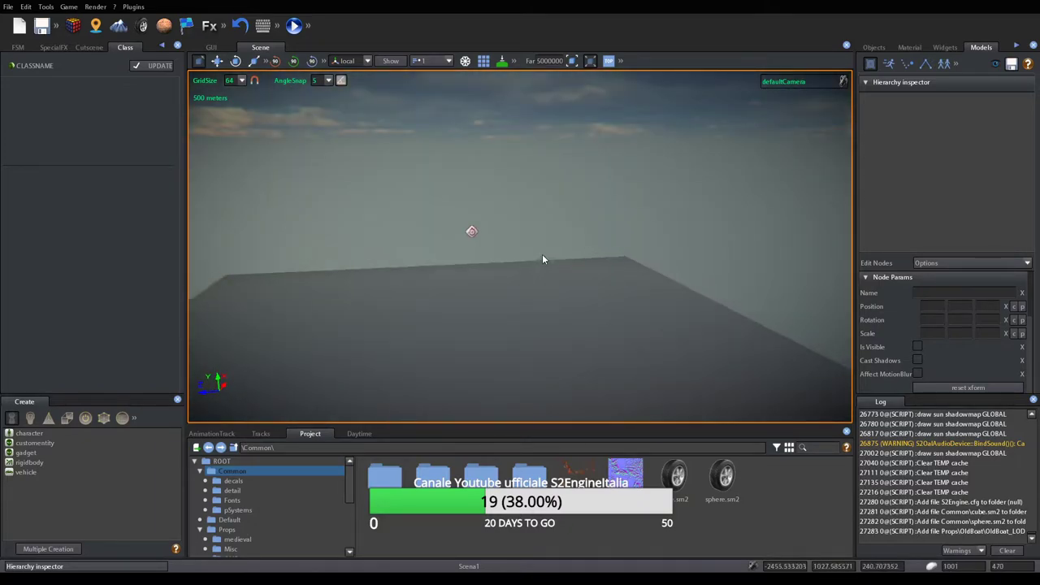
click(472, 288)
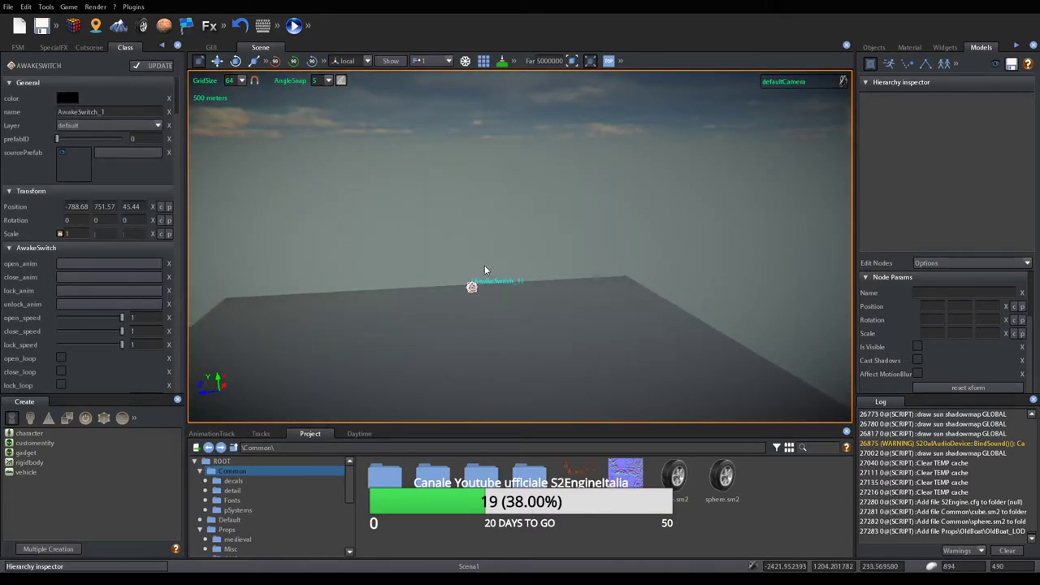
click(485, 264)
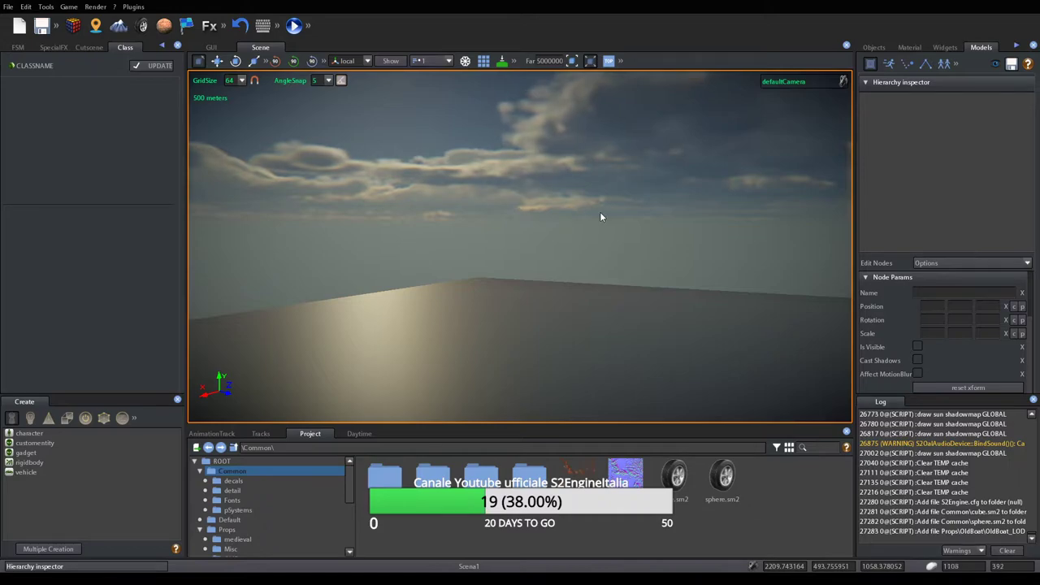
right_drag(549, 278, 534, 286)
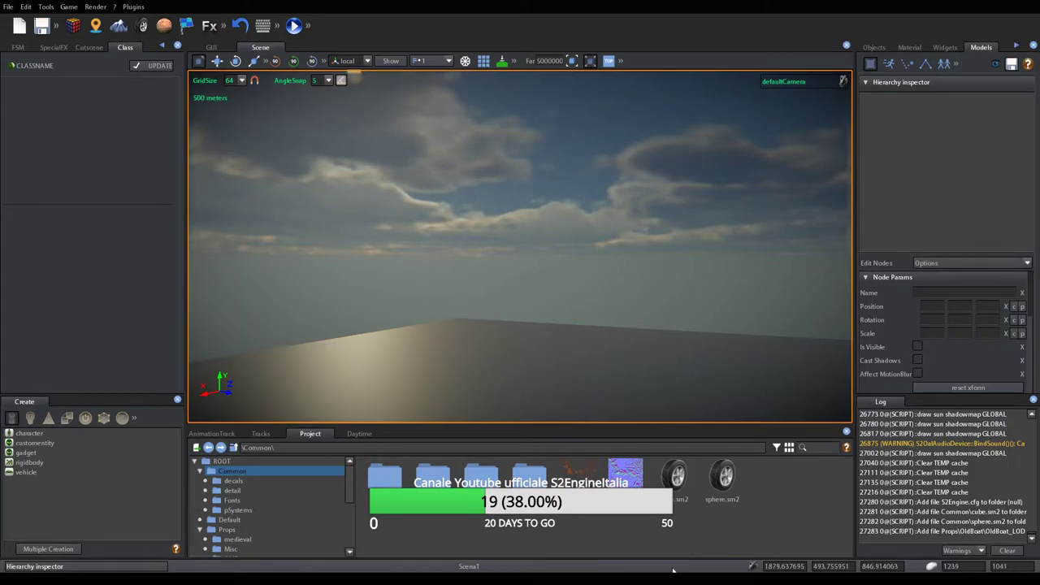
mouse_move(499, 303)
right_down()
mouse_move(514, 315)
mouse_move(508, 306)
right_up()
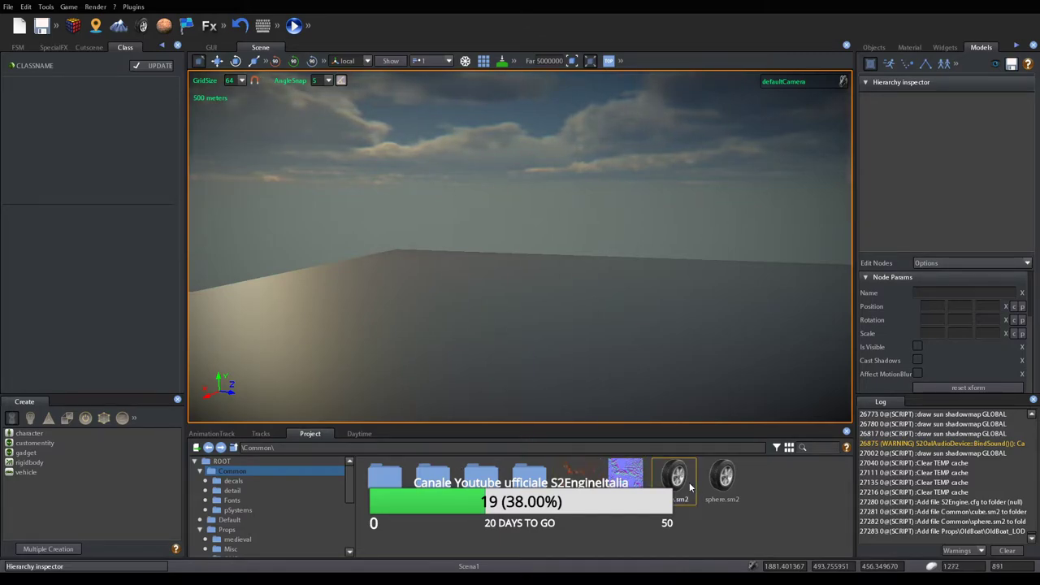
click(723, 479)
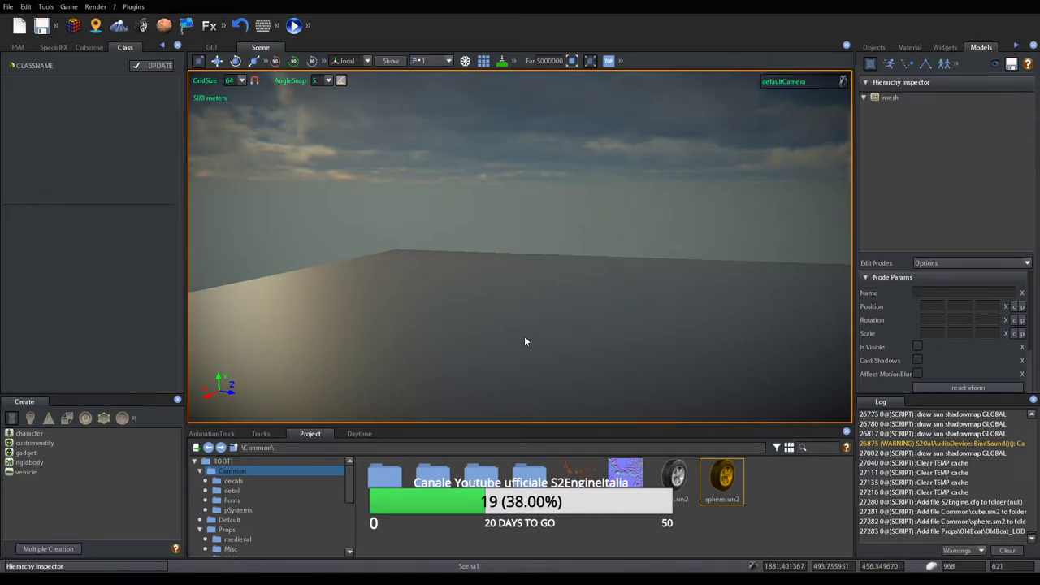
Place a customentity object on the floor of the scene and frame it in the viewport
click(40, 442)
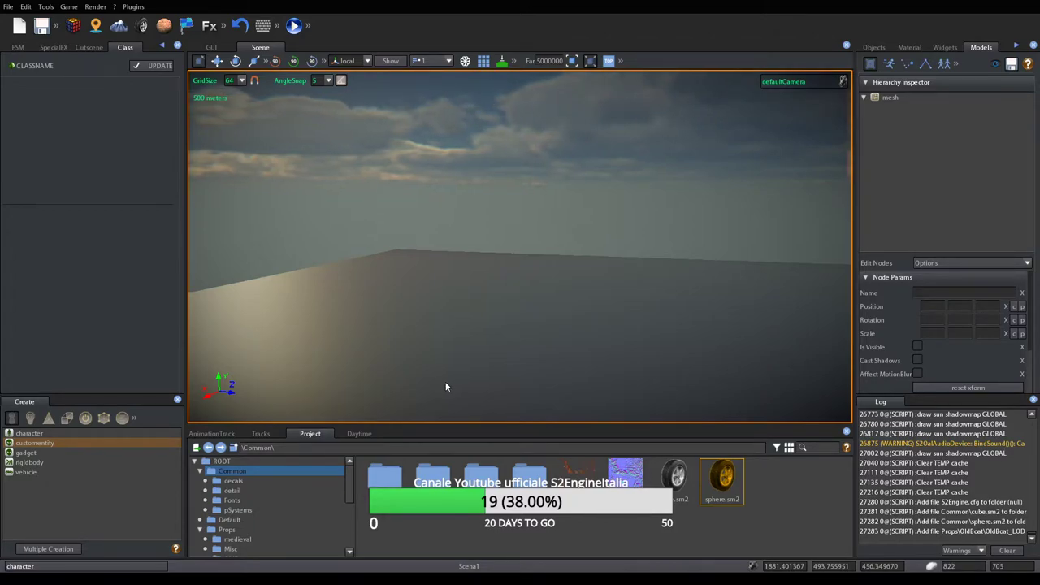
scroll(440, 355, up, 3)
middle_drag(442, 360, 457, 344)
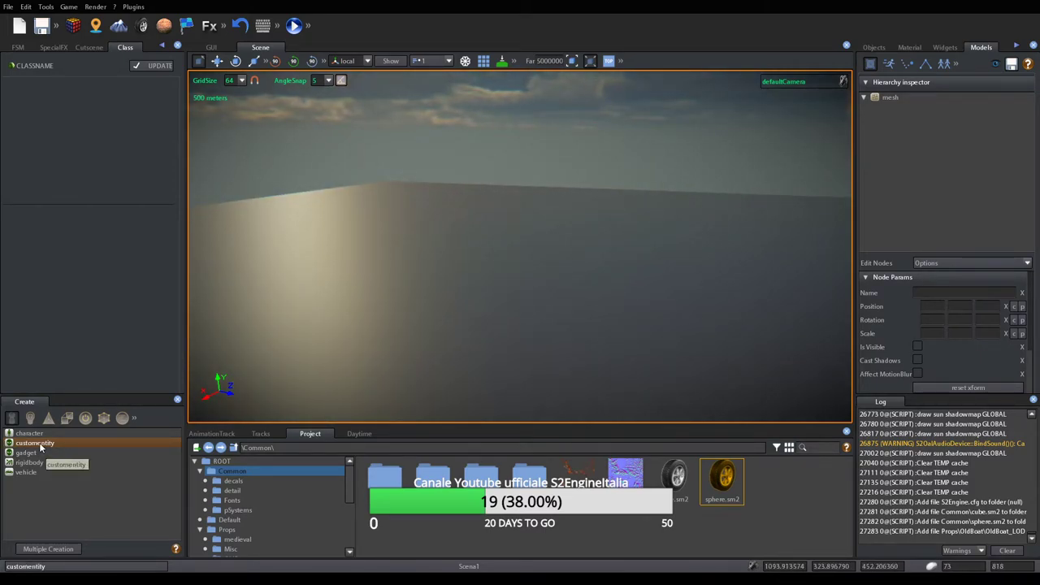
drag(39, 442, 477, 337)
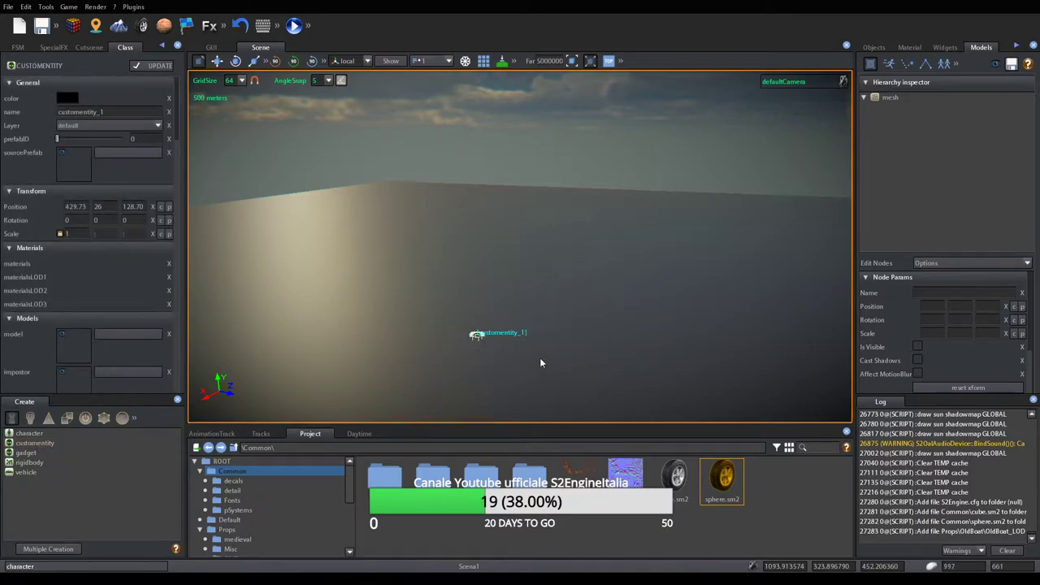
key(f)
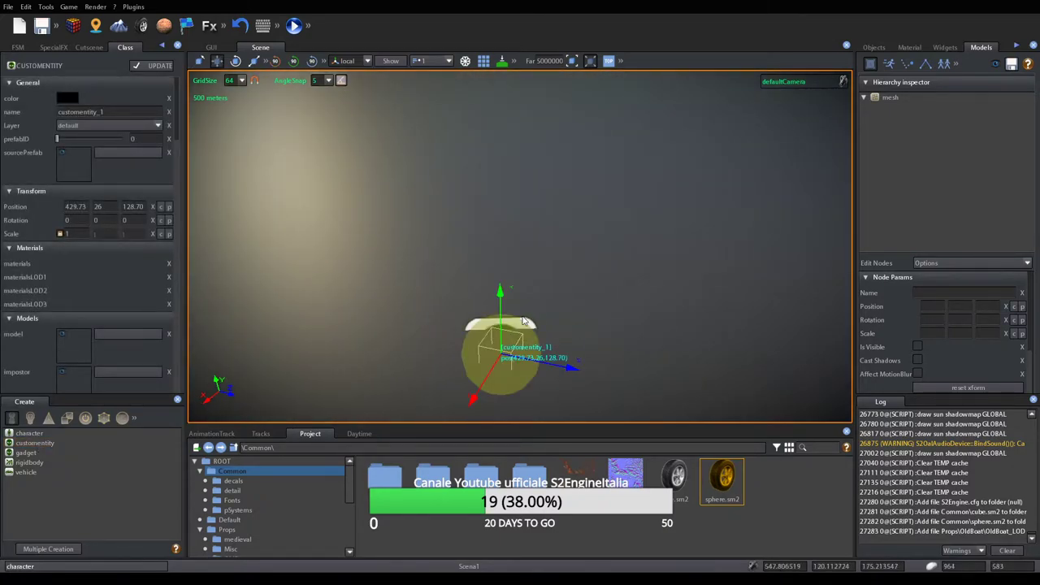
Cycle through the select, move, rotate and scale gizmos on the custom entity
key(r)
key(e)
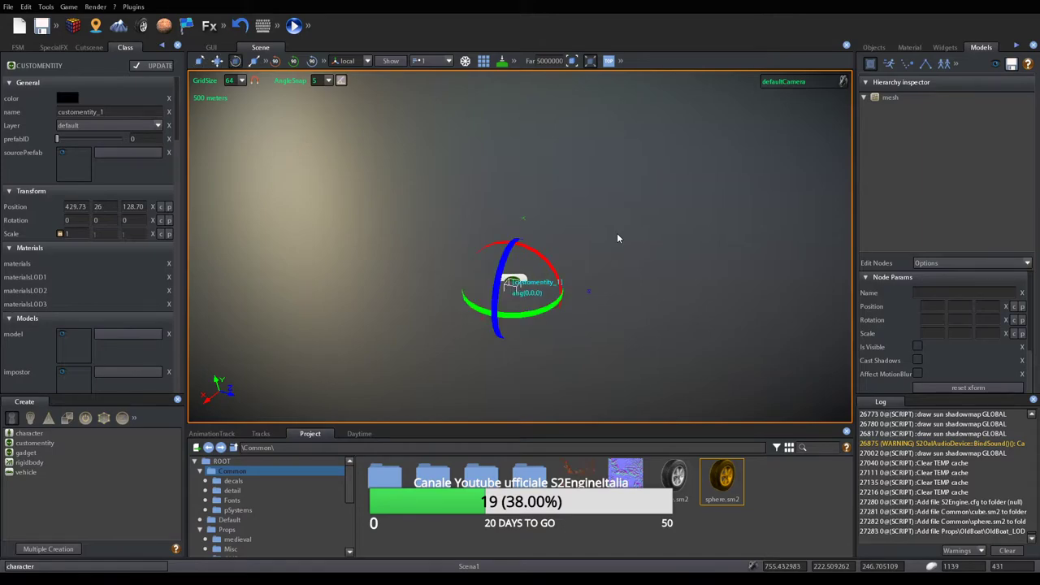
key(q)
key(e)
key(q)
key(e)
key(r)
key(e)
key(q)
key(e)
key(q)
key(w)
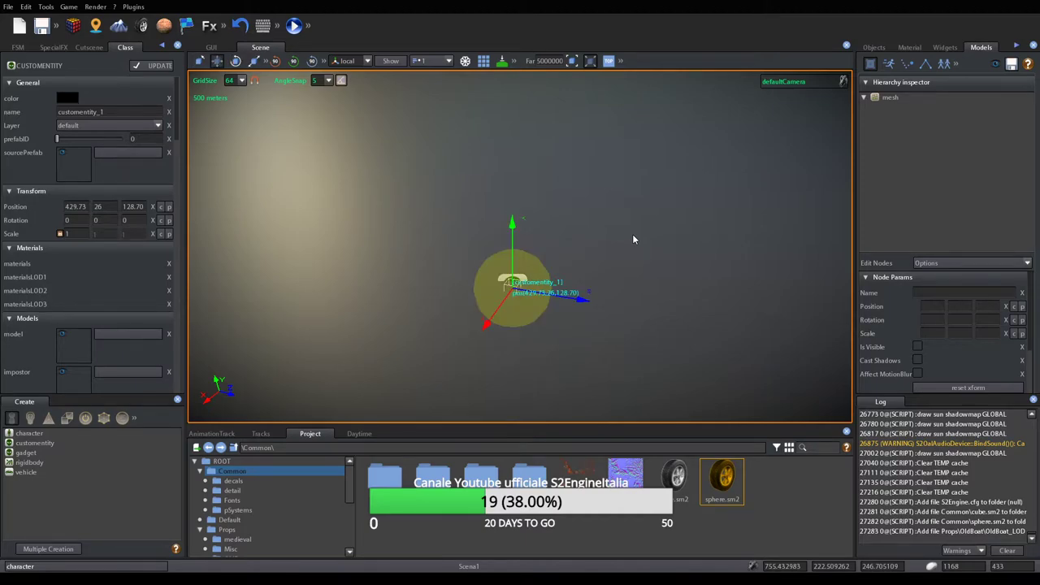
key(e)
key(r)
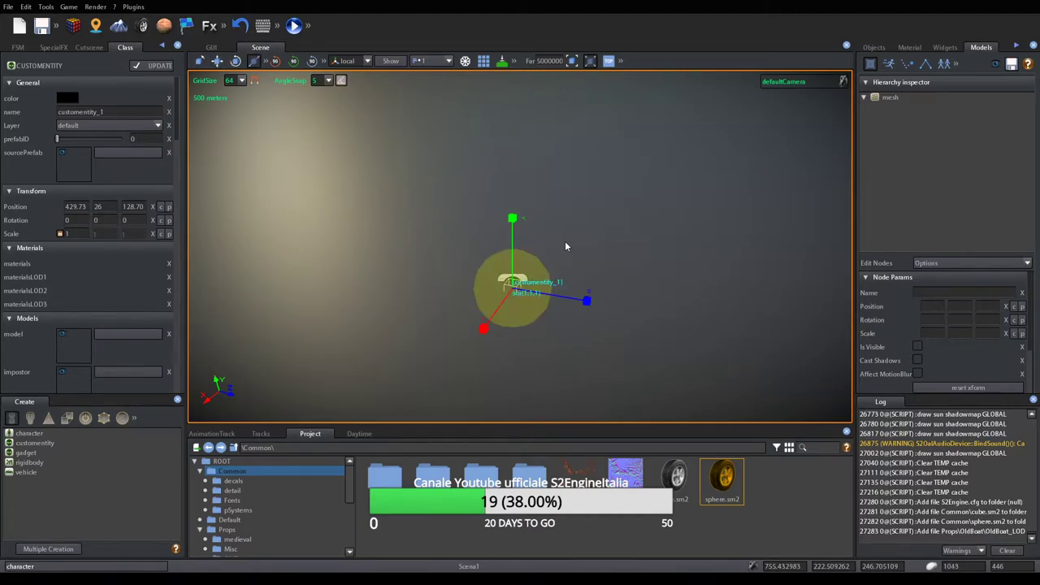
key(q)
key(w)
key(e)
key(w)
key(q)
Raise the custom entity along its Y axis to a height of about 119
key(w)
drag(522, 258, 526, 210)
right_drag(565, 235, 561, 238)
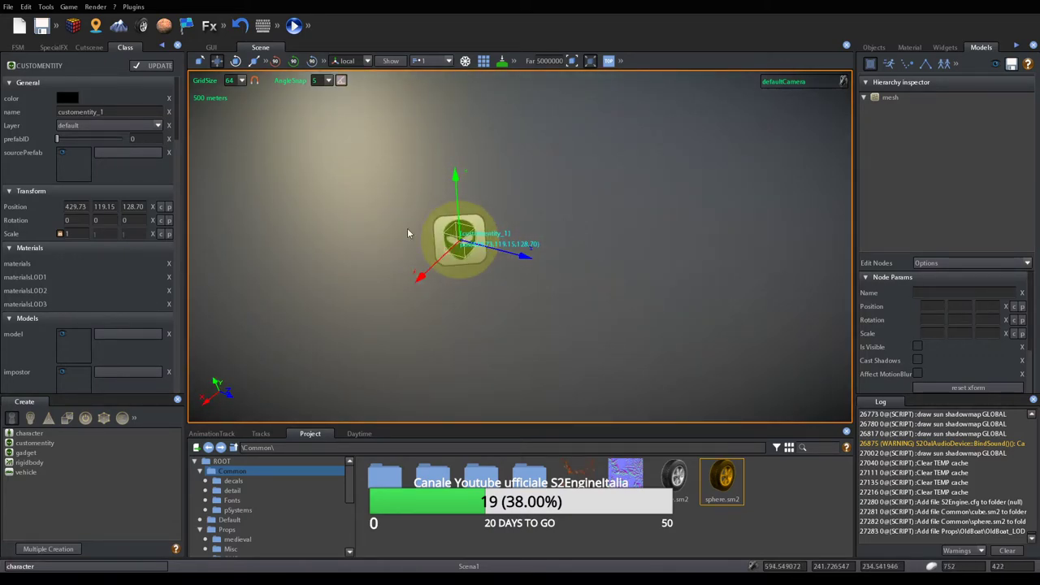
Assign the cube.sm2 mesh from the Common folder as the custom entity's model
scroll(88, 193, down, 3)
scroll(88, 192, down, 6)
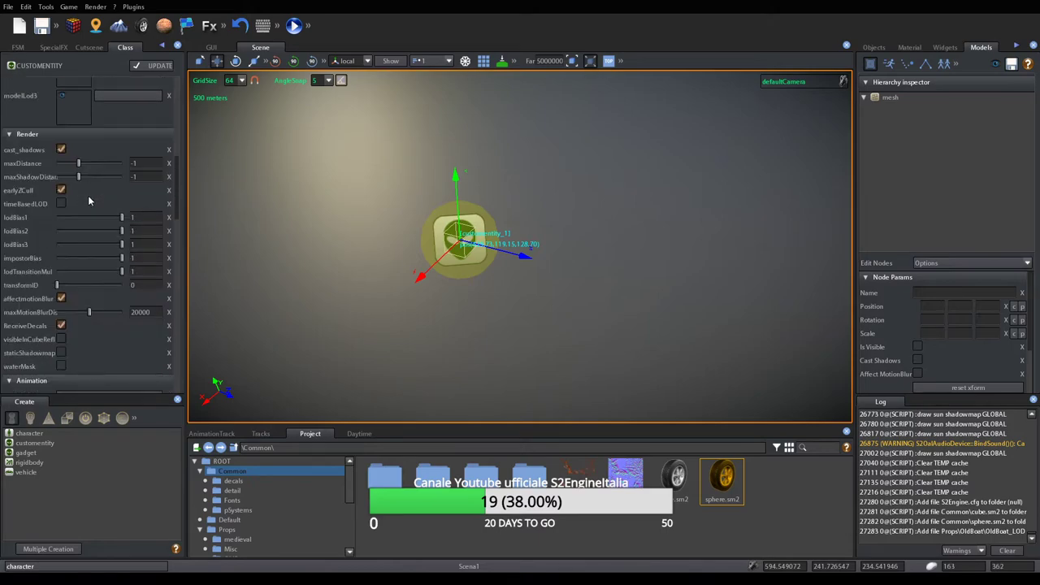
scroll(88, 195, up, 4)
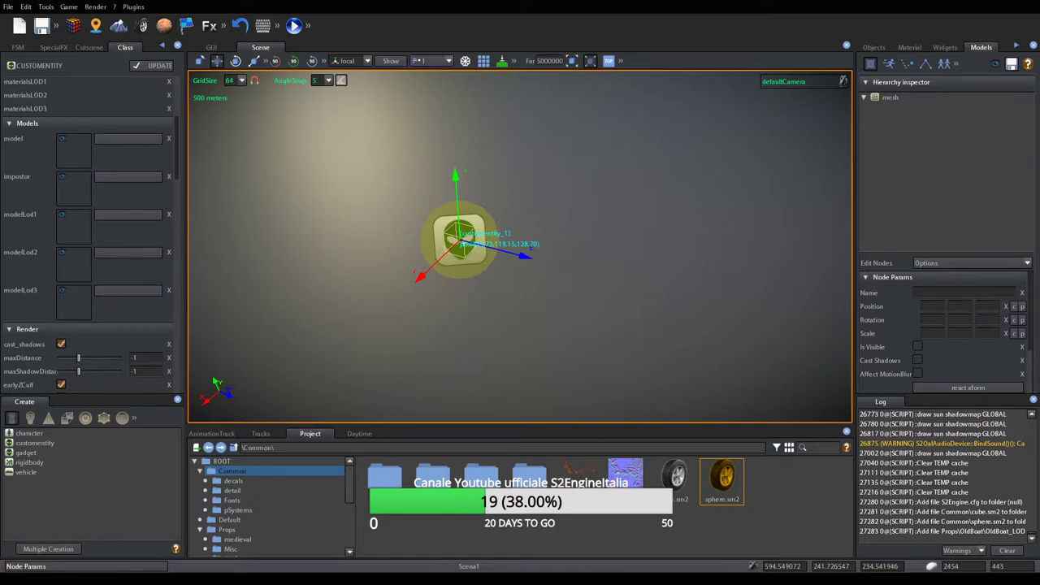
click(678, 480)
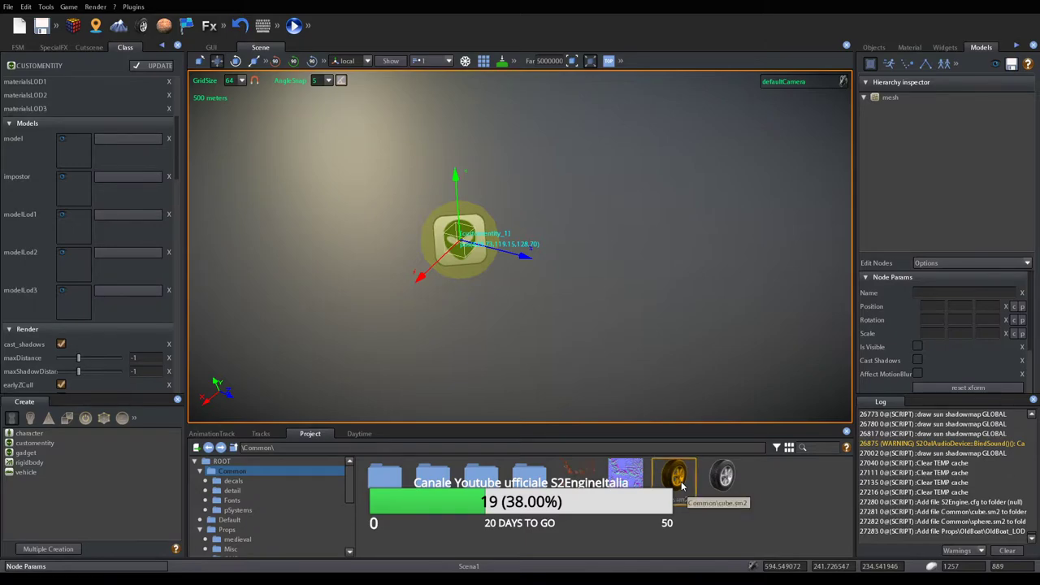
drag(682, 485, 73, 166)
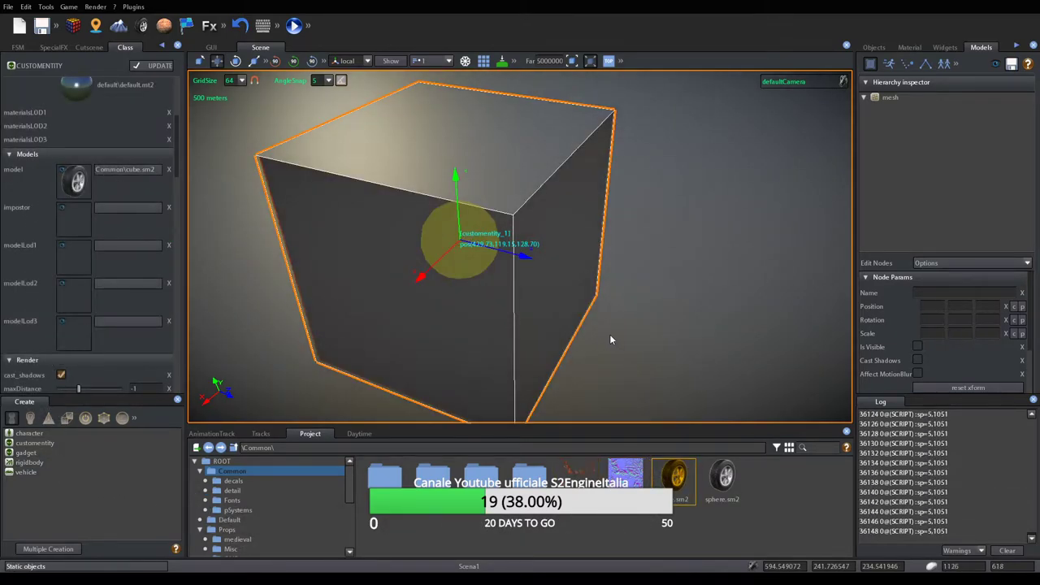
scroll(561, 329, down, 6)
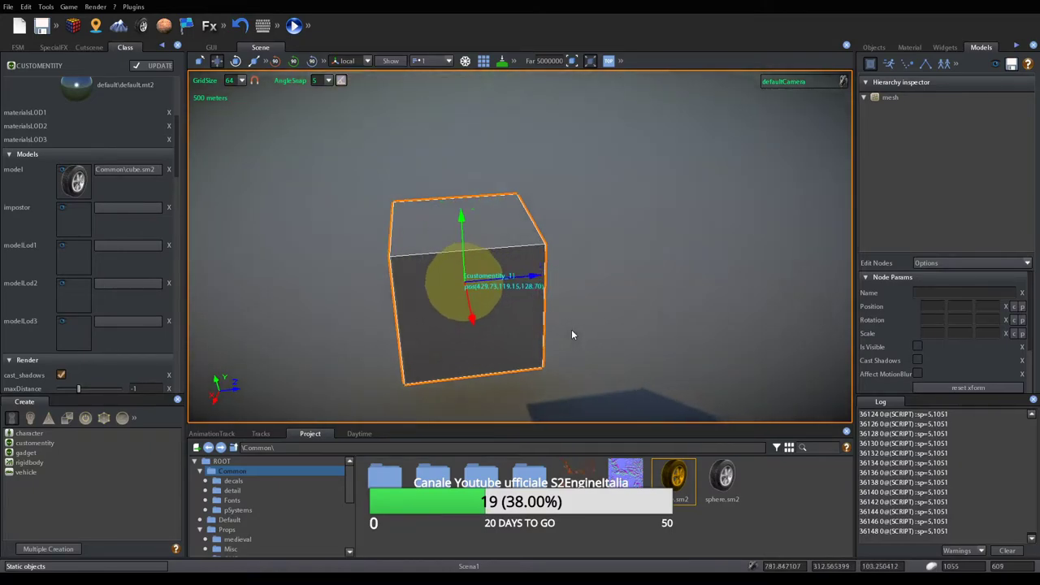
right_drag(572, 333, 562, 328)
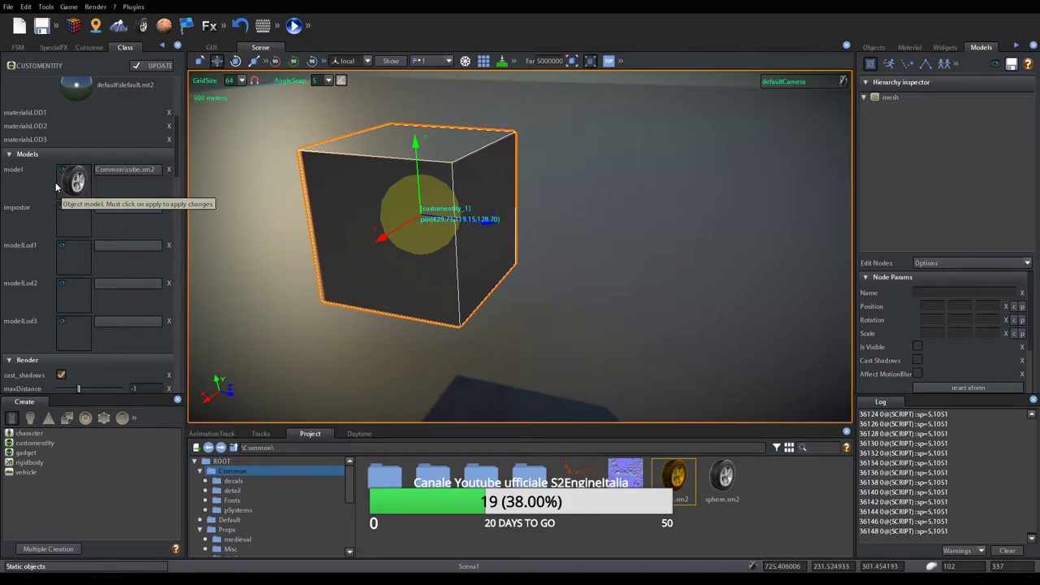
right_drag(472, 264, 521, 260)
scroll(493, 264, down, 2)
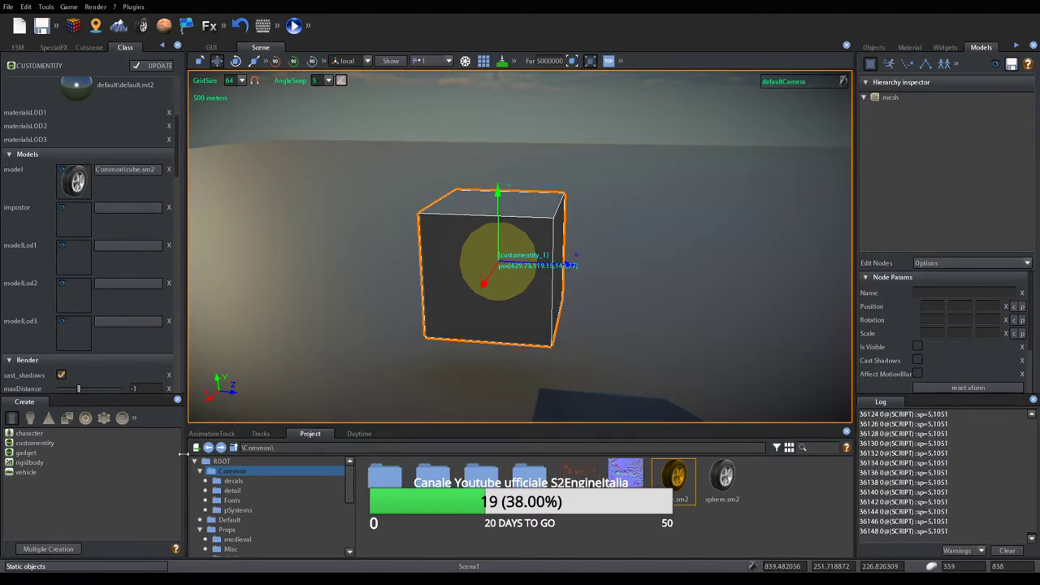
Enlarge the project browser and create a folder named Gioco_semplice_1 in the project root
click(233, 449)
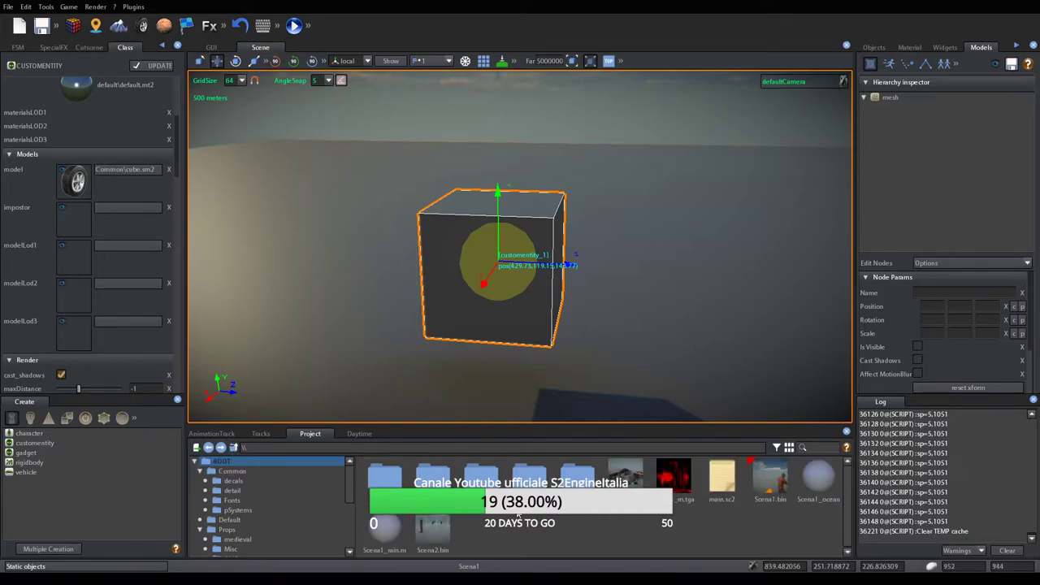
drag(511, 425, 510, 376)
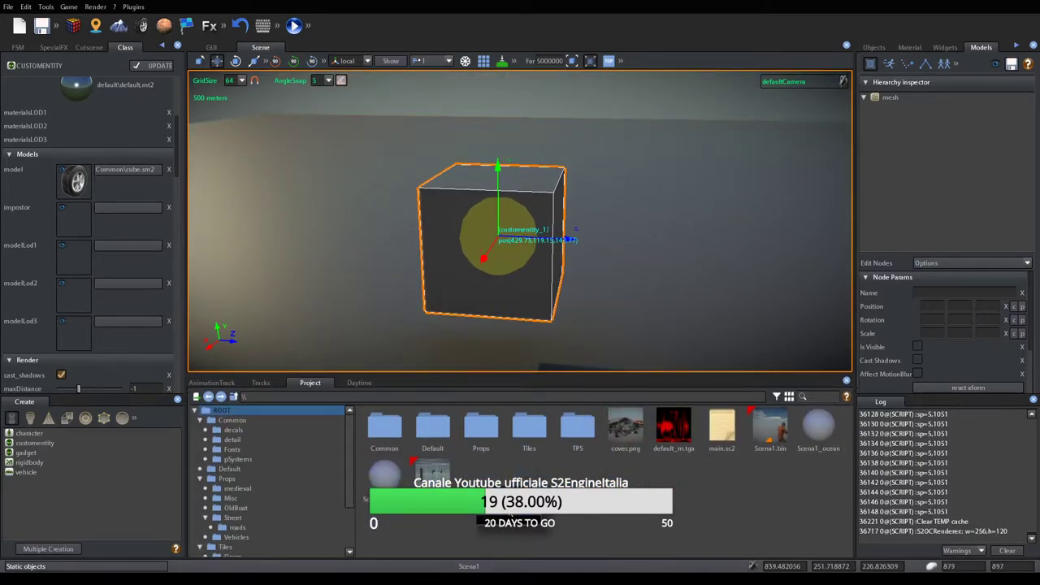
click(507, 280)
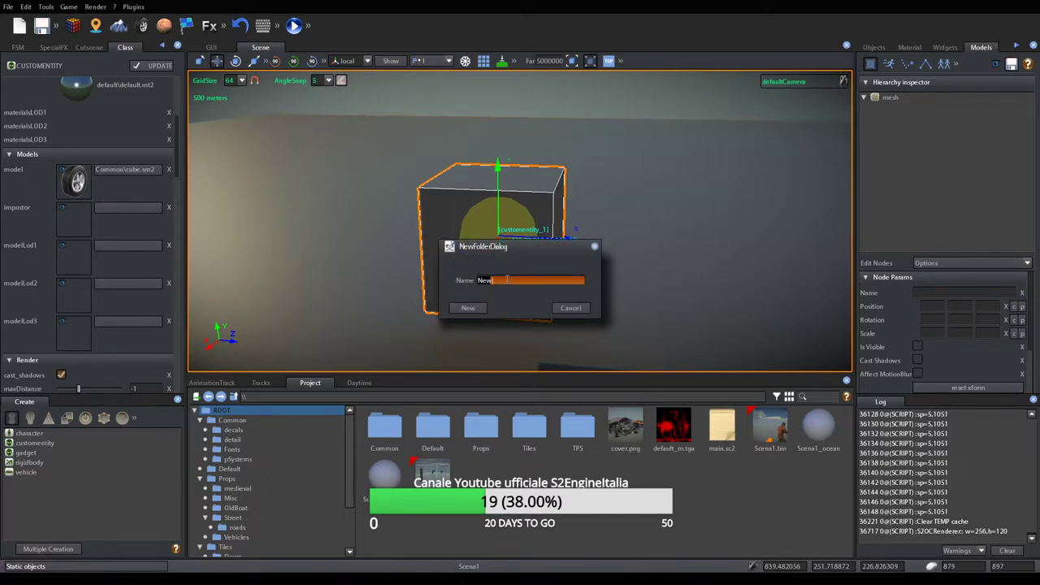
text(Gioco_semplice)
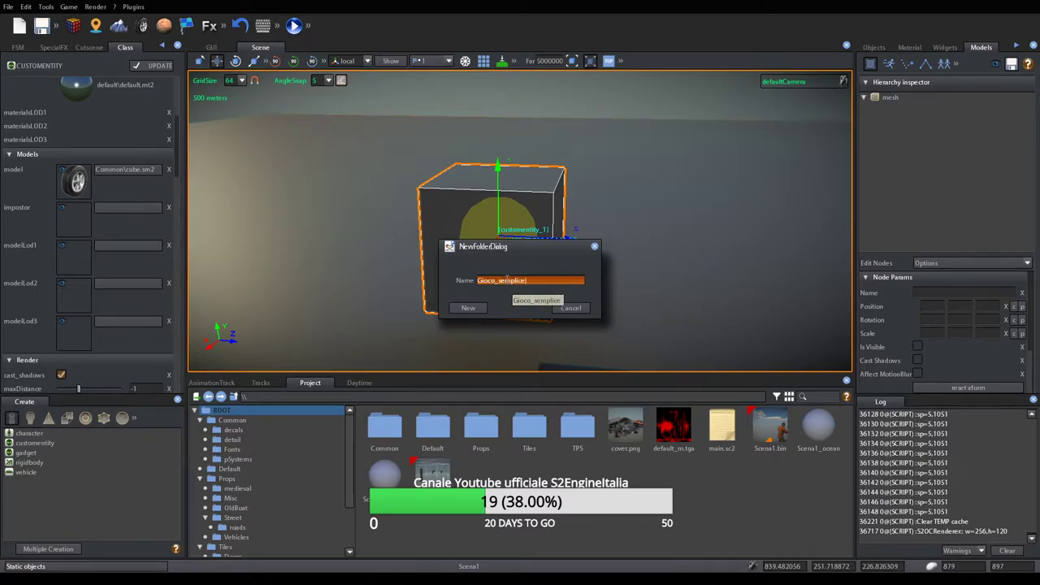
text(_1)
click(506, 280)
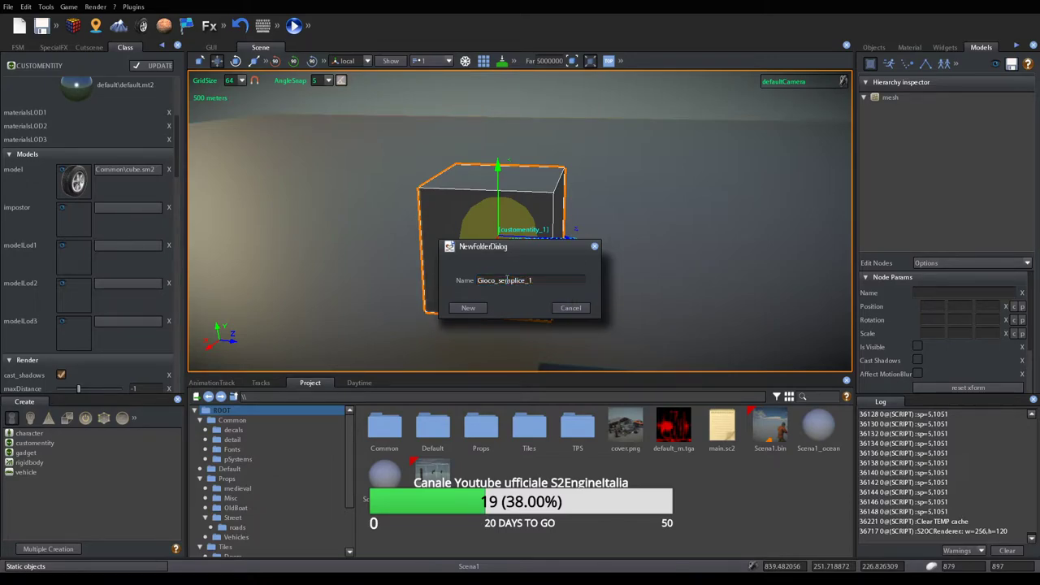
click(476, 307)
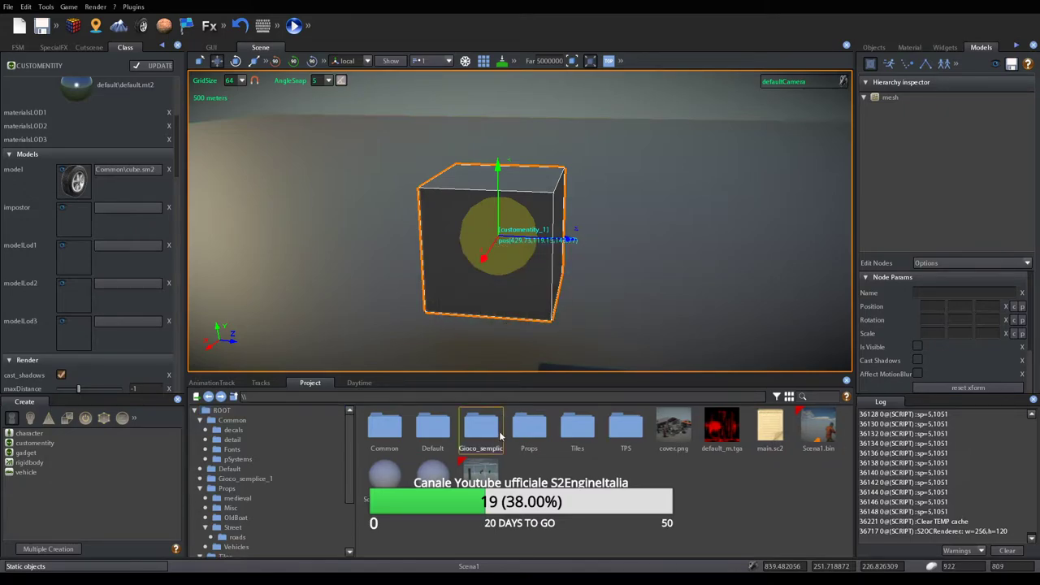
Create a new material named Rosso inside the Gioco_semplice_1 folder
double_click(475, 439)
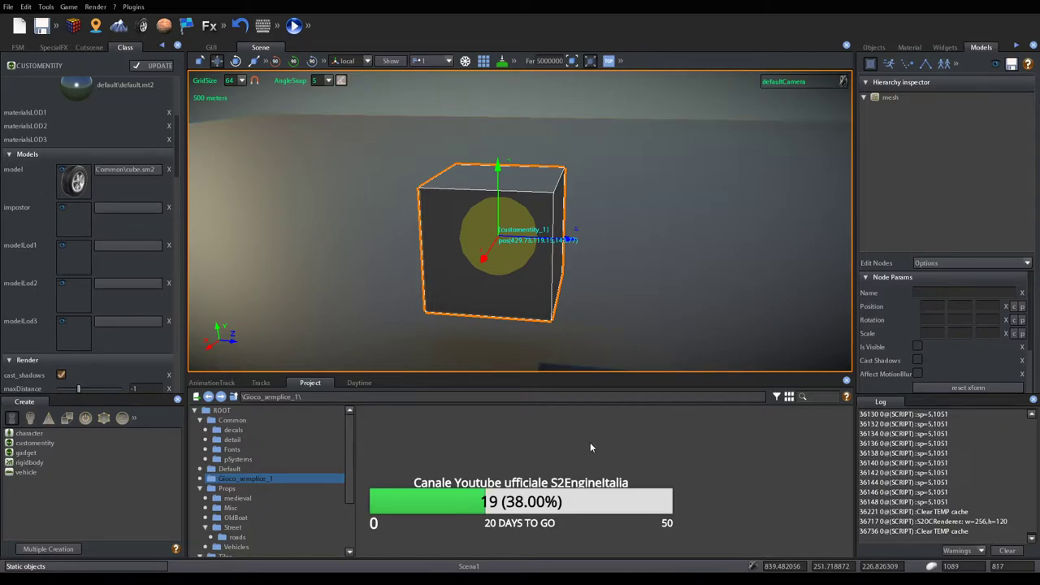
right_click(410, 442)
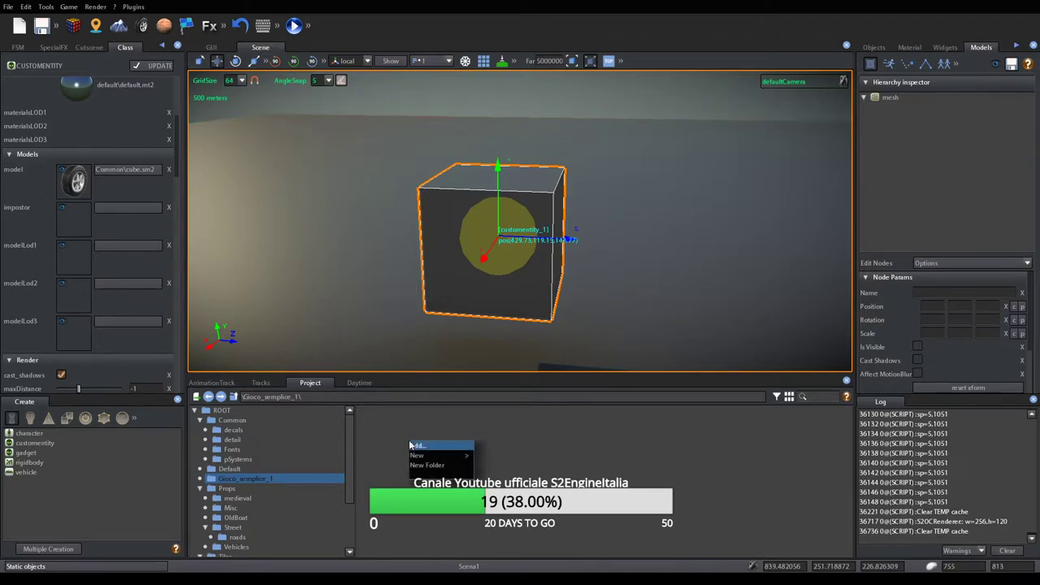
right_click(410, 425)
mouse_move(435, 441)
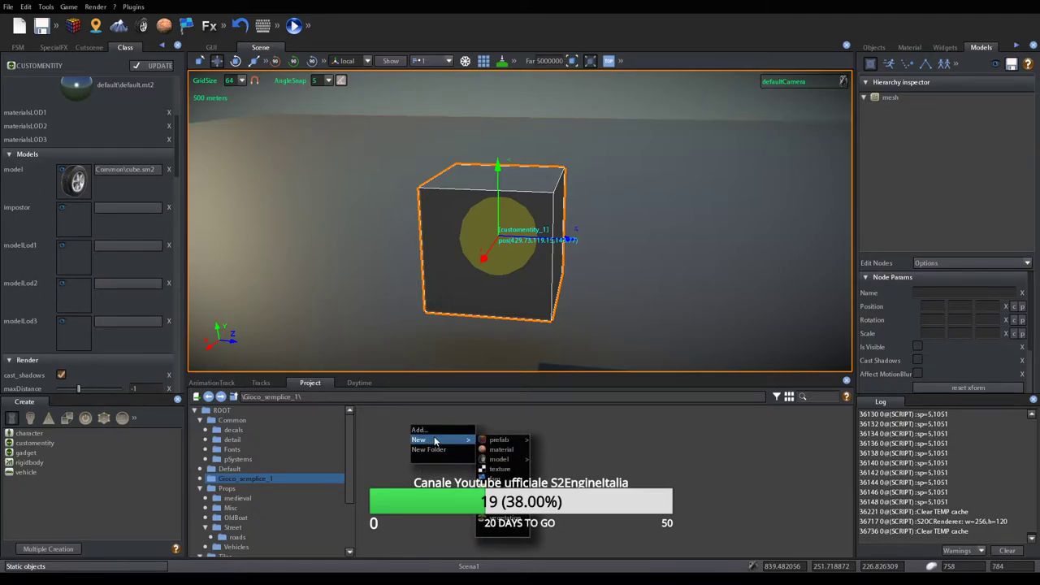
click(500, 450)
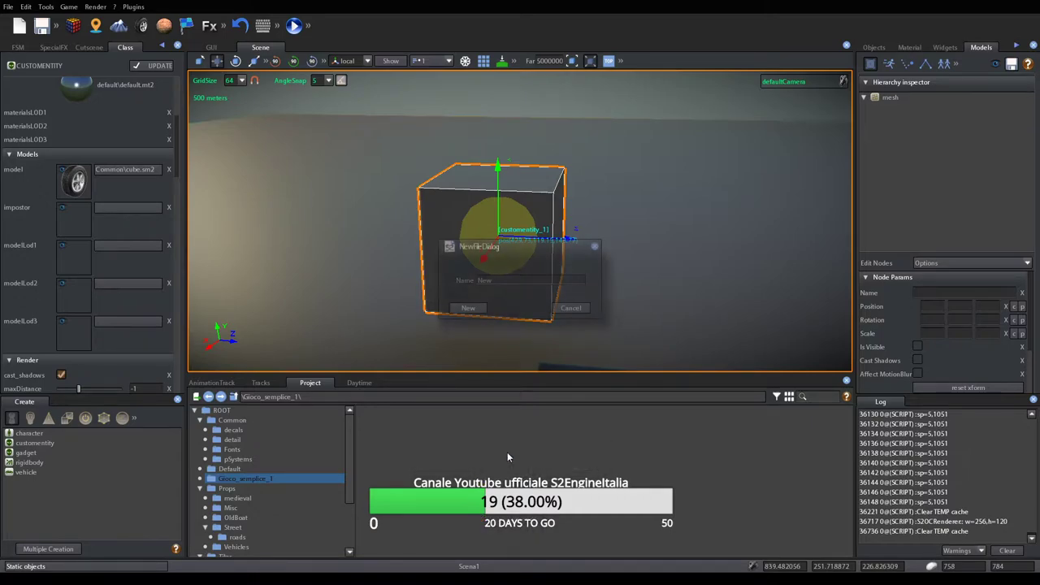
click(507, 283)
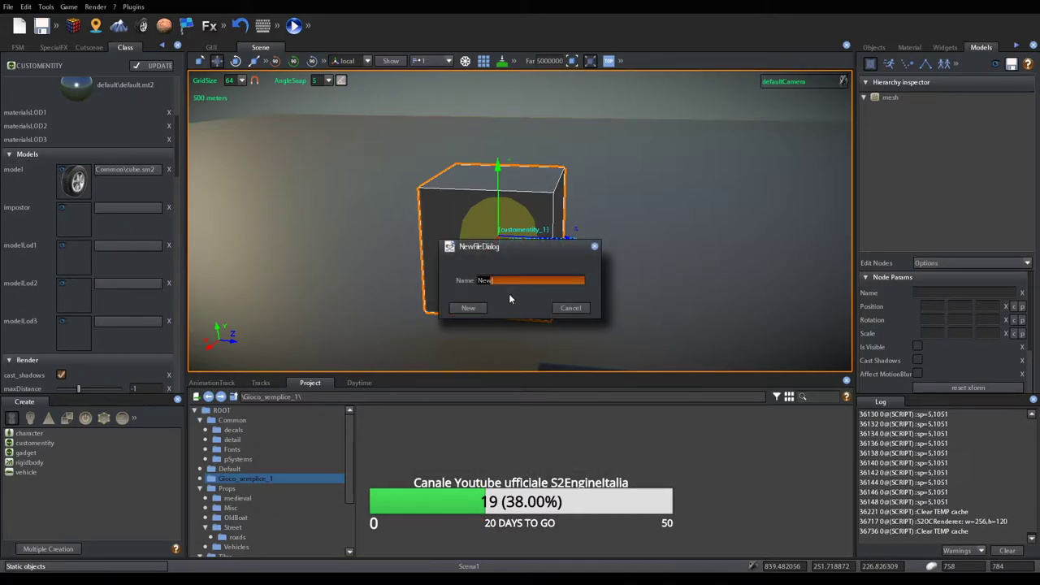
text(Rosso)
key(Tab)
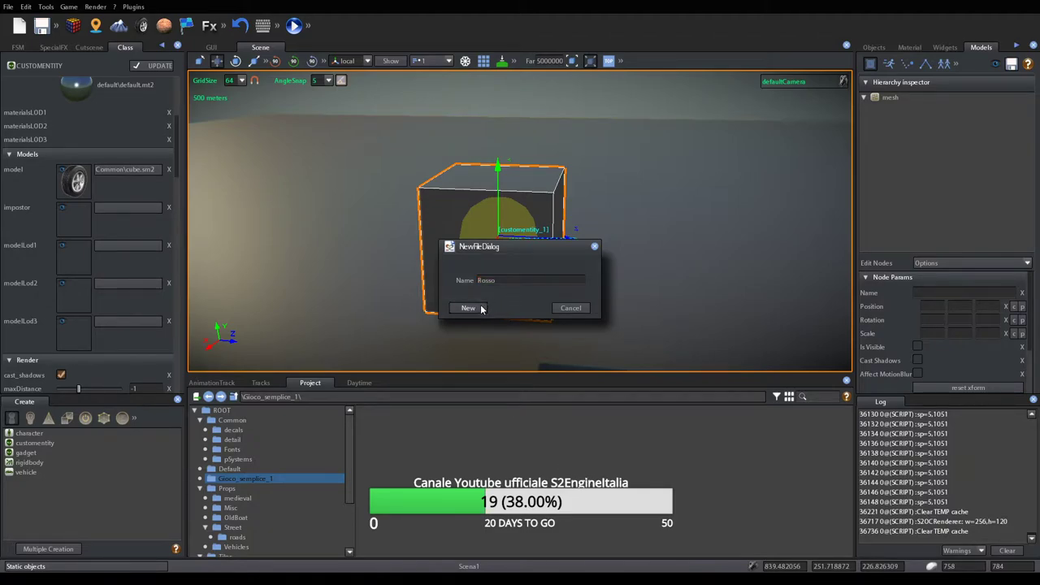
click(483, 305)
Create a second material named Blu inside the Gioco_semplice_1 folder
right_click(448, 430)
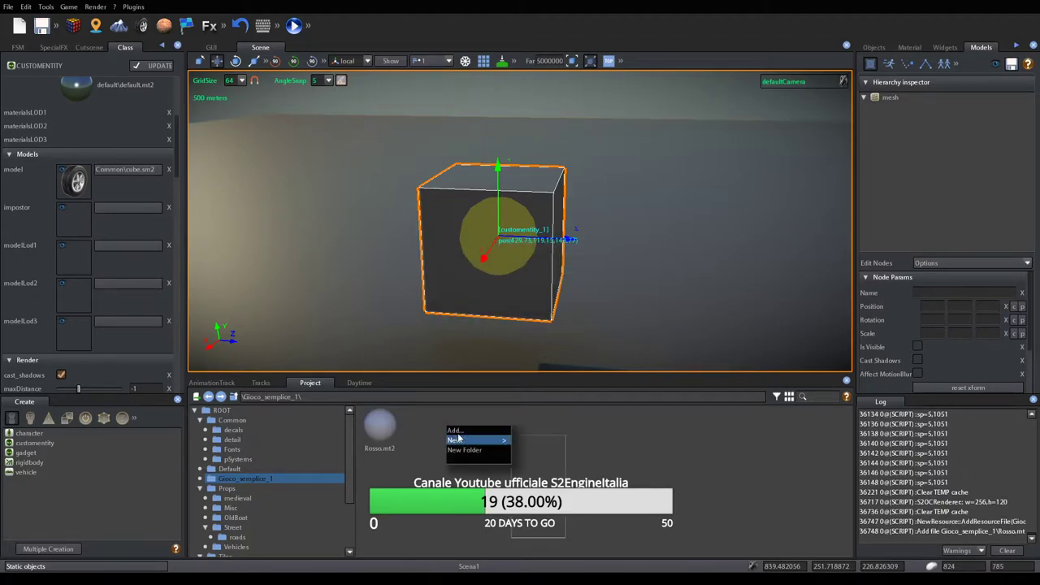
mouse_move(475, 440)
click(527, 448)
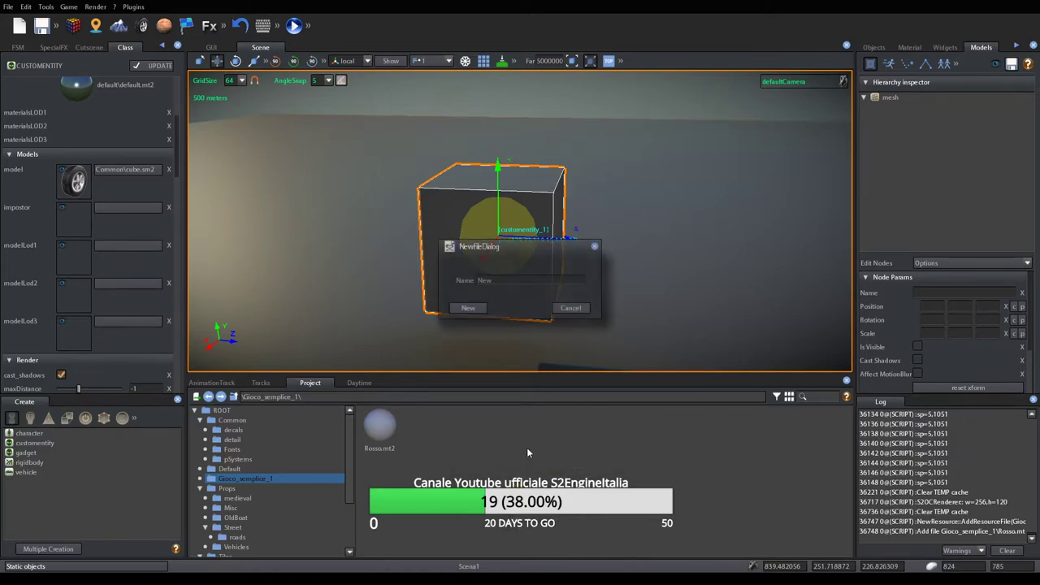
click(517, 281)
text(Bl)
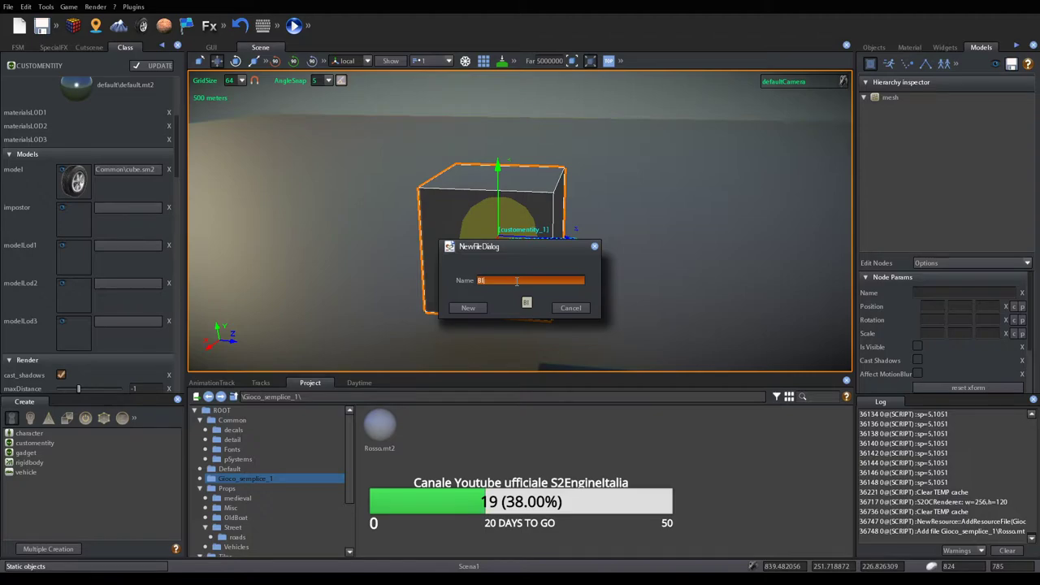
text(u)
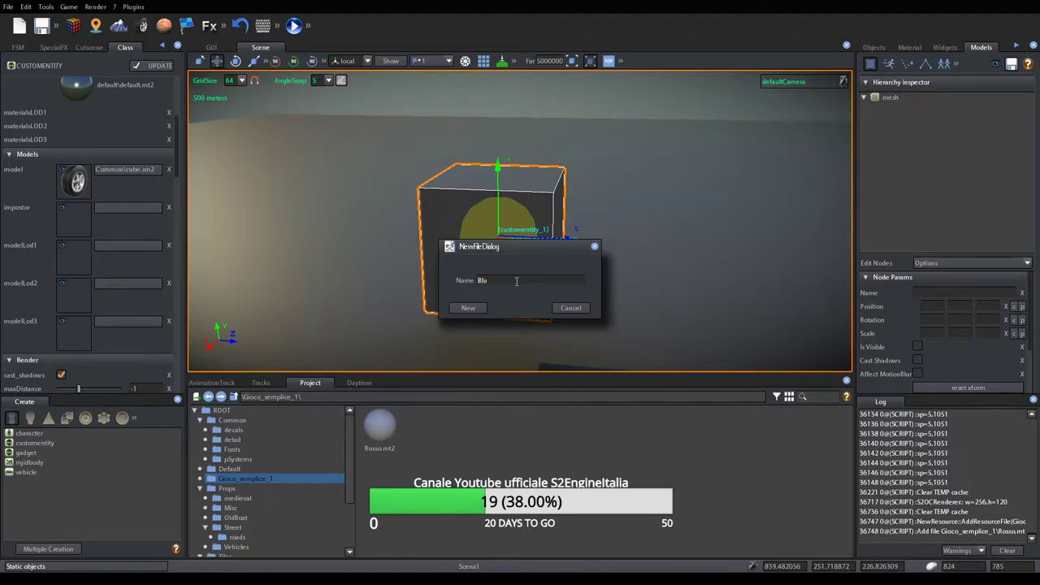
click(467, 309)
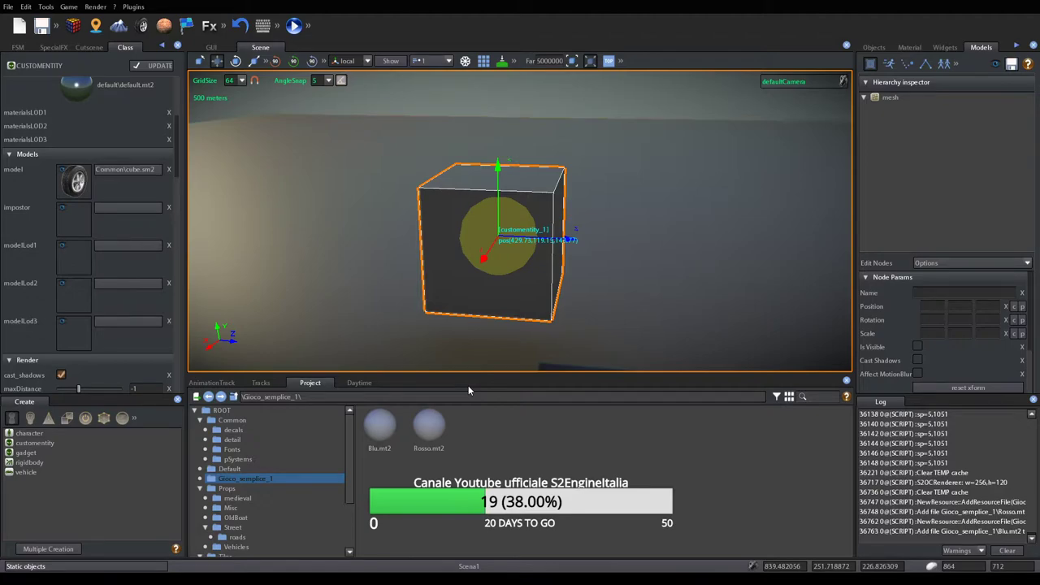
Open the Rosso material for inspection and preview it on a sphere
right_click(447, 433)
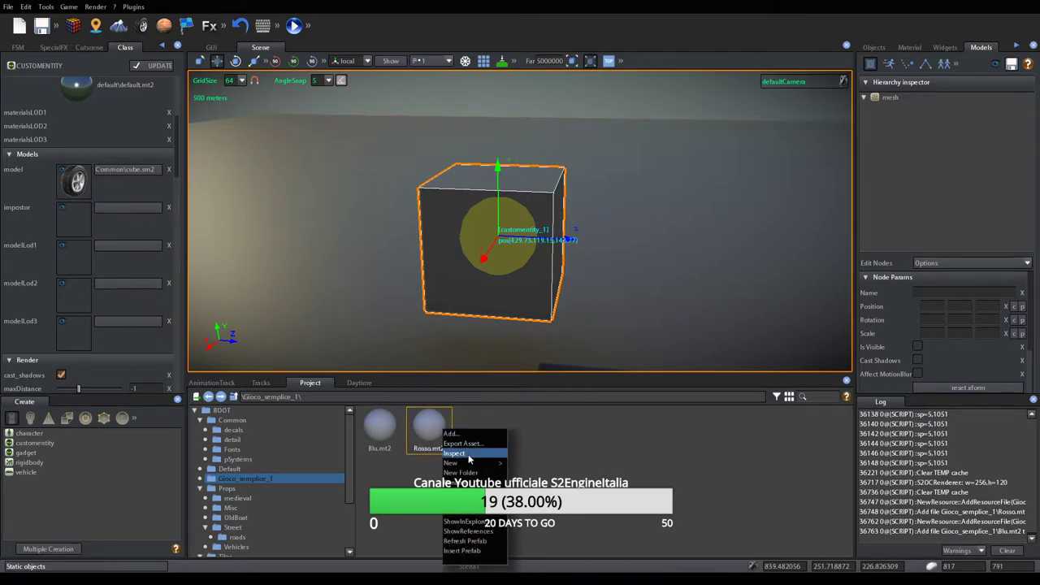
click(454, 453)
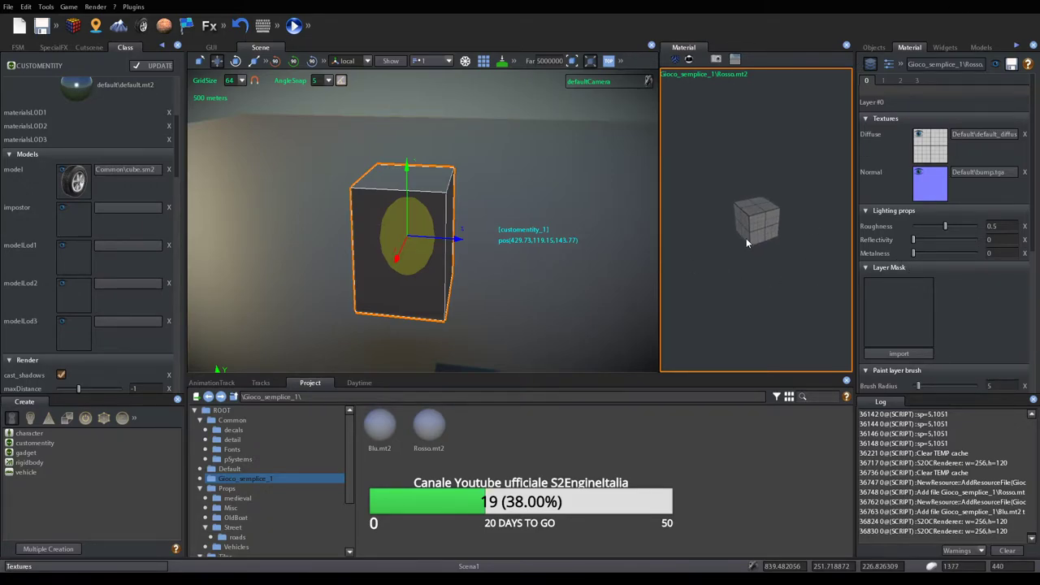
click(689, 59)
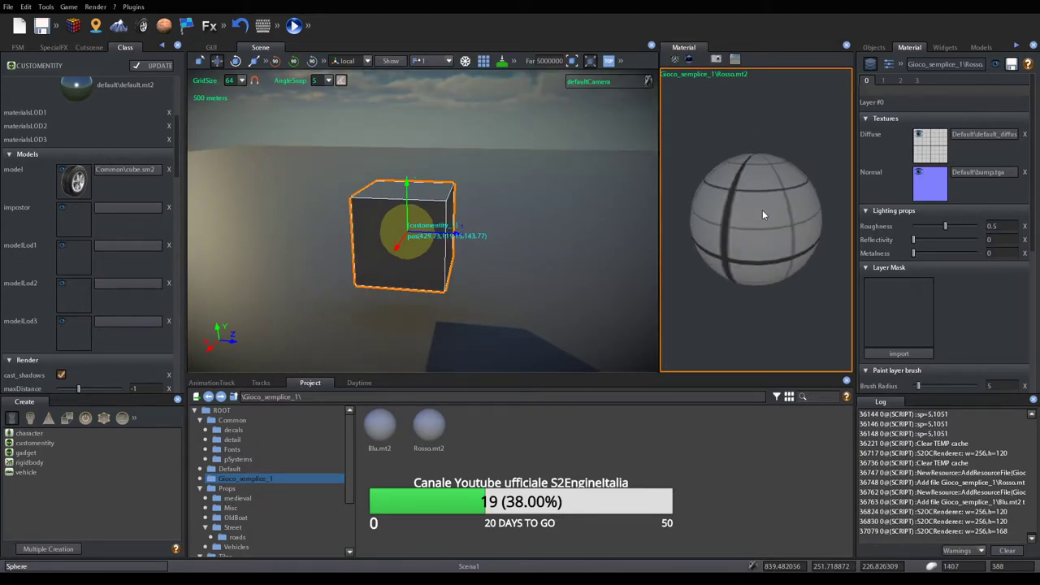
Set Rosso's diffuse layer color to pure red (R 1, G 0, B 0) and save the material
scroll(957, 276, down, 5)
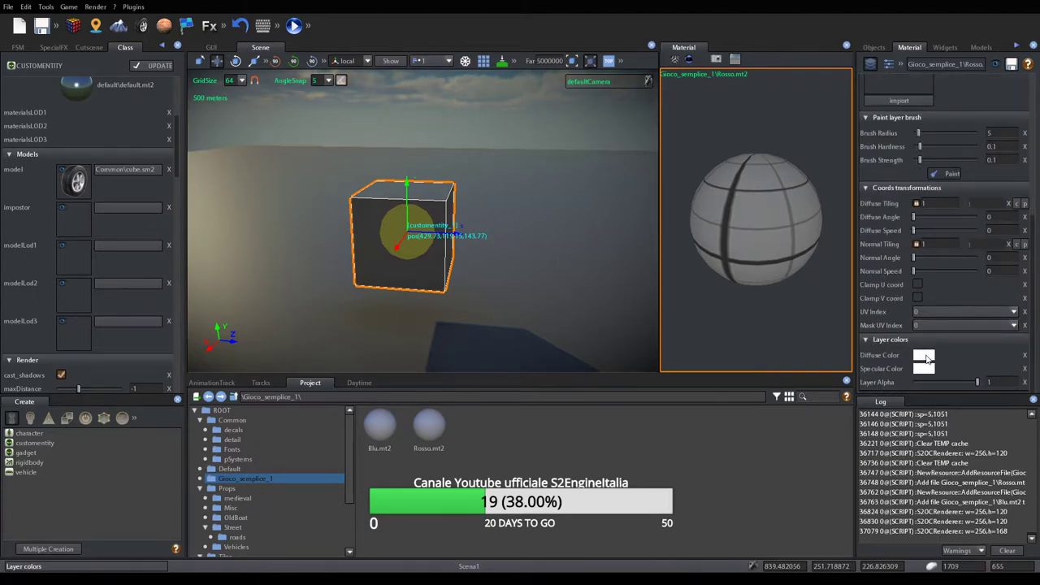
click(924, 356)
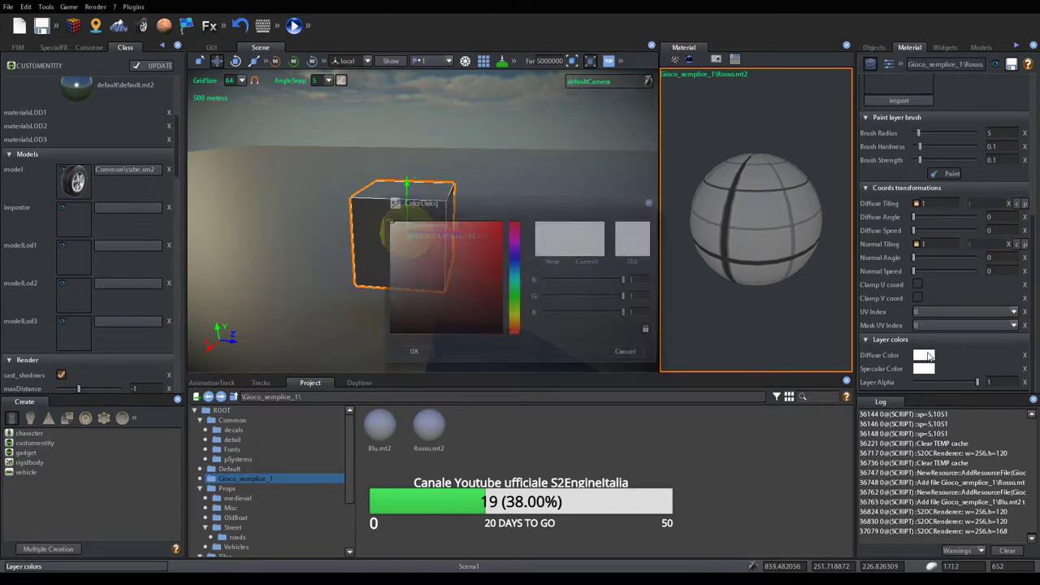
click(443, 279)
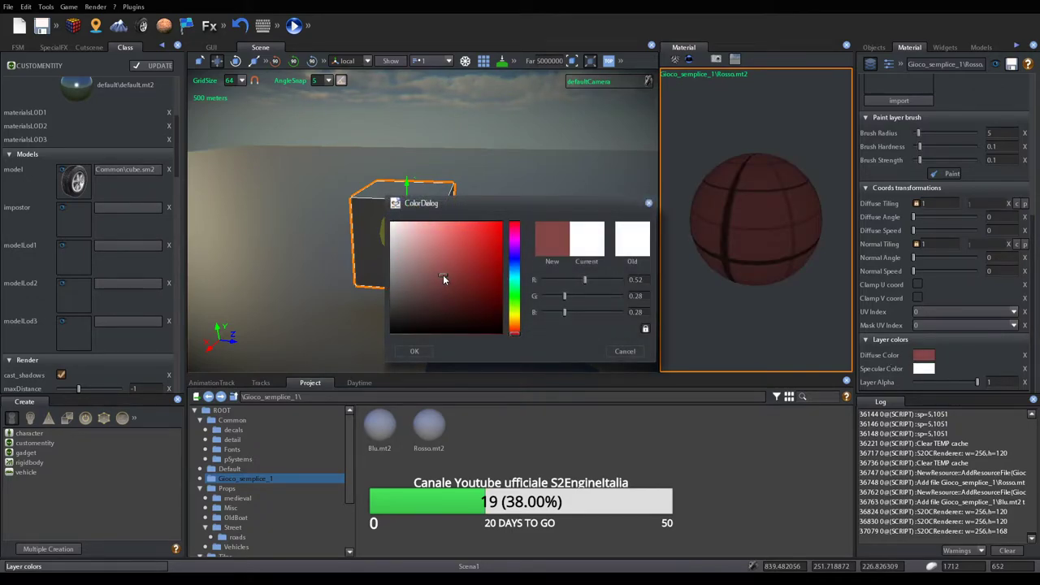
drag(469, 290, 509, 223)
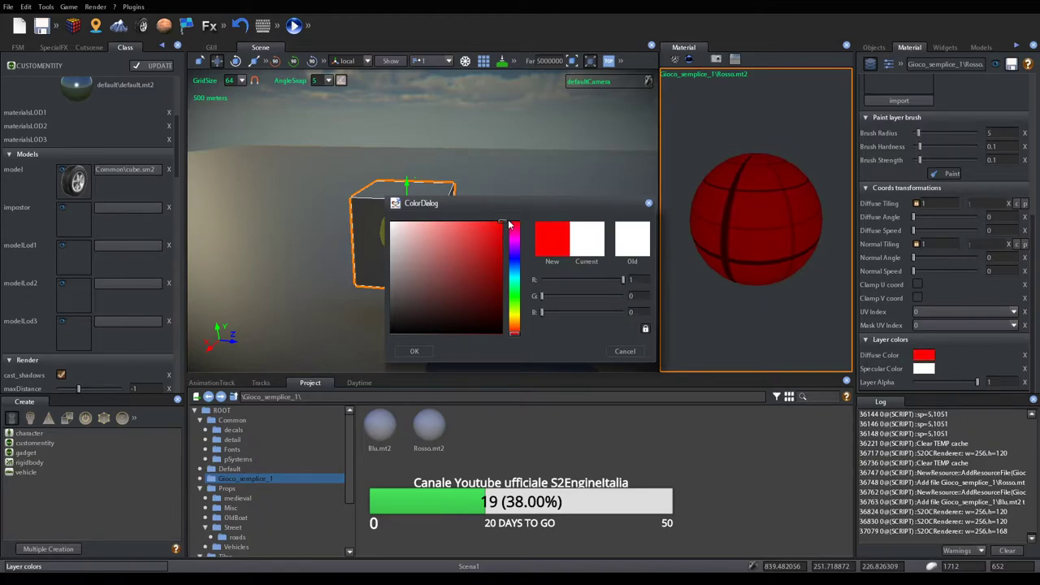
click(415, 352)
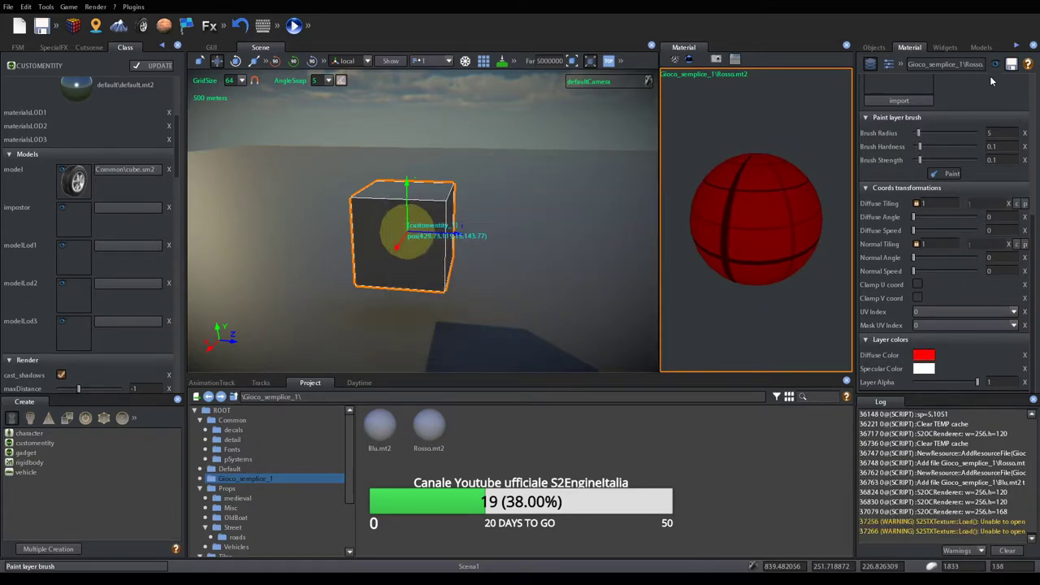
click(1012, 64)
click(434, 443)
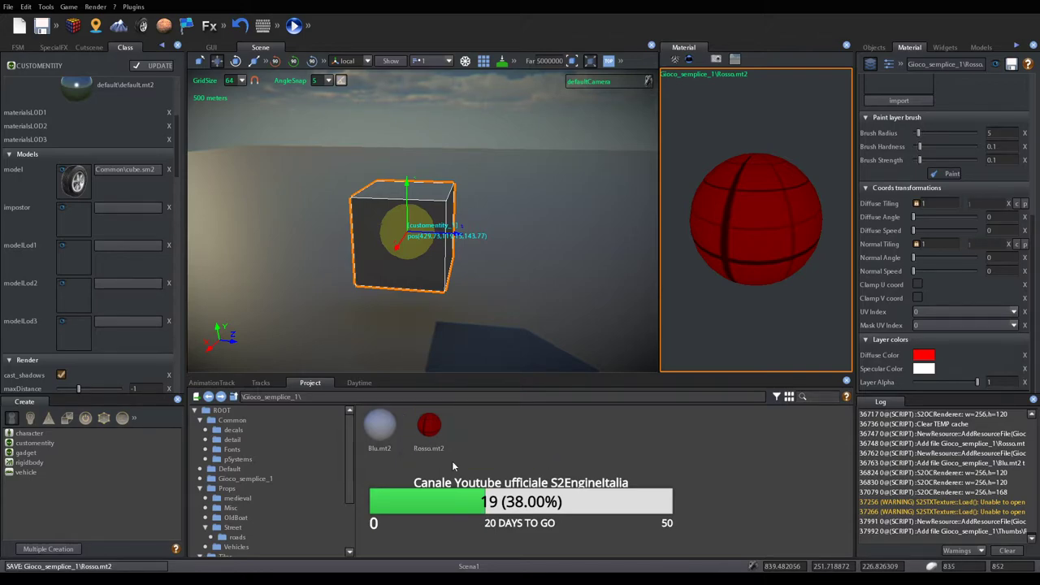
Set the Blu material's diffuse layer color to blue (R 0, G 0.39, B 1) and save the material
click(382, 429)
click(924, 357)
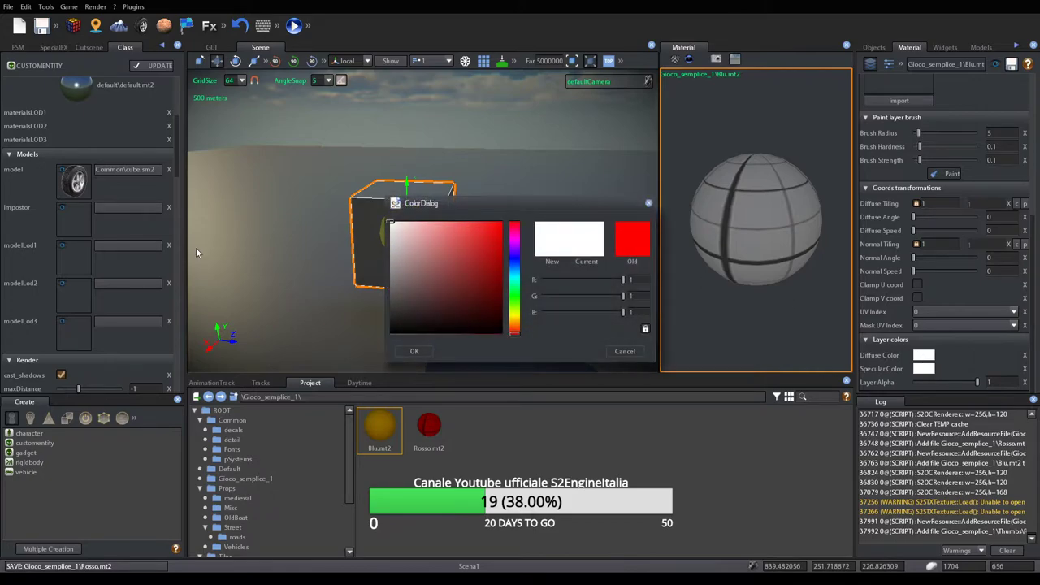
click(513, 260)
click(502, 222)
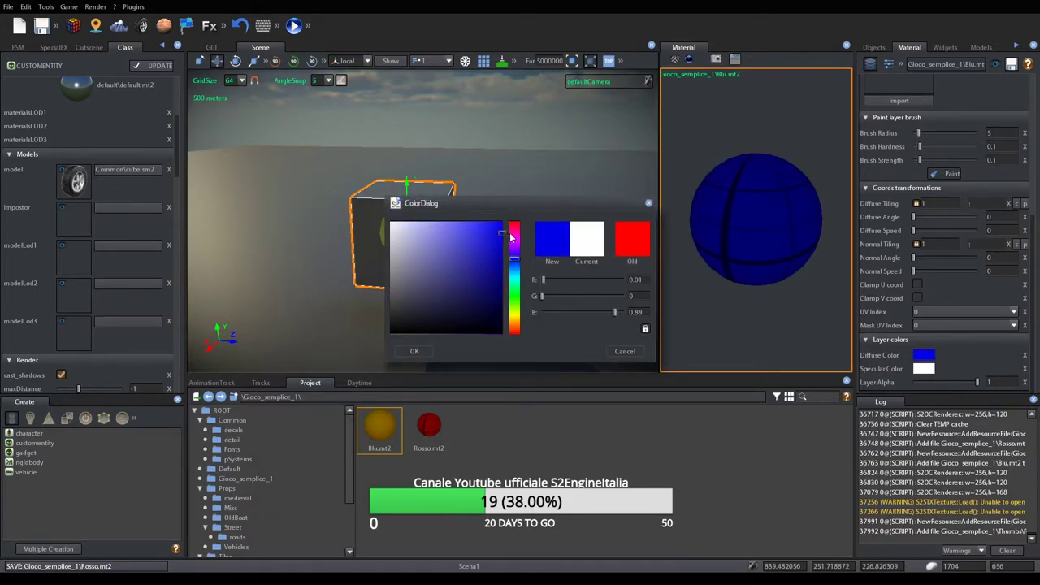
drag(515, 262, 514, 271)
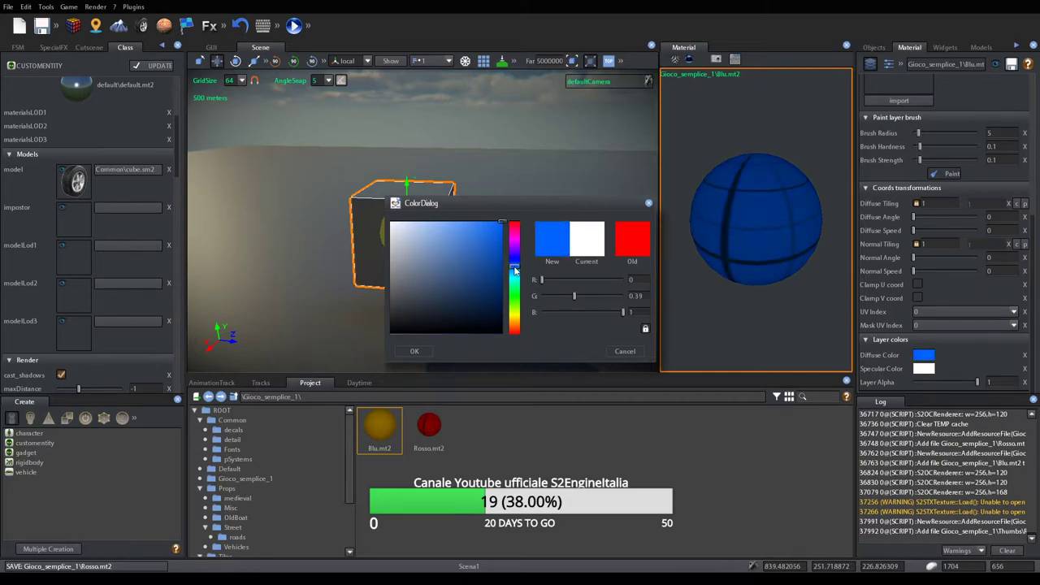
click(427, 352)
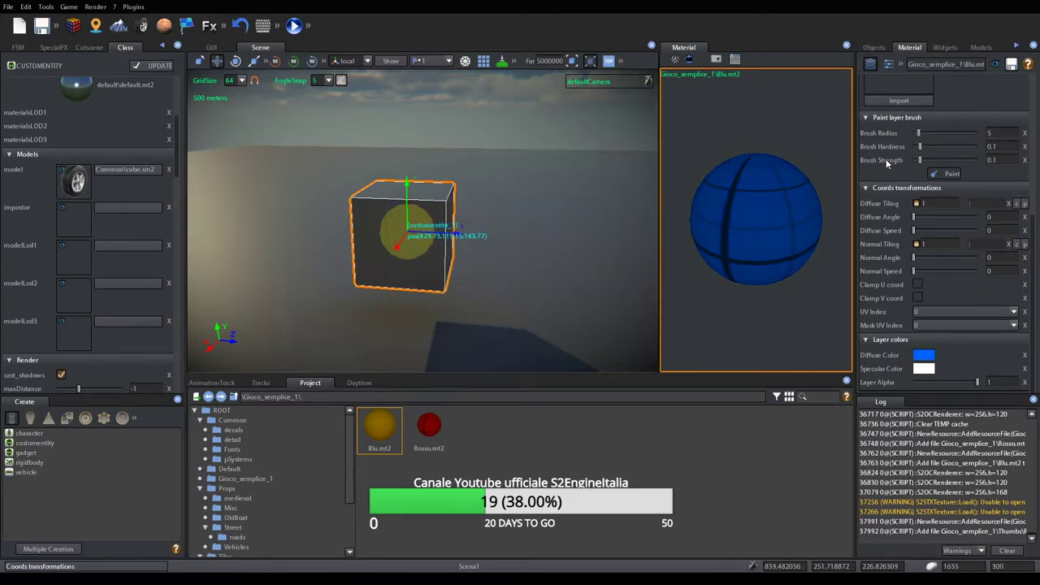
click(991, 62)
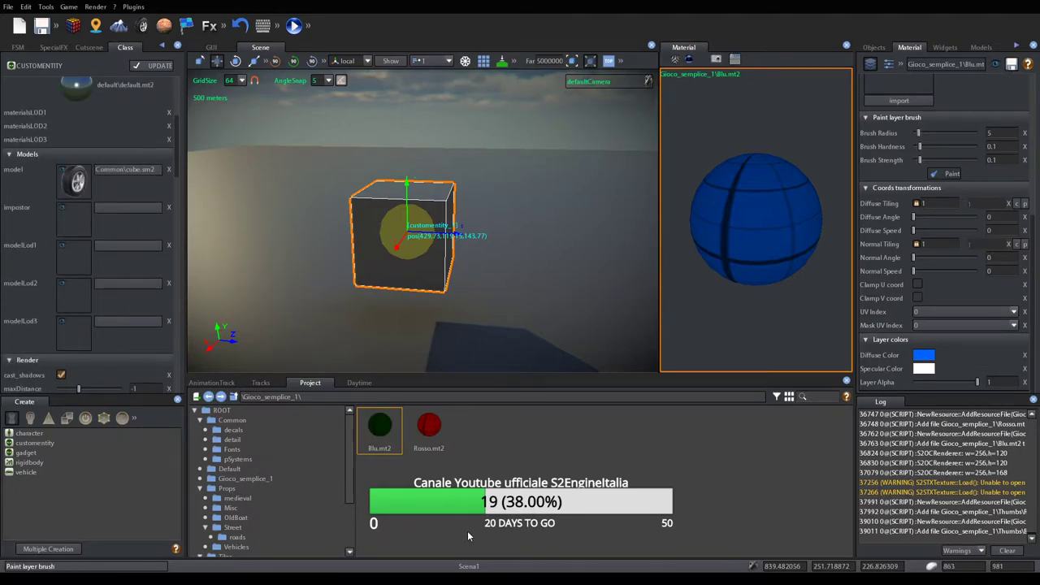
Reselect the cube entity in the scene and save the Scena1 level
click(522, 169)
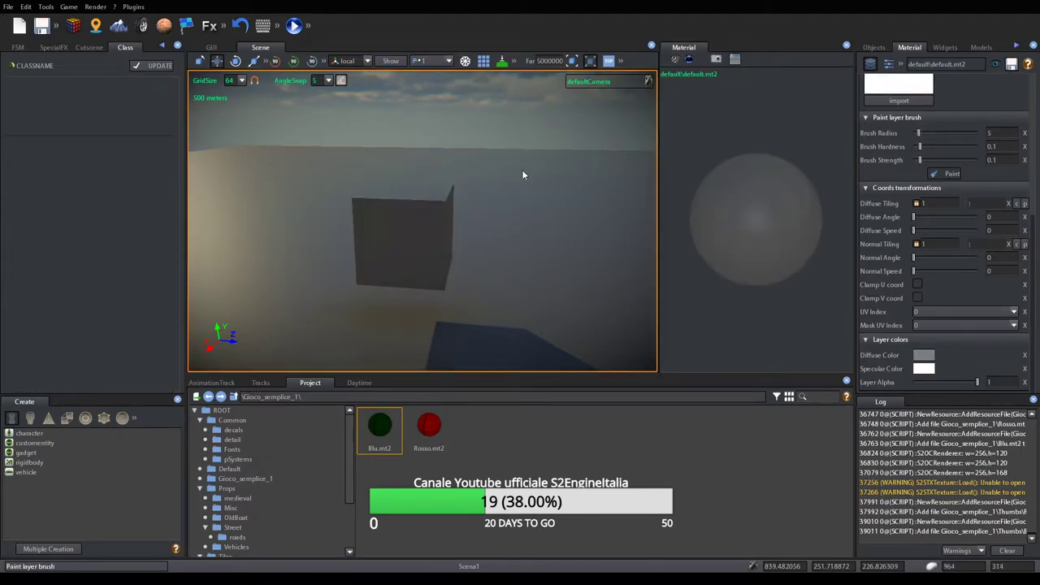
click(427, 268)
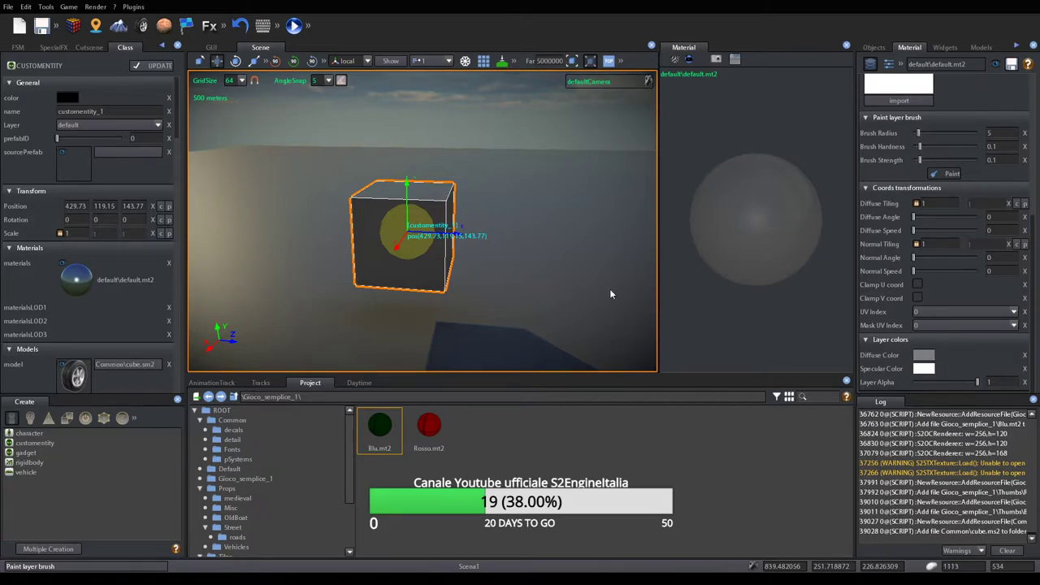
right_drag(541, 273, 455, 305)
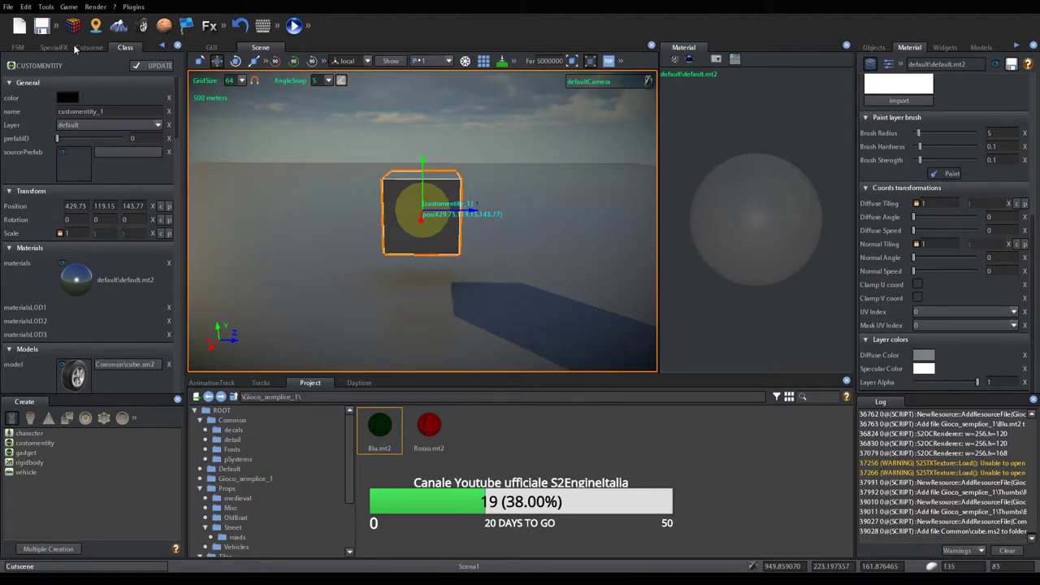
click(41, 25)
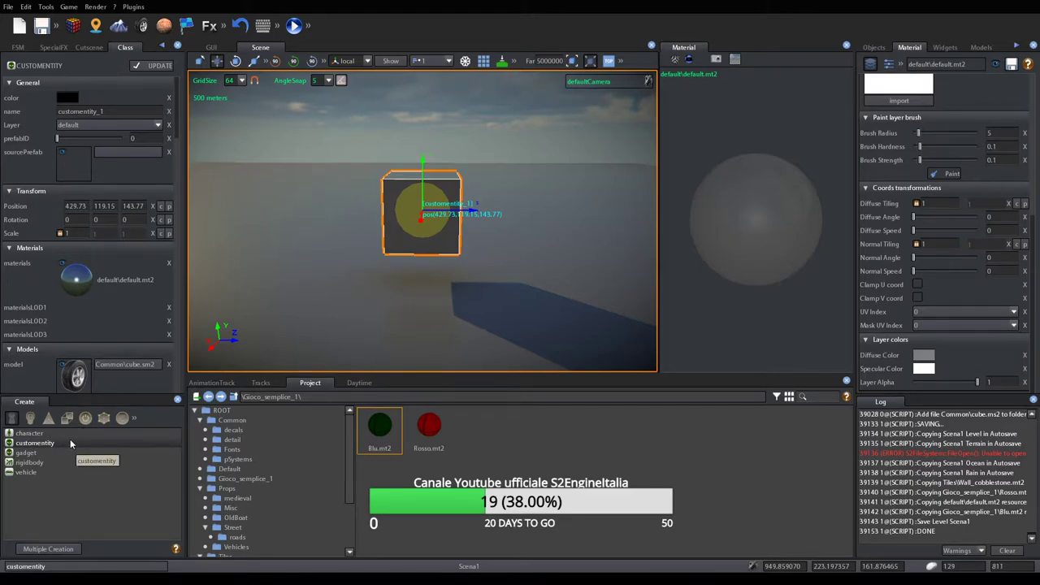
Add a camera object to the scene near the cube and position it at about X 573, Y 118, Z 138
click(122, 418)
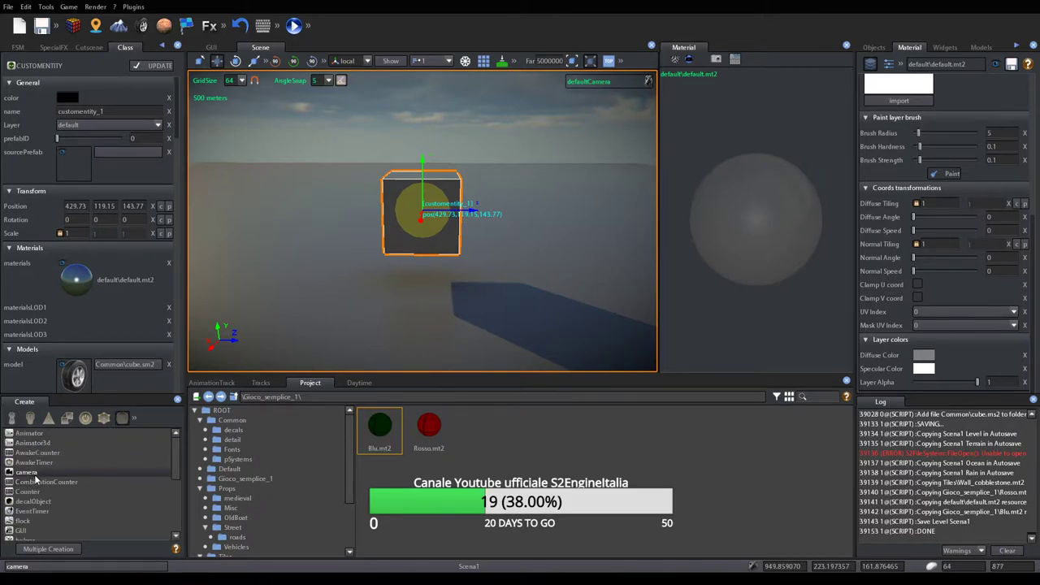
click(104, 418)
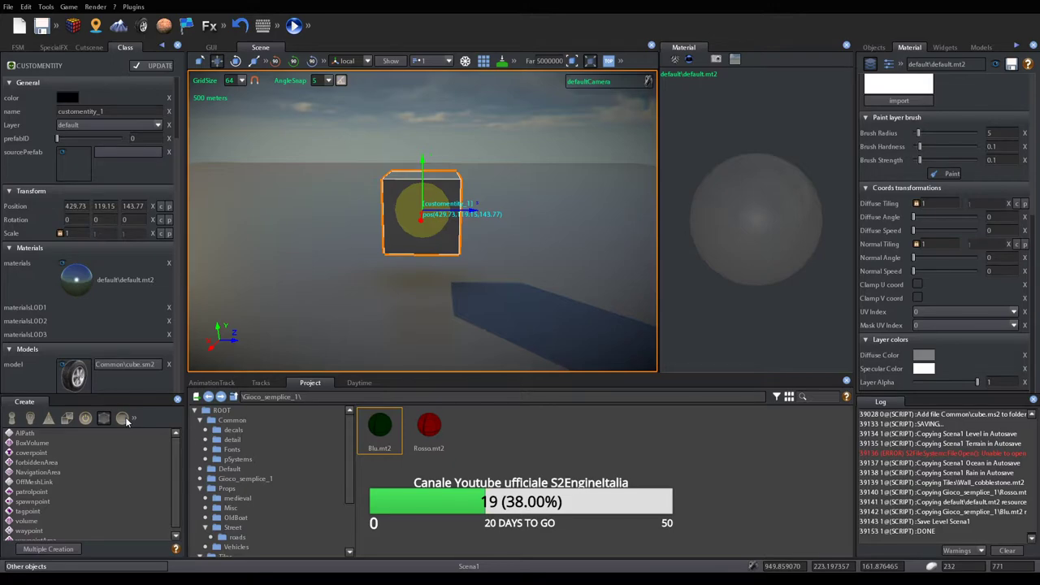
click(125, 419)
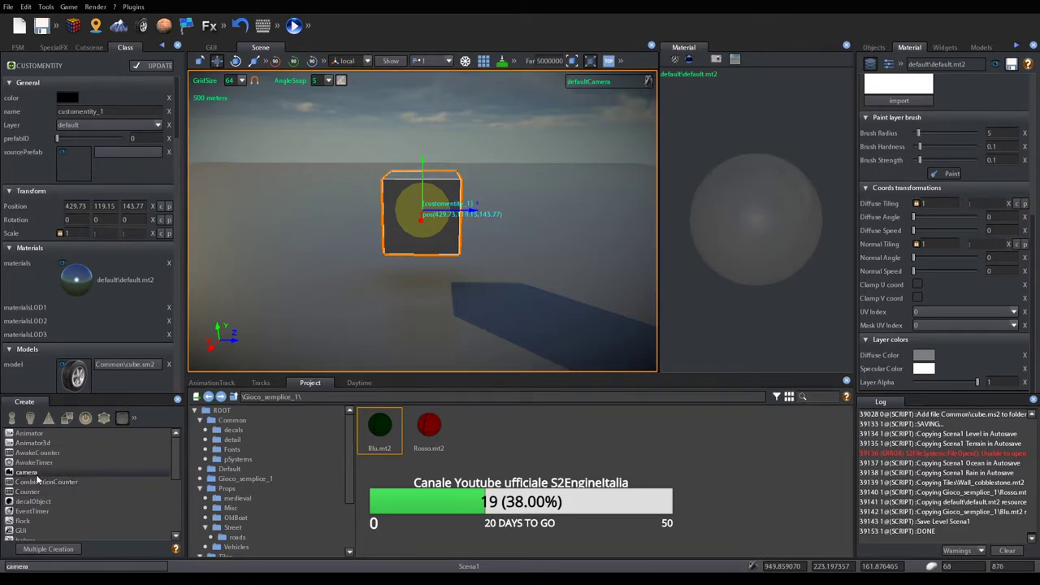
click(32, 473)
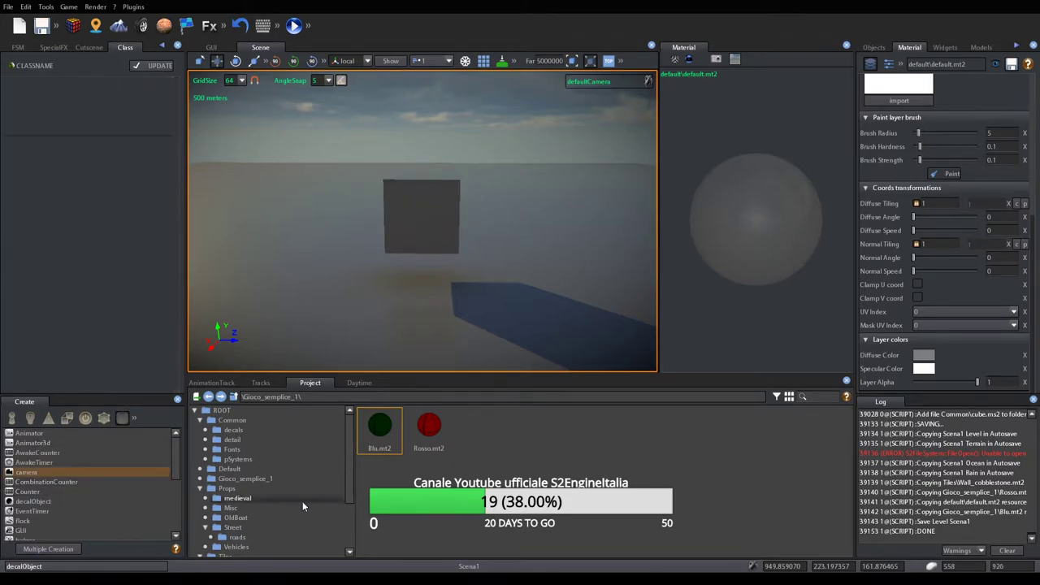
click(413, 317)
middle_drag(463, 326, 422, 309)
drag(372, 286, 371, 250)
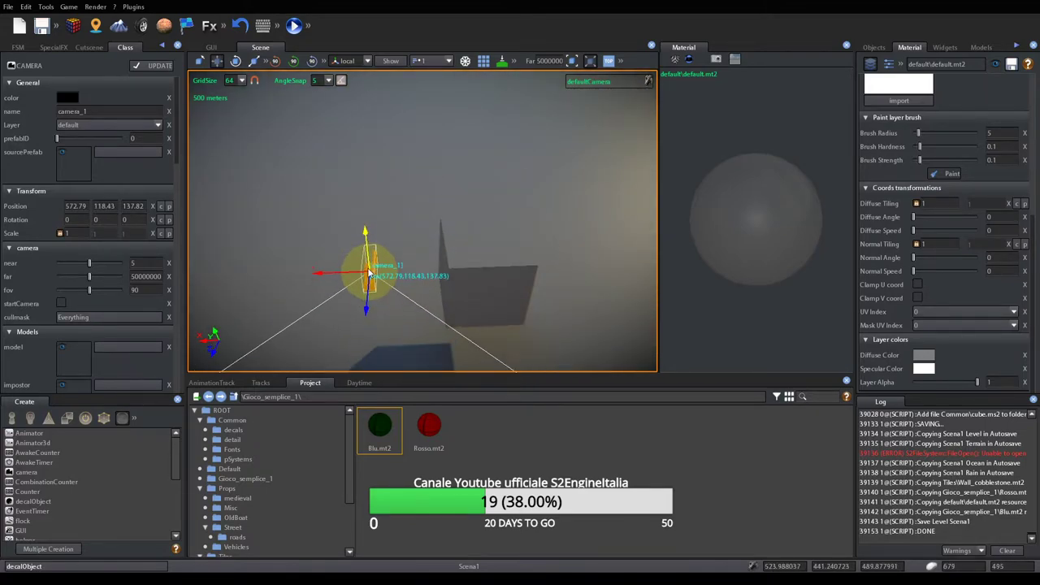
Rotate the camera around the Y axis in 90-degree steps to a rotation of -90 so it faces the cube
click(295, 64)
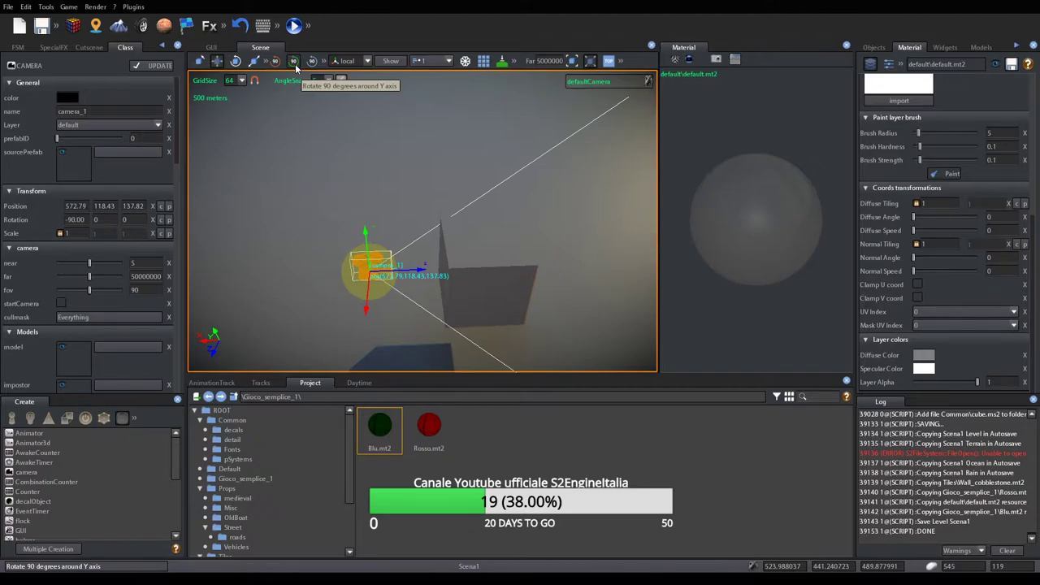
click(295, 65)
click(295, 65)
click(295, 65)
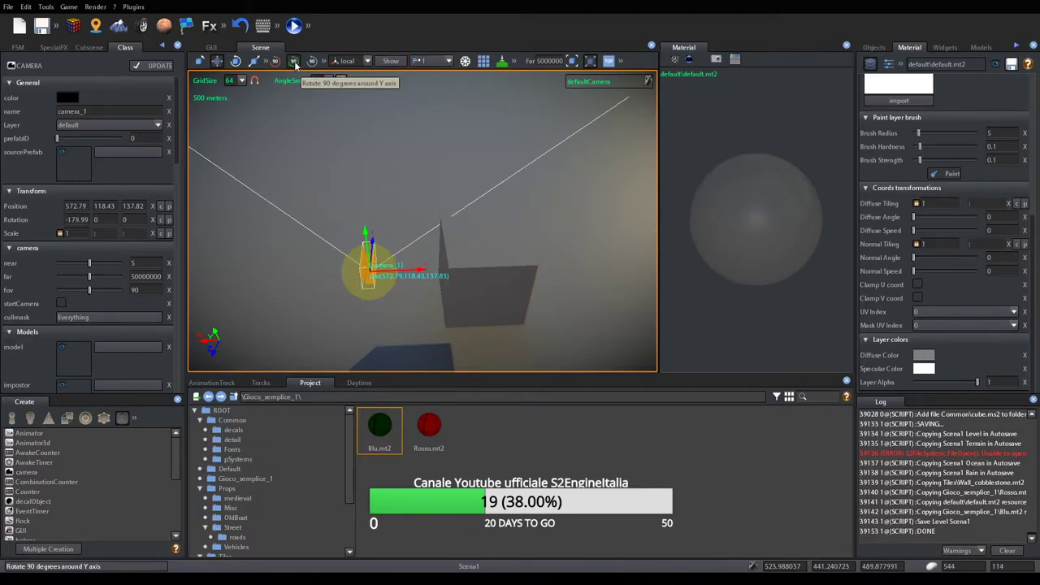
click(295, 65)
click(295, 65)
click(295, 65)
click(295, 65)
click(295, 65)
click(295, 65)
click(295, 65)
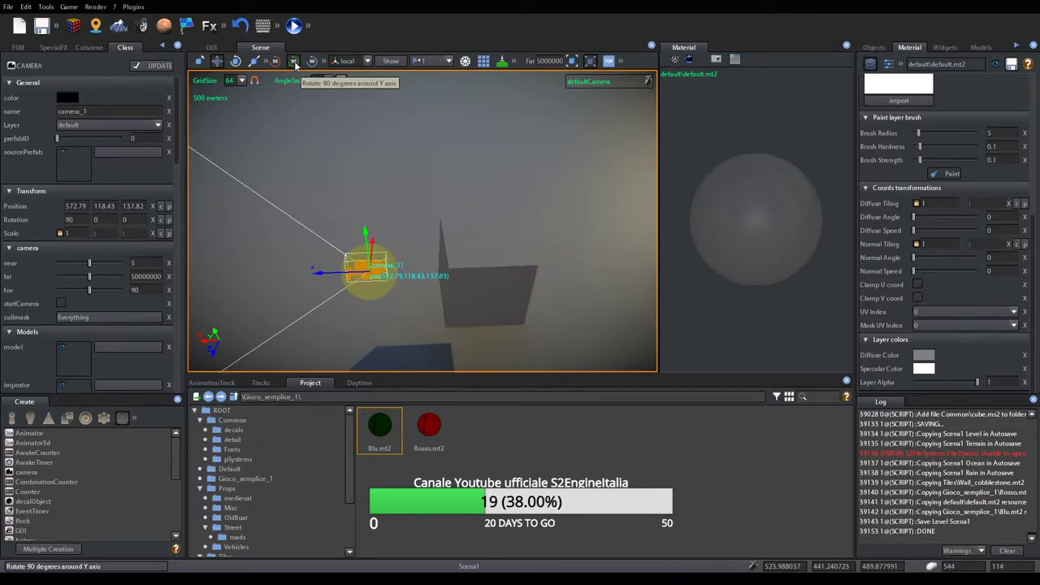
click(295, 65)
click(295, 65)
click(295, 65)
click(295, 65)
click(295, 65)
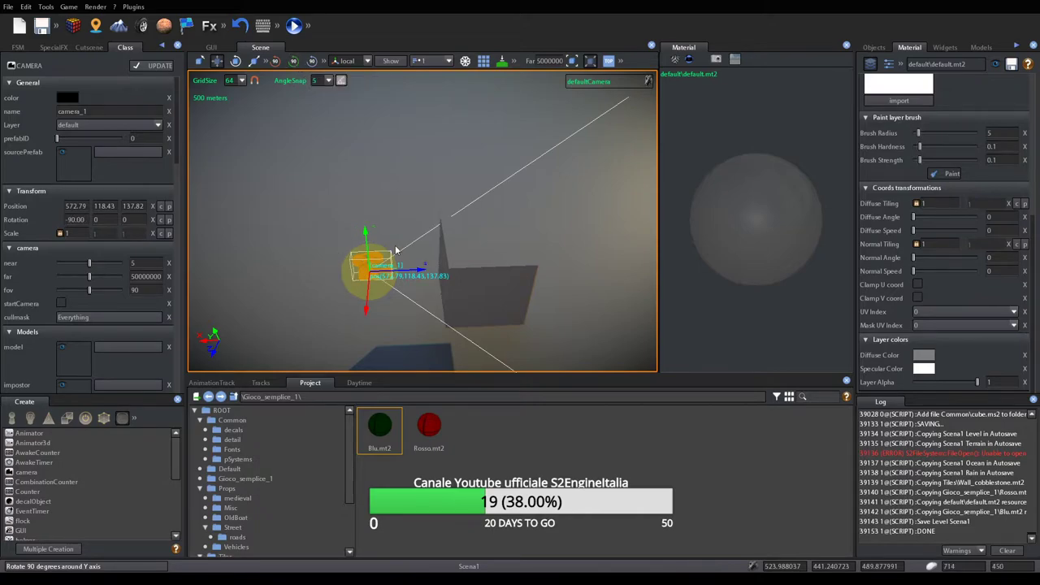
Move the camera back from the cube along its viewing axis to an X position of 768
drag(404, 274, 368, 264)
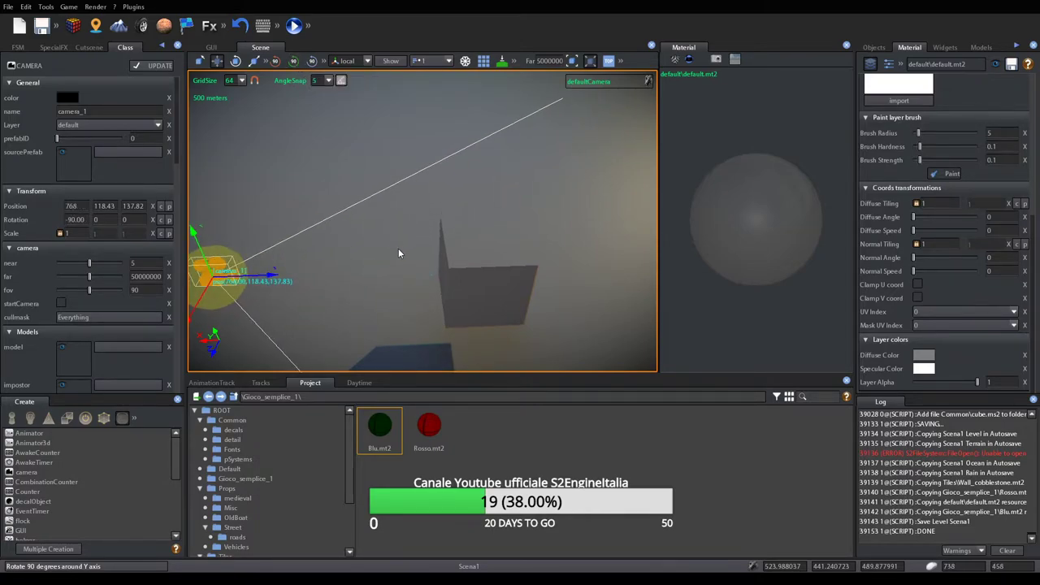
scroll(398, 248, up, 3)
right_drag(409, 251, 426, 244)
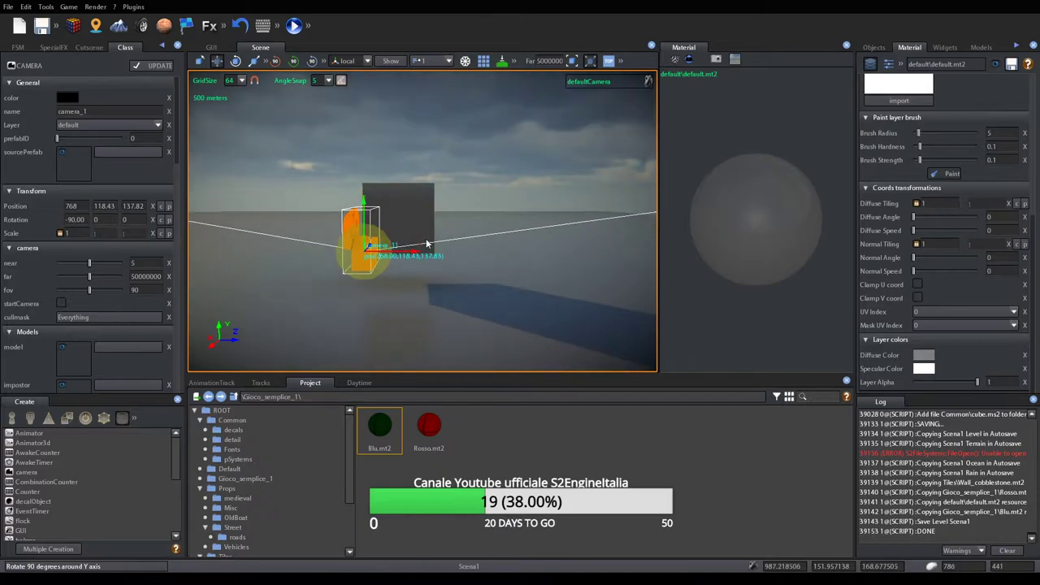
Look through camera_1 in the scene view and hide the markers so the cube is unobstructed
click(648, 82)
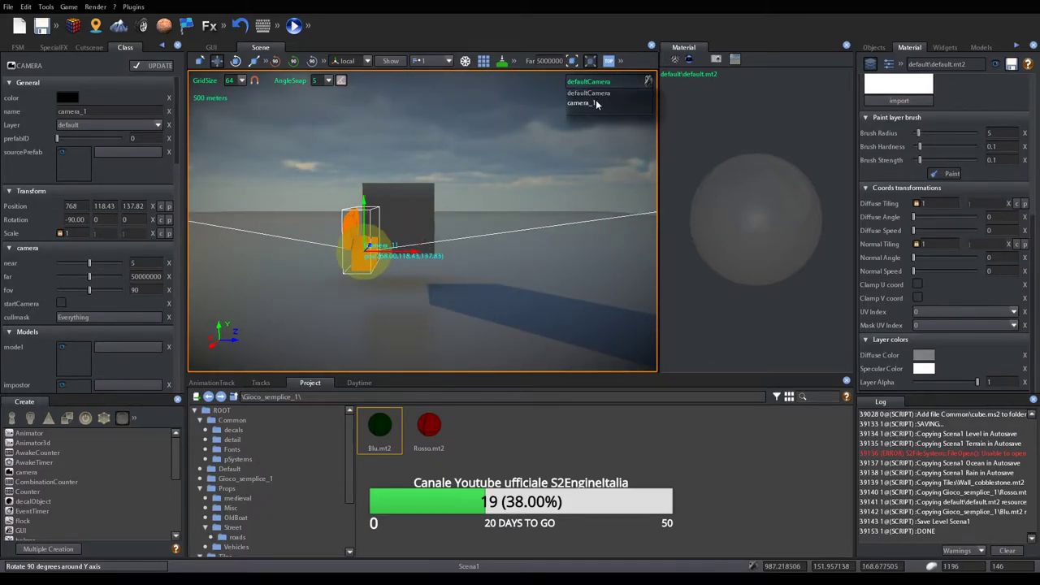
click(648, 82)
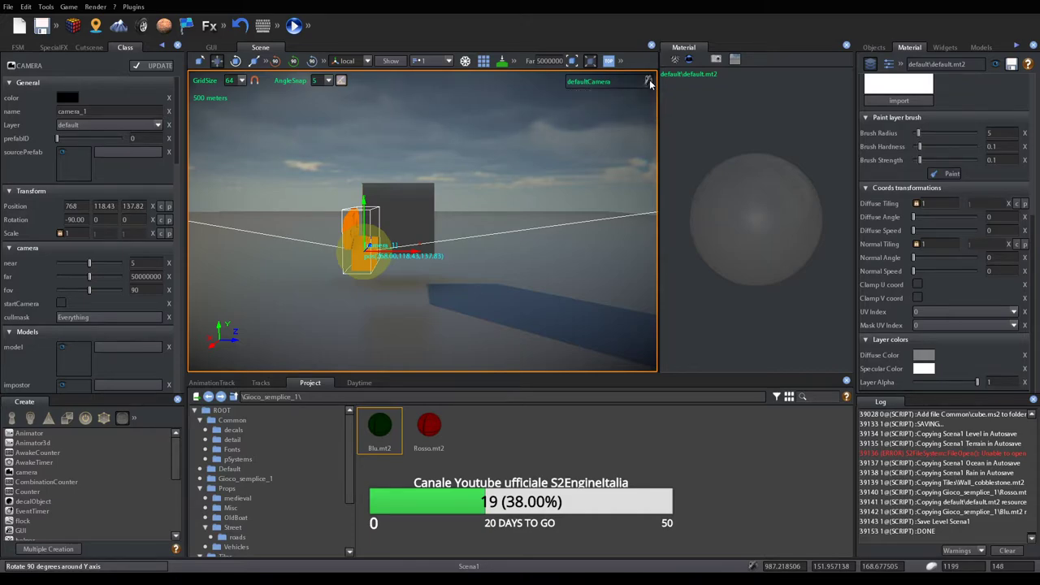
click(648, 82)
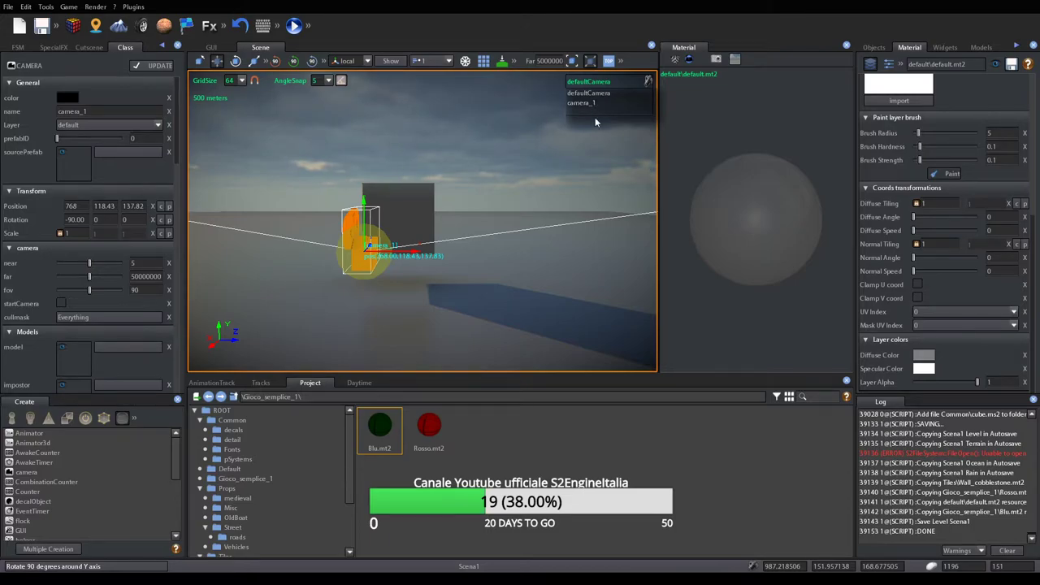
click(638, 82)
right_drag(536, 182, 486, 243)
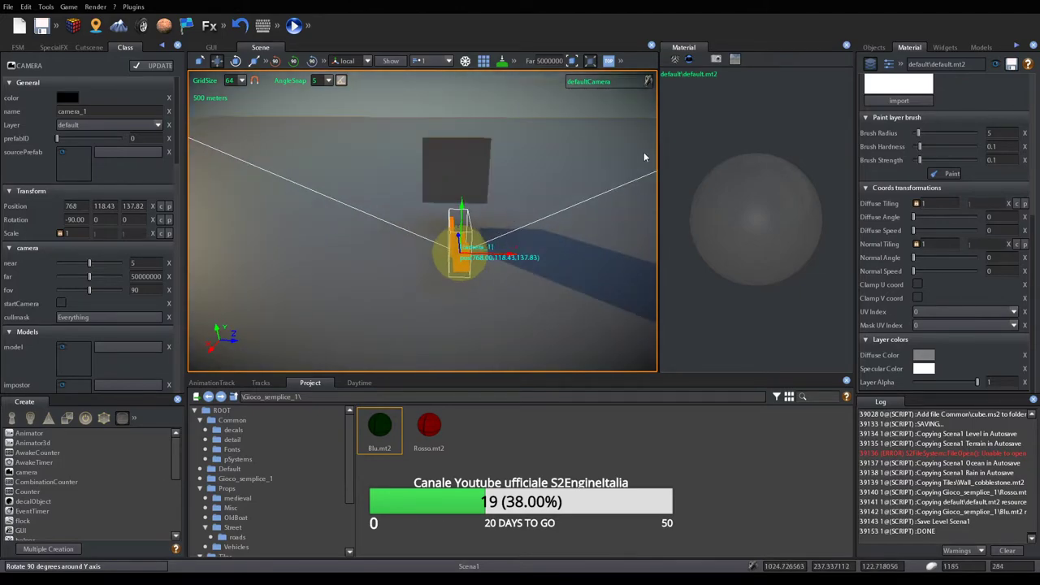
click(648, 82)
click(587, 103)
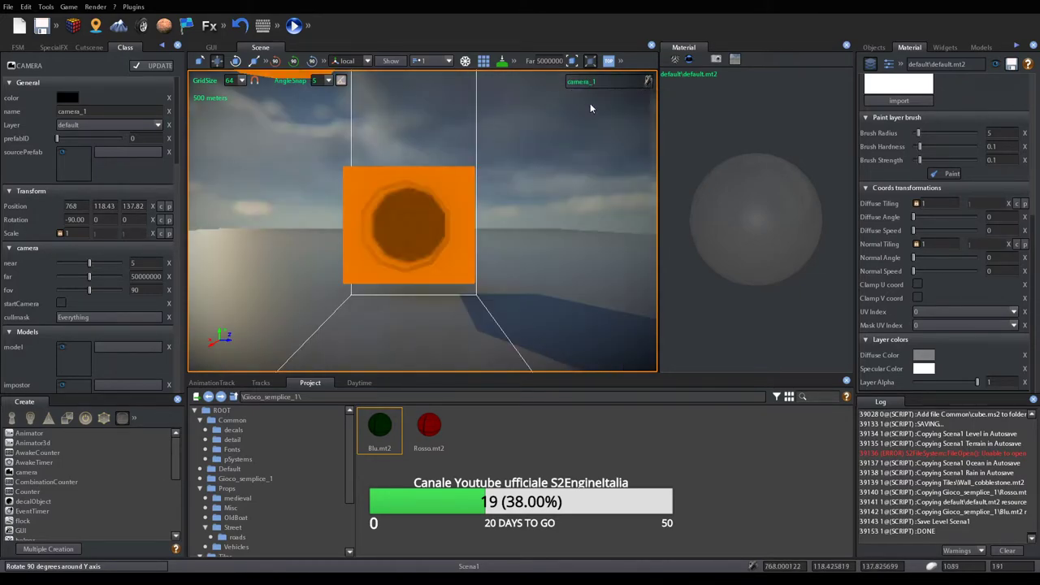
click(394, 62)
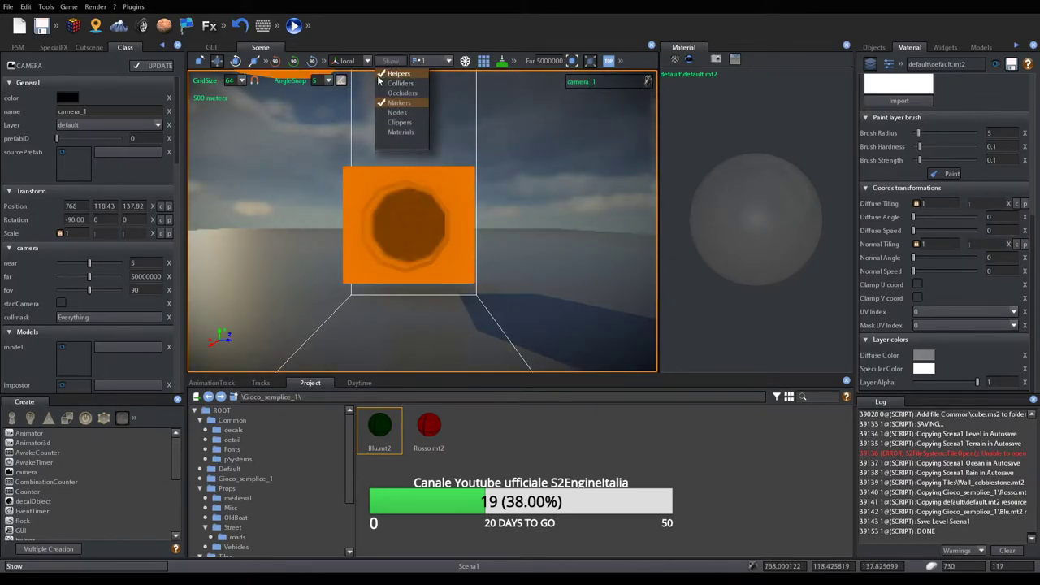
click(398, 104)
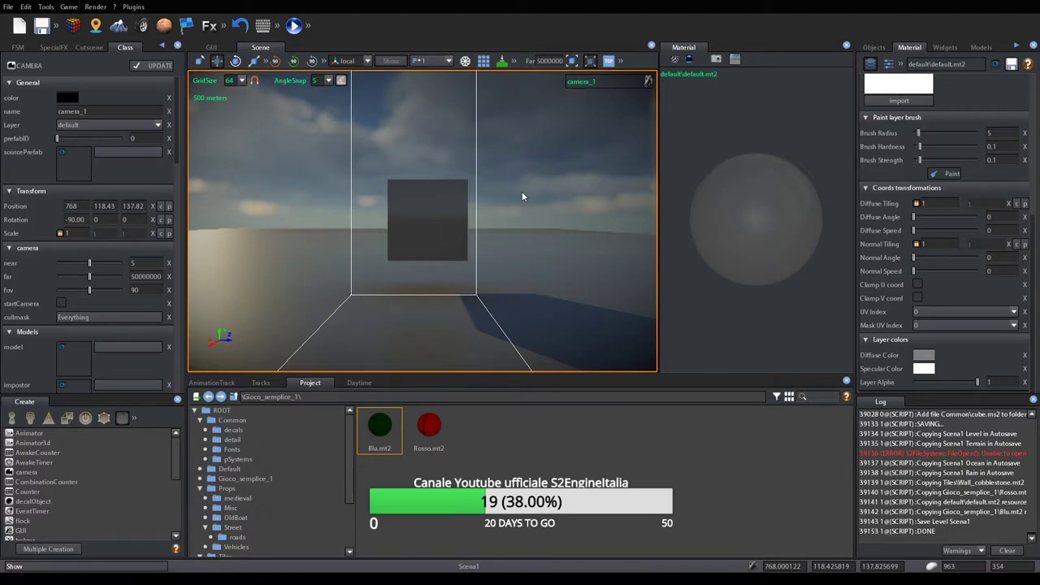
From the defaultCamera view, move camera_1 closer to the cube to about X 708, and check the framing through camera_1
click(650, 86)
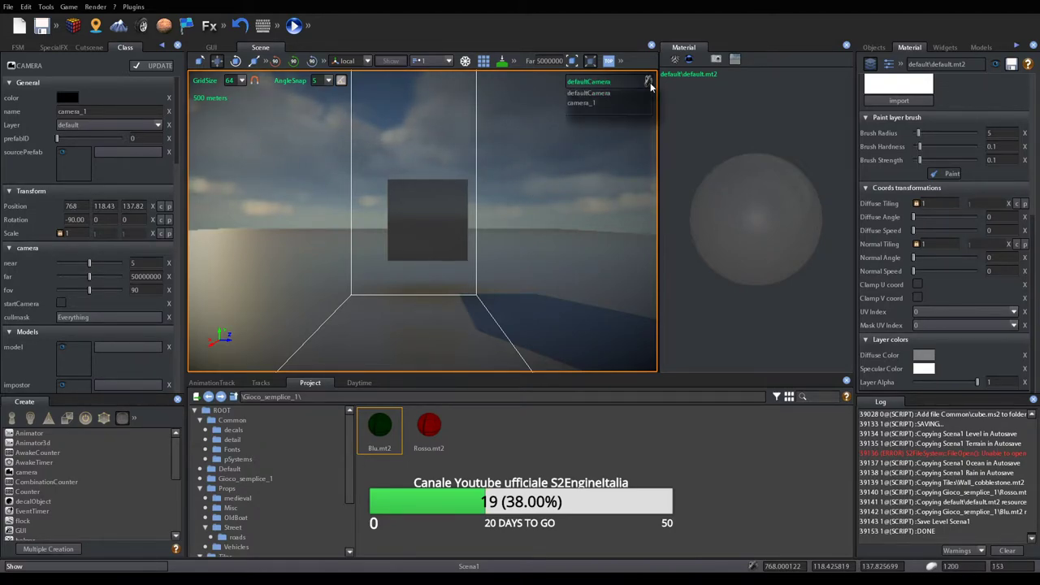
click(587, 93)
right_drag(533, 226, 506, 231)
drag(359, 234, 428, 234)
click(649, 82)
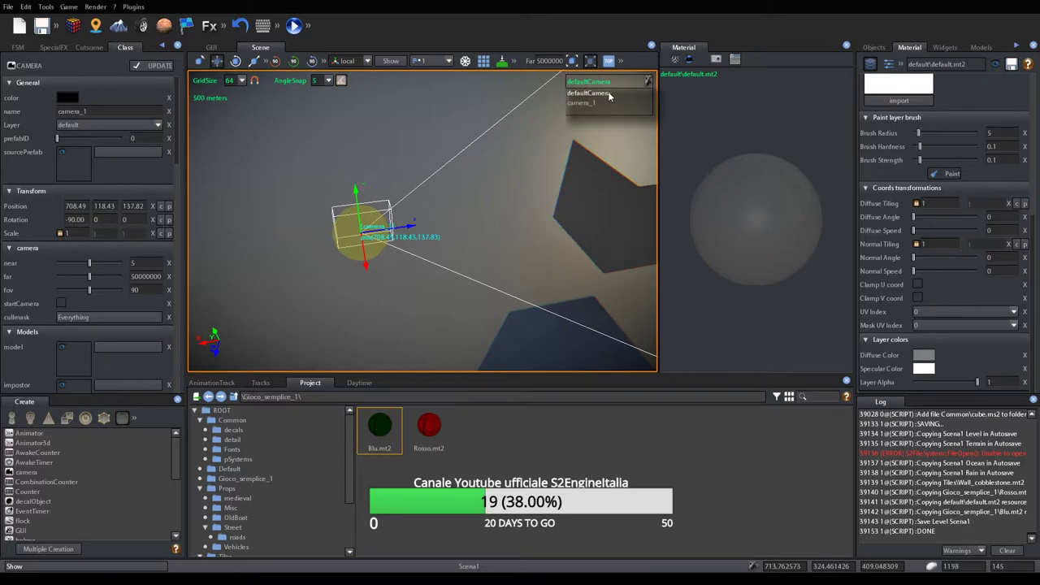
click(579, 104)
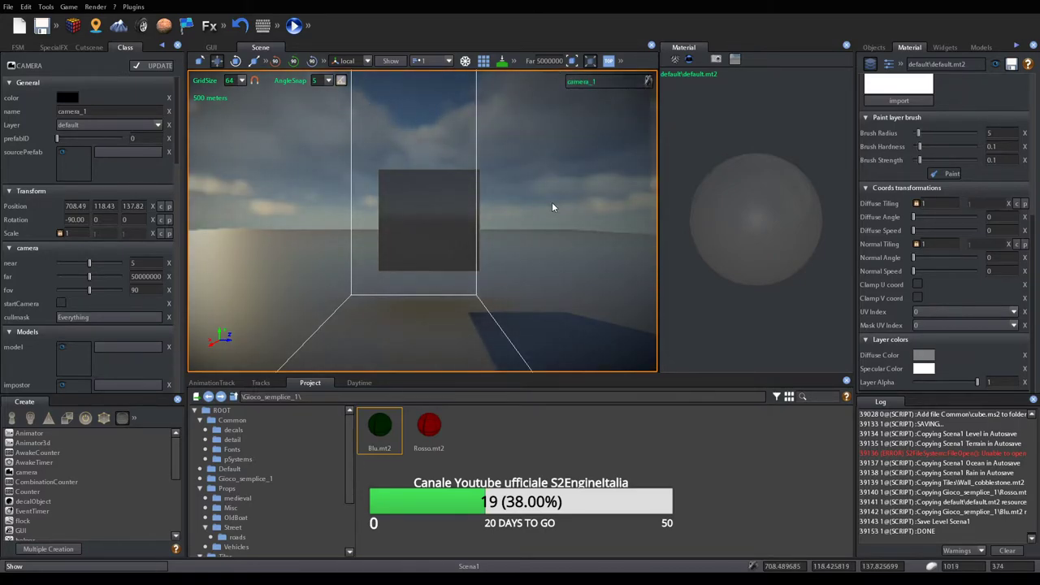
Return to the defaultCamera view, move camera_1 nearer the cube to about X 679, and check the framing through it
click(648, 82)
click(597, 92)
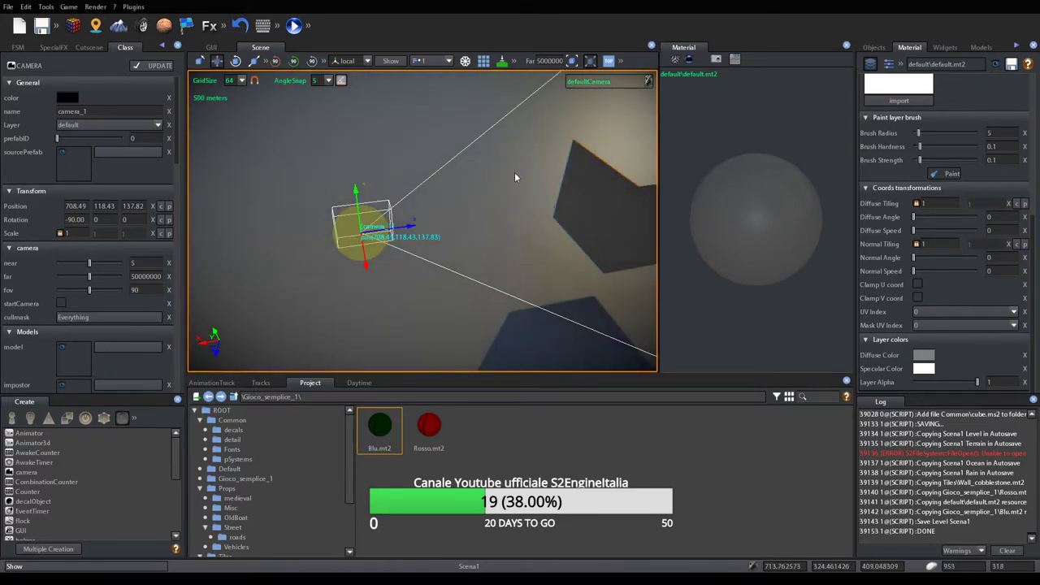
drag(394, 234, 423, 233)
click(649, 82)
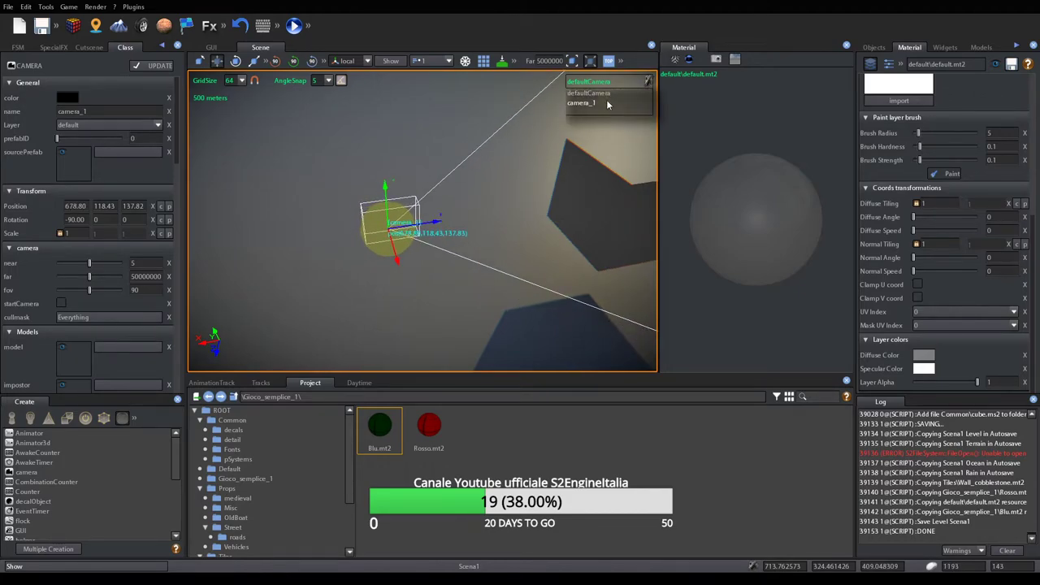
click(580, 102)
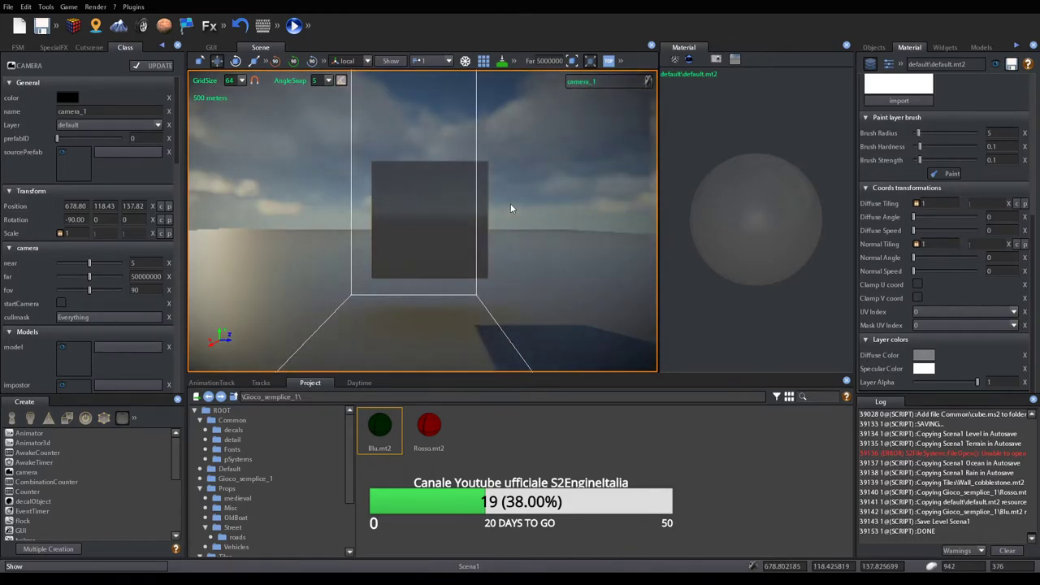
Shift camera_1 sideways to about Z 148 from the defaultCamera view and check the cube's framing through camera_1
click(648, 83)
click(625, 92)
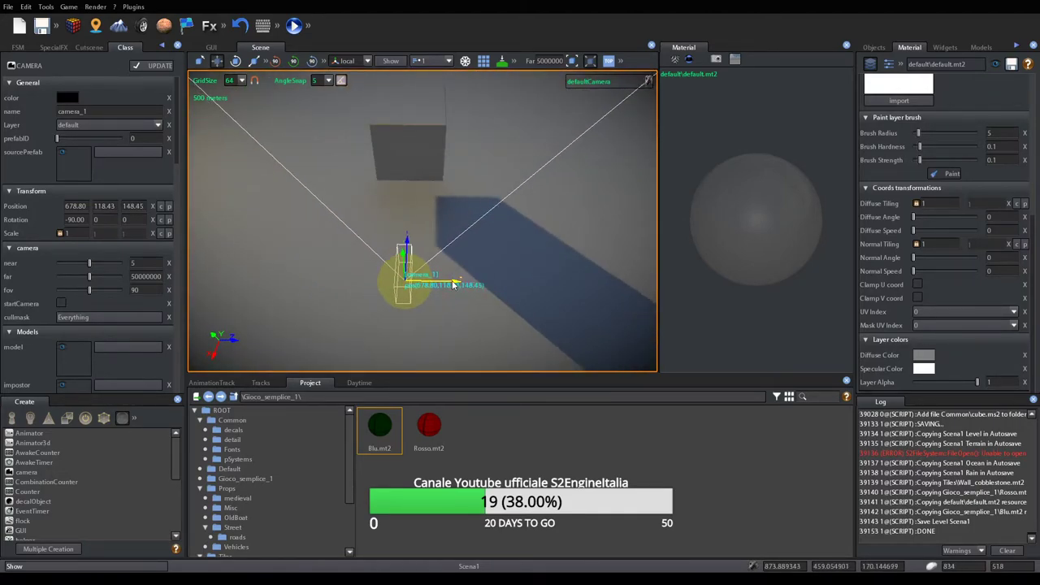
click(648, 82)
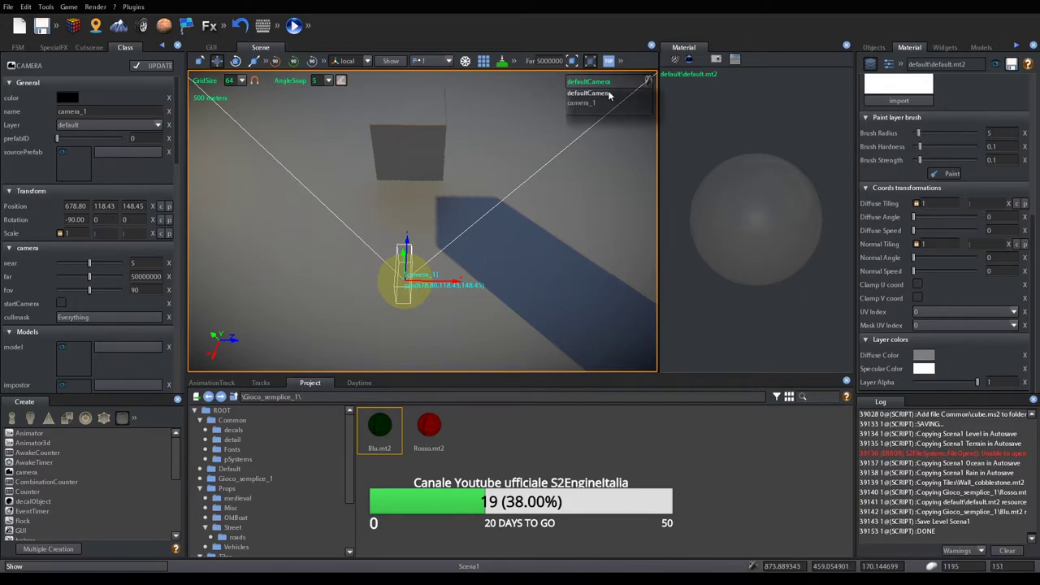
click(605, 102)
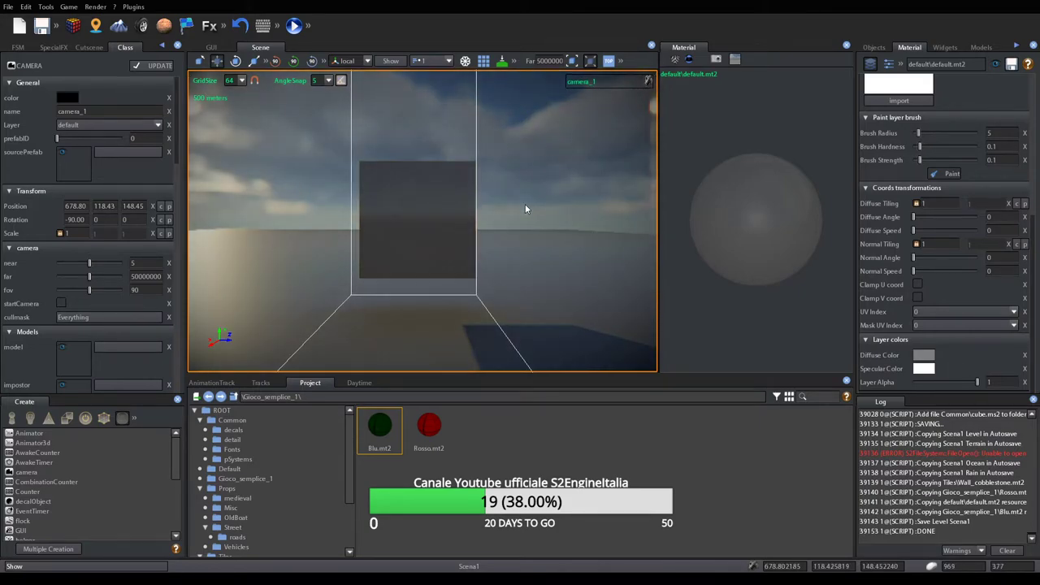
Switch the scene view back to defaultCamera and save the Scena1 level
click(647, 82)
click(618, 92)
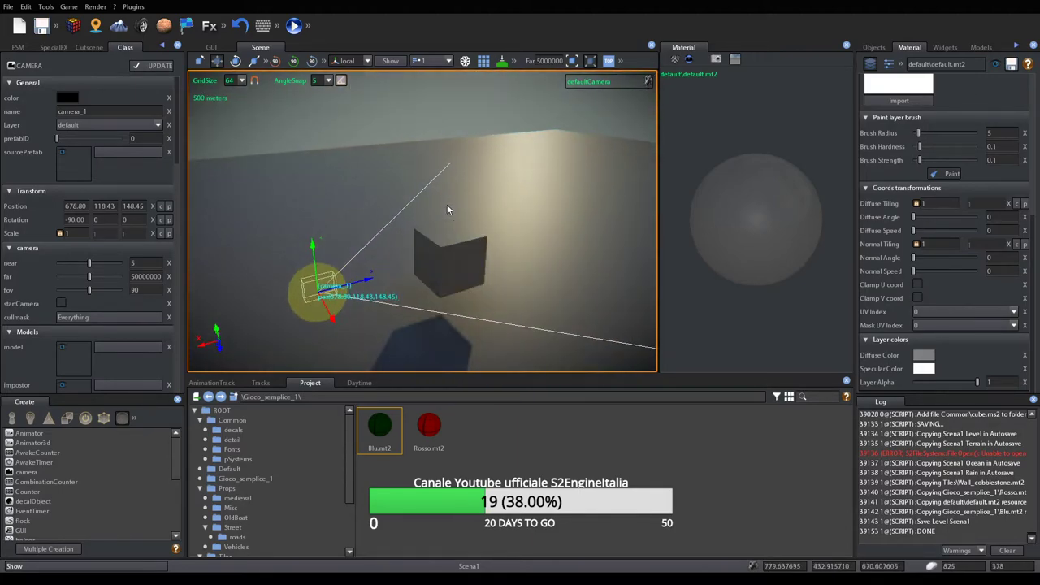
click(42, 25)
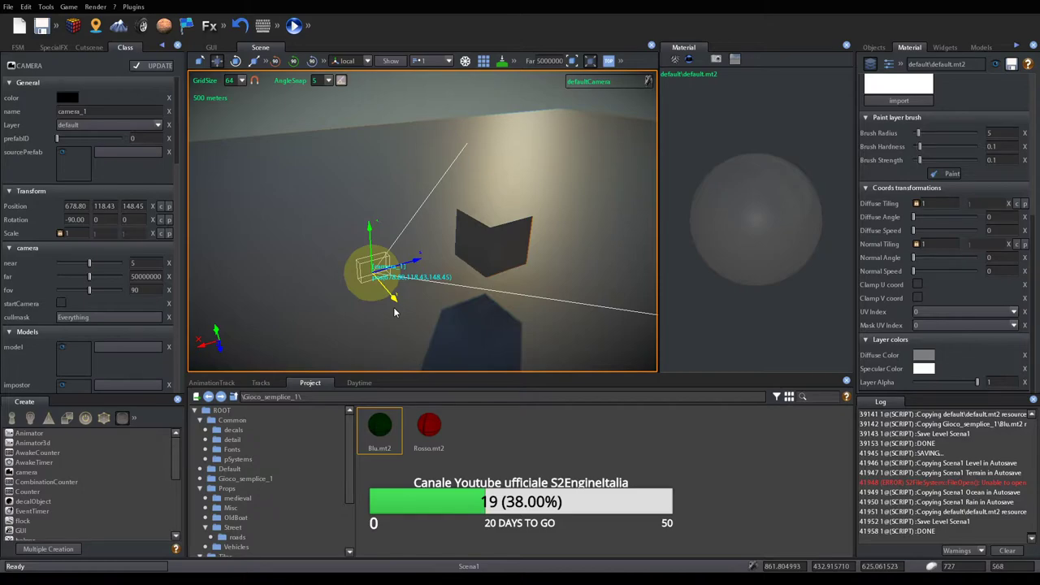
Show the markers in the scene again so the camera's icon is displayed
mouse_move(504, 298)
right_down()
mouse_move(517, 304)
mouse_move(503, 297)
right_up()
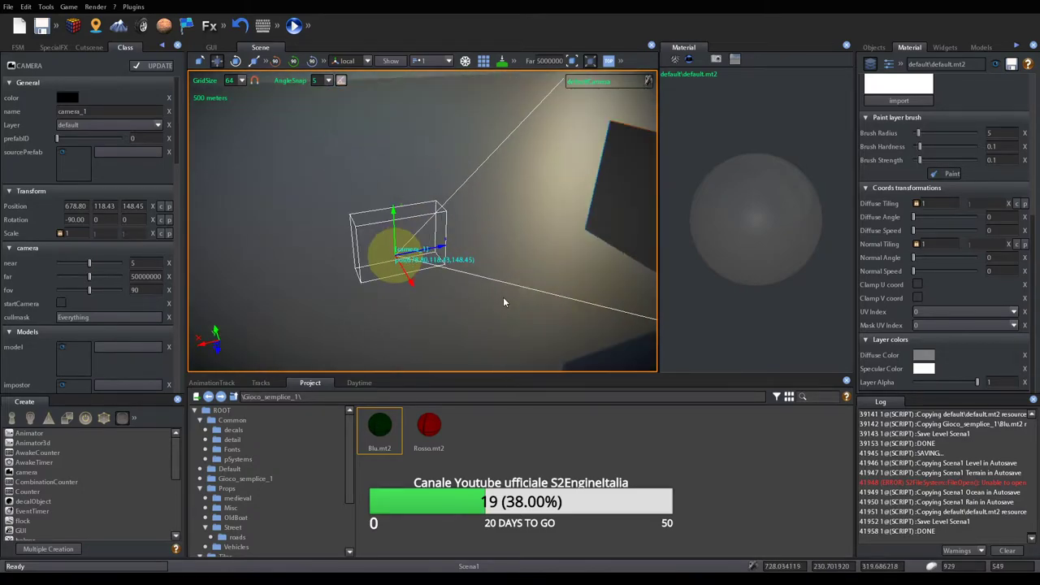
click(392, 62)
click(399, 102)
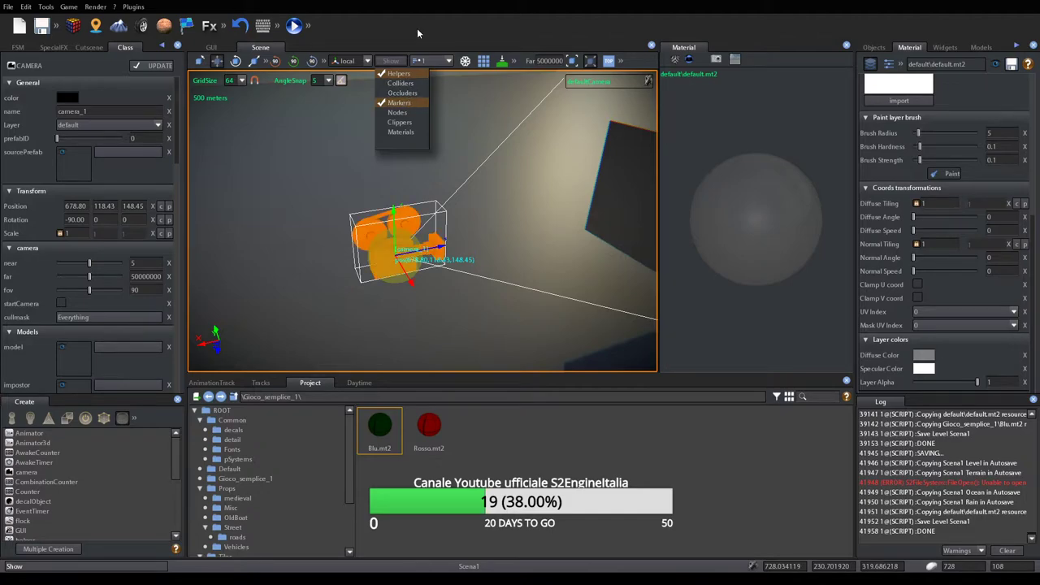
scroll(487, 239, down, 5)
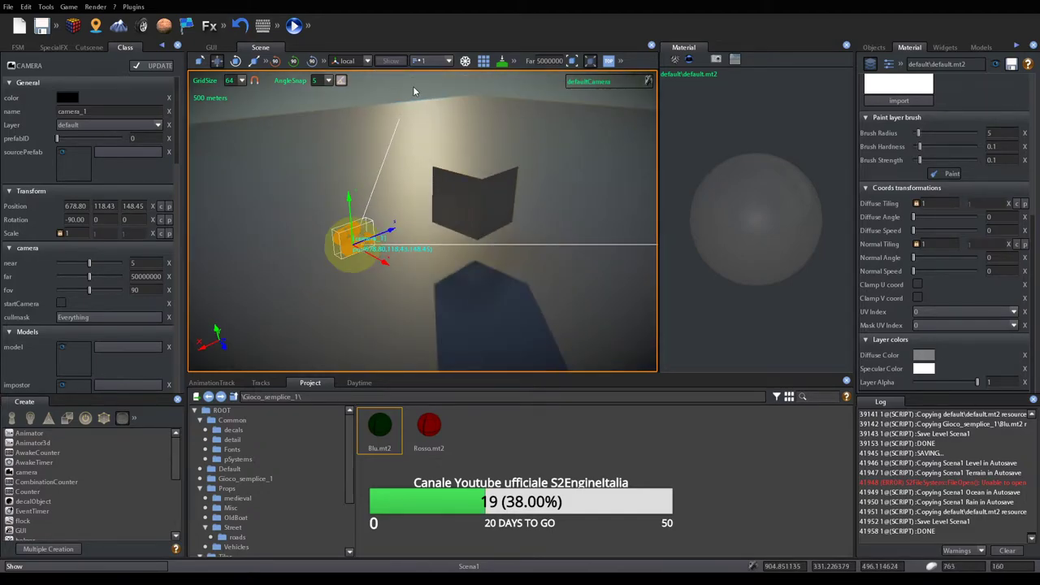
click(393, 62)
click(410, 60)
Create a new game machine file named gestore_colori in the Gioco_semplice_1 project folder
right_click(481, 436)
mouse_move(504, 452)
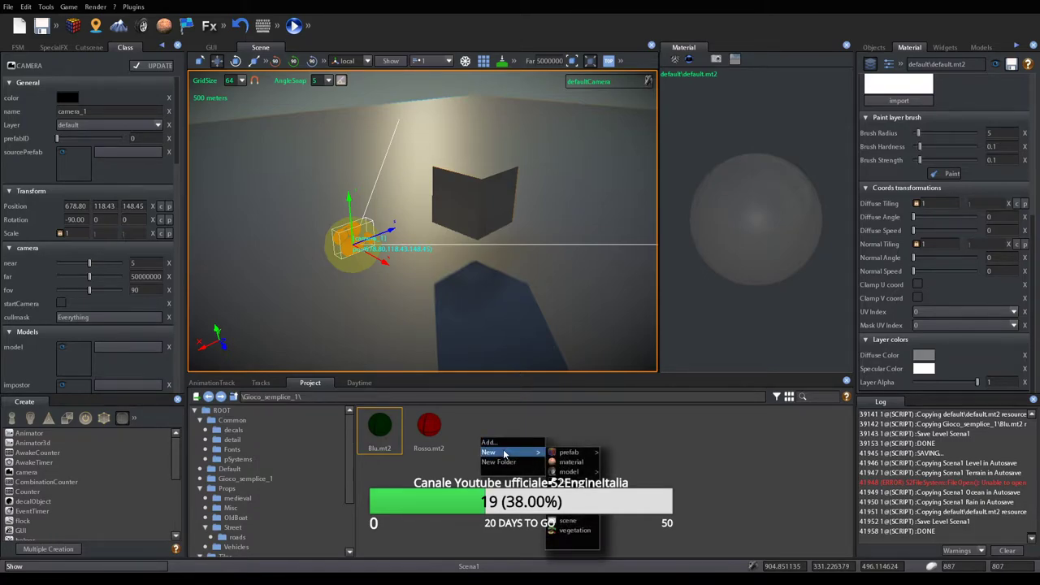
mouse_move(556, 452)
click(551, 522)
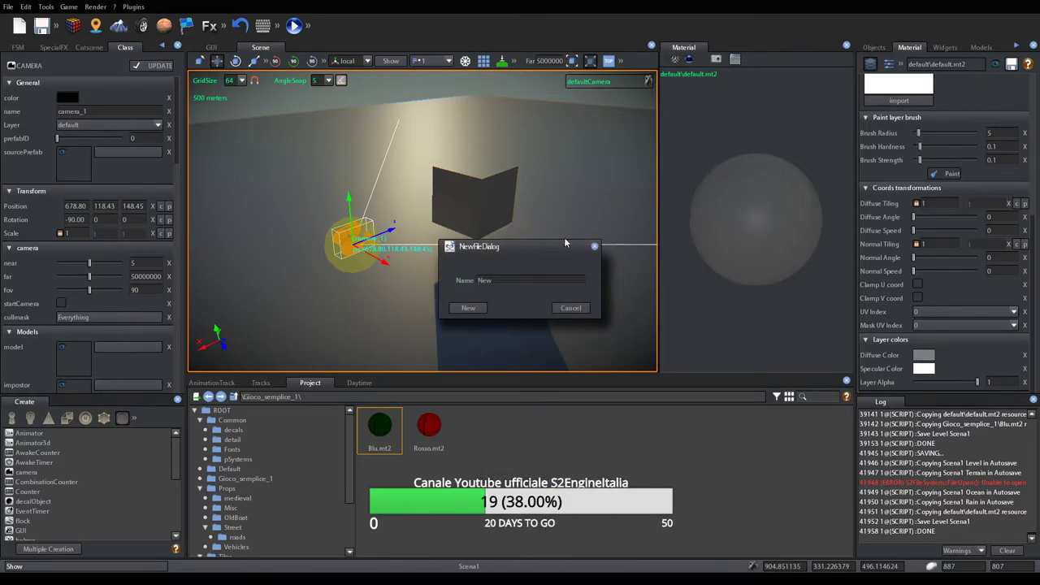
click(505, 280)
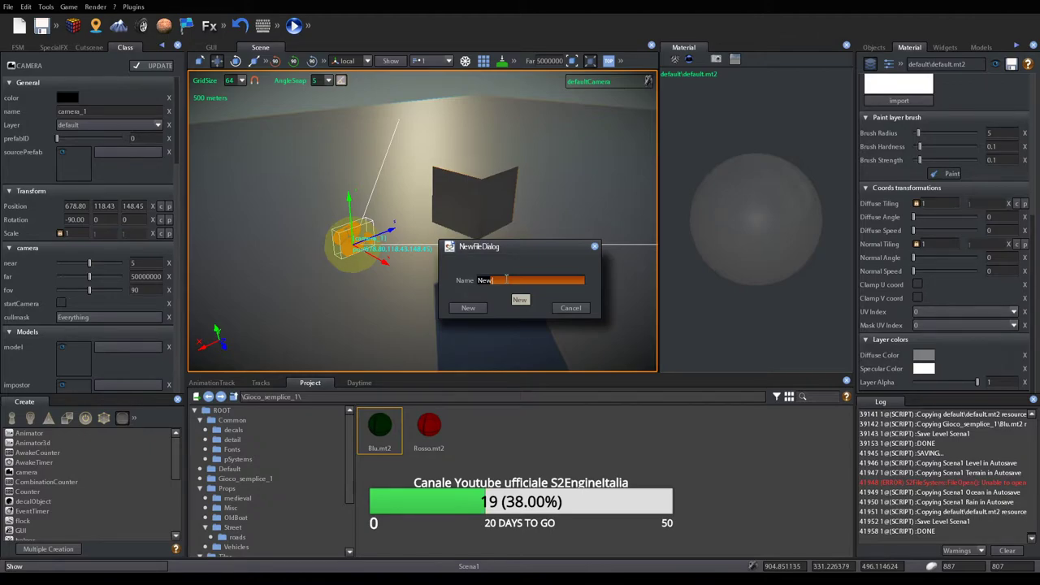
text(gestore_color)
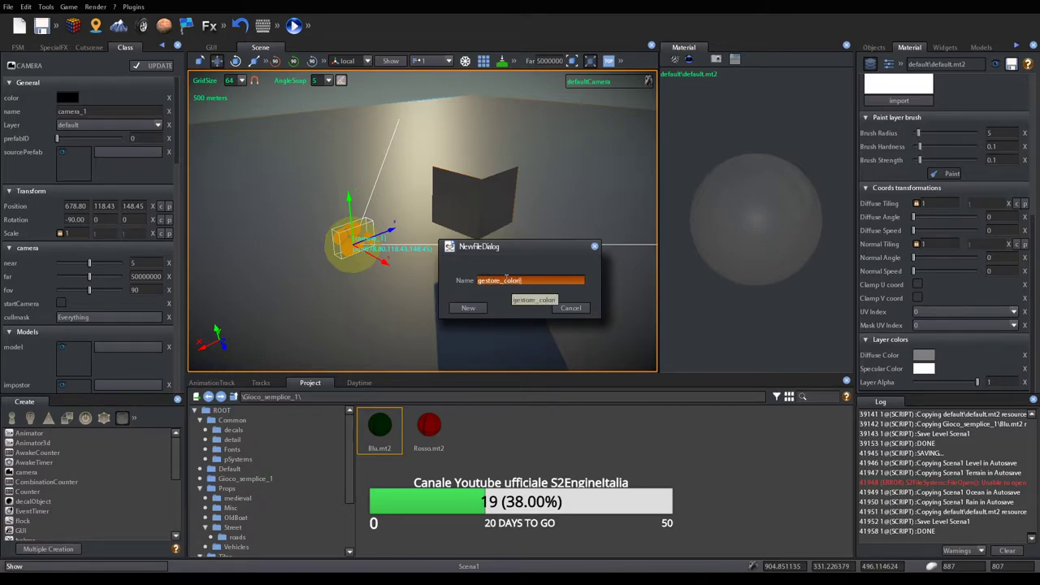
text(i)
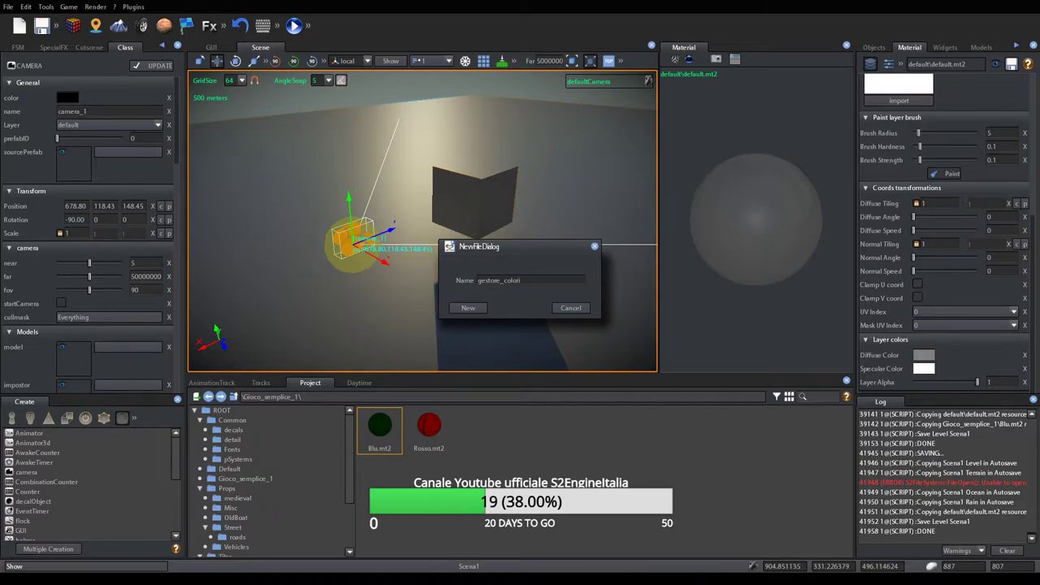
click(460, 307)
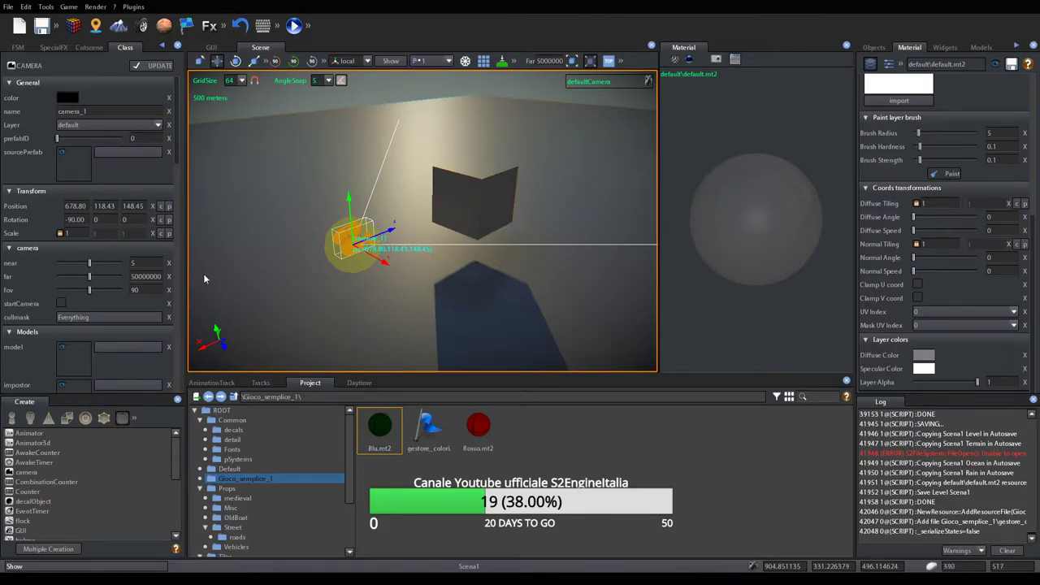
Select the cube entity and assign the gestore_colori file to its GameMachines property under Behavior
scroll(118, 251, down, 5)
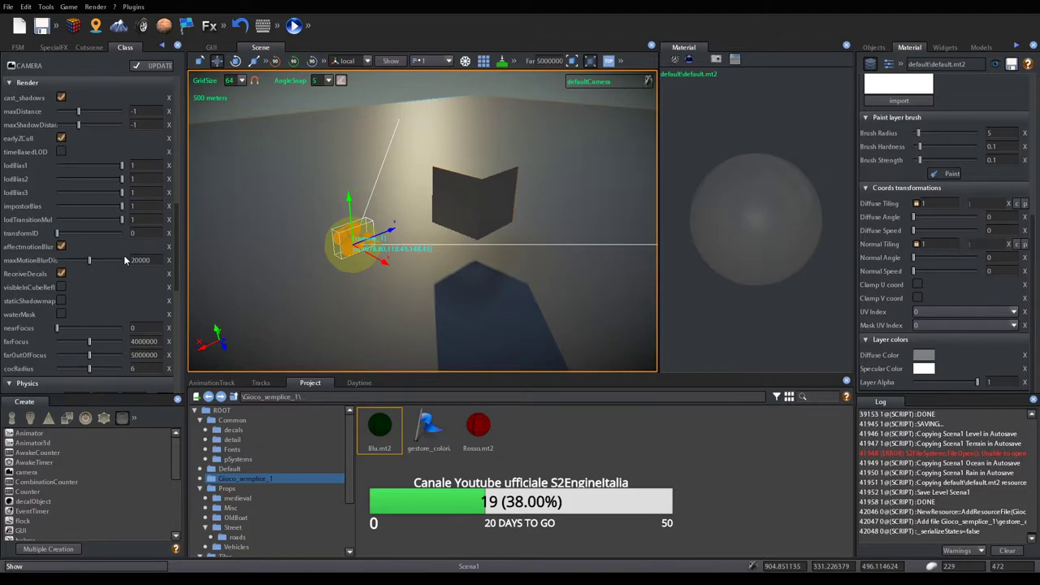
click(499, 199)
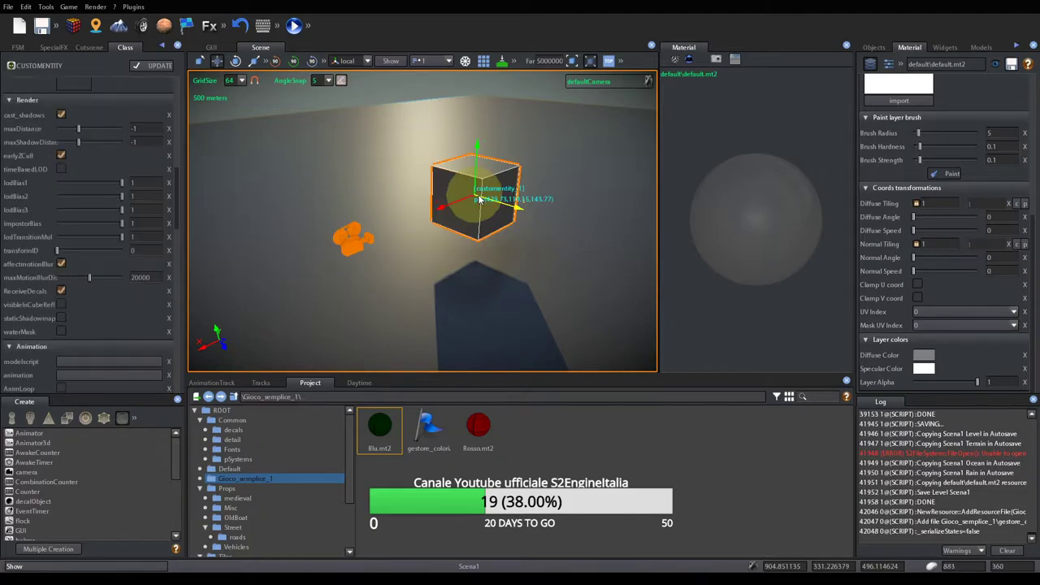
click(426, 428)
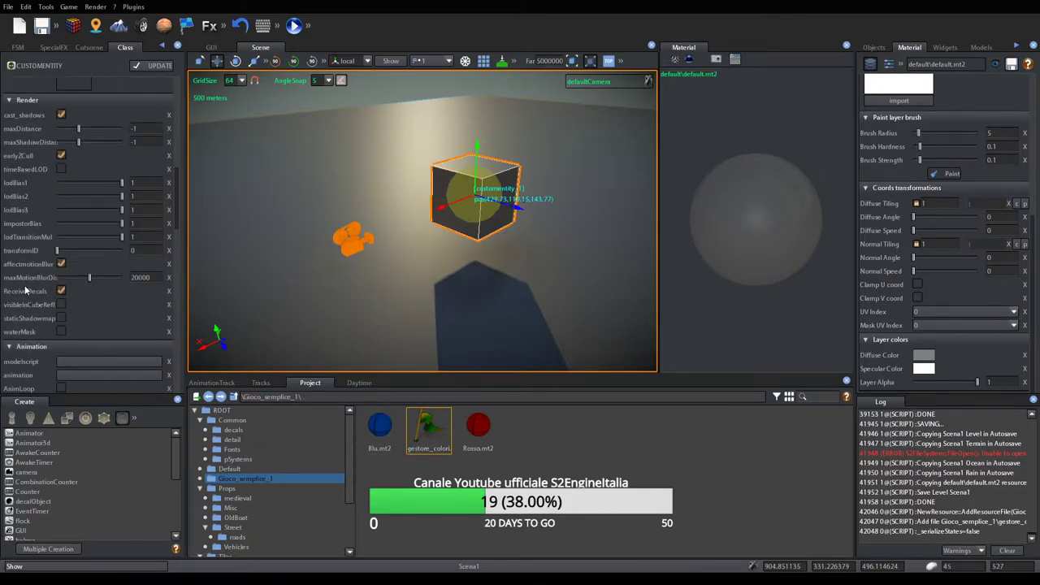
scroll(73, 283, down, 3)
scroll(78, 279, down, 3)
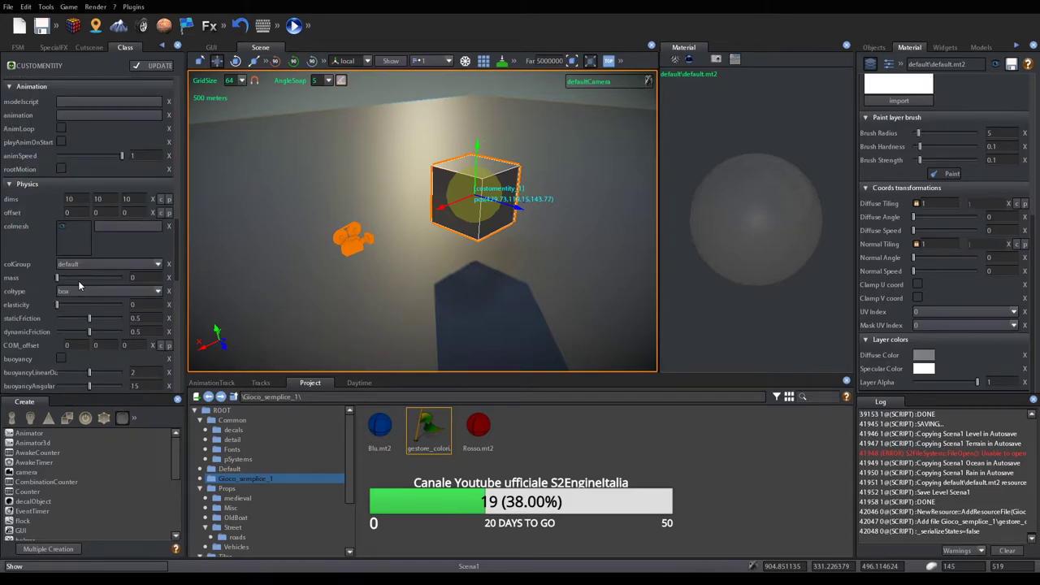
scroll(122, 320, down, 3)
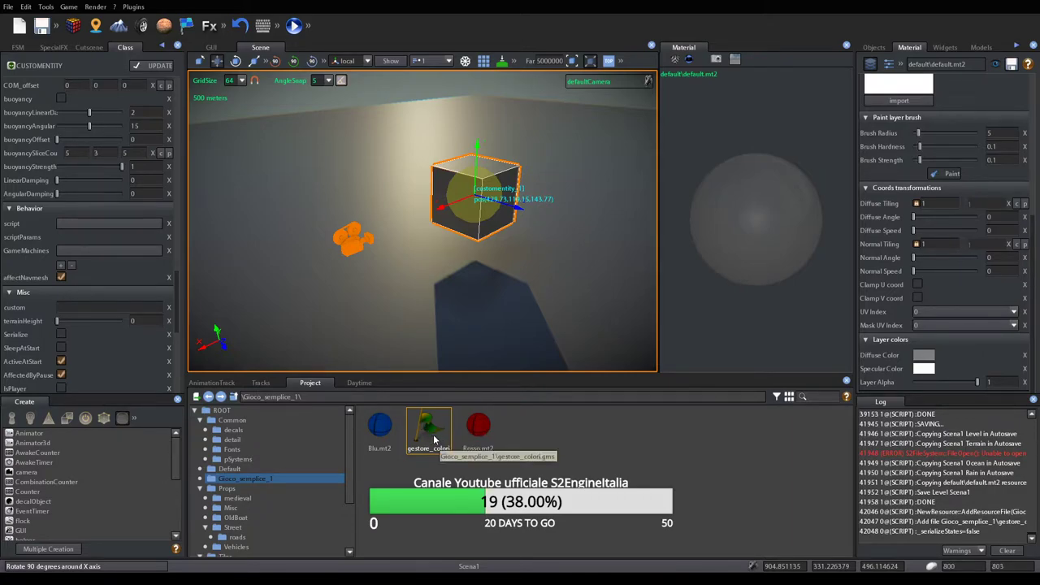
drag(436, 429, 96, 252)
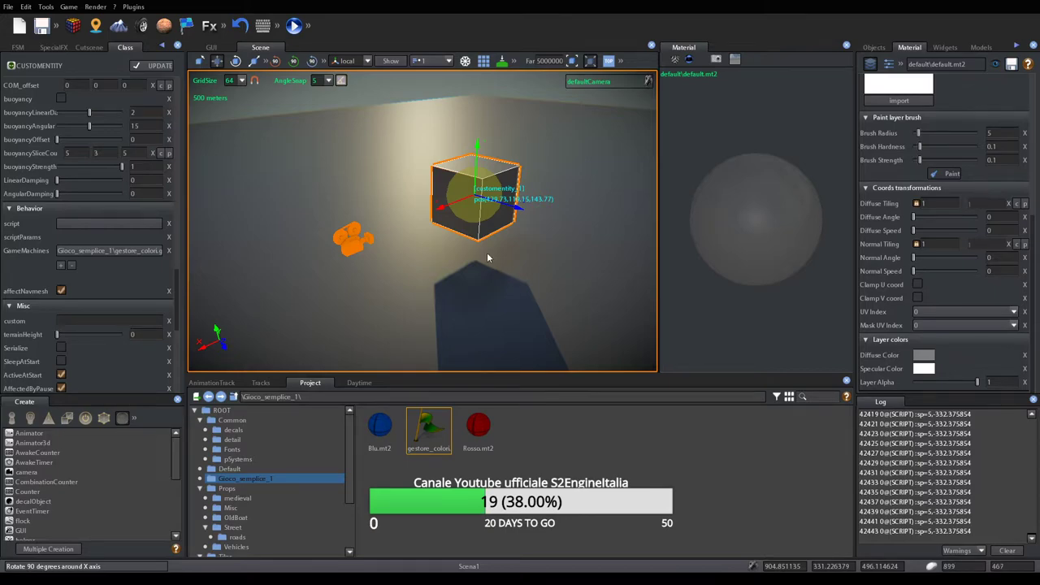
Open the cube's gestore_colori game machine from the scene and widen its FSM graph view
key(d)
key(w)
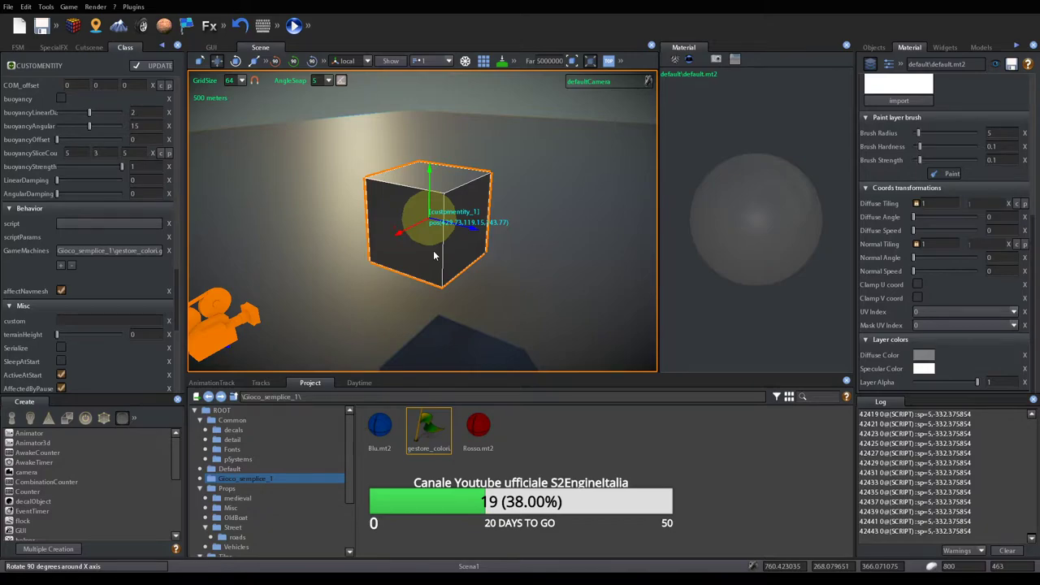
right_click(433, 254)
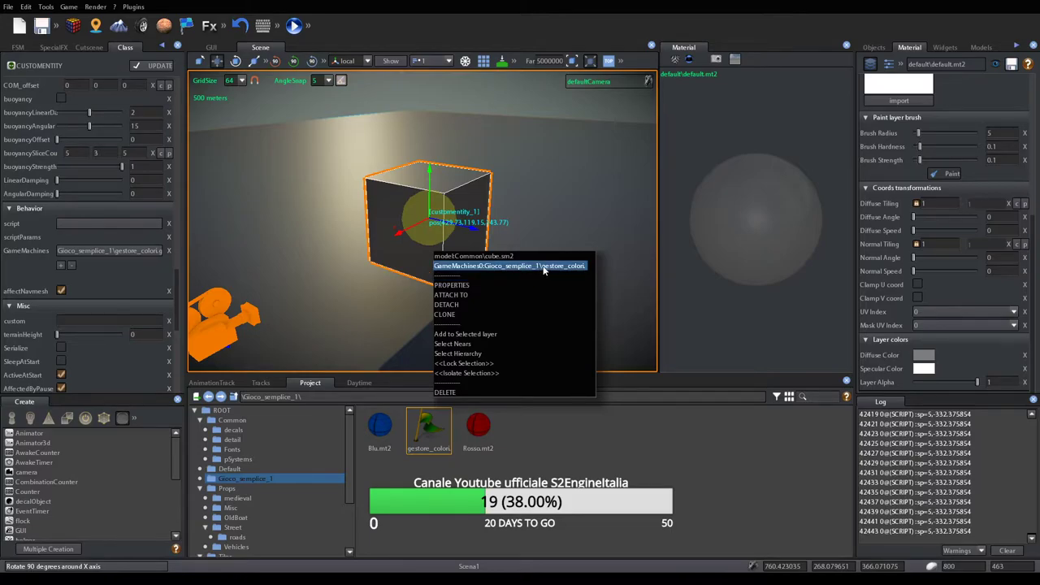
click(487, 267)
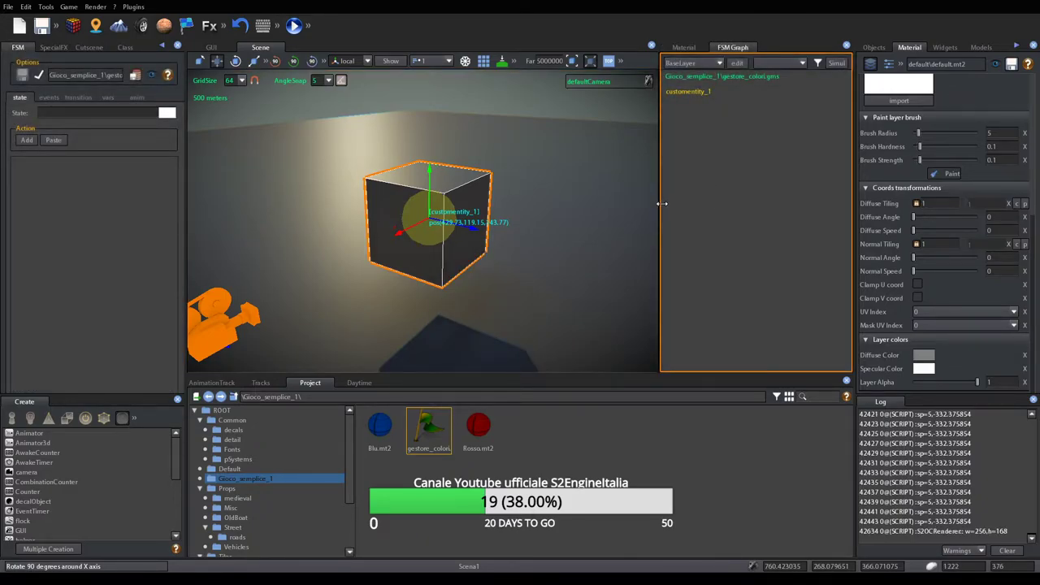
drag(660, 204, 573, 204)
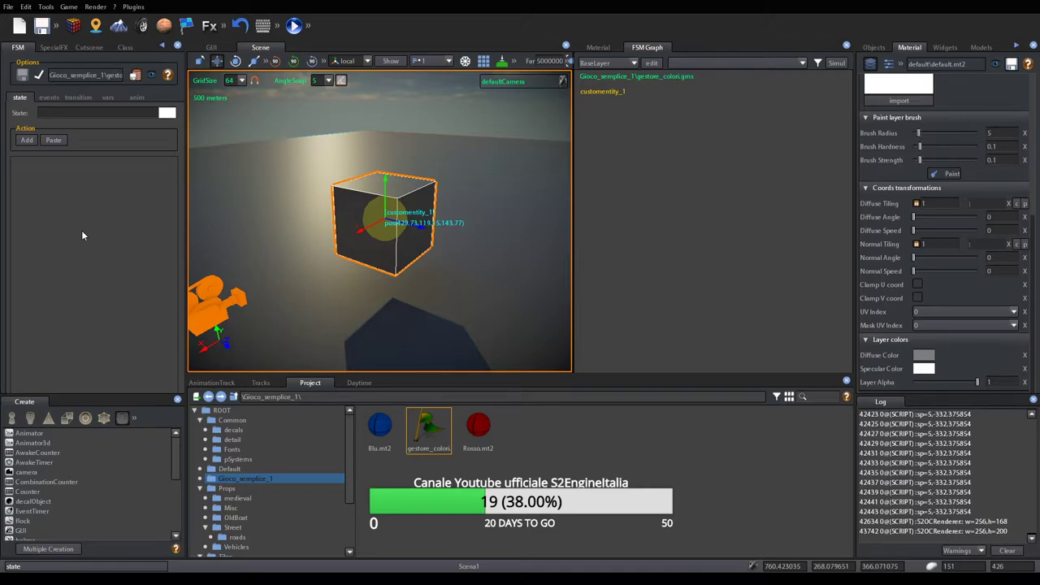
Add a state to the gestore_colori graph and name it STANDBY
right_click(664, 152)
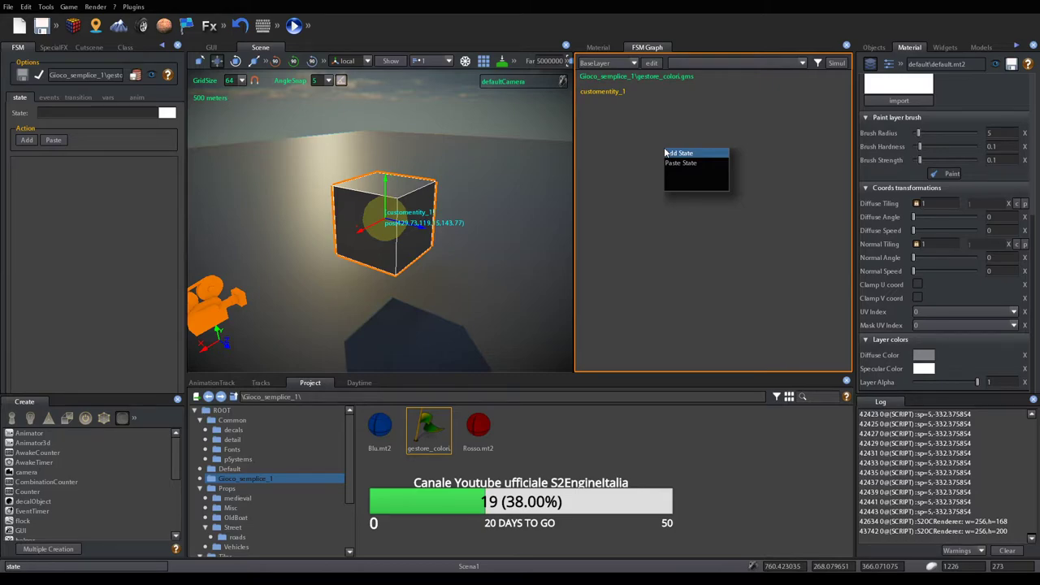
click(675, 153)
drag(714, 160, 689, 162)
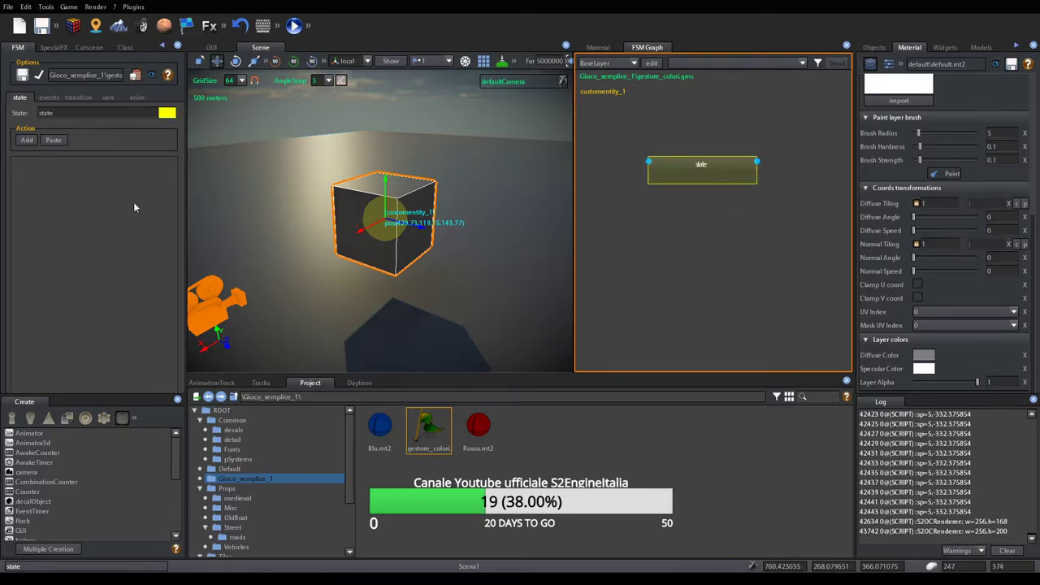
click(82, 112)
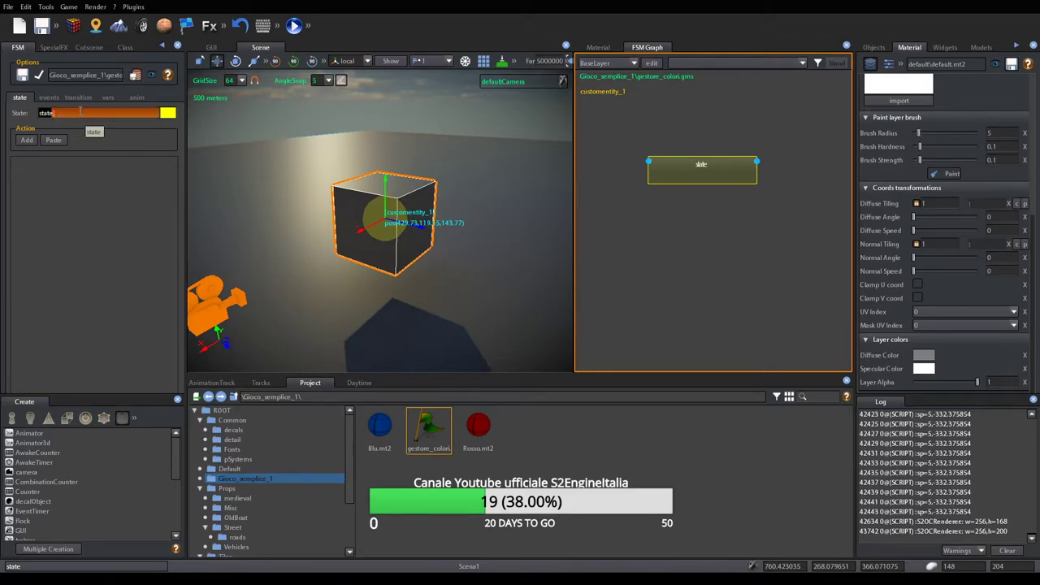
text(STANDBY)
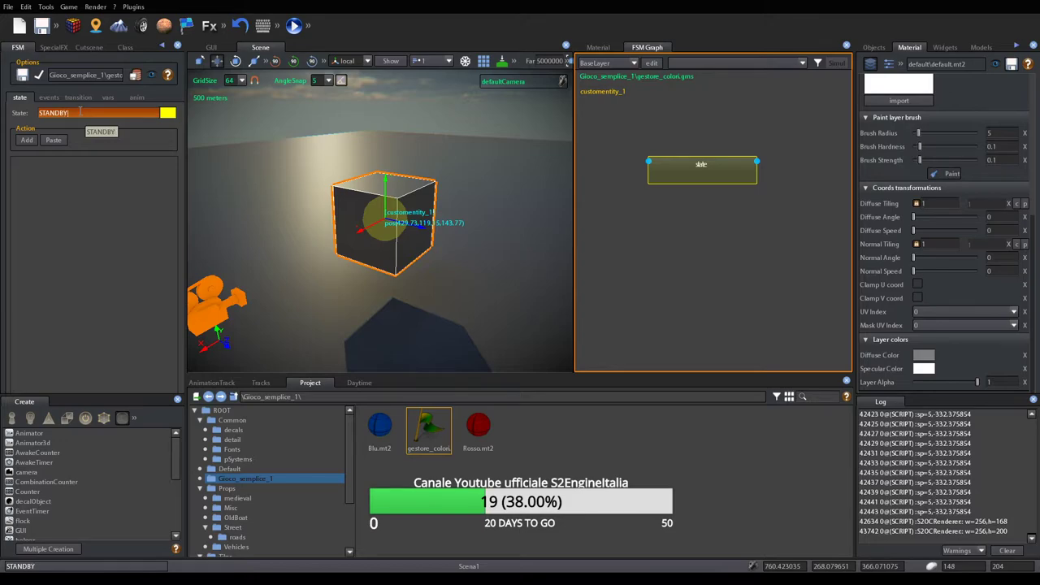
key(Return)
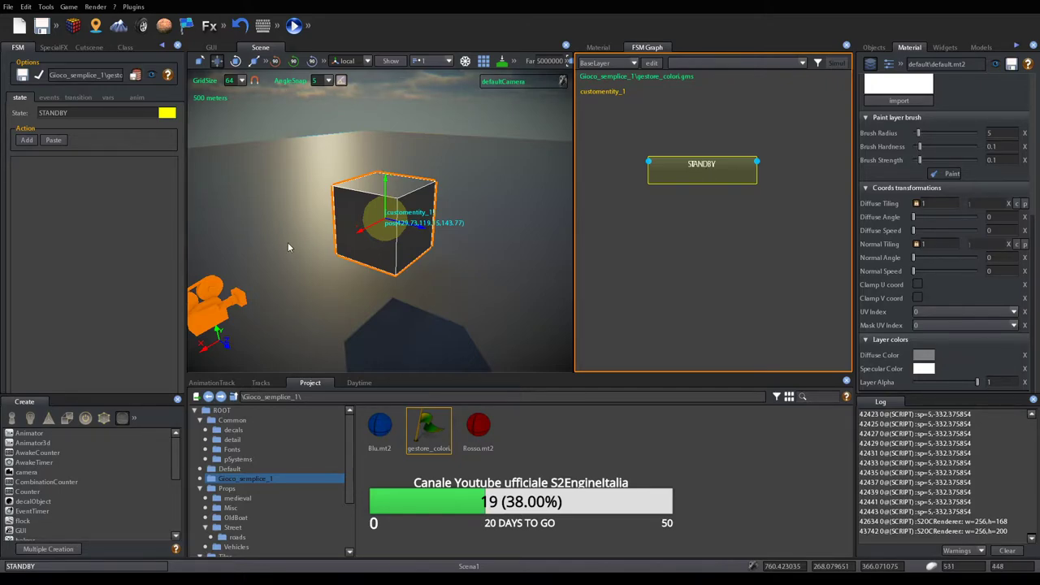
Add a local variable named colore to the game machine and set its type to int
click(106, 98)
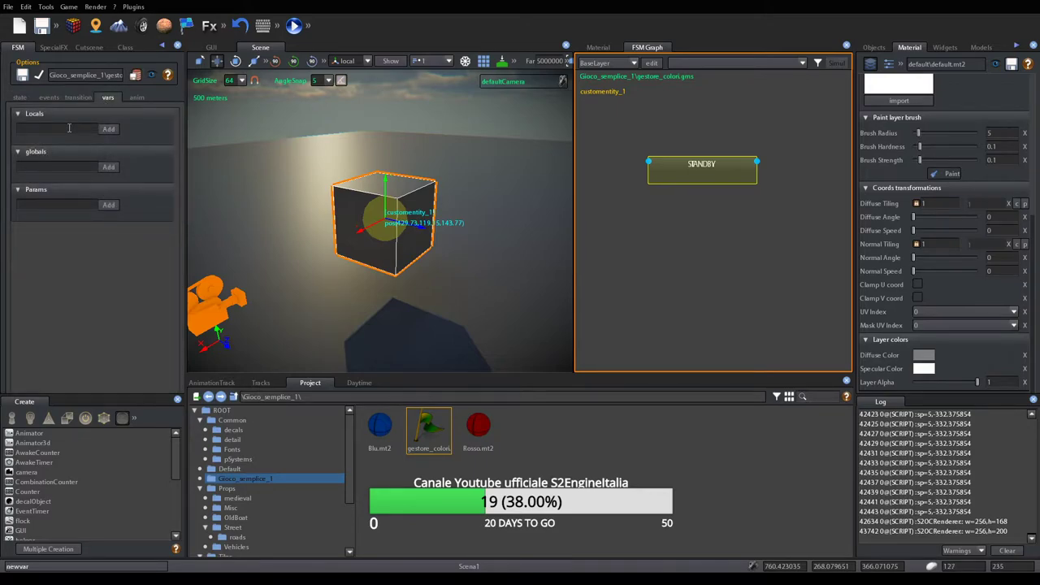
click(71, 127)
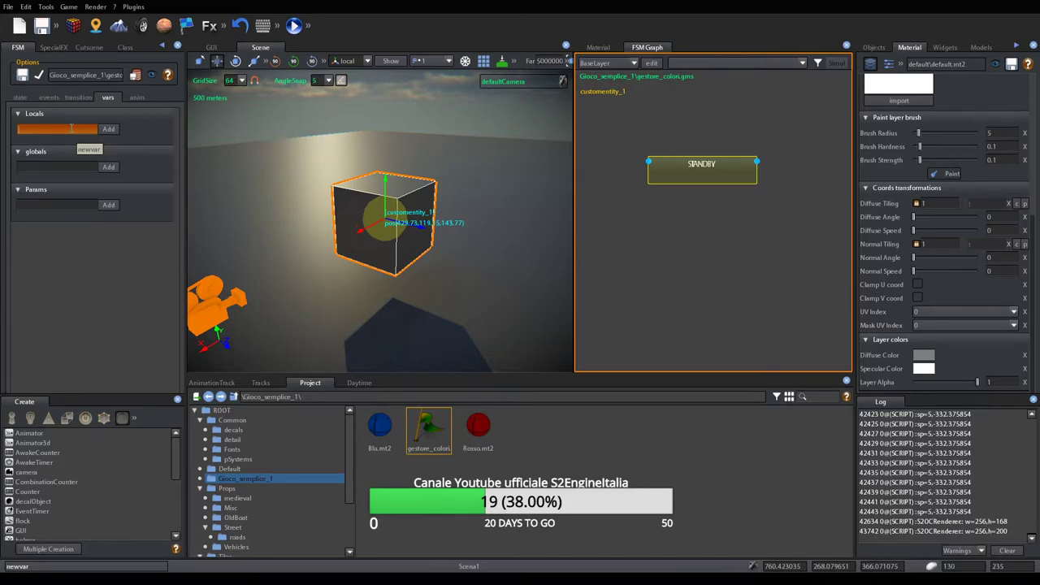
text(colore)
key(Return)
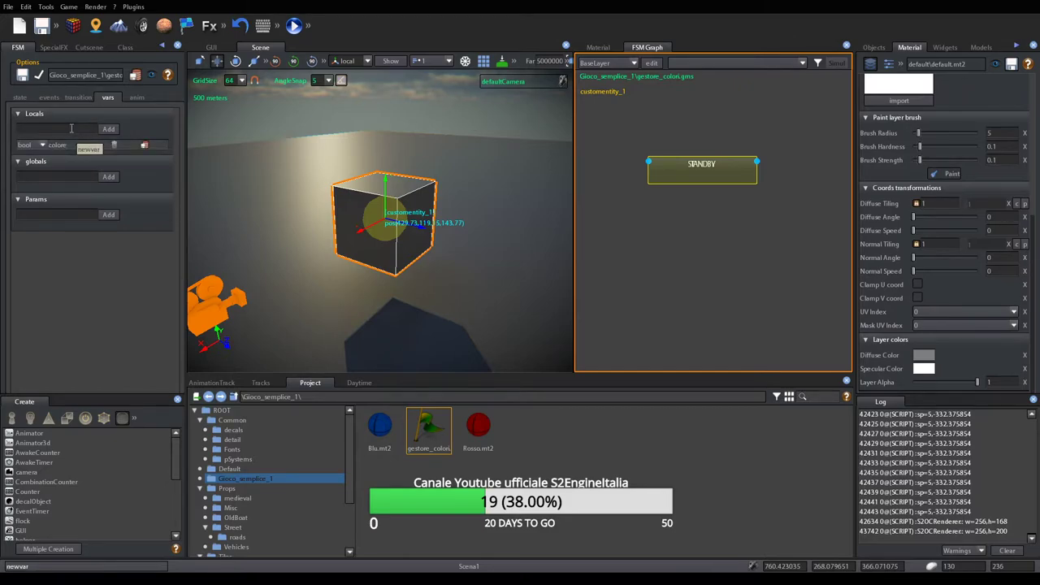
click(43, 144)
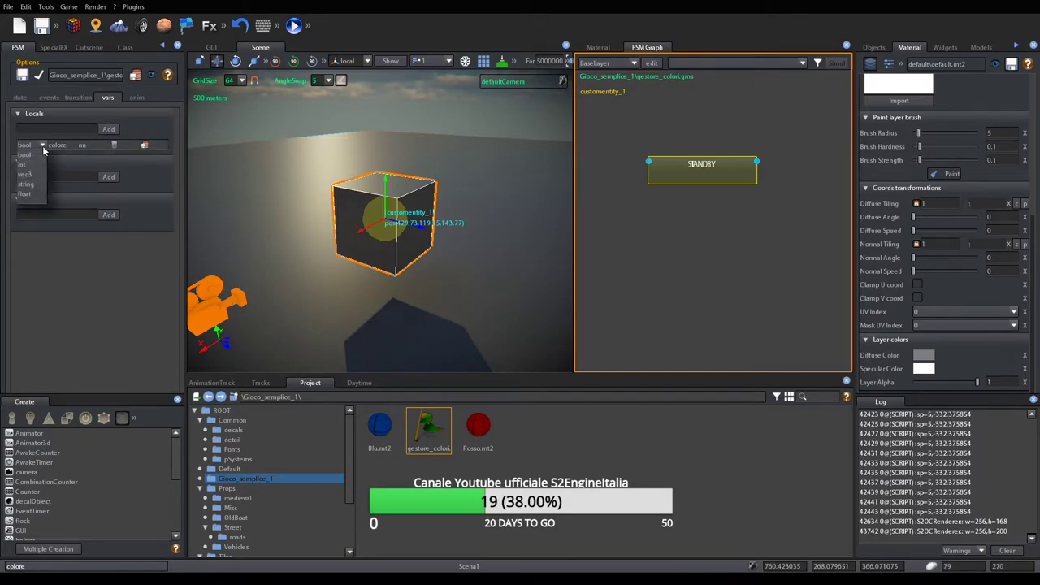
click(32, 165)
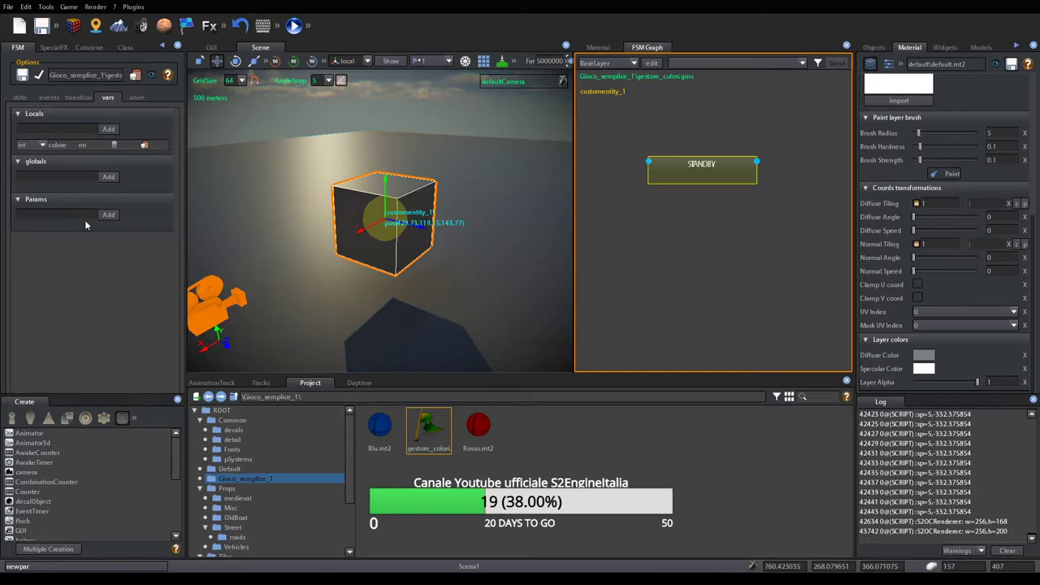
Find the GetRandomInt action by searching for "rand" and add it to the STANDBY state
click(21, 98)
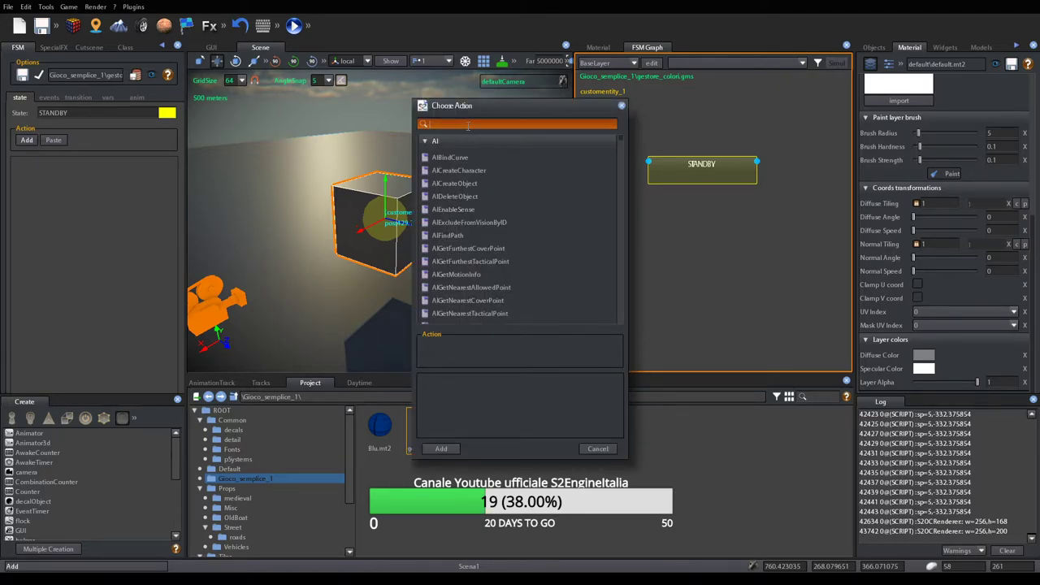
text(rand)
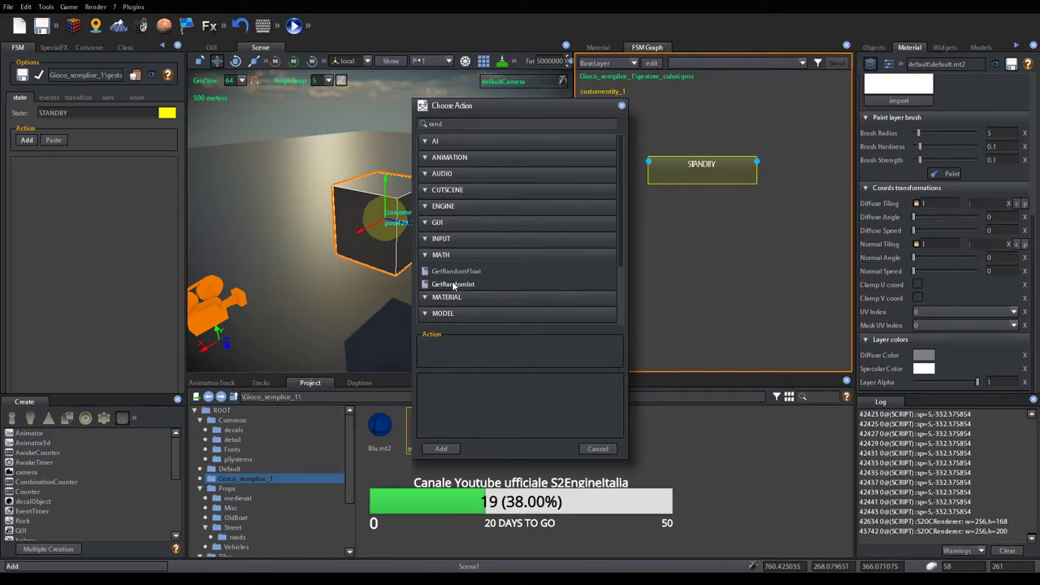
click(490, 285)
click(480, 271)
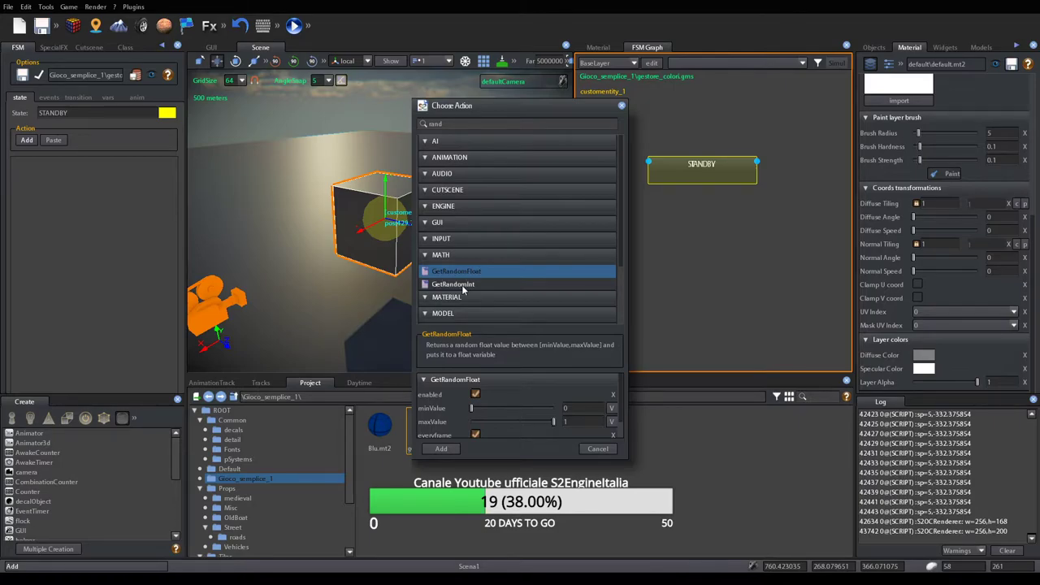
click(461, 285)
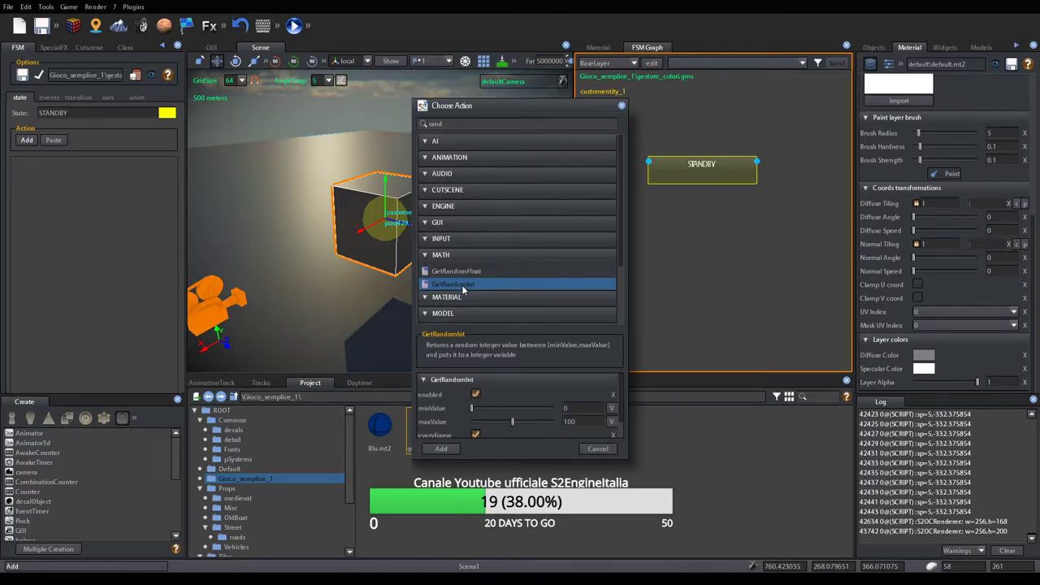
click(440, 450)
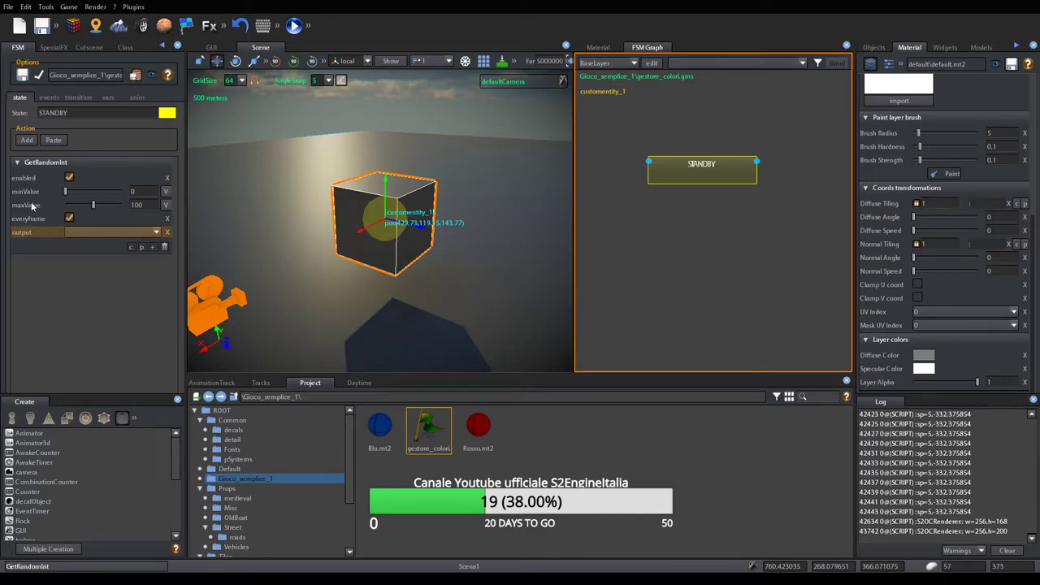
Set the GetRandomInt output to the colore variable and save the game machine
click(158, 233)
click(81, 252)
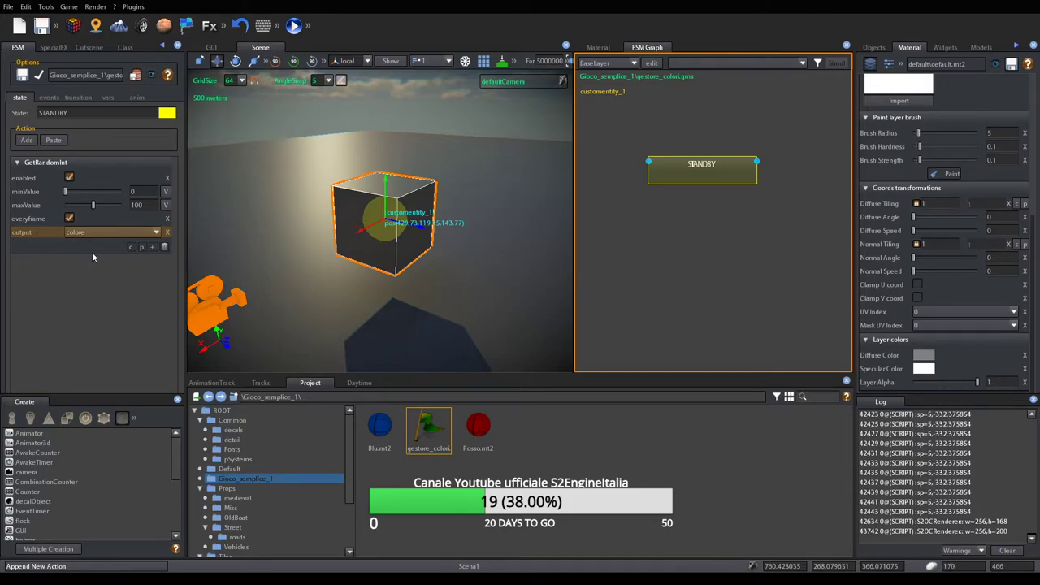
click(23, 77)
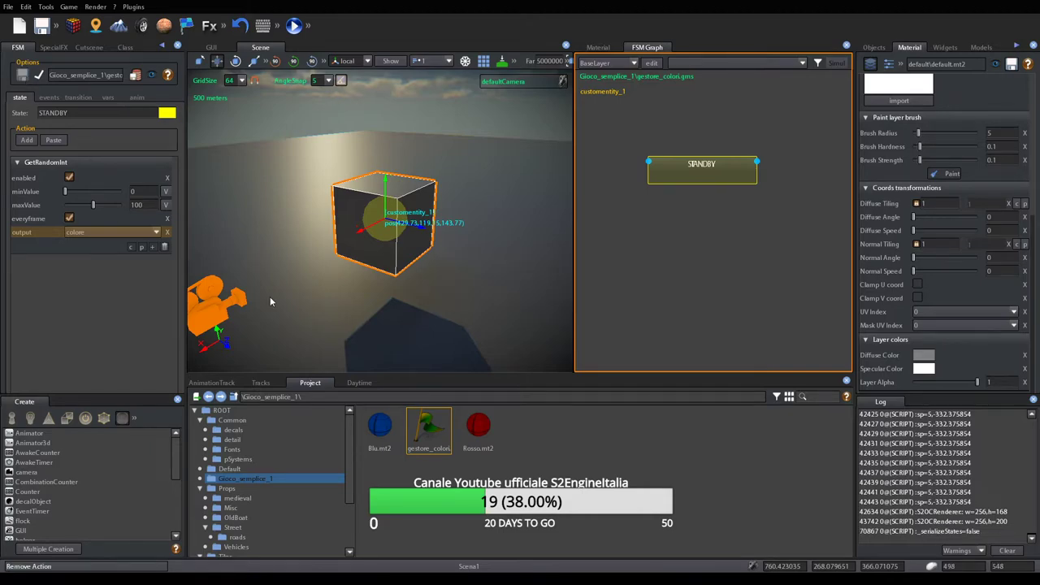
Run the game simulation with the local variables and a larger scene view shown to check colore, and stop it
click(117, 96)
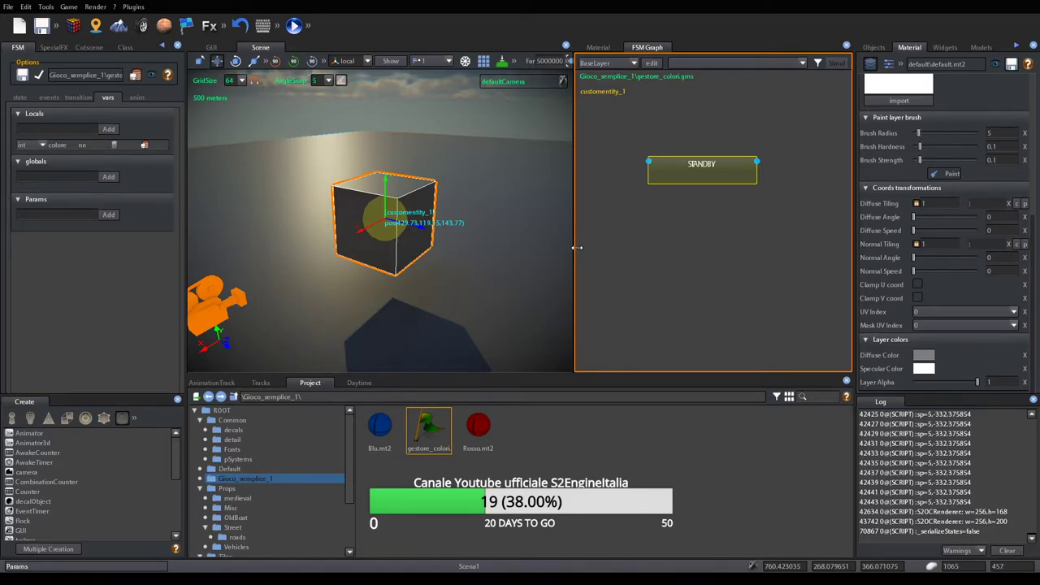
drag(577, 246, 691, 244)
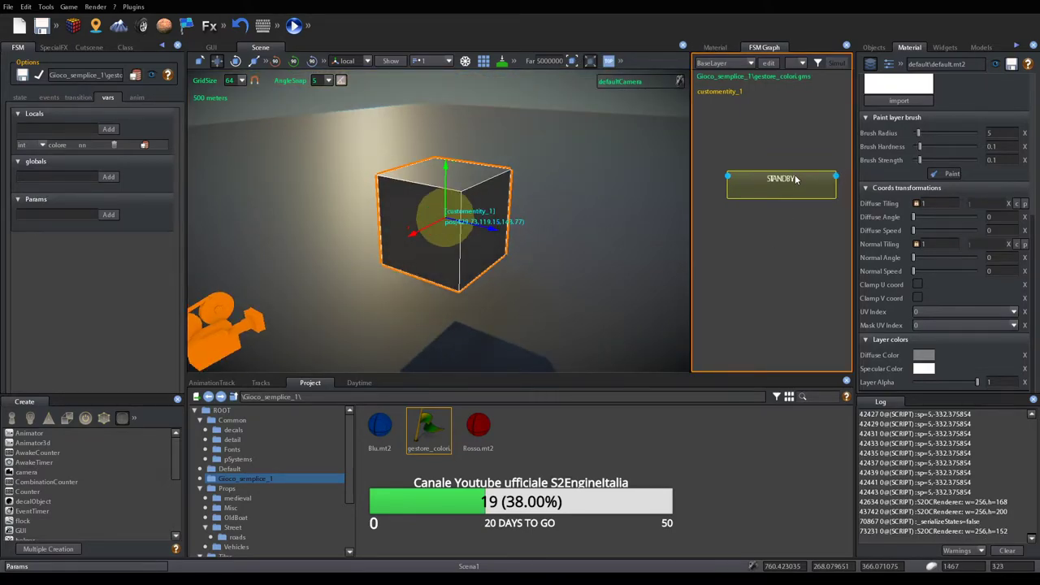
click(295, 26)
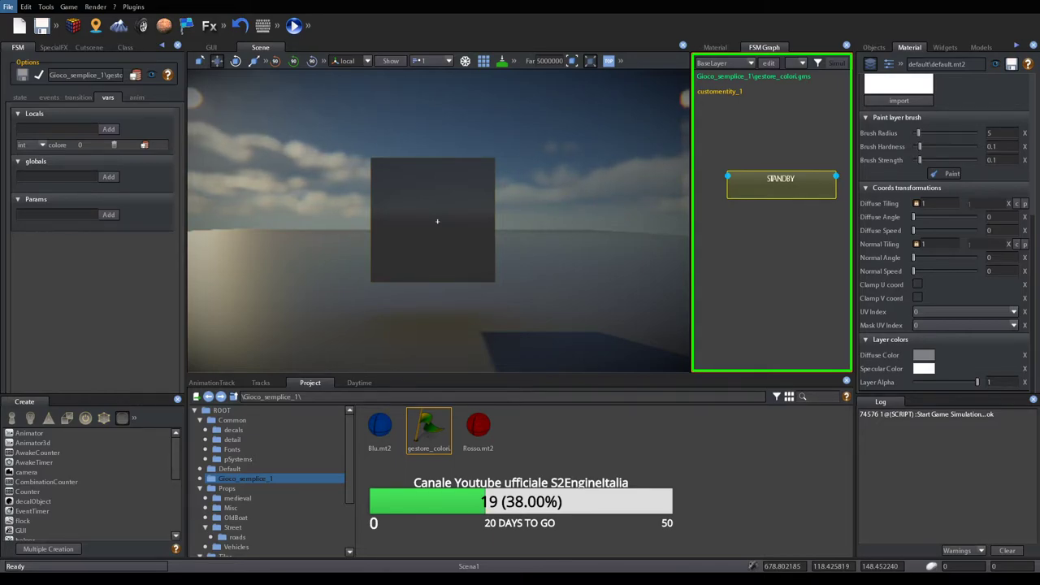
key(Escape)
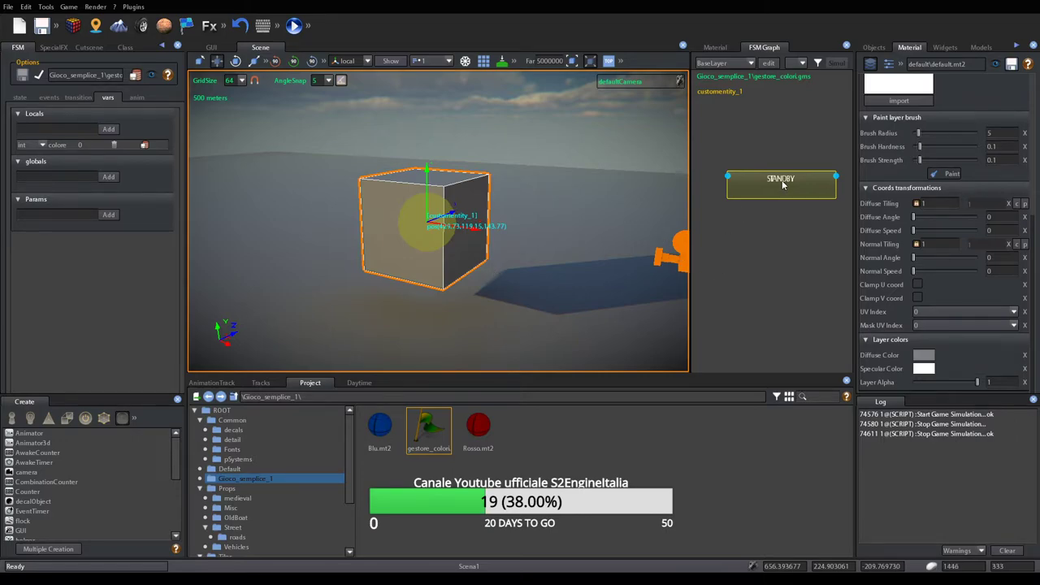
Add a global transition to the STANDBY state and assign it the START event
drag(794, 192, 781, 194)
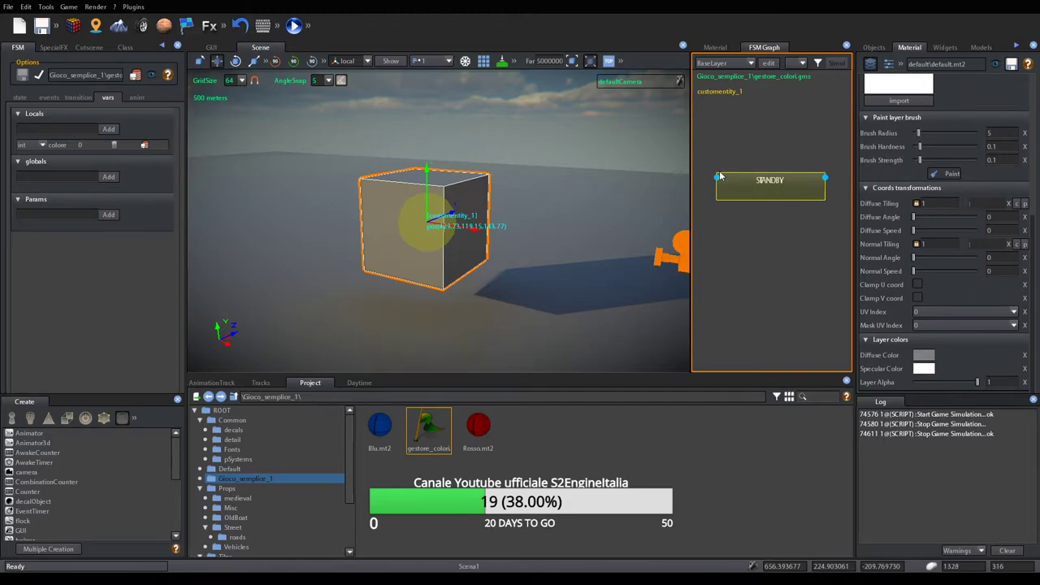
drag(691, 207, 554, 204)
drag(629, 197, 649, 206)
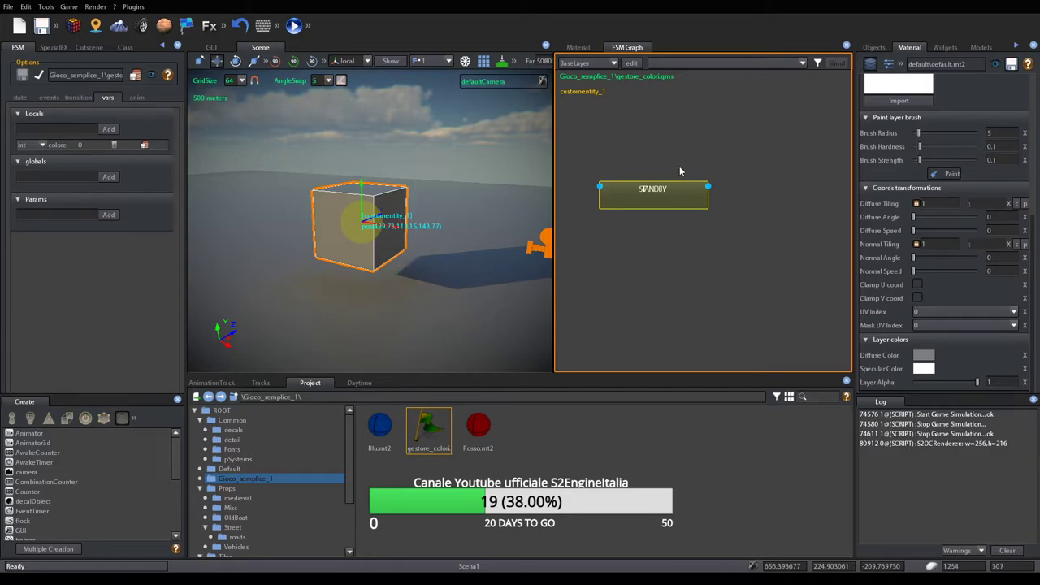
right_click(640, 200)
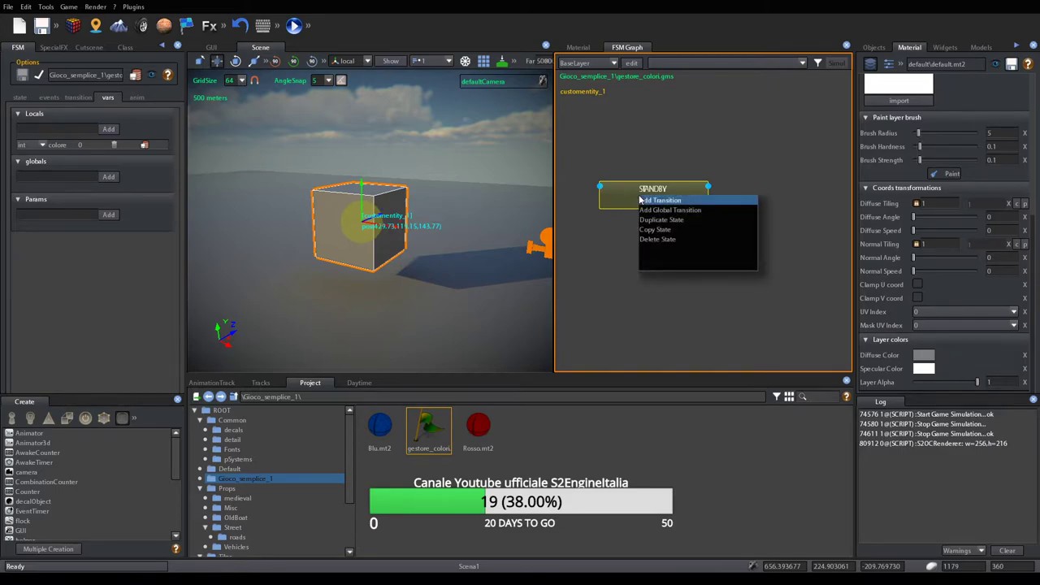
click(671, 210)
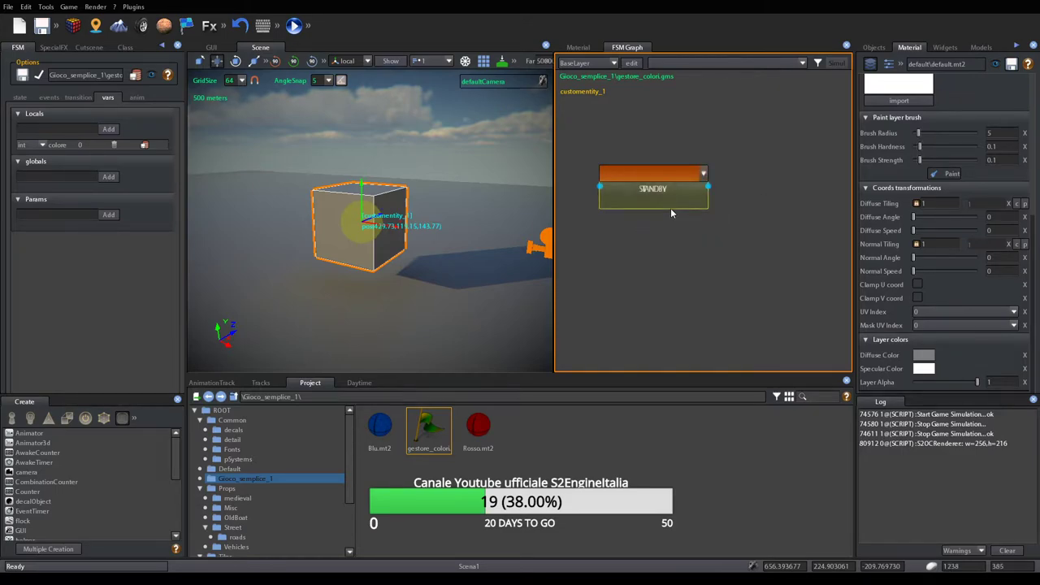
click(704, 173)
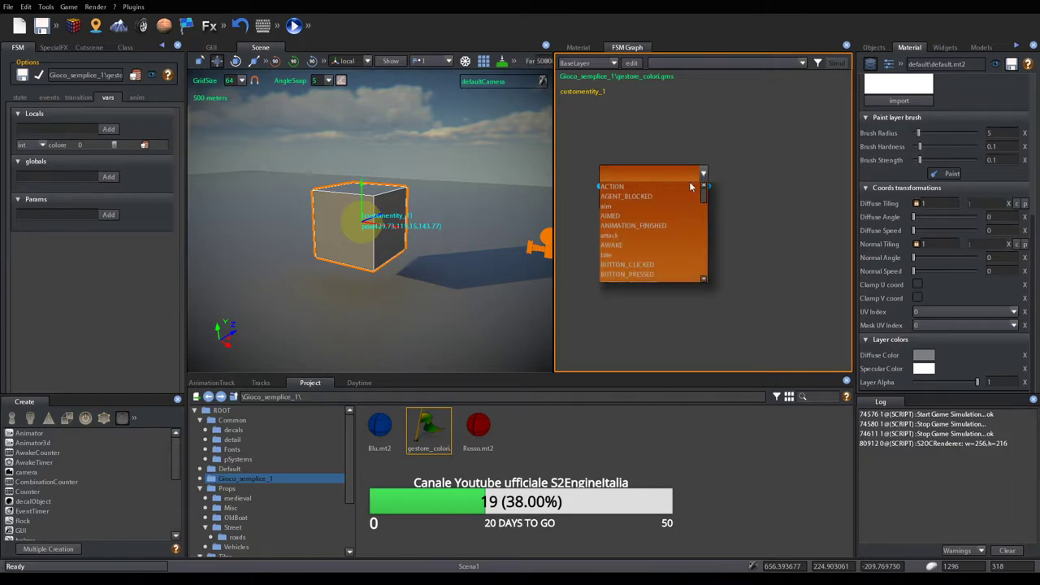
scroll(641, 232, down, 5)
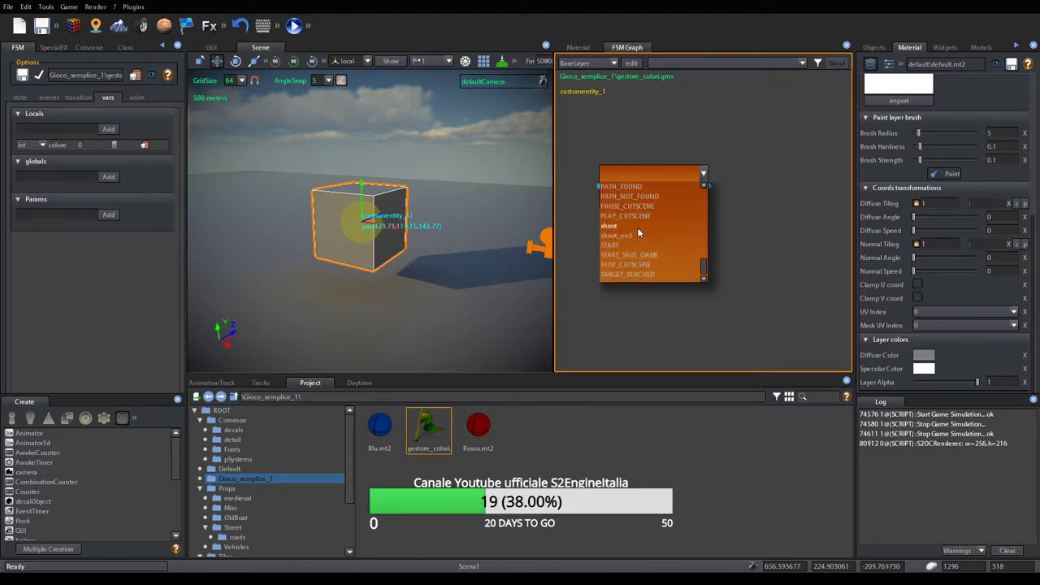
scroll(647, 235, up, 8)
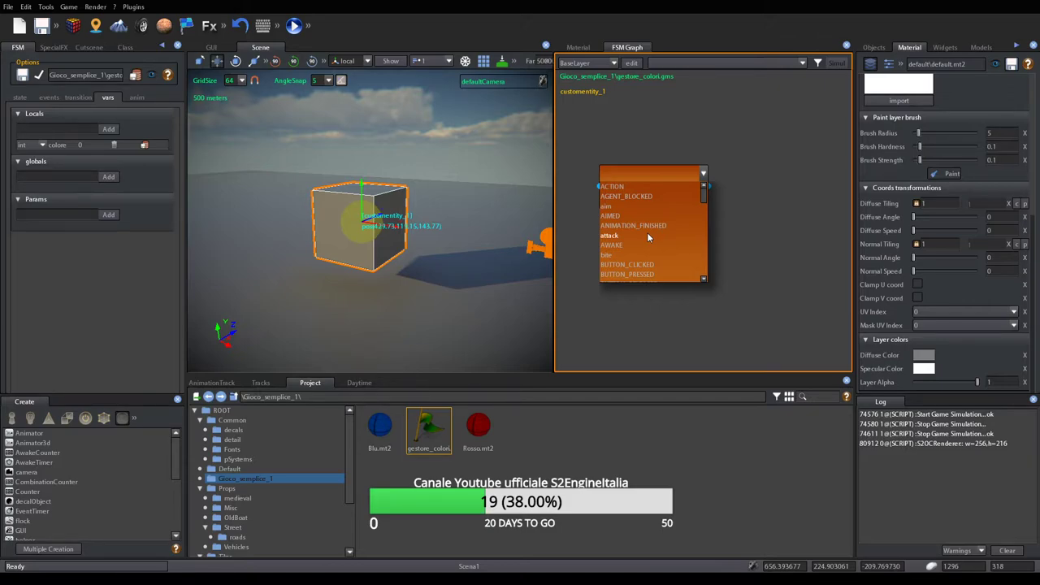
scroll(647, 235, down, 7)
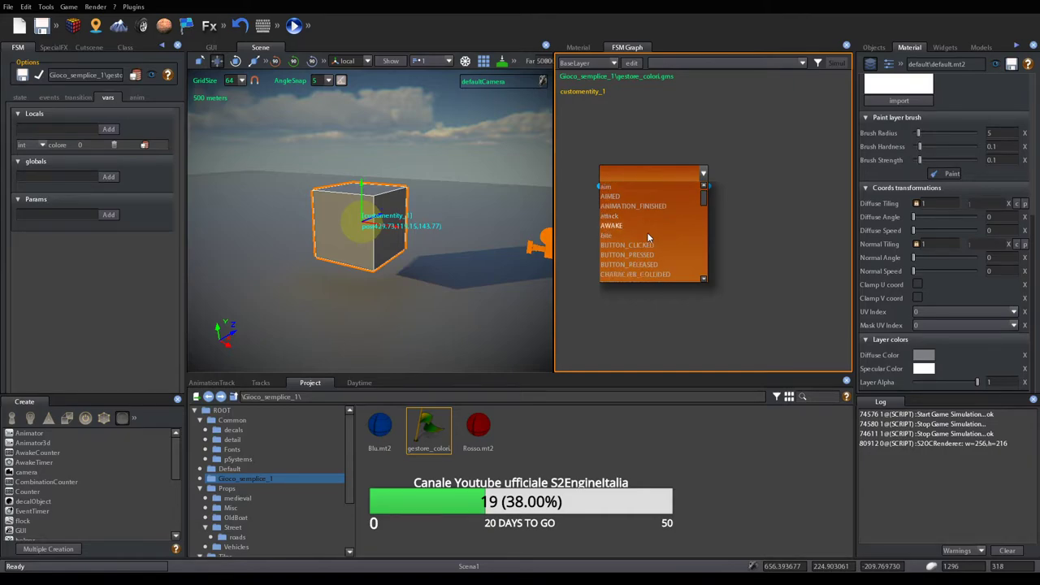
scroll(638, 238, down, 2)
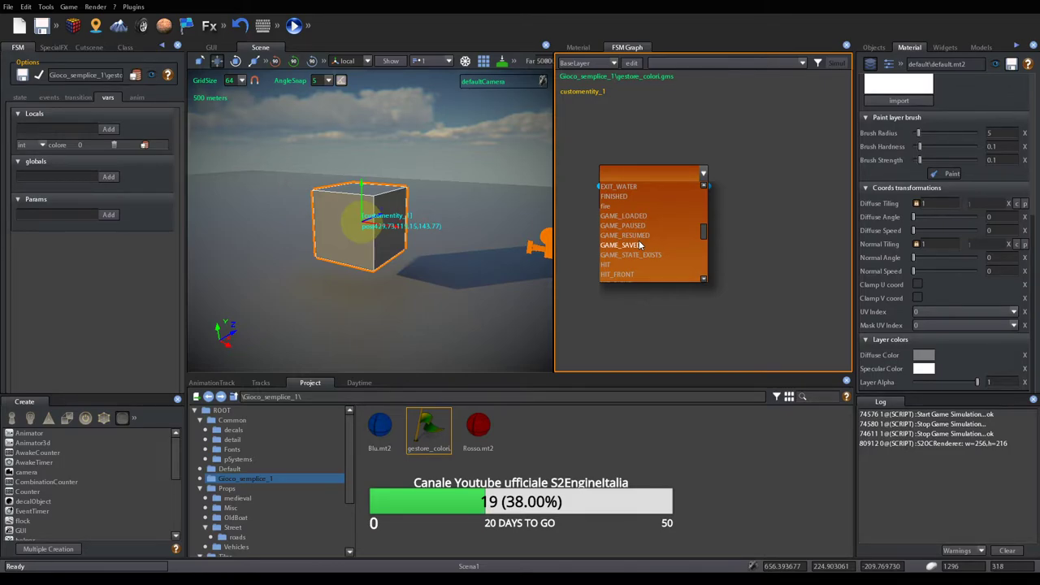
scroll(642, 242, down, 6)
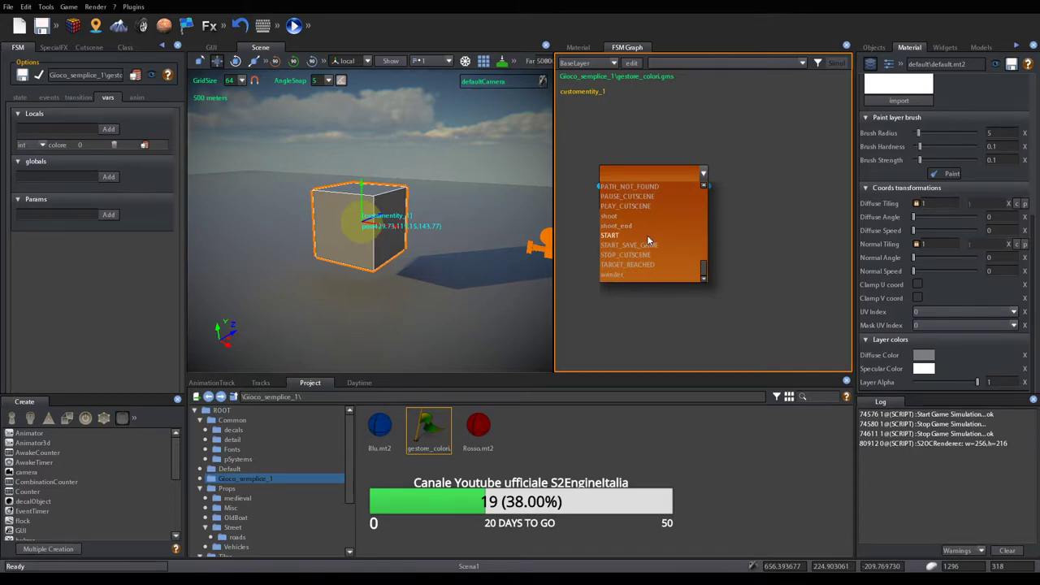
click(631, 235)
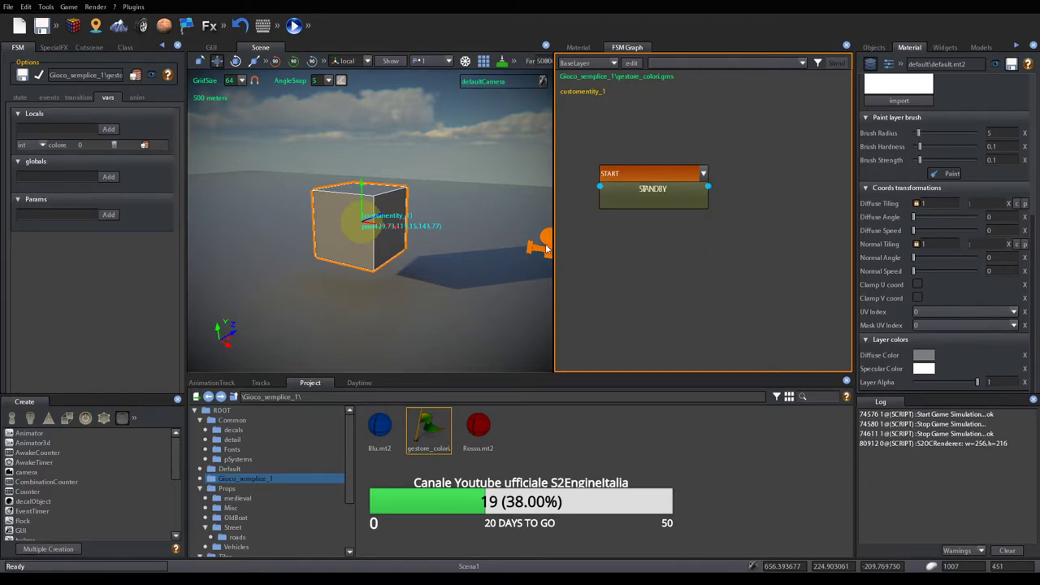
Apply the game machine changes, run the simulation with a larger scene view to check colore, and stop it
drag(554, 281, 647, 283)
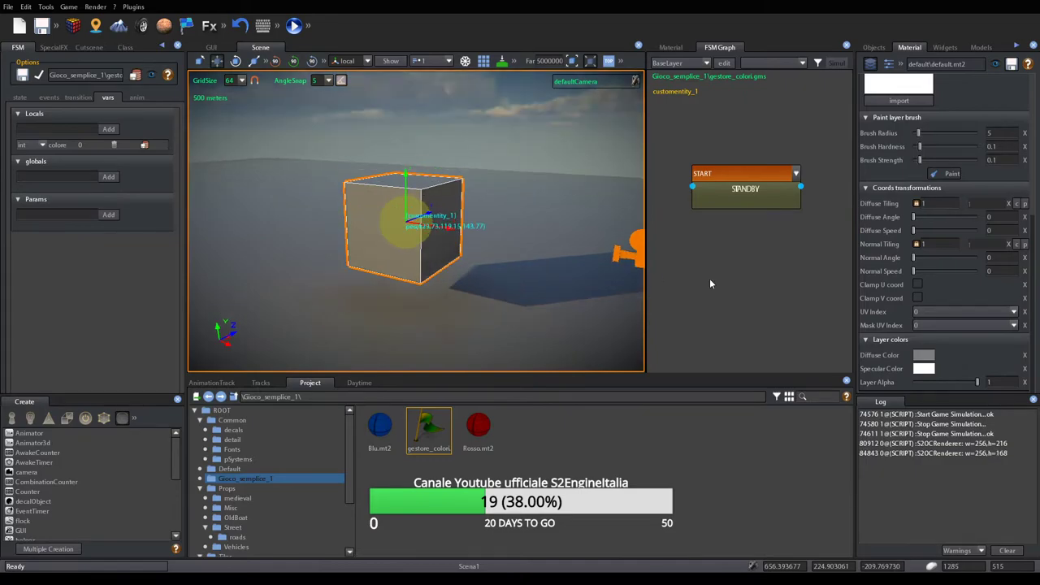
click(771, 265)
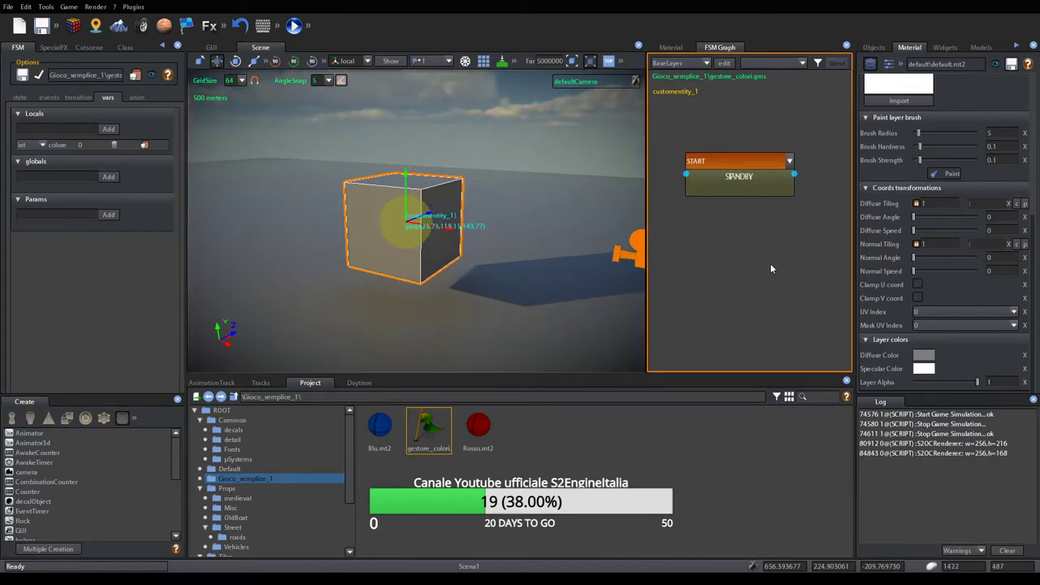
click(38, 75)
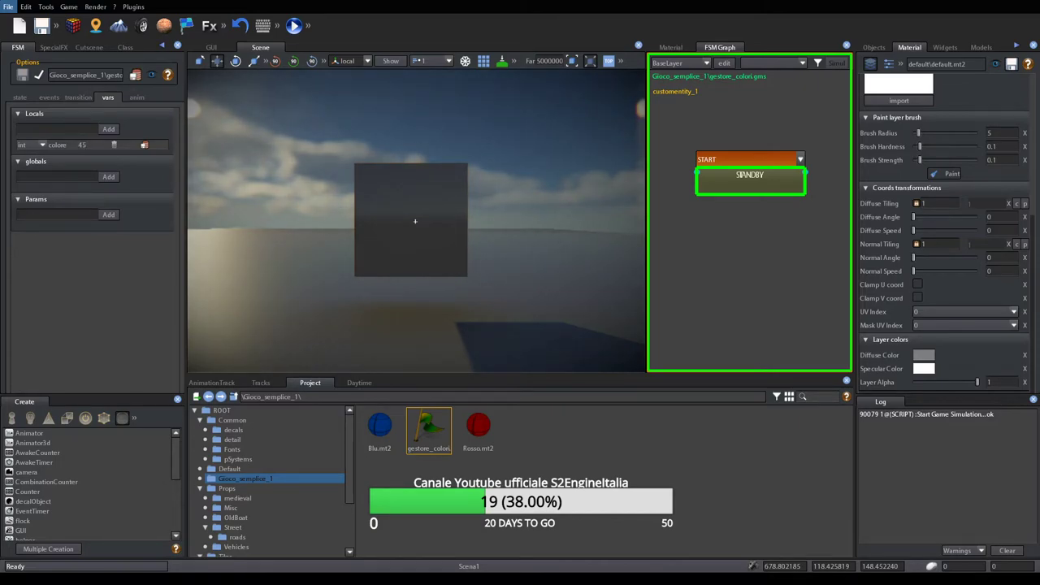
key(Escape)
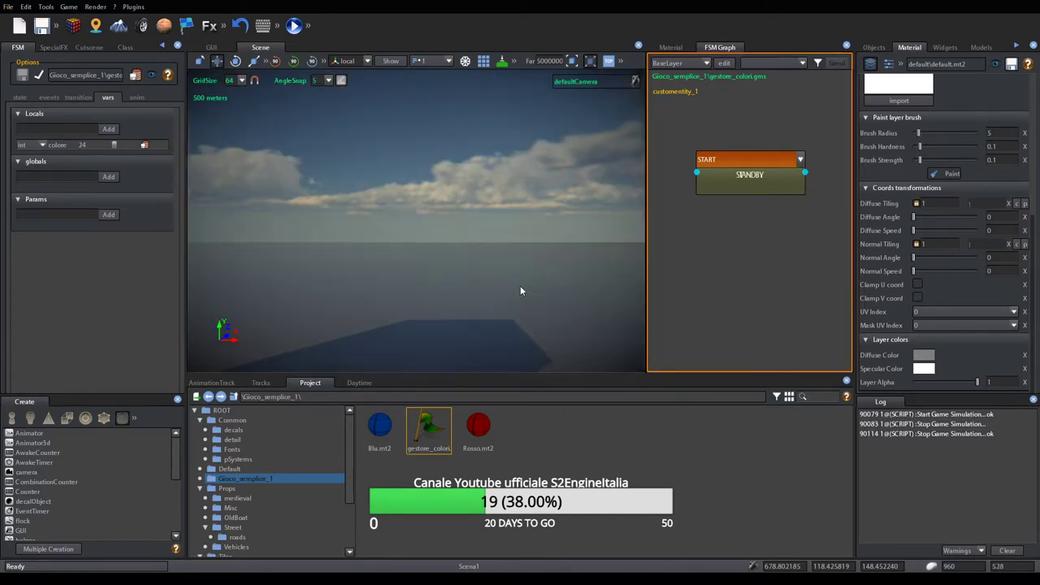
click(401, 241)
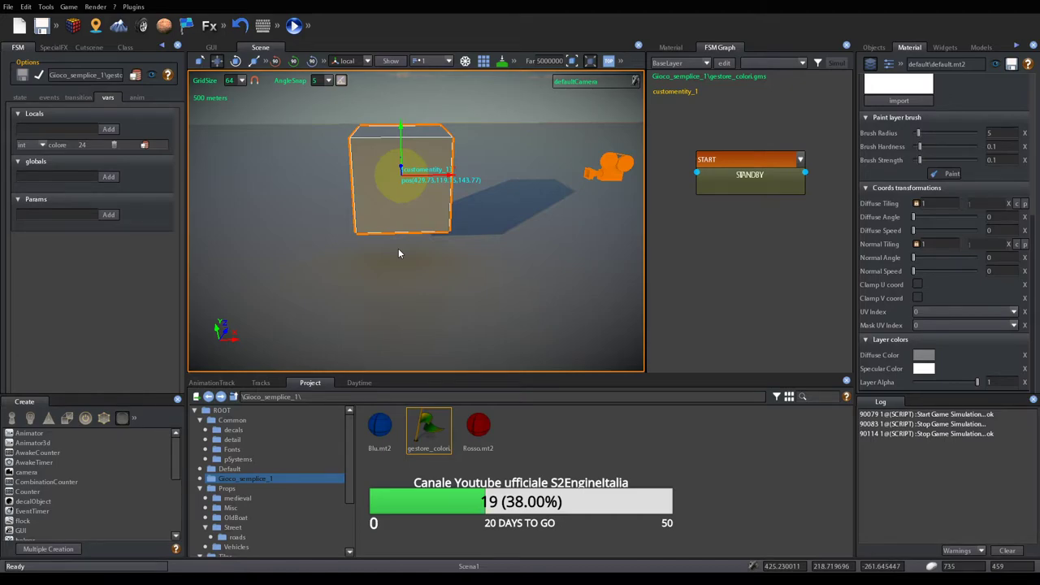
Look through the options of the STANDBY state and the events available for its global transition, keeping START
right_click(746, 178)
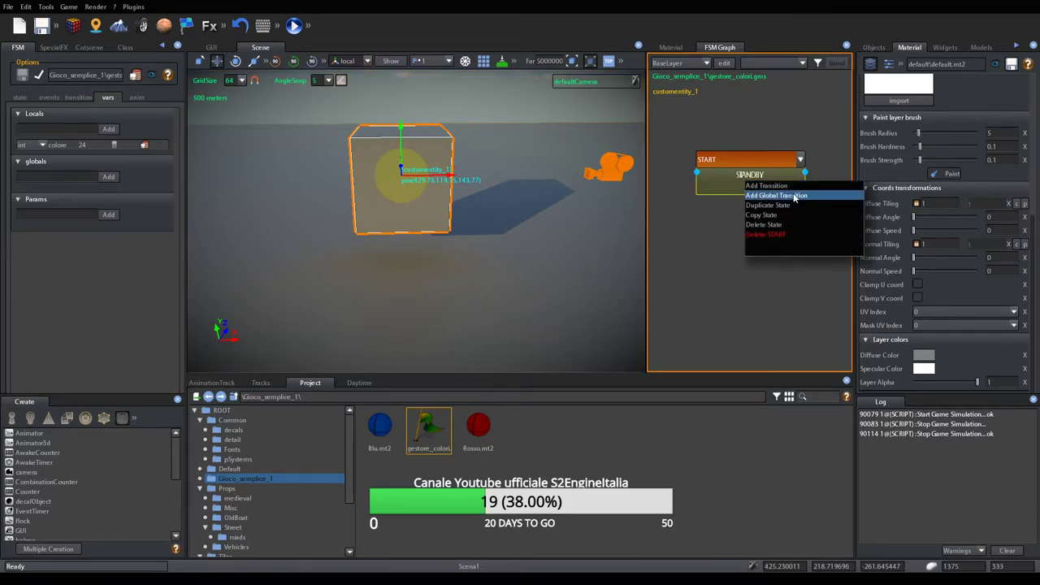
click(693, 188)
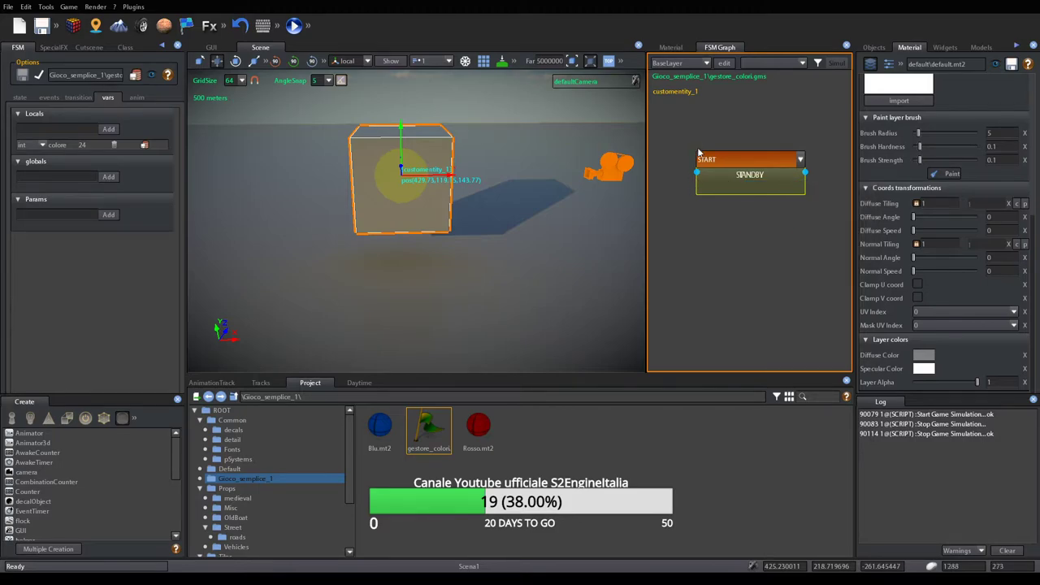
click(800, 159)
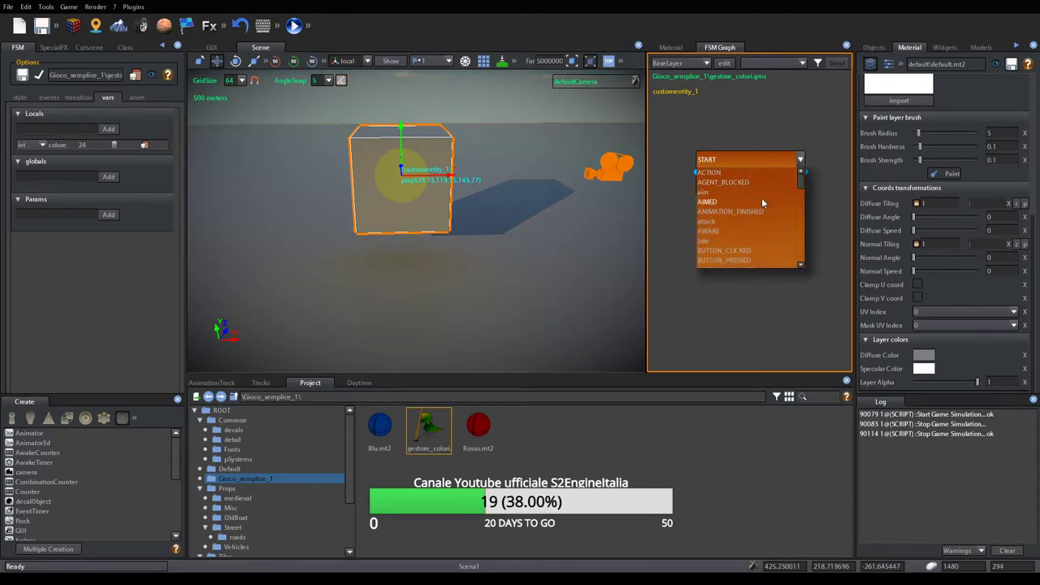
scroll(750, 226, down, 5)
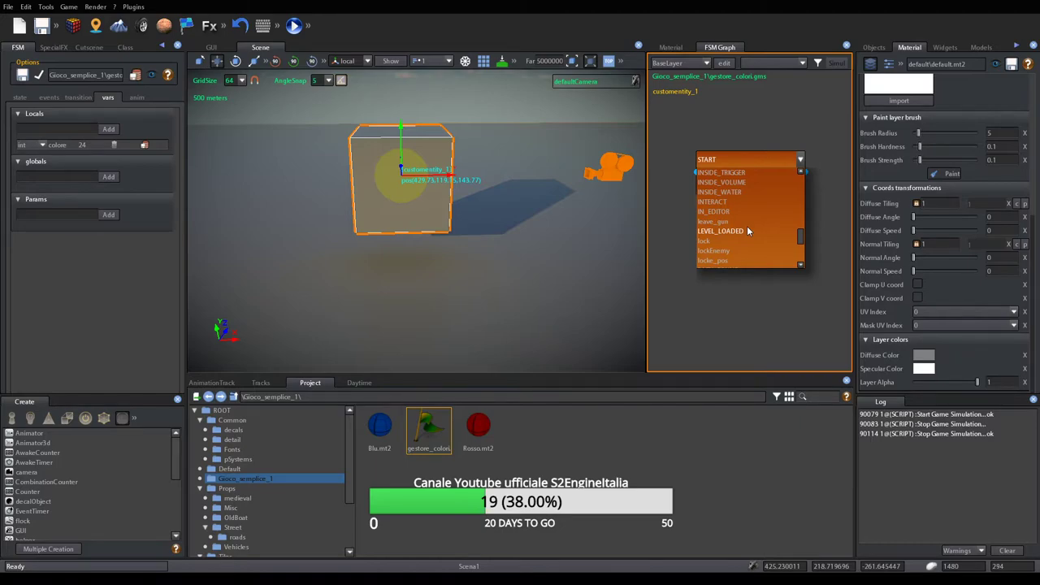
click(681, 193)
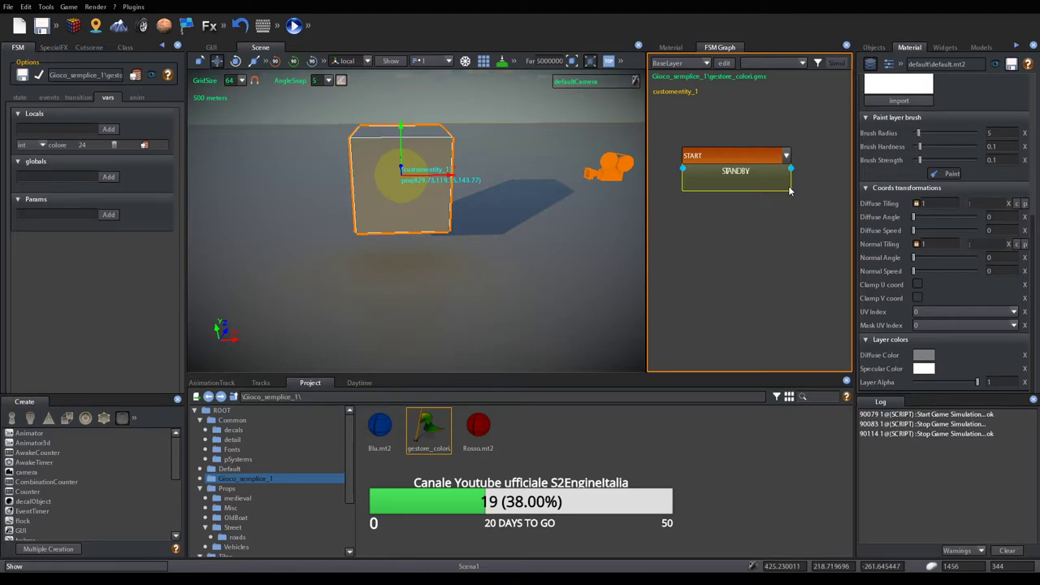
Test colore in the simulation with and without the START global transition, deleting it from STANDBY between the two runs
click(294, 25)
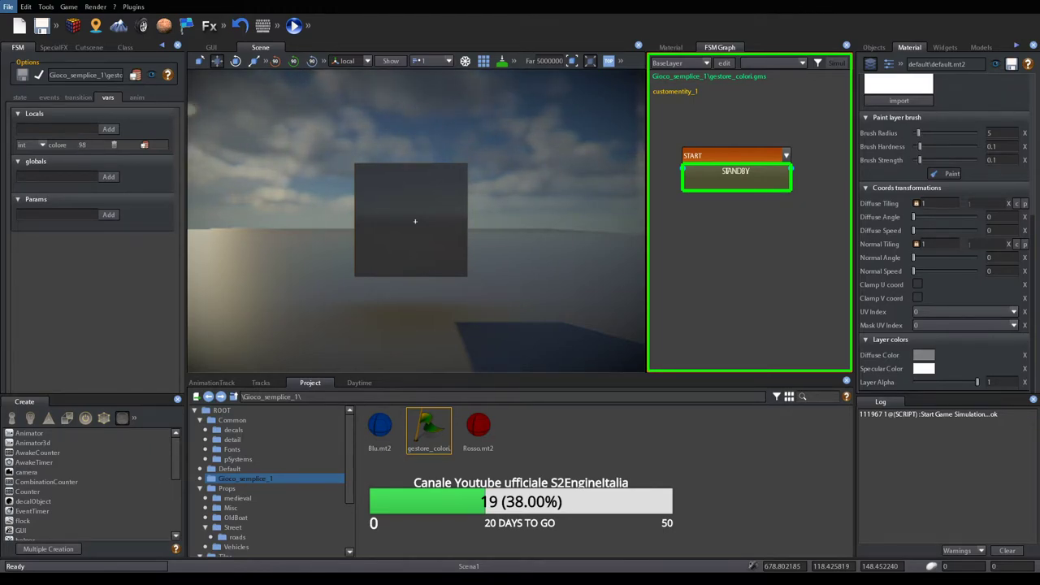
key(Escape)
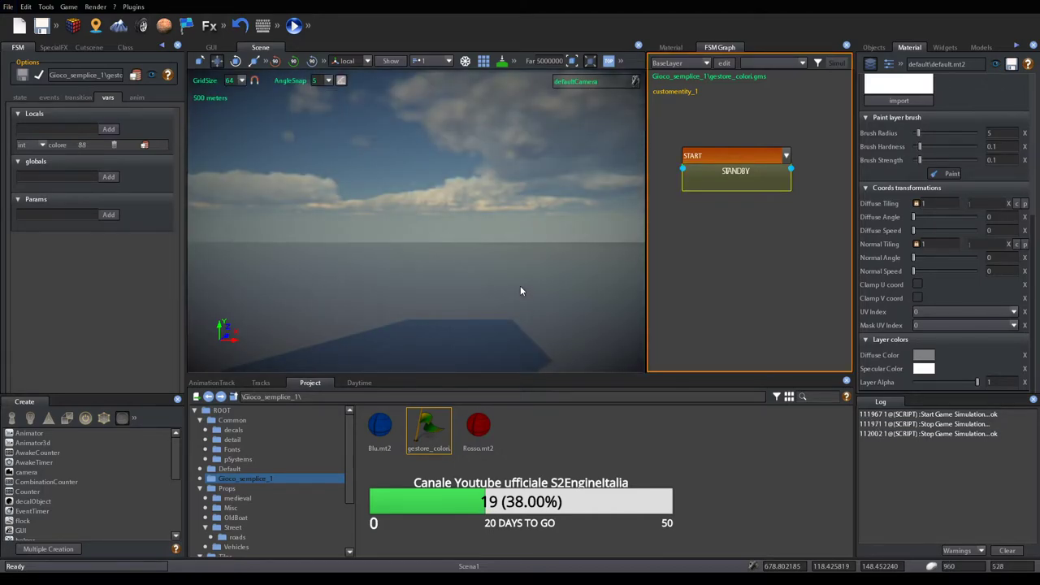
right_click(751, 180)
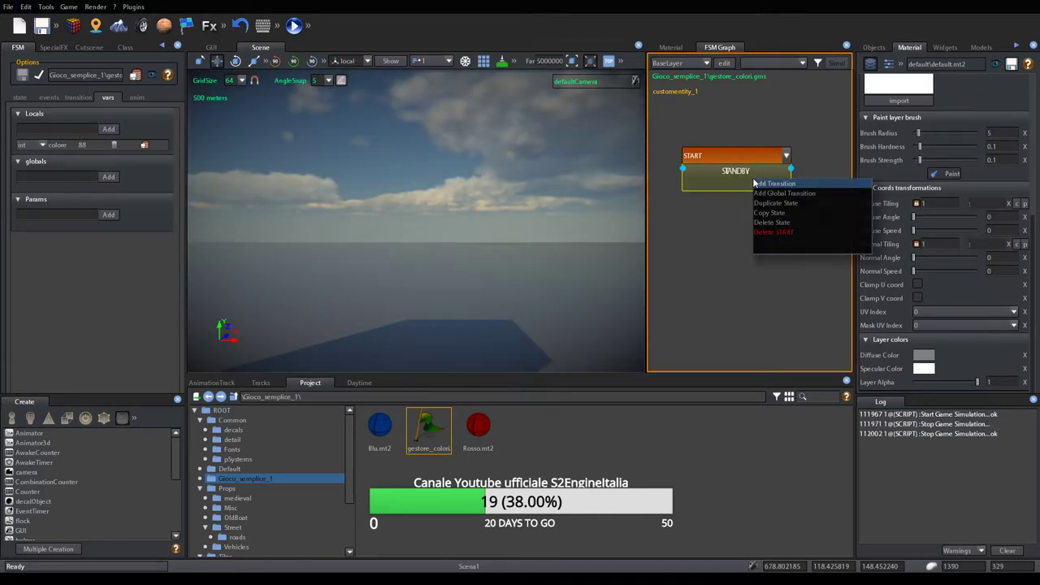
click(764, 232)
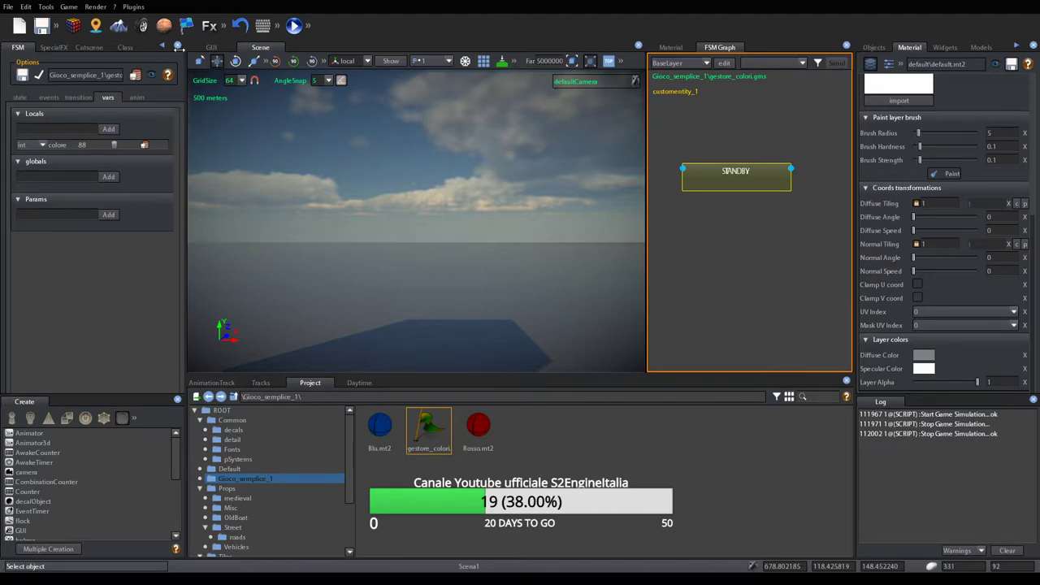
click(294, 25)
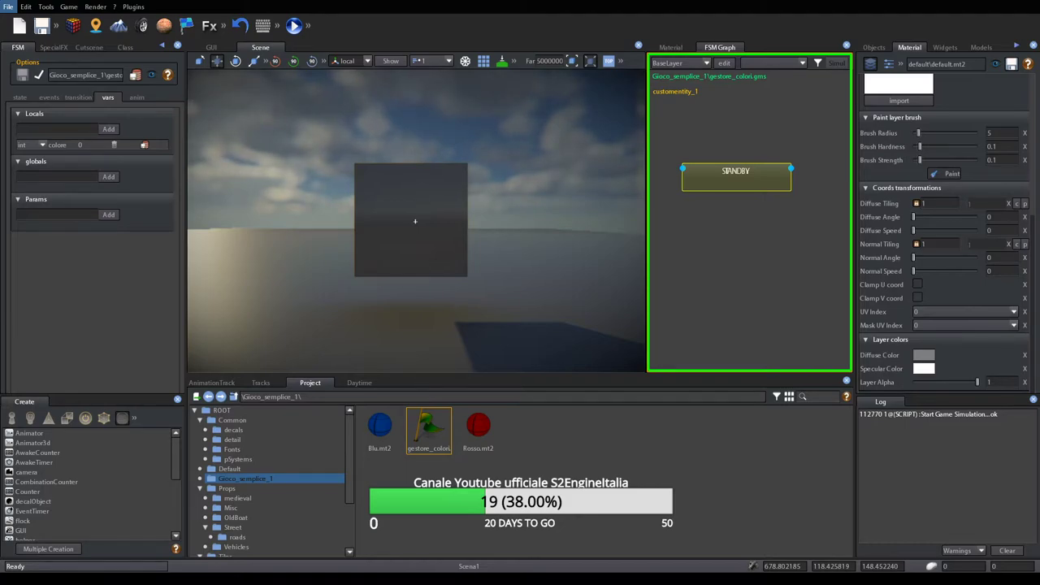
key(Escape)
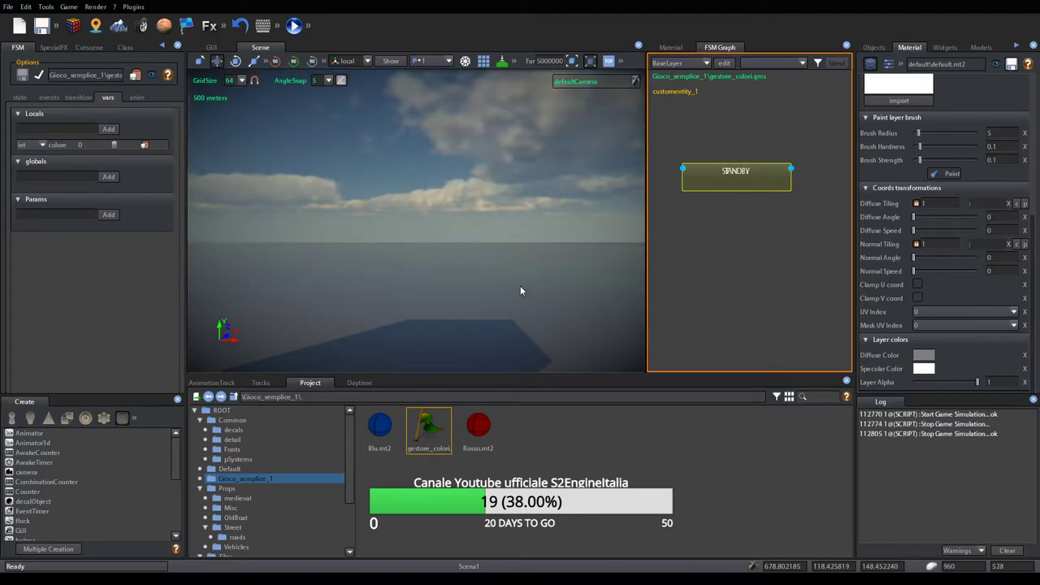
Restore the START global transition on the STANDBY state, then run the simulation to check colore and stop it
right_click(772, 179)
click(797, 194)
click(786, 156)
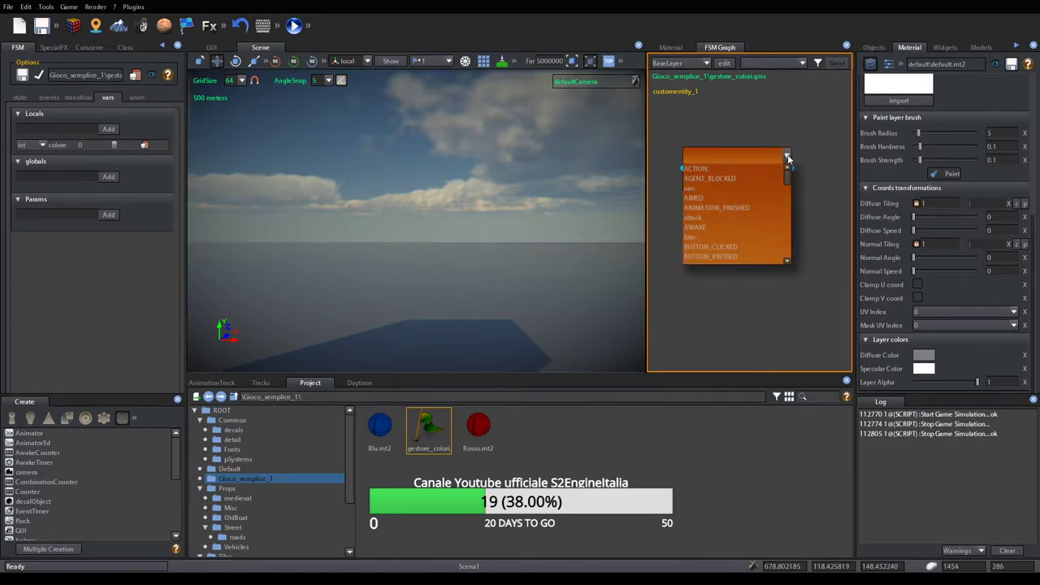
drag(785, 212, 781, 252)
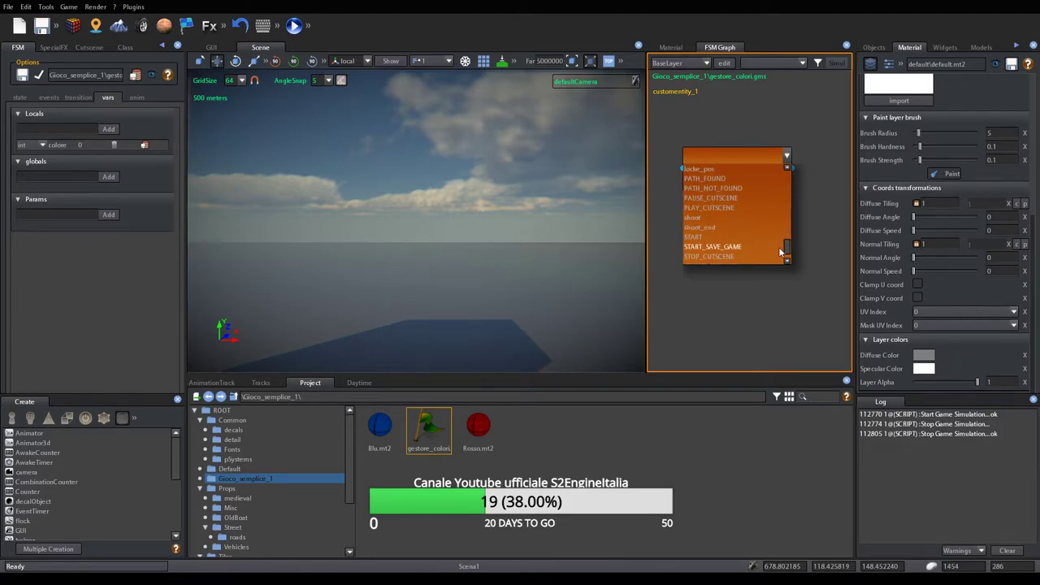
click(725, 236)
click(294, 26)
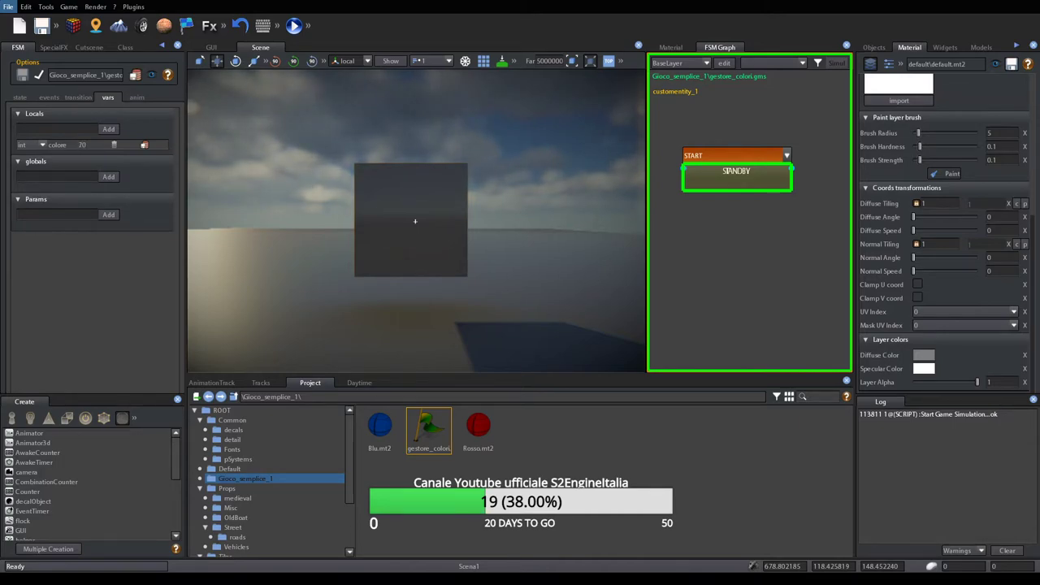
key(Escape)
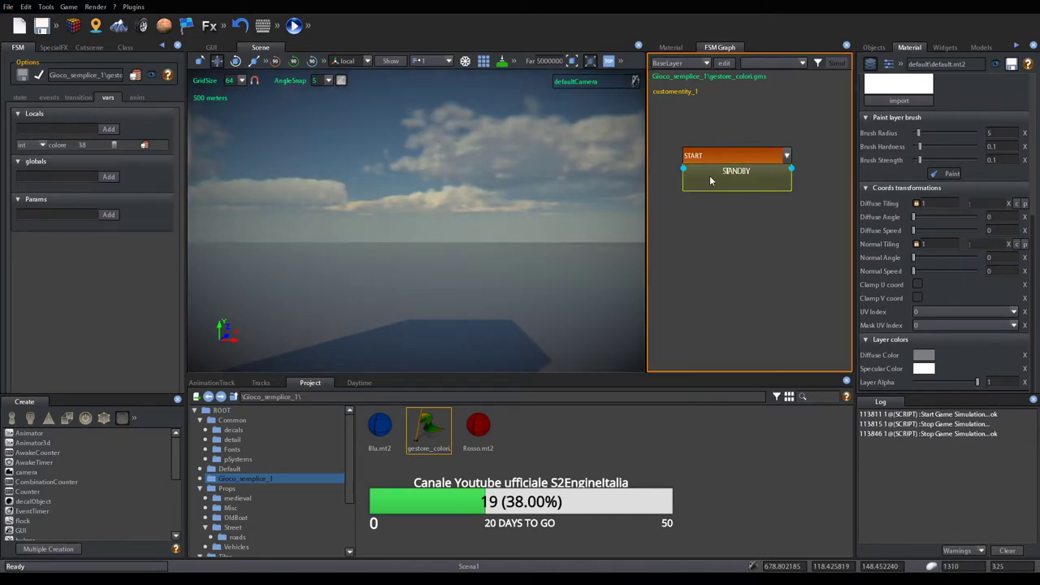
Turn off everyframe for the GetRandomInt action in STANDBY, apply the change and start the simulation
click(23, 96)
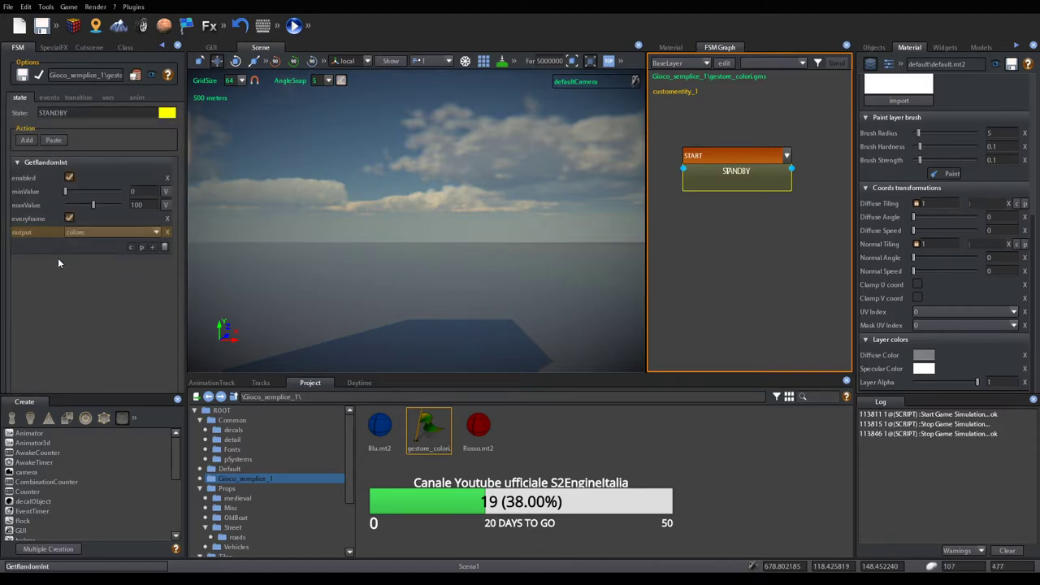
click(69, 218)
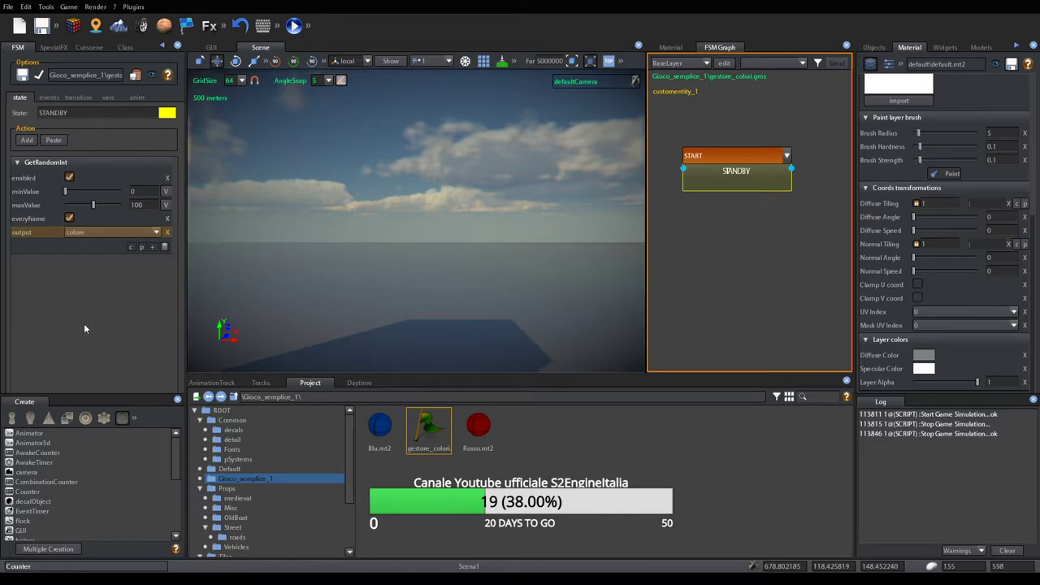
click(70, 219)
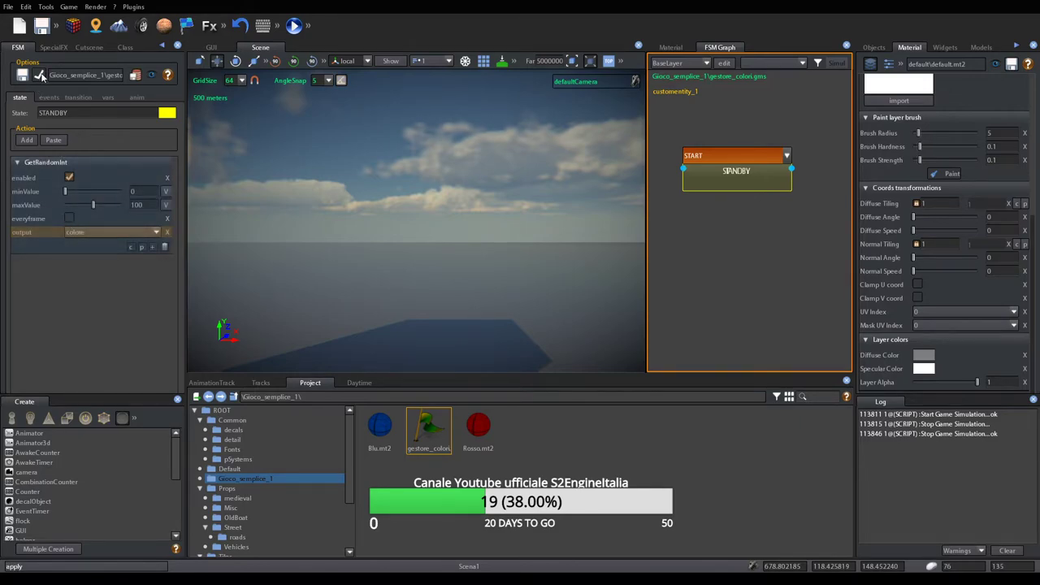
click(295, 26)
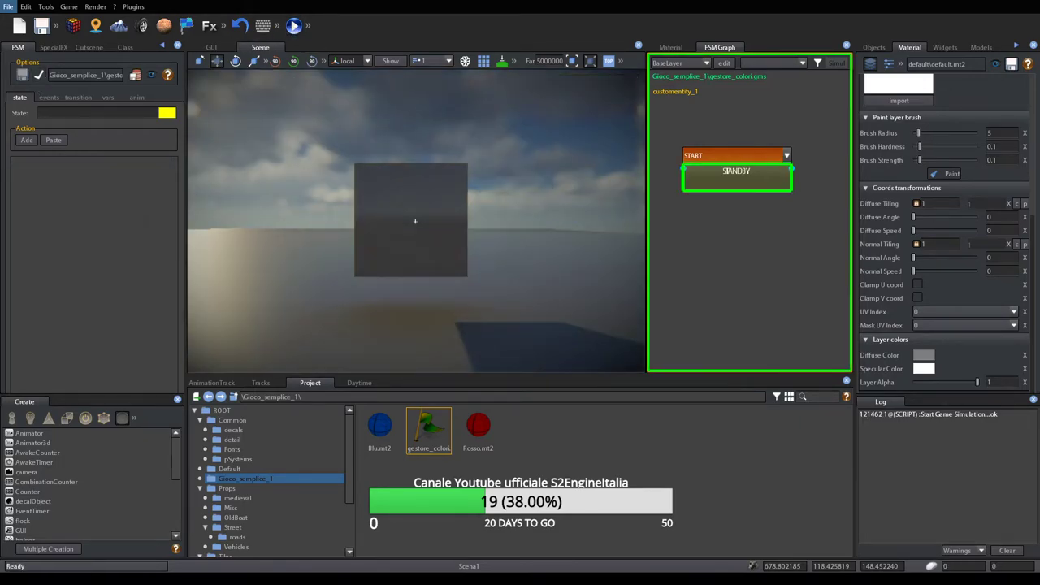
Stop the simulation, display the game machine's variables, and run the simulation once more to check the local variable colore
key(Escape)
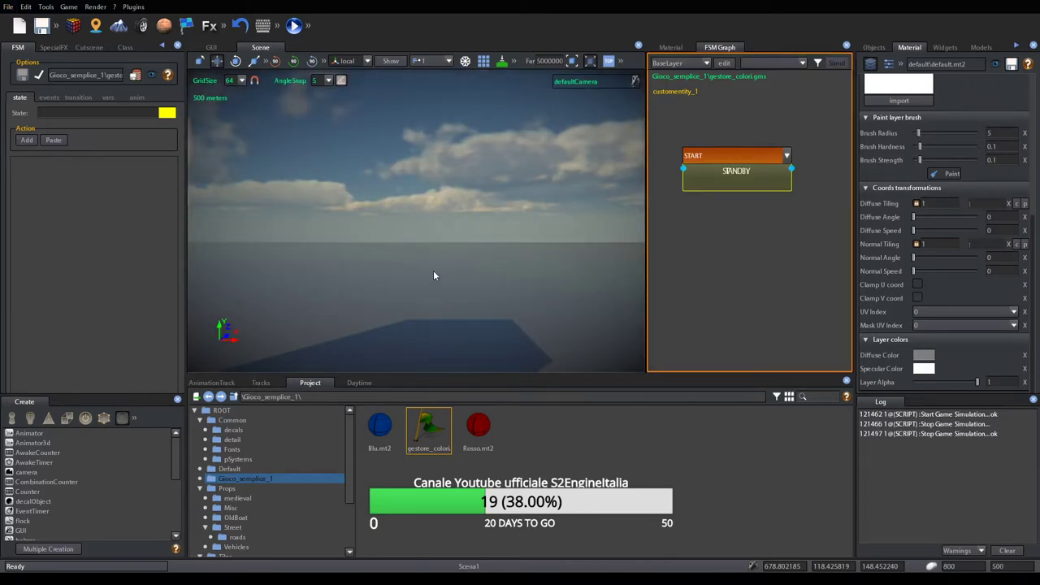
click(107, 97)
click(297, 27)
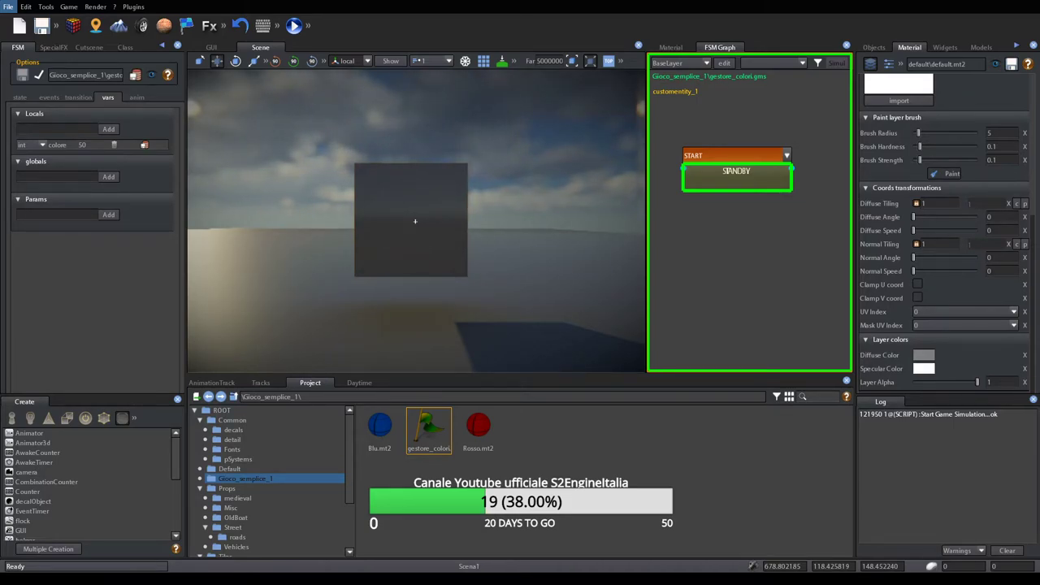
key(Escape)
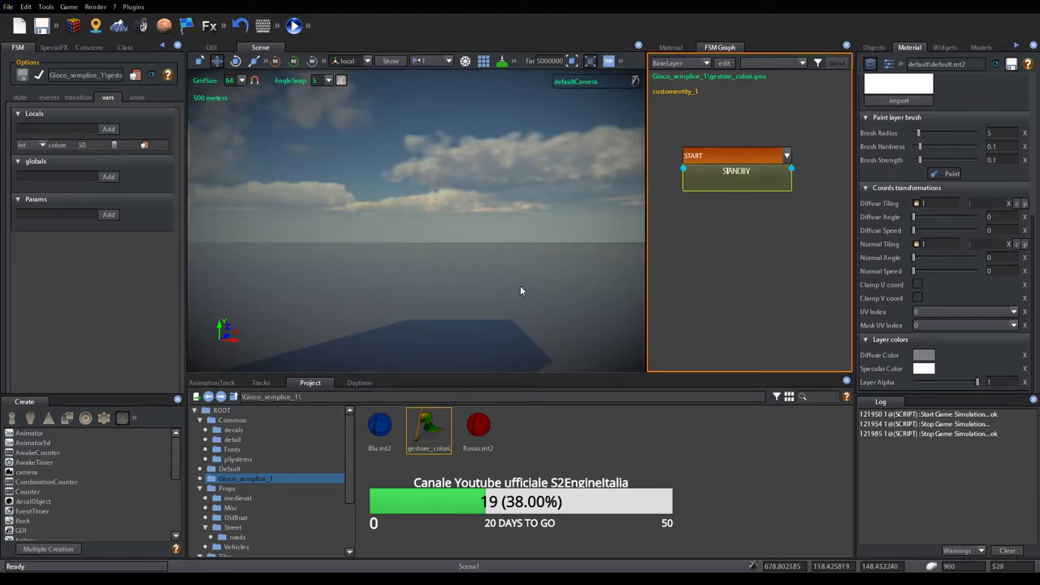
Append a CompareInt action after GetRandomInt in the STANDBY state
click(20, 98)
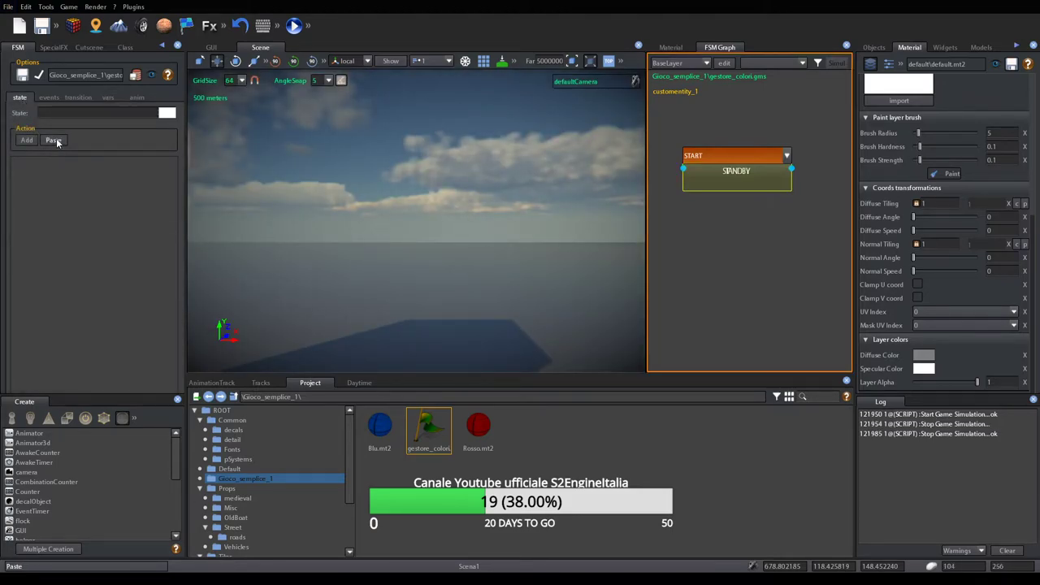
click(748, 174)
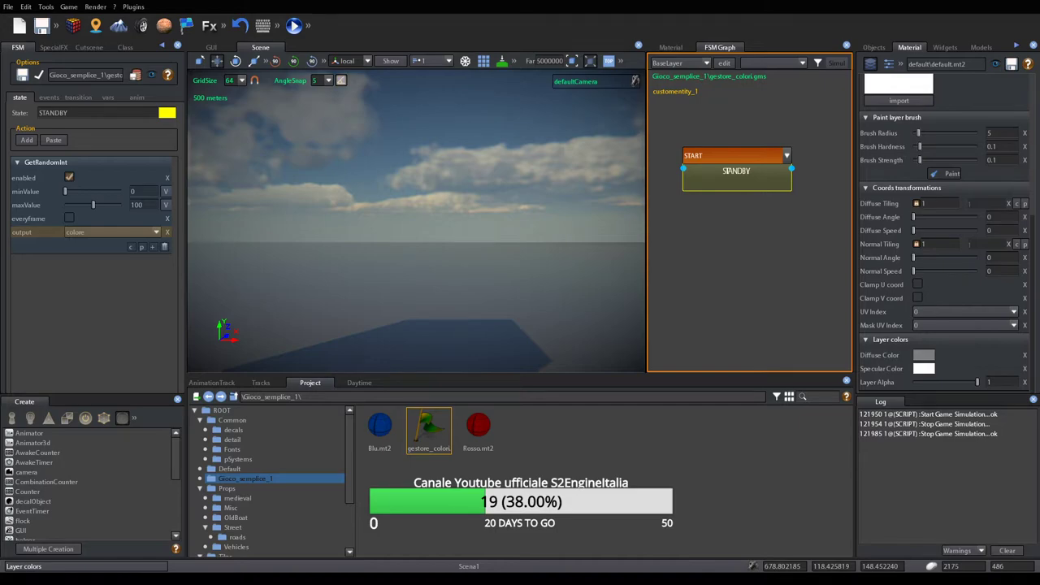
drag(717, 183, 725, 154)
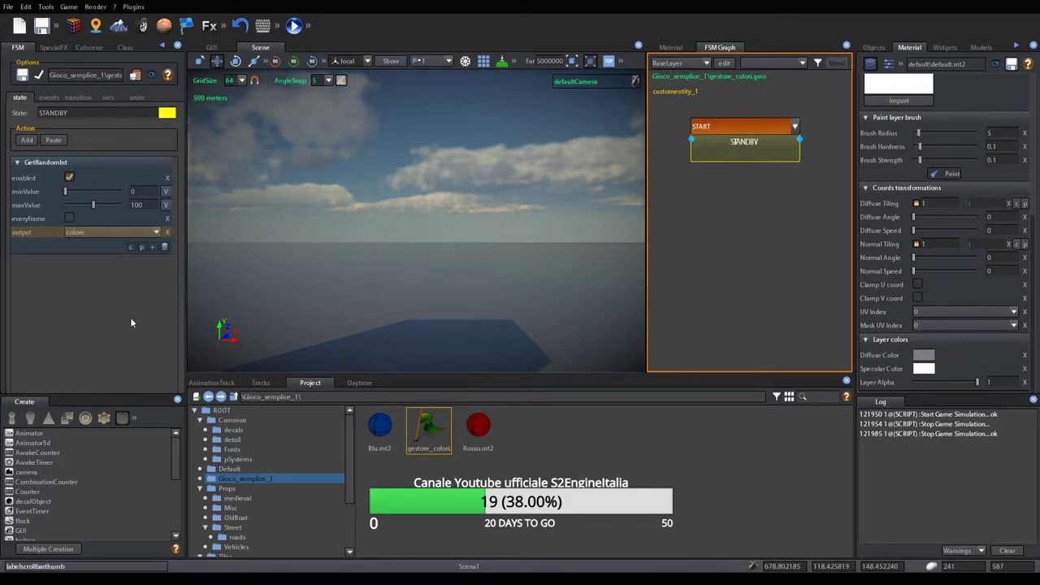
click(153, 247)
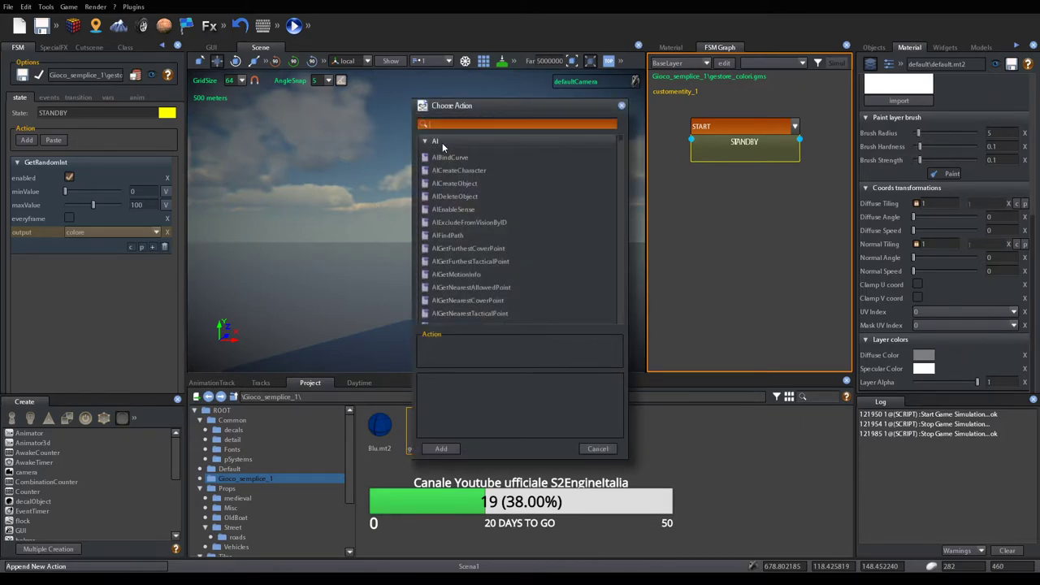
text(compare)
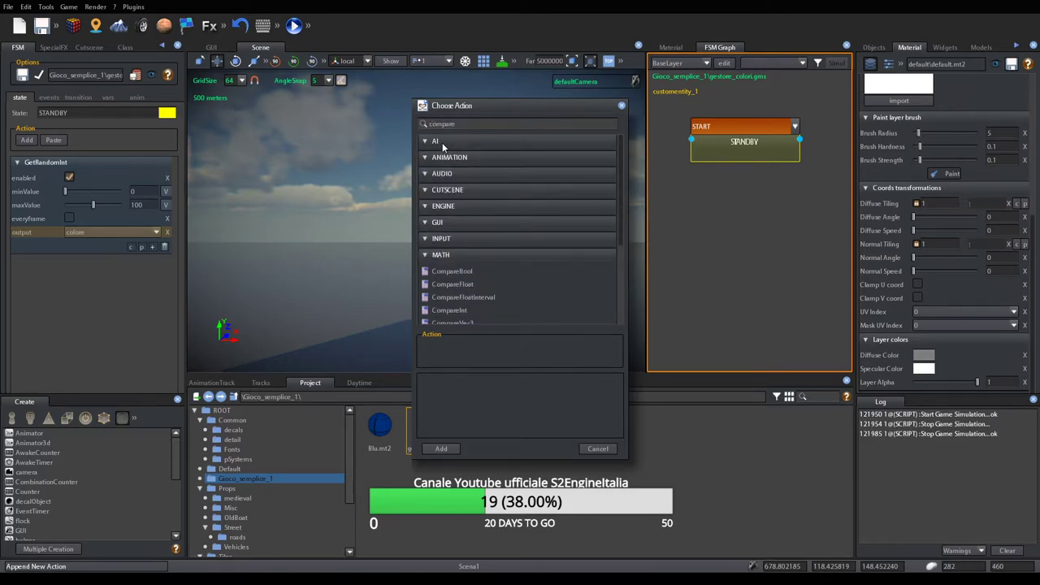
scroll(575, 254, down, 2)
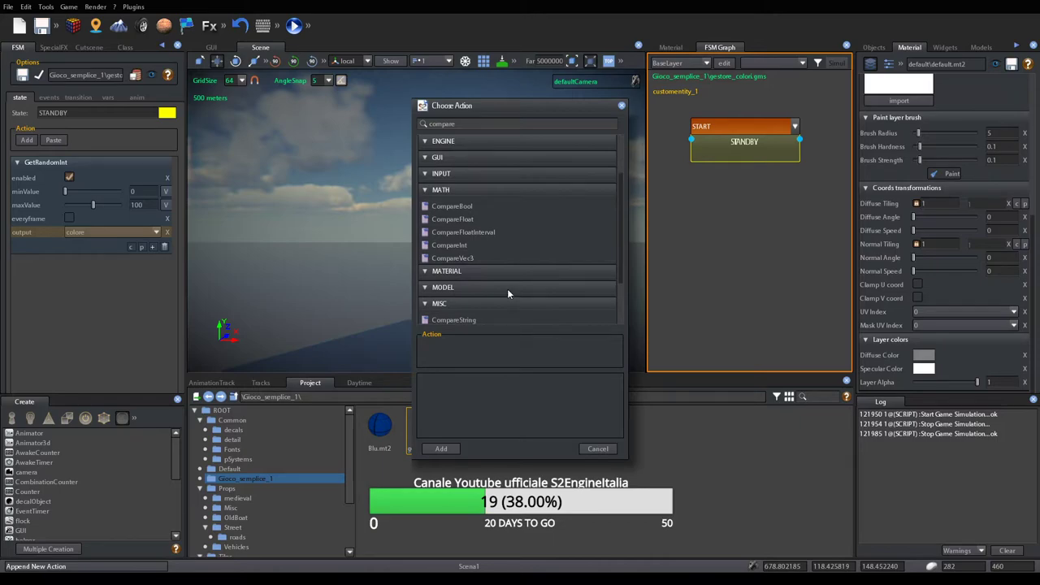
click(439, 246)
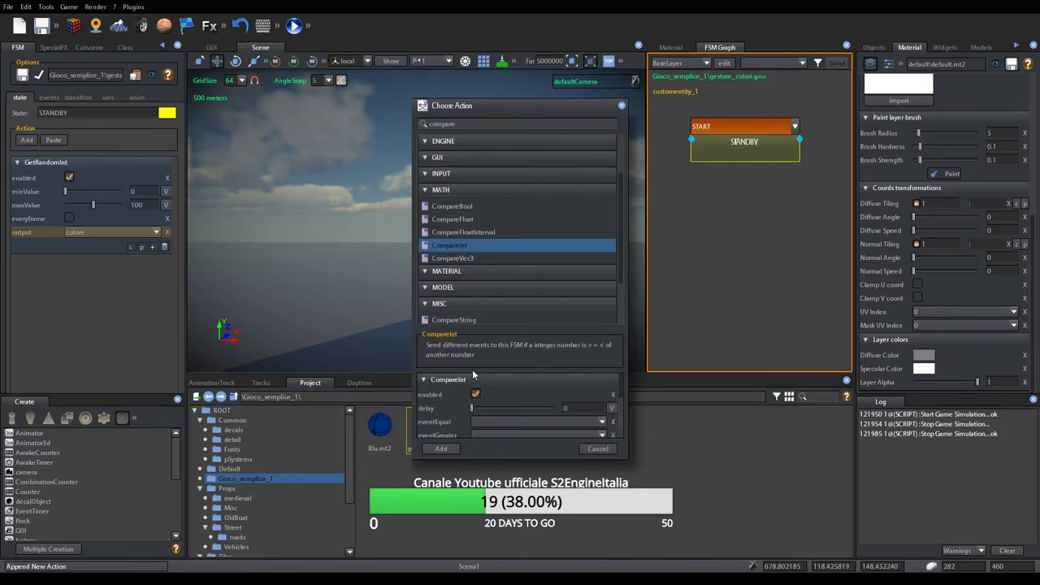
click(440, 450)
Set CompareInt to compare the variable colore as int1 with 50 as int2, and turn off its everyframe option
scroll(110, 241, down, 2)
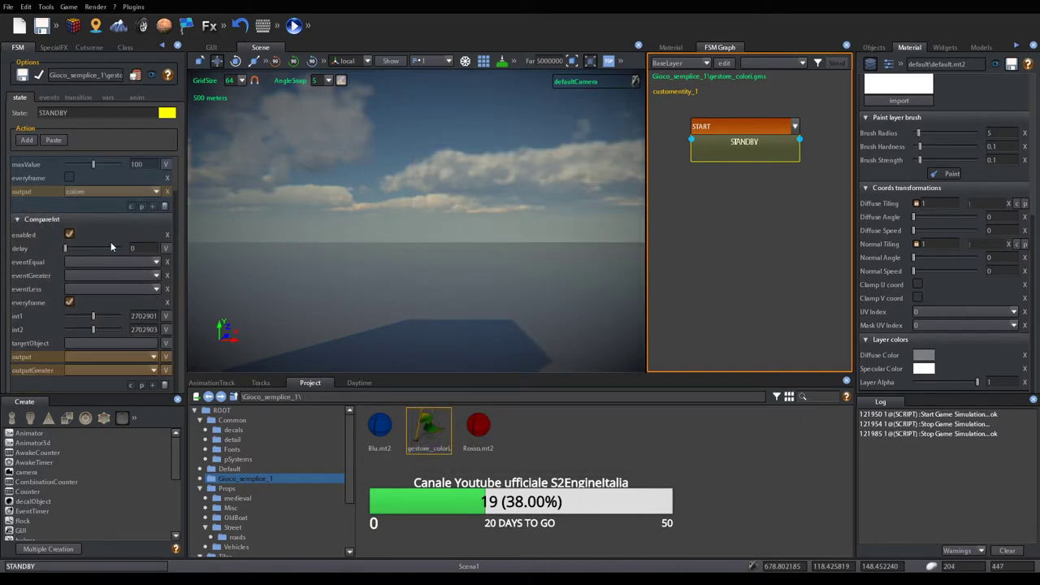
click(166, 316)
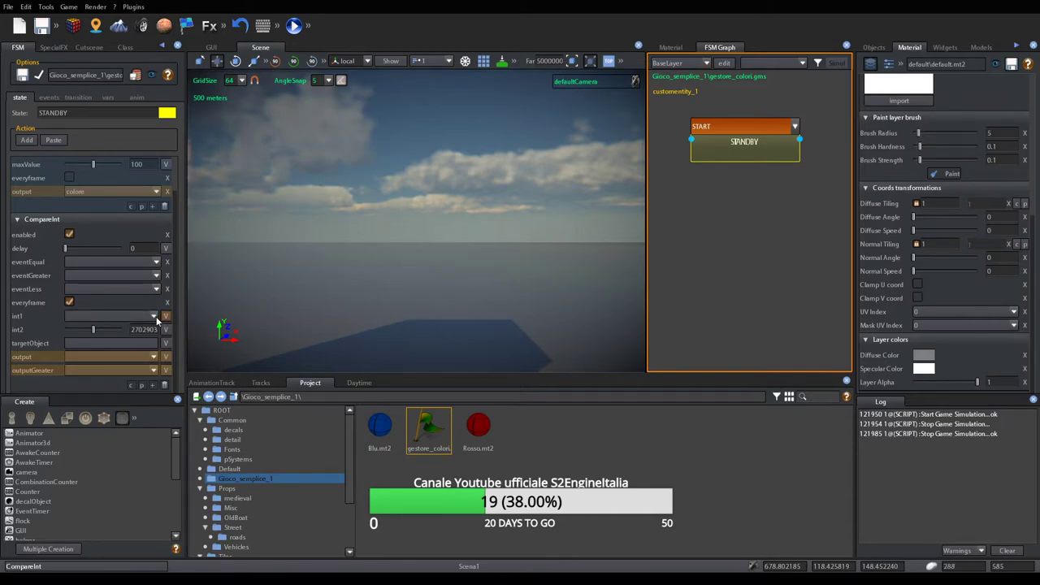
click(154, 316)
click(90, 334)
click(154, 329)
text(50)
key(Return)
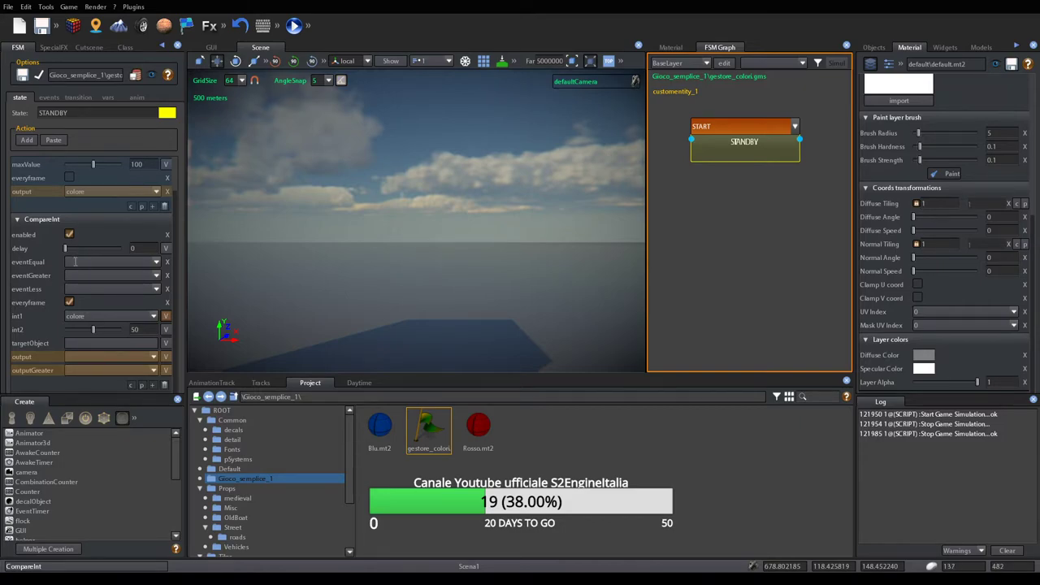
click(70, 302)
Widen the FSM Graph area and reposition the STANDBY state near the top of the graph
drag(702, 193, 707, 186)
drag(650, 223, 523, 229)
drag(614, 140, 661, 132)
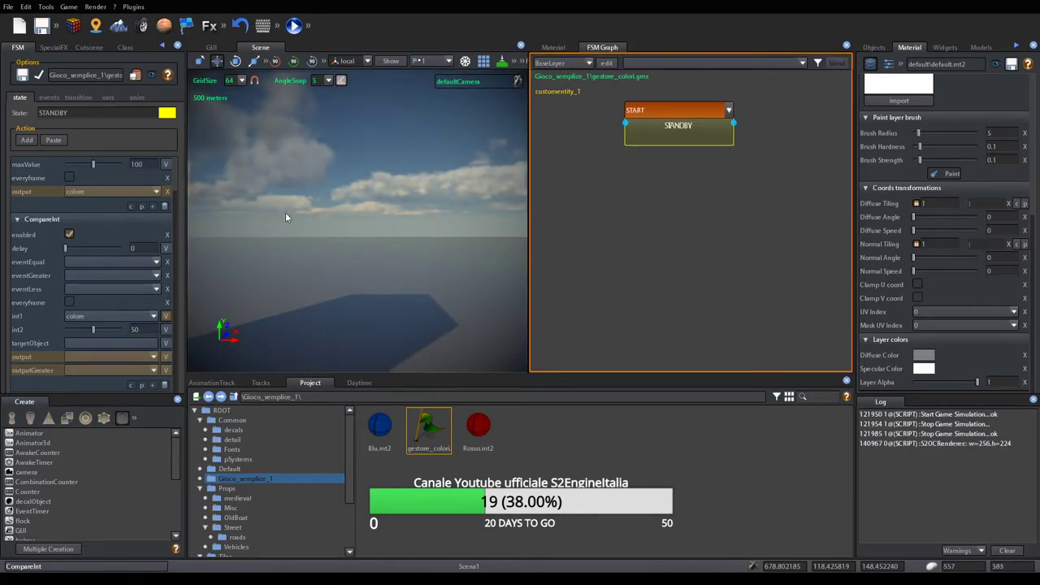
Add two custom events named COLORE_ROSSO and COLORE_BLU to the event list and check that both are listed
click(54, 98)
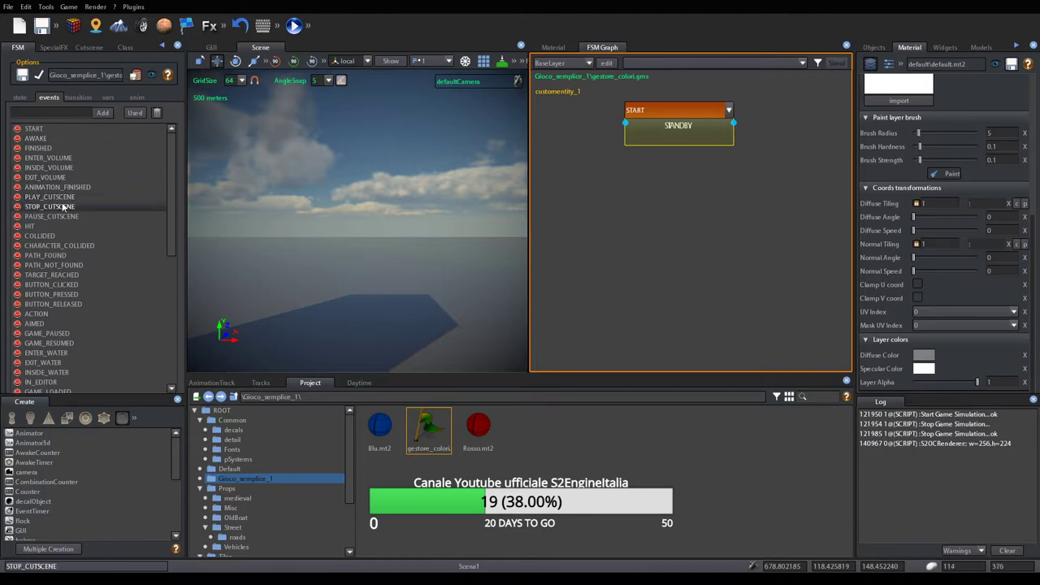
click(52, 98)
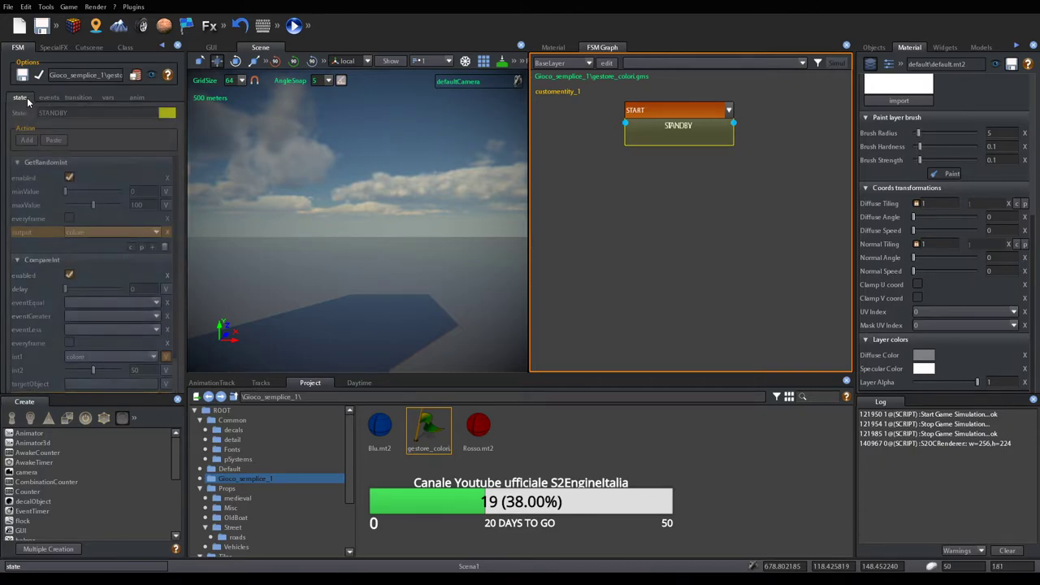
click(52, 97)
click(53, 112)
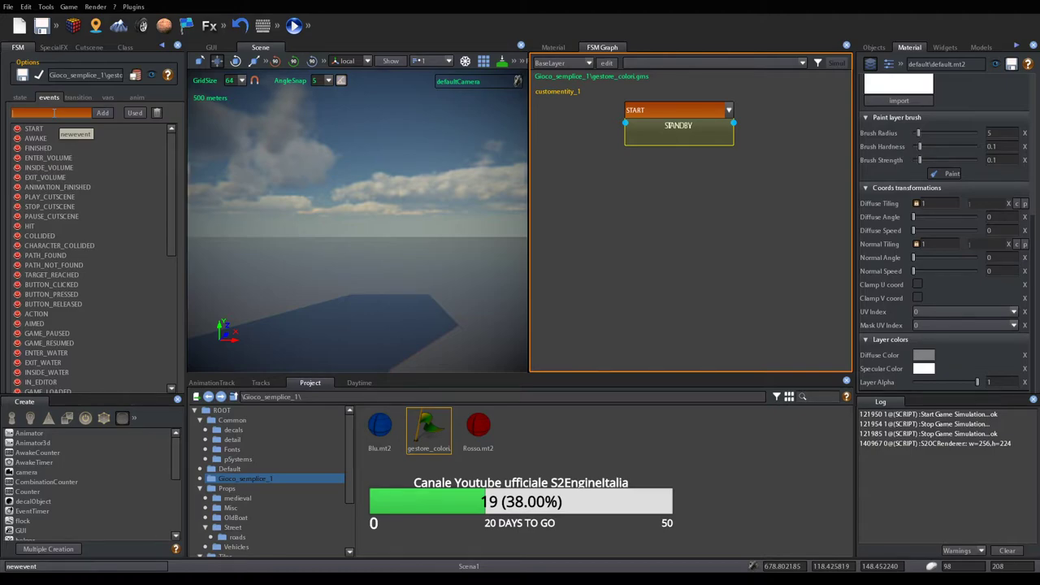
text(COLORE_ROSSO)
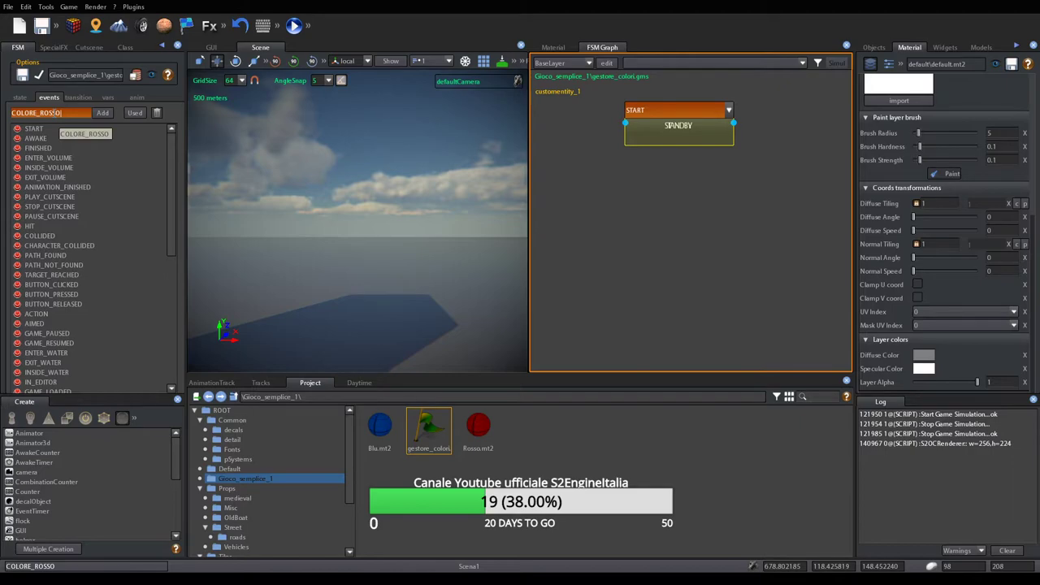
key(Return)
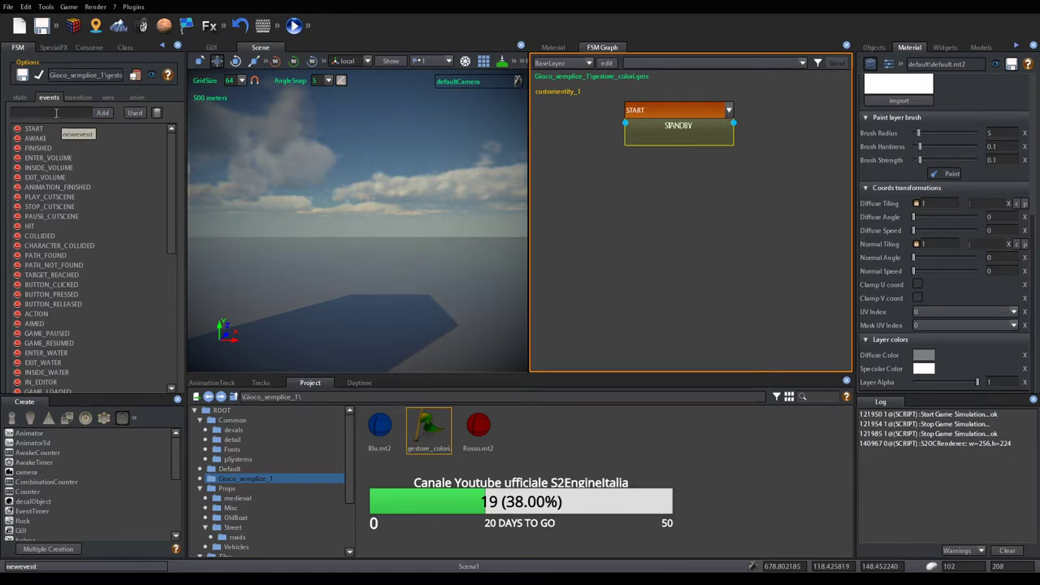
click(56, 113)
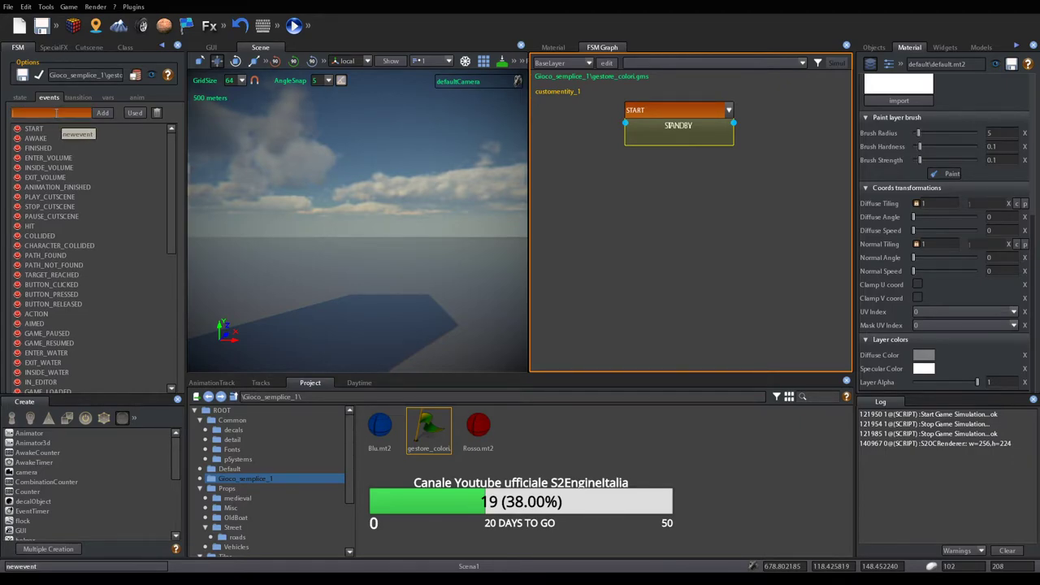
text(COLORE_BLU)
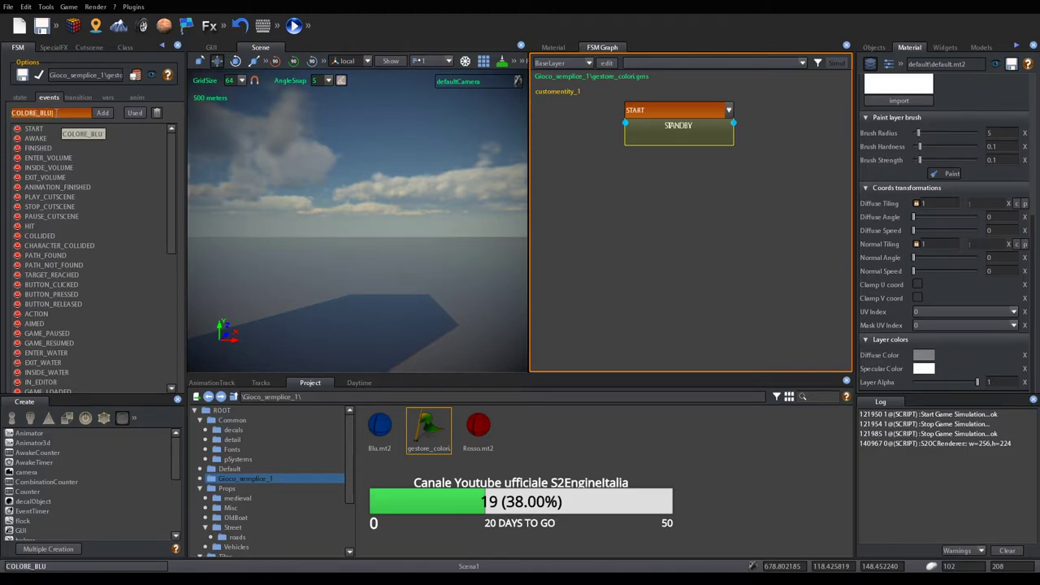
key(Return)
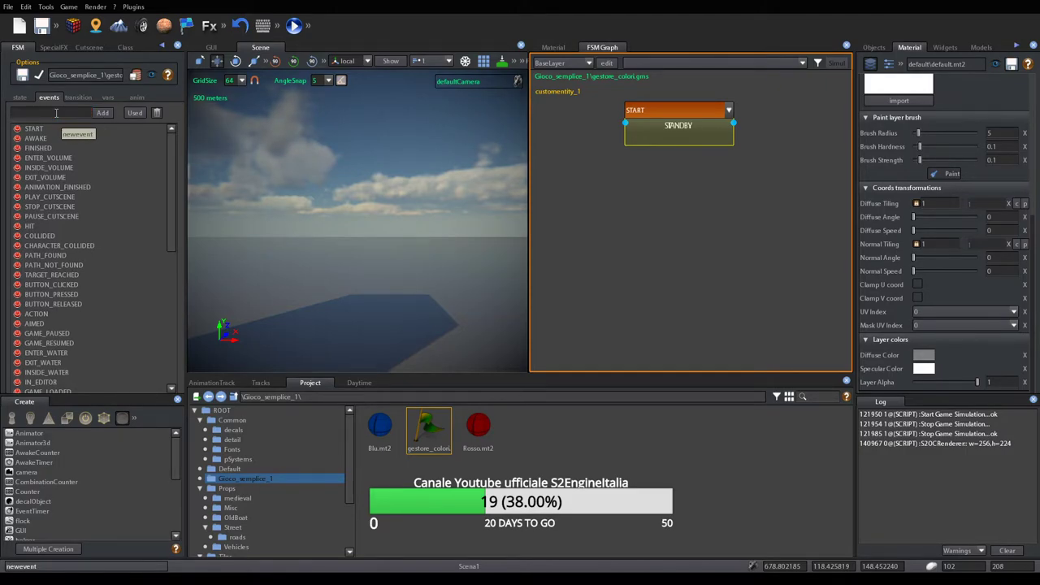
scroll(113, 289, down, 10)
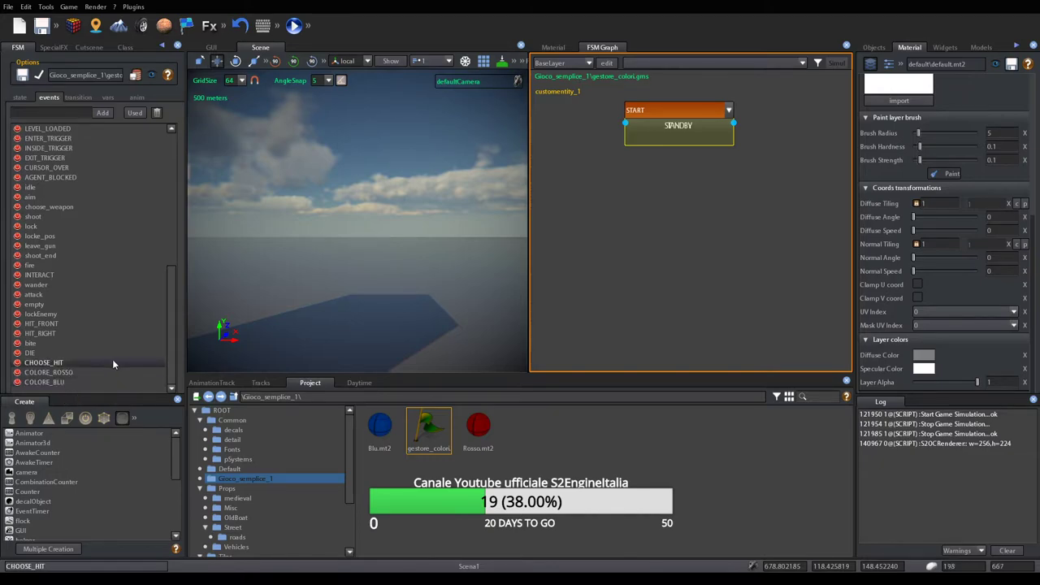
In STANDBY's CompareInt action, assign COLORE_BLU to eventEqual and eventGreater, and COLORE_ROSSO to eventLess
click(20, 97)
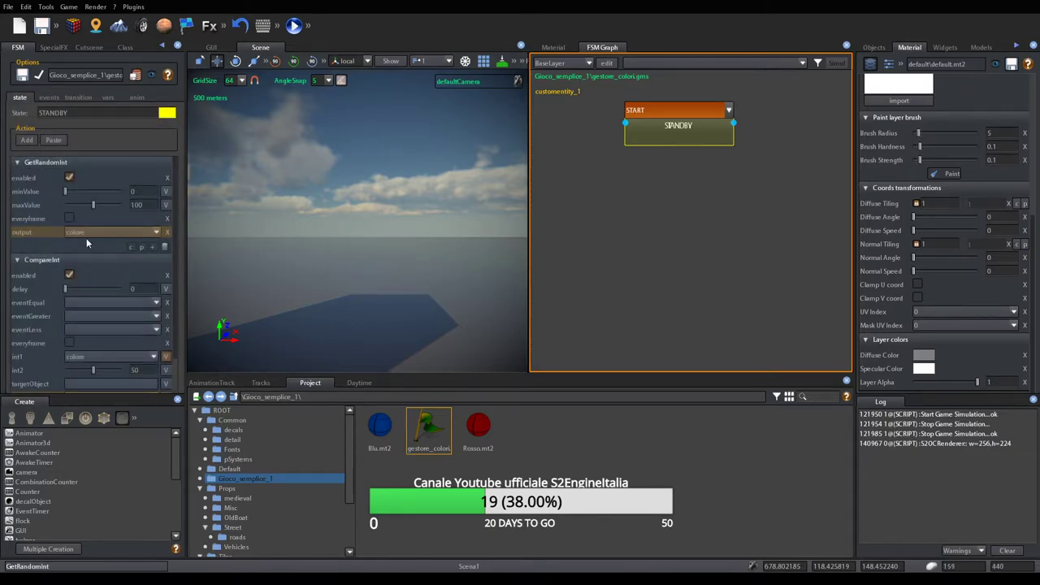
scroll(87, 253, down, 1)
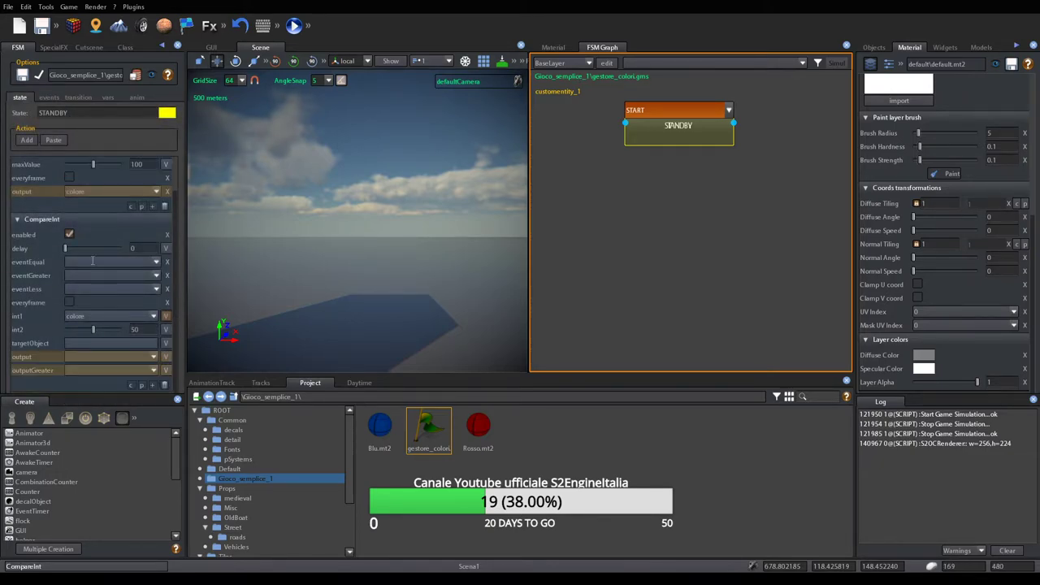
click(156, 263)
mouse_move(158, 275)
mouse_down()
mouse_move(149, 359)
mouse_move(157, 295)
mouse_up()
click(105, 329)
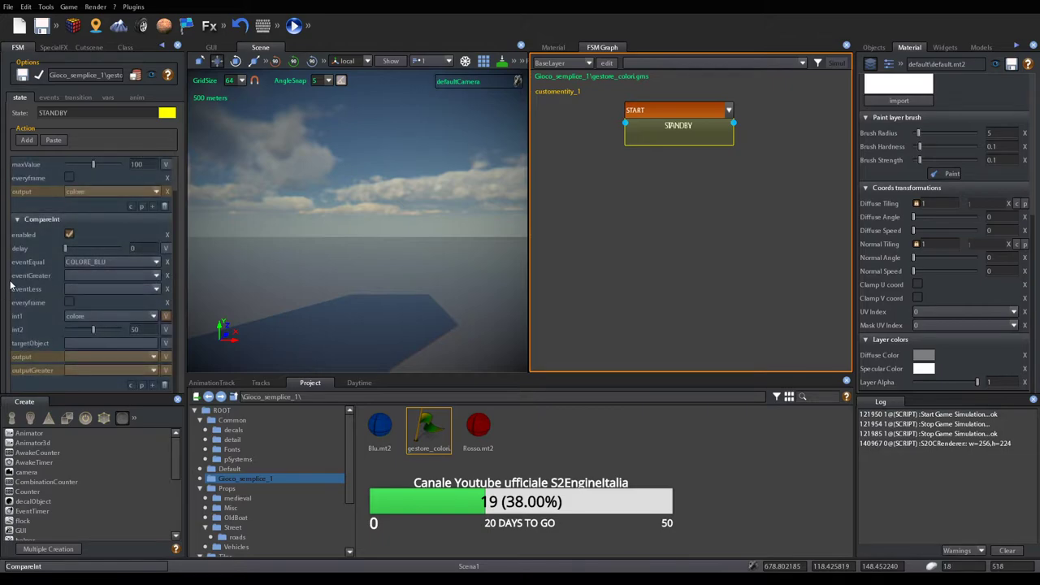
click(156, 276)
drag(157, 288, 153, 308)
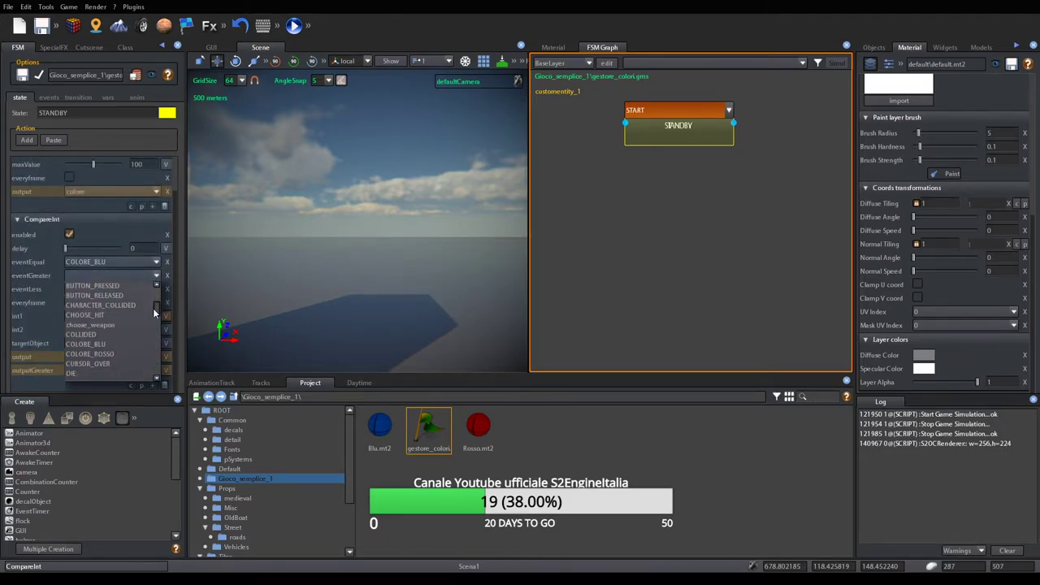
click(88, 342)
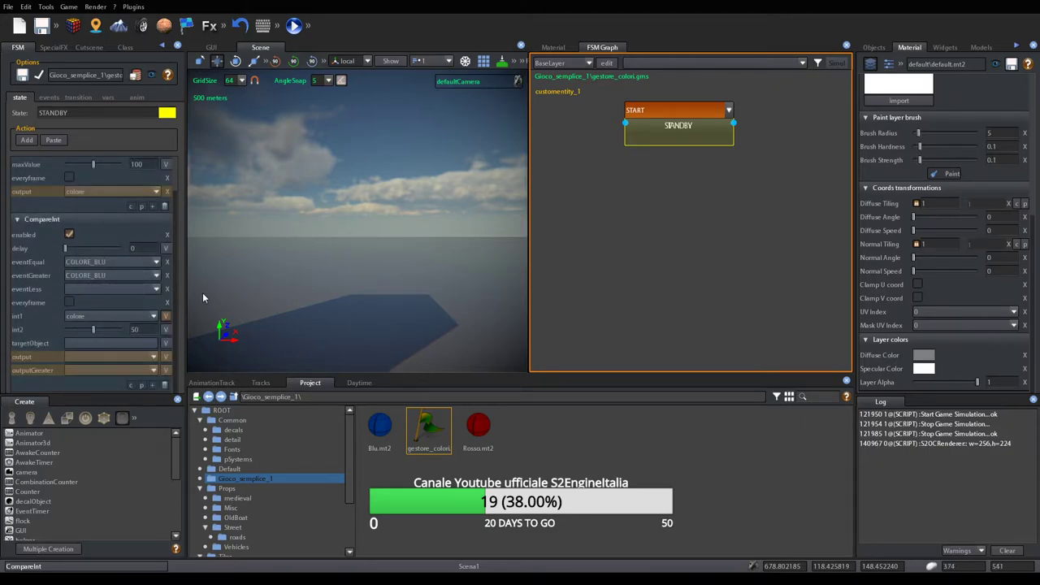
click(156, 290)
drag(156, 301, 151, 326)
click(122, 338)
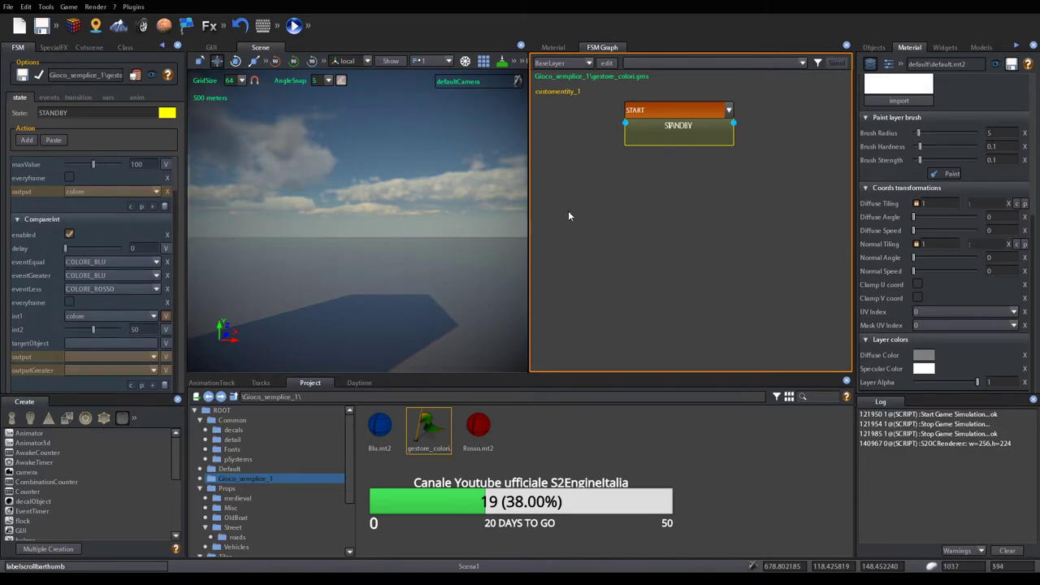
Add a new state named ROSSO and place it below and to the right of STANDBY in the graph
drag(656, 137, 640, 148)
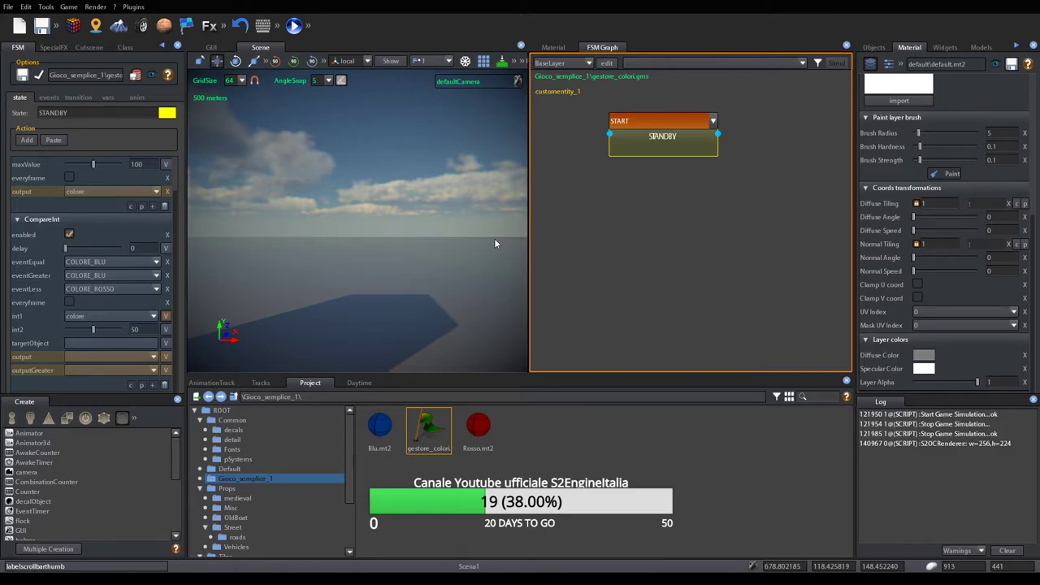
right_click(688, 209)
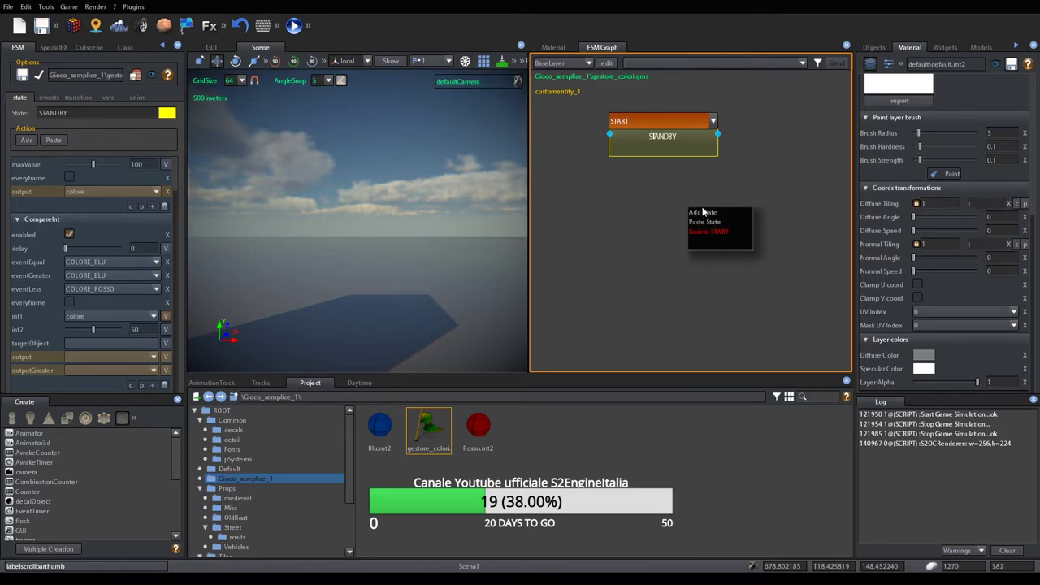
click(703, 213)
drag(723, 223, 694, 223)
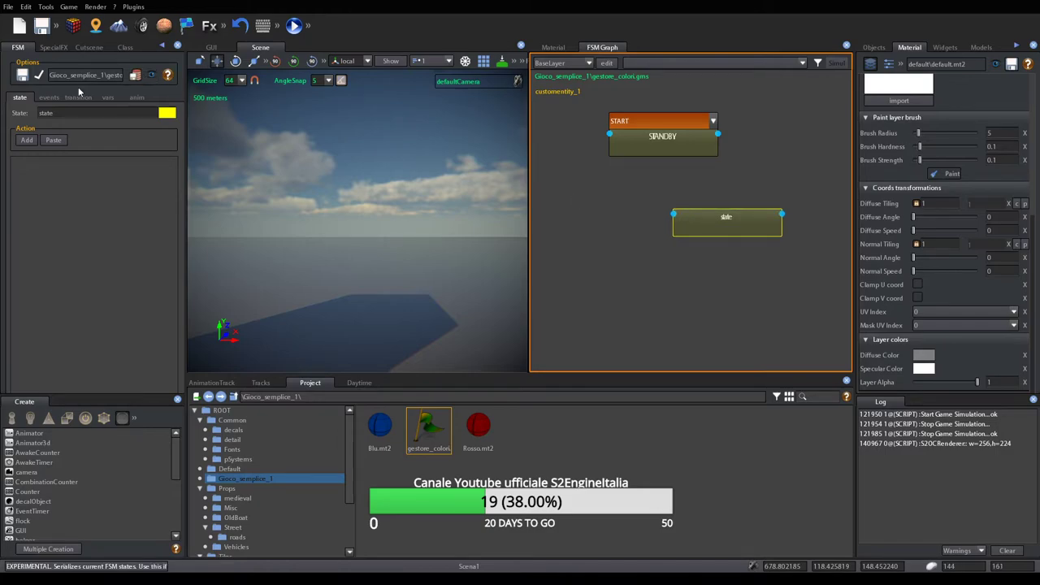
click(89, 112)
click(90, 112)
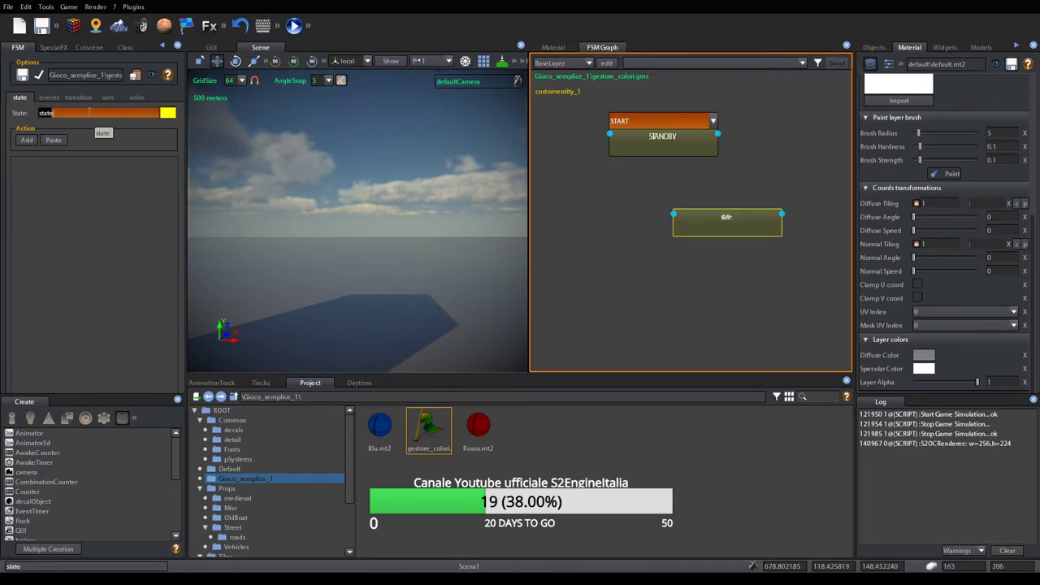
text(ROSSO)
key(Return)
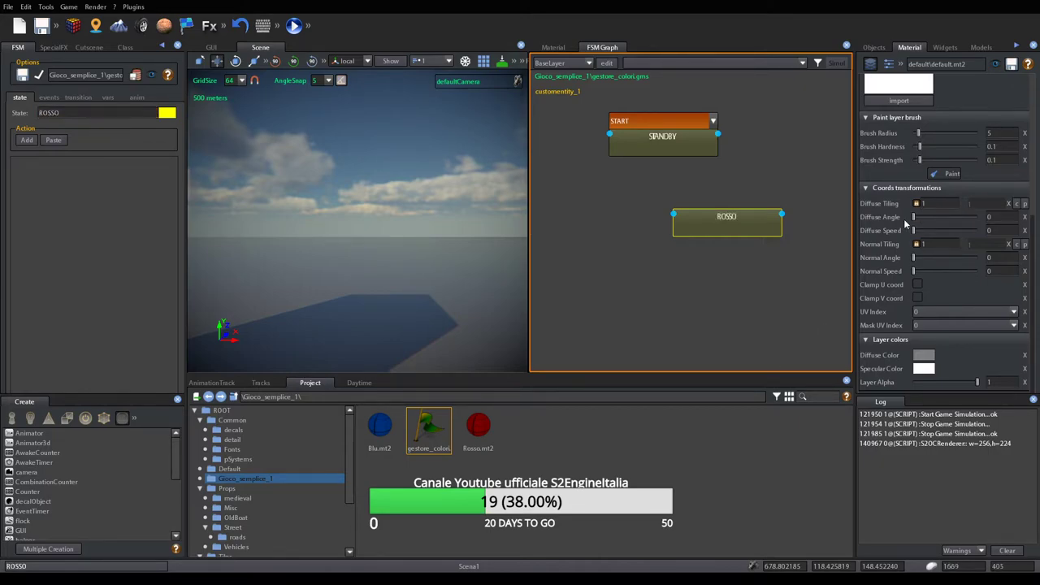
drag(727, 225, 764, 220)
Add a new state named BLU below STANDBY, beside ROSSO, and space the BLU and ROSSO states farther apart
right_click(589, 204)
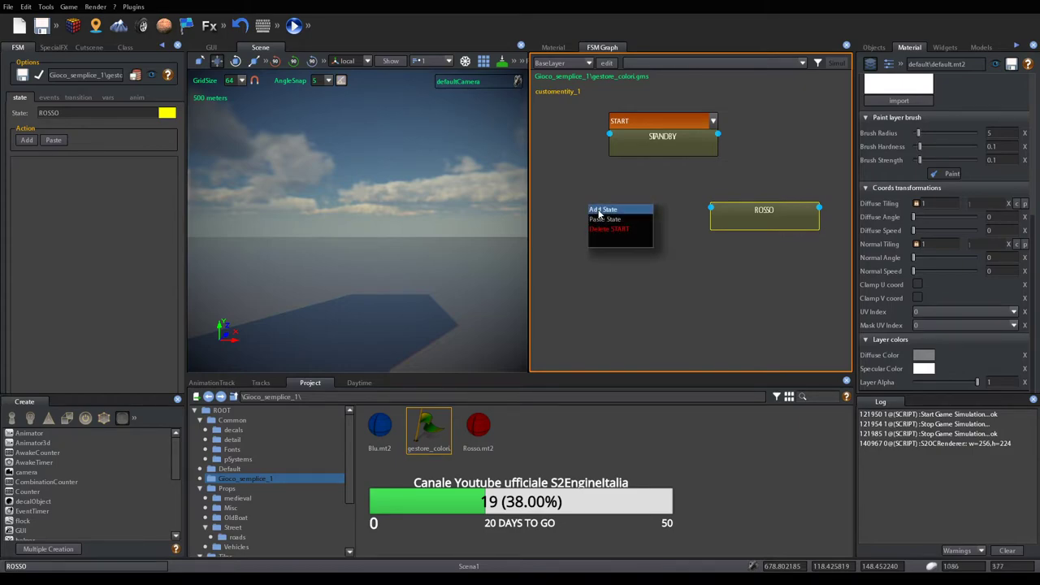
click(605, 208)
drag(634, 220, 592, 220)
double_click(78, 113)
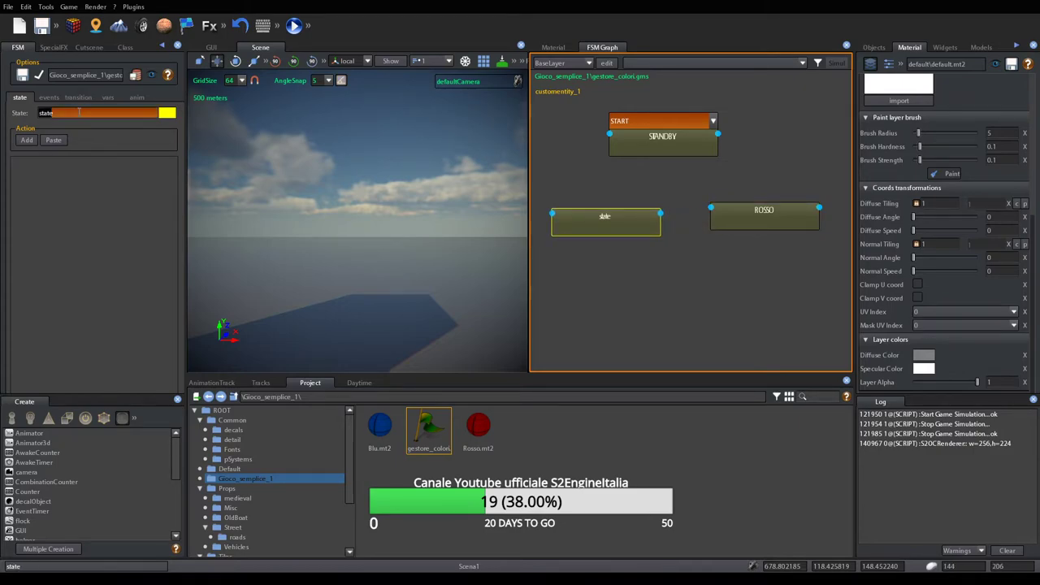
text(BLU)
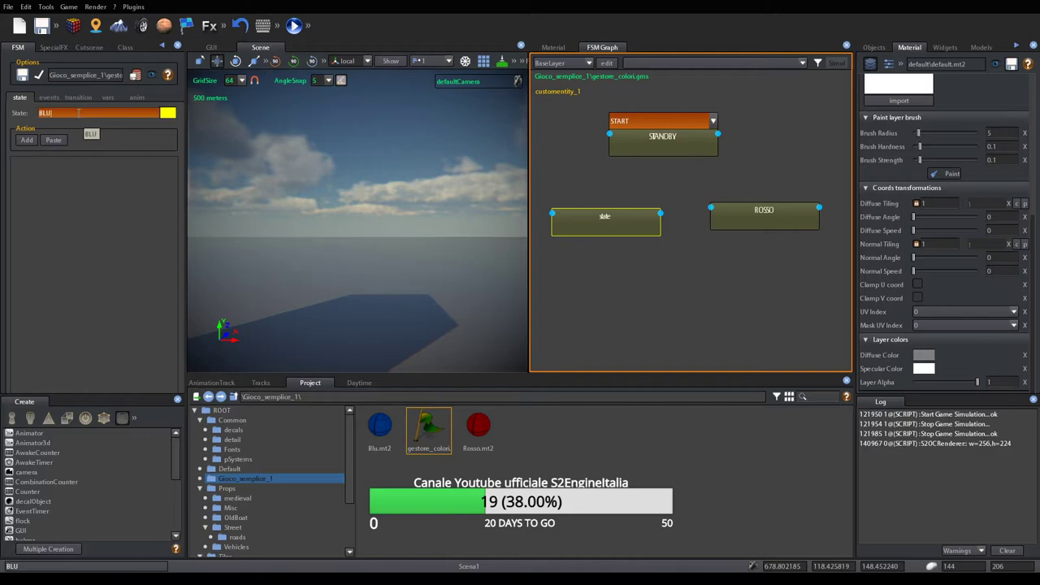
key(Return)
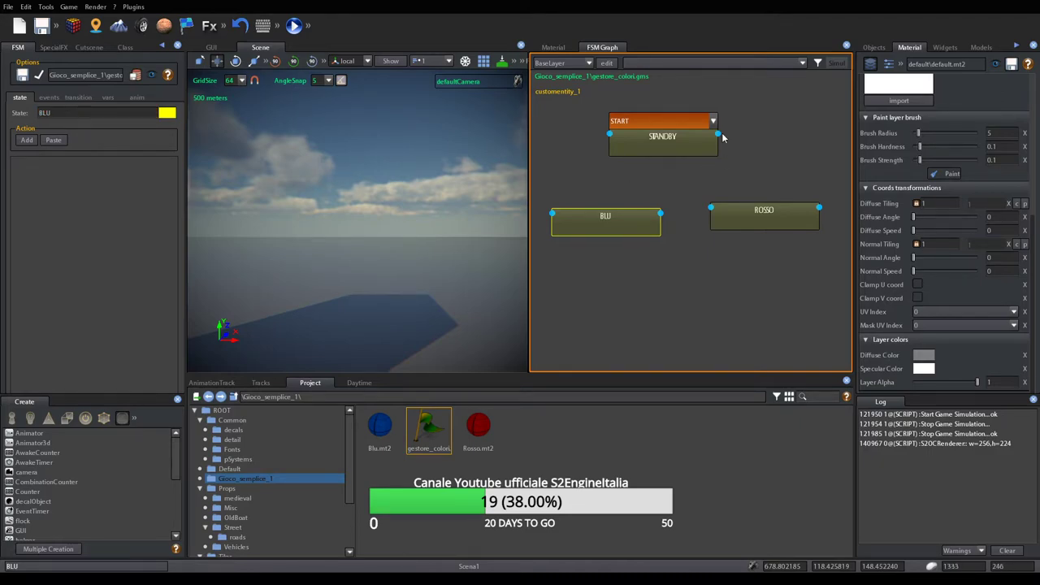
click(699, 143)
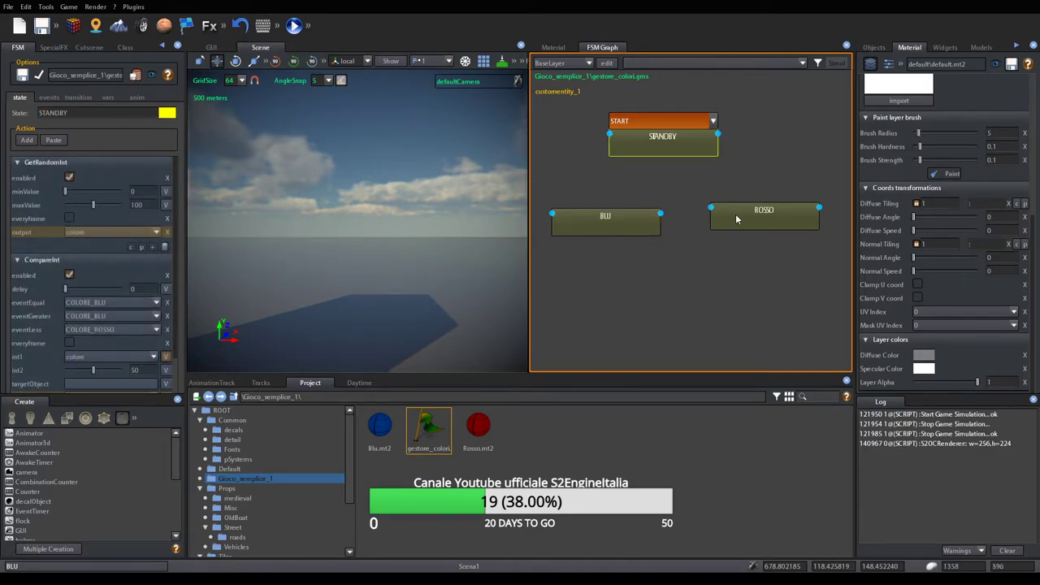
drag(736, 213, 758, 216)
drag(628, 227, 616, 227)
Set the ROSSO state's node colour to red and the BLU state's node colour to blue
click(790, 228)
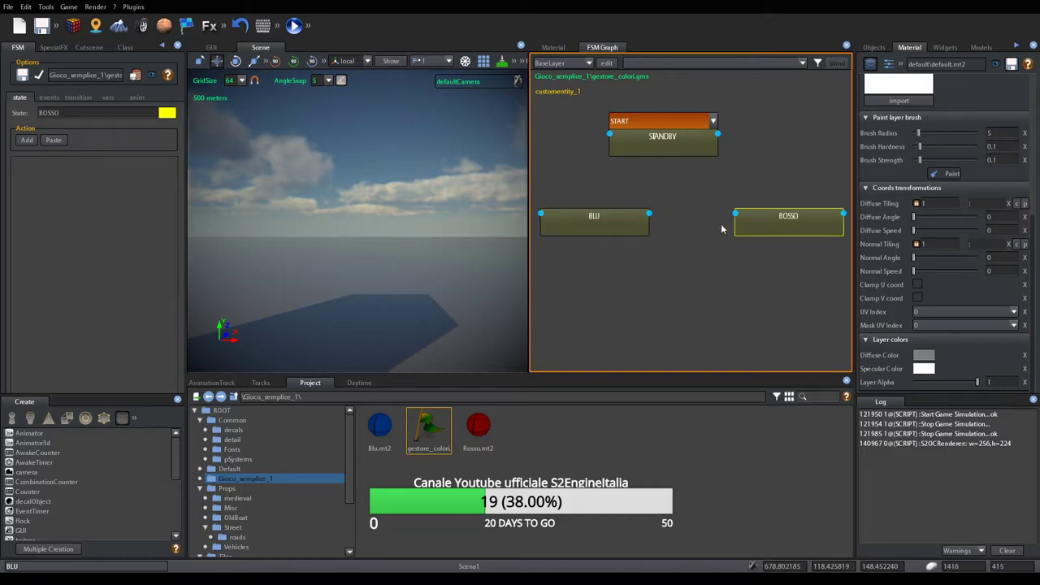
click(166, 114)
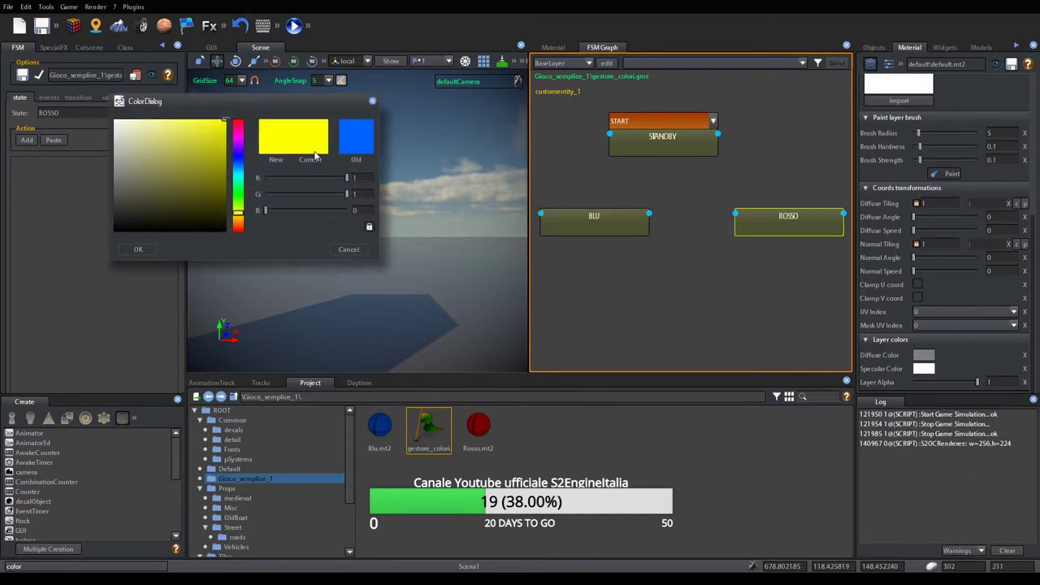
drag(238, 213, 238, 120)
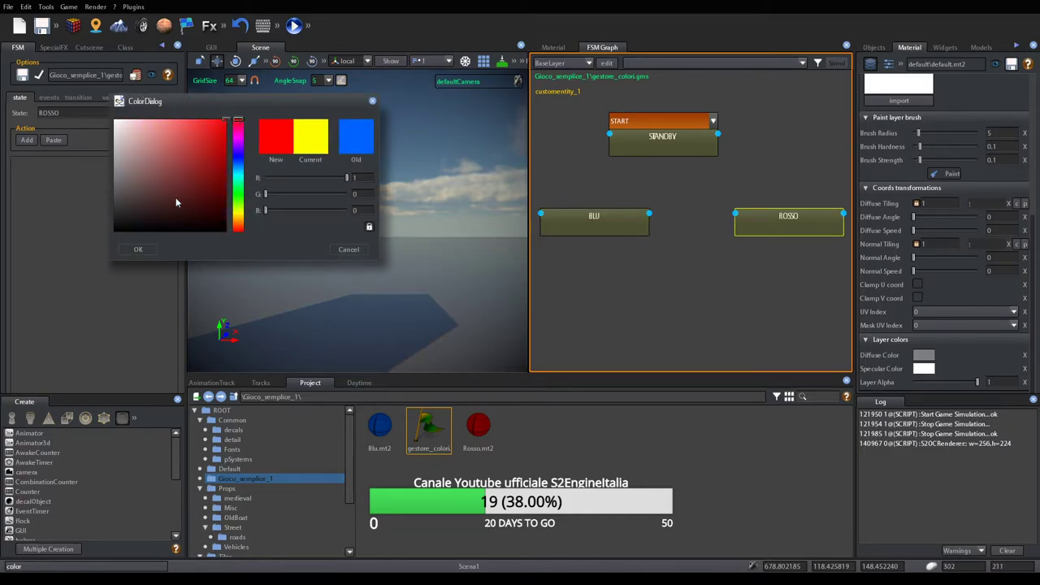
click(141, 251)
click(563, 224)
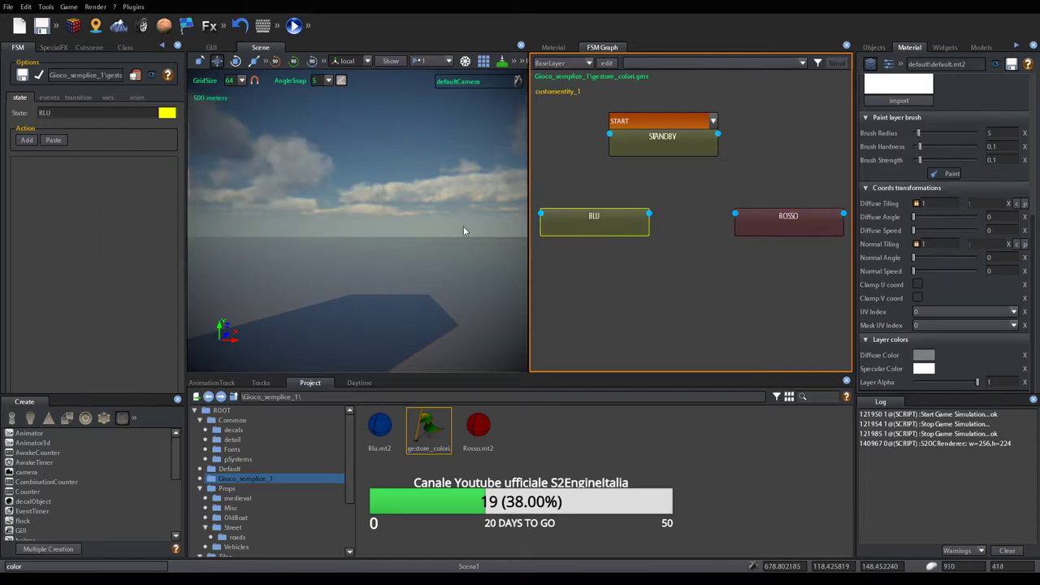
click(167, 113)
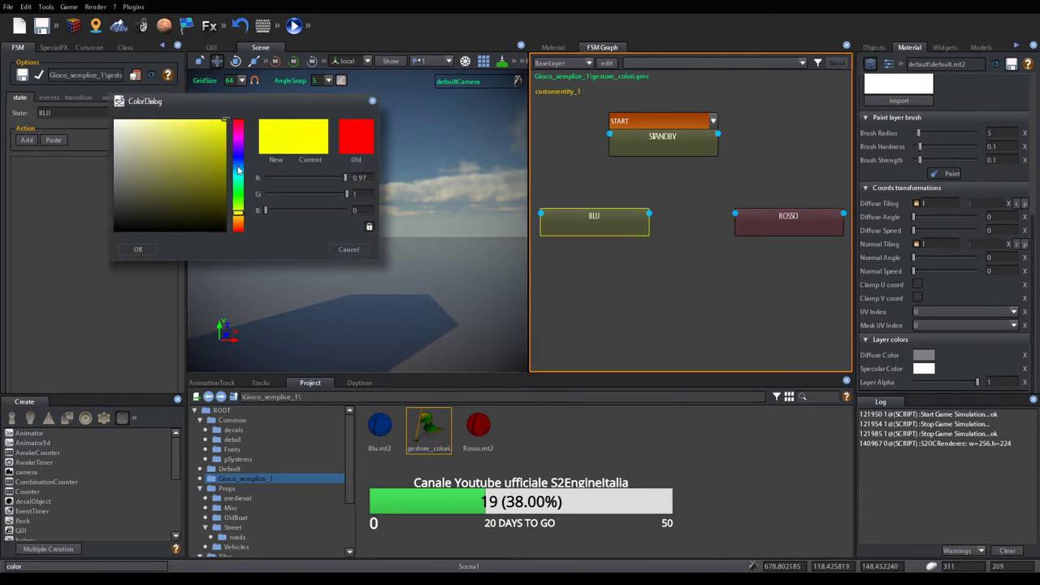
click(238, 169)
click(143, 248)
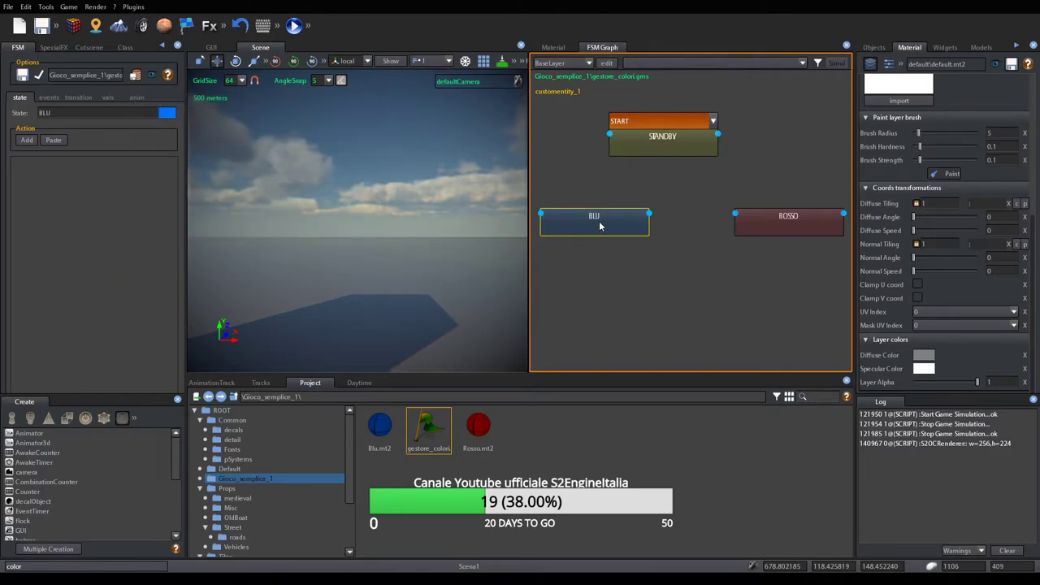
Widen the FSM Graph area and arrange the states with STANDBY centred above BLU and ROSSO
drag(600, 227, 591, 225)
drag(534, 279, 488, 281)
click(716, 216)
click(666, 145)
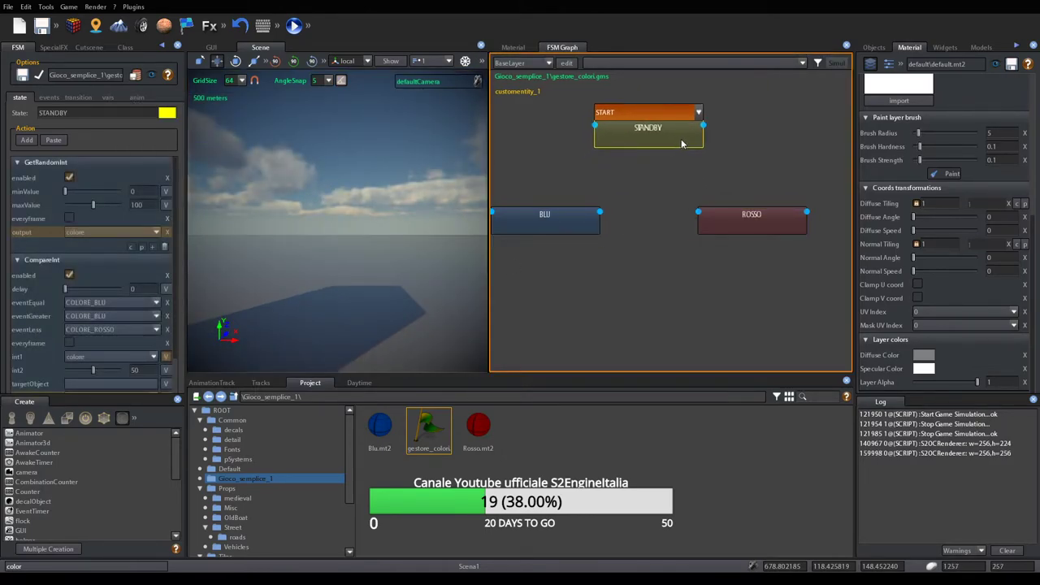
drag(681, 143, 686, 141)
drag(575, 227, 592, 222)
drag(740, 227, 755, 217)
click(670, 139)
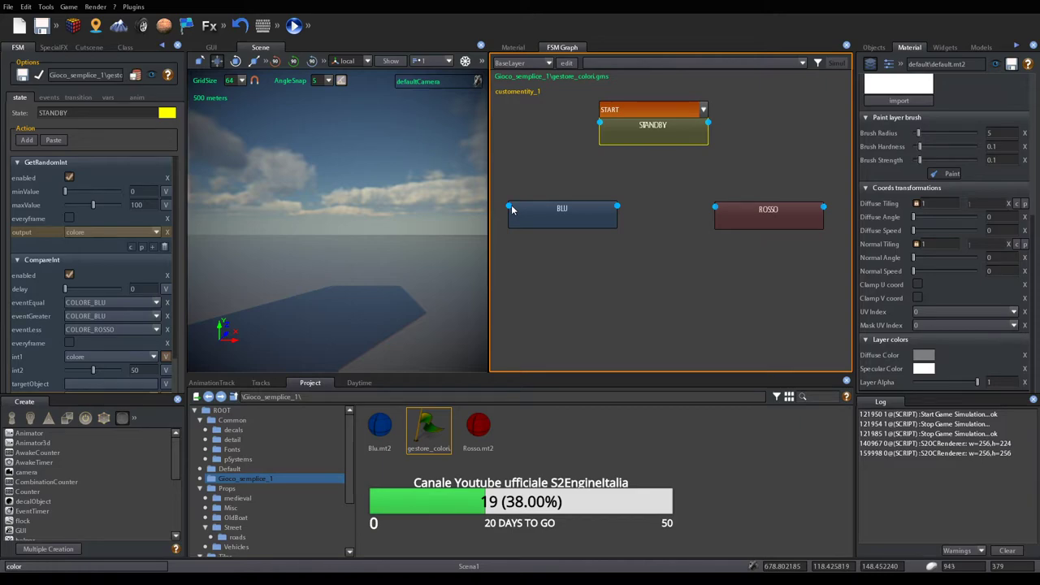
Add a transition to STANDBY, assign it the COLORE_BLU event and connect it to the BLU state
click(669, 139)
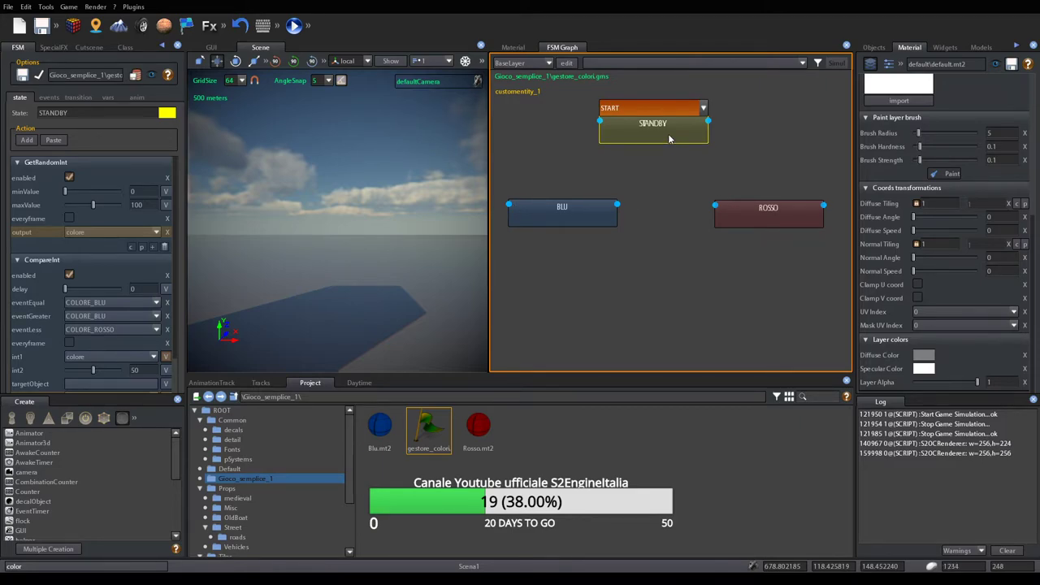
right_click(670, 139)
click(684, 174)
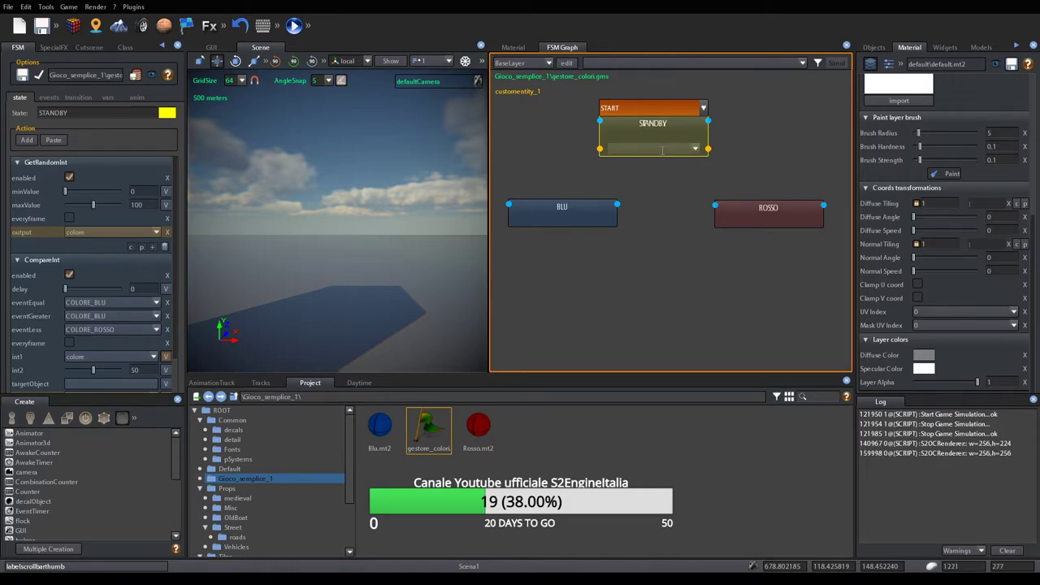
drag(661, 132, 667, 128)
click(702, 147)
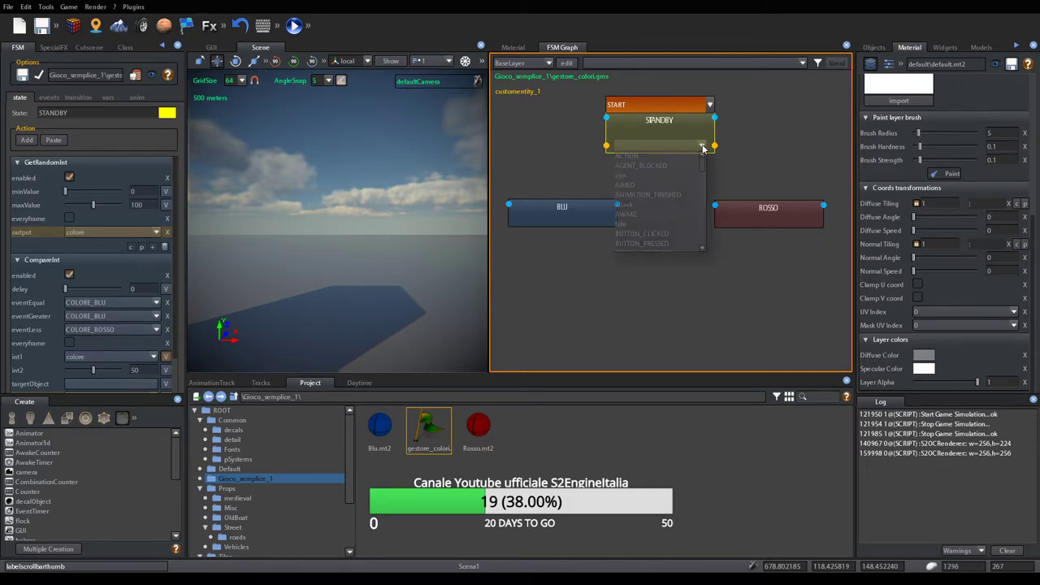
scroll(694, 198, down, 3)
scroll(694, 194, down, 3)
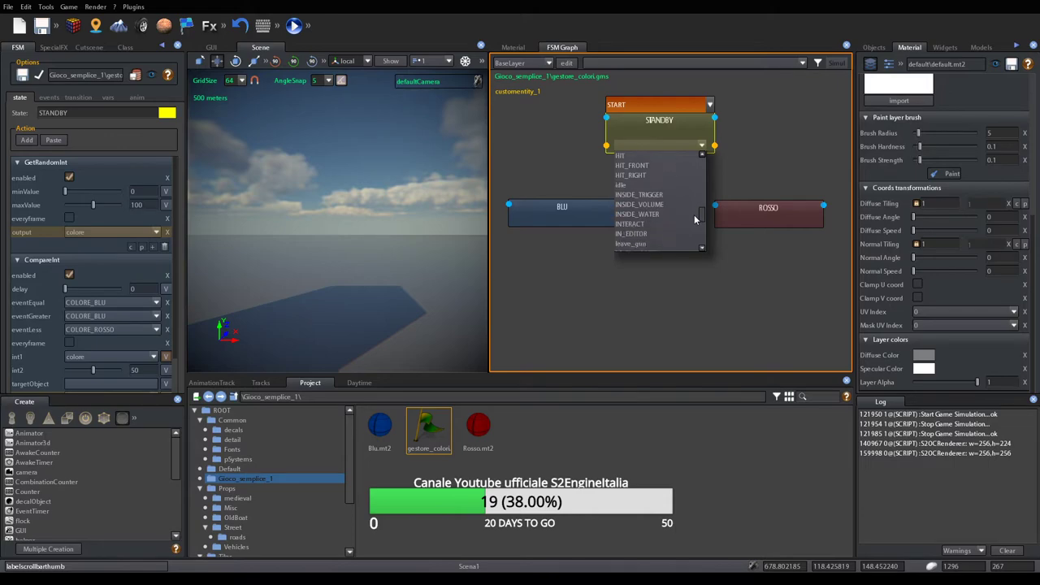
scroll(702, 210, up, 5)
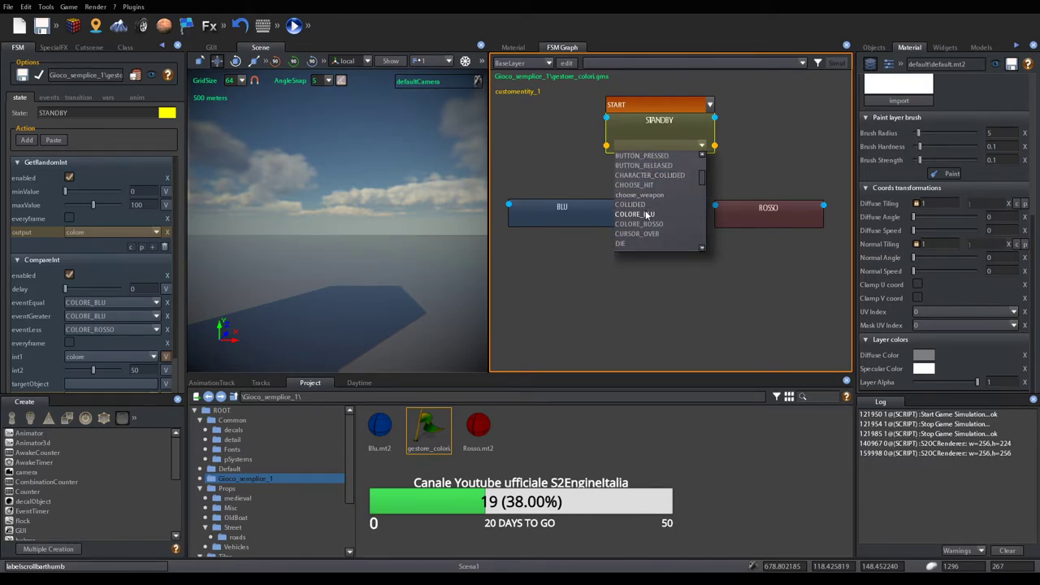
click(648, 214)
drag(606, 145, 618, 205)
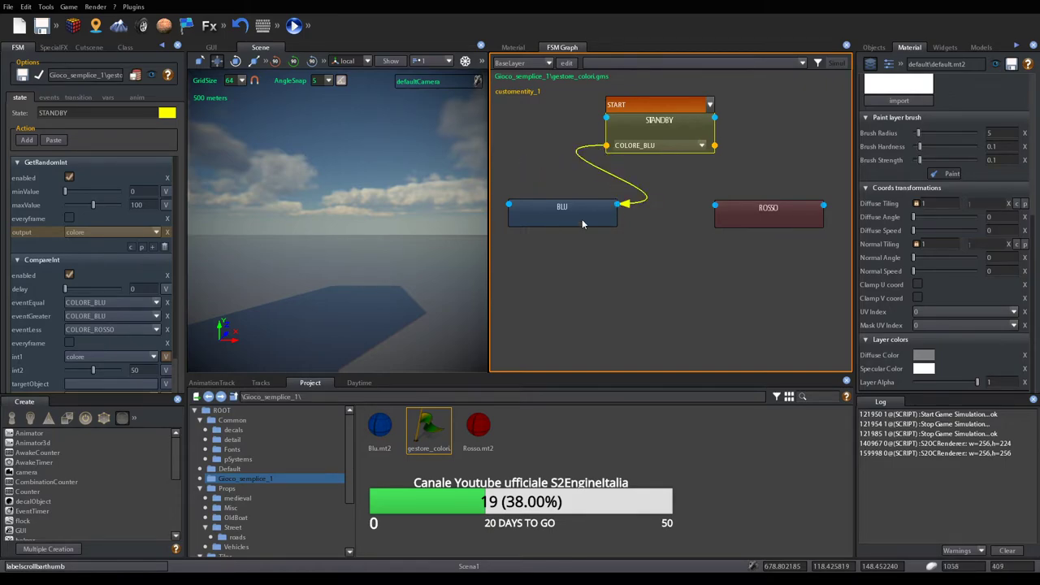
Add a second transition to STANDBY, assign it the COLORE_ROSSO event and connect it to the ROSSO state
right_click(690, 132)
click(699, 137)
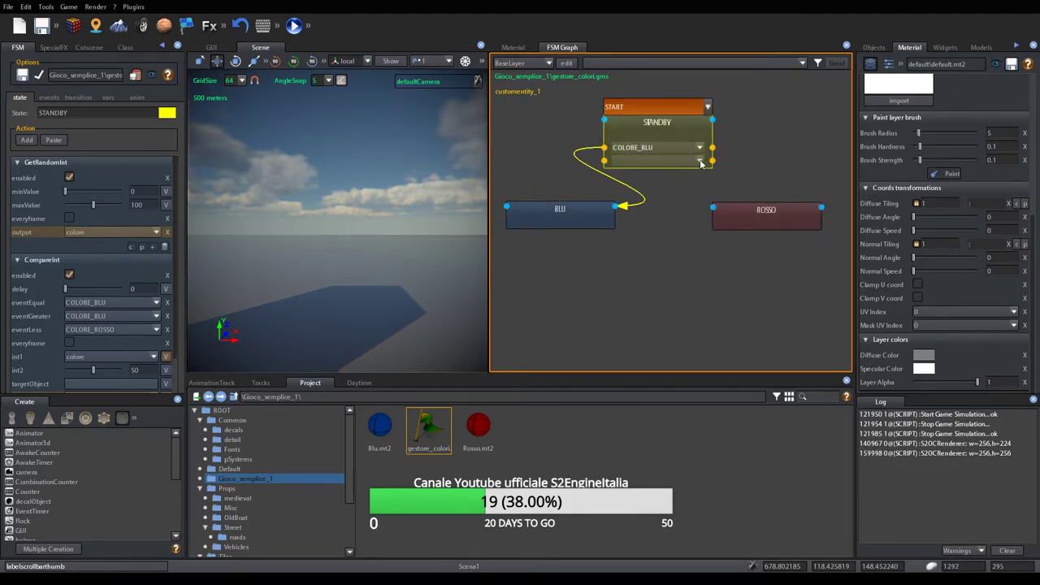
click(701, 161)
scroll(689, 200, down, 3)
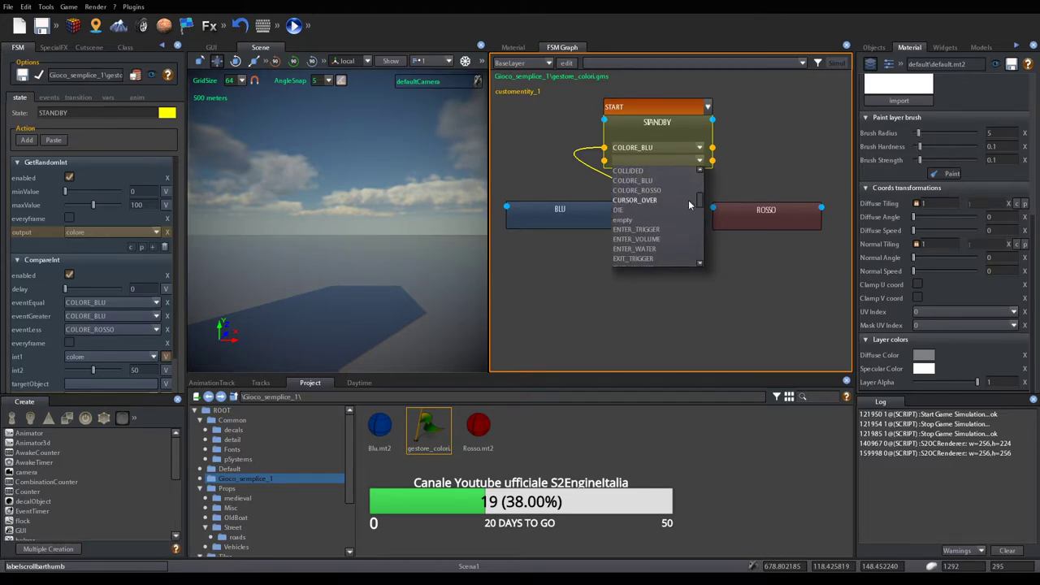
click(664, 189)
drag(711, 160, 680, 320)
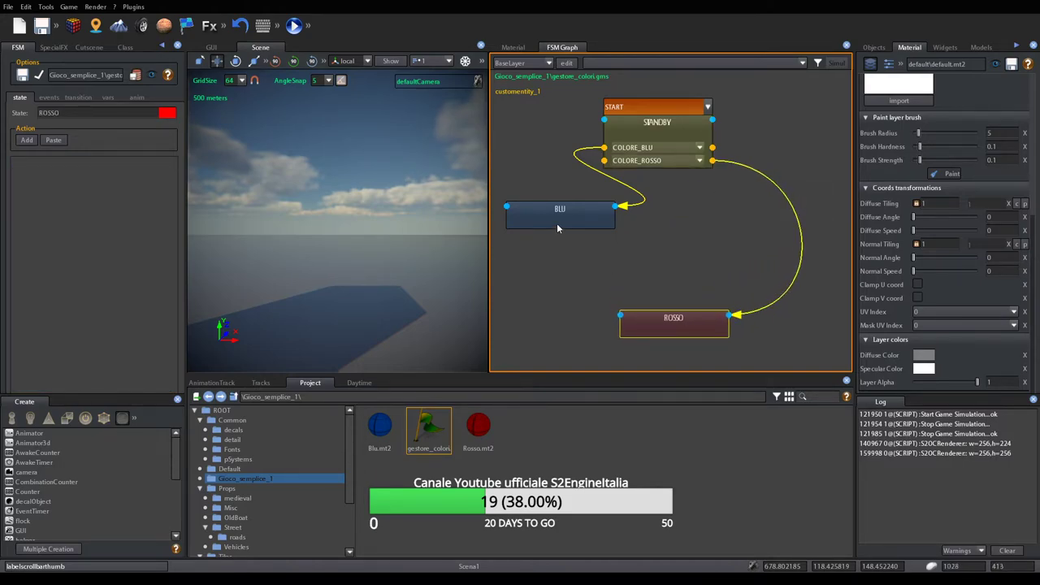
Reposition BLU and ROSSO on opposite sides below STANDBY so both transition links read clearly
drag(557, 229, 605, 233)
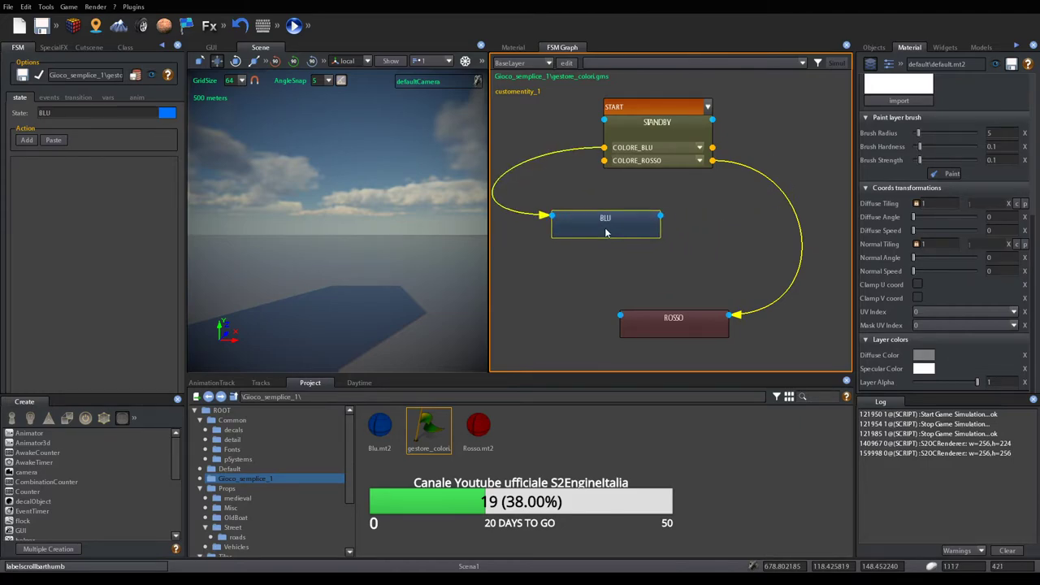
drag(682, 323, 773, 289)
drag(642, 226, 627, 226)
drag(768, 281, 776, 242)
drag(601, 217, 572, 240)
drag(762, 257, 766, 255)
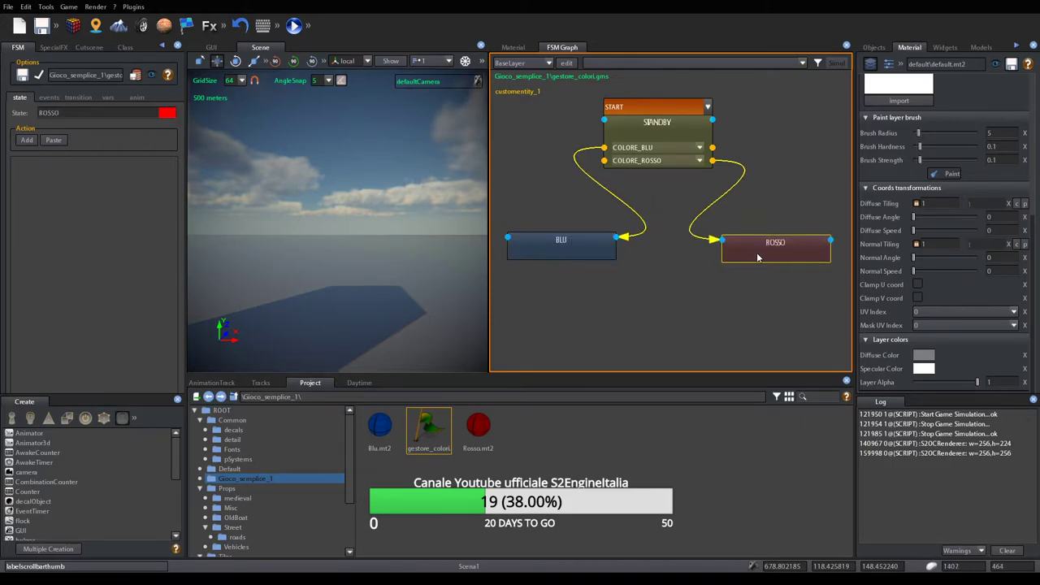
click(536, 241)
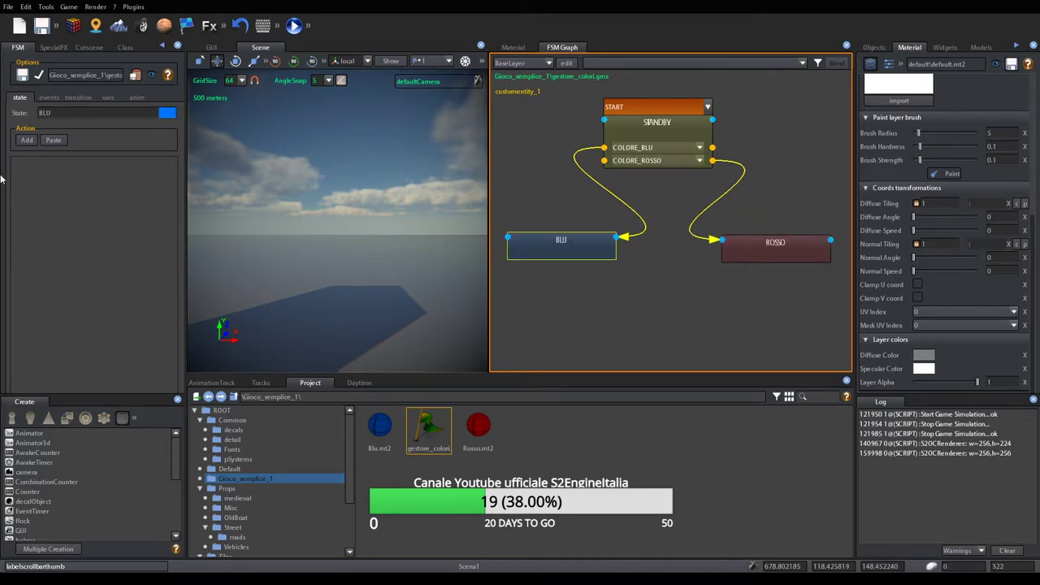
click(27, 140)
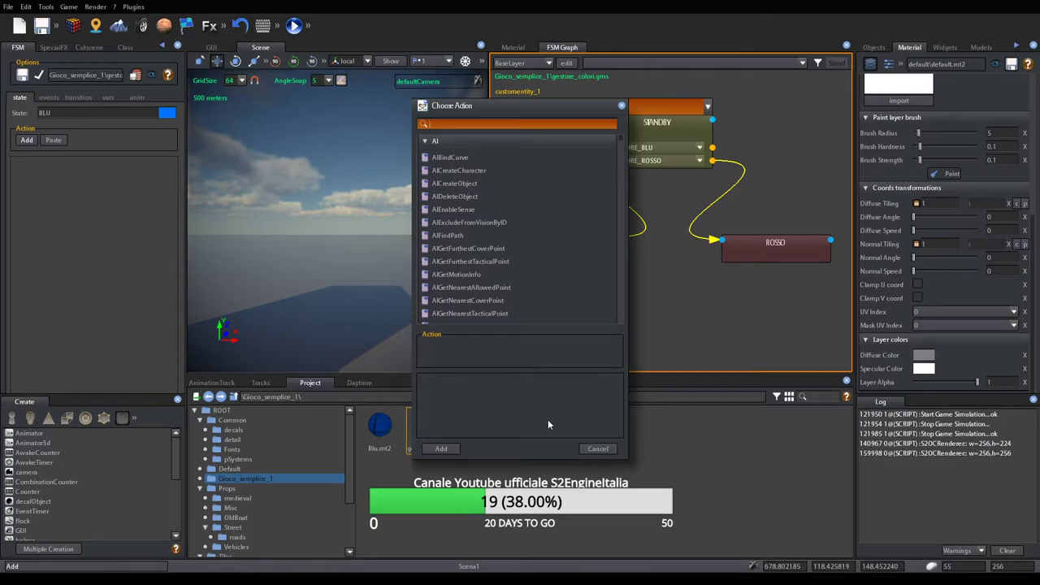
click(598, 448)
Bring the cube into the scene view, enlarge that view, and stack BLU above ROSSO within the narrowed FSM Graph
mouse_move(344, 318)
right_down()
mouse_move(322, 305)
mouse_move(347, 309)
mouse_move(328, 314)
right_up()
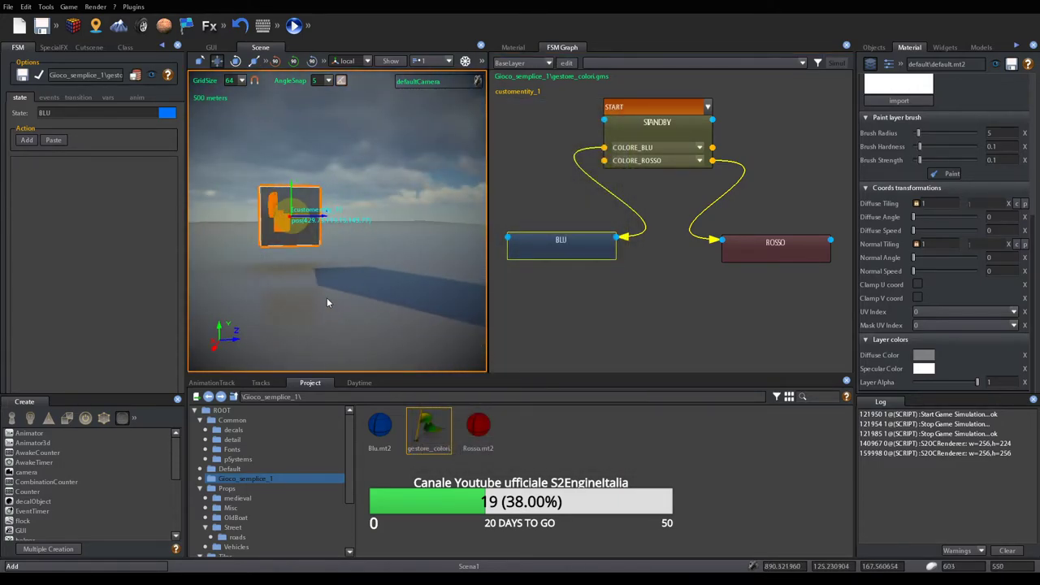
drag(489, 221, 567, 220)
scroll(678, 294, down, 3)
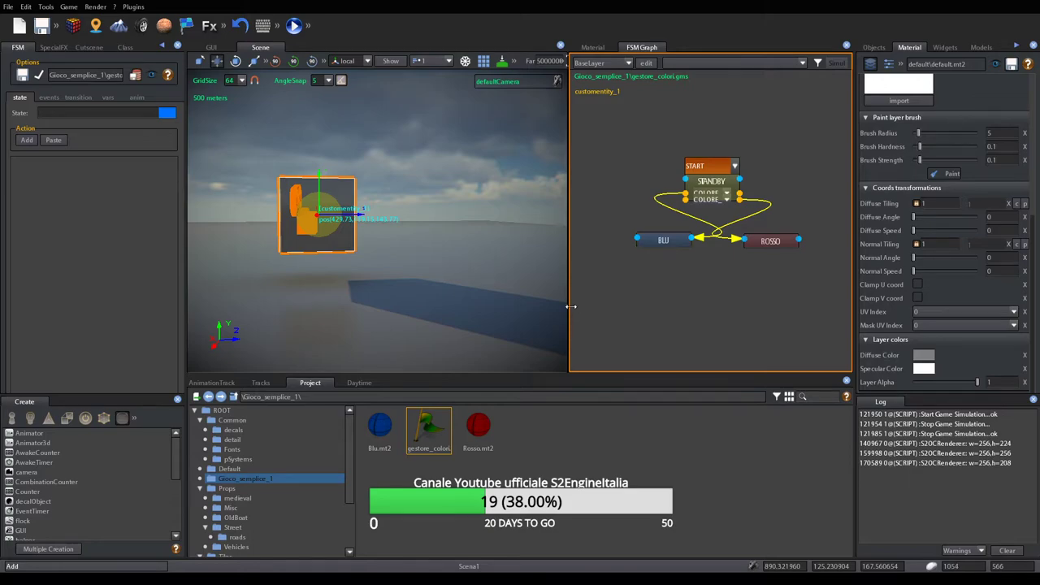
drag(571, 306, 608, 302)
drag(705, 240, 677, 237)
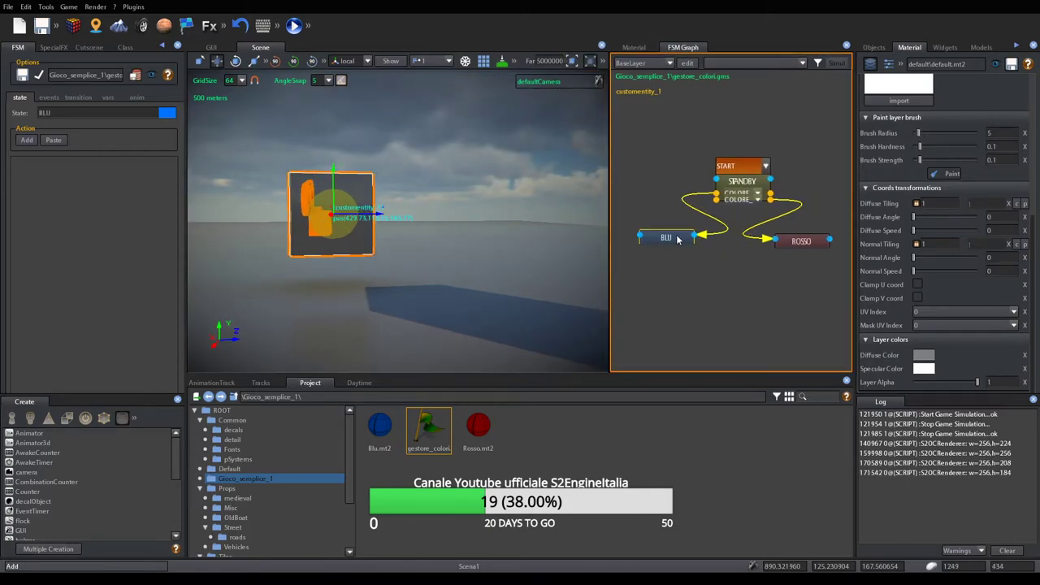
drag(787, 243, 738, 284)
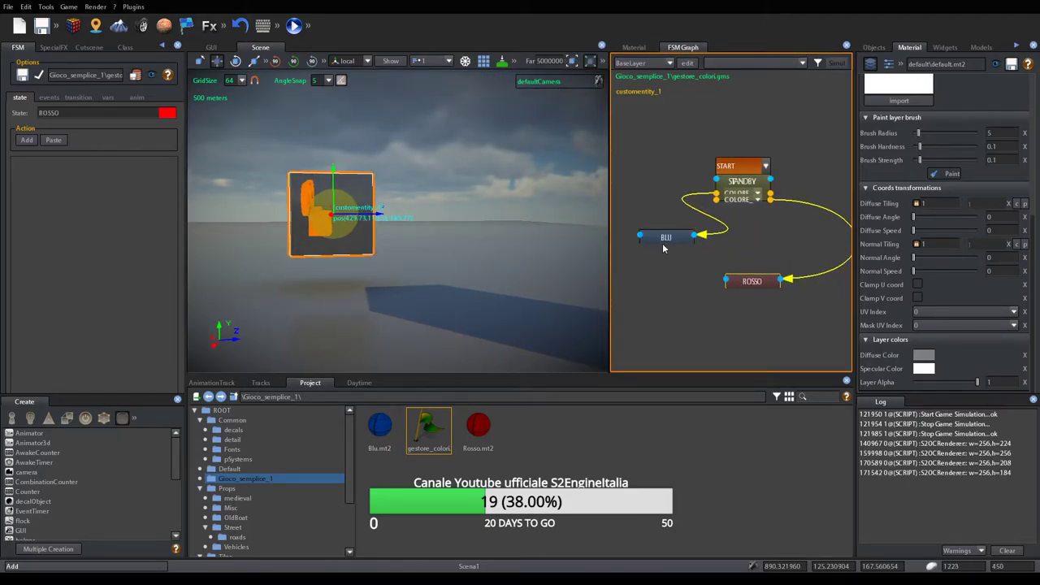
drag(674, 240, 729, 243)
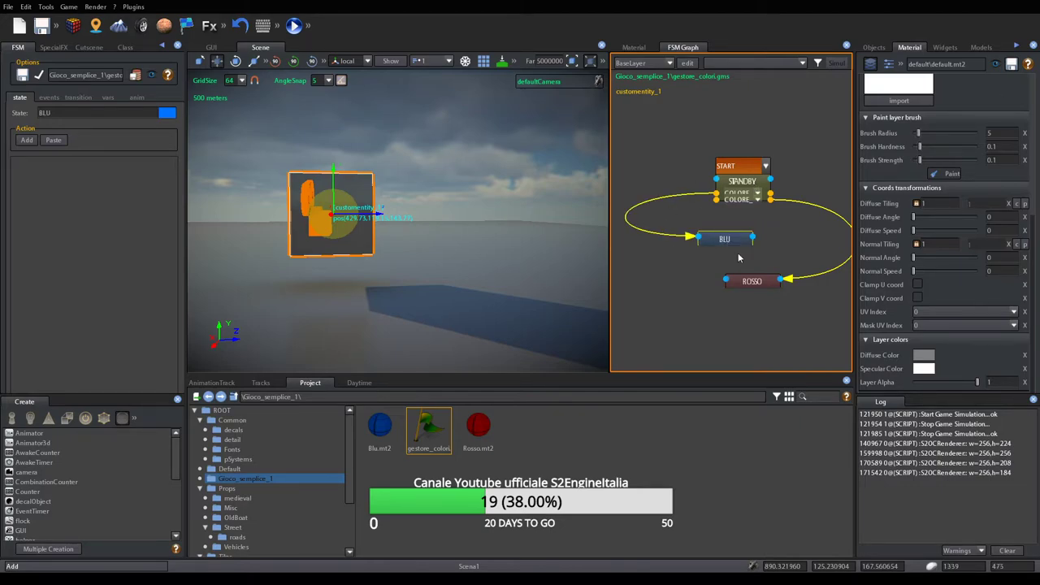
Run and stop the game simulation twice to check which colour state the machine enters each time
click(294, 26)
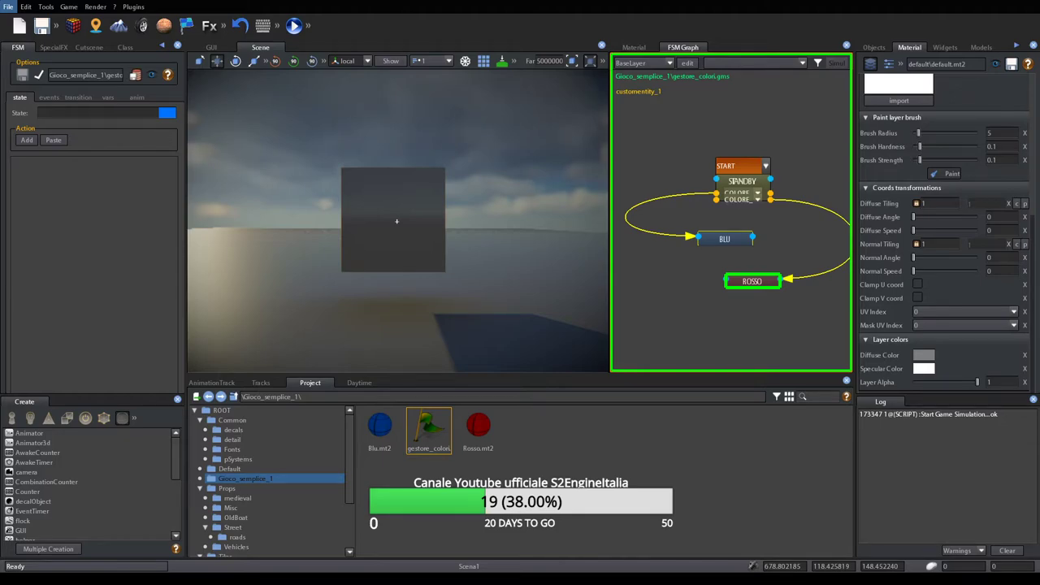
key(Escape)
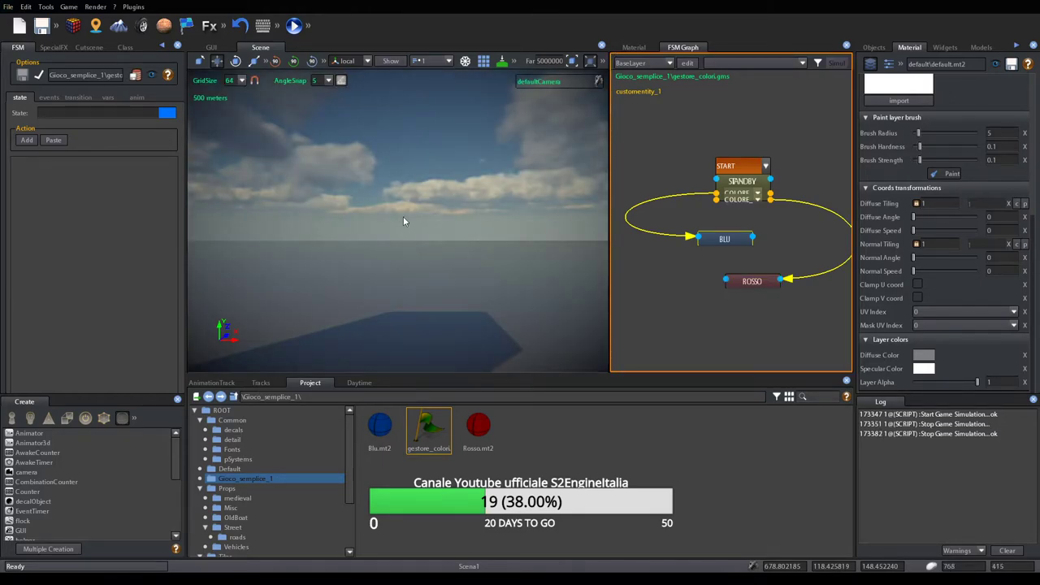
click(294, 26)
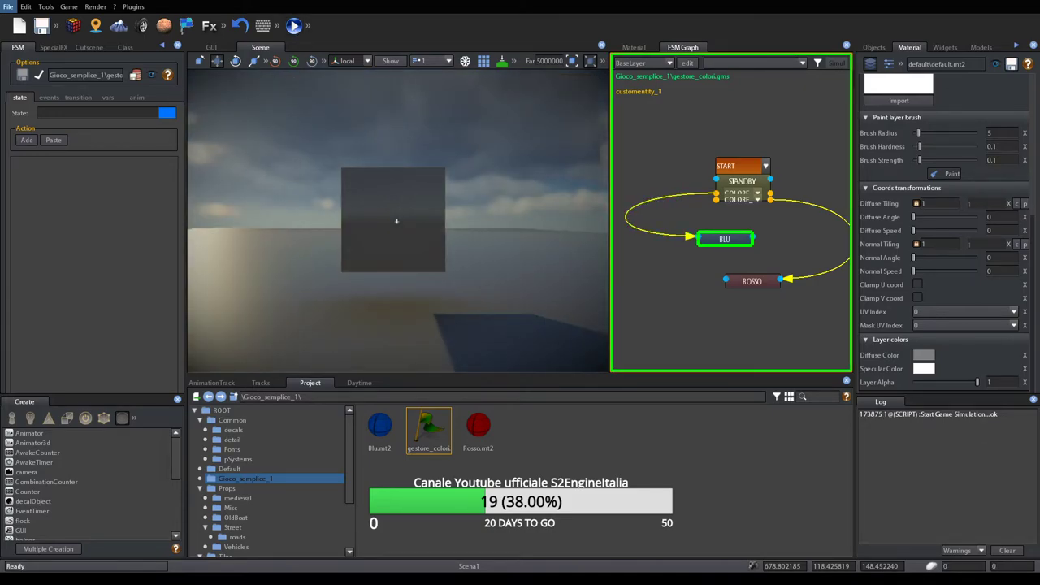
key(Escape)
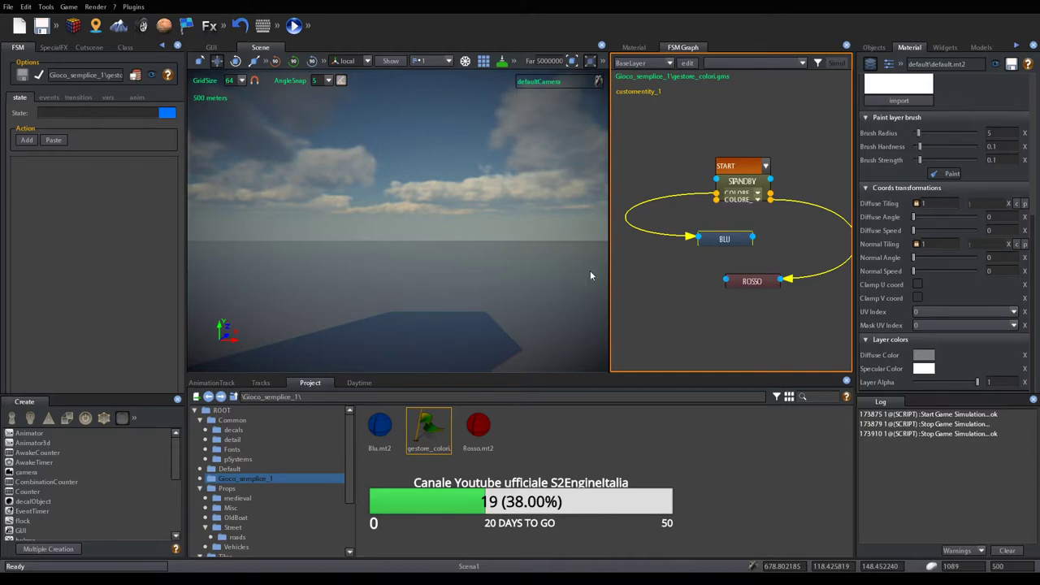
Spread the BLU and ROSSO states symmetrically below STANDBY at the same height, and bring the cube back into the scene view
drag(729, 242, 686, 247)
drag(756, 281, 780, 268)
click(683, 248)
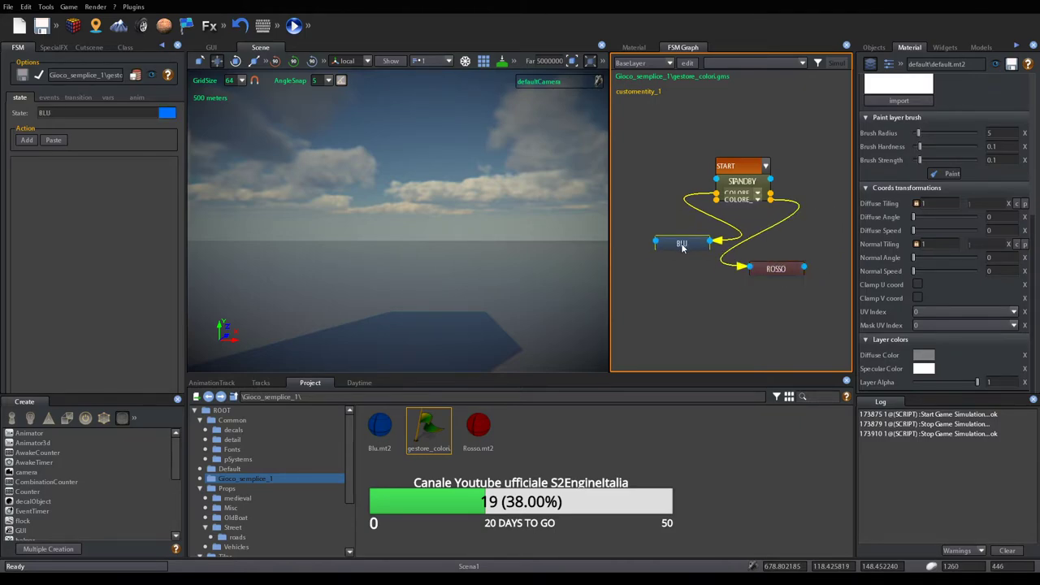
drag(683, 248, 676, 262)
drag(780, 270, 805, 264)
click(430, 258)
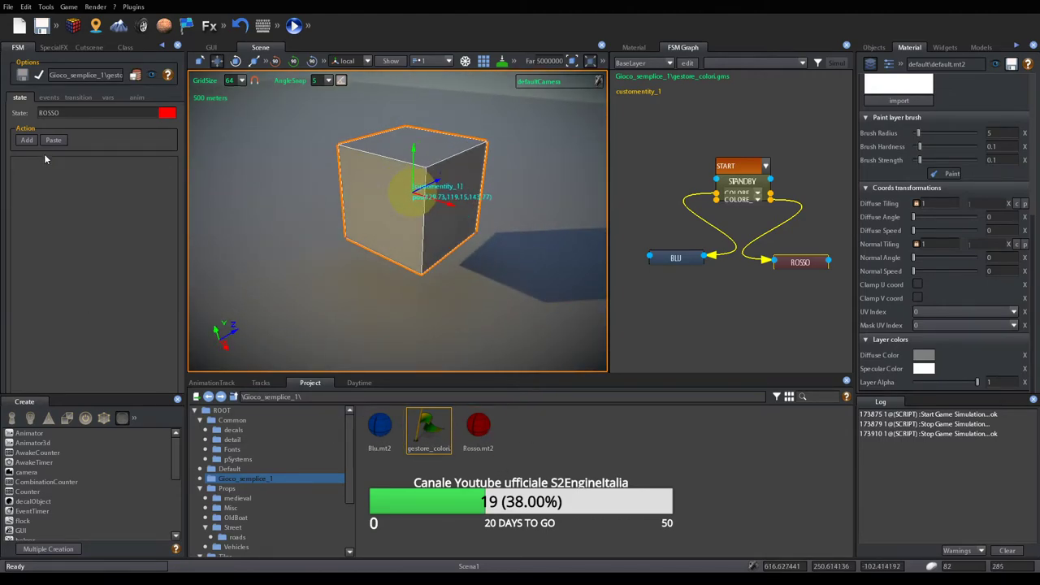
drag(812, 261, 814, 256)
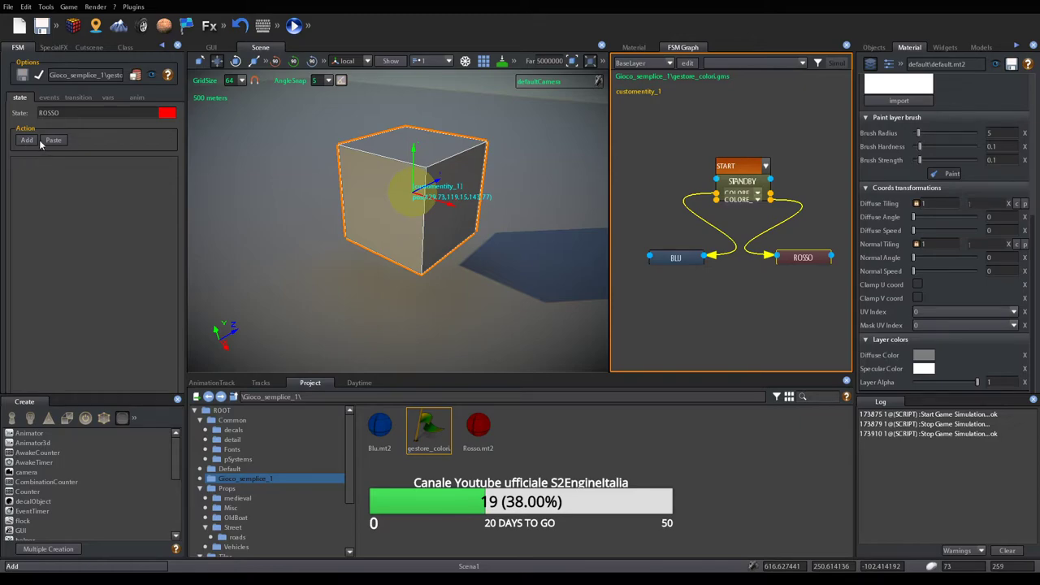
Find the ChangeObjectMaterial action by searching for "material" and add it to the ROSSO state
click(34, 141)
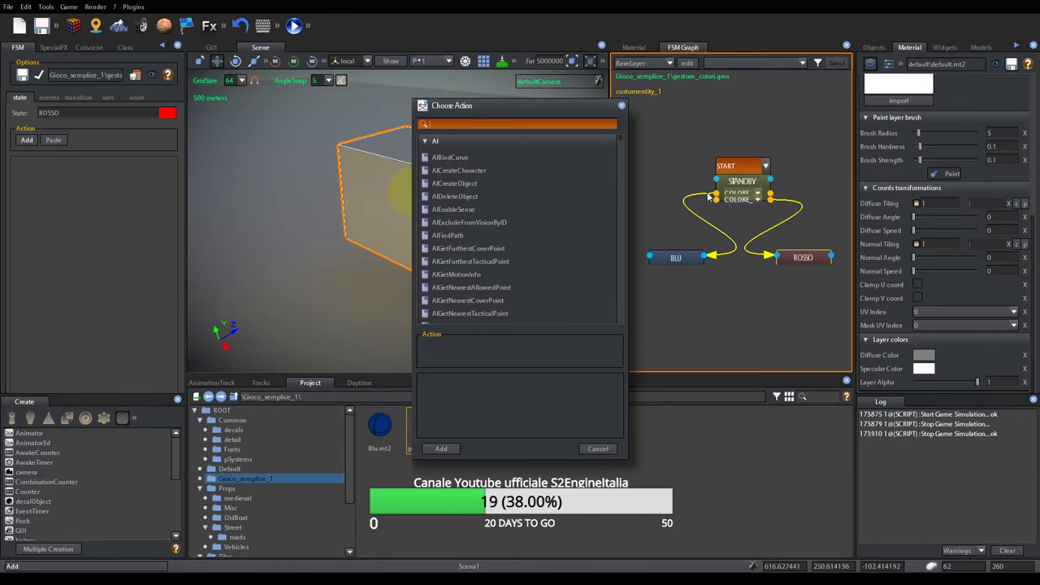
text(material)
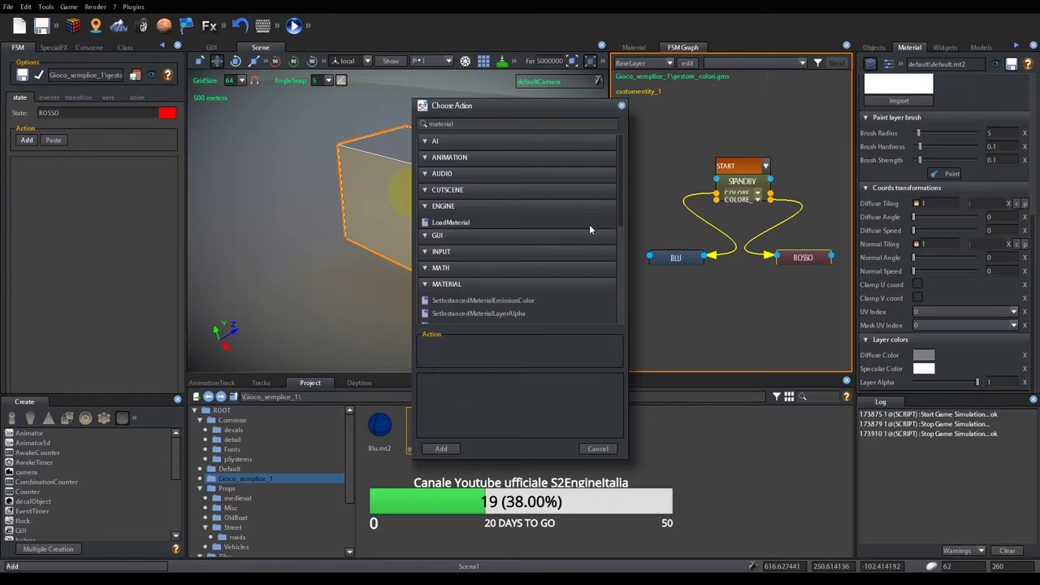
scroll(531, 241, down, 5)
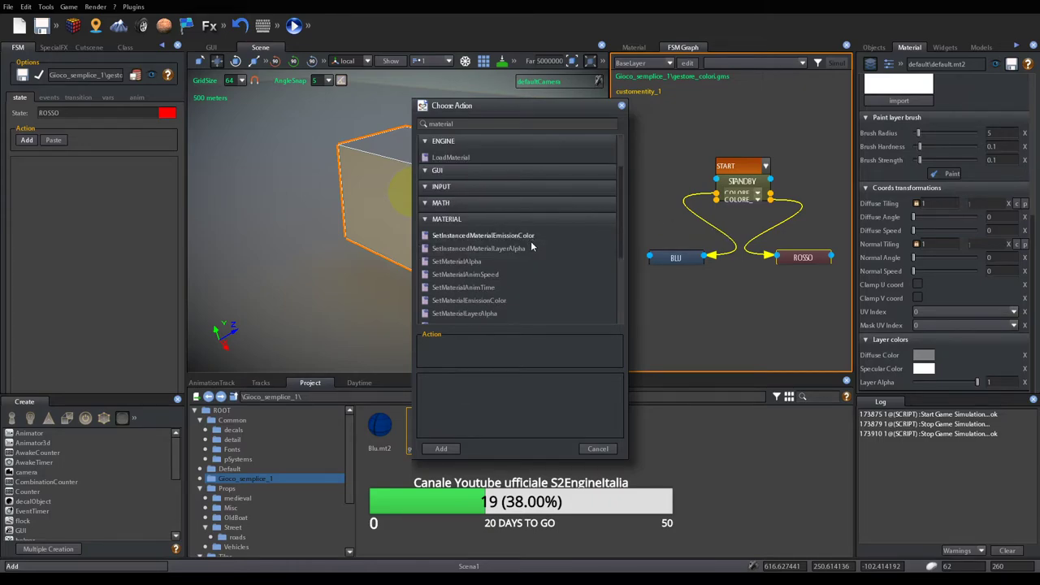
scroll(533, 262, up, 5)
scroll(535, 264, down, 5)
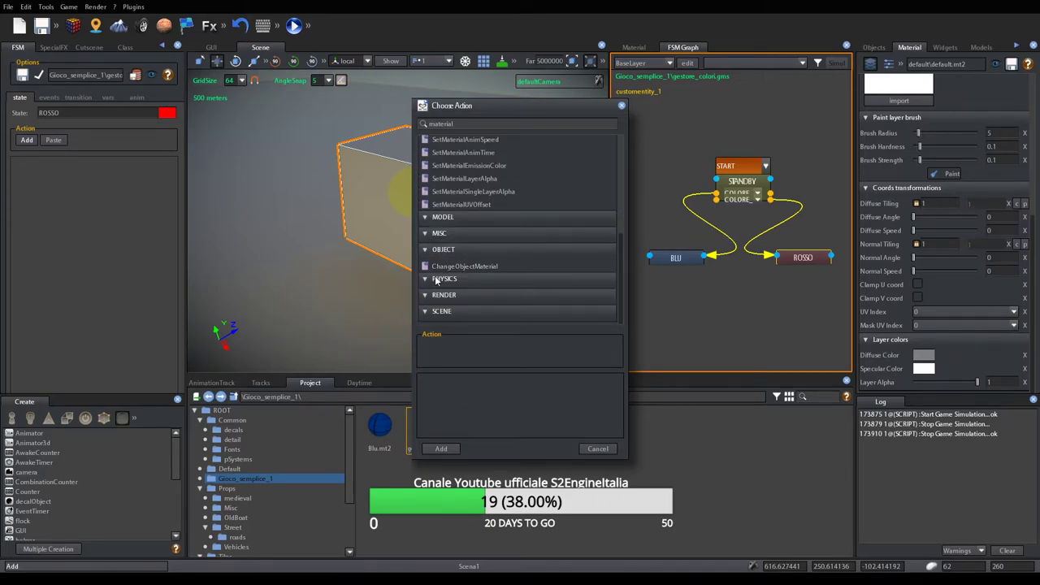
scroll(483, 158, up, 5)
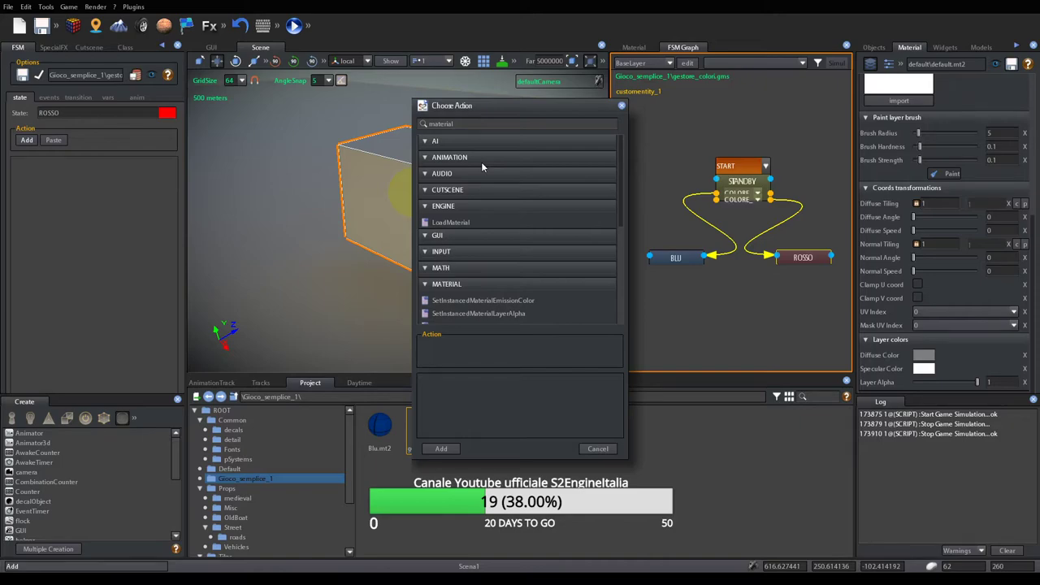
click(482, 123)
scroll(492, 208, down, 5)
click(464, 267)
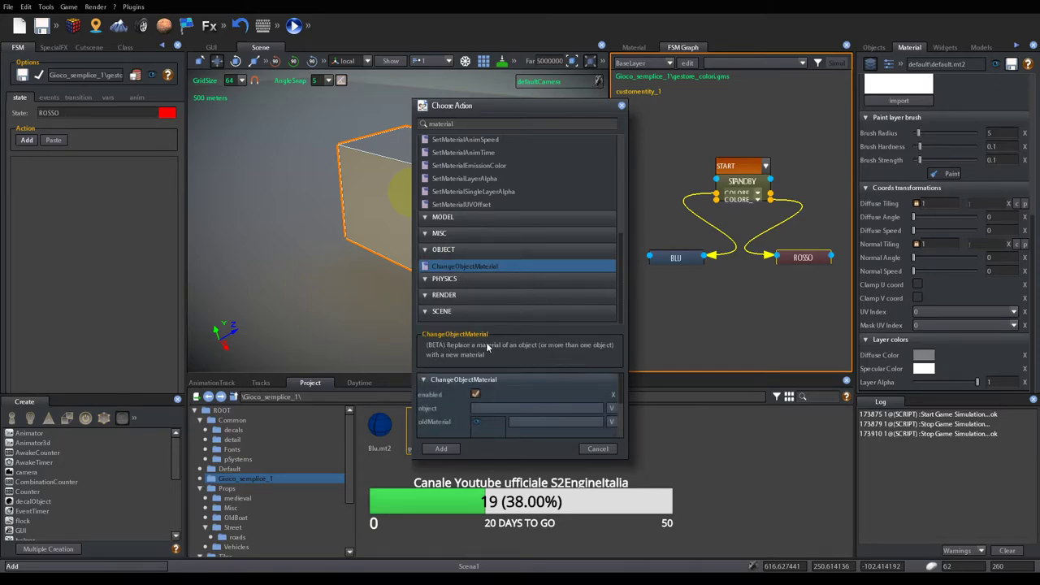
click(439, 449)
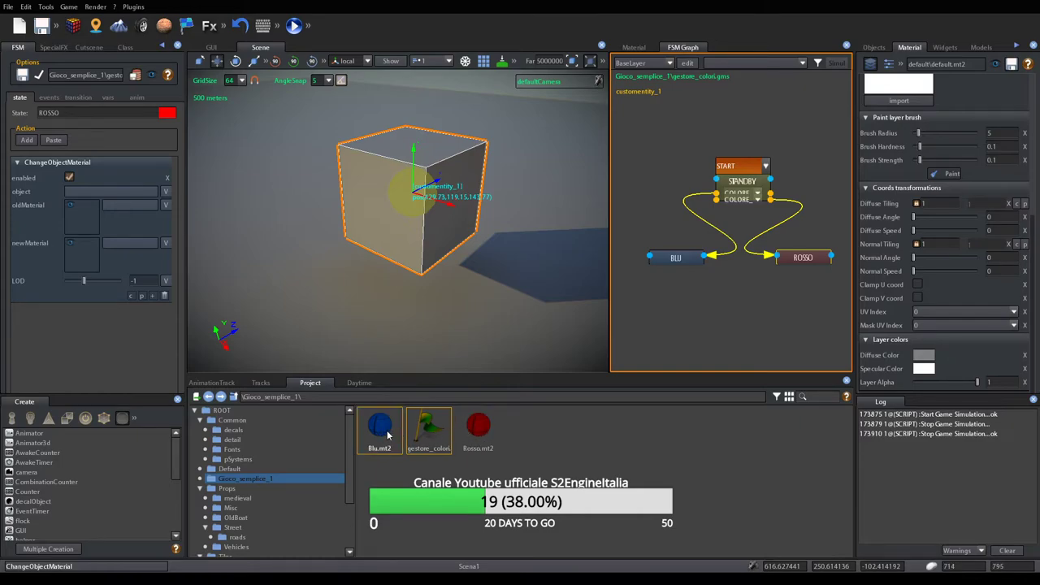
Assign the Blu.mt2 material to the cube in its class properties
drag(380, 426, 377, 198)
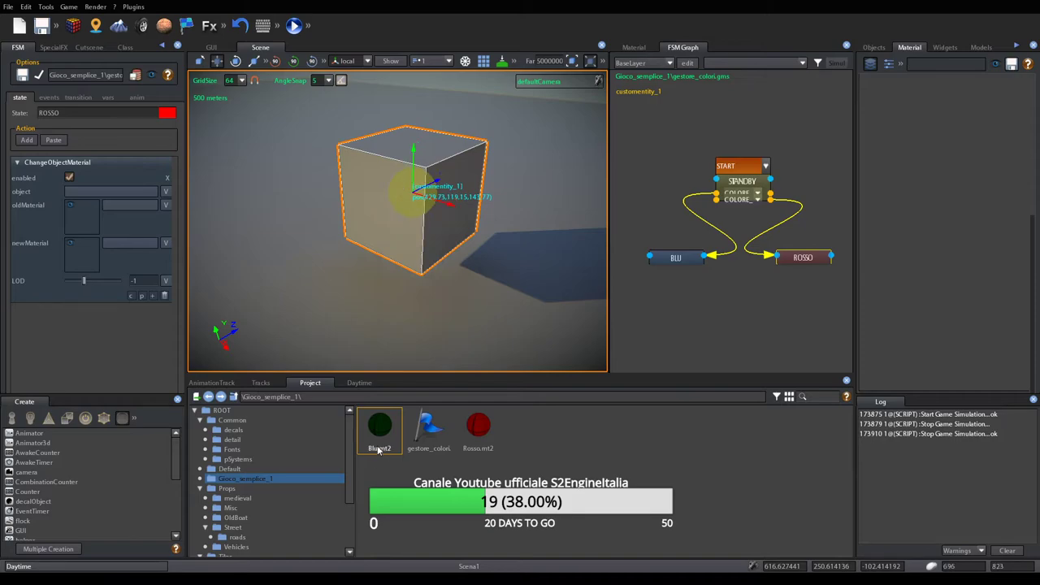
click(404, 242)
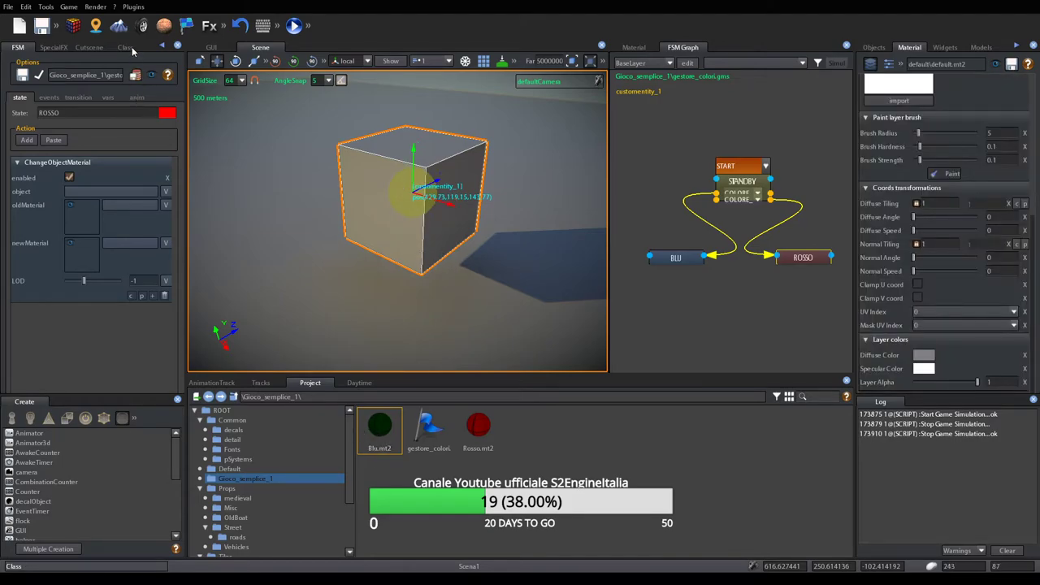
scroll(112, 274, down, 5)
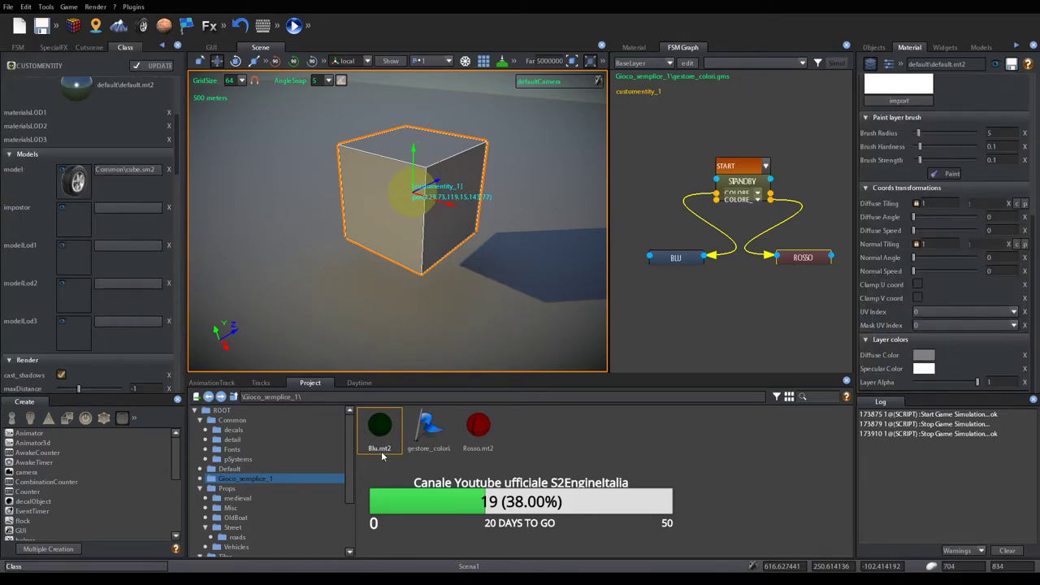
scroll(68, 229, up, 2)
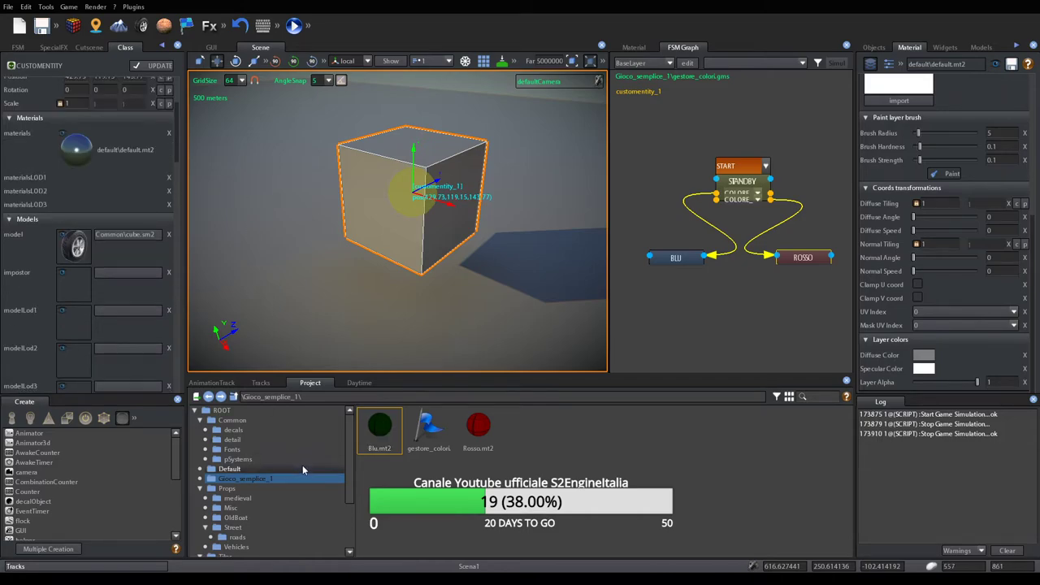
drag(380, 426, 88, 164)
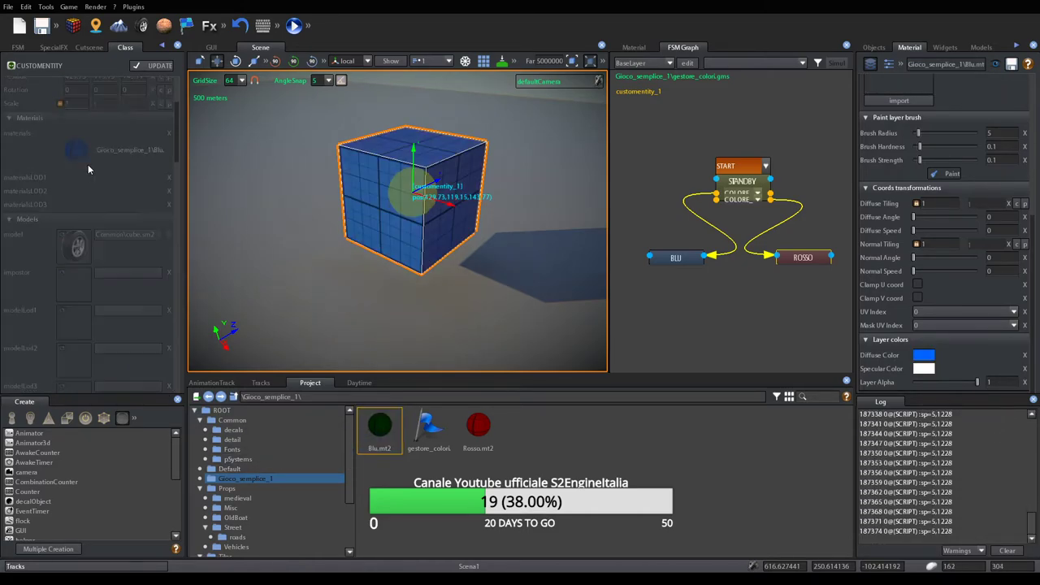
In ROSSO's ChangeObjectMaterial action, set the old material to Blu.mt2 and the new material to Rosso.mt2
click(23, 46)
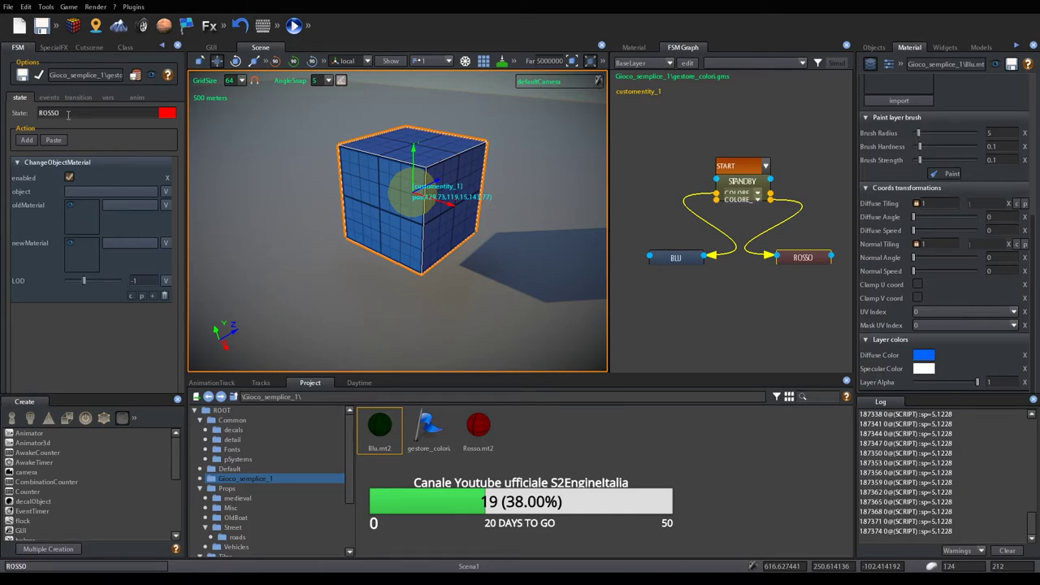
drag(375, 432, 80, 226)
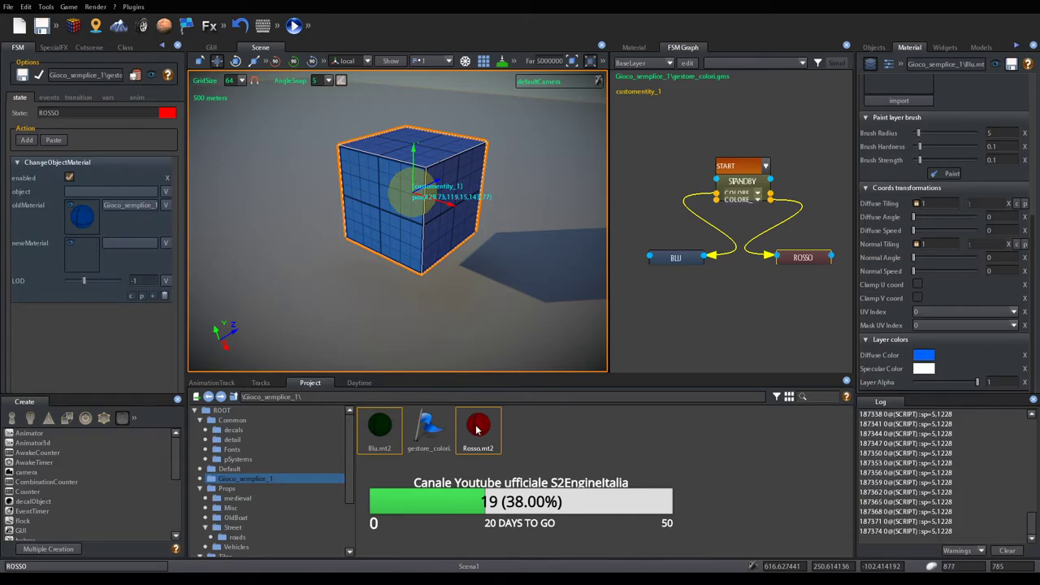
drag(478, 427, 73, 252)
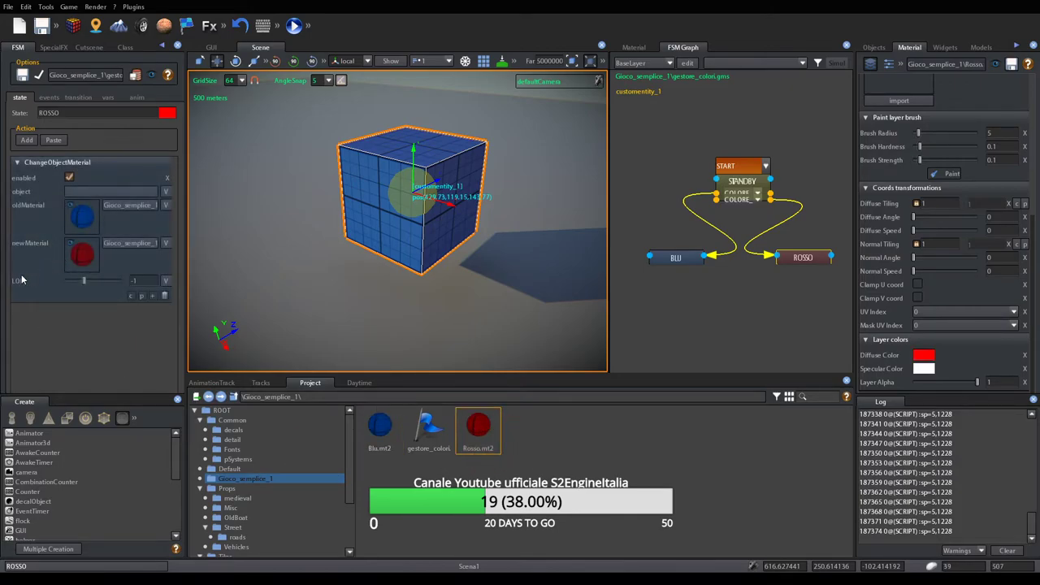
Choose customentity_1 as the object of ROSSO's ChangeObjectMaterial action, check the variable option for that field, and save the state machine
click(109, 193)
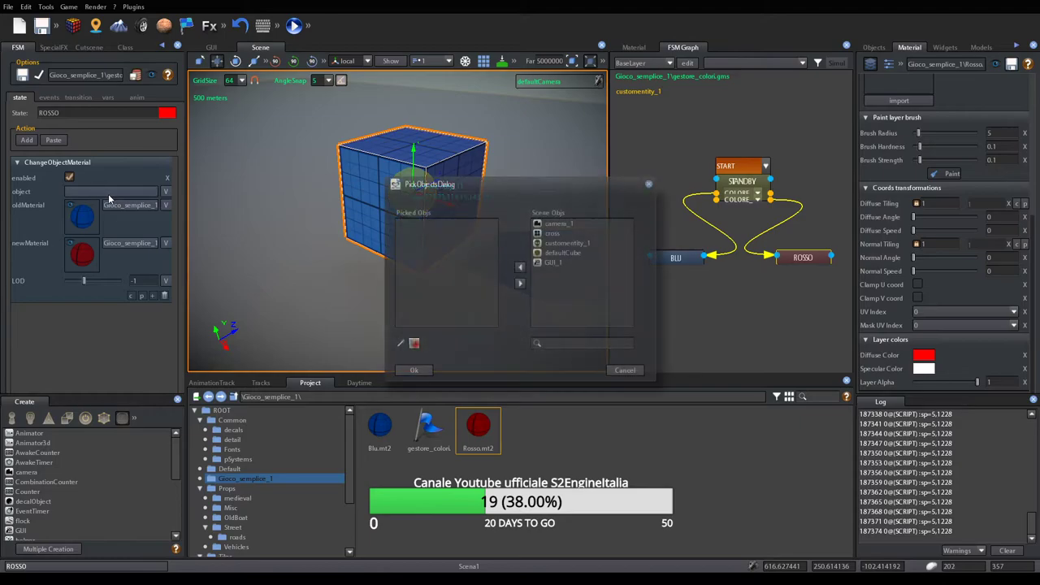
click(406, 343)
click(396, 233)
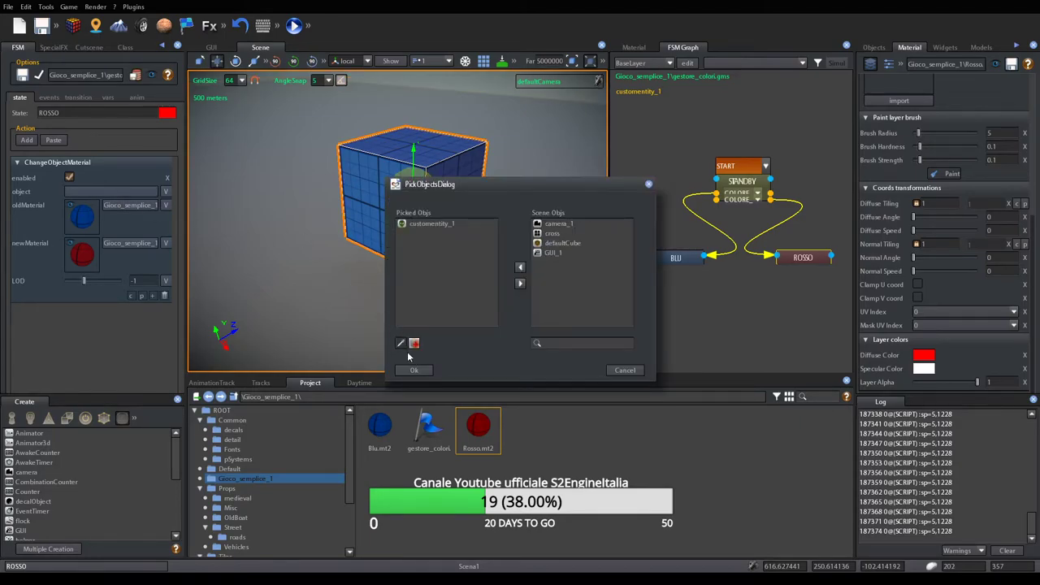
click(414, 370)
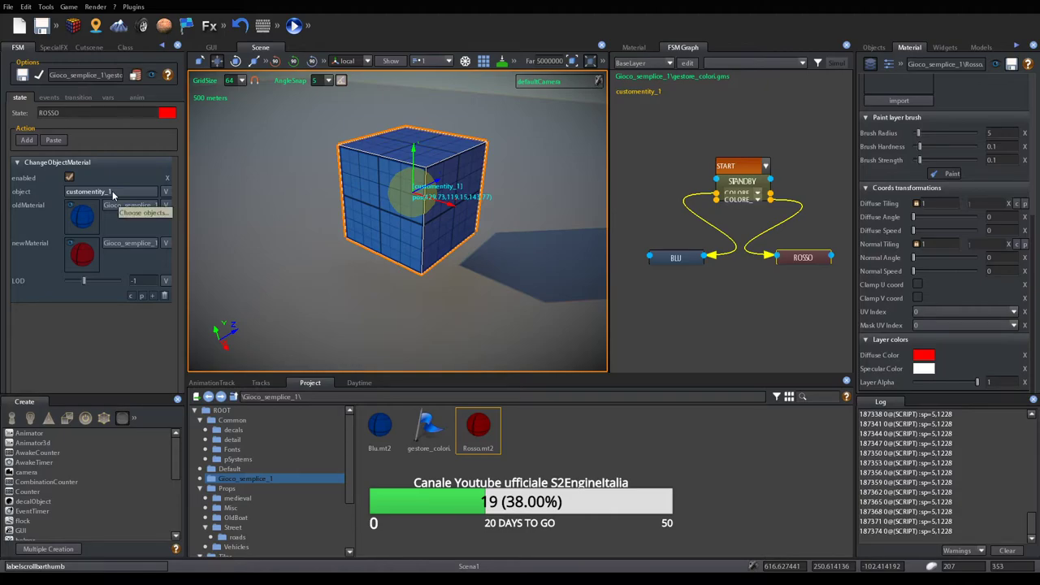
click(166, 191)
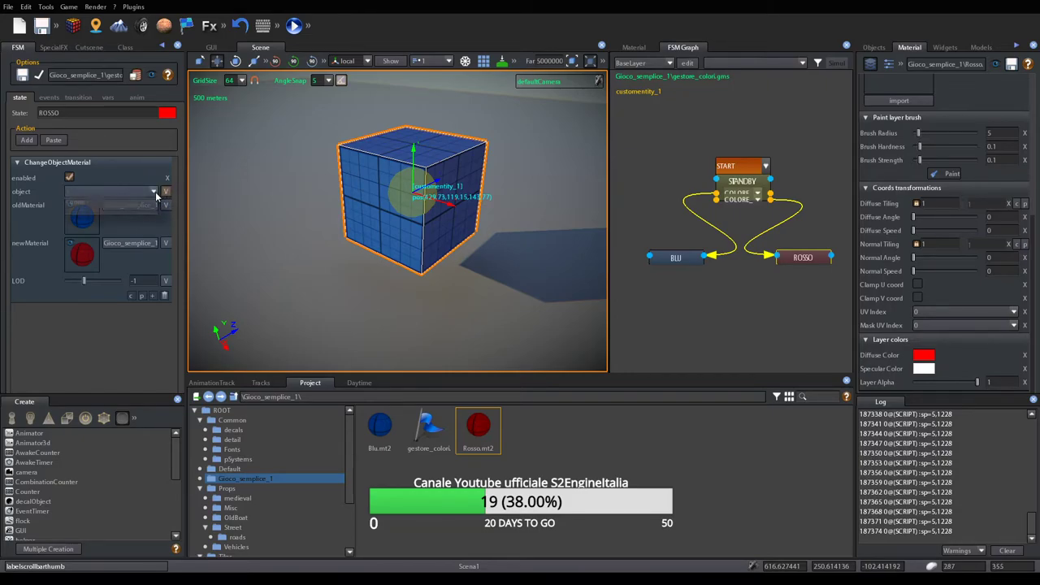
click(159, 192)
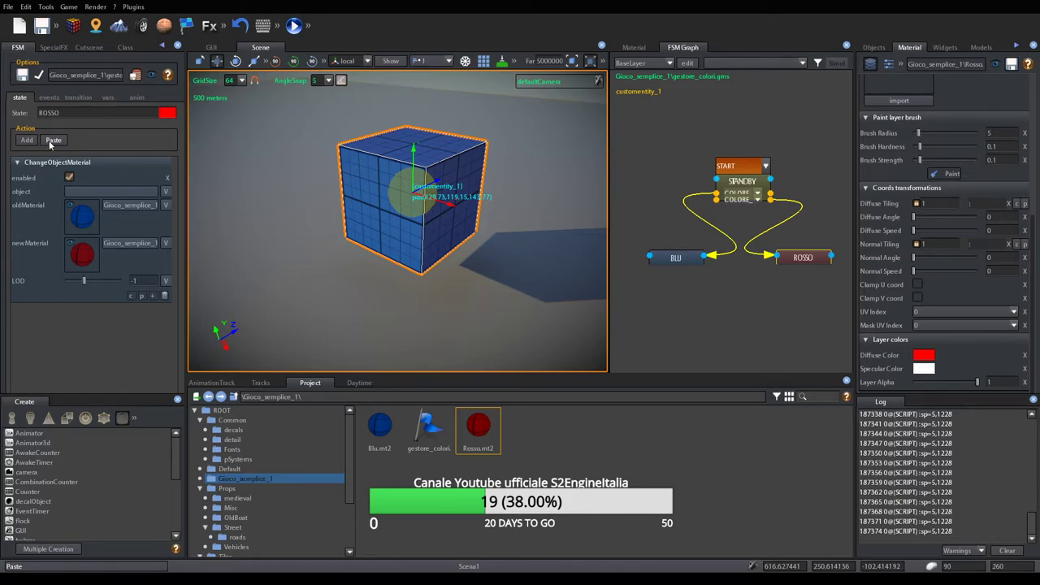
click(24, 75)
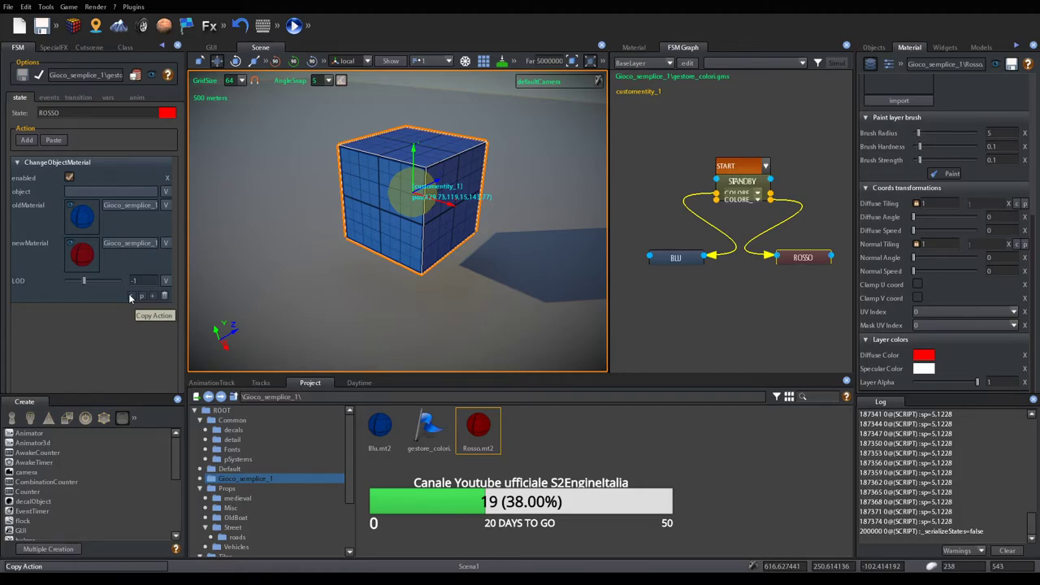
Copy ROSSO's ChangeObjectMaterial action into BLU with Rosso.mt2 as old material and Blu.mt2 as new material, and save the machine
click(687, 260)
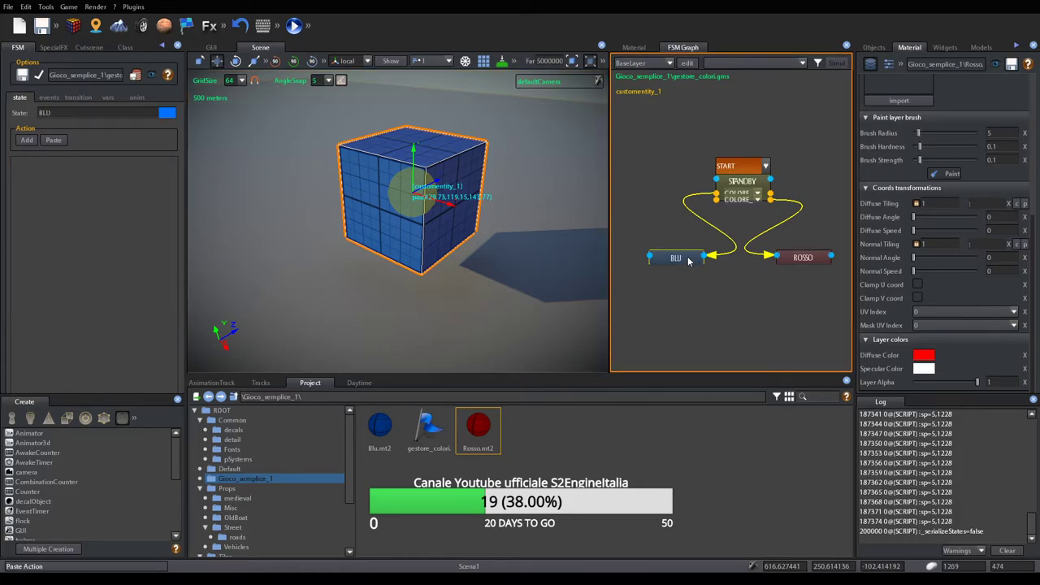
click(62, 141)
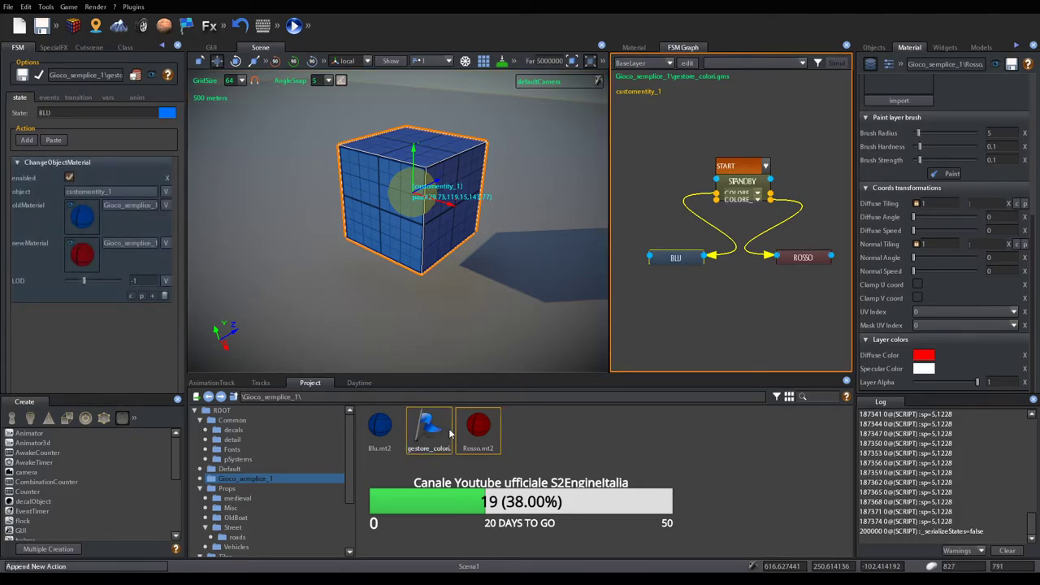
click(478, 427)
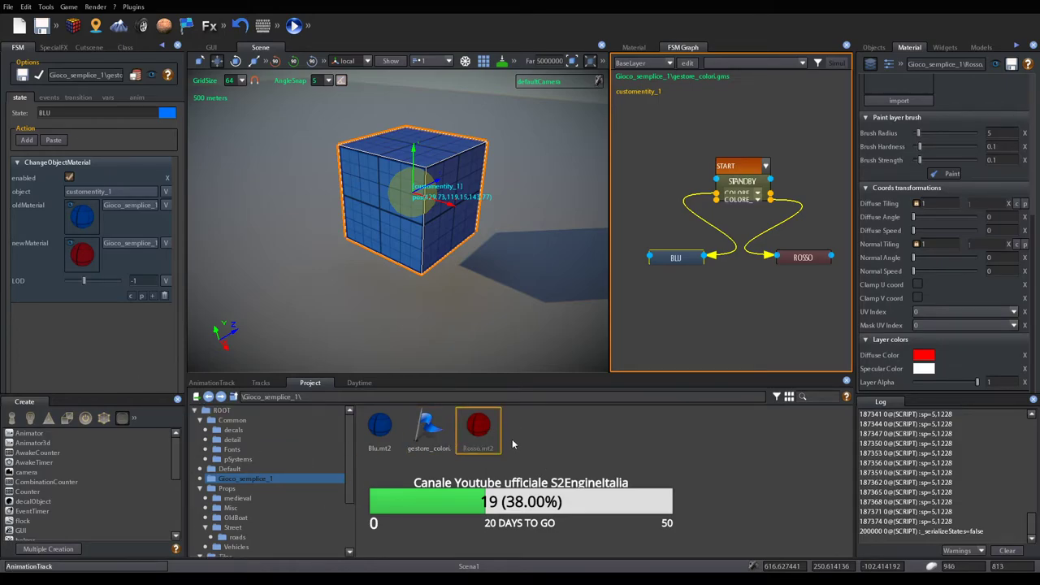
drag(484, 428, 81, 216)
drag(380, 428, 77, 255)
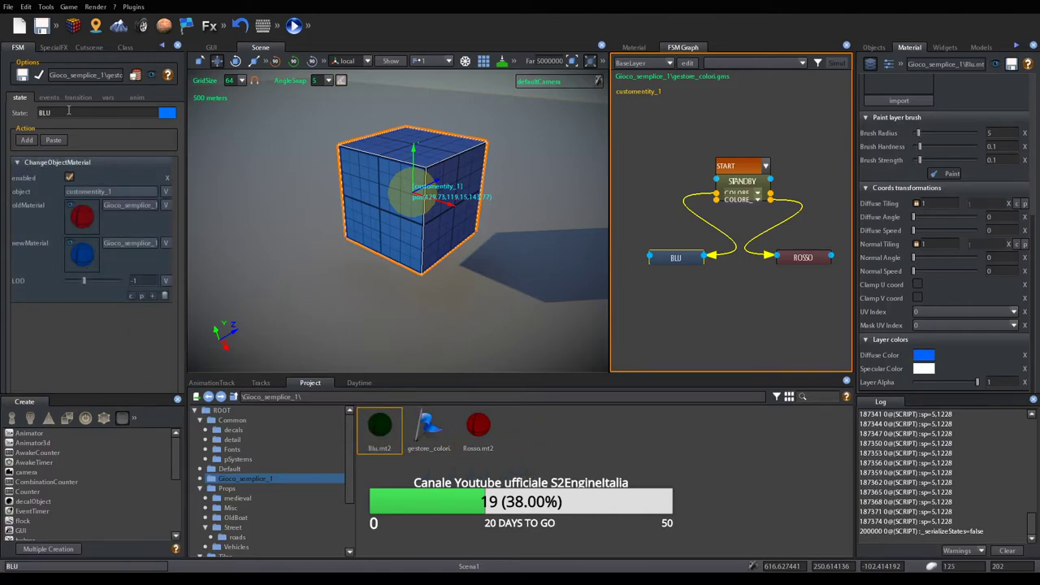
click(23, 75)
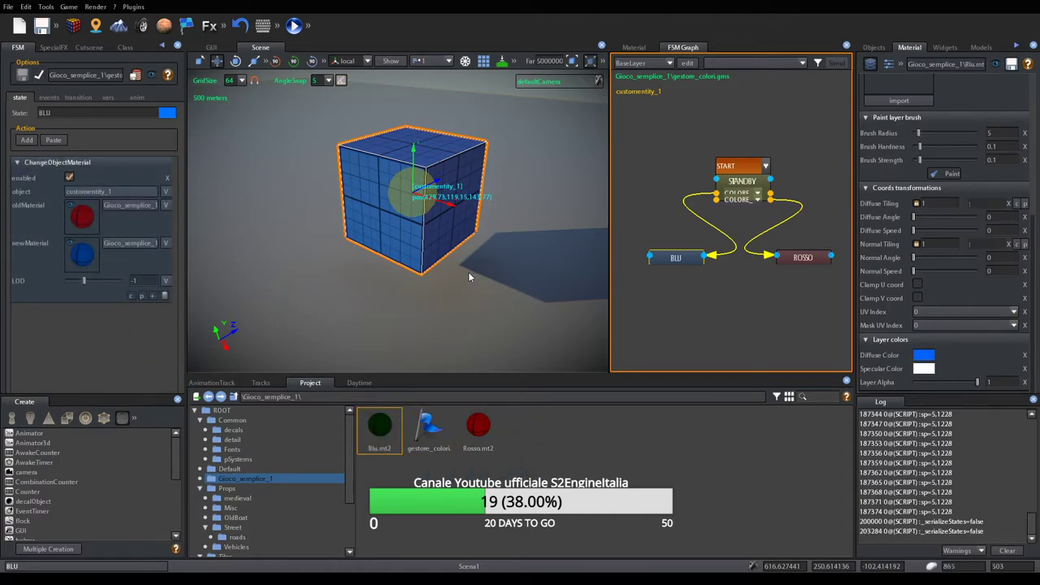
Run and stop the game simulation four times to check that the cube's material matches the active colour state
right_drag(451, 278, 454, 279)
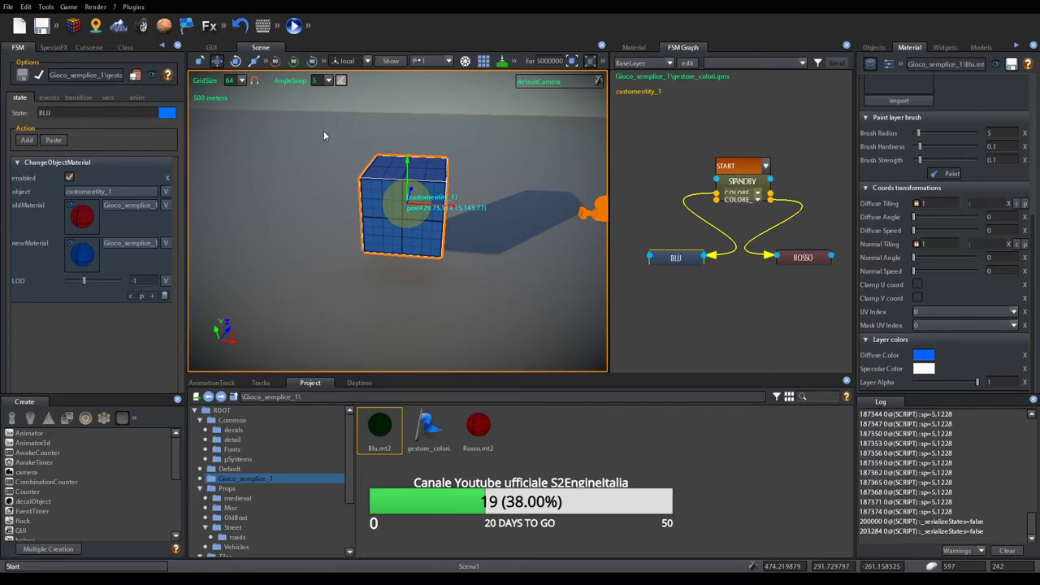
click(294, 26)
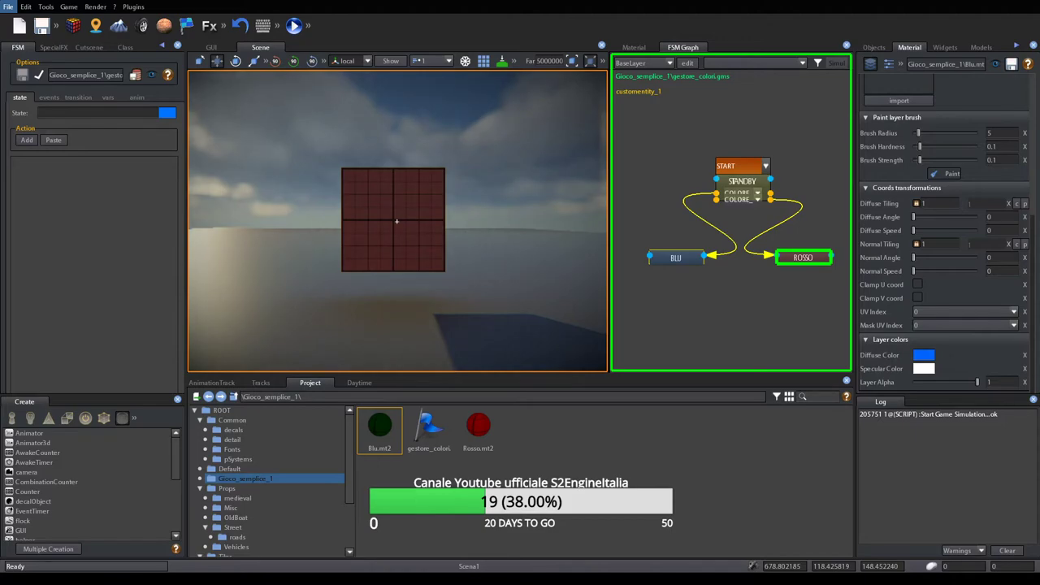
key(Escape)
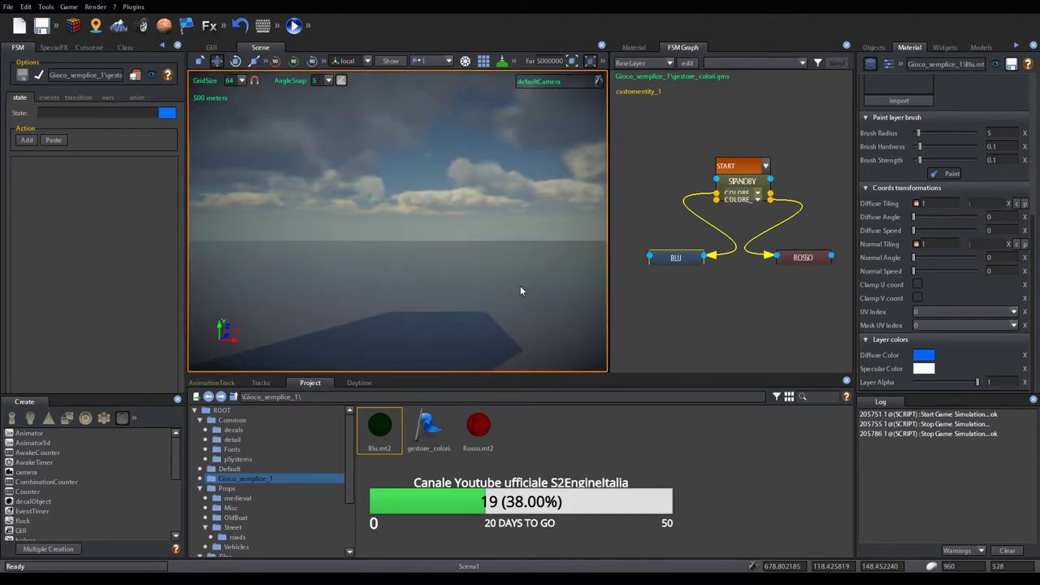
click(294, 26)
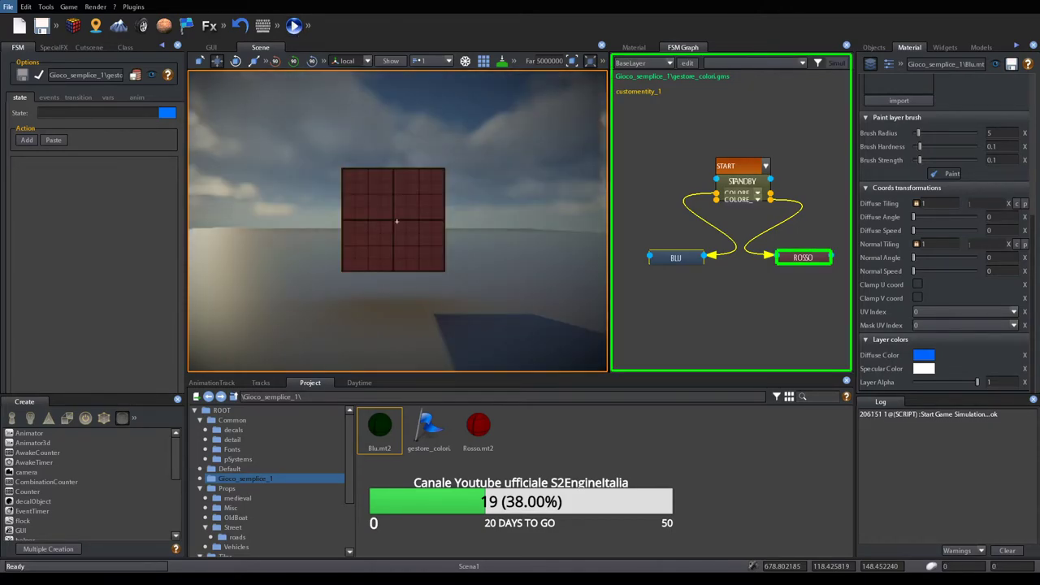
key(Escape)
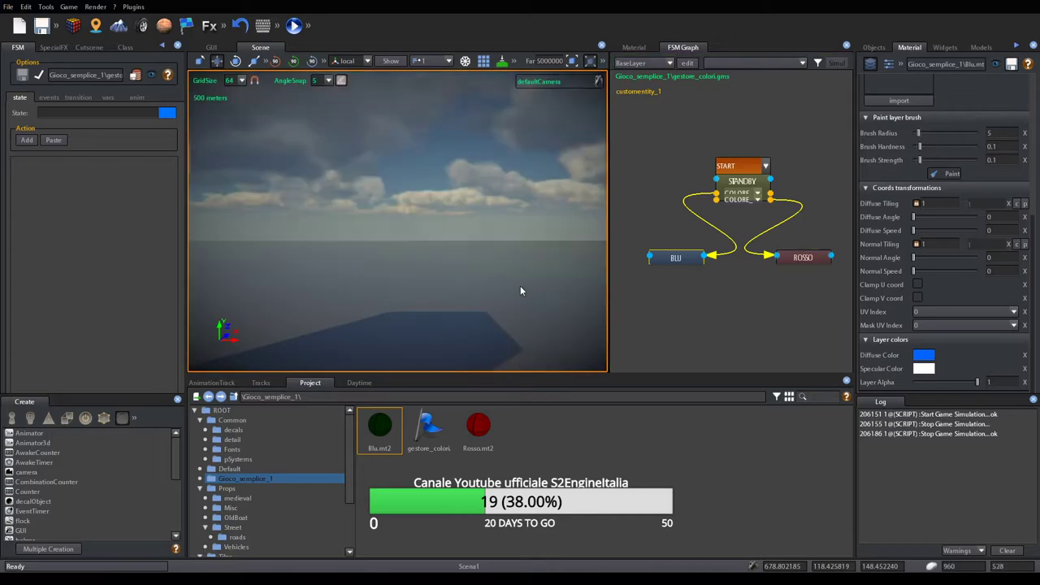
click(294, 26)
key(Escape)
click(294, 26)
key(Escape)
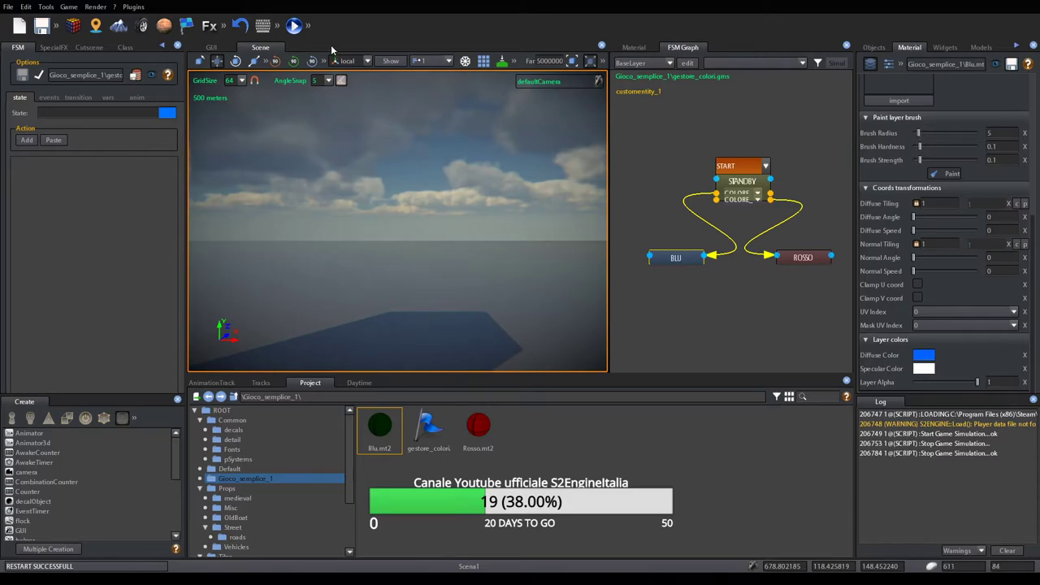
Run and stop the game simulation, check customentity_1's assigned material in its class properties, and return to the state machine settings
click(294, 26)
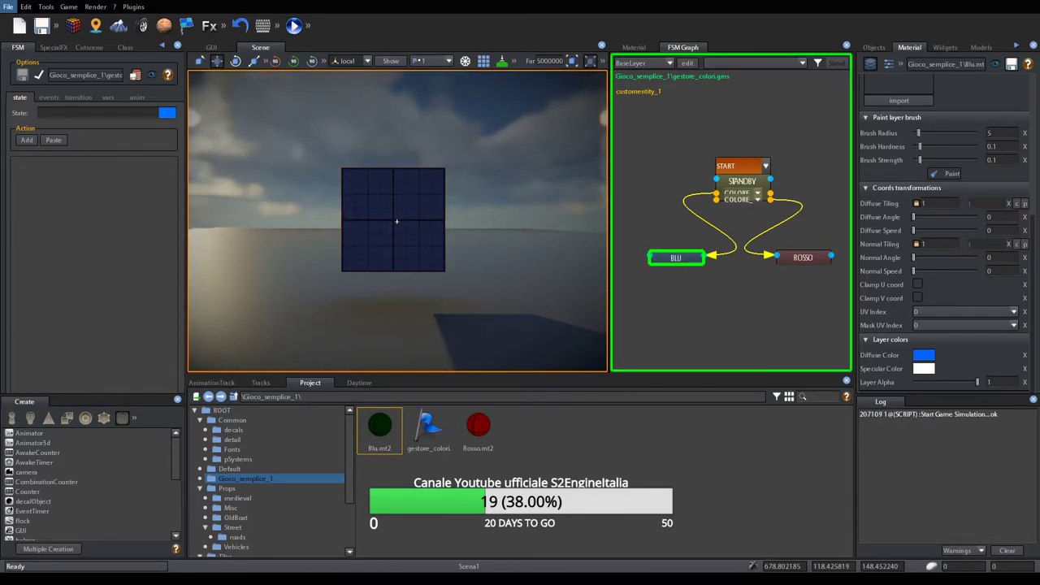
key(Escape)
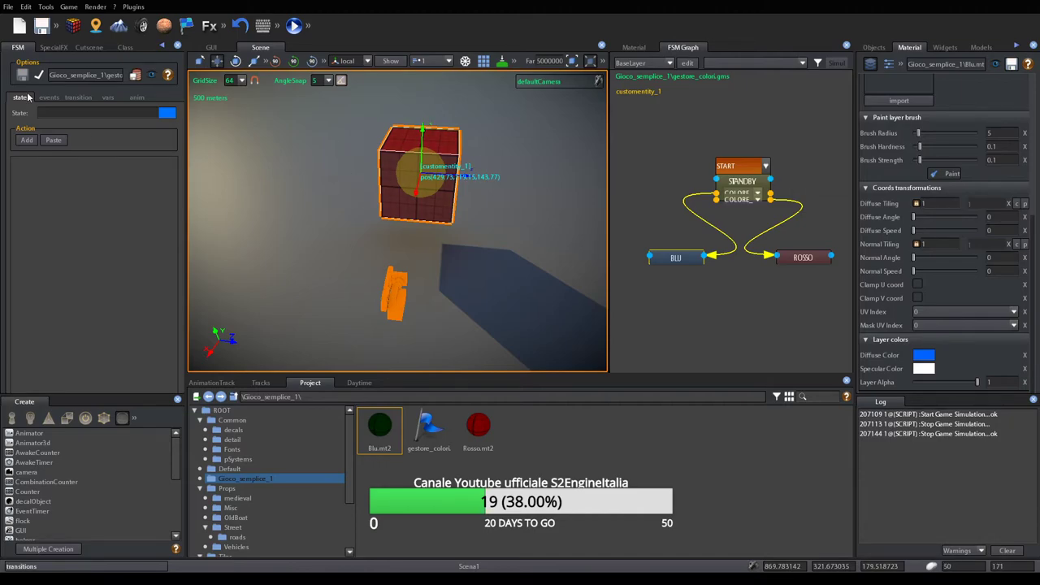
click(130, 50)
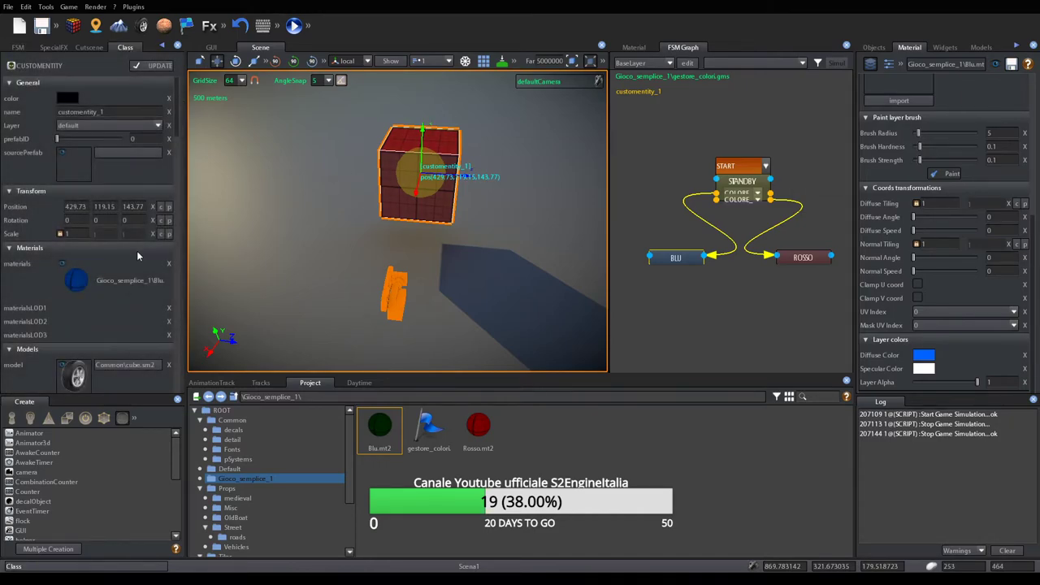
click(22, 48)
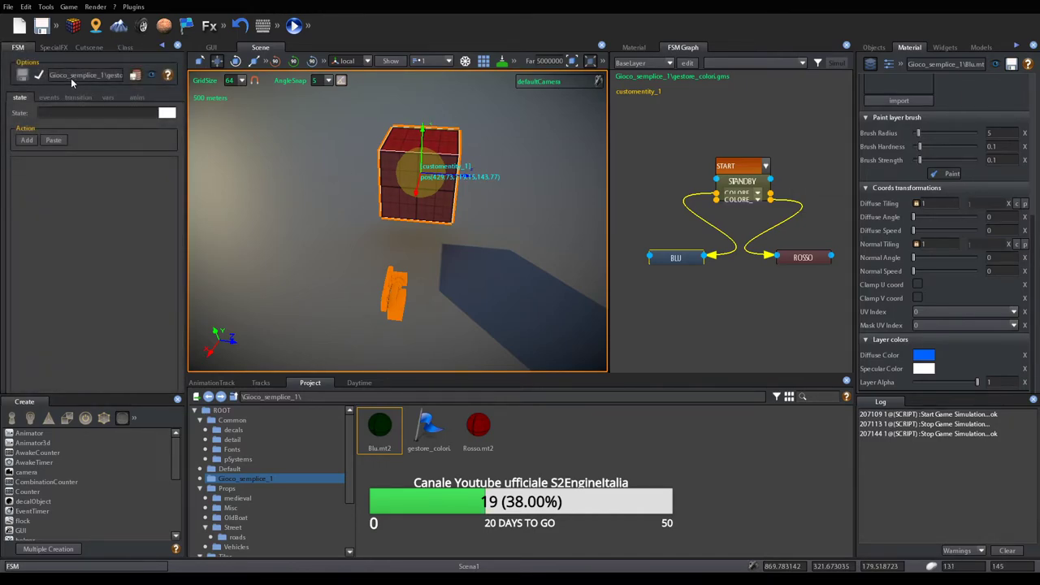
Move the STANDBY, BLU and ROSSO states higher in the graph, and run and stop the game simulation once more
click(740, 182)
drag(740, 182, 737, 157)
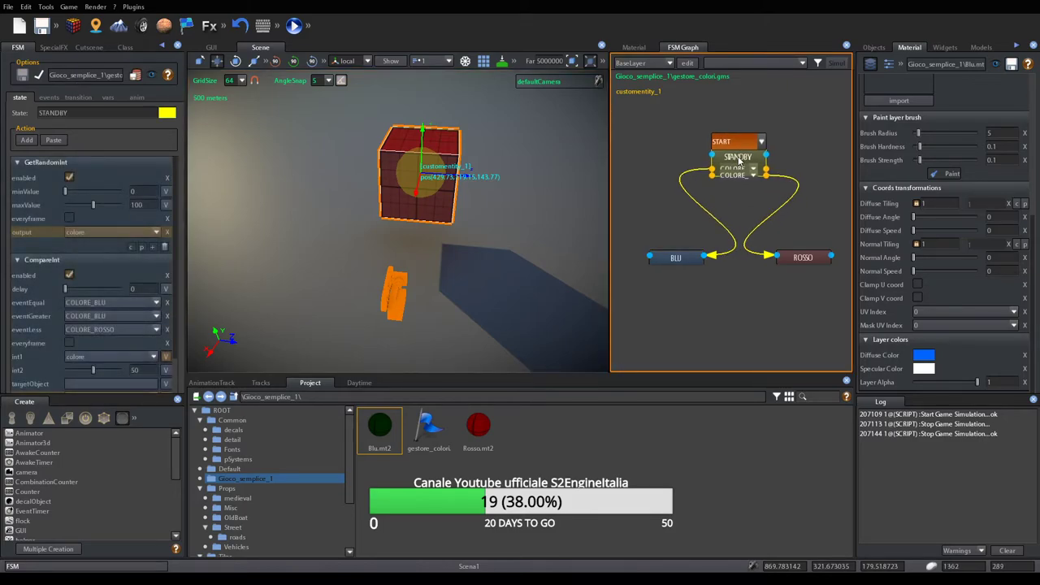
drag(688, 257, 662, 237)
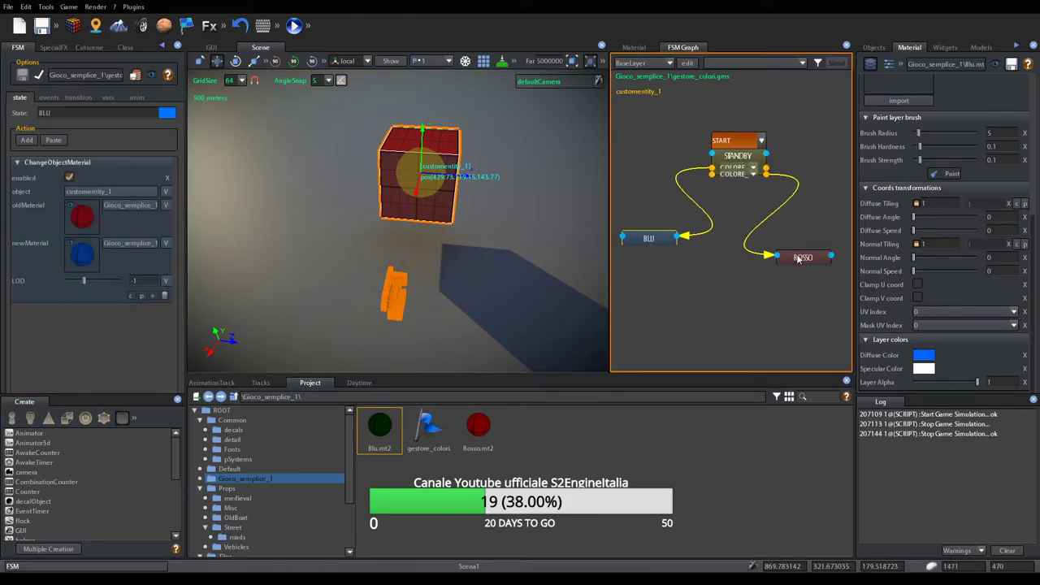
drag(799, 261, 803, 240)
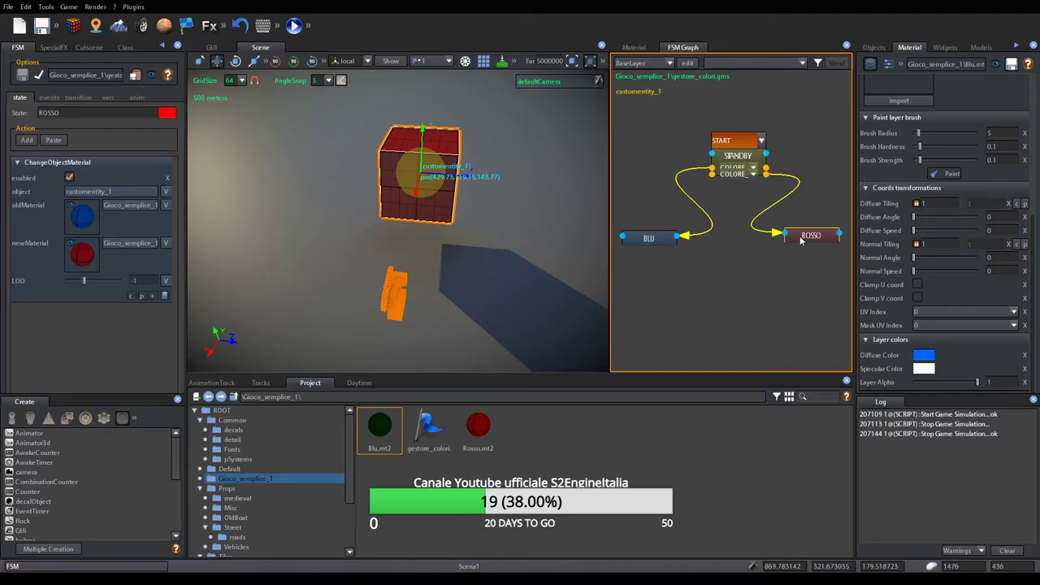
drag(657, 244, 660, 239)
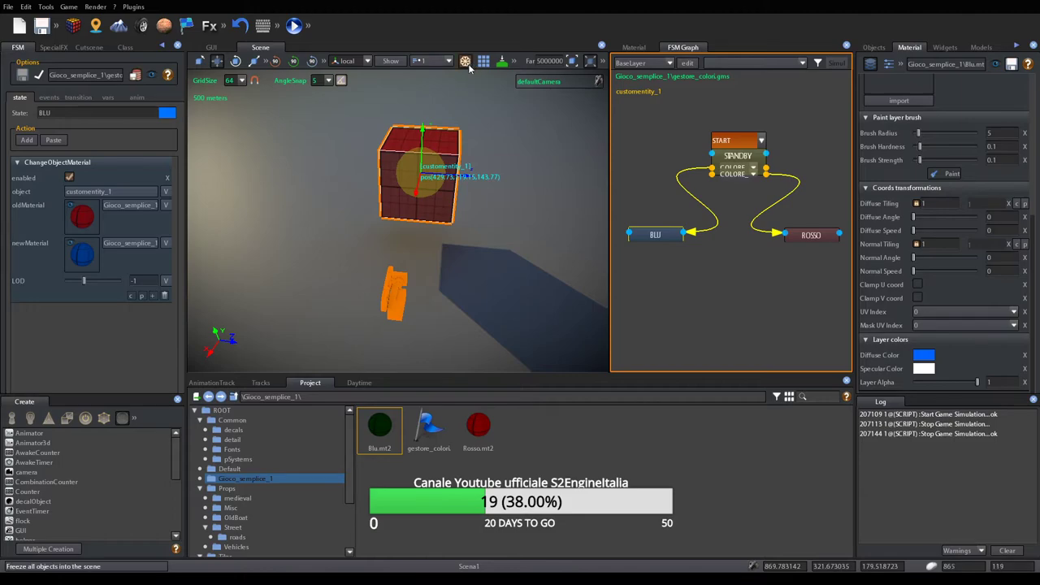
click(294, 25)
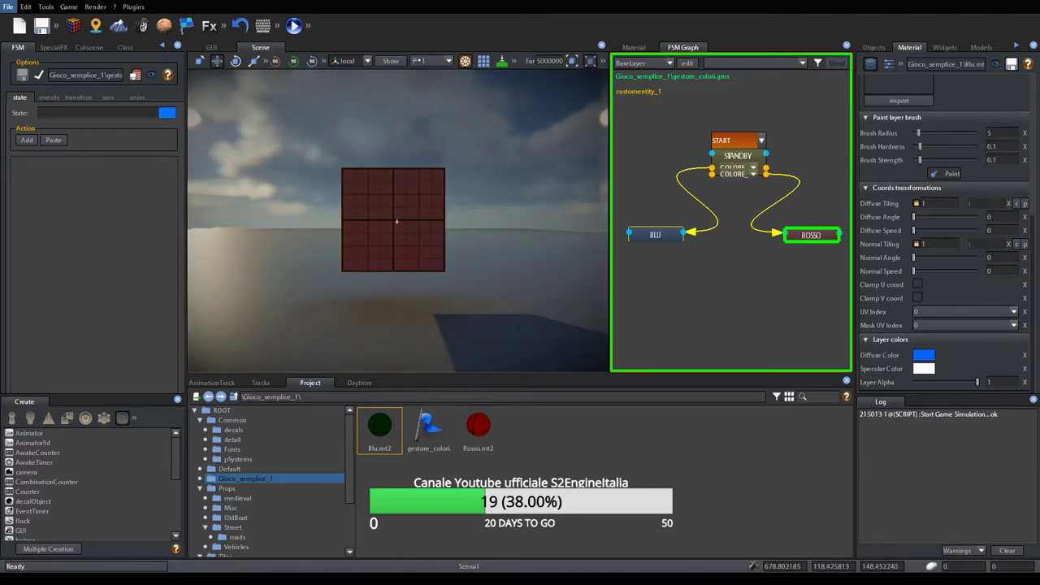
key(Escape)
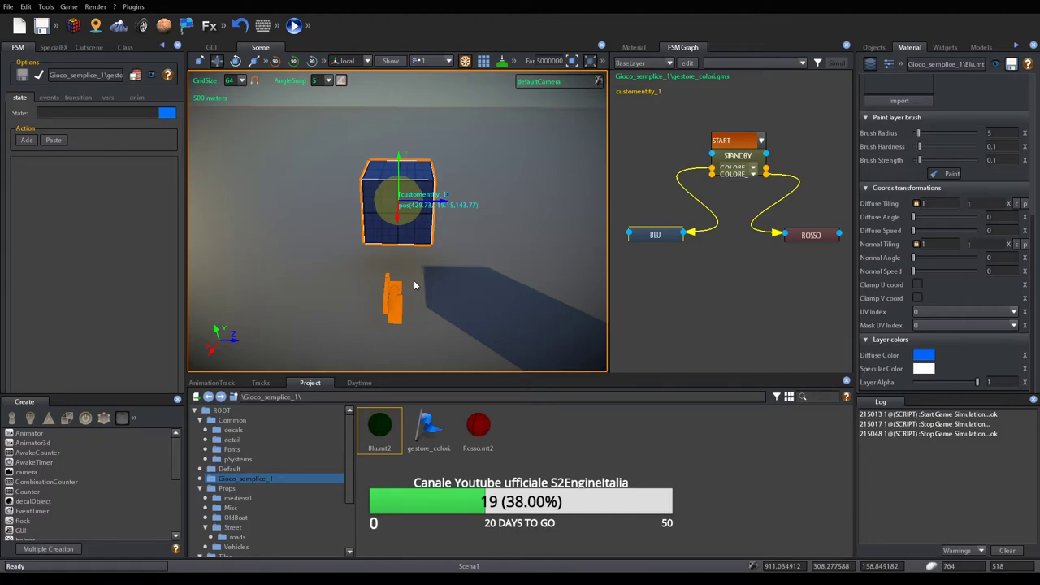
Rearrange the graph with STANDBY centred above and BLU and ROSSO spaced apart on either side below it
drag(662, 240, 652, 250)
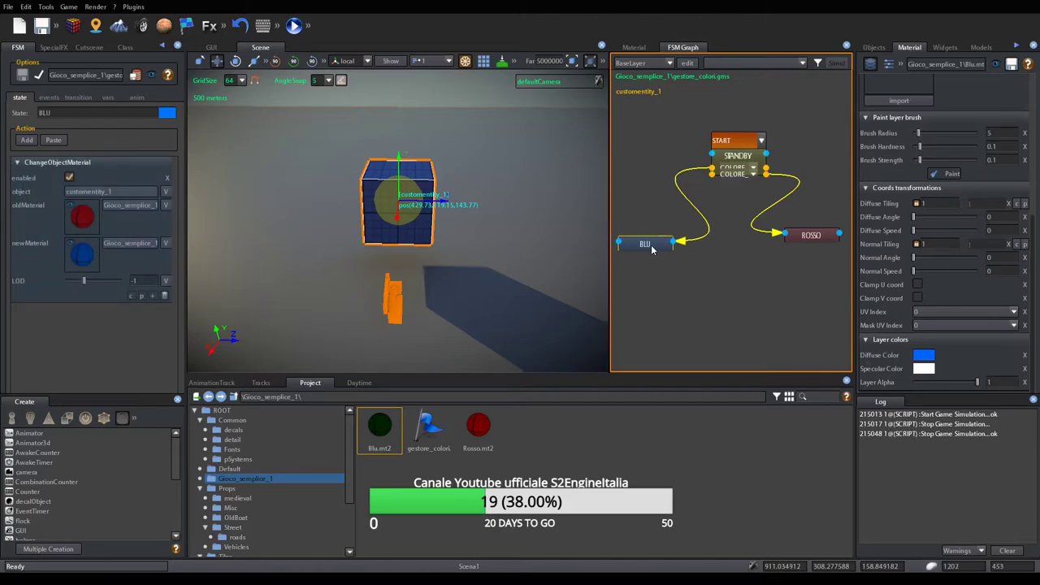
drag(794, 236, 786, 244)
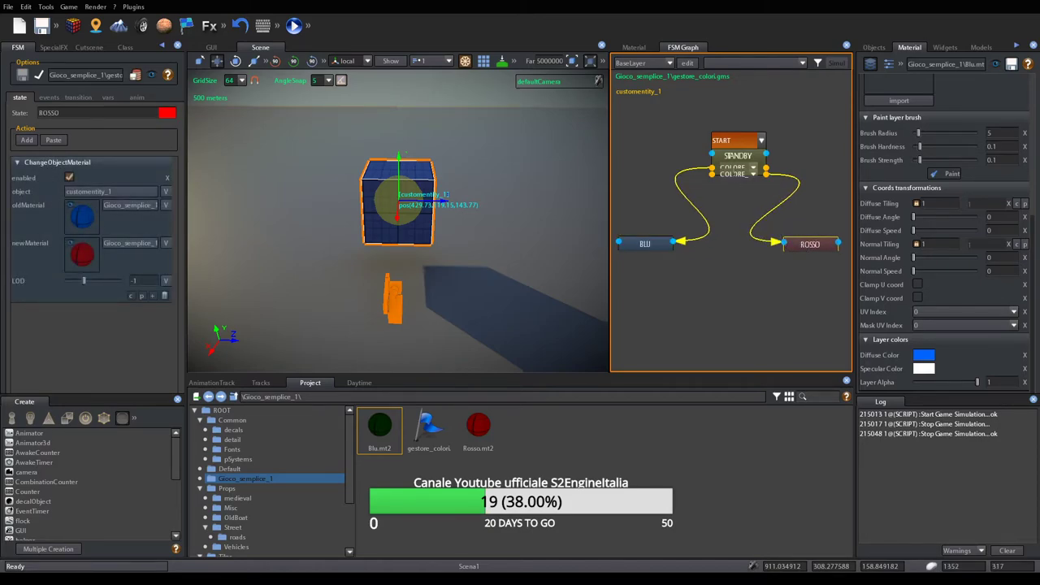
drag(734, 157, 721, 154)
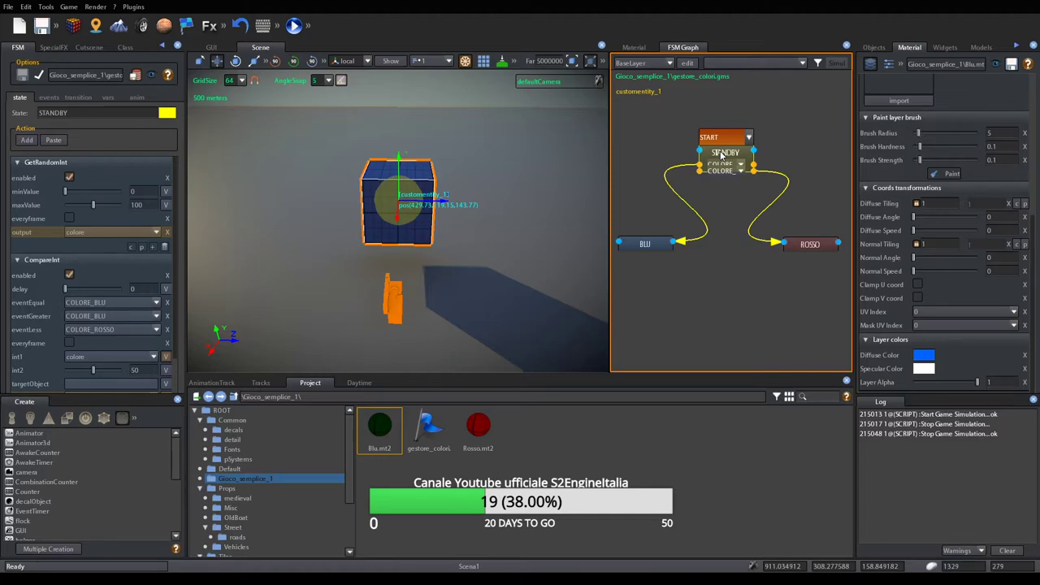
drag(813, 249, 812, 235)
drag(653, 243, 650, 234)
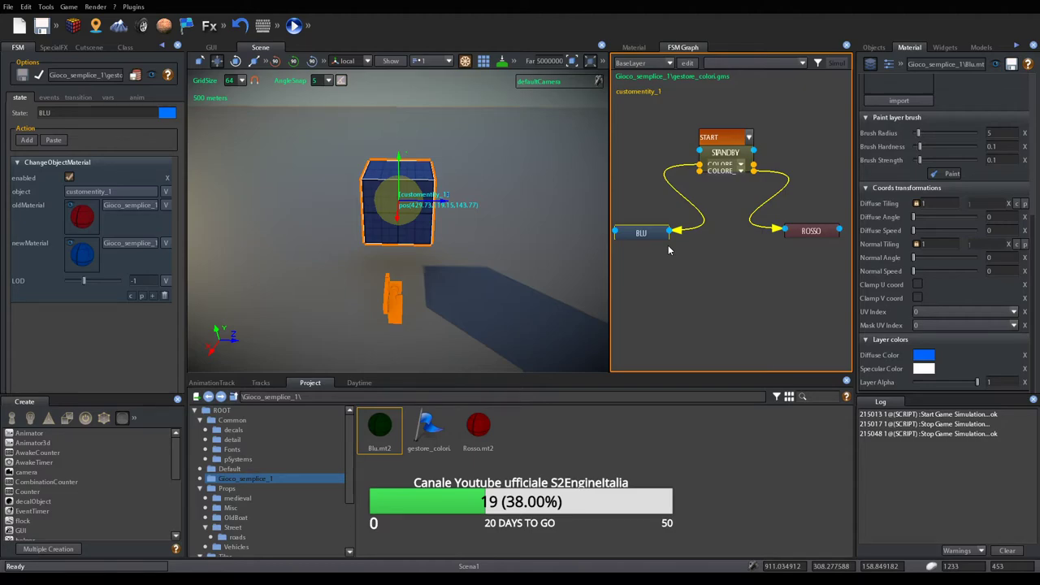
Add a Timer action after ChangeObjectMaterial in the ROSSO state and set its time to 1
click(819, 232)
click(152, 298)
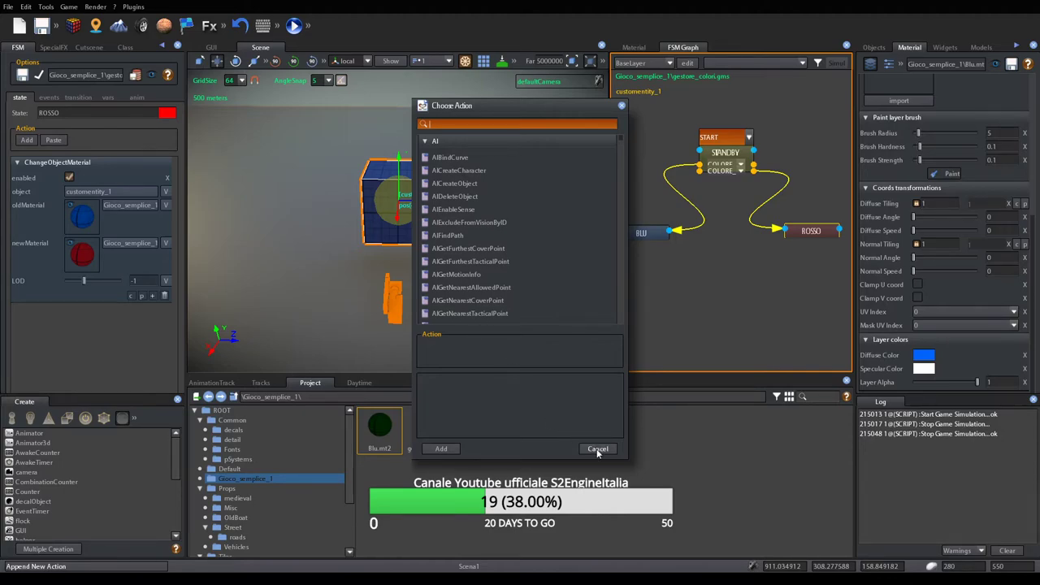
text(time)
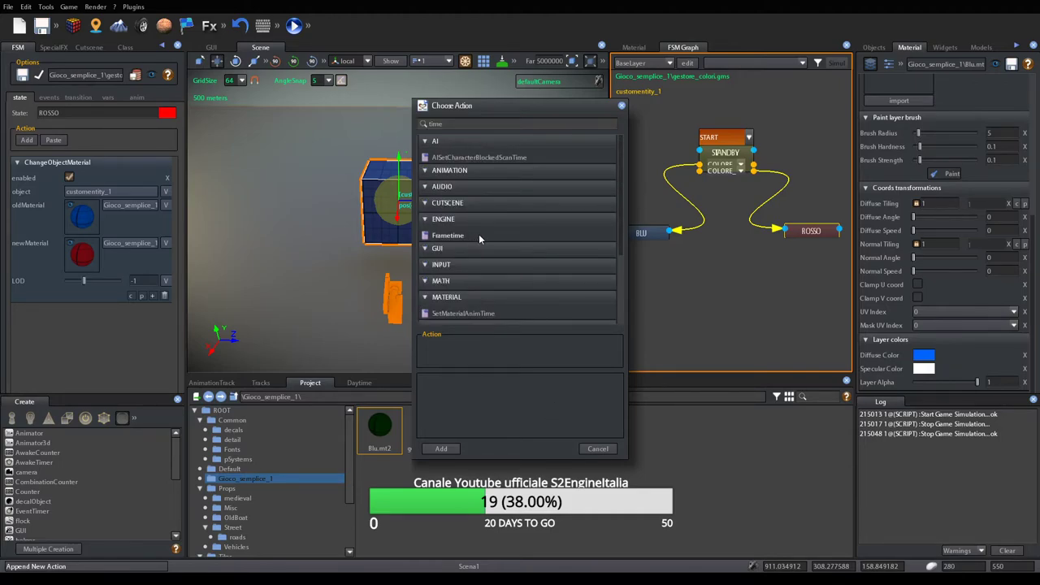
scroll(479, 234, down, 3)
click(442, 251)
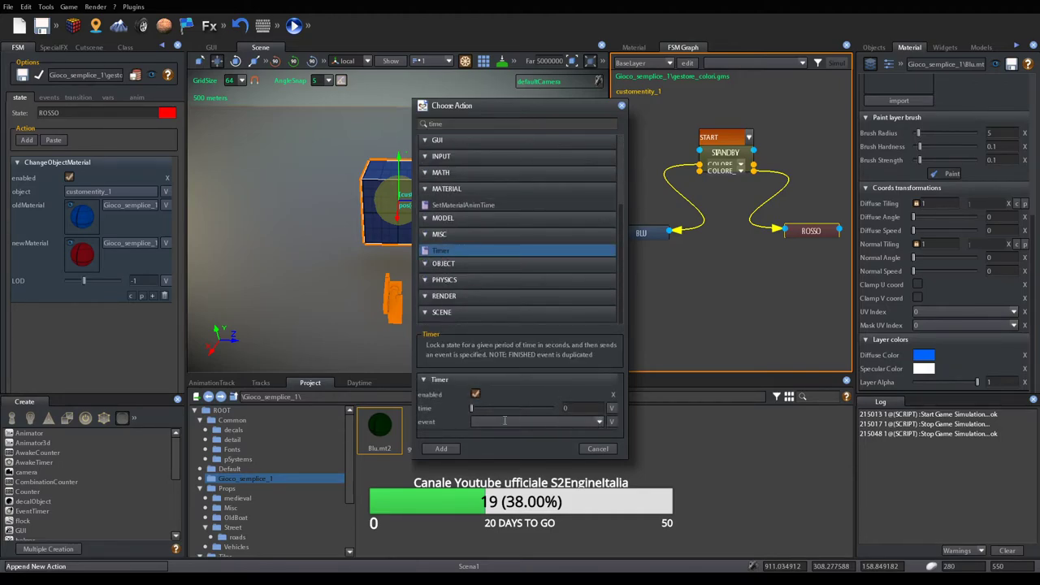
click(440, 449)
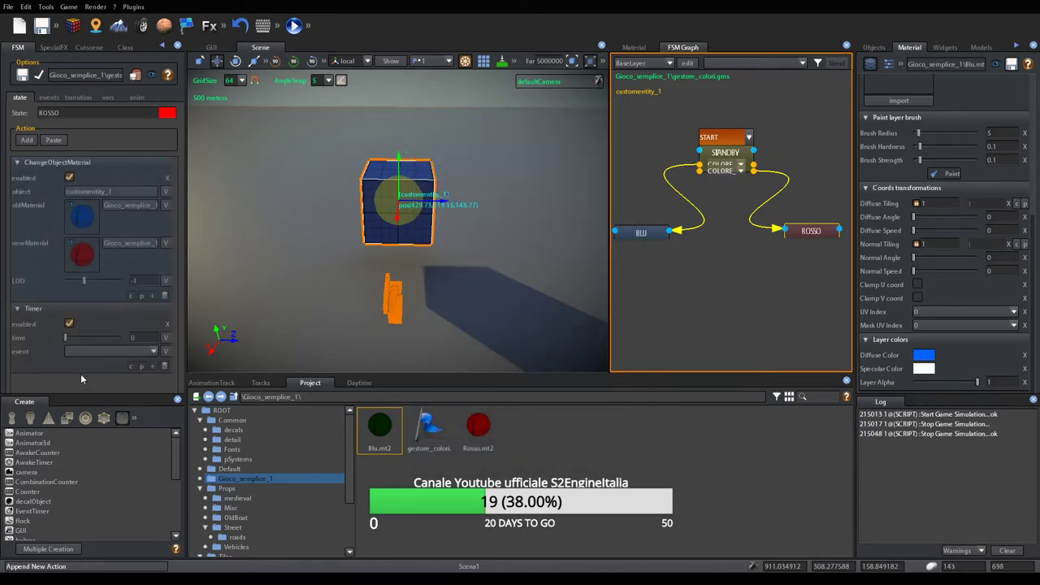
click(140, 337)
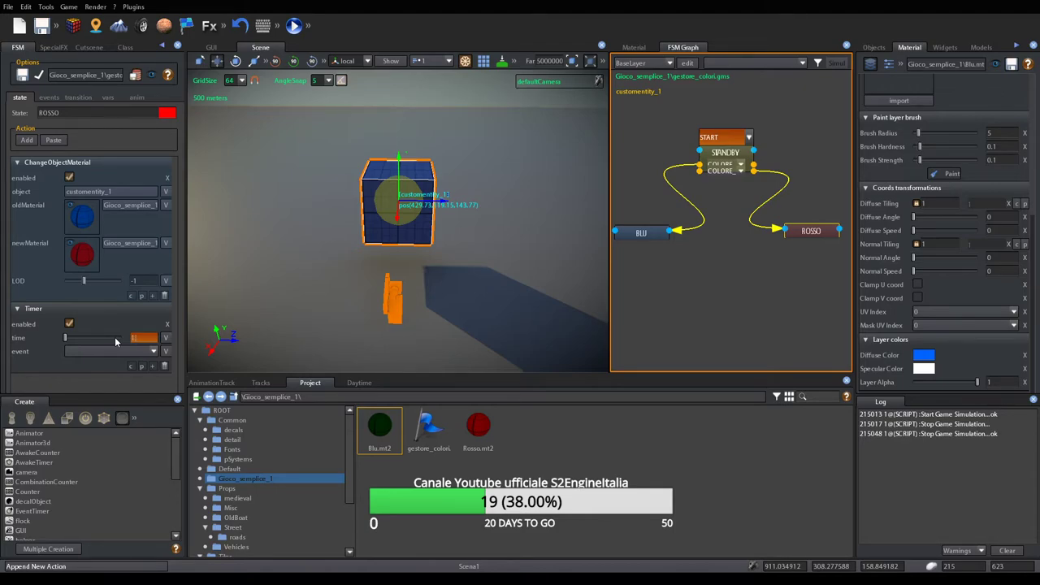
key(Return)
Move the ROSSO state lower in the graph and add an outgoing event to it, set to FINISHED
drag(811, 234, 794, 254)
scroll(798, 259, up, 5)
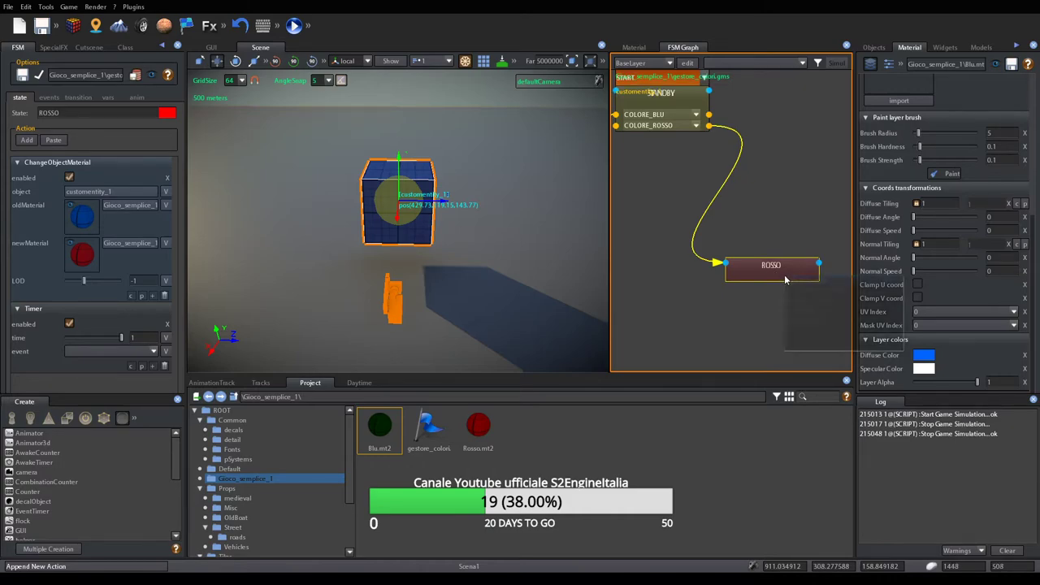
right_click(784, 275)
click(794, 278)
click(806, 290)
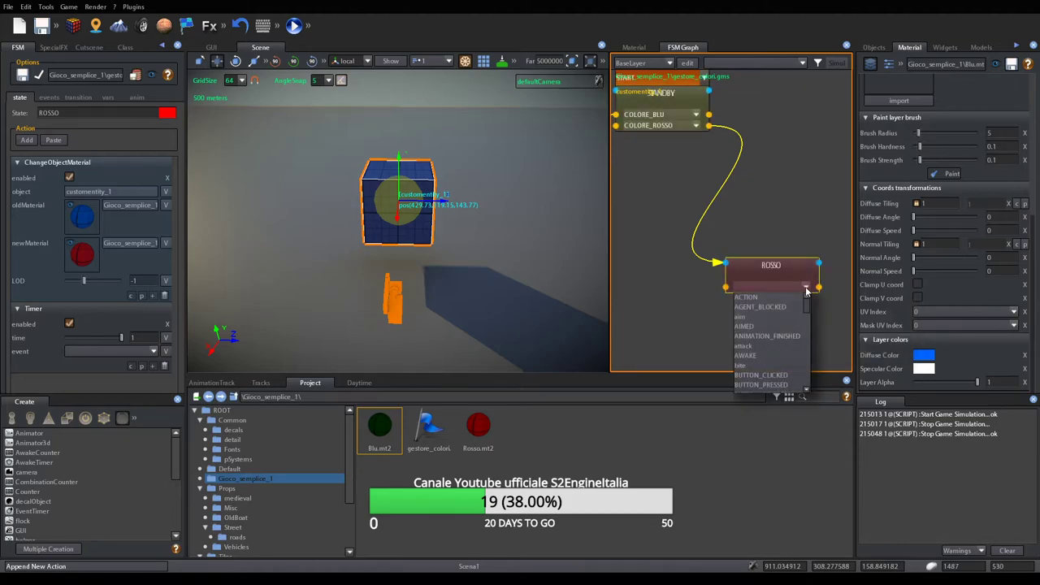
scroll(781, 328, down, 6)
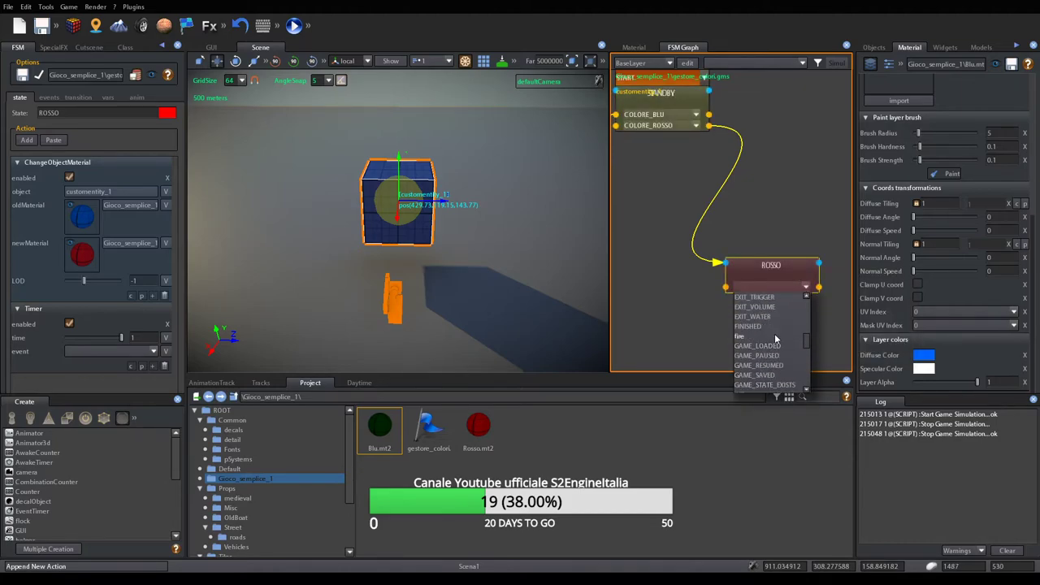
click(764, 327)
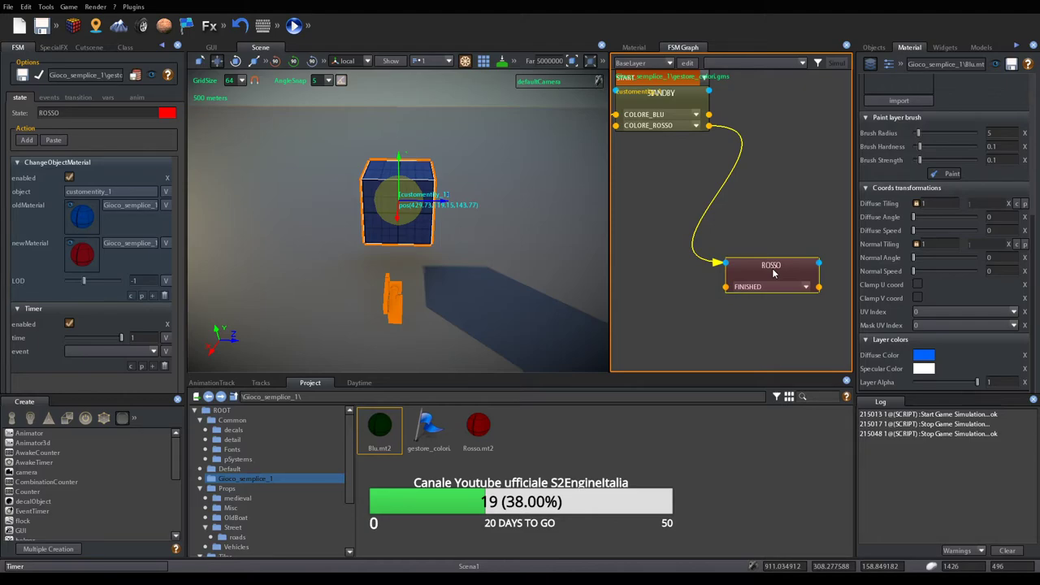
Examine the STANDBY state's GetRandomInt and CompareInt actions, including their events and compared values
click(656, 97)
scroll(84, 261, down, 1)
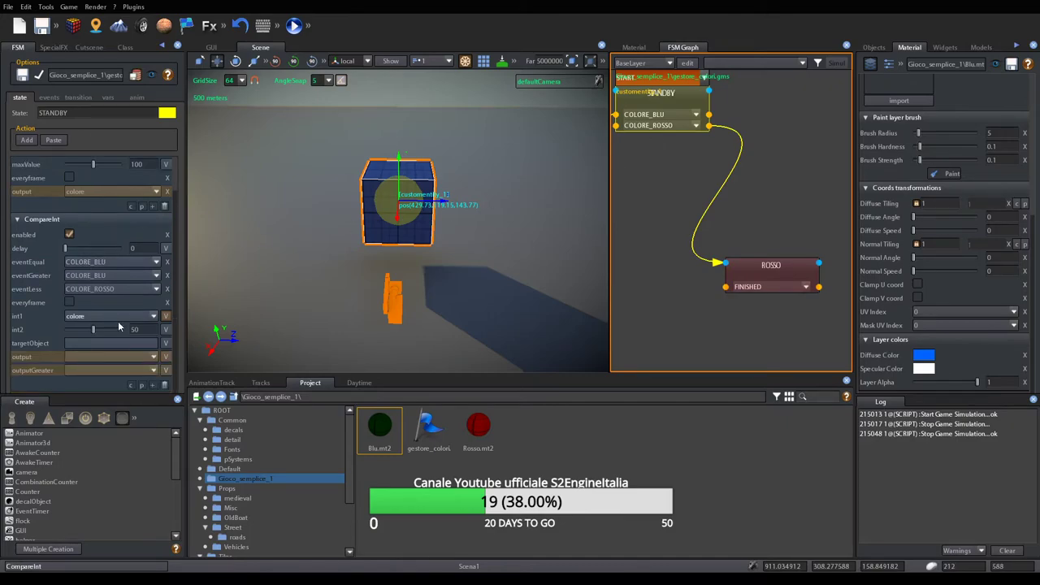
scroll(122, 301, up, 1)
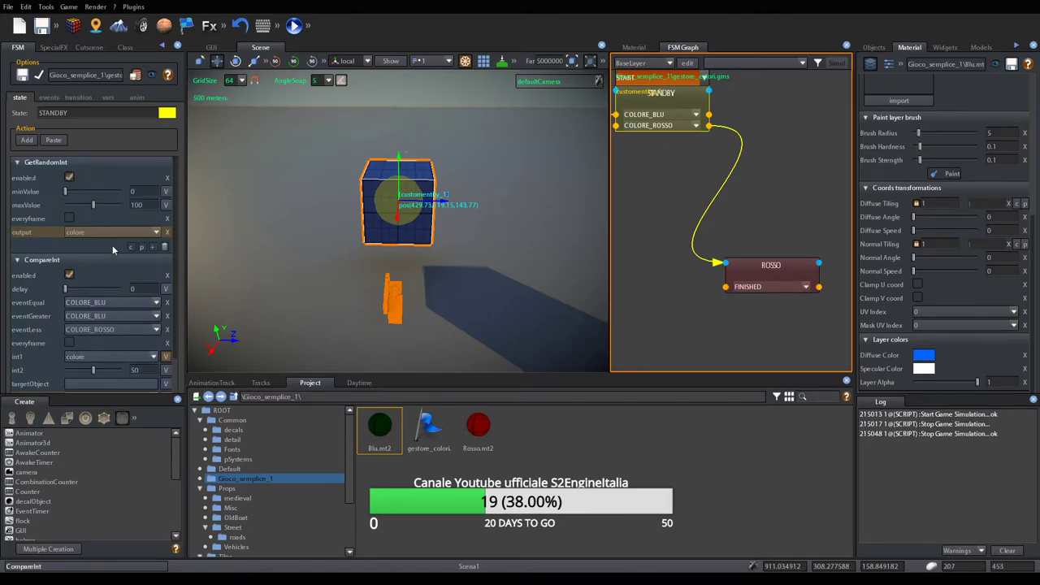
scroll(113, 247, down, 1)
scroll(72, 250, up, 1)
scroll(73, 268, down, 1)
scroll(74, 286, up, 1)
scroll(75, 288, down, 1)
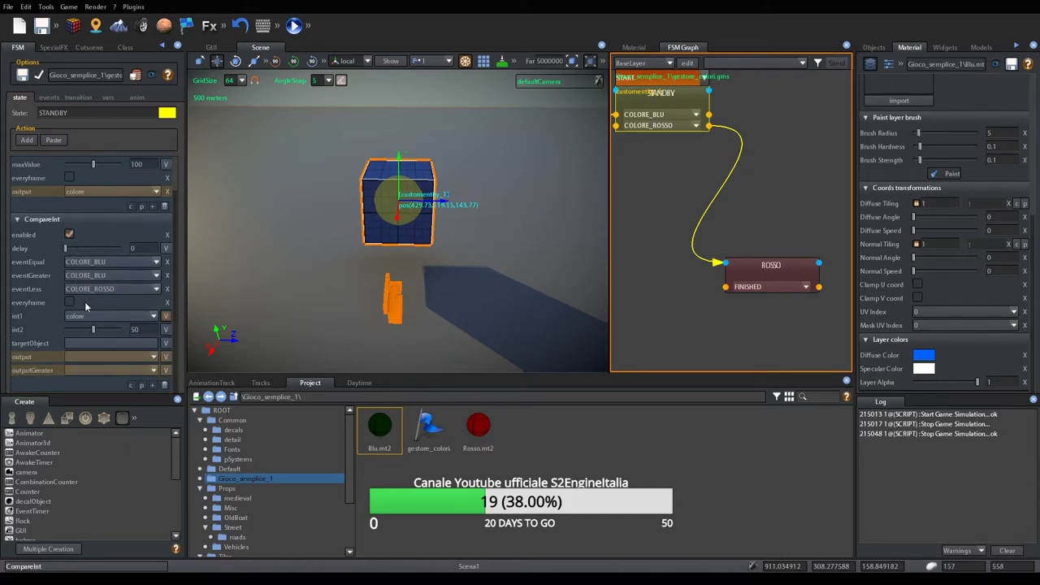
Look through the event options of ROSSO's Timer action and leave the event unset
click(782, 273)
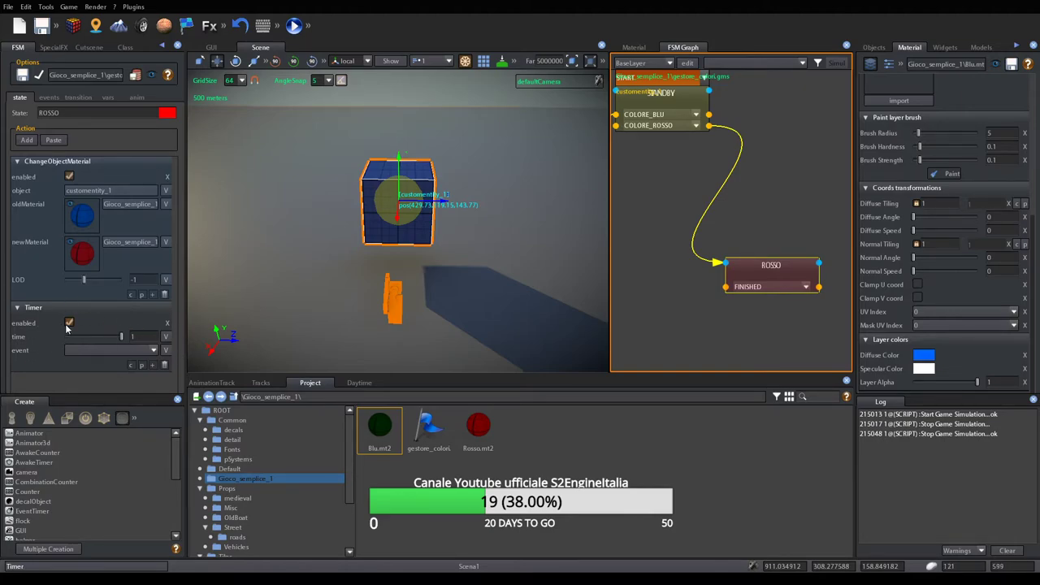
click(153, 351)
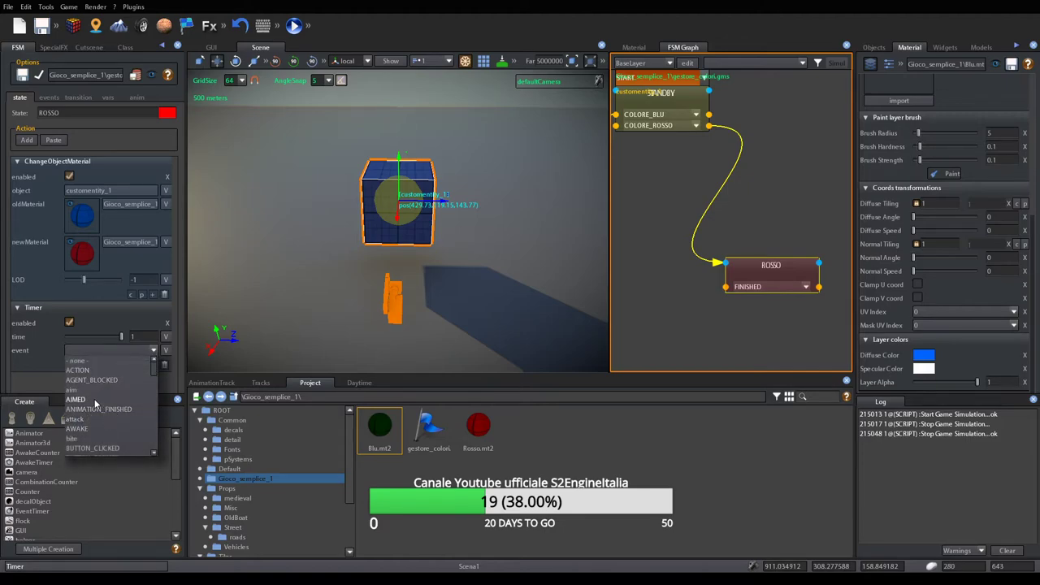
click(39, 365)
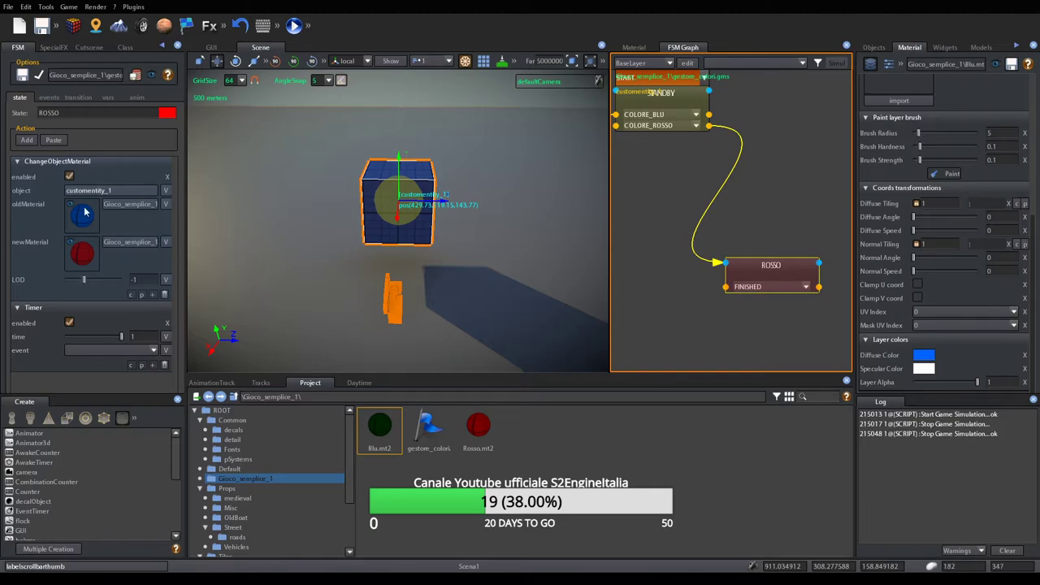
mouse_move(60, 281)
Connect ROSSO's FINISHED event back to the STANDBY state, and reposition the ROSSO and BLU states around the new link
drag(784, 275, 783, 272)
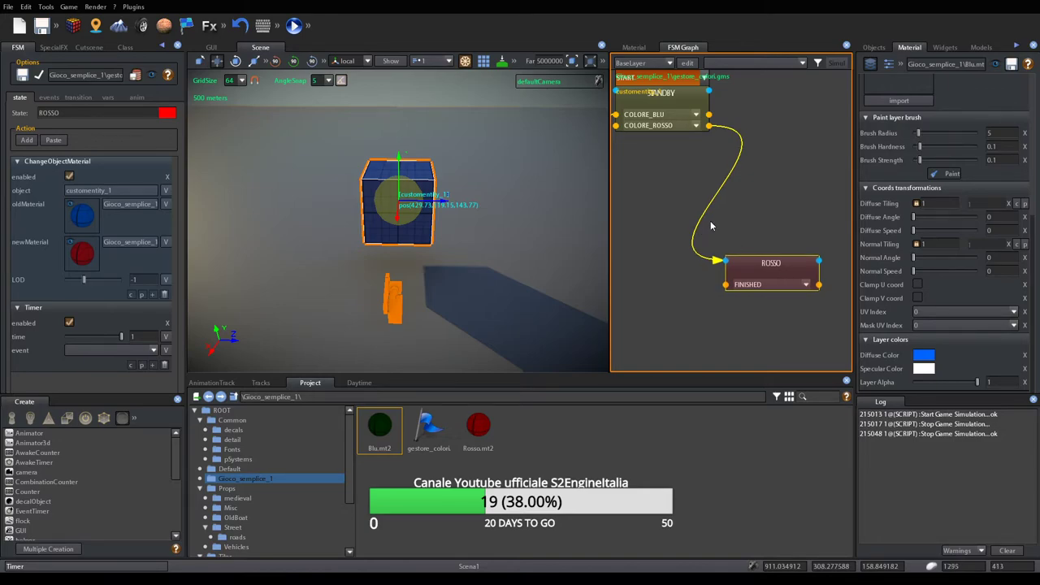
drag(771, 266, 771, 253)
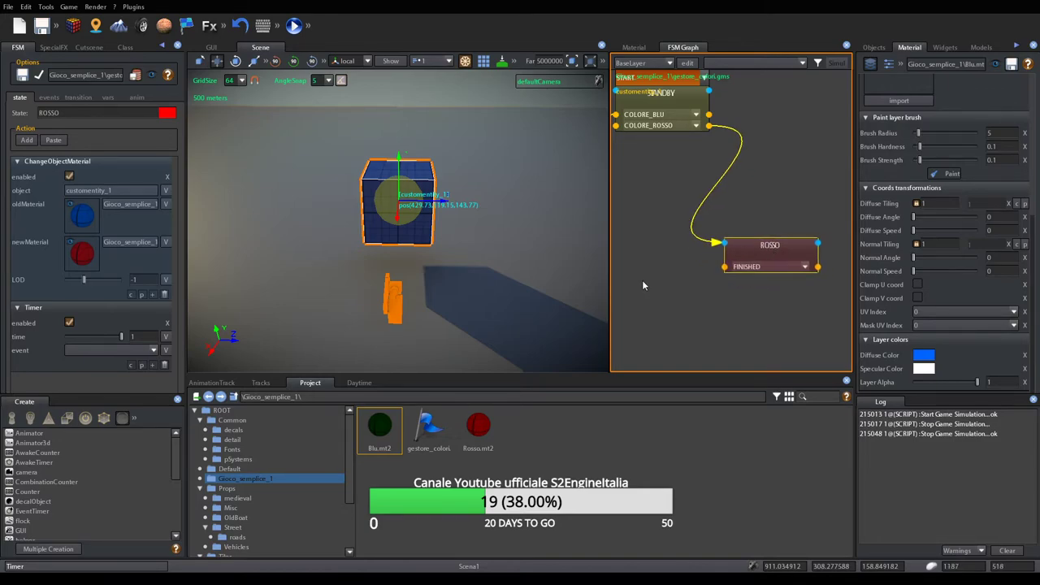
scroll(663, 275, down, 3)
middle_drag(676, 277, 716, 293)
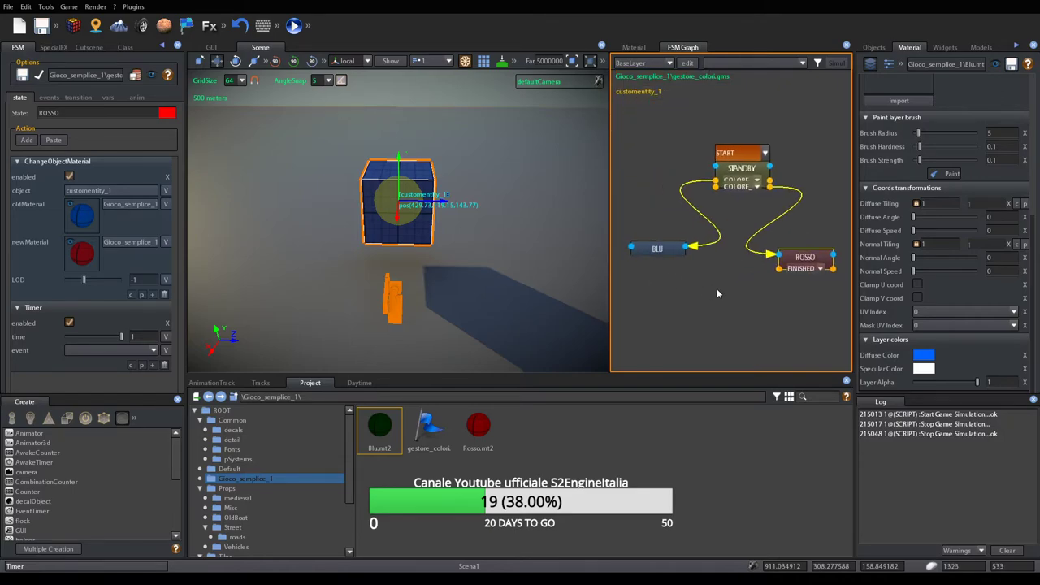
drag(818, 262, 775, 167)
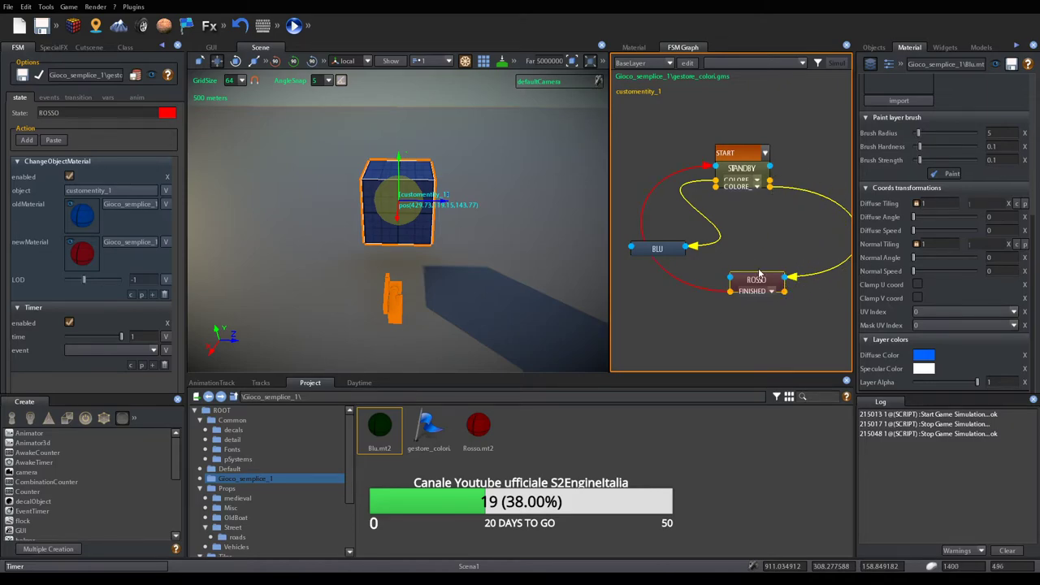
drag(757, 283, 803, 247)
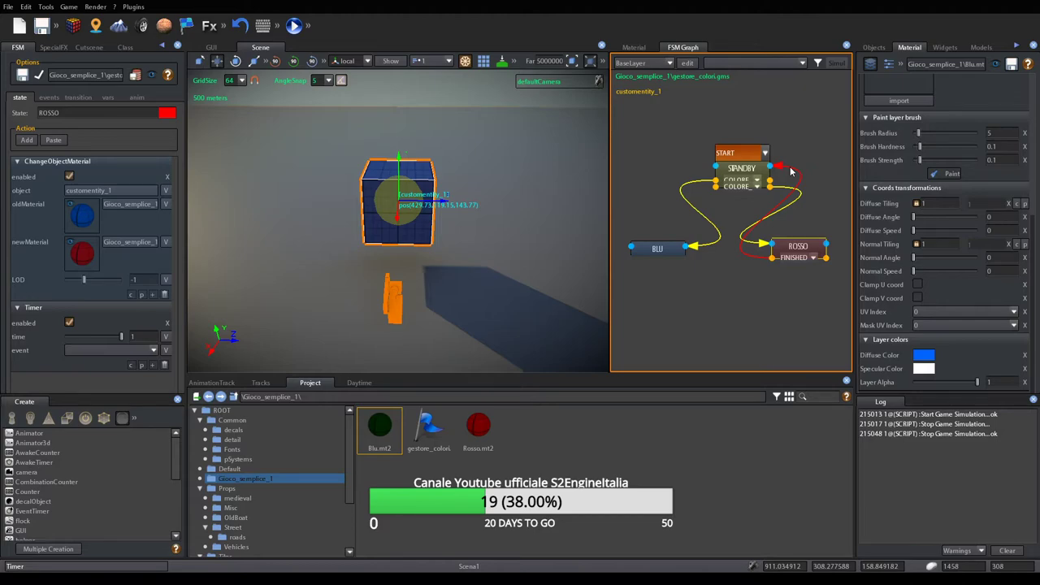
drag(659, 250, 645, 260)
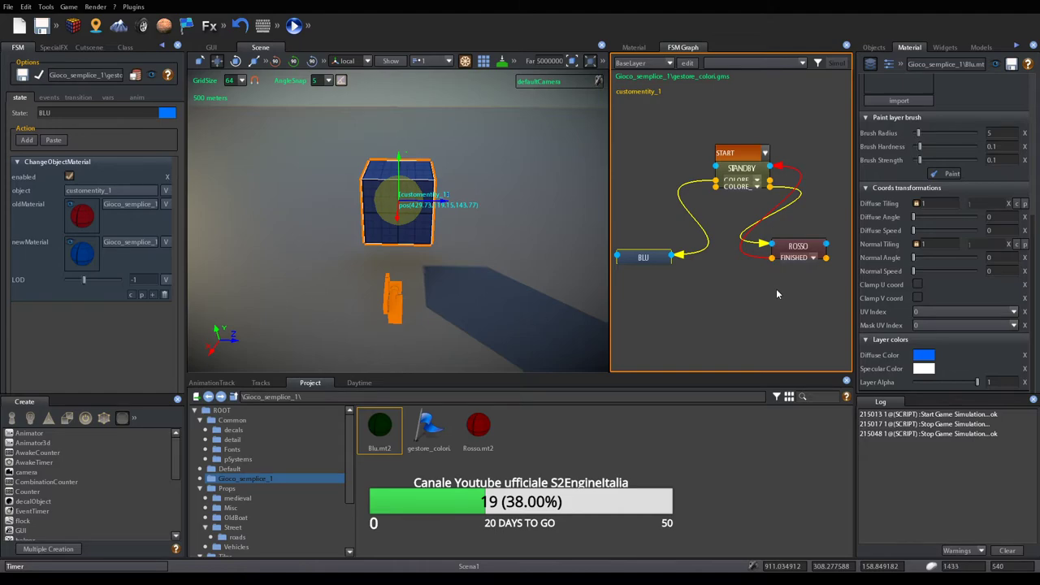
Copy ROSSO's Timer action into the BLU state and add an outgoing event to BLU, set to FINISHED
click(796, 246)
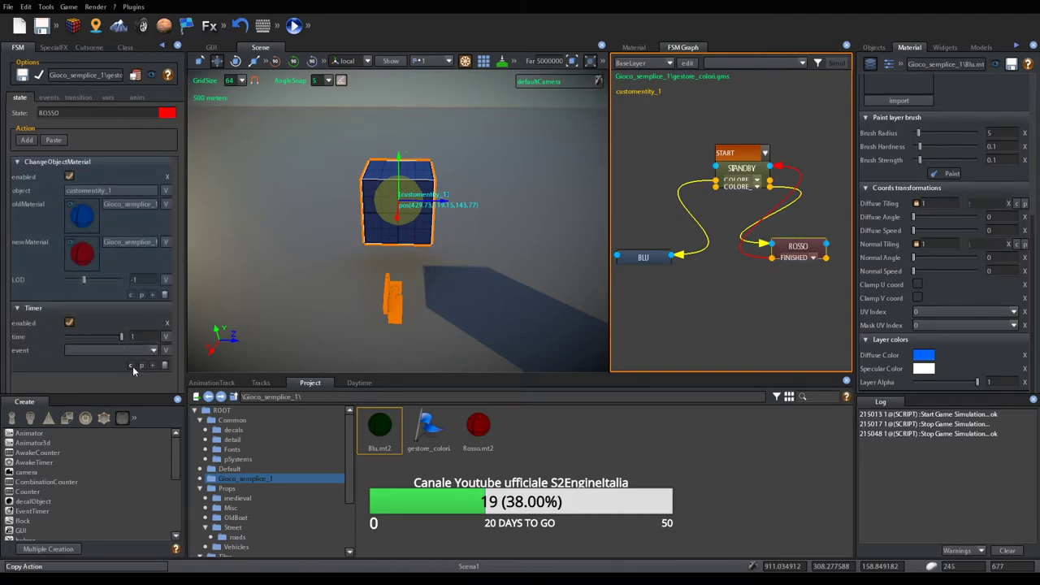
click(643, 258)
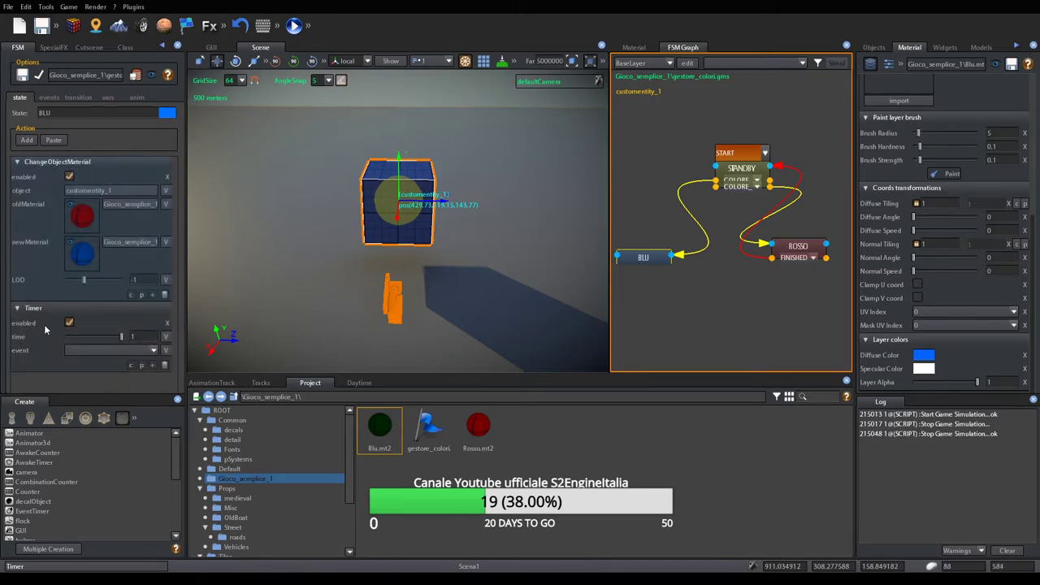
right_click(655, 258)
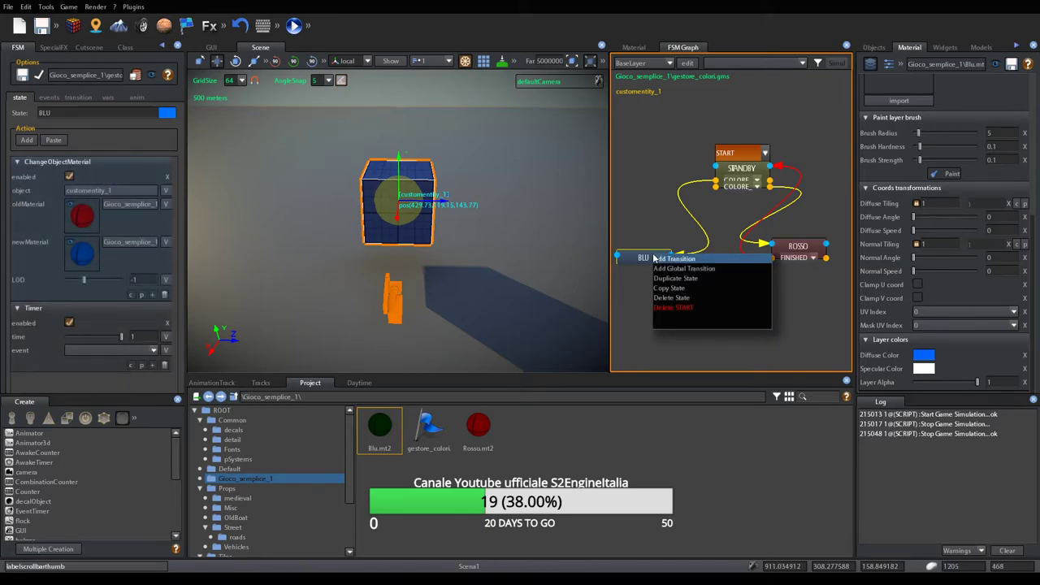
click(661, 259)
scroll(642, 282, up, 2)
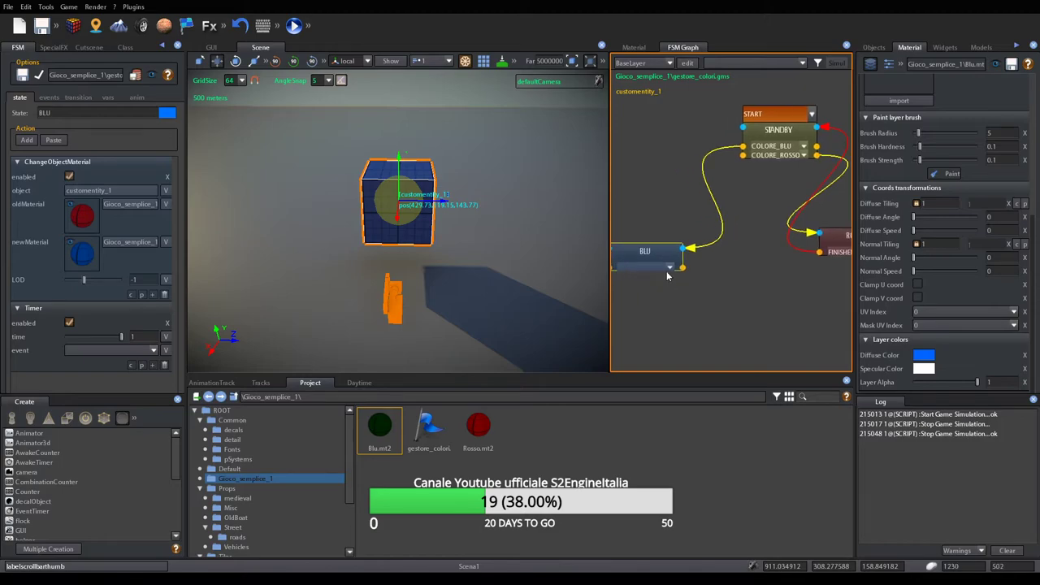
click(669, 268)
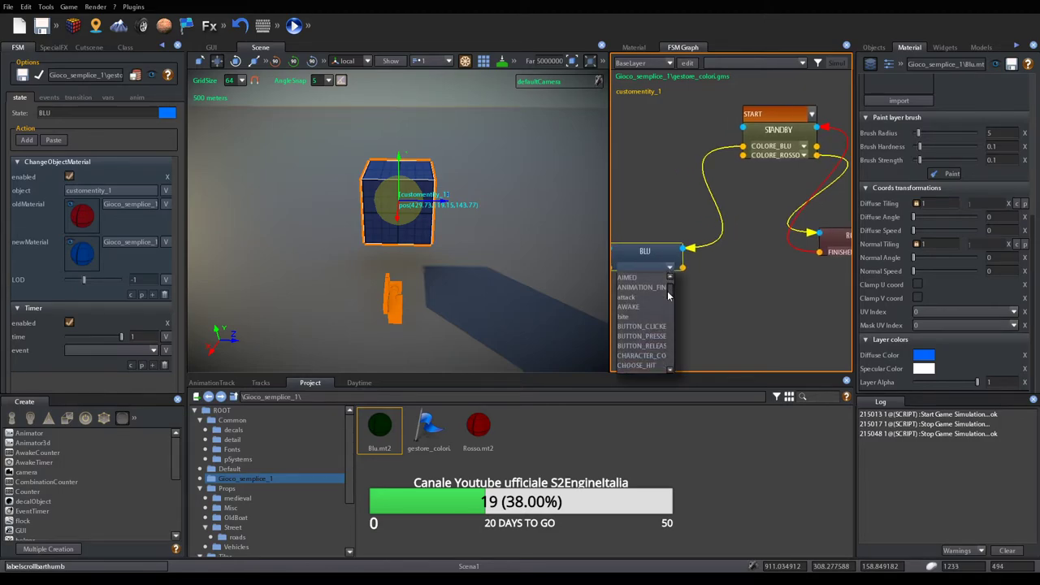
drag(668, 295, 674, 321)
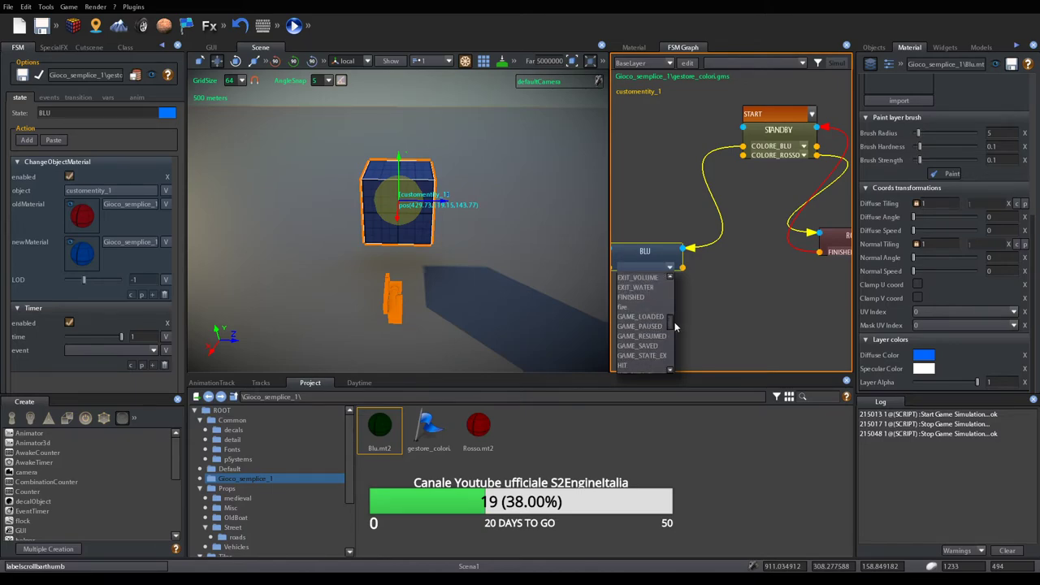
click(651, 303)
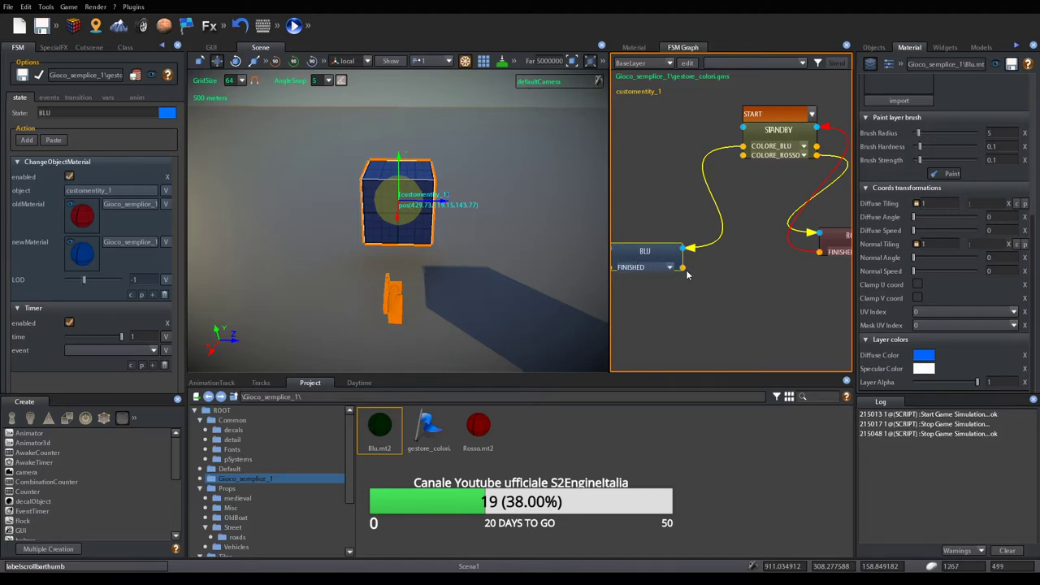
Connect BLU's FINISHED event back to the STANDBY state and save the state machine
drag(664, 260, 675, 263)
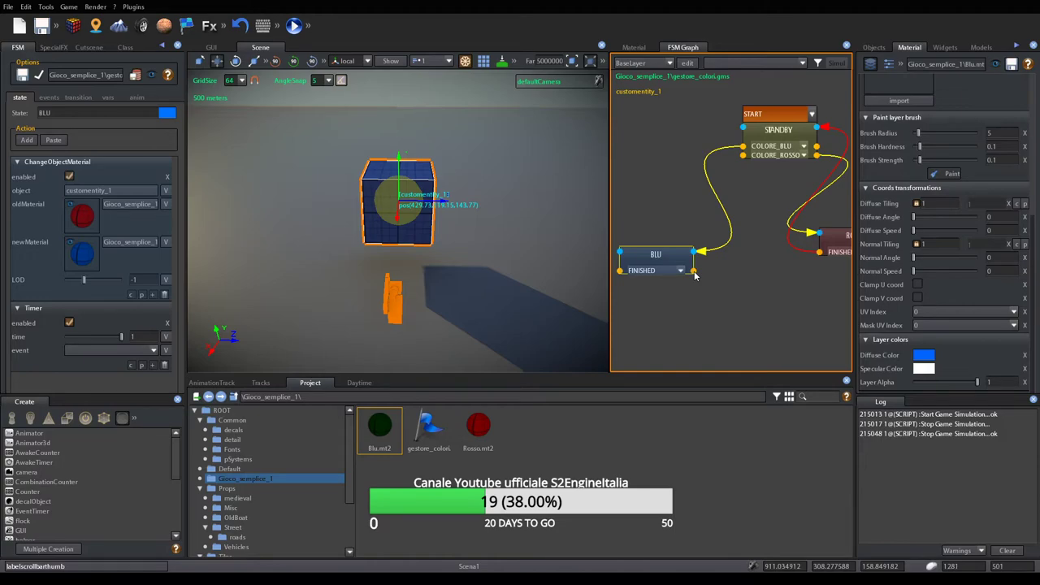
drag(694, 270, 741, 132)
drag(655, 257, 655, 252)
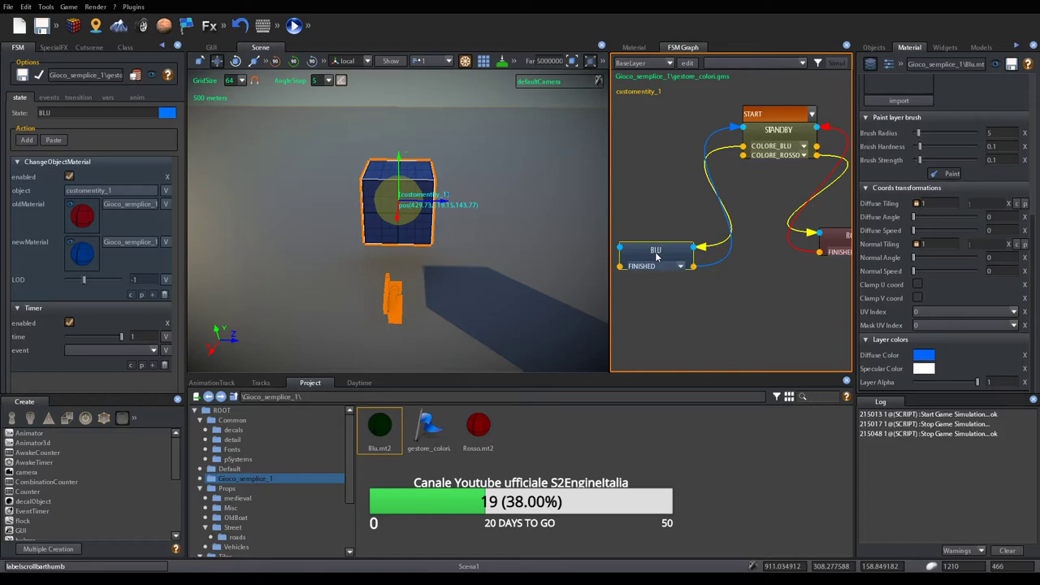
click(22, 74)
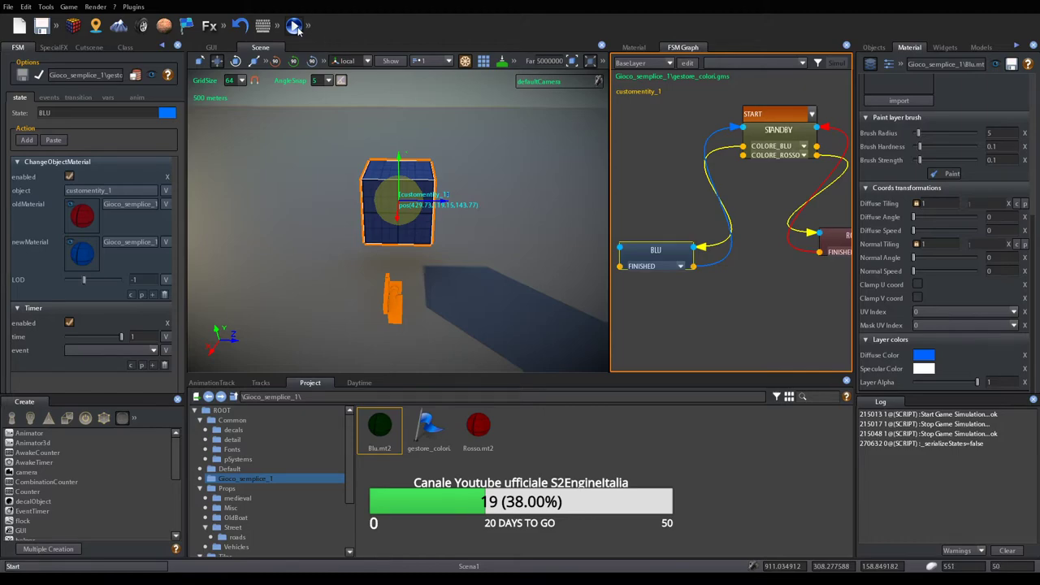
Rearrange the ROSSO, BLU and STANDBY states so that STANDBY sits centred above the two colour states
scroll(770, 195, down, 2)
drag(820, 236, 803, 249)
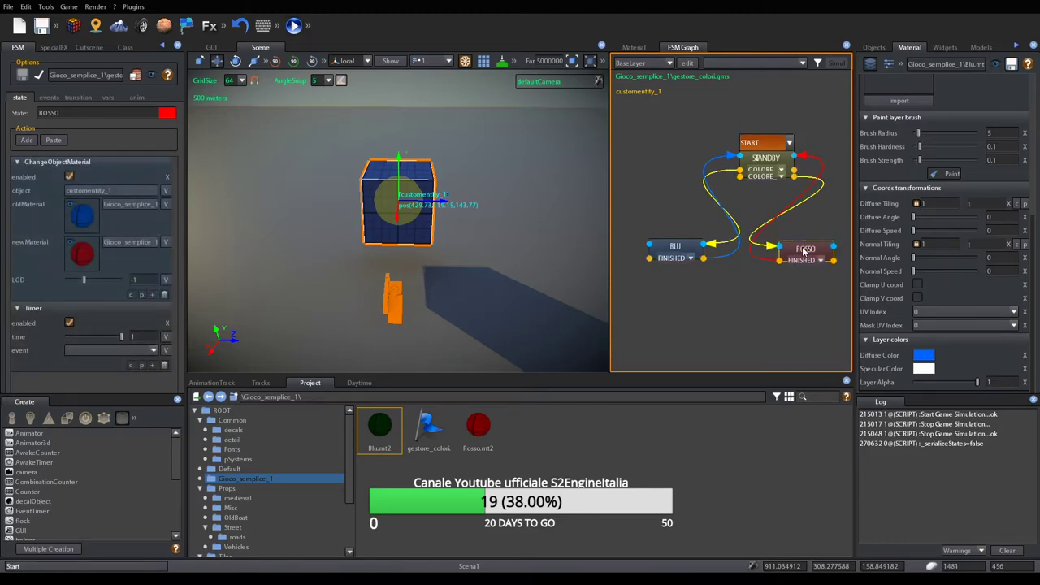
click(687, 248)
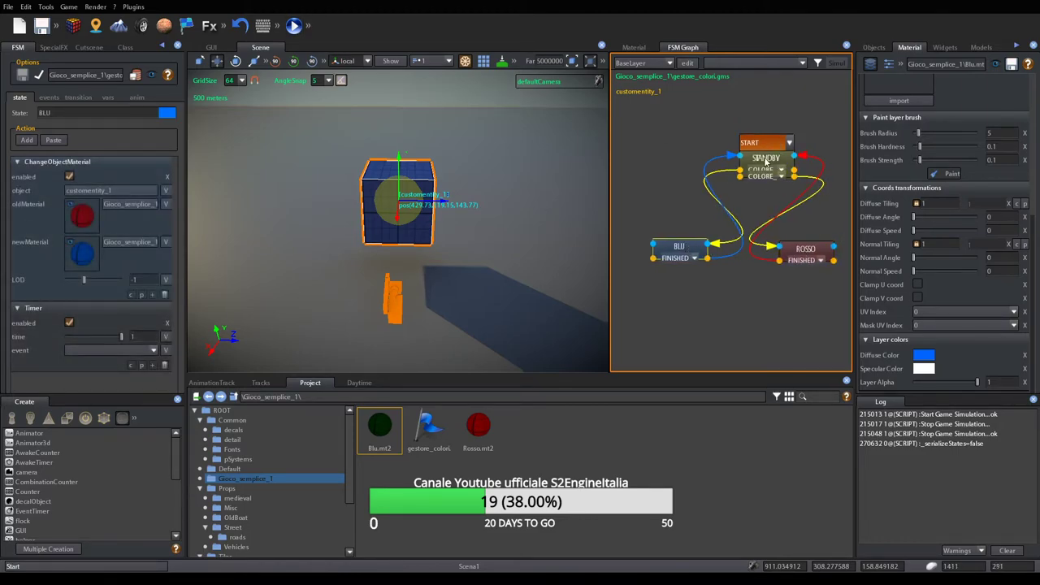
drag(766, 159, 736, 160)
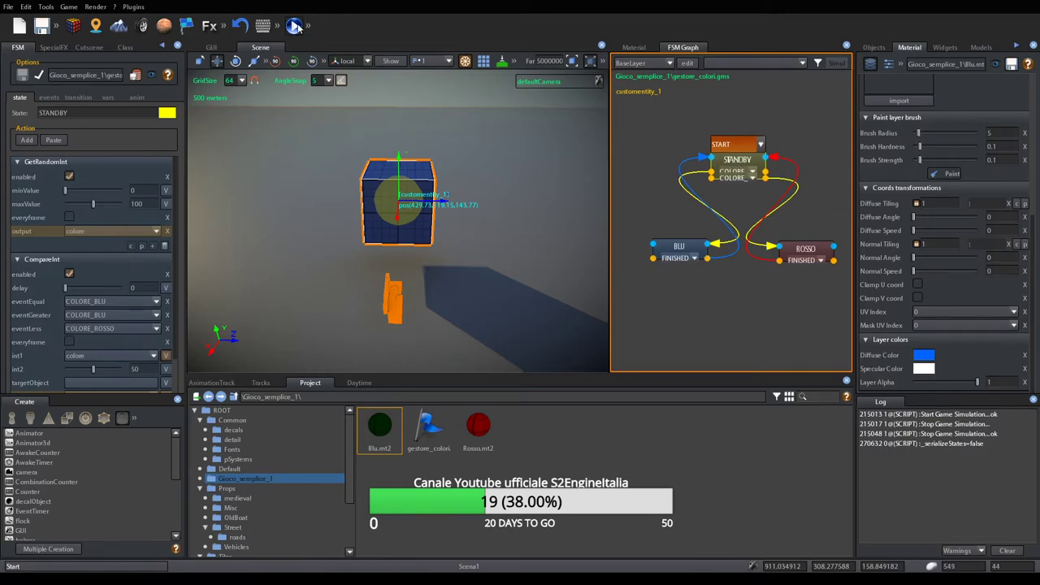
Run the game simulation to test the colour switching, stop it and save the scene
click(294, 25)
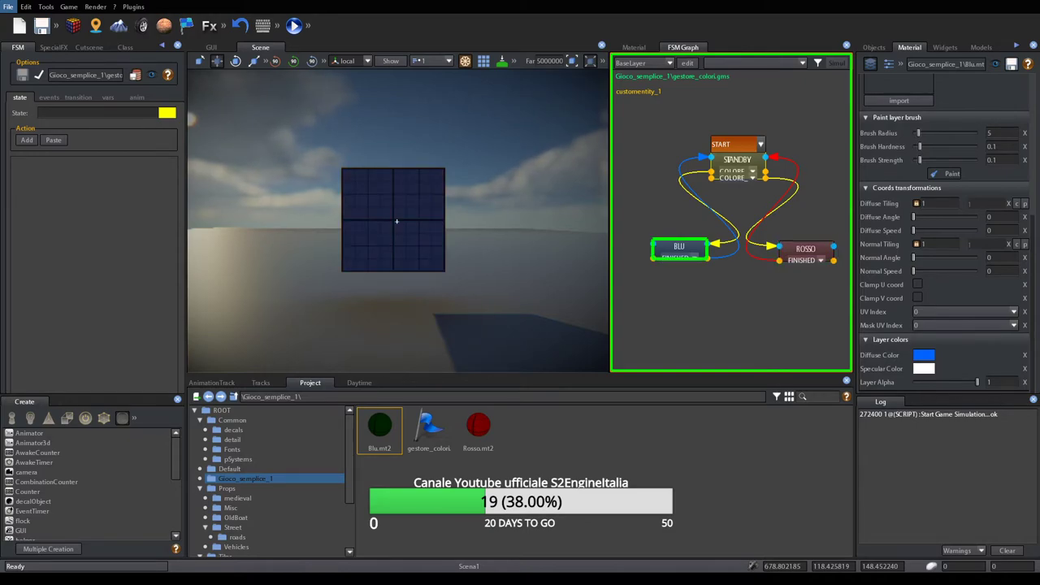
key(Escape)
click(43, 27)
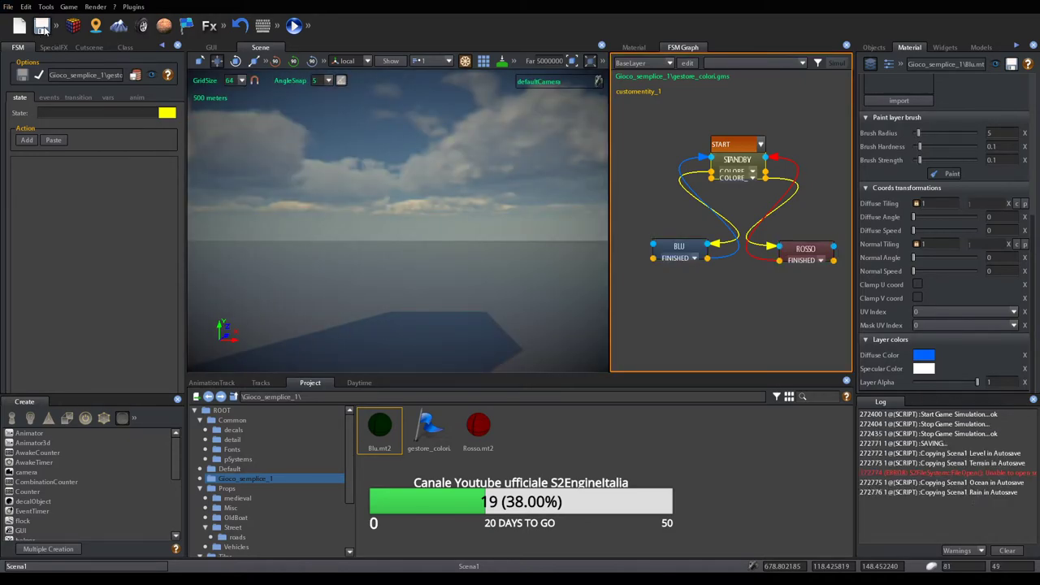
Select the cube in the scene and spread the BLU and ROSSO states farther apart in its graph
click(396, 242)
key(f)
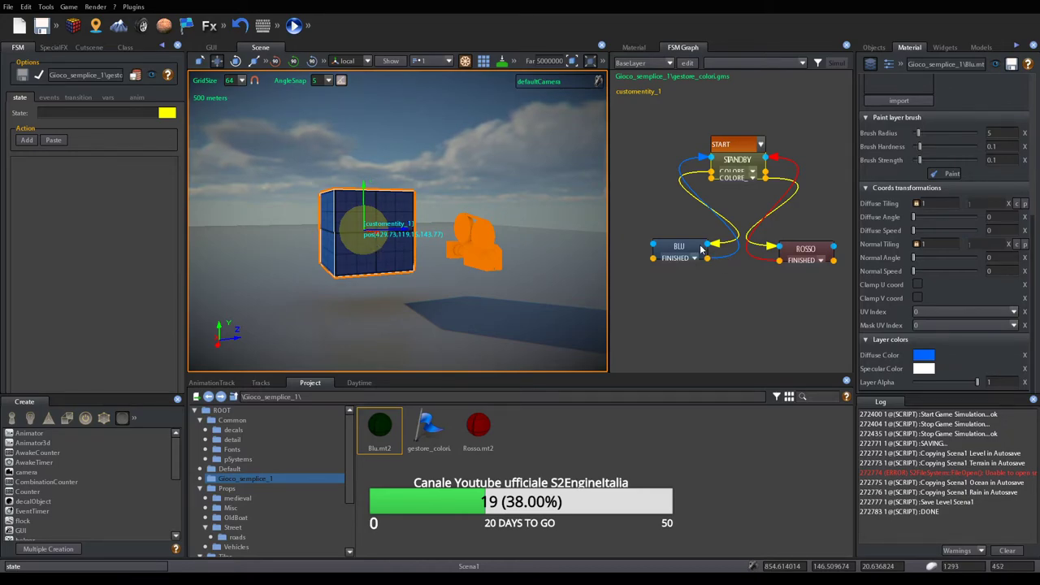
drag(701, 250, 679, 248)
drag(805, 249, 810, 244)
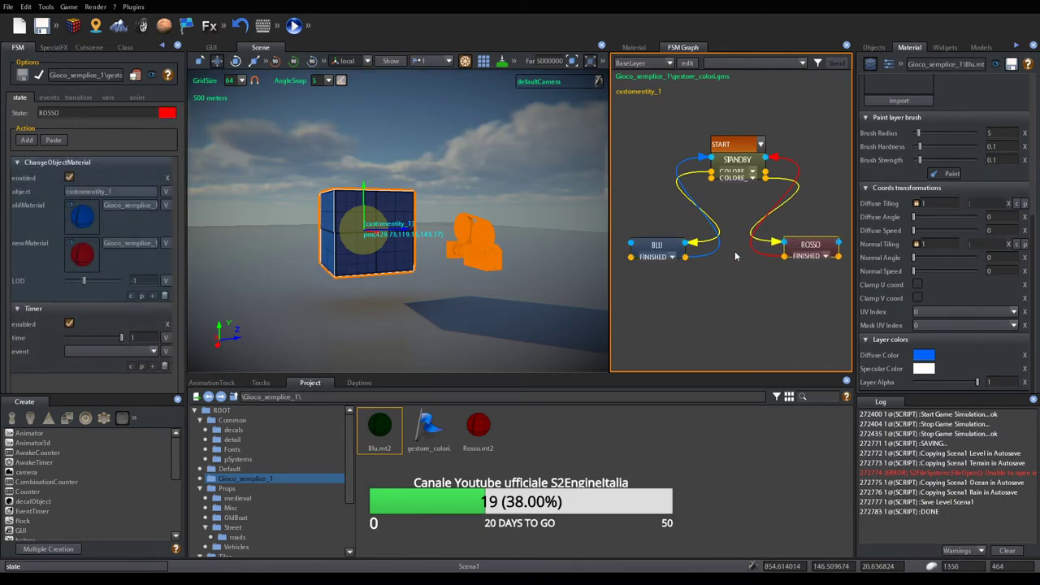
Look through the event options of BLU's Timer action and leave the event unset
click(676, 251)
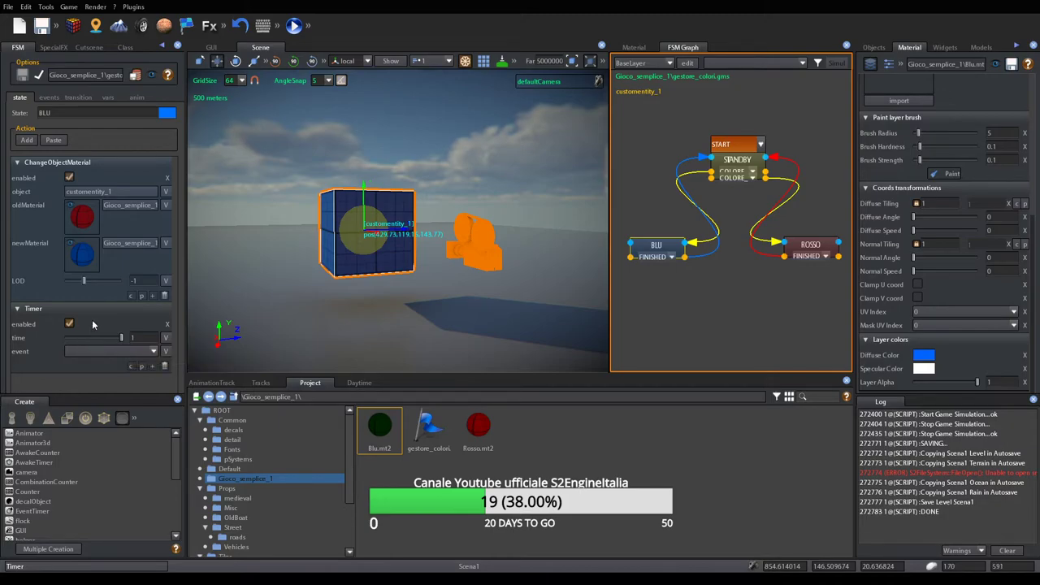
click(152, 353)
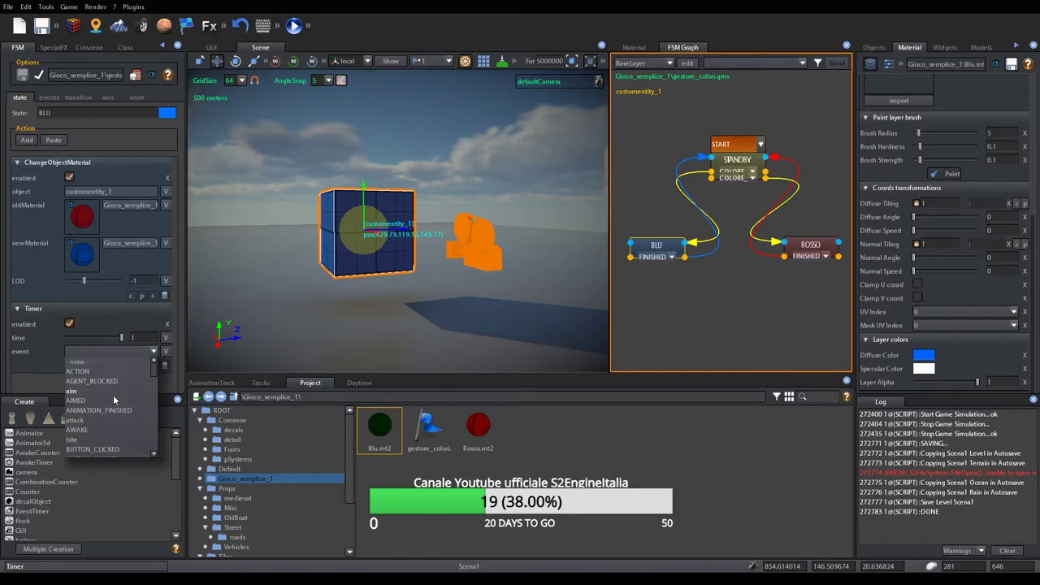
scroll(114, 402, down, 2)
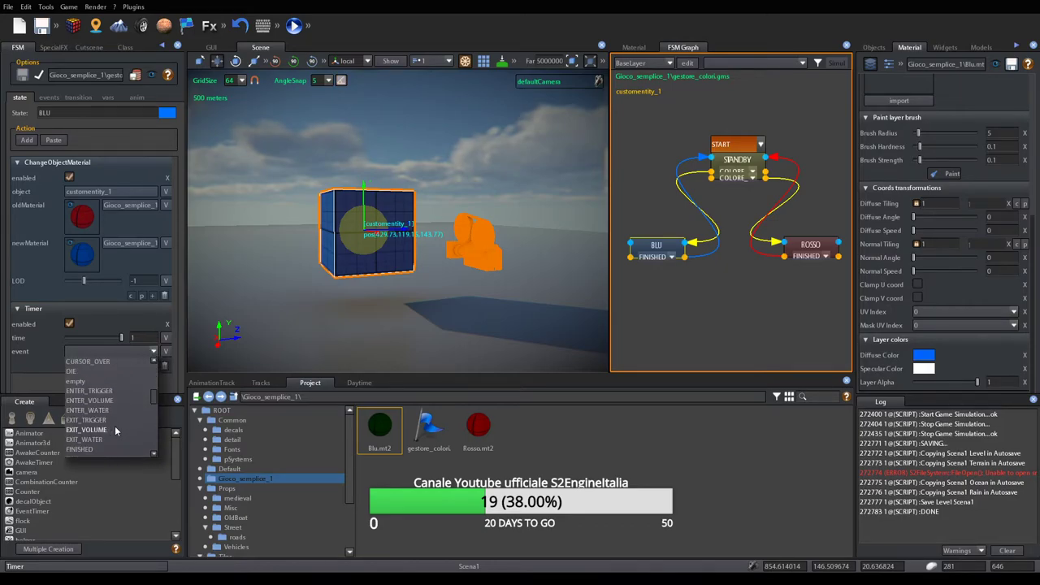
click(486, 160)
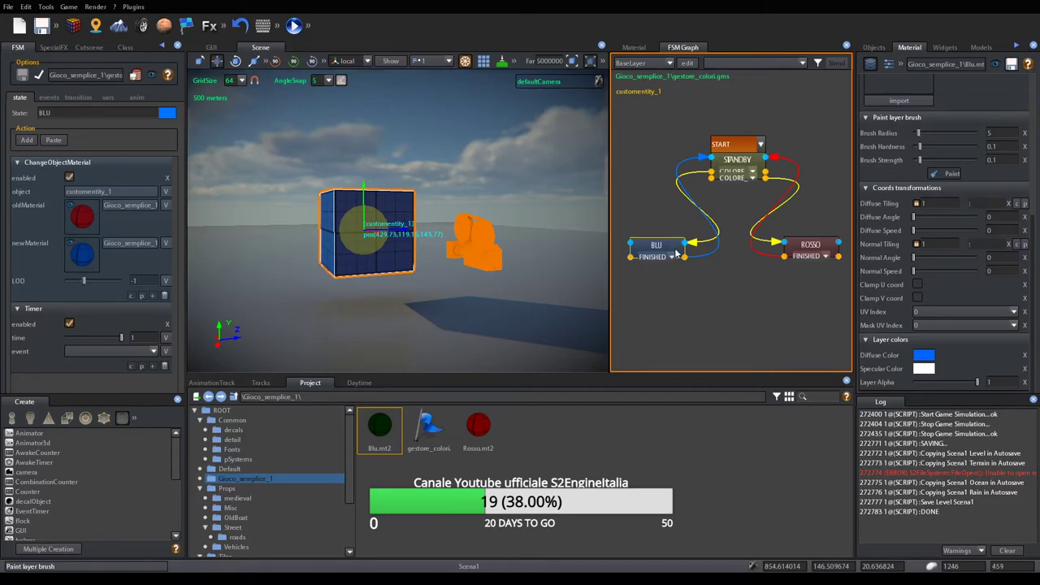
Move the BLU and ROSSO states lower in the graph and shift STANDBY slightly to balance the layout
click(732, 161)
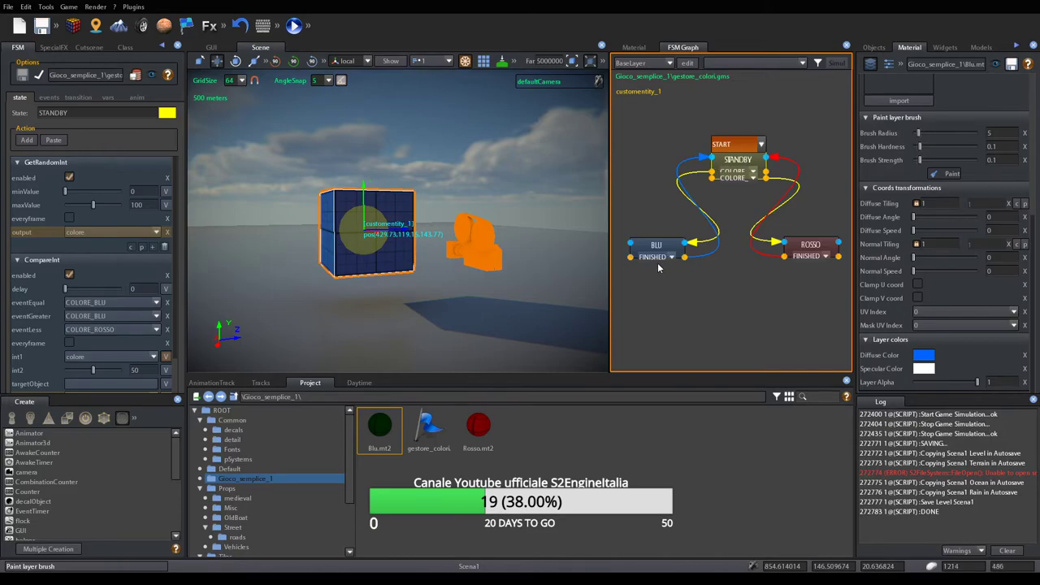
drag(657, 246, 631, 260)
drag(806, 245, 803, 261)
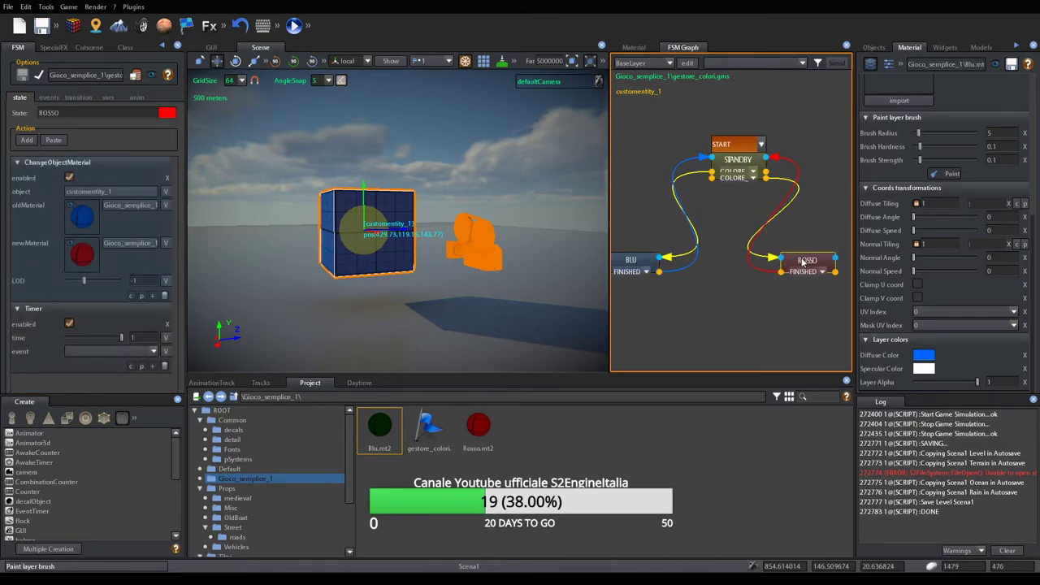
drag(630, 262, 648, 260)
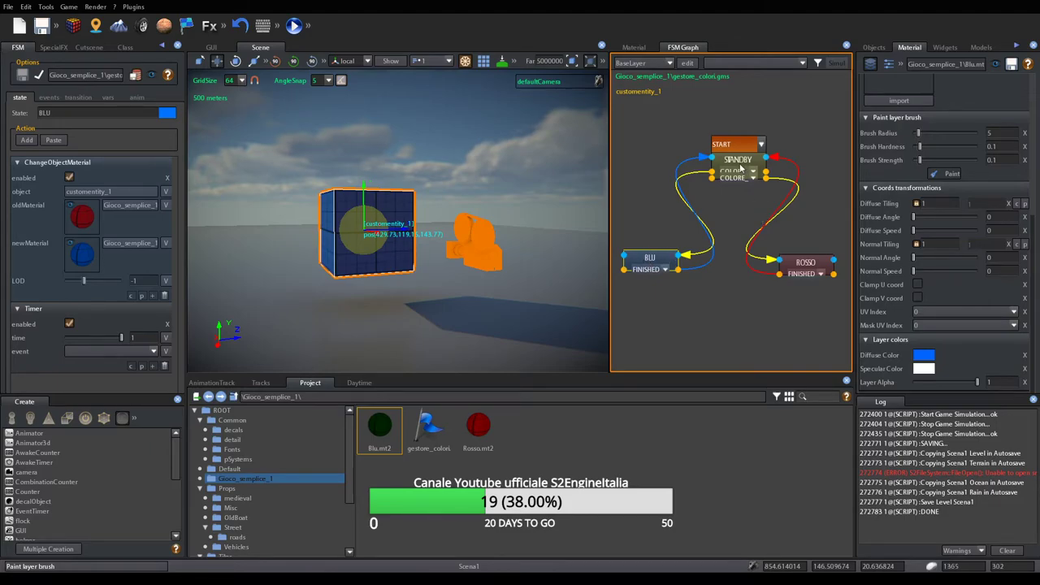
drag(741, 168, 736, 164)
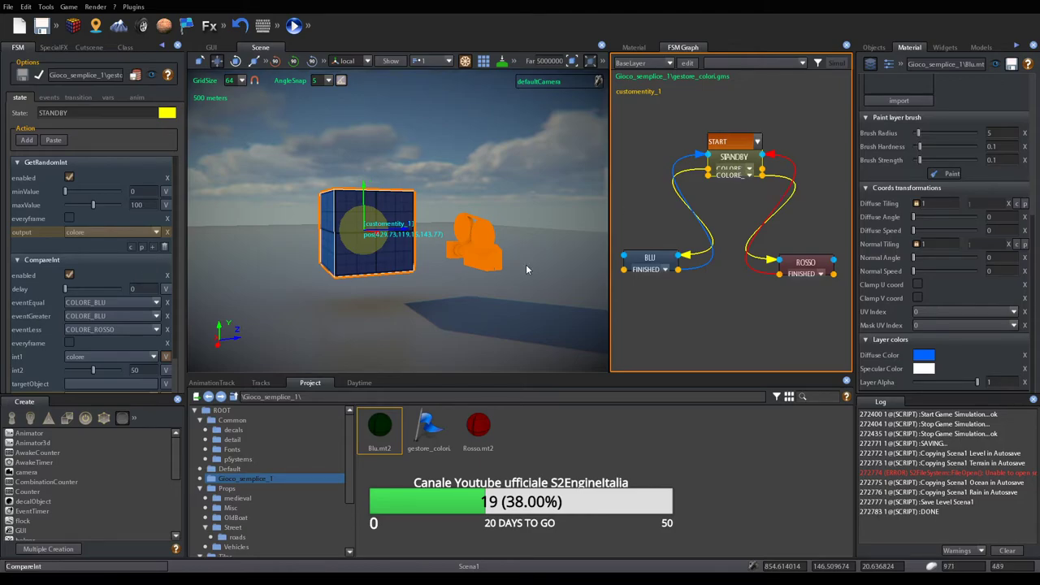
Set the event of BLU's Timer action to START and delete BLU's outgoing FINISHED event
click(654, 259)
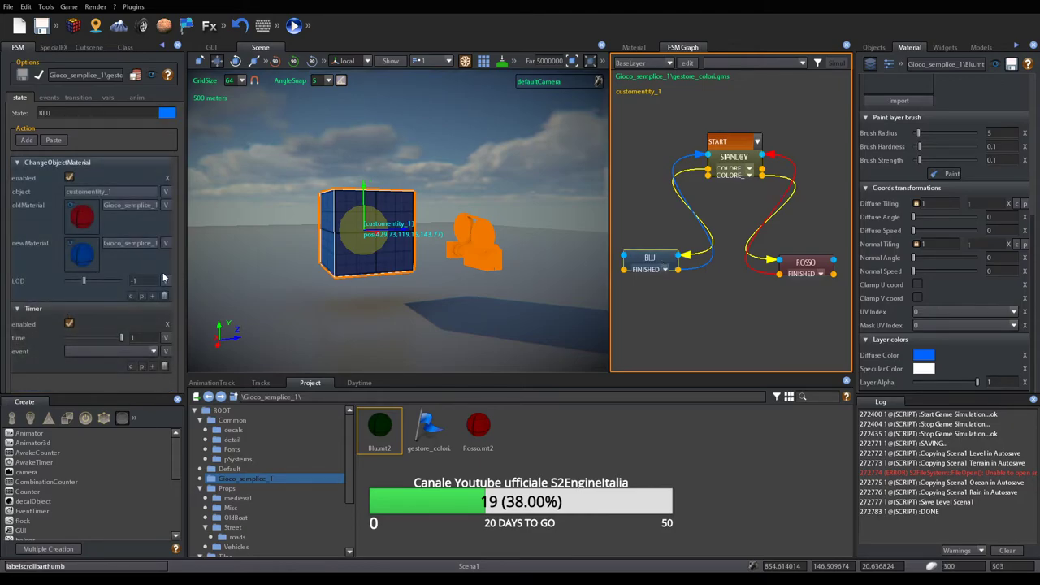
click(152, 351)
scroll(153, 383, down, 5)
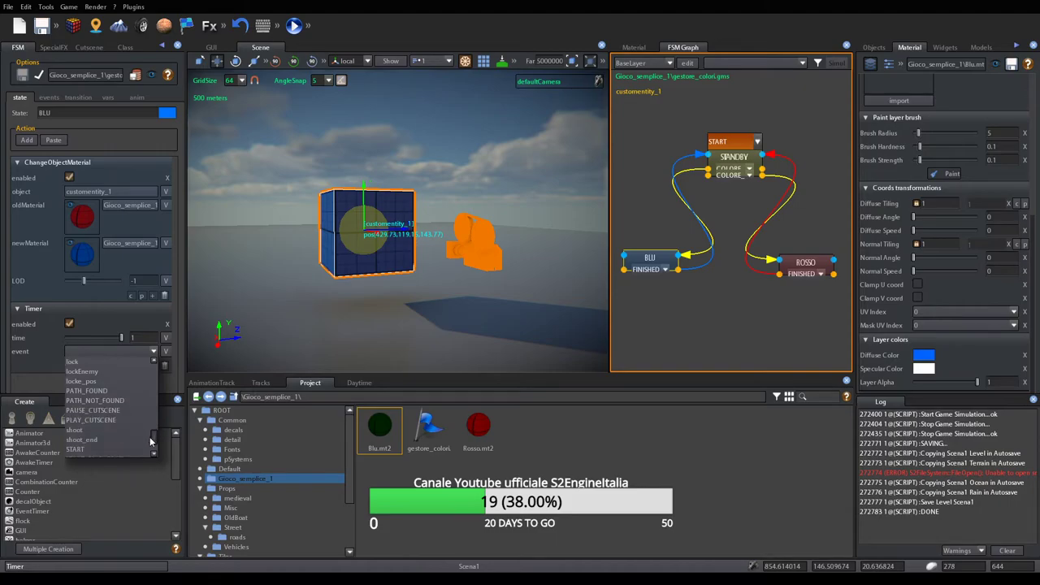
click(76, 410)
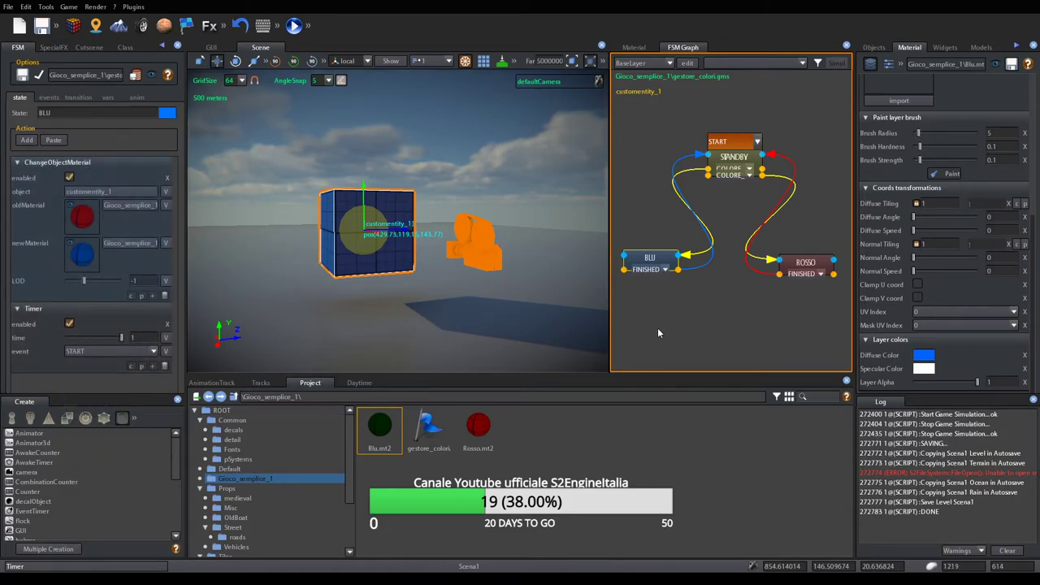
right_click(662, 263)
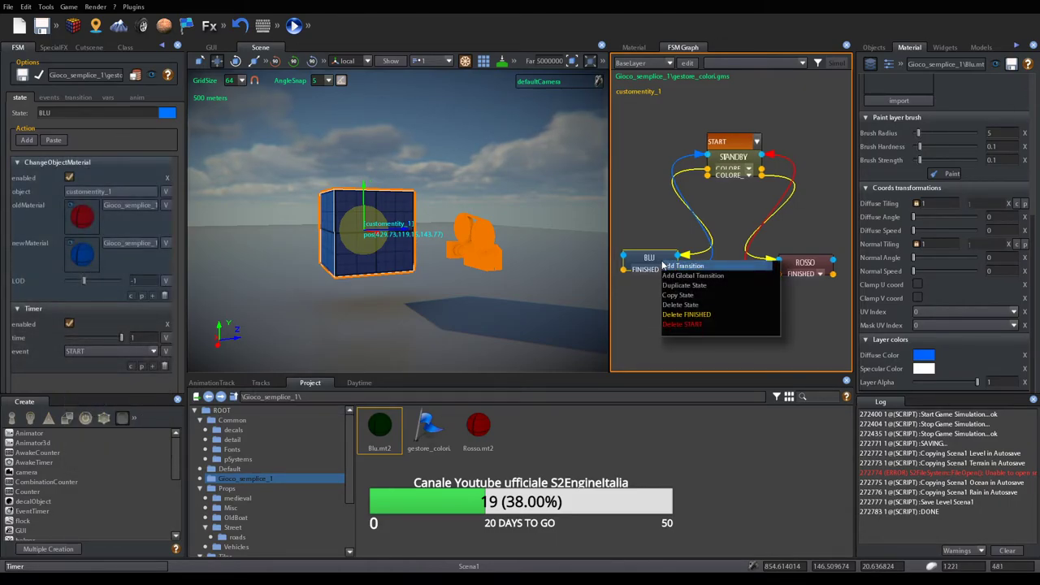
click(702, 325)
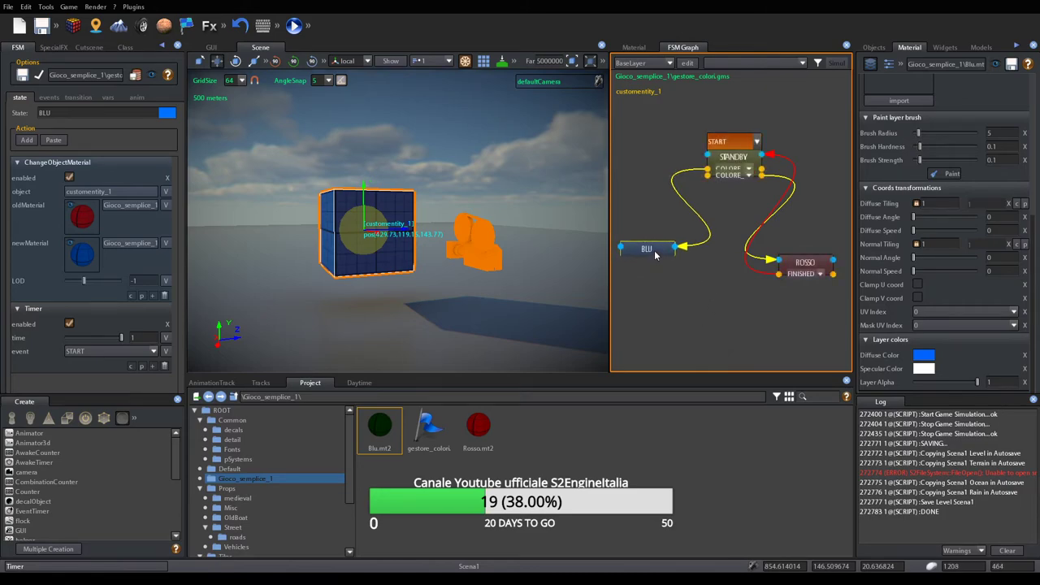
Check the event options of ROSSO's Timer action without choosing an event
click(787, 262)
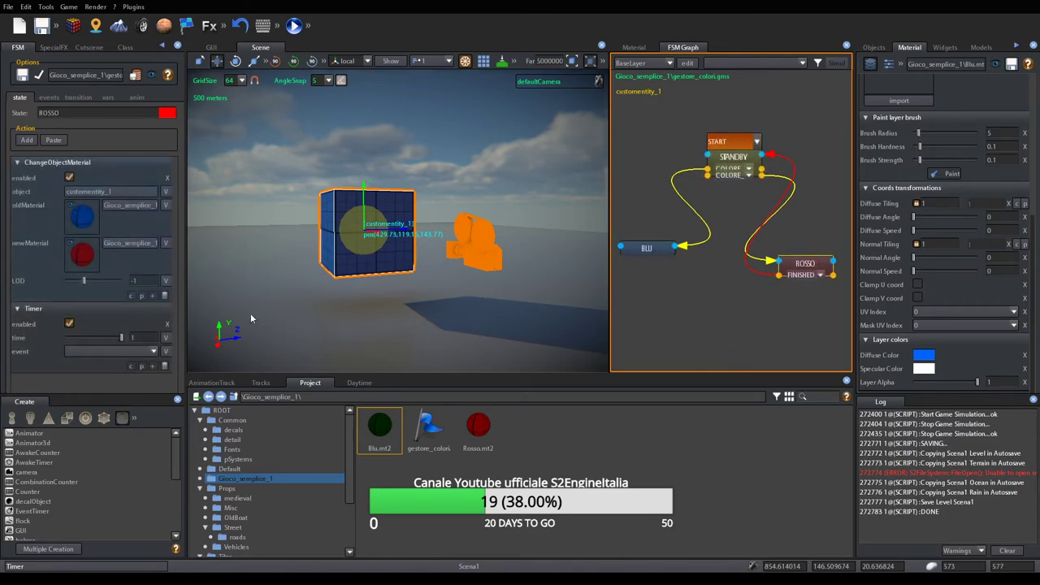
click(153, 352)
click(155, 399)
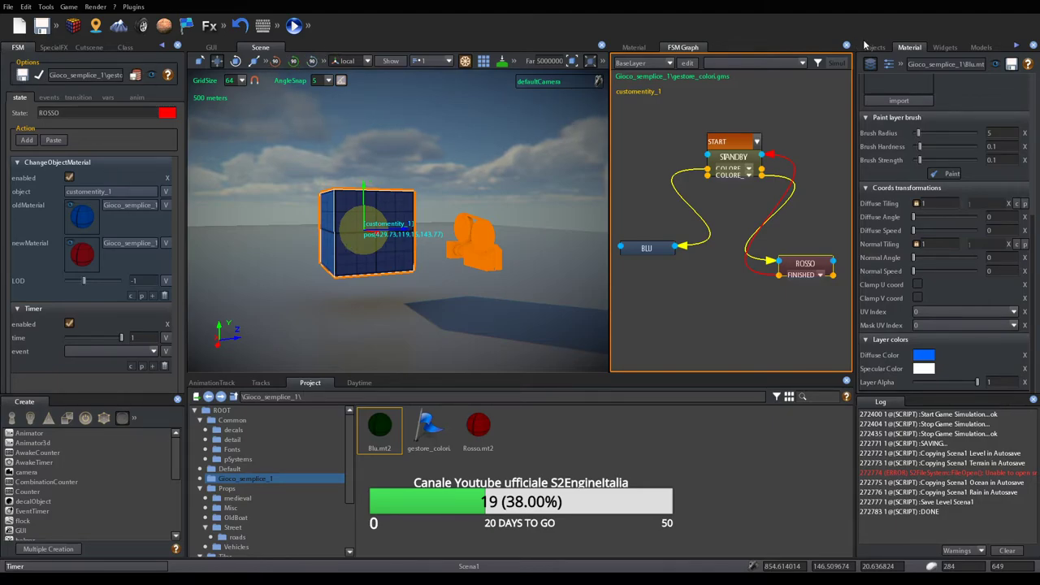
Quit the editor without saving the changed resources, restart it and reopen the Scena1 scene
key(alt+F4)
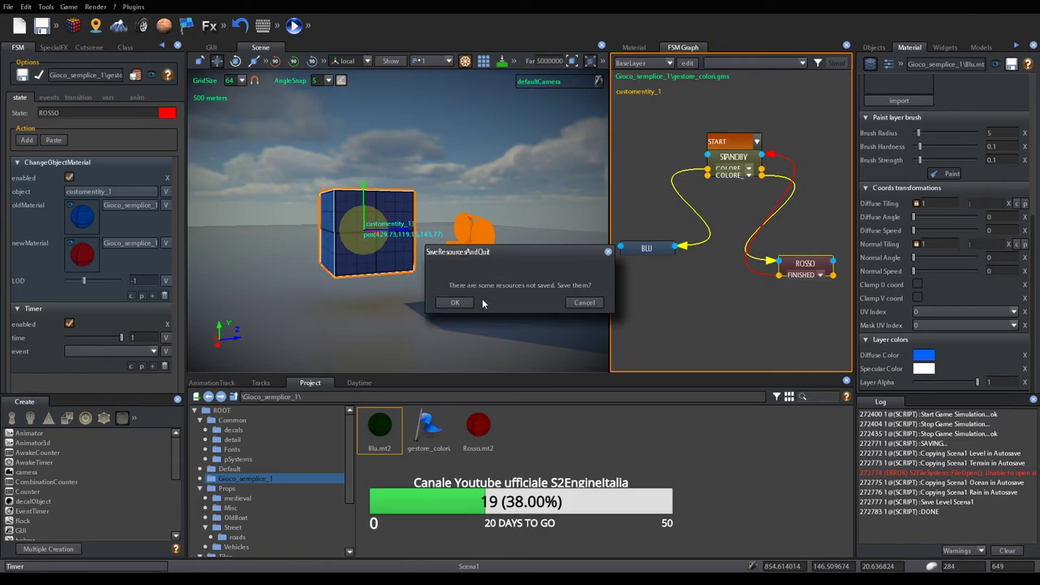
click(587, 301)
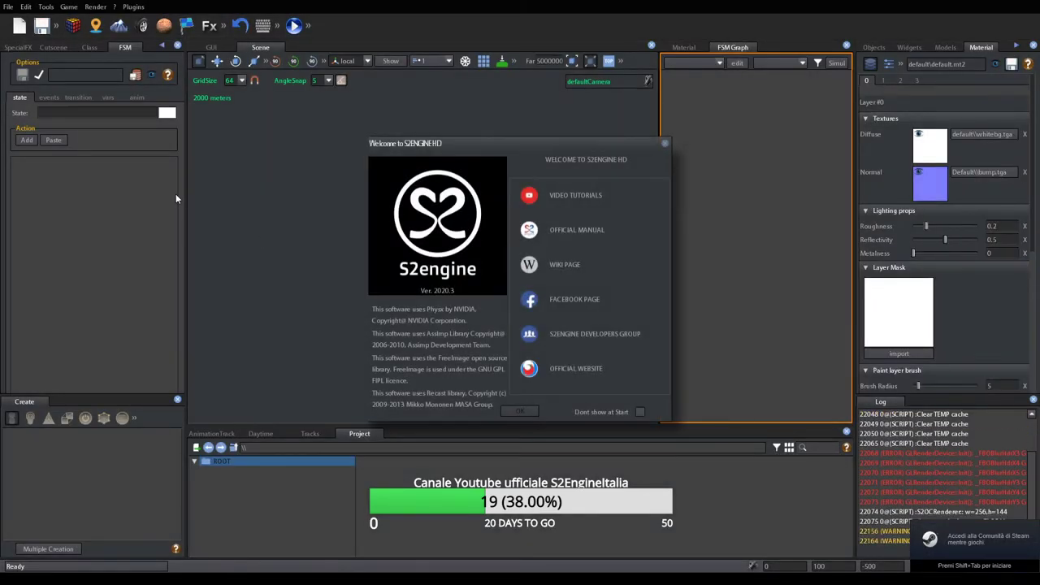
click(519, 412)
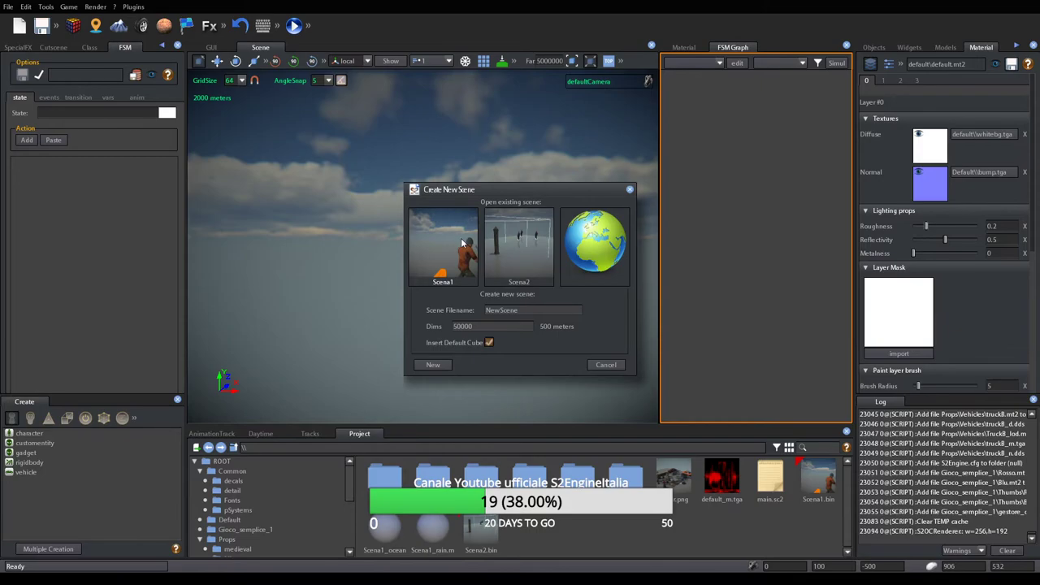
click(434, 242)
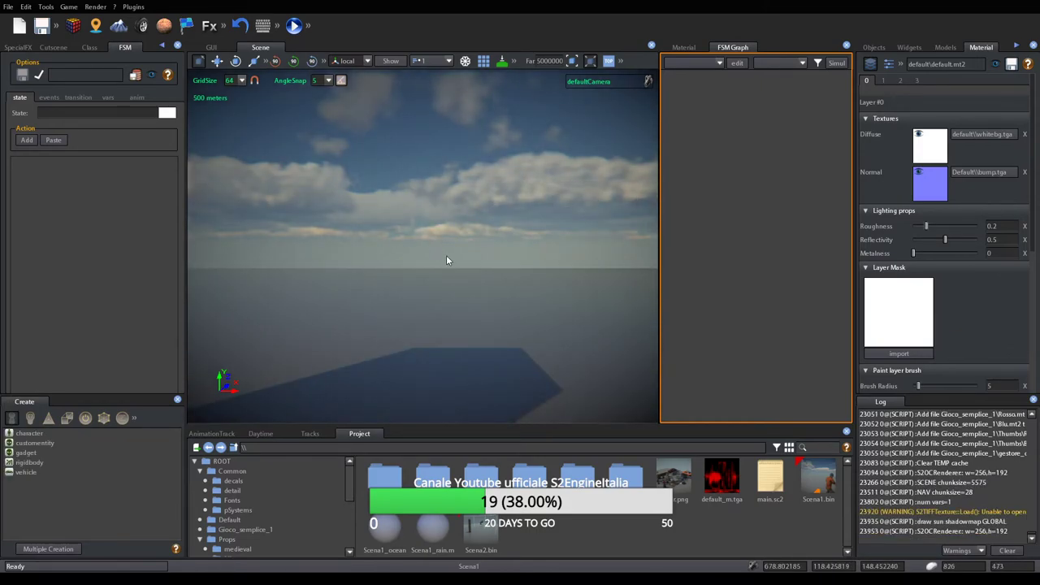
Select the cube customentity_1 to show its state graph and freeze all objects in the scene
click(384, 244)
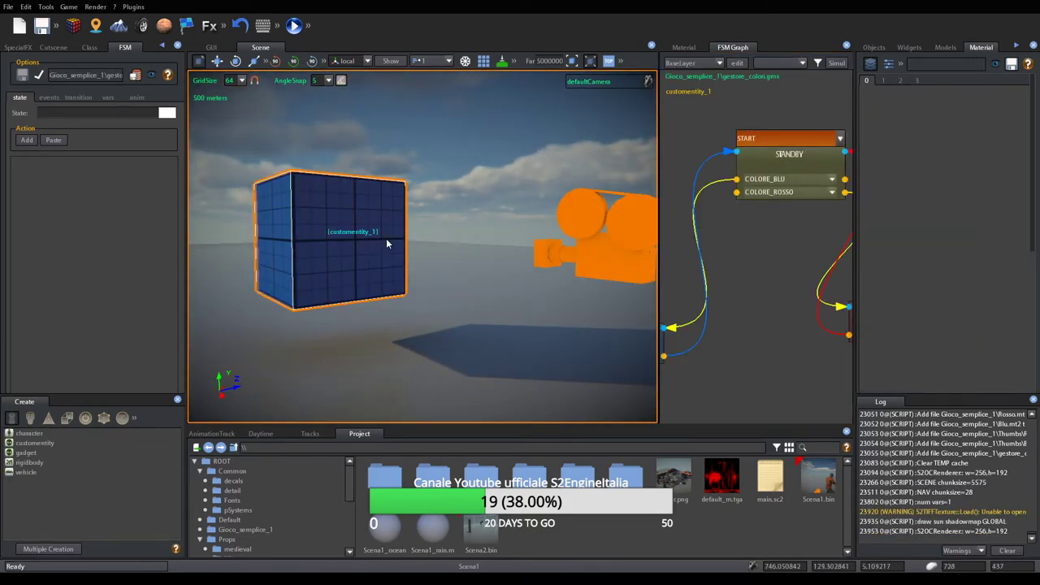
click(766, 288)
scroll(718, 325, up, 3)
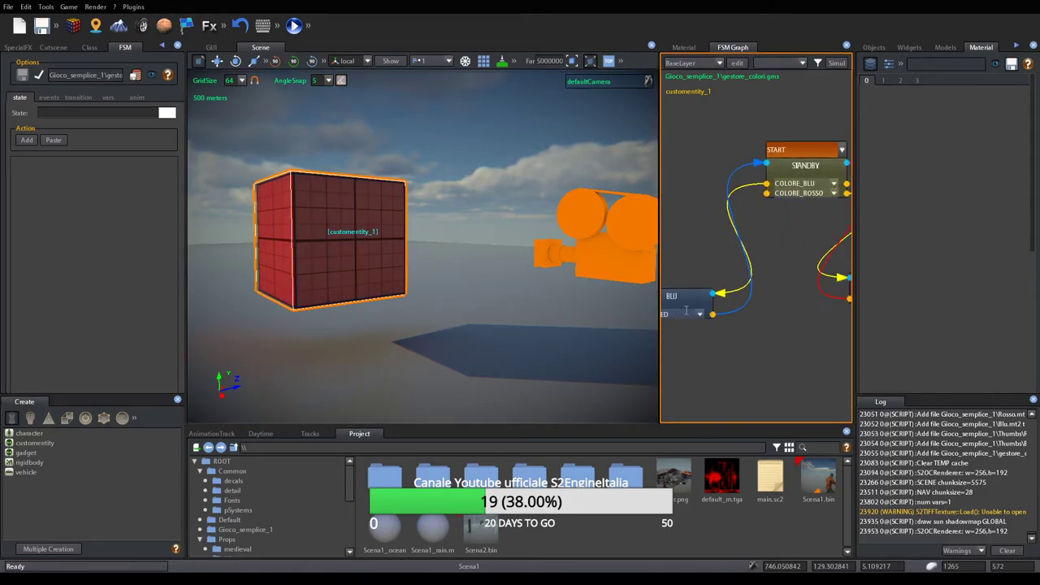
right_click(711, 284)
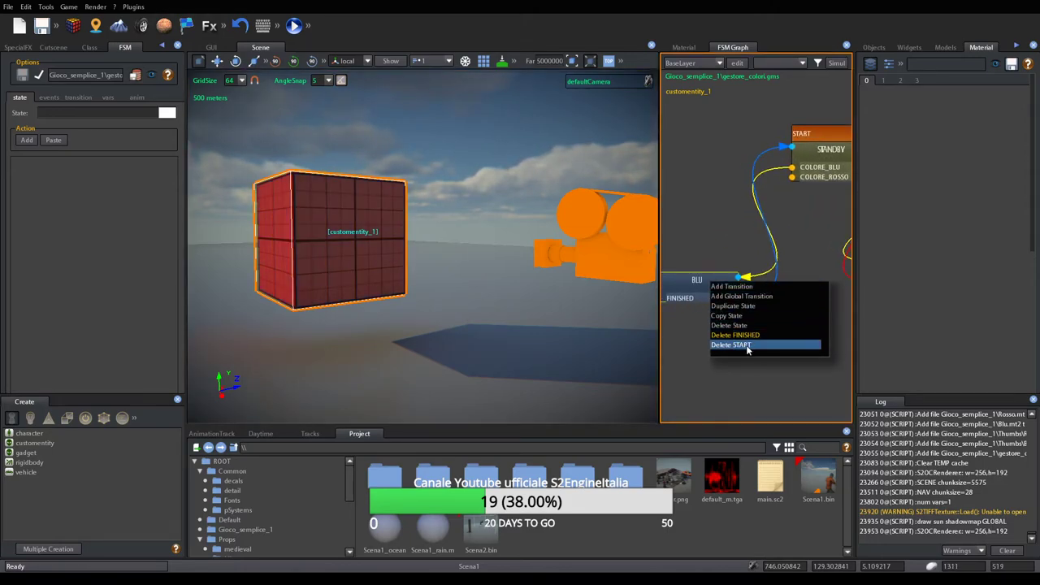
key(Escape)
click(467, 63)
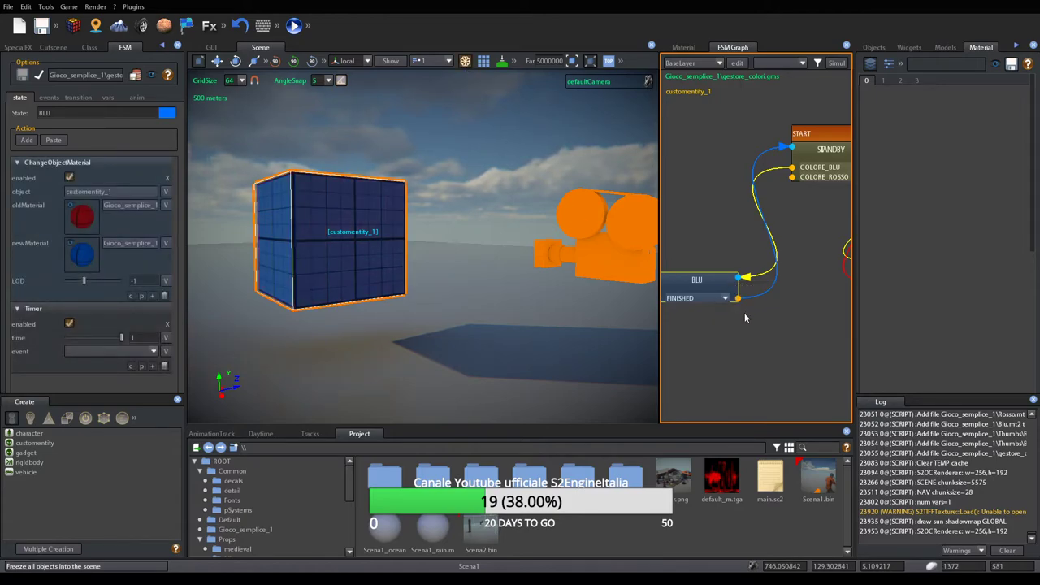
Delete the FINISHED transition from both the BLU and ROSSO states
drag(686, 276, 707, 260)
right_click(710, 263)
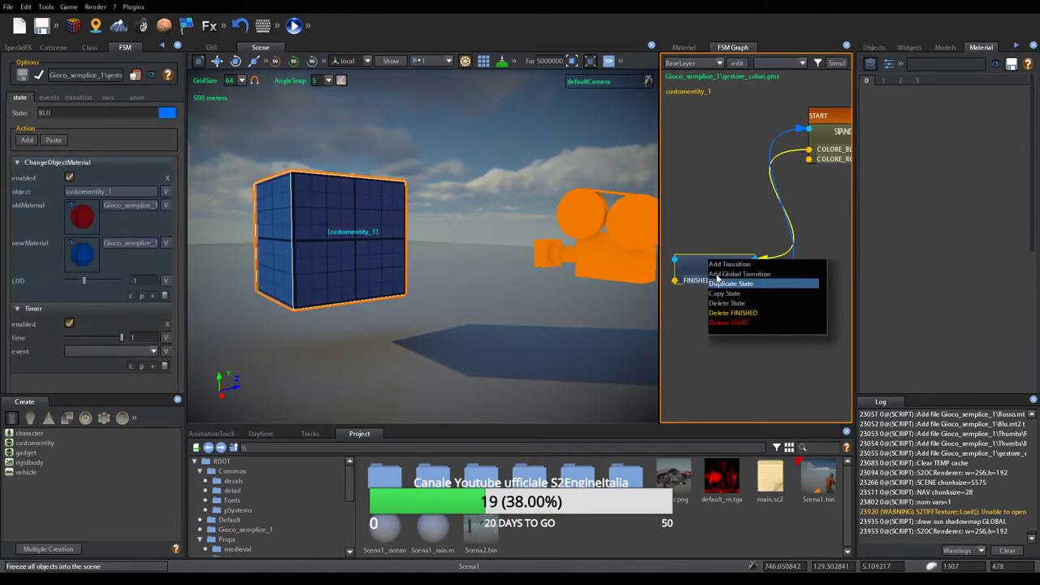
click(748, 315)
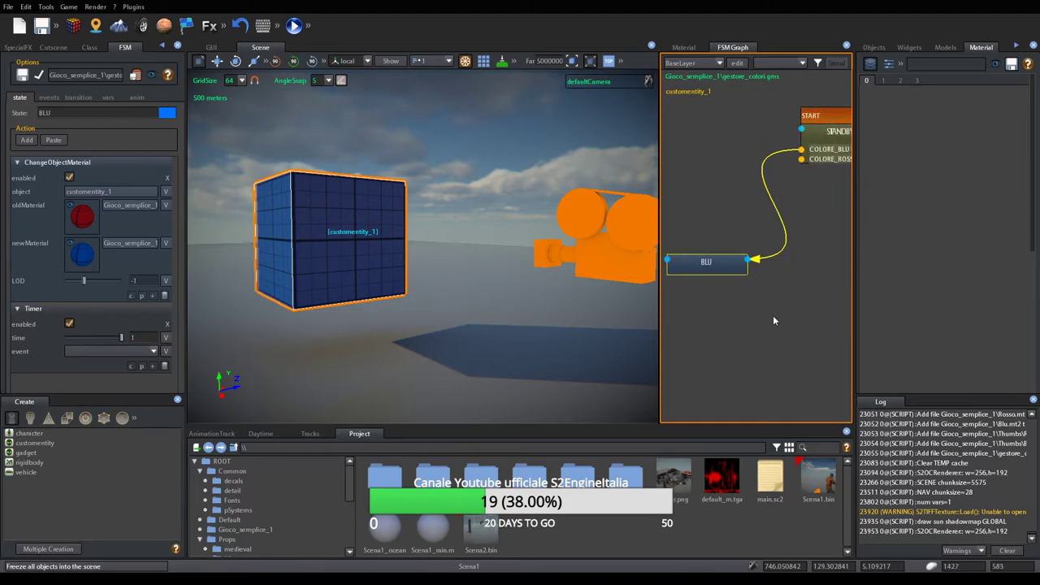
drag(910, 253, 788, 251)
right_click(789, 251)
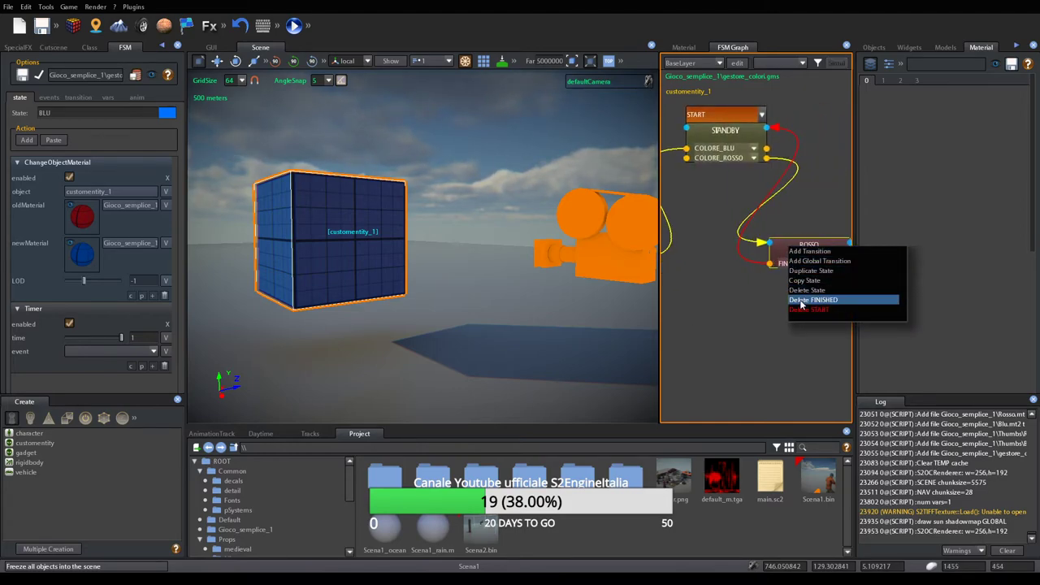
click(804, 302)
Set the event of the BLU state's Timer action to START
drag(666, 283, 739, 279)
click(691, 257)
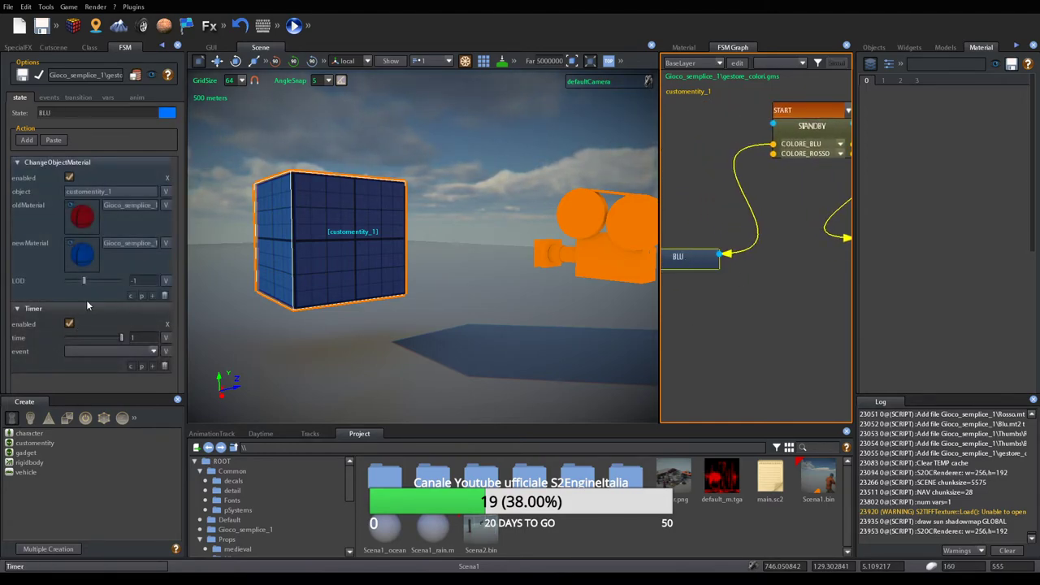
click(154, 351)
drag(153, 367, 150, 443)
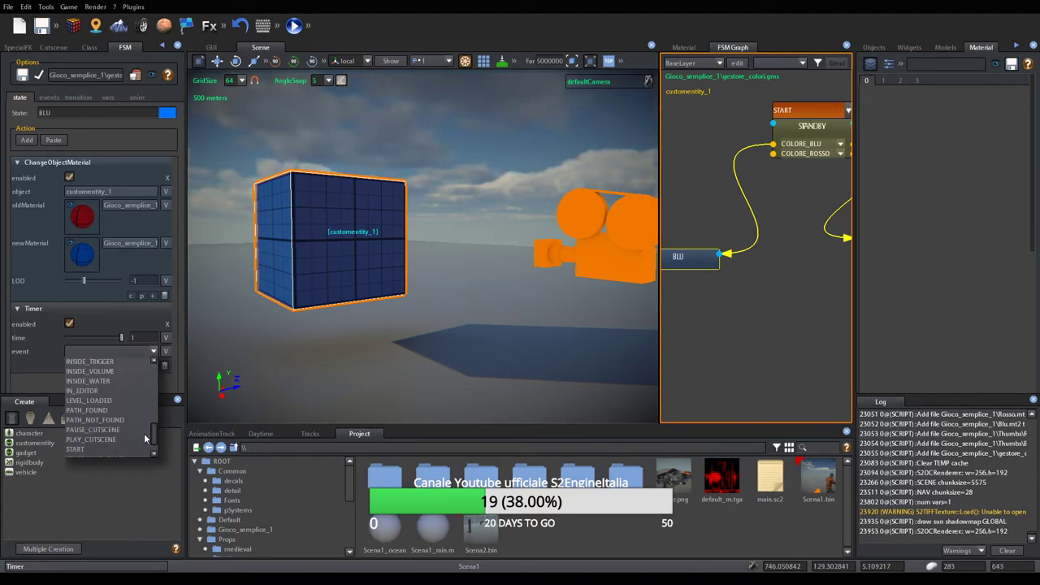
click(87, 449)
Set the event of the ROSSO state's Timer action to START
drag(812, 342, 699, 343)
click(764, 248)
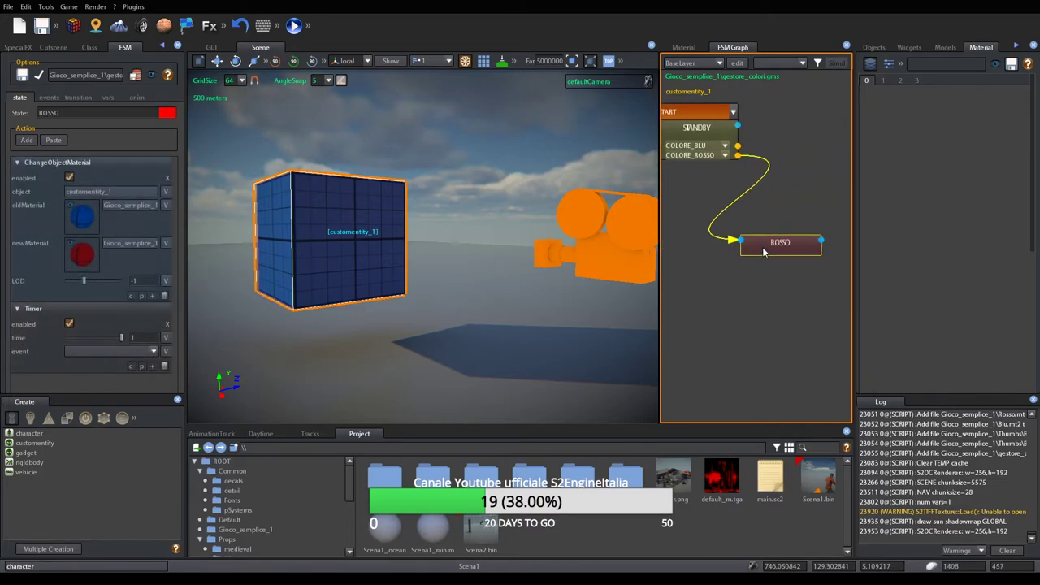
click(153, 352)
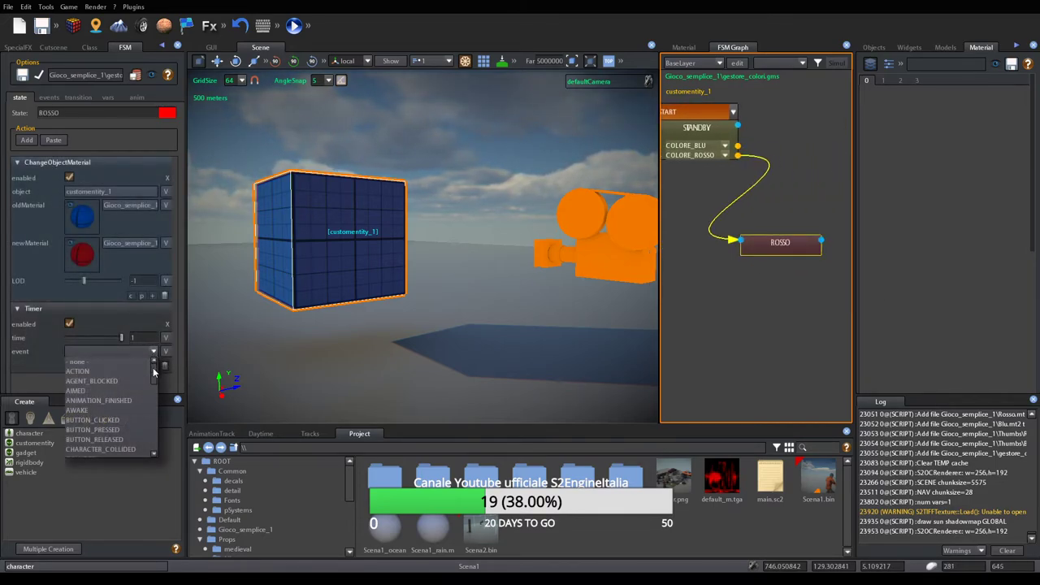
scroll(130, 439, down, 8)
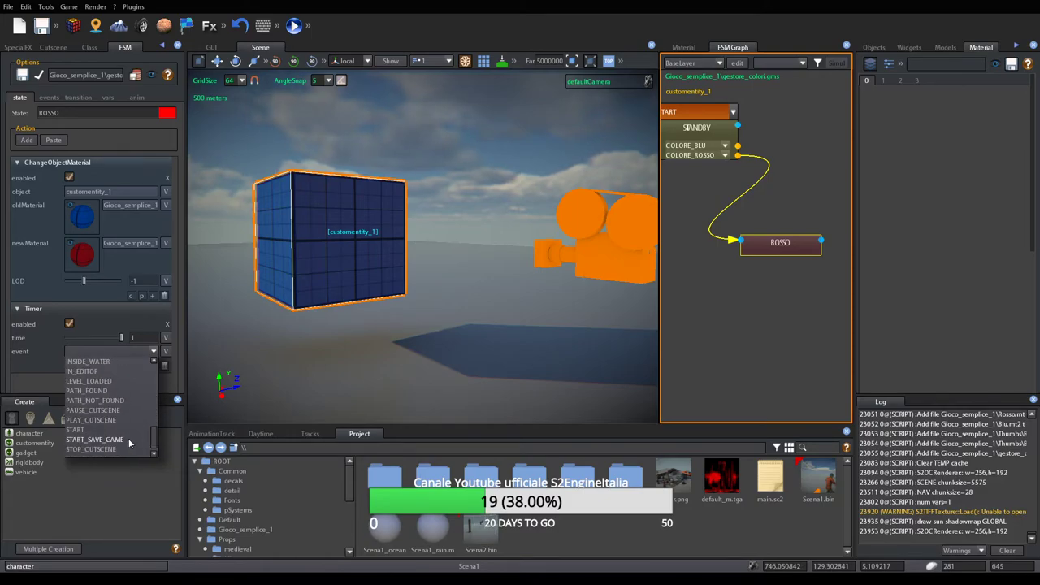
click(89, 430)
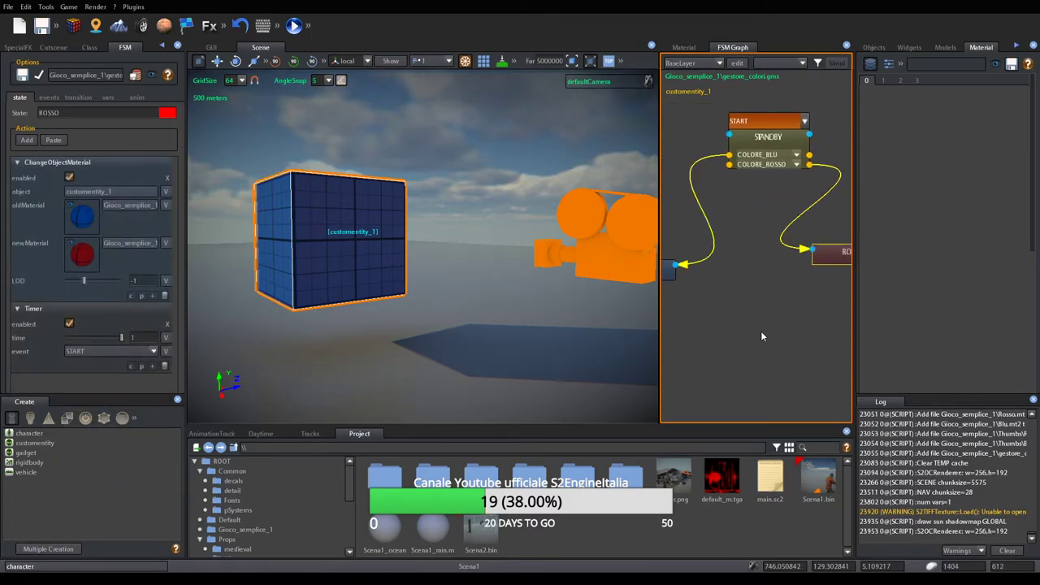
Widen the state graph area and arrange the BLU and ROSSO states below STANDBY on either side
scroll(732, 336, down, 1)
drag(658, 334, 562, 333)
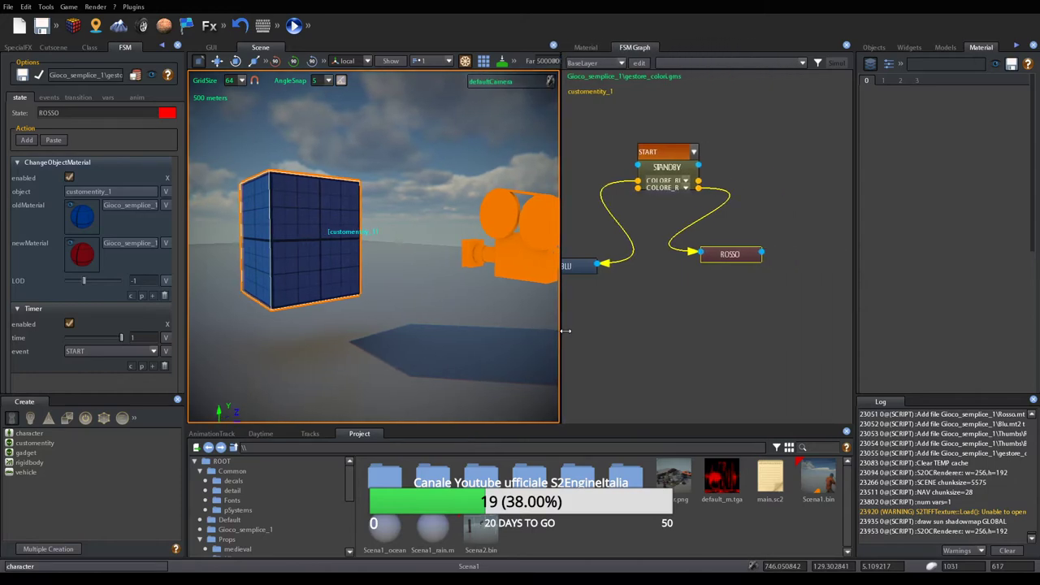
drag(751, 286, 769, 296)
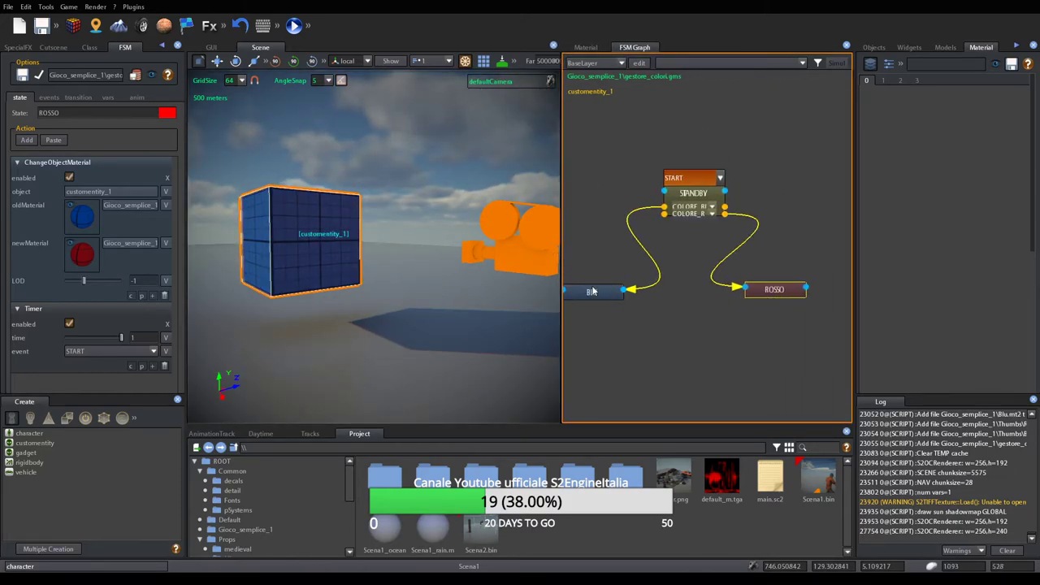
drag(596, 295, 619, 269)
drag(774, 291, 770, 270)
drag(712, 200, 705, 198)
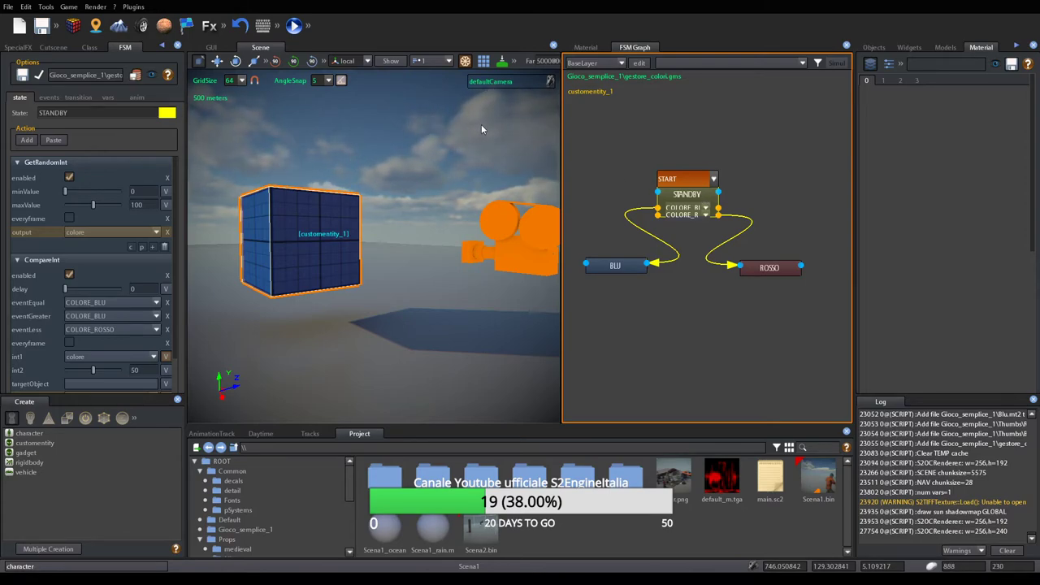
Run the game simulation to check how the cube changes colour and stop it
click(294, 26)
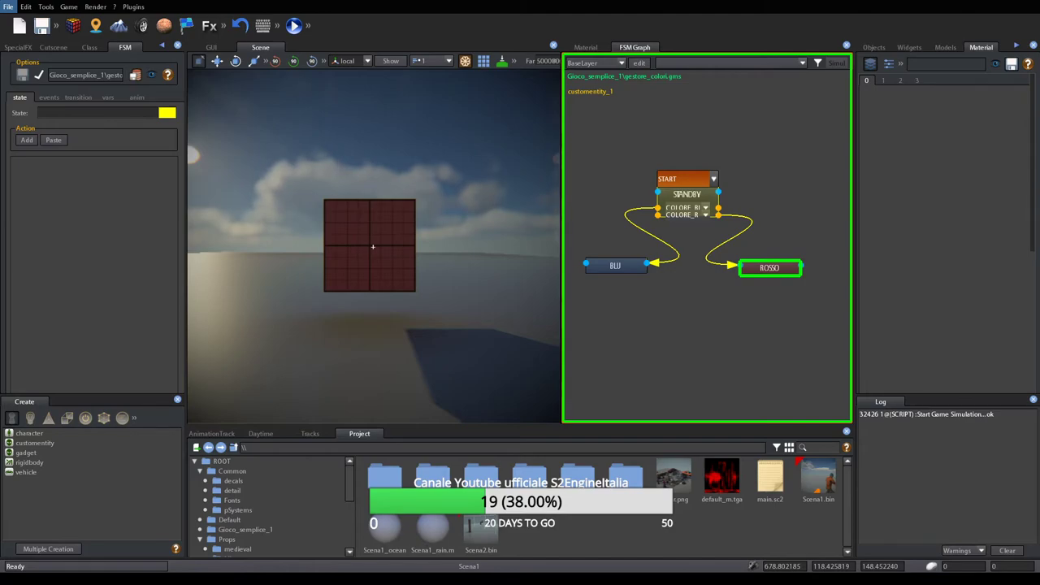
key(Escape)
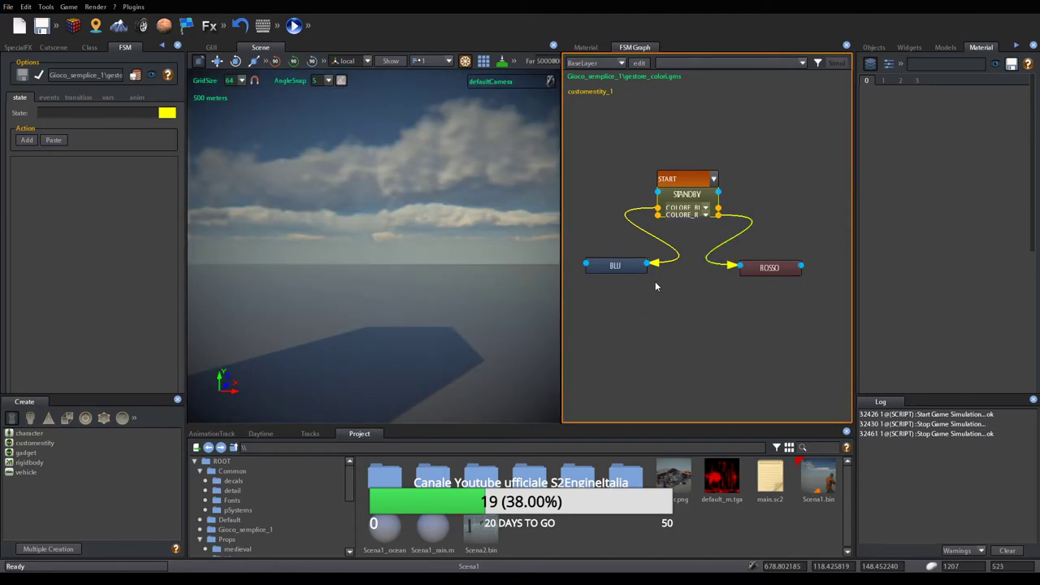
Line up the BLU and ROSSO states in the graph and focus the scene view on the cube
drag(630, 269, 625, 274)
drag(775, 276, 774, 280)
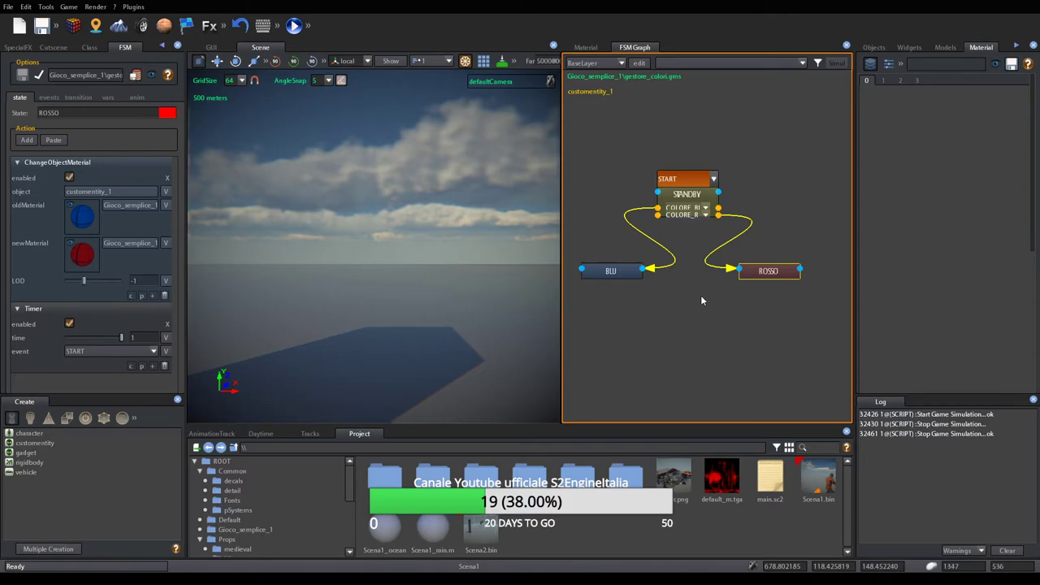
click(316, 288)
key(f)
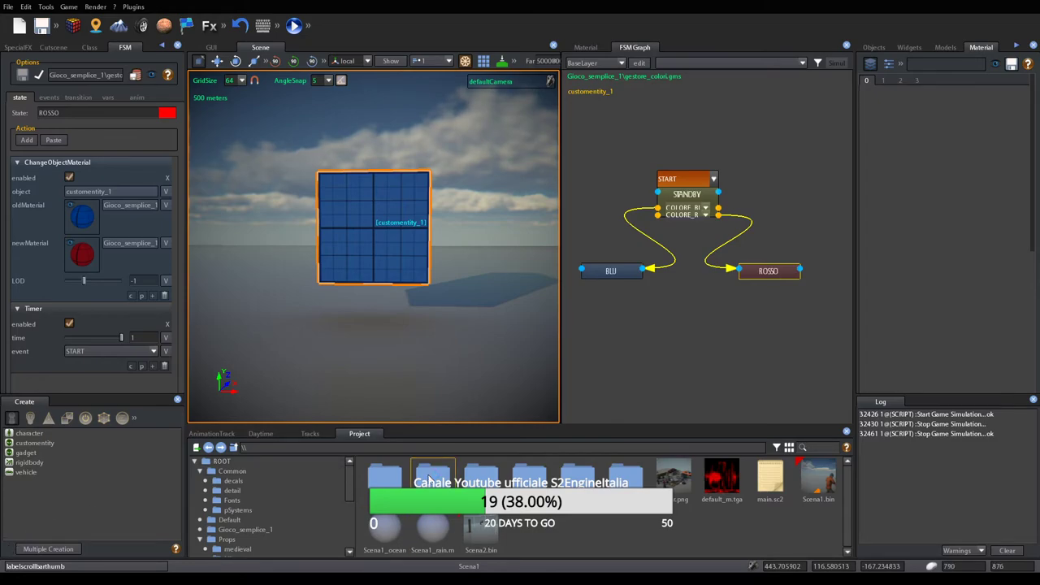
Add a new input action named azione in the project's input settings
click(263, 25)
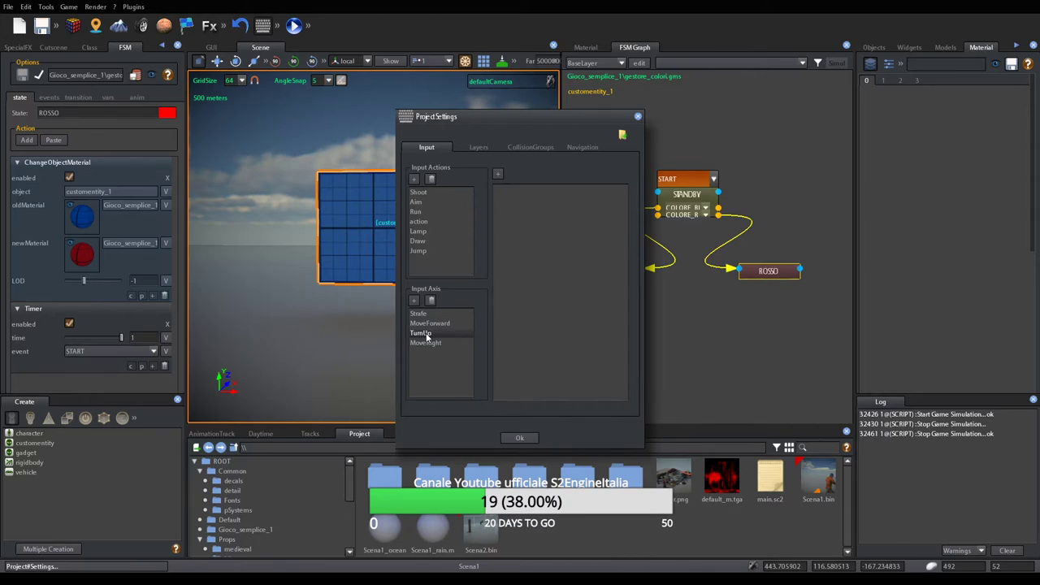
click(417, 181)
drag(163, 107, 442, 274)
click(470, 301)
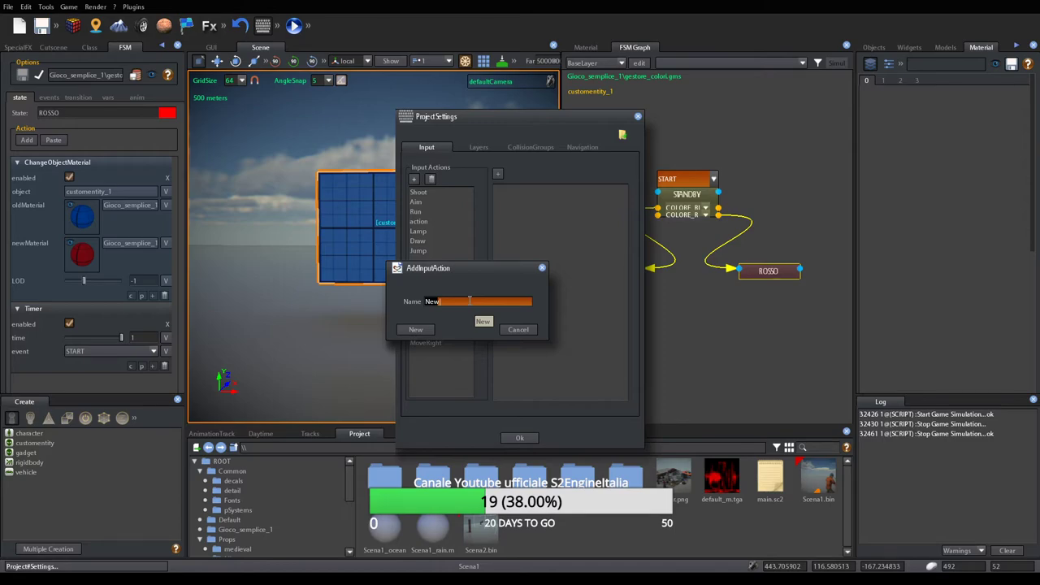
text(azione)
key(Return)
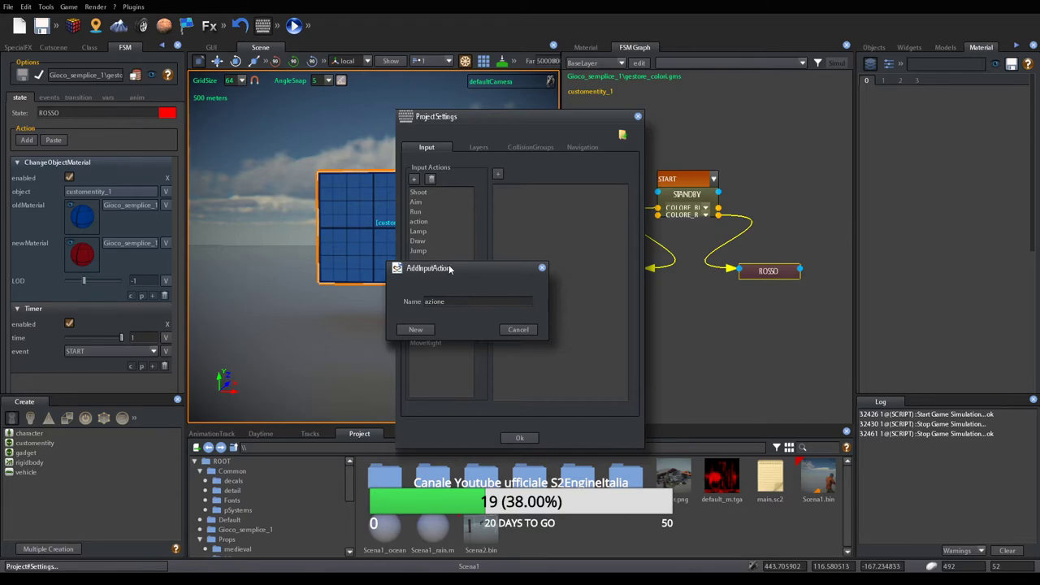
click(412, 330)
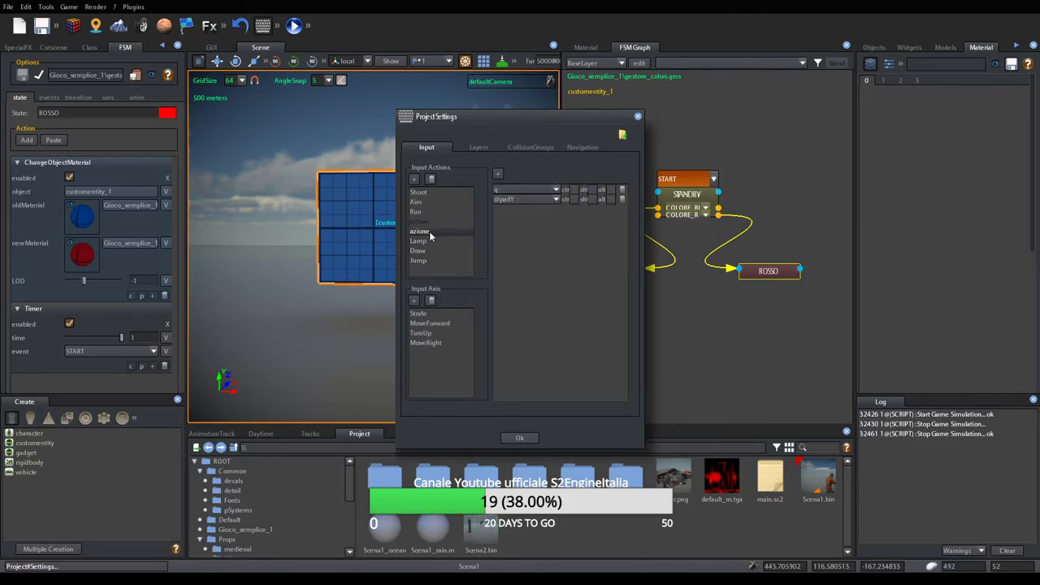
click(497, 175)
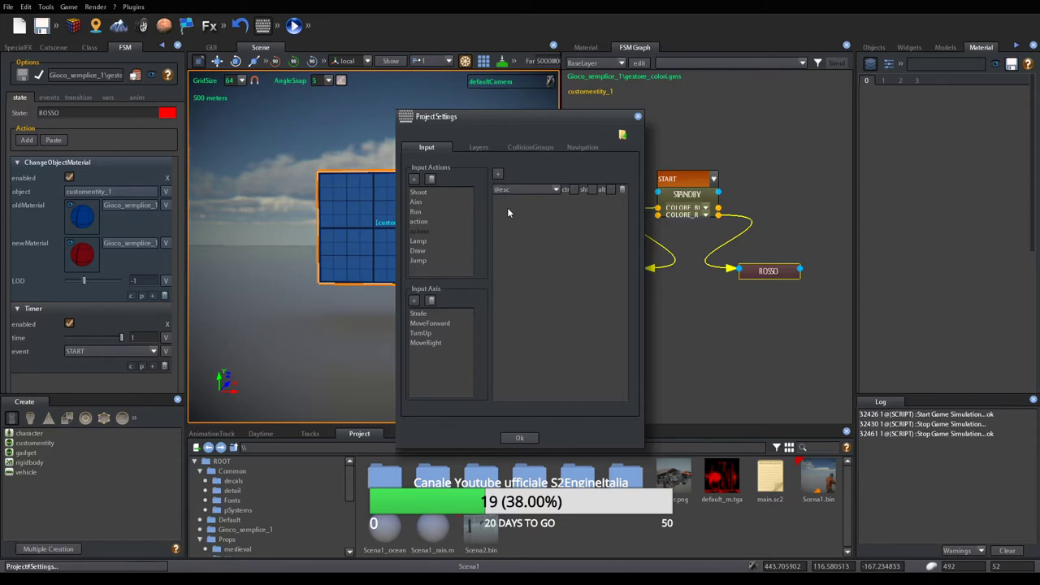
click(556, 190)
scroll(556, 201, down, 3)
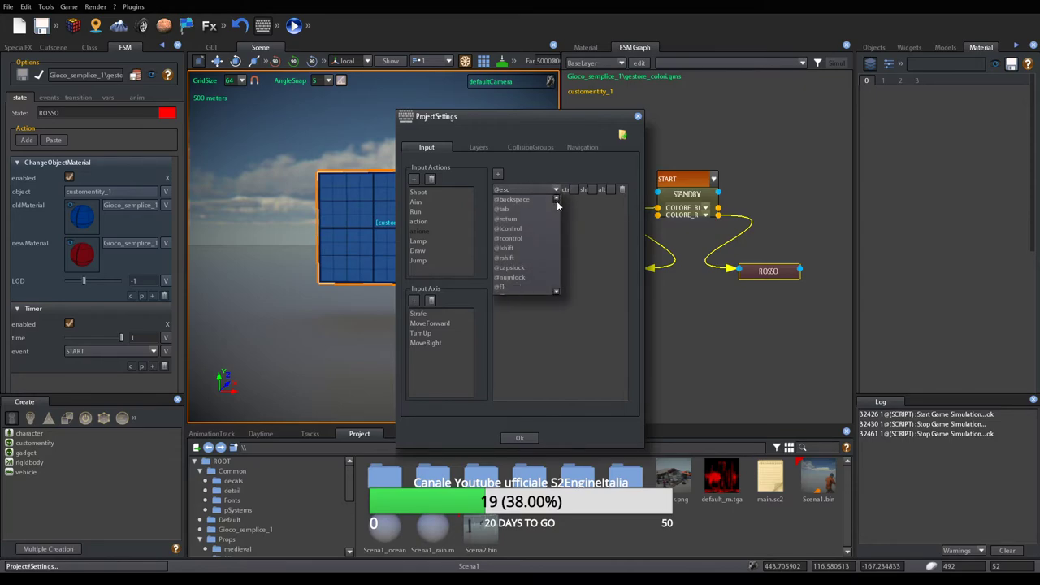
drag(553, 252, 557, 285)
scroll(548, 274, down, 4)
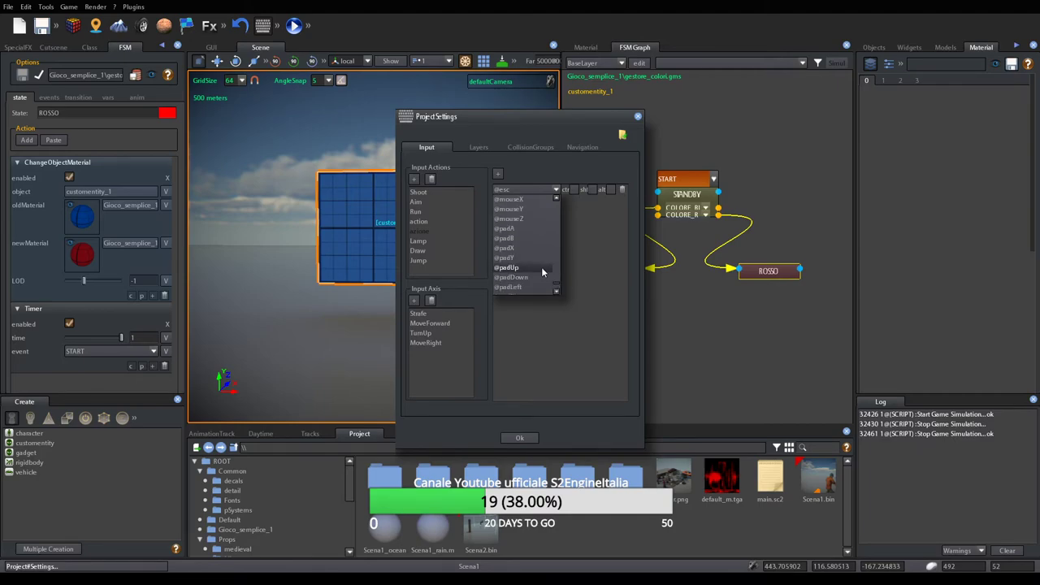
click(526, 220)
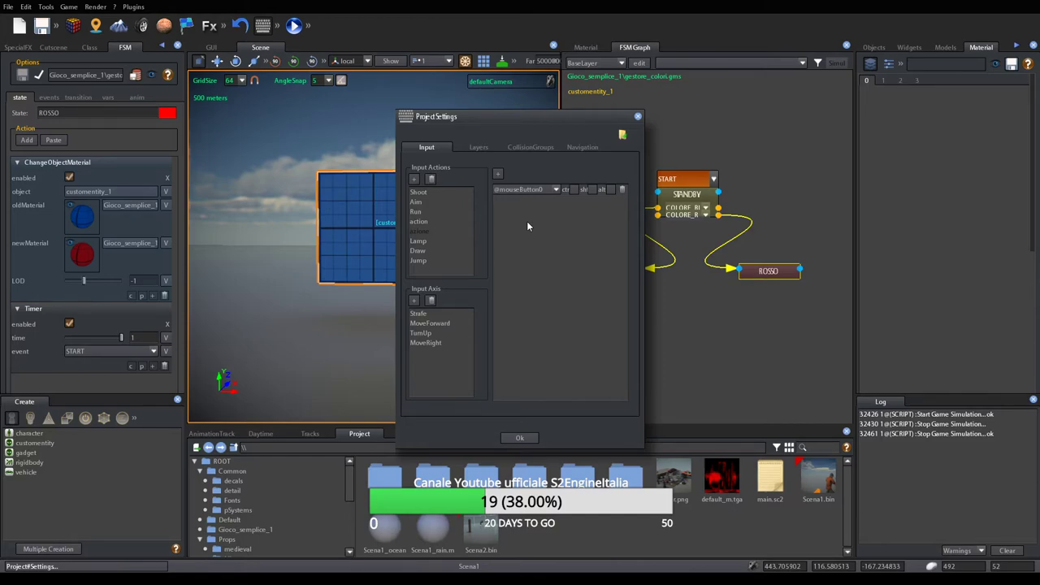
click(515, 439)
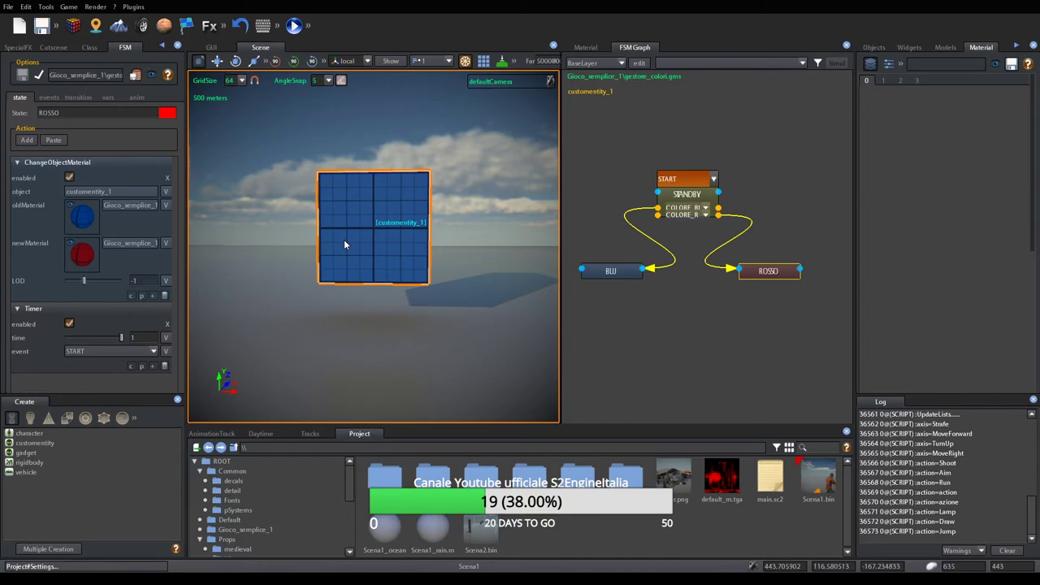
Add a GetInputAction action to the BLU state, directly after its ChangeObjectMaterial action
click(697, 202)
click(611, 272)
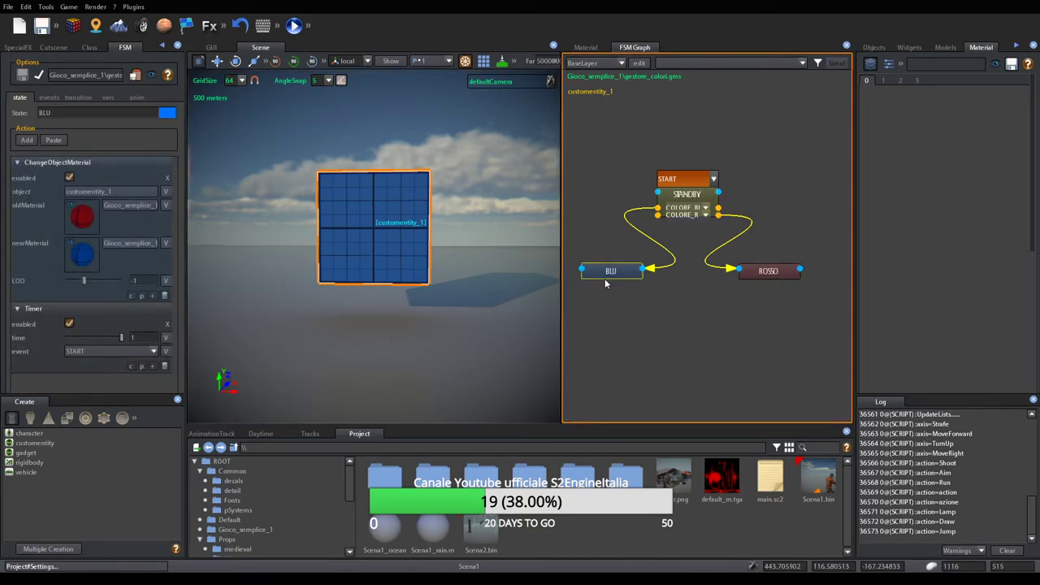
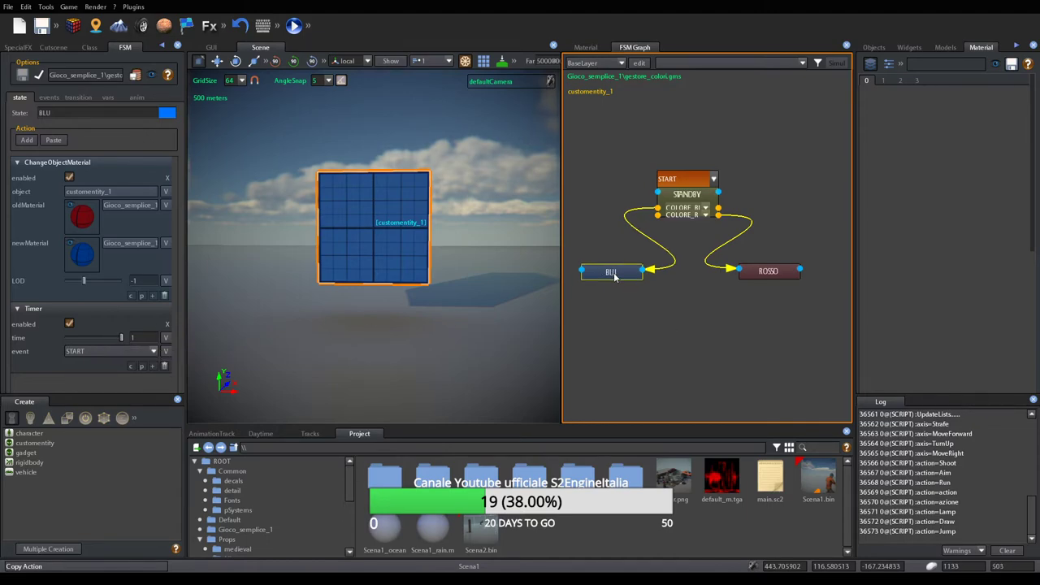
drag(629, 282, 629, 289)
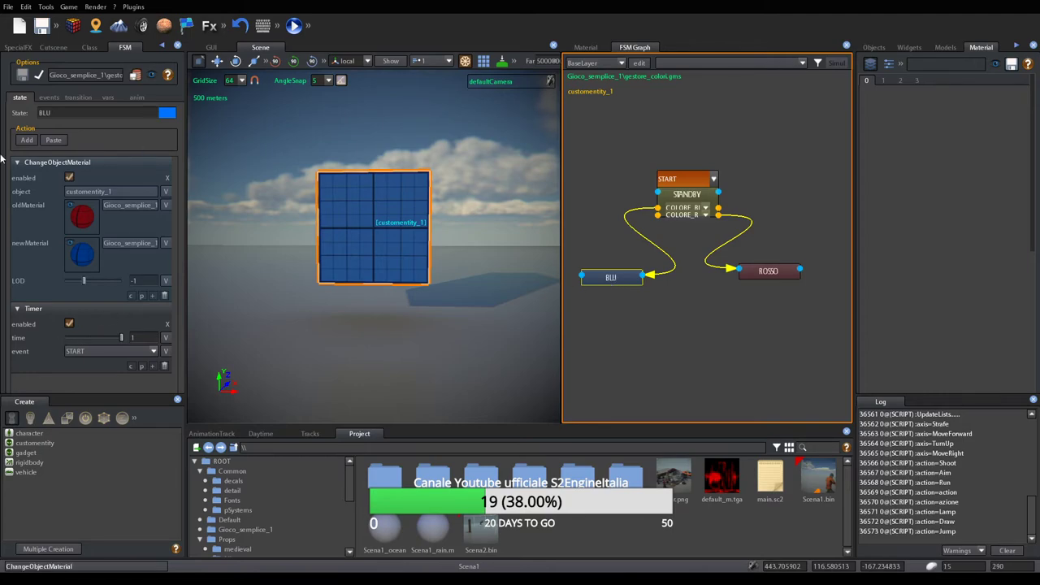
click(153, 296)
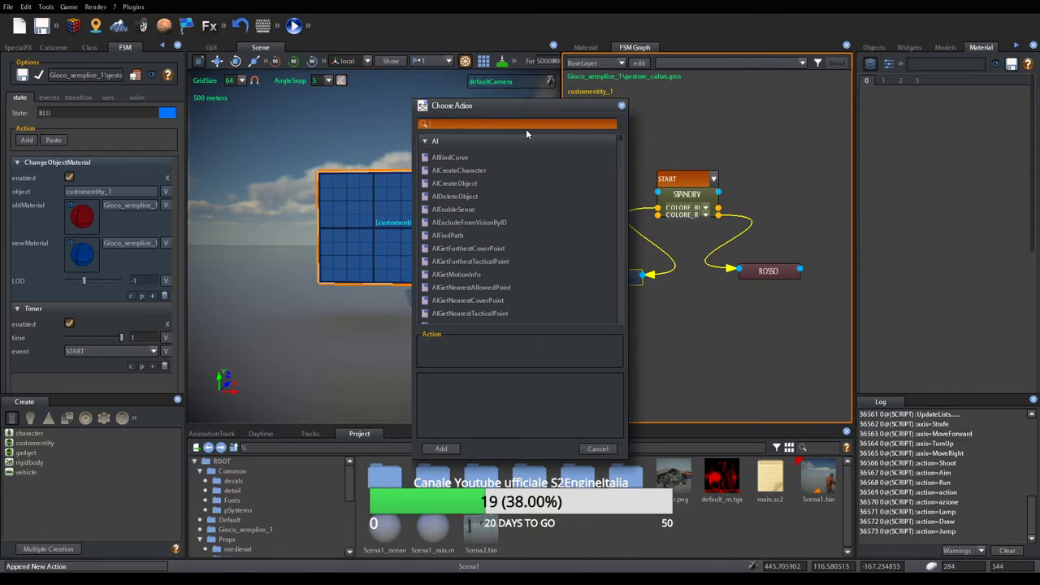
text(input)
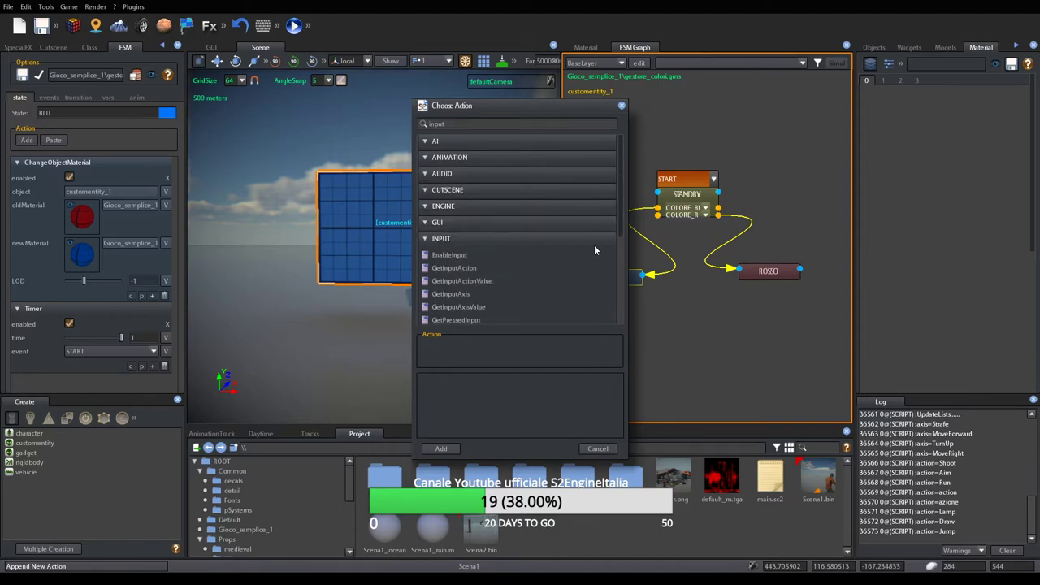
click(473, 271)
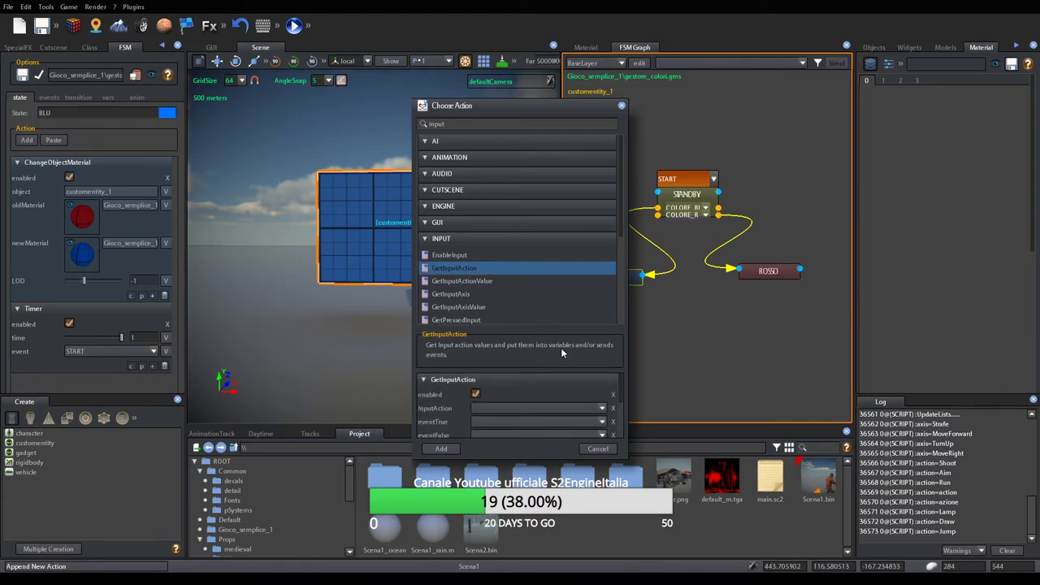
click(441, 448)
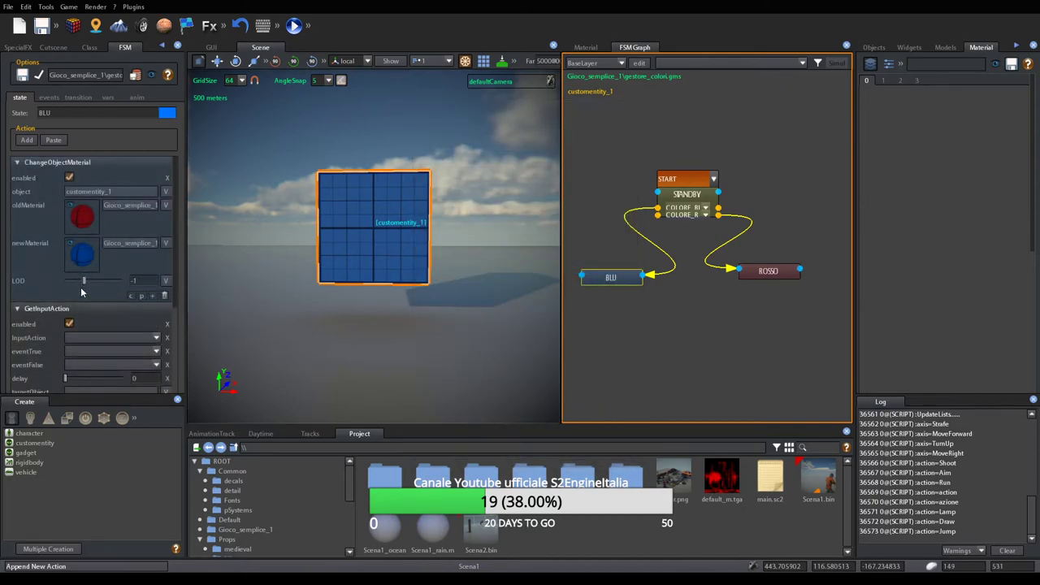
Set the InputAction of the BLU state's GetInputAction to azione
scroll(86, 284, down, 2)
scroll(86, 268, down, 2)
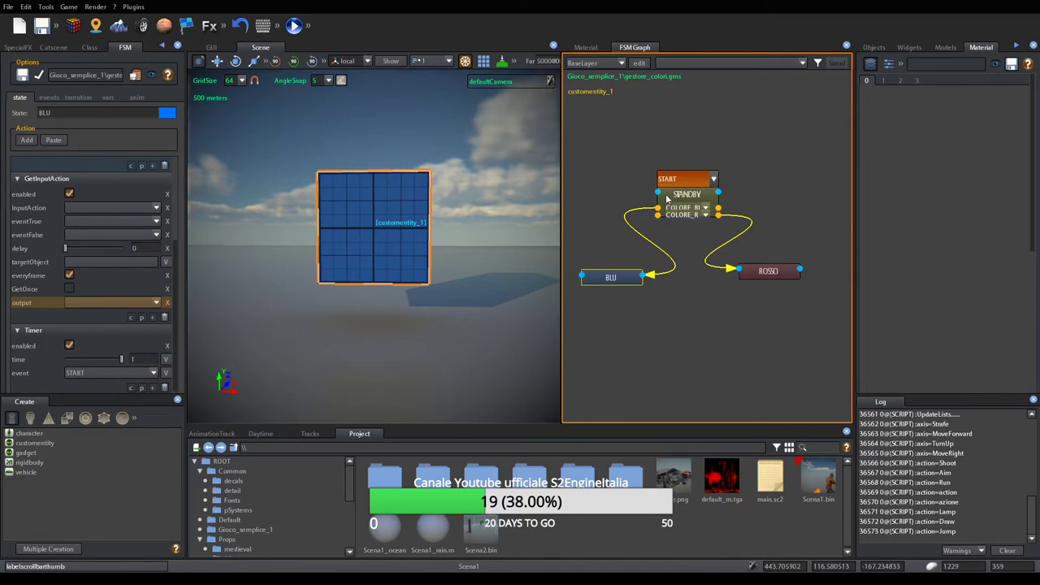
click(156, 208)
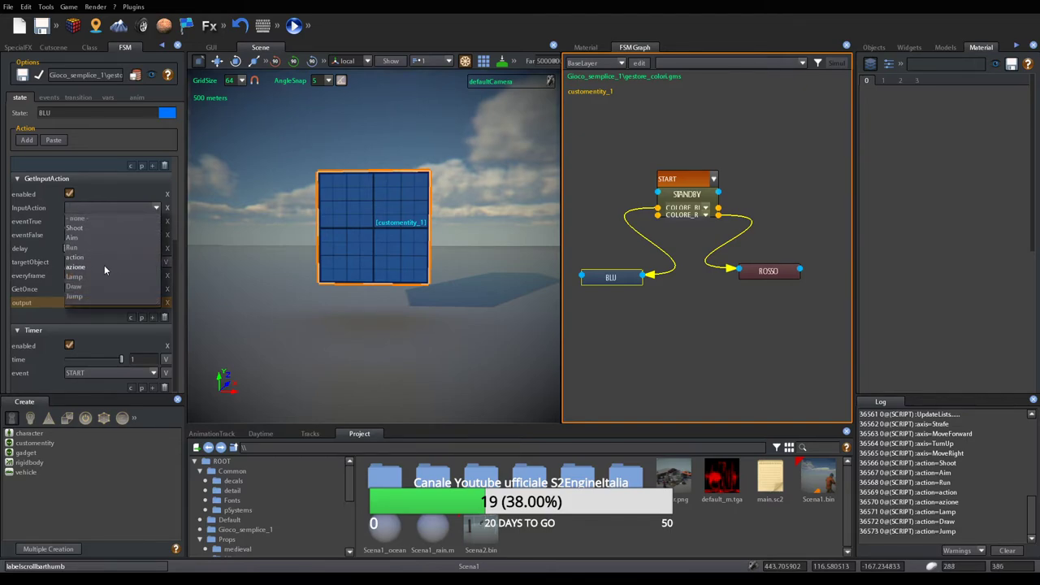
click(78, 274)
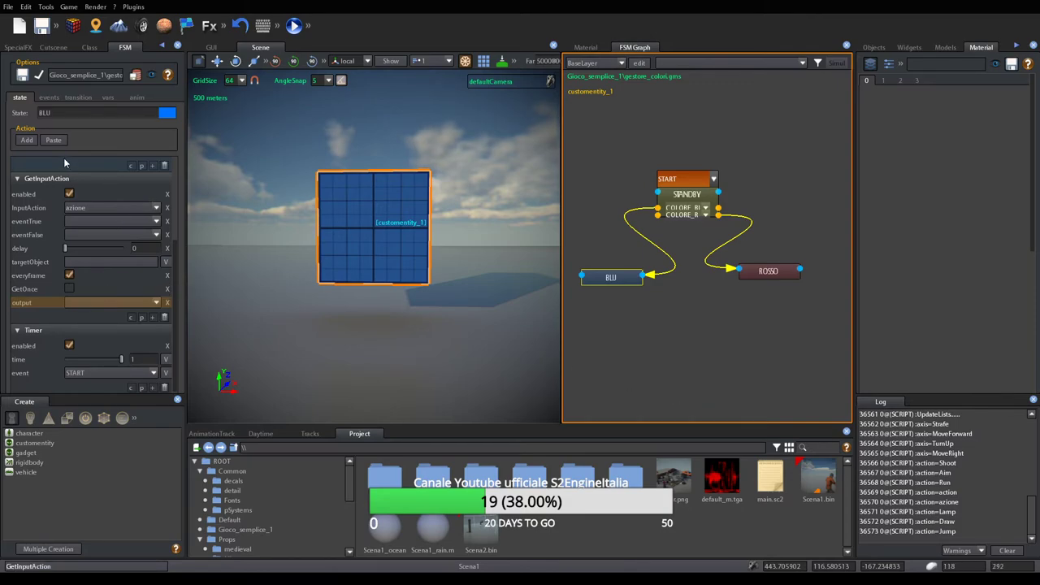
Create a custom event named SUCCESSO in the state machine's event list
click(45, 98)
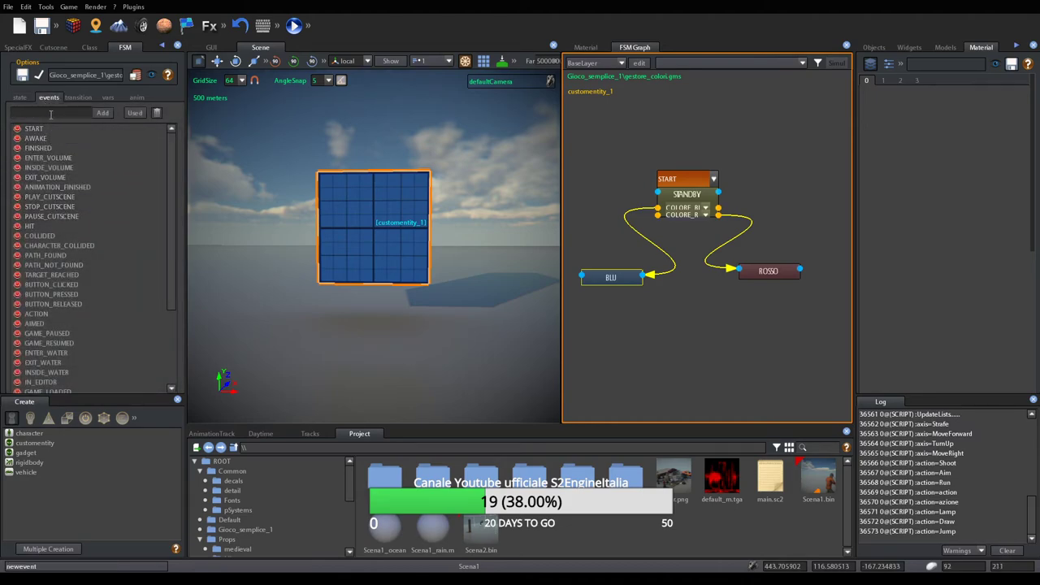
click(50, 114)
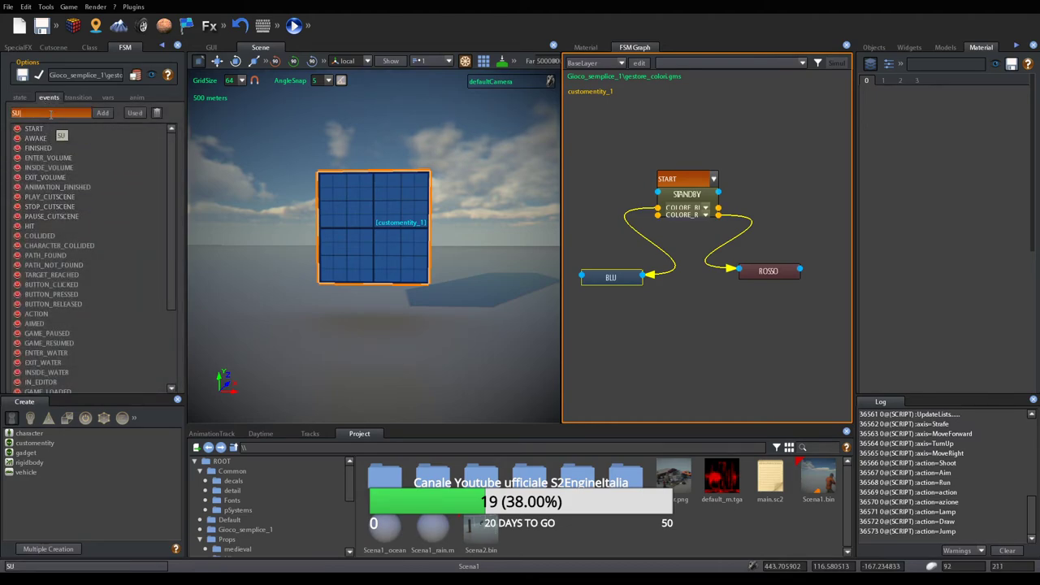
text(SUCCESSO)
key(Return)
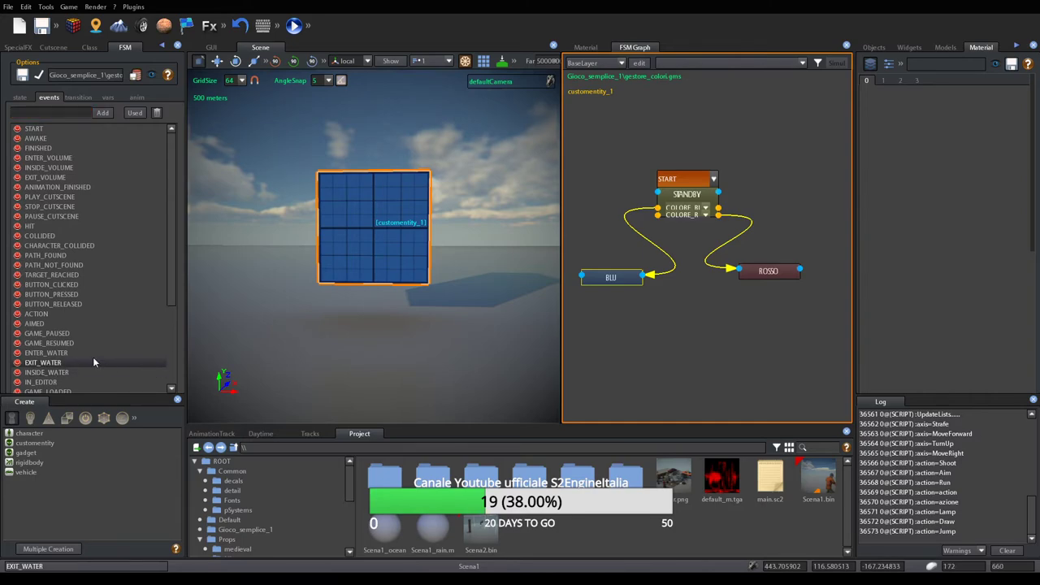
scroll(99, 337, down, 4)
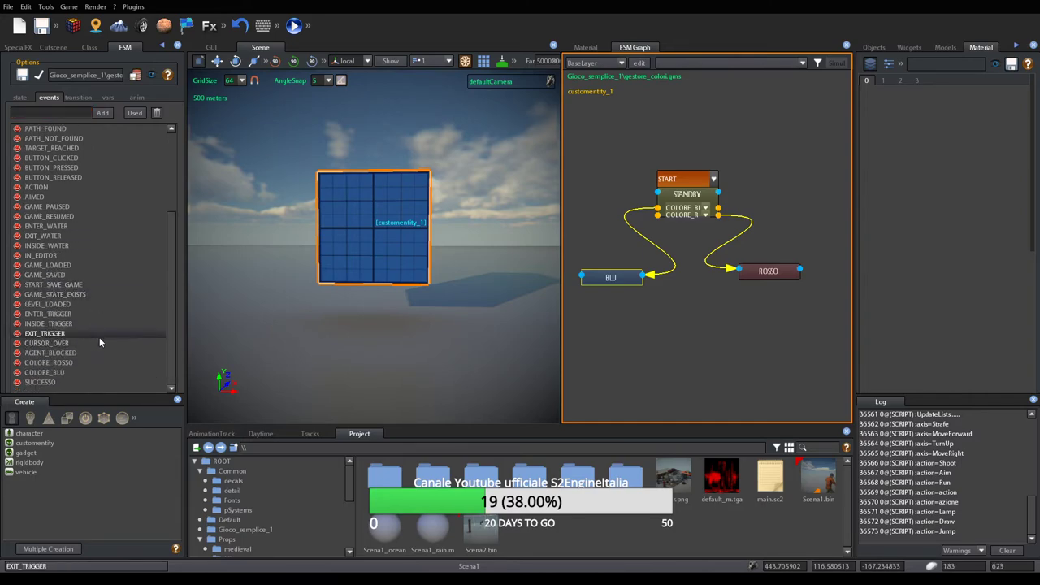
Make the BLU state's GetInputAction send SUCCESSO as its eventTrue and save the state machine
click(20, 97)
scroll(113, 297, down, 4)
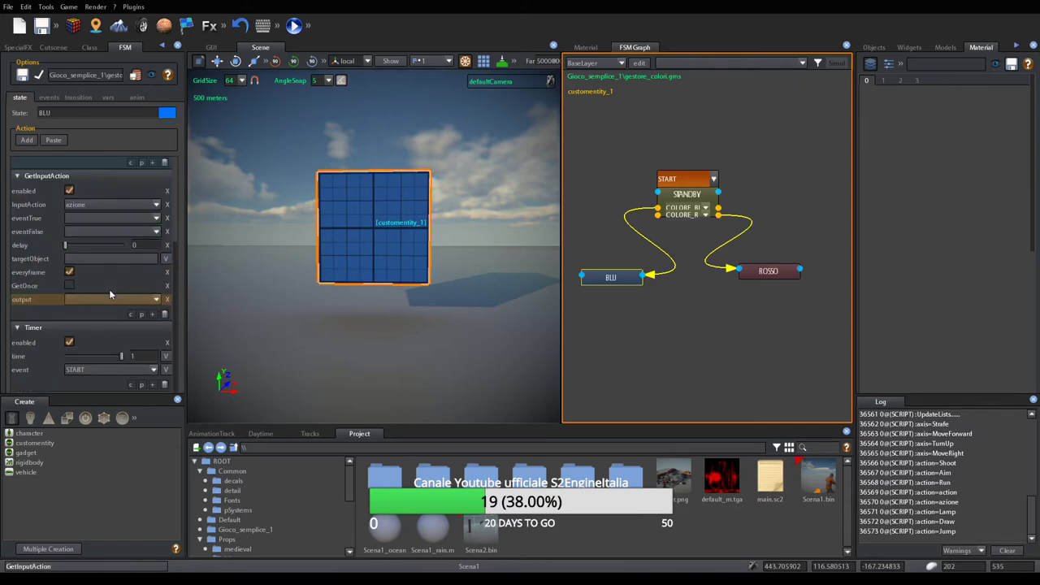
click(157, 219)
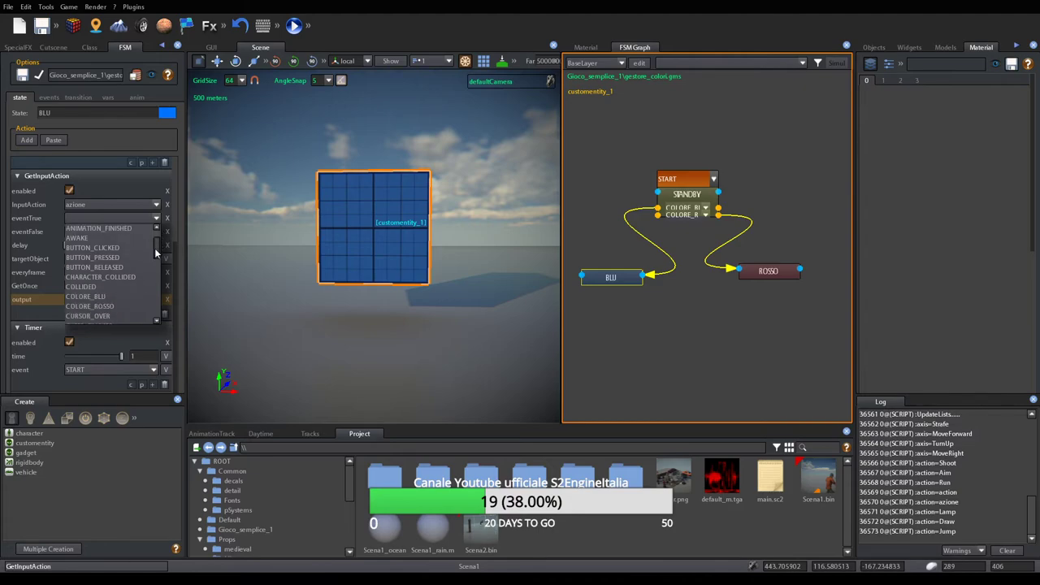
drag(157, 248, 156, 314)
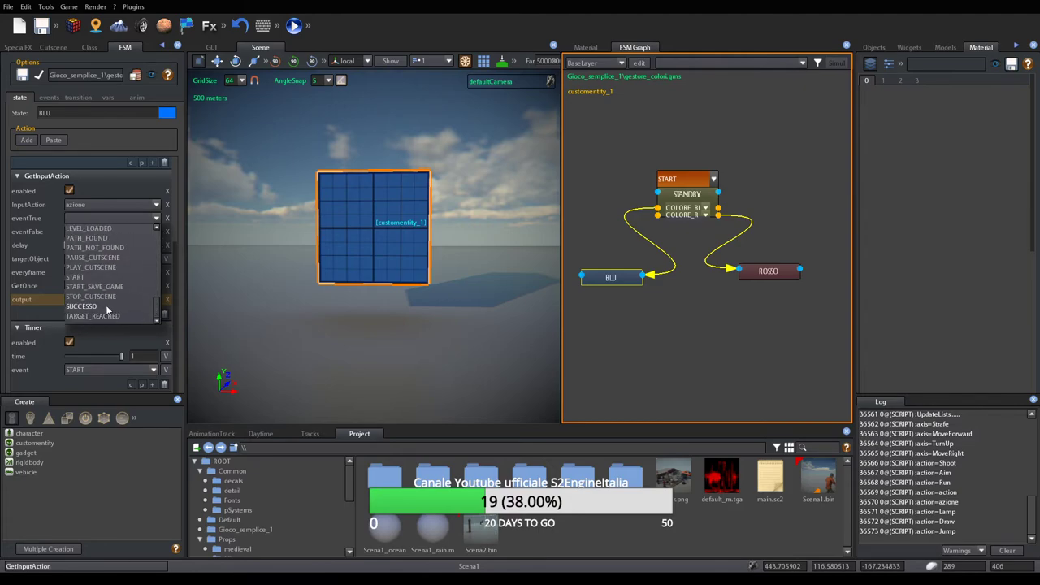
click(81, 306)
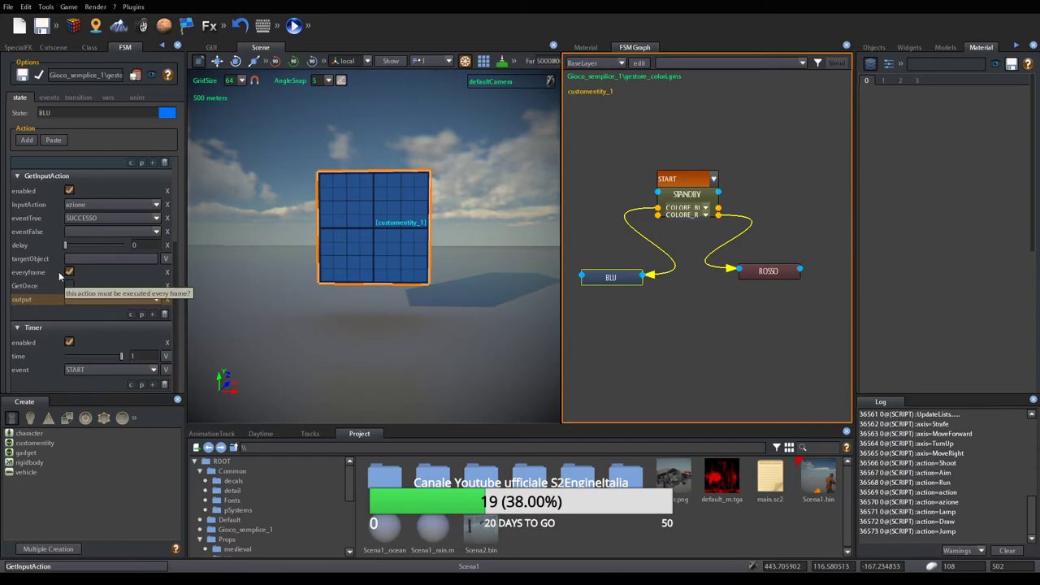
click(22, 74)
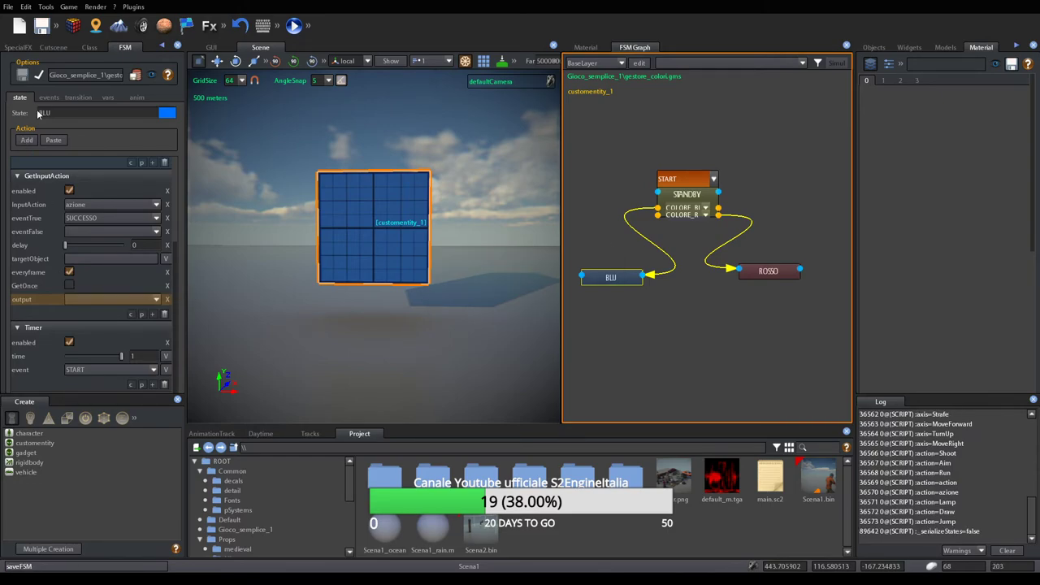
Add a new state named PUNTEGGIO to the graph and place it below the BLU state
right_click(667, 330)
click(681, 333)
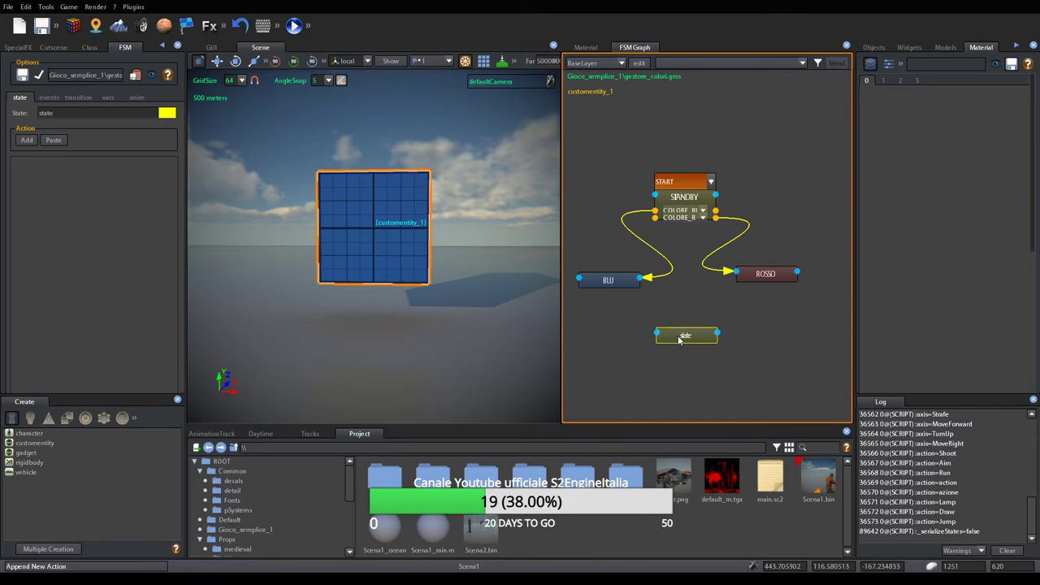
click(79, 114)
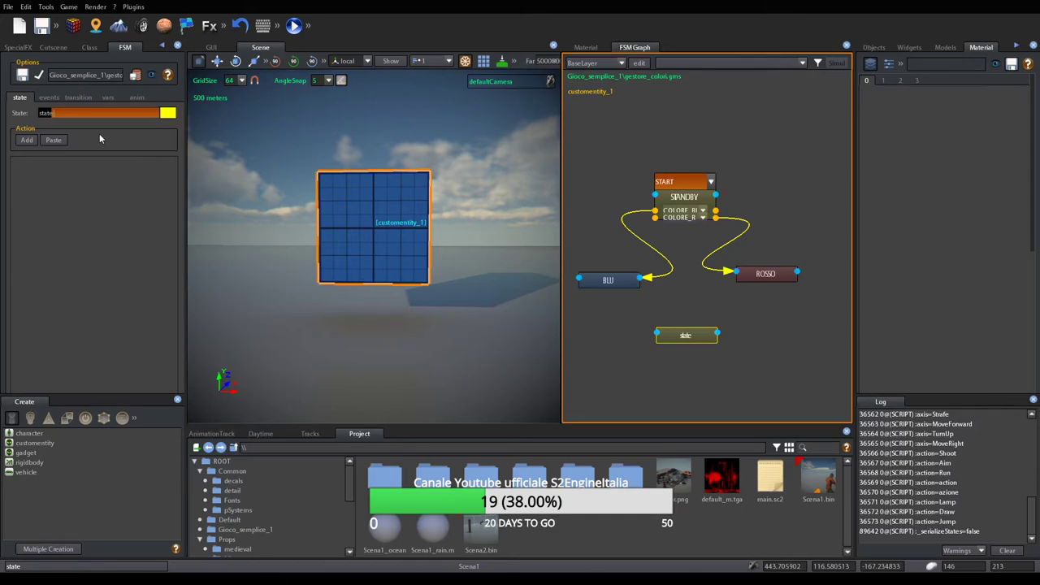
text(PUNTEGGIO)
key(Return)
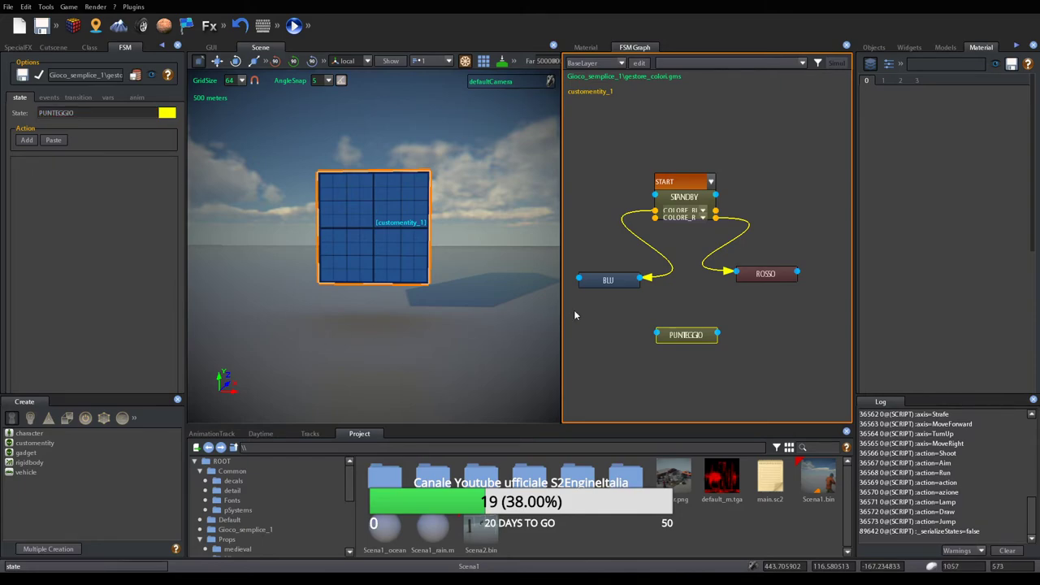
drag(699, 337, 655, 356)
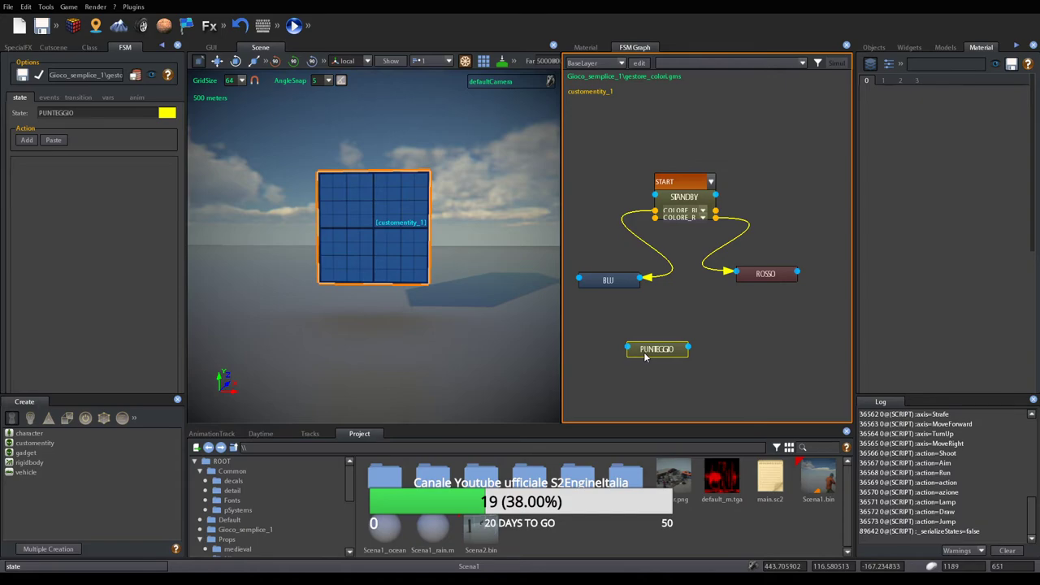
drag(646, 352, 624, 350)
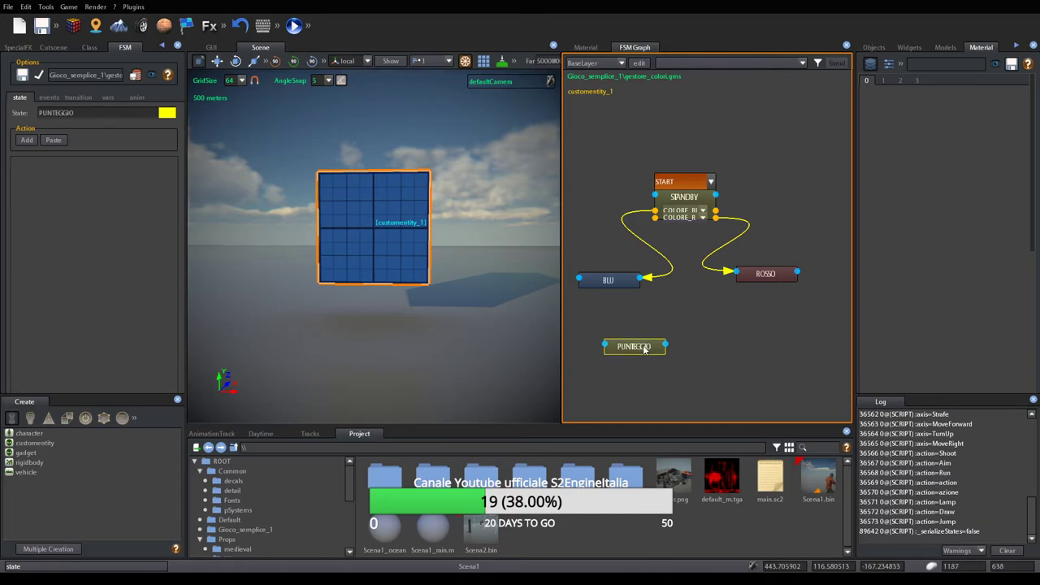
Add a transition to the BLU state and assign it the SUCCESSO event
click(617, 282)
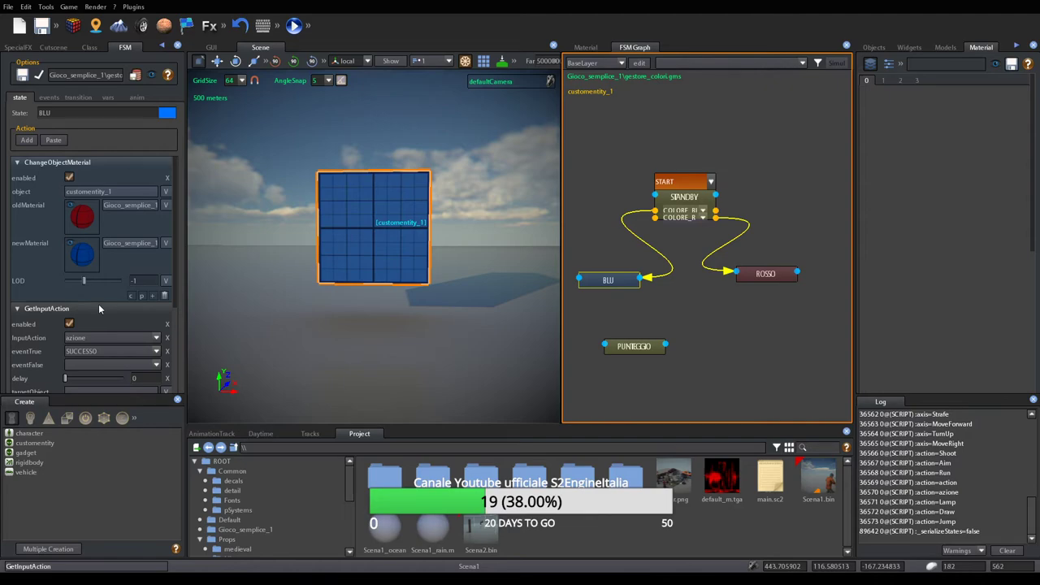
scroll(103, 309, down, 3)
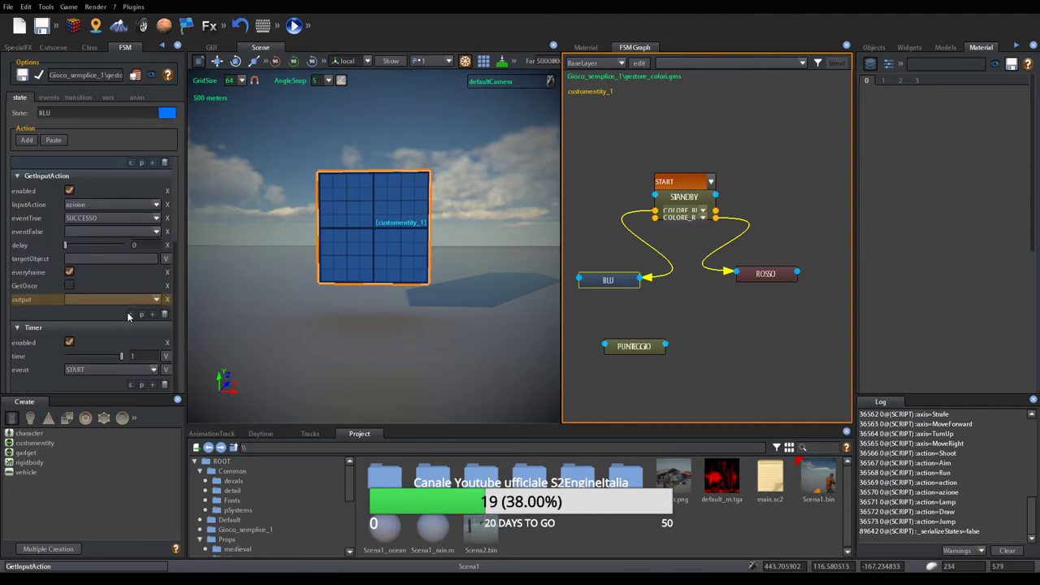
scroll(128, 317, up, 3)
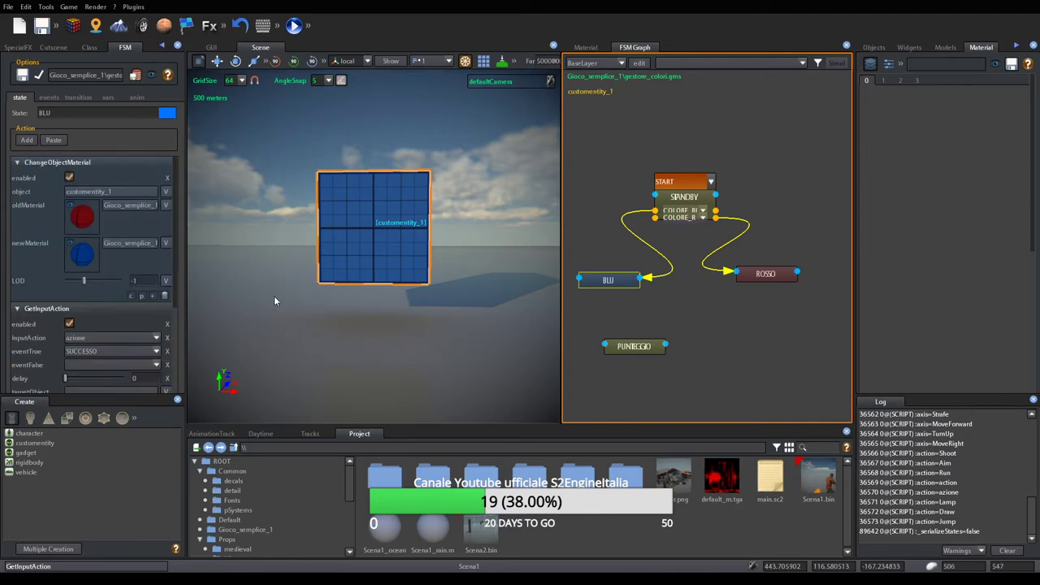
right_click(613, 283)
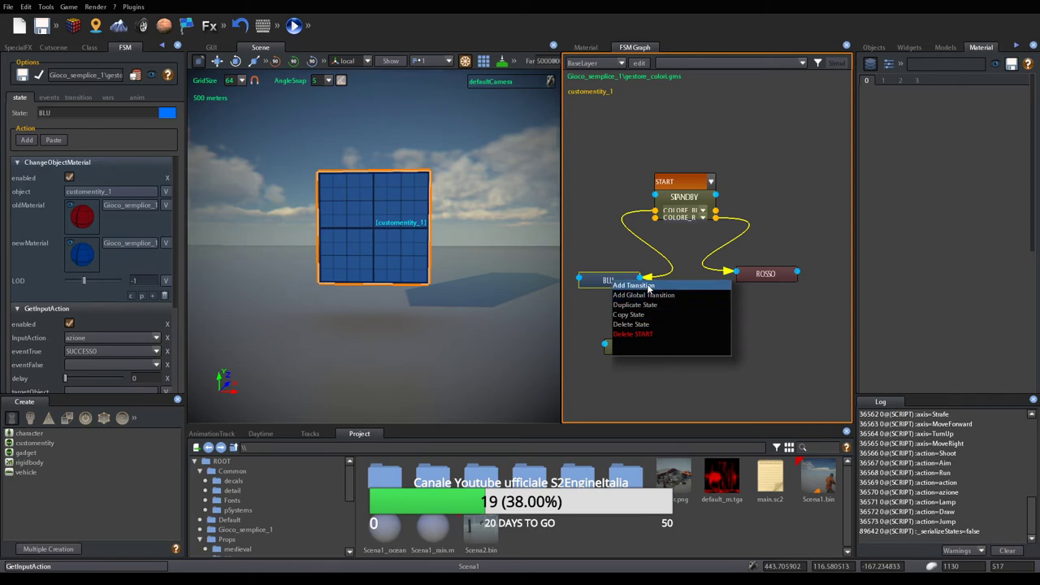
click(648, 286)
drag(625, 350, 678, 350)
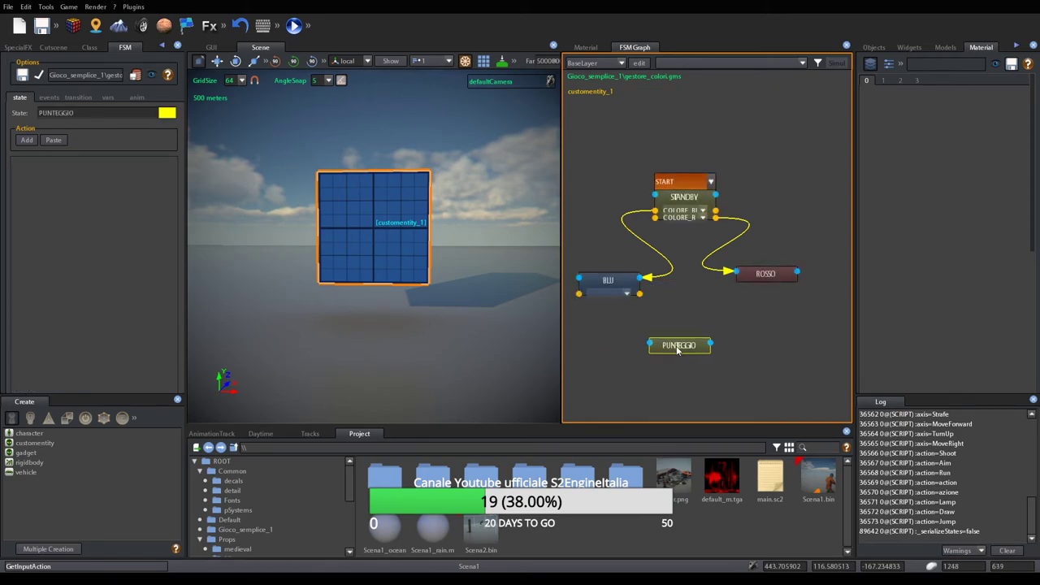
click(628, 293)
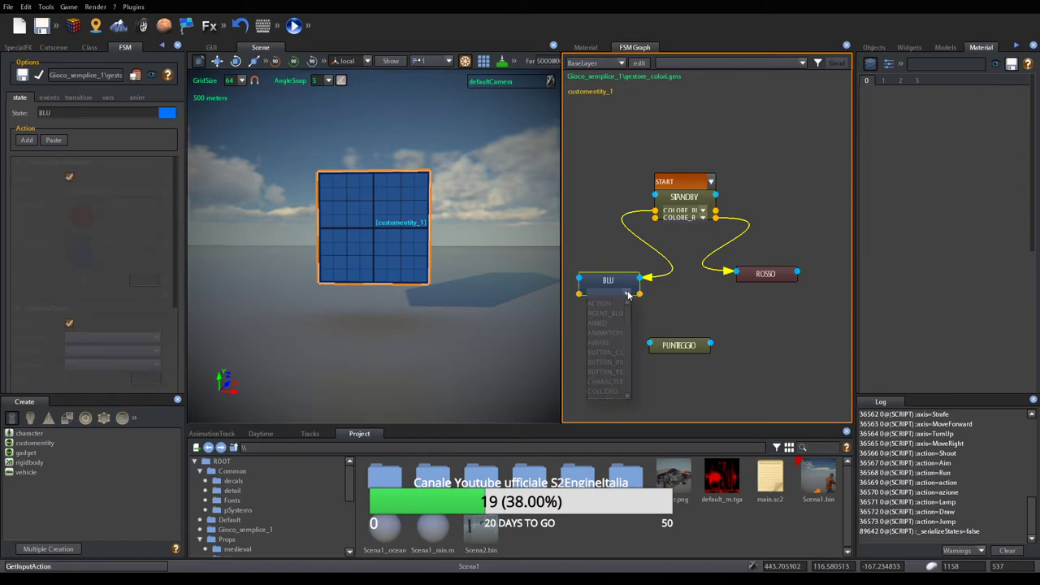
scroll(605, 341, down, 6)
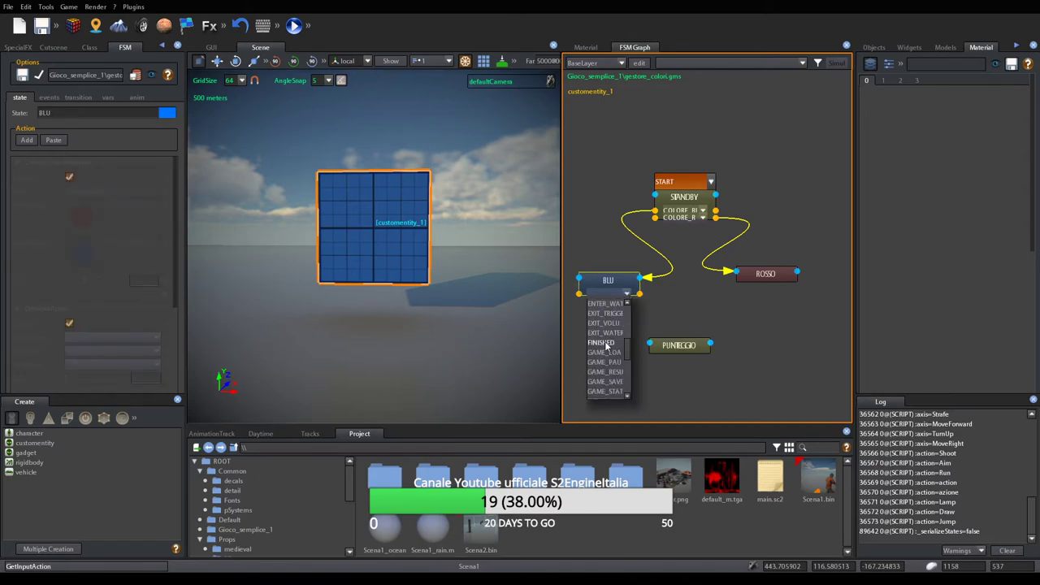
scroll(606, 344, down, 4)
click(618, 345)
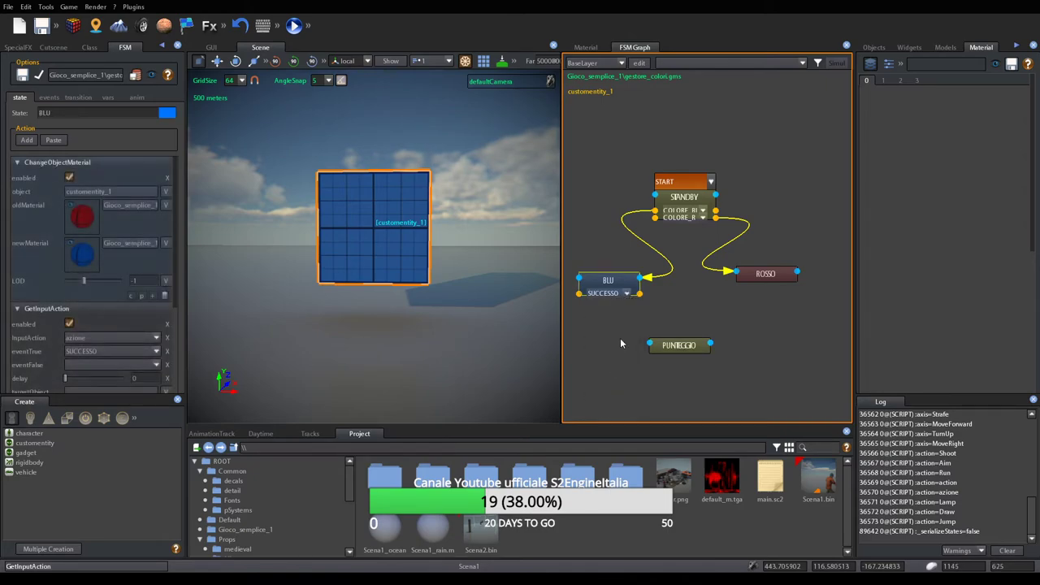
Connect BLU's SUCCESSO transition to the PUNTEGGIO state, tidy both nodes' positions and select PUNTEGGIO
drag(639, 293, 649, 345)
drag(688, 350, 692, 354)
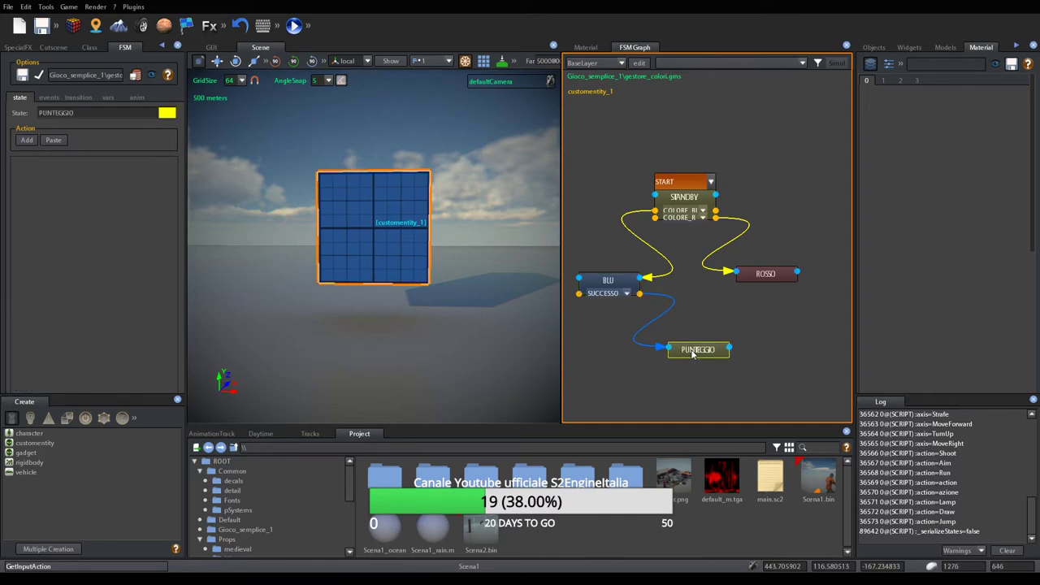
drag(618, 286, 615, 285)
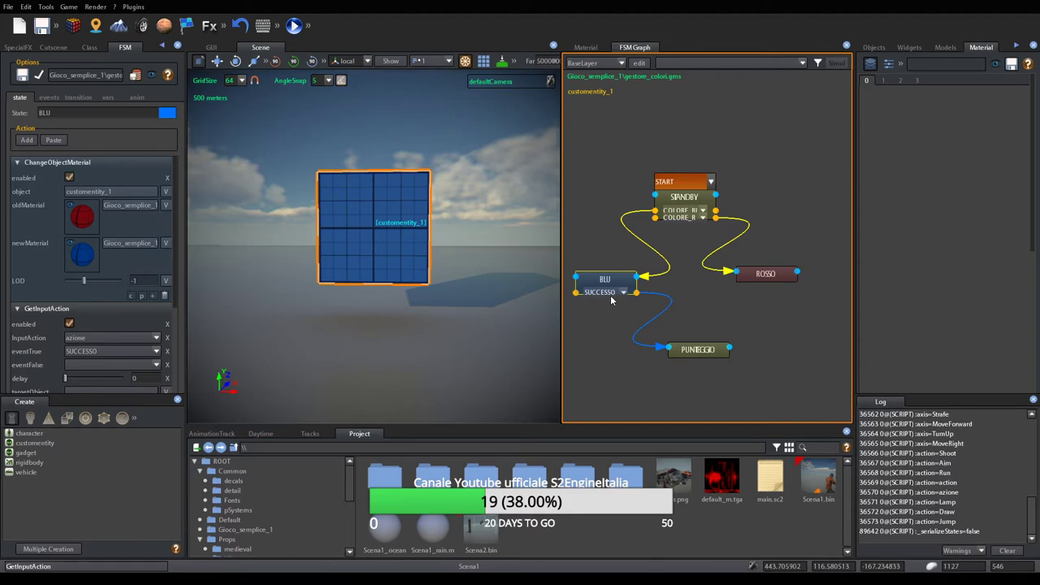
click(698, 352)
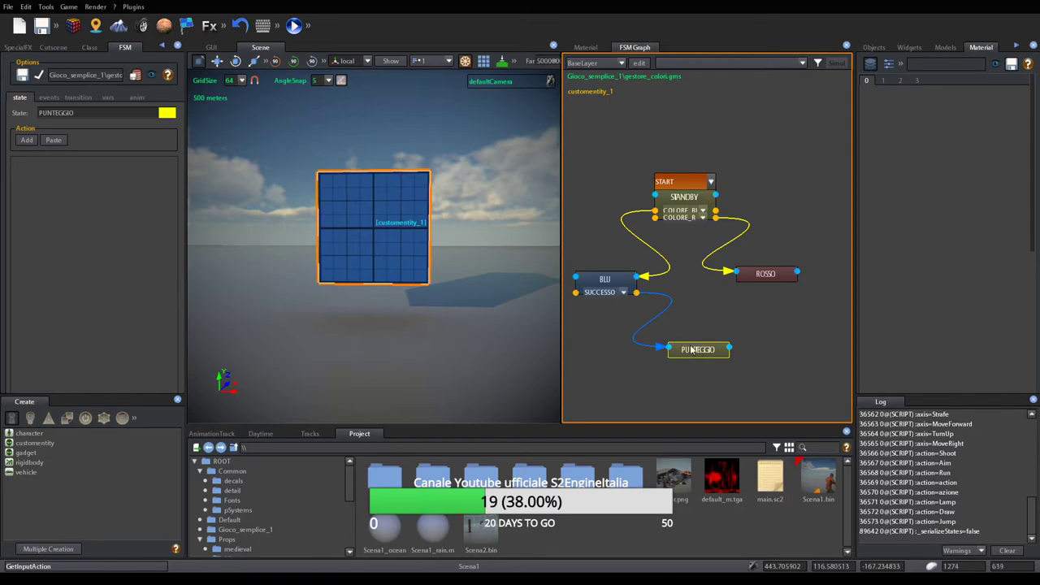
Find the Timer action in the action library and add it to the PUNTEGGIO state
click(26, 140)
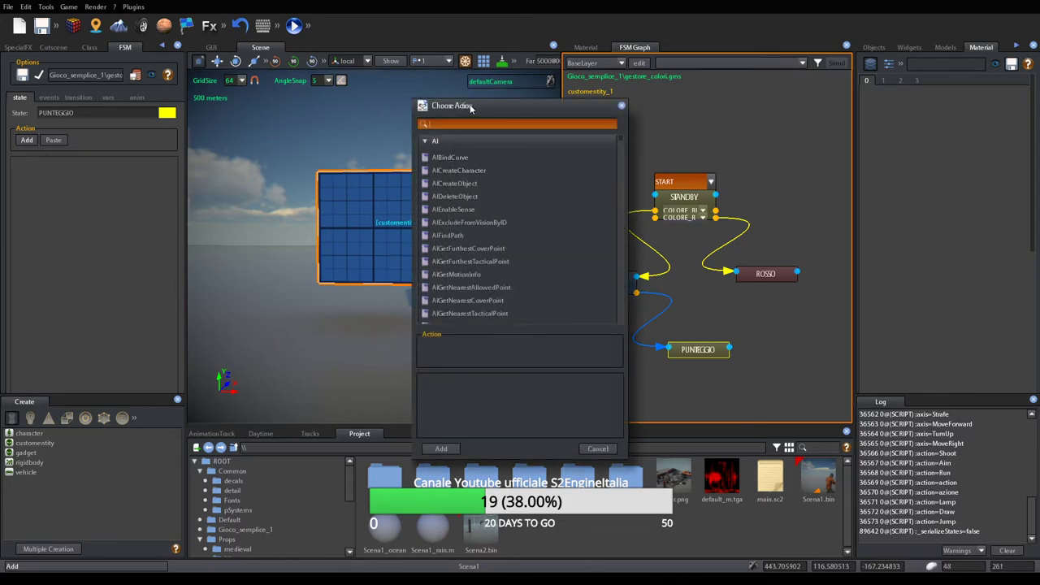
drag(471, 109, 343, 139)
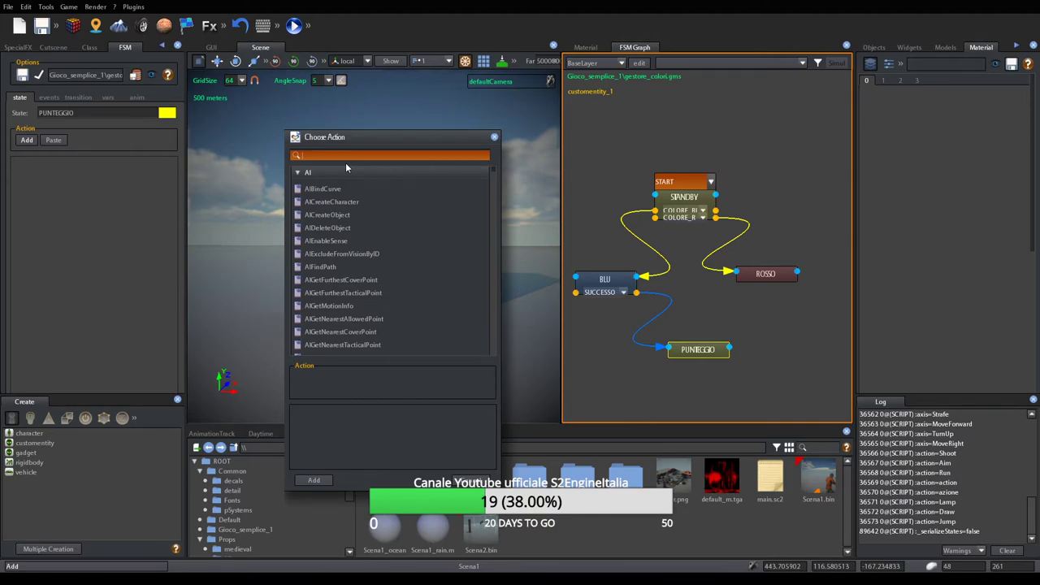
text(send)
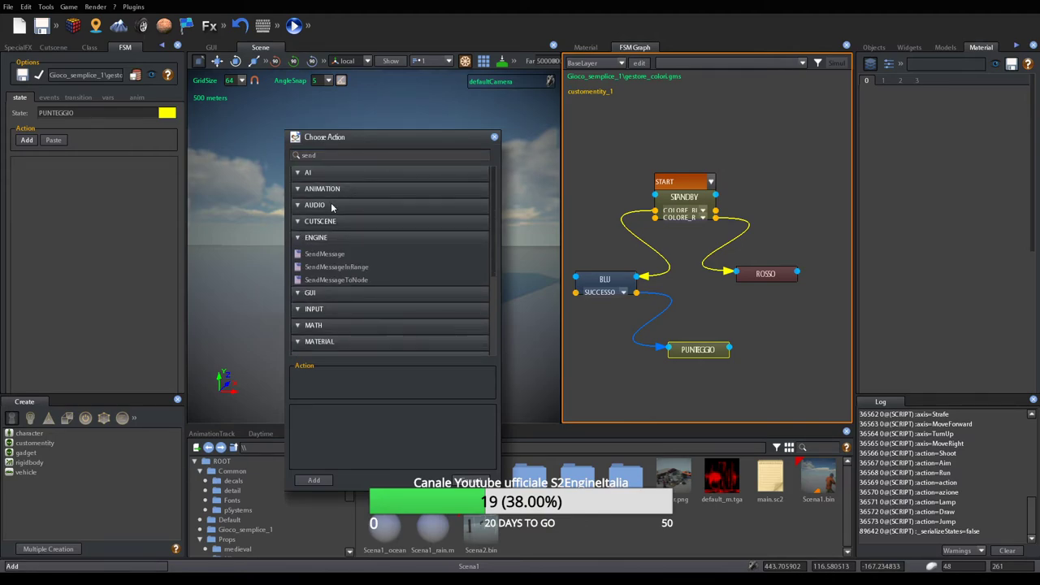
scroll(418, 341, down, 3)
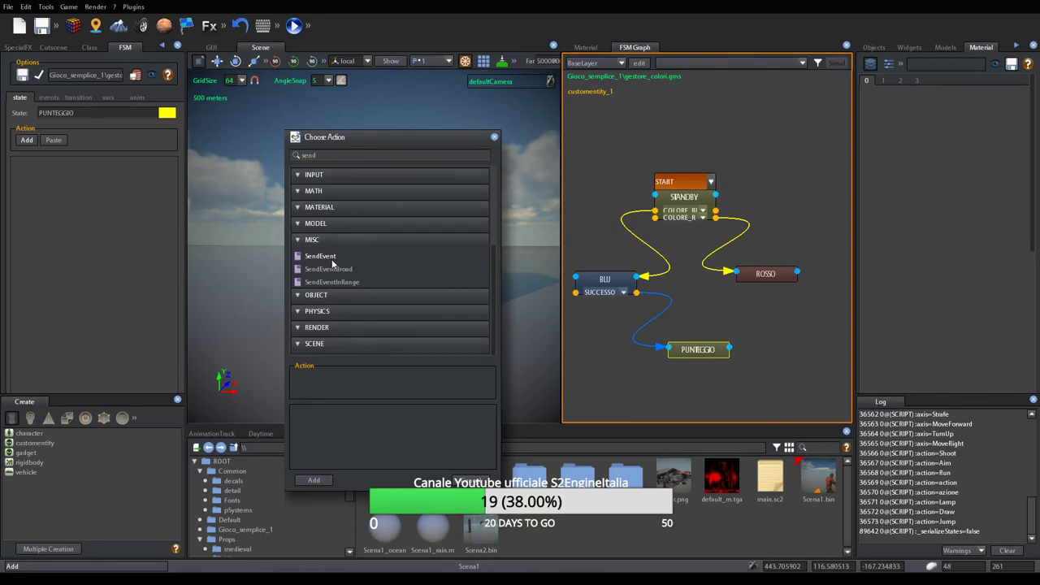
click(334, 155)
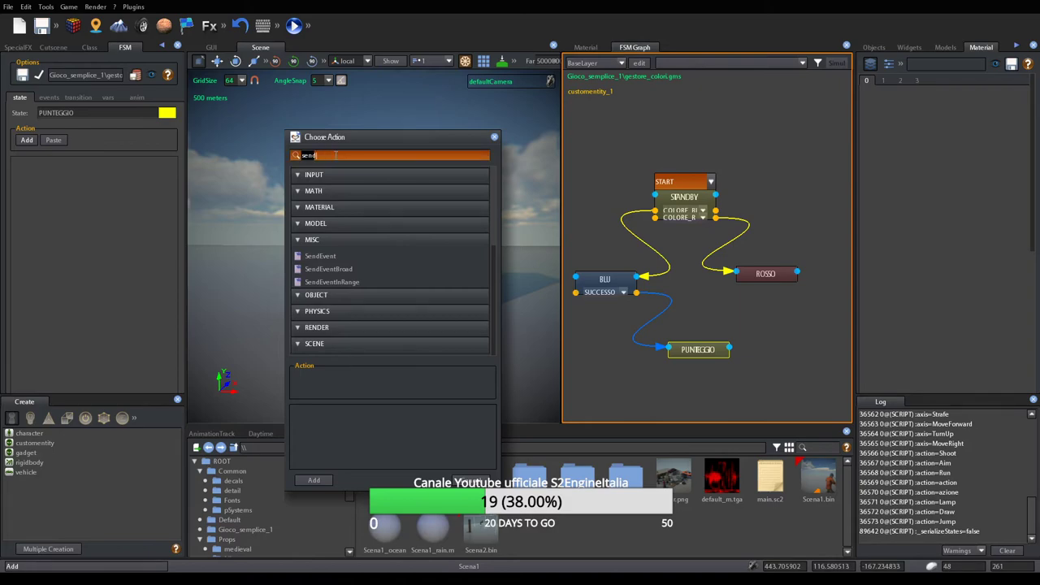
key(BackSpace)
key(BackSpace)
key(BackSpace)
key(BackSpace)
text(timer)
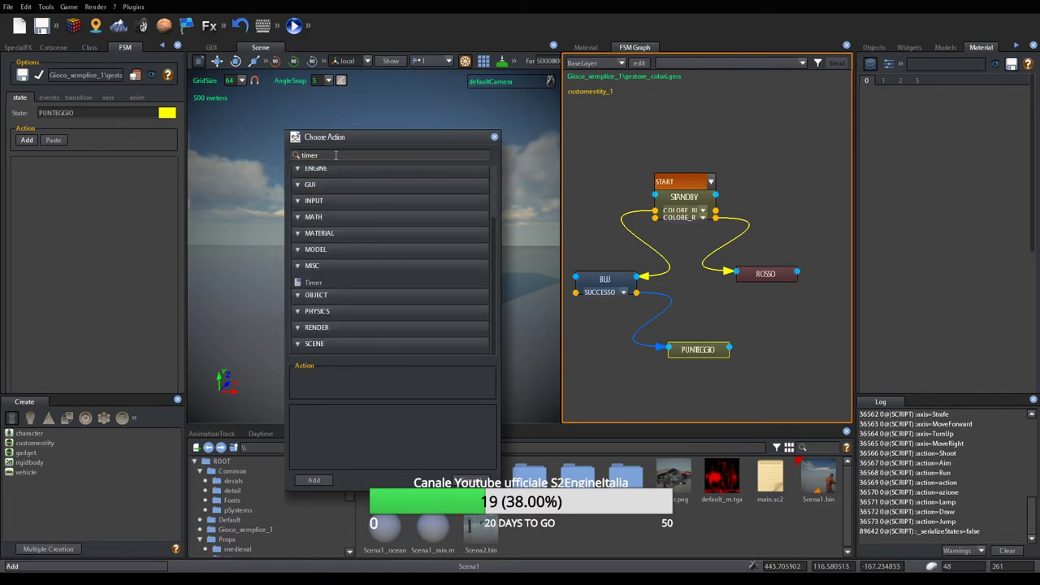
click(314, 282)
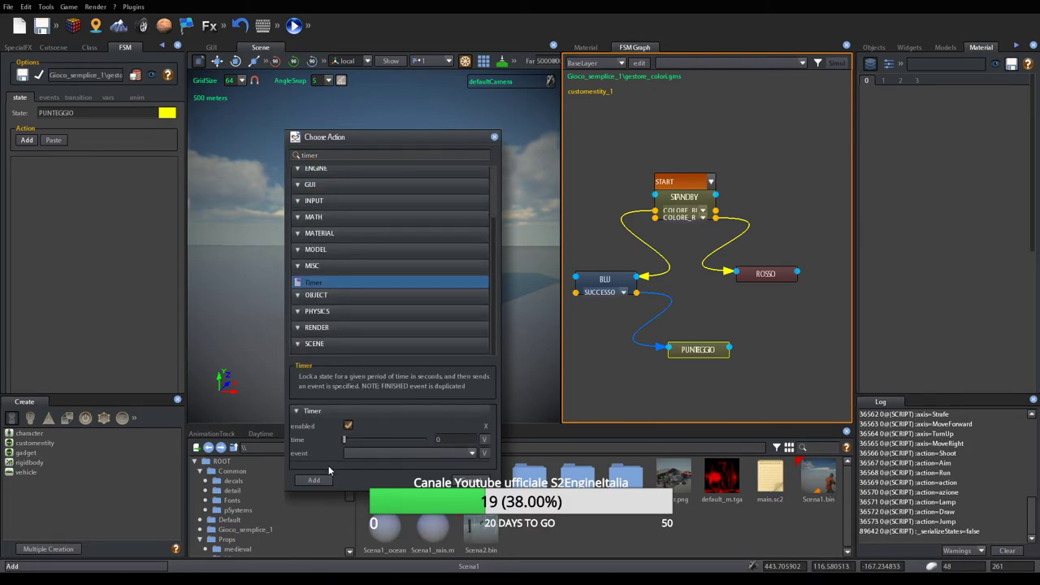
click(314, 480)
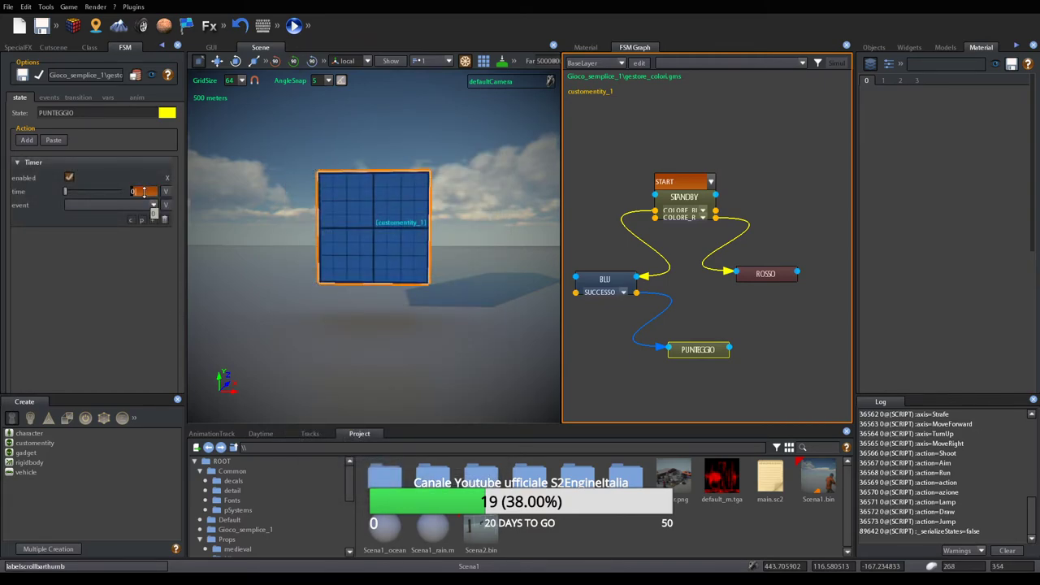
Set the Timer's time to 0.1 and its event to START, and move the PUNTEGGIO node slightly lower in the graph
text(0.1)
key(Return)
click(154, 209)
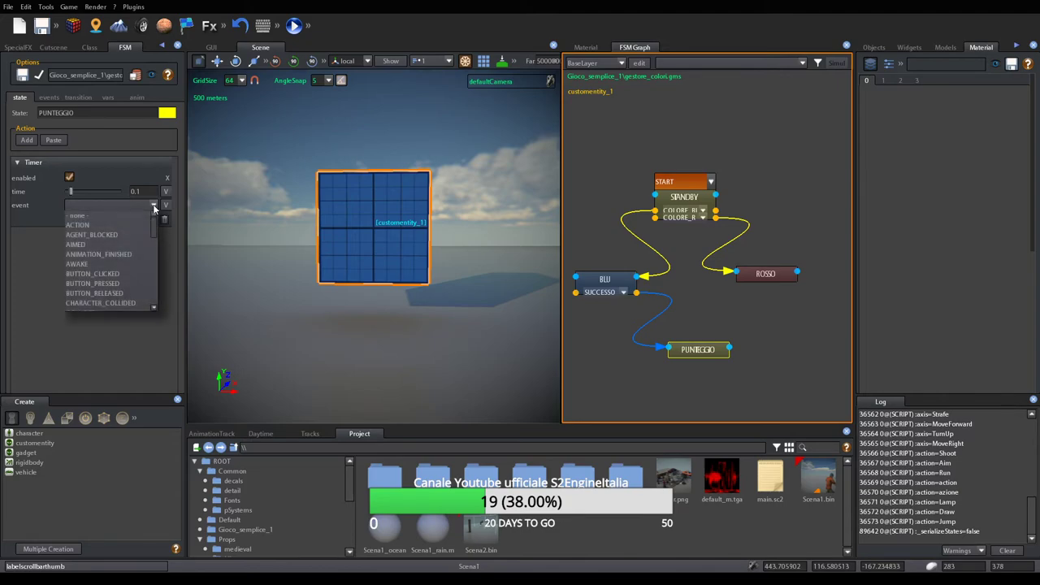
drag(152, 231, 150, 295)
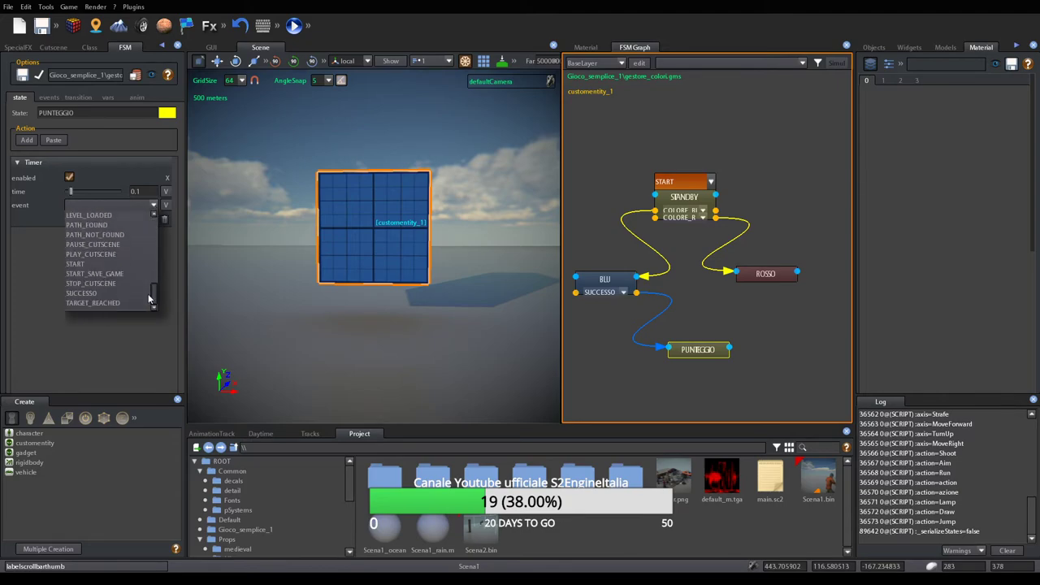
click(90, 275)
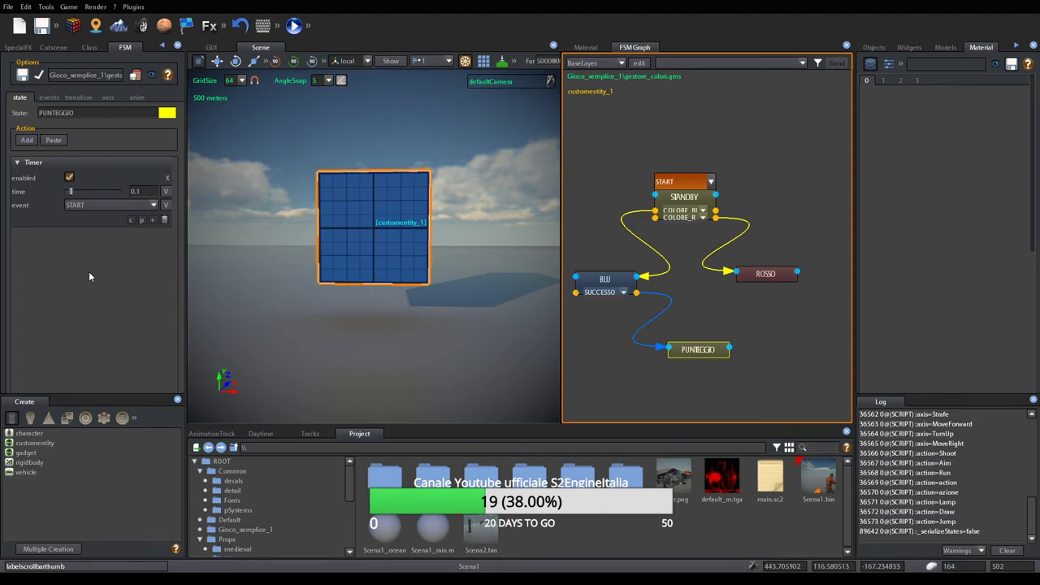
drag(697, 352, 690, 365)
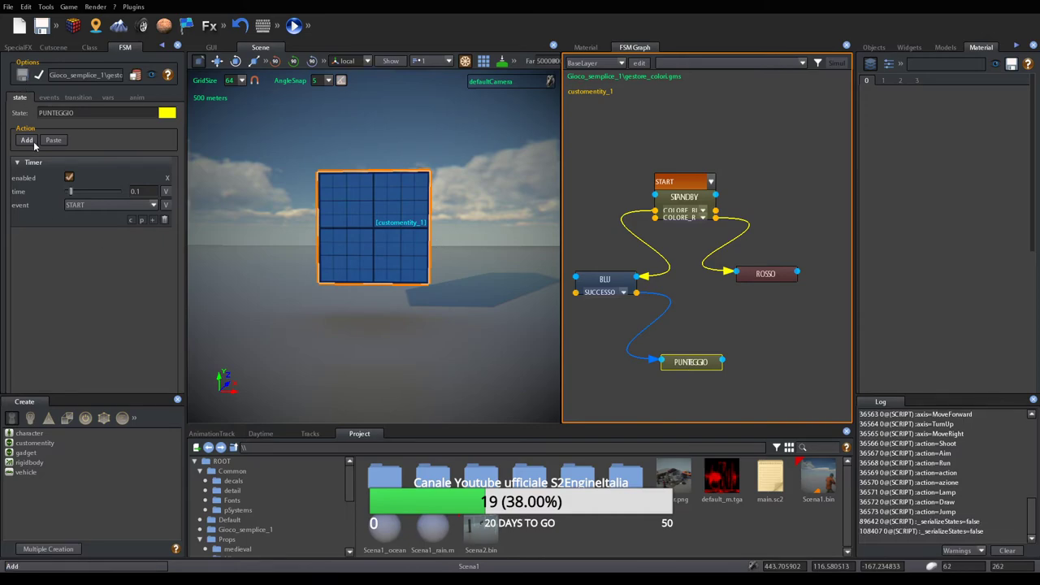
Run the game simulation briefly, stop it and save the level
click(294, 26)
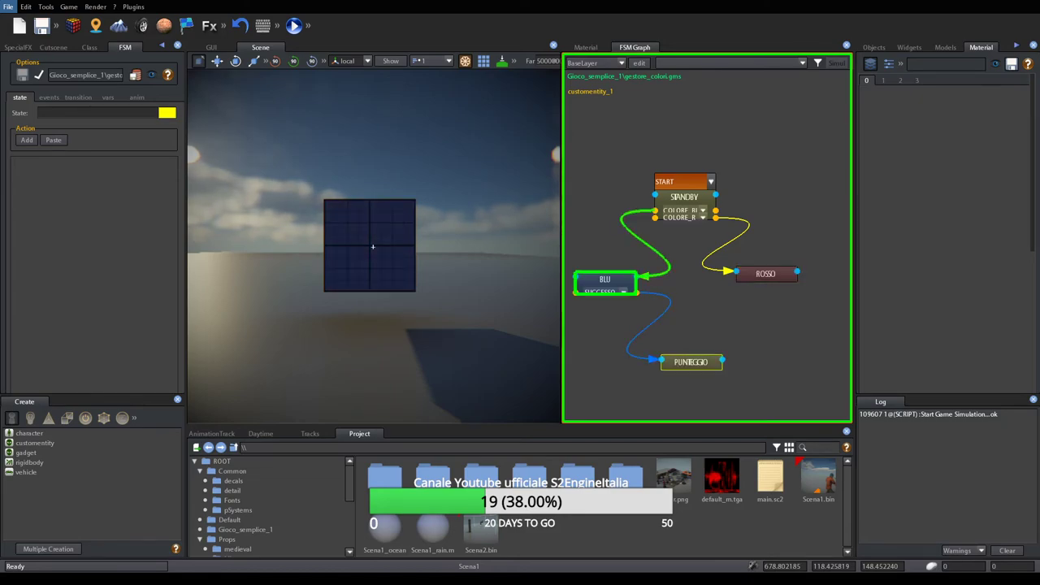
key(Escape)
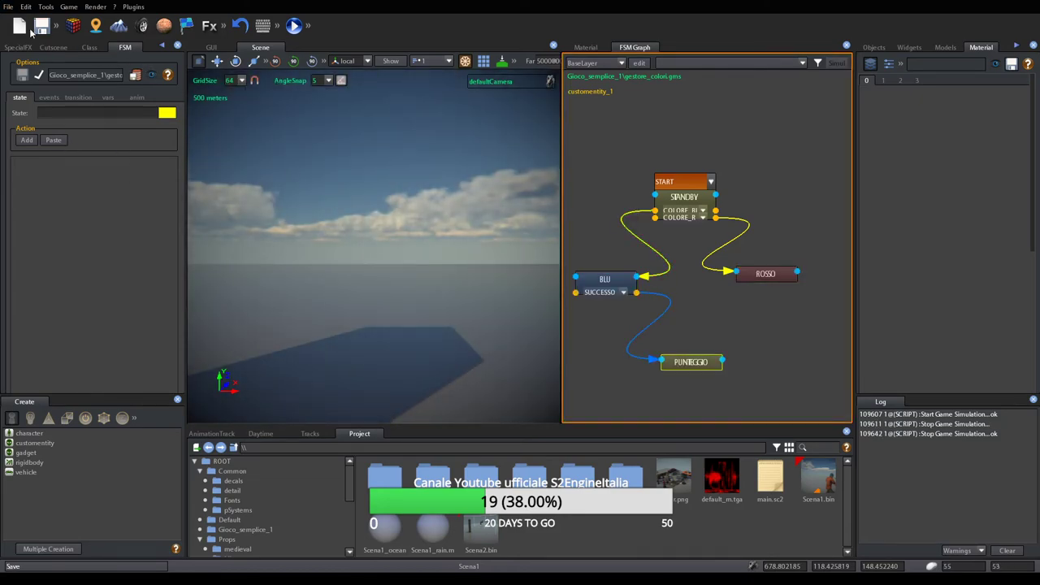
key(ctrl+s)
Add a global int variable named punteggio to the cube's state machine and save it
click(361, 264)
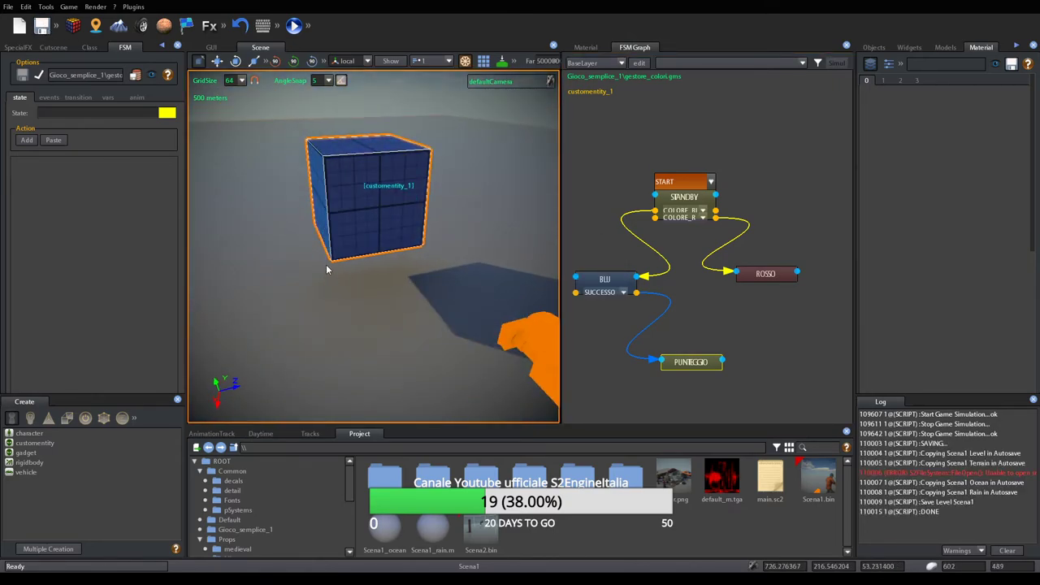
click(691, 363)
drag(694, 368, 694, 369)
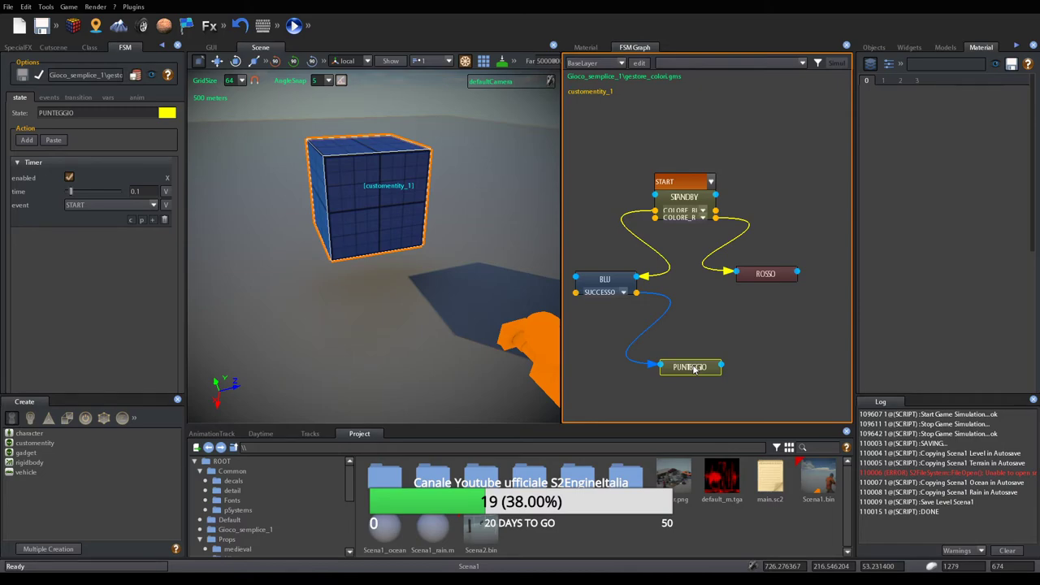
click(116, 100)
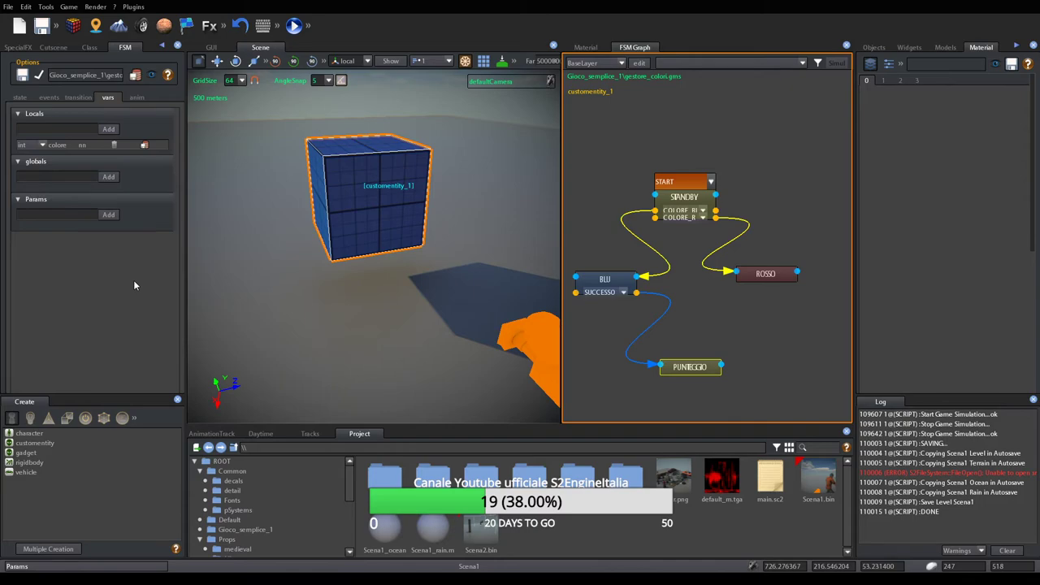
click(42, 177)
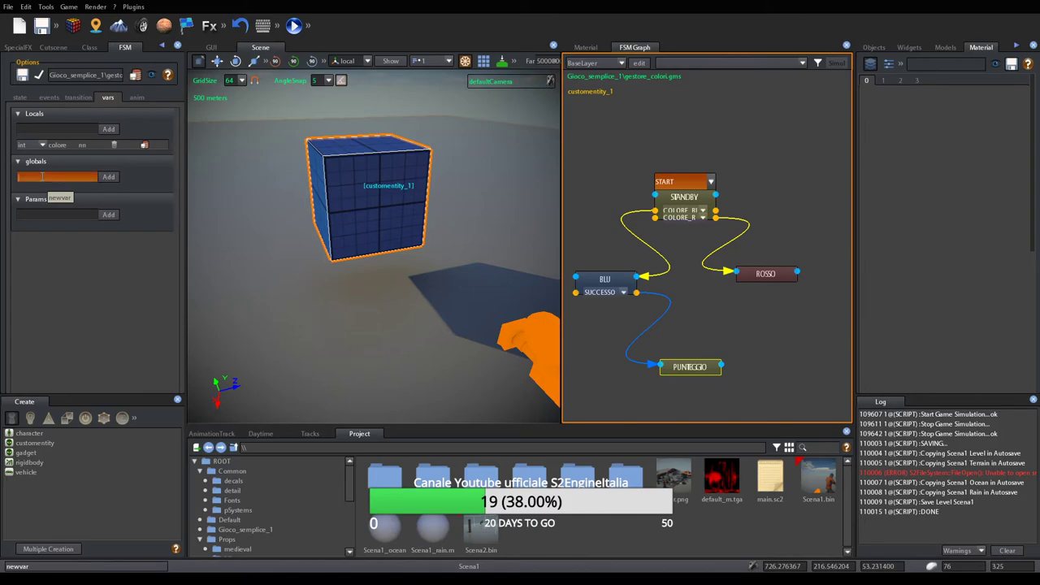
text(punteggio)
key(Return)
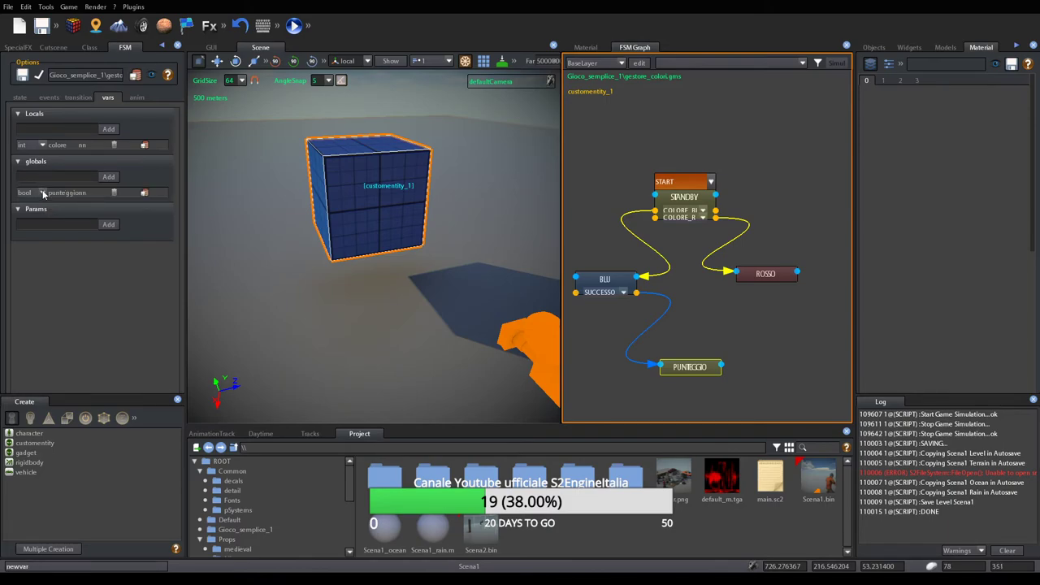
click(42, 193)
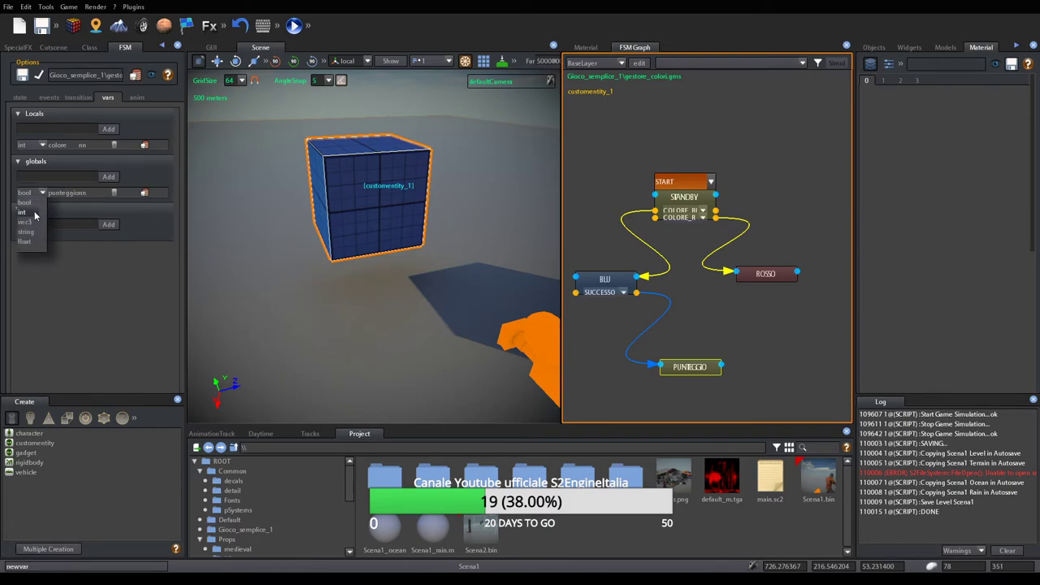
click(32, 213)
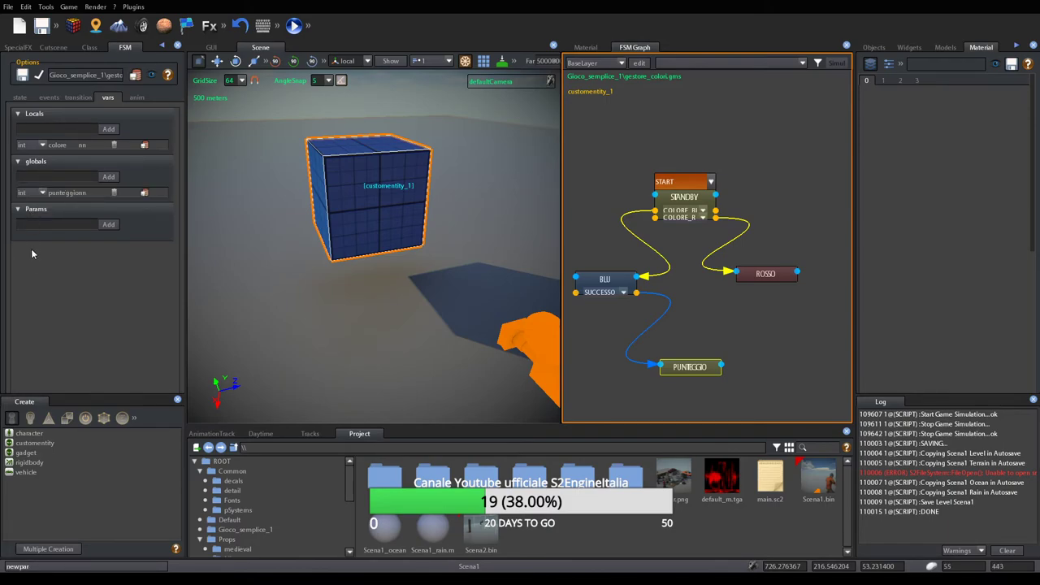
click(23, 74)
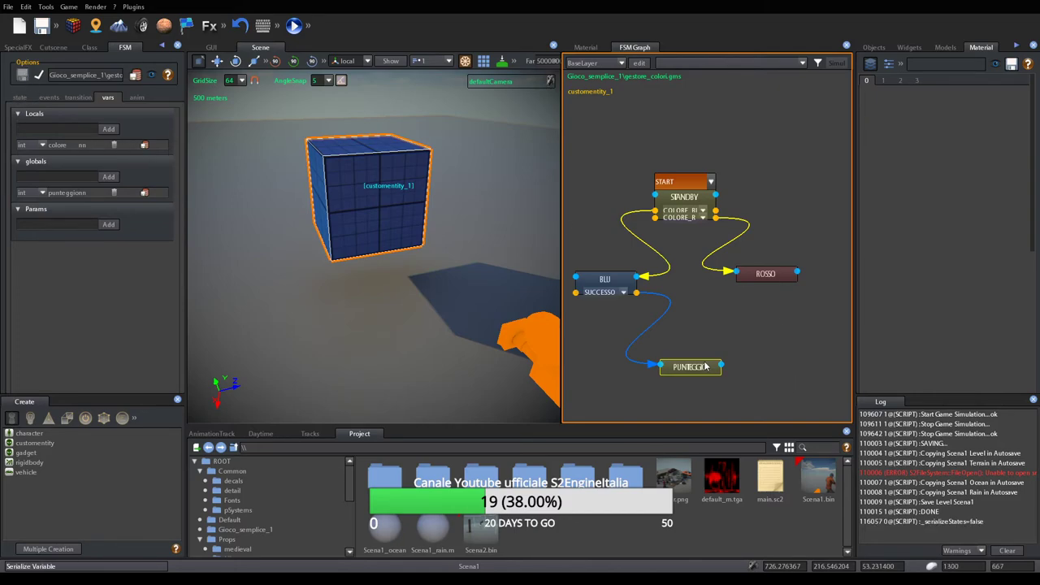
Add the AddInt math action to the PUNTEGGIO state
click(19, 97)
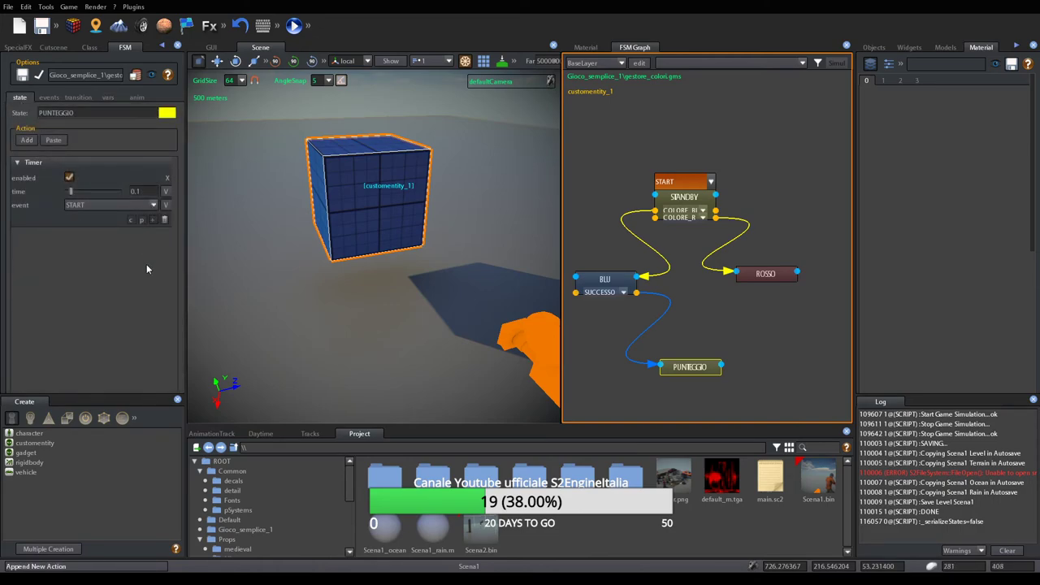
text(a)
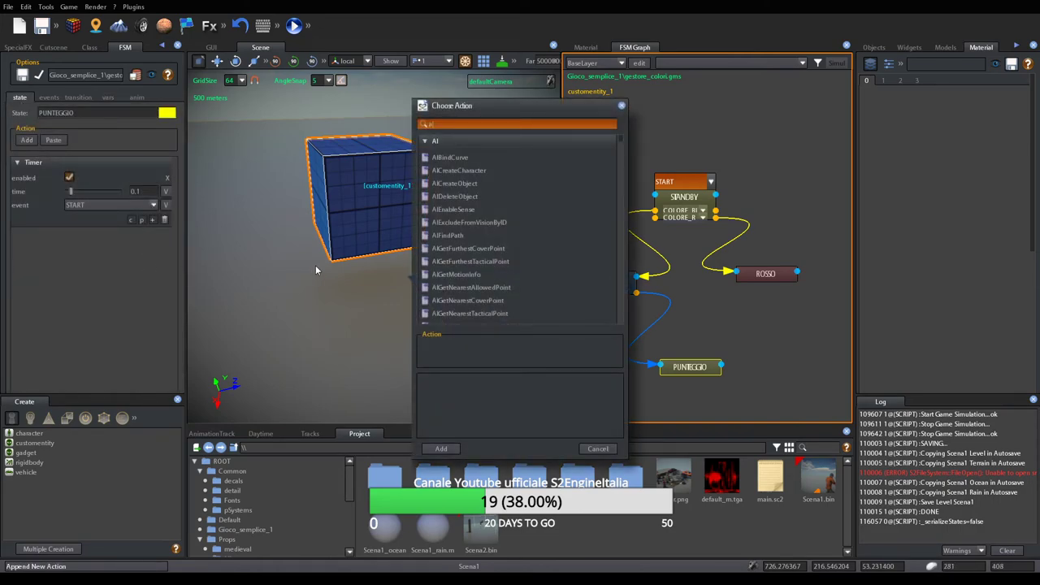
text(dd)
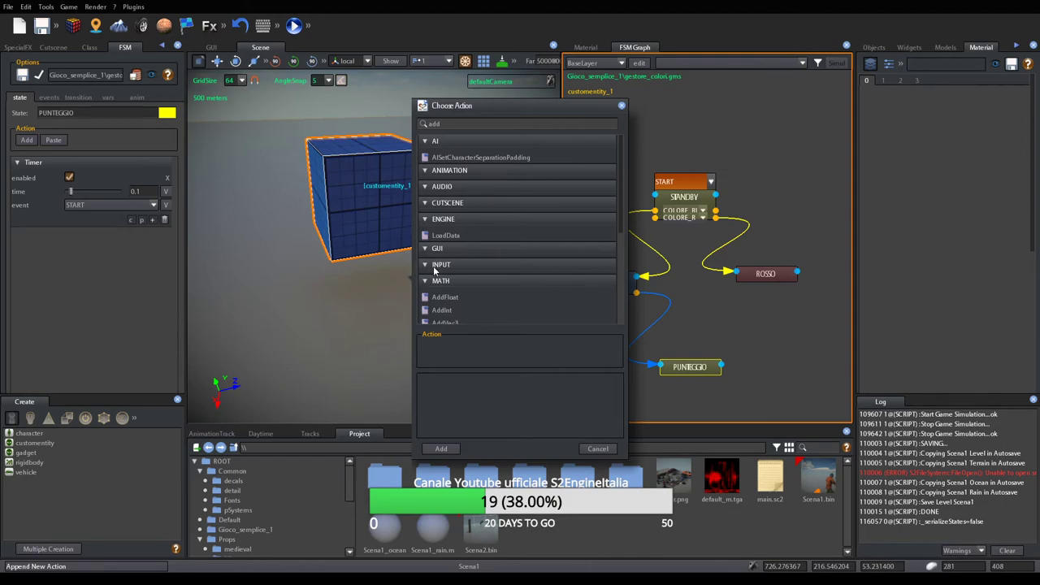
scroll(455, 261, down, 2)
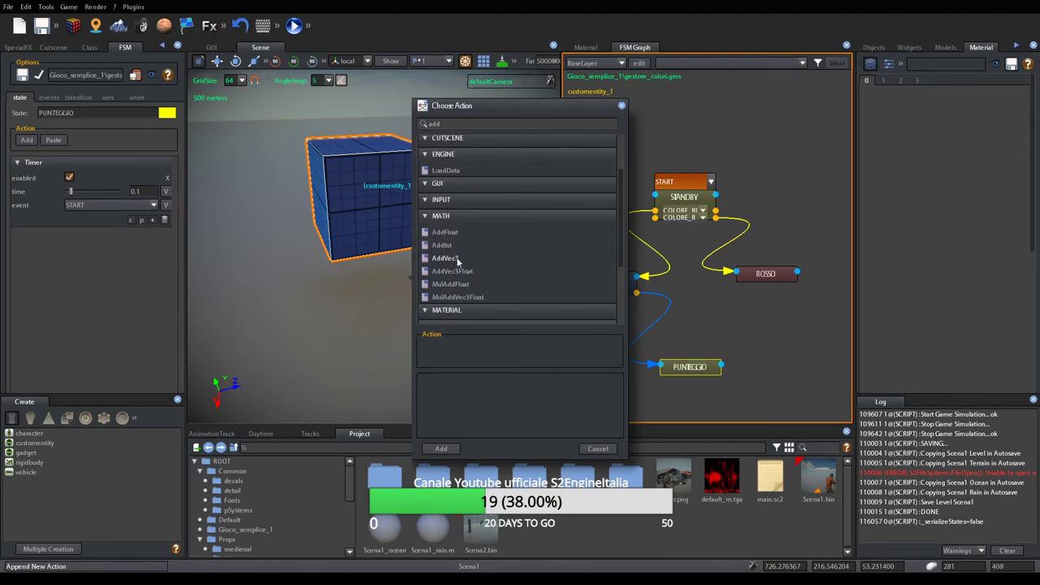
click(451, 245)
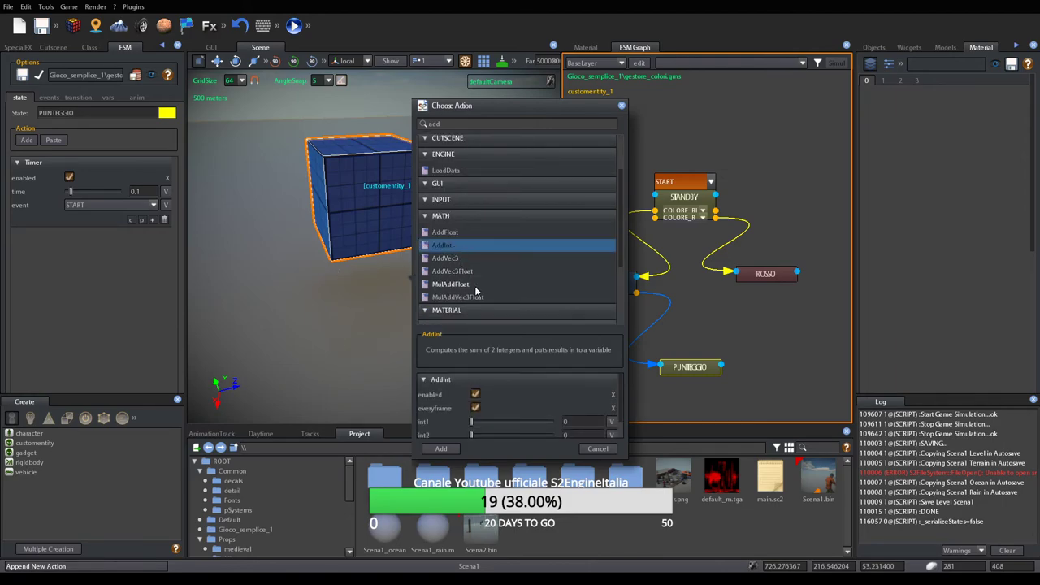
click(441, 449)
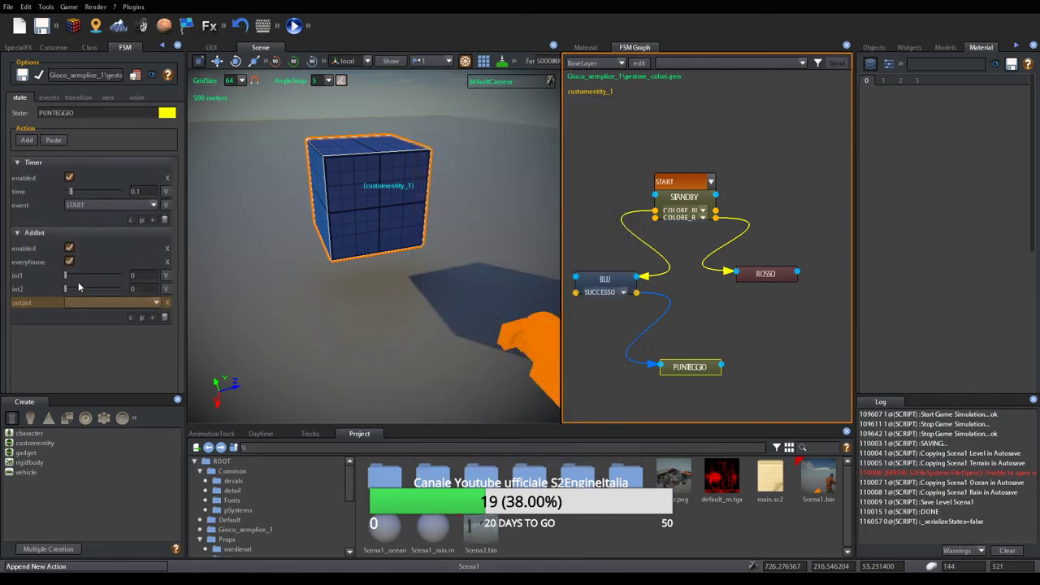
Configure AddInt with the variable punteggio as int1, the value 1 as int2 and punteggio as output
click(167, 277)
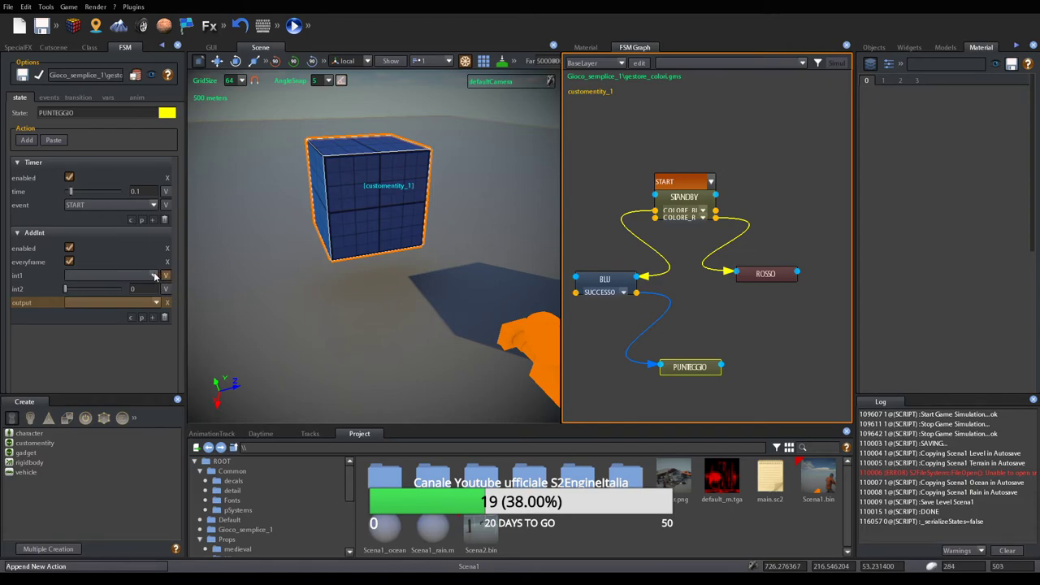
click(154, 275)
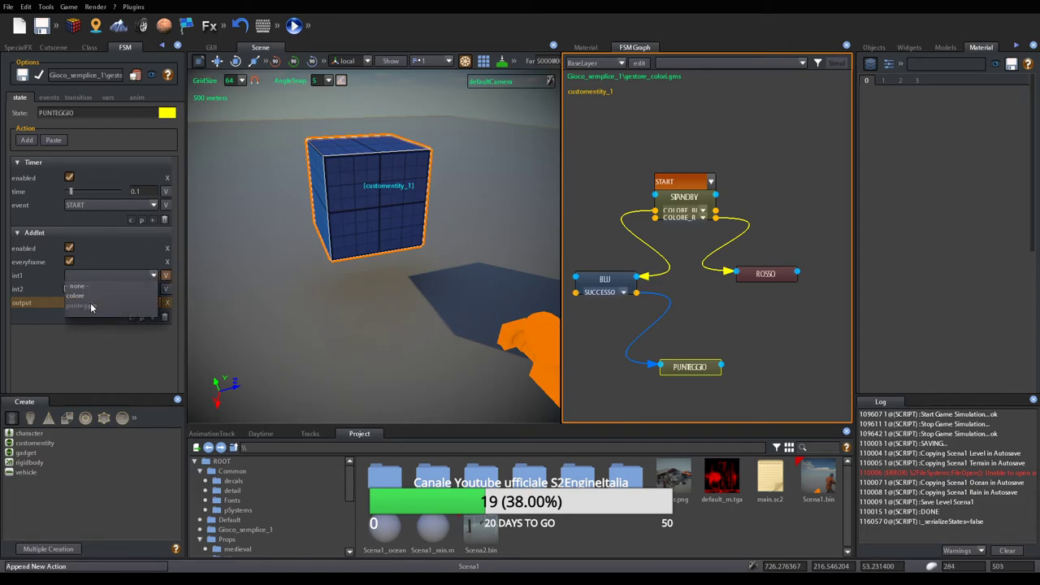
click(84, 305)
click(135, 288)
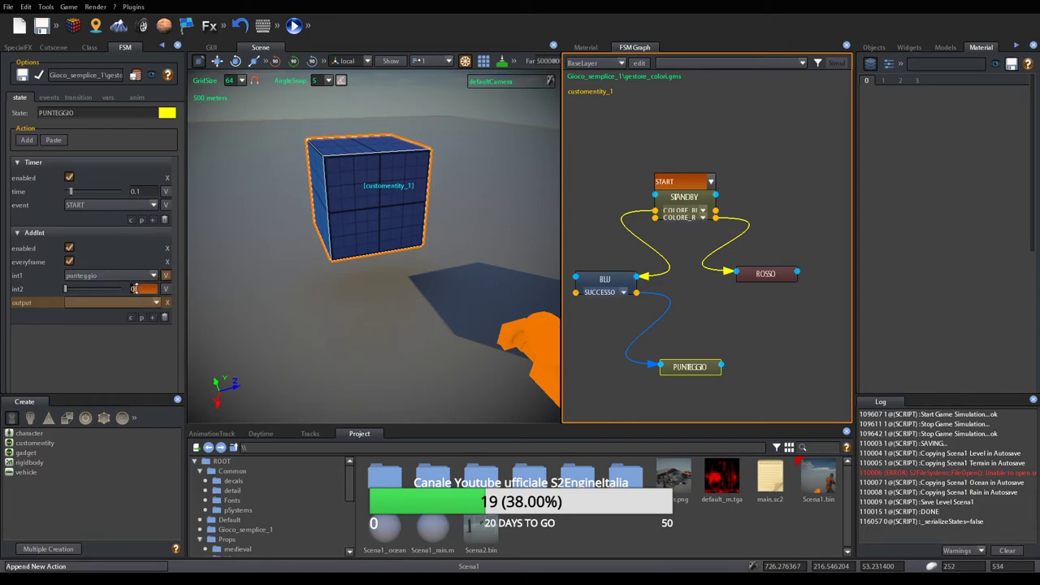
text(1)
key(Return)
click(156, 303)
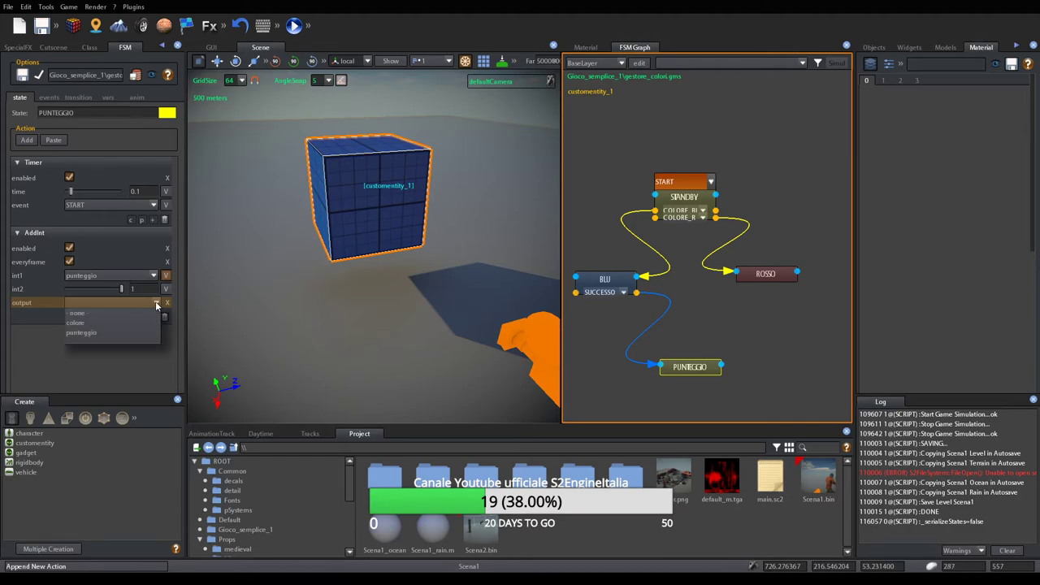
click(82, 332)
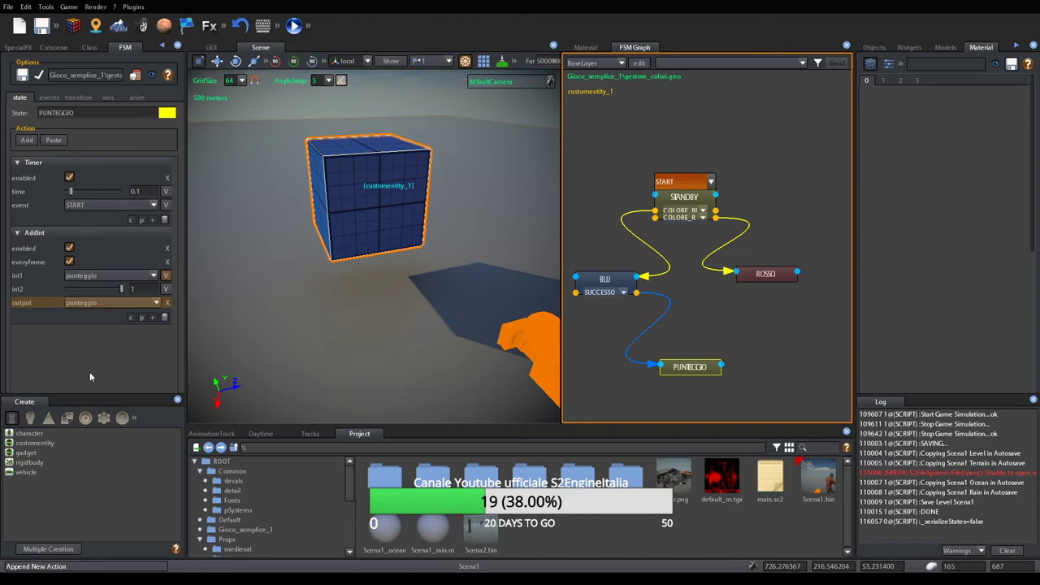
Turn off everyframe for the AddInt action, save the state machine and display its variables
click(69, 262)
click(23, 75)
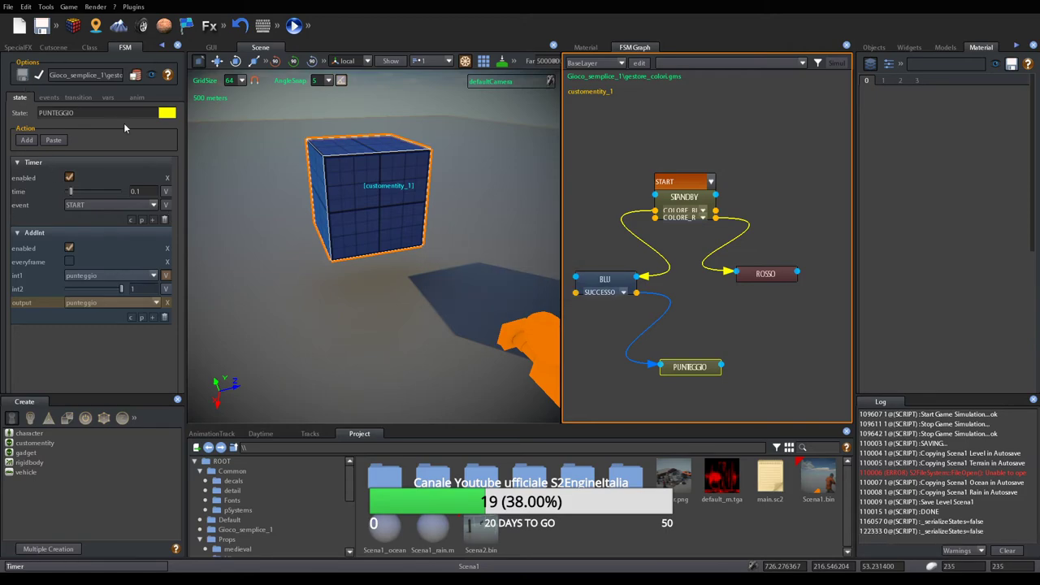
click(107, 96)
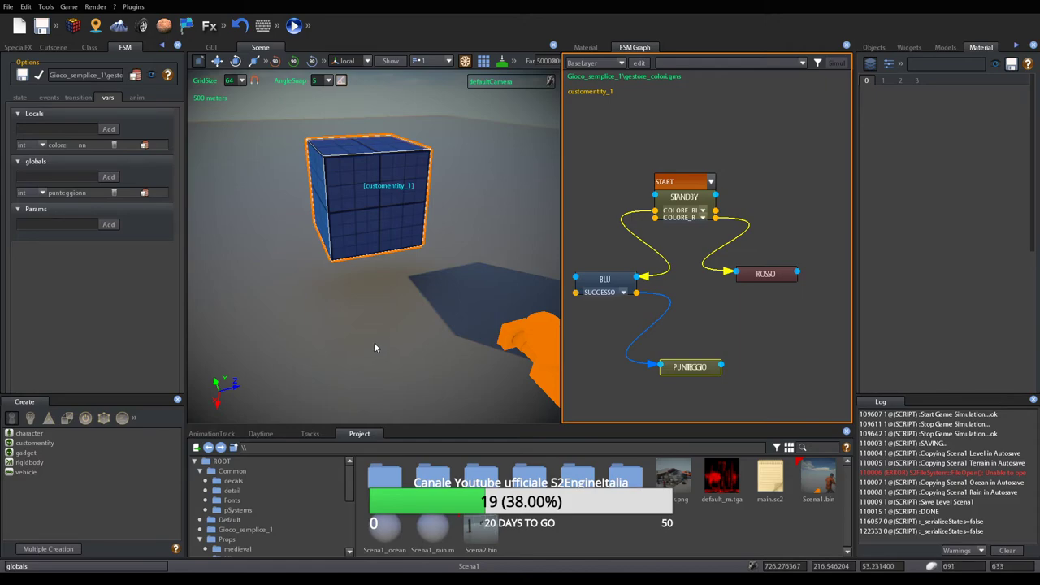
Run the game simulation twice to check the punteggio variable, widening the variables display between the runs
click(294, 25)
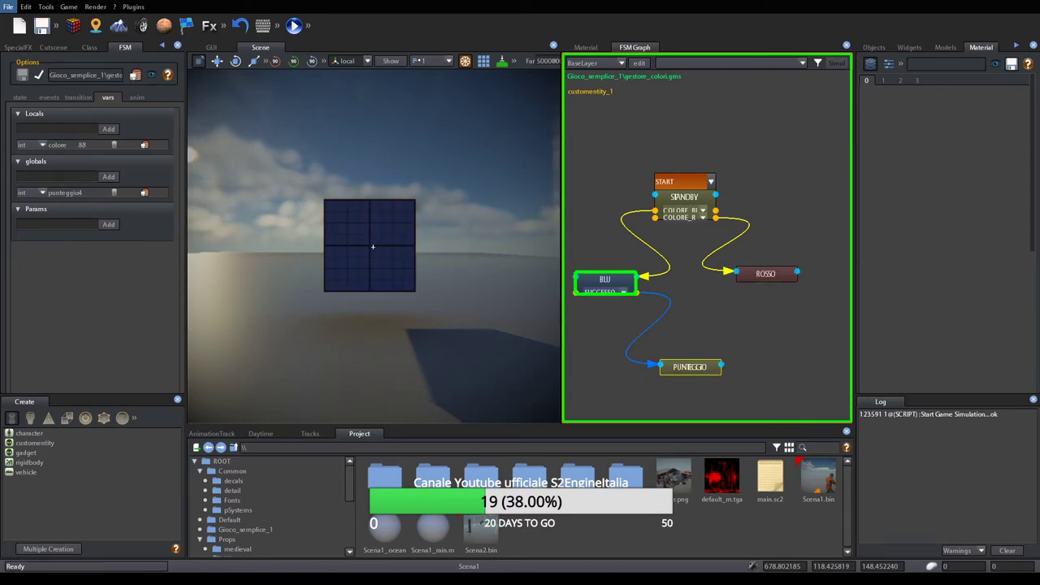
key(Escape)
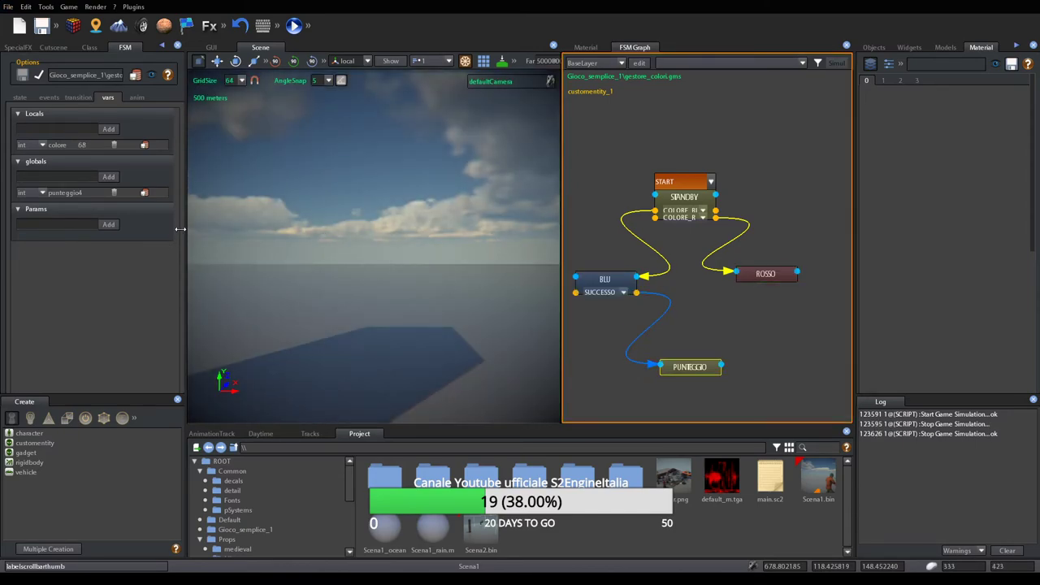
drag(180, 229, 207, 229)
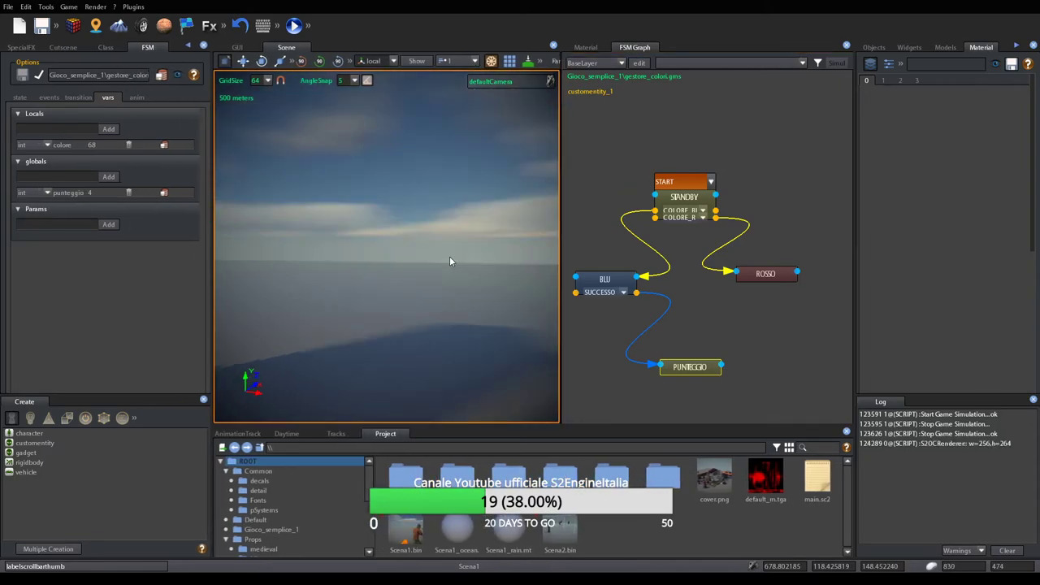
key(f)
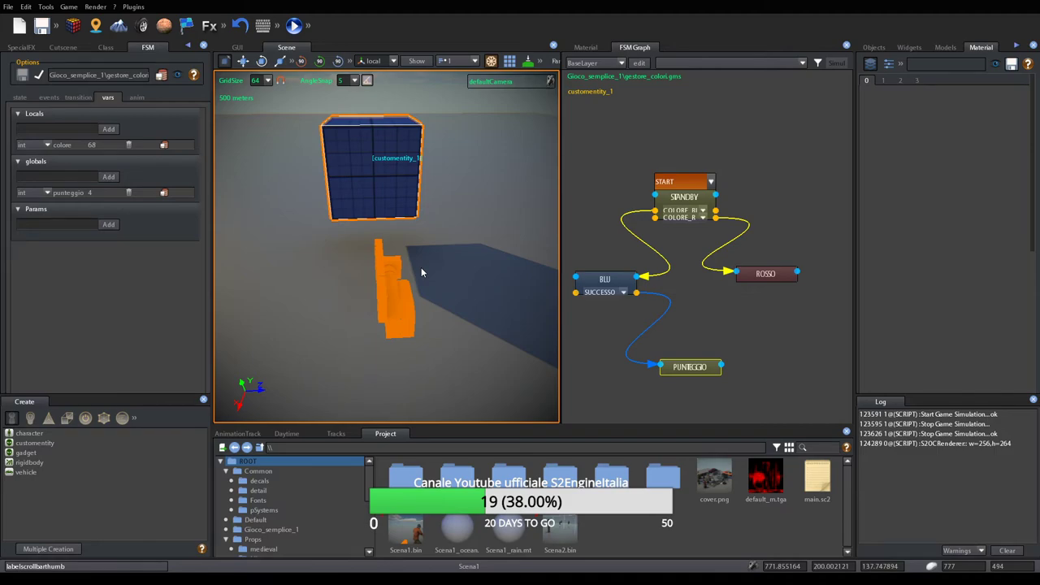
click(295, 25)
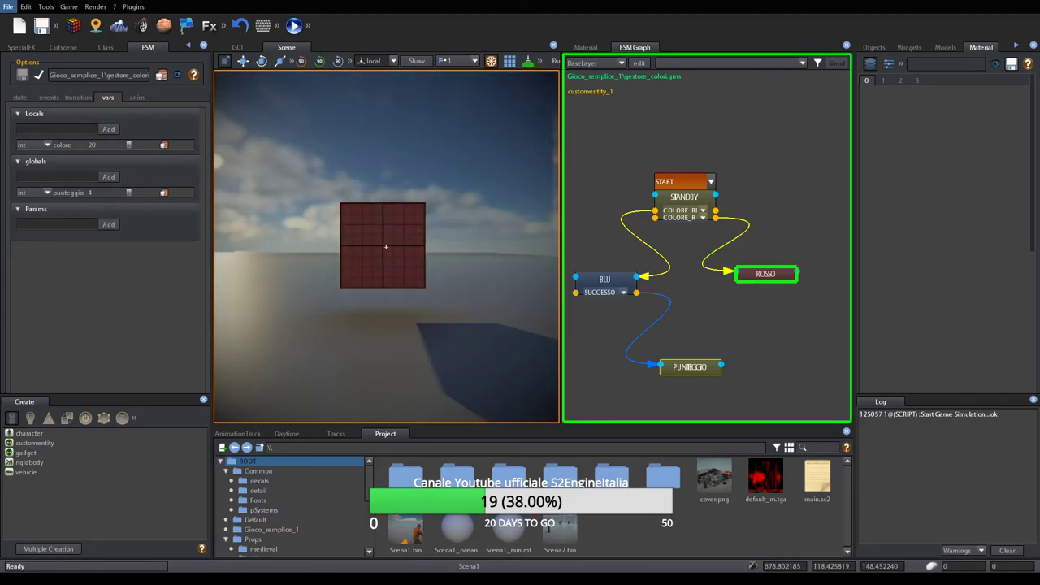
key(Escape)
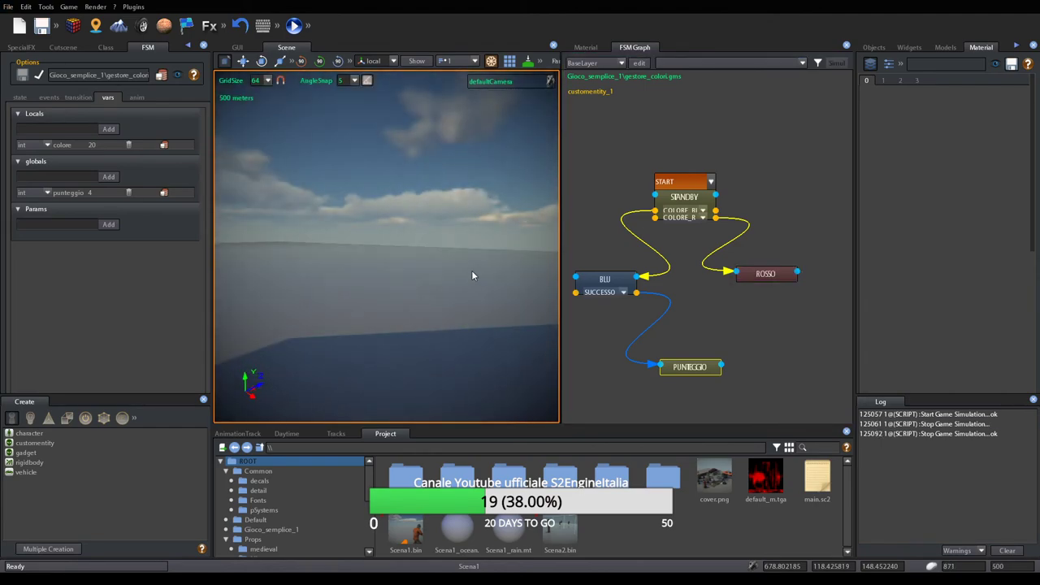
right_drag(461, 282, 453, 285)
click(19, 97)
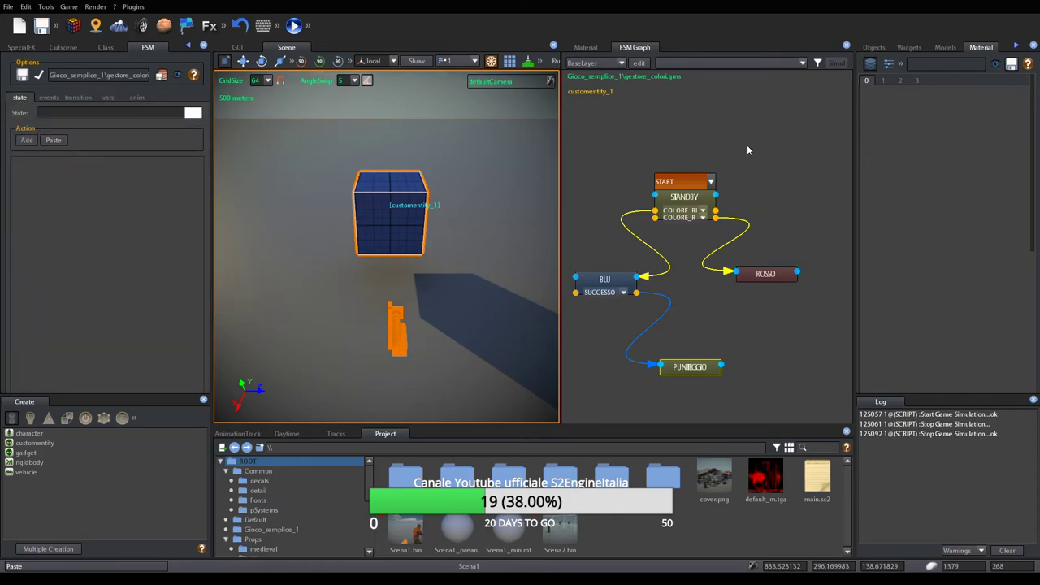
click(110, 98)
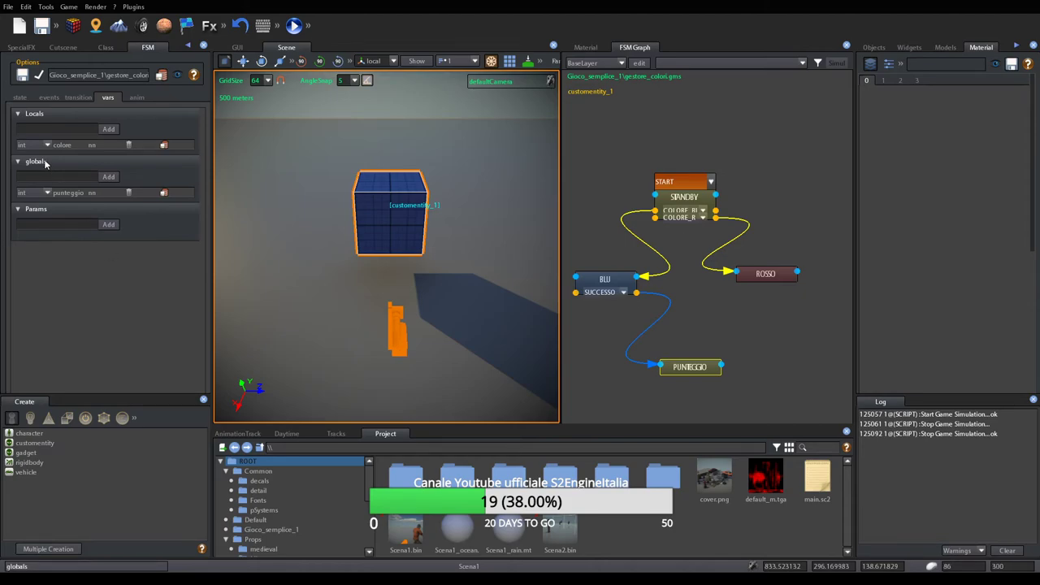
click(20, 99)
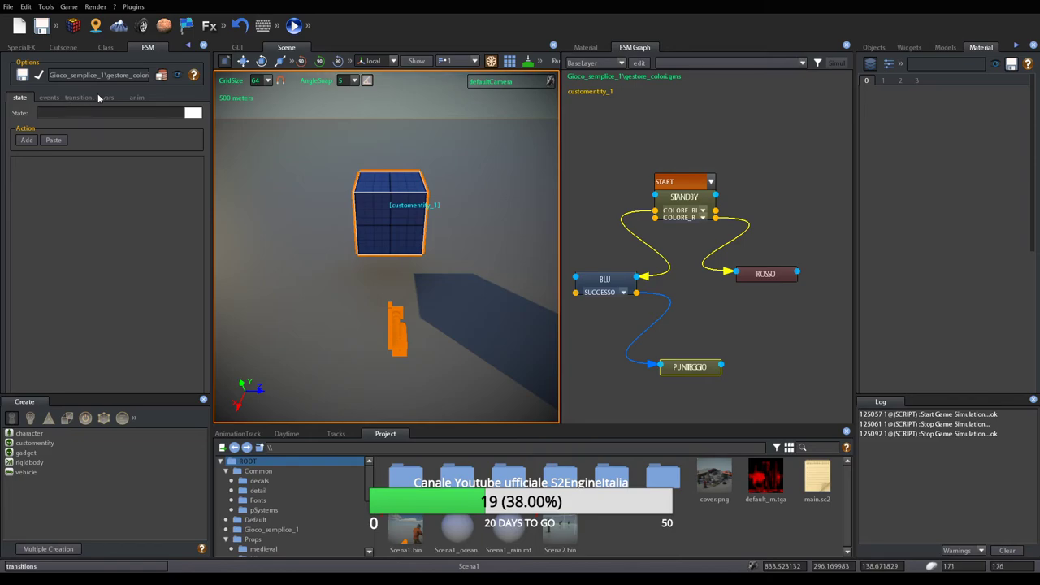
click(135, 97)
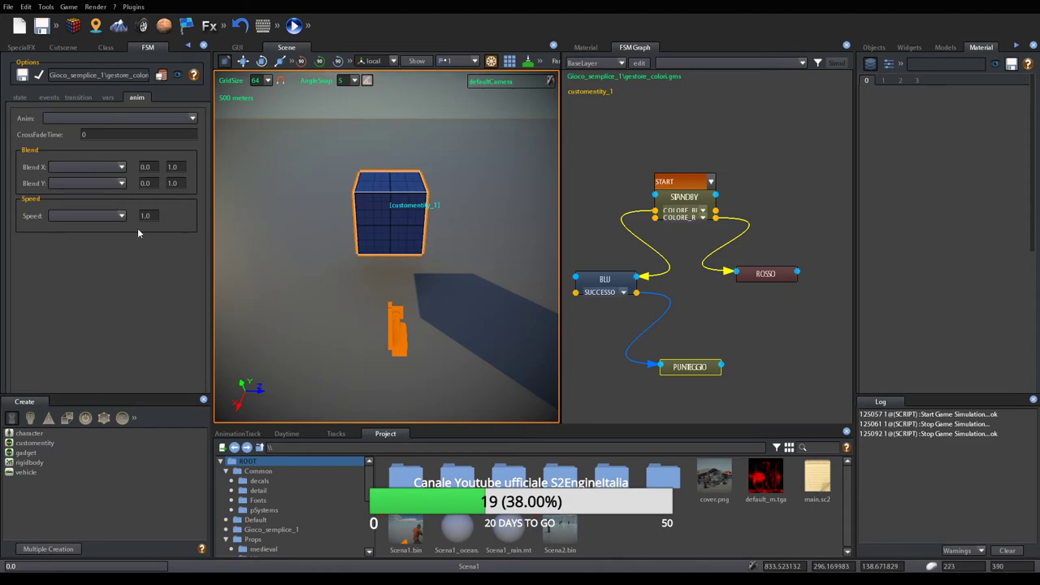
Select the PUNTEGGIO state in the graph and review its Timer and AddInt actions
drag(701, 371, 695, 376)
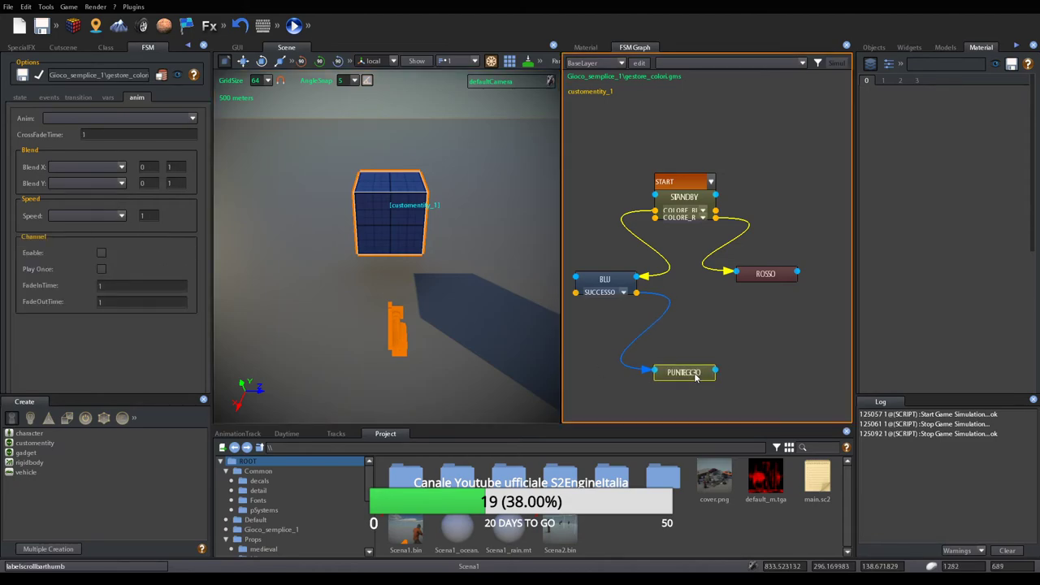
click(20, 98)
click(53, 141)
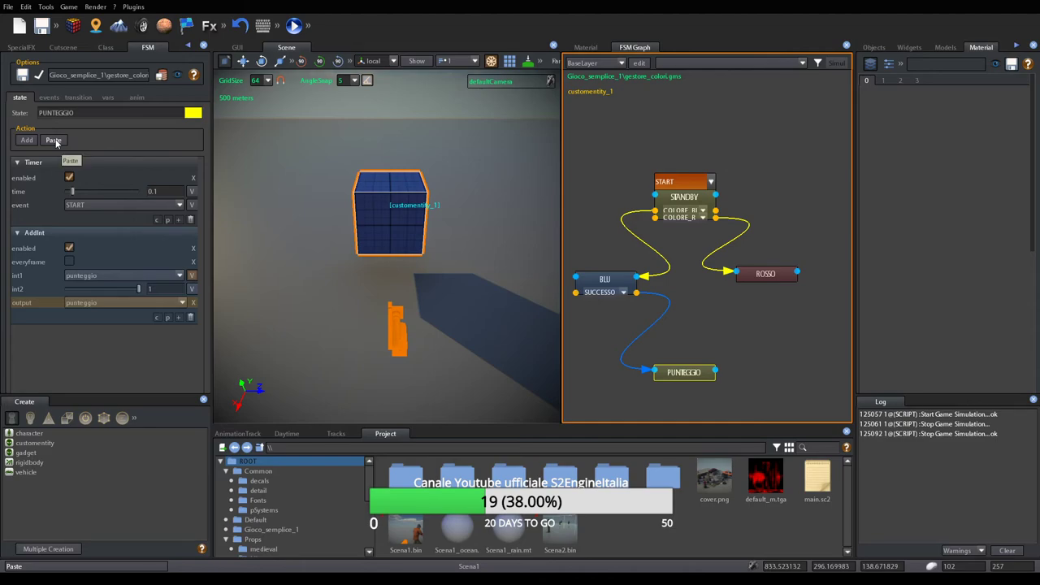
right_click(698, 374)
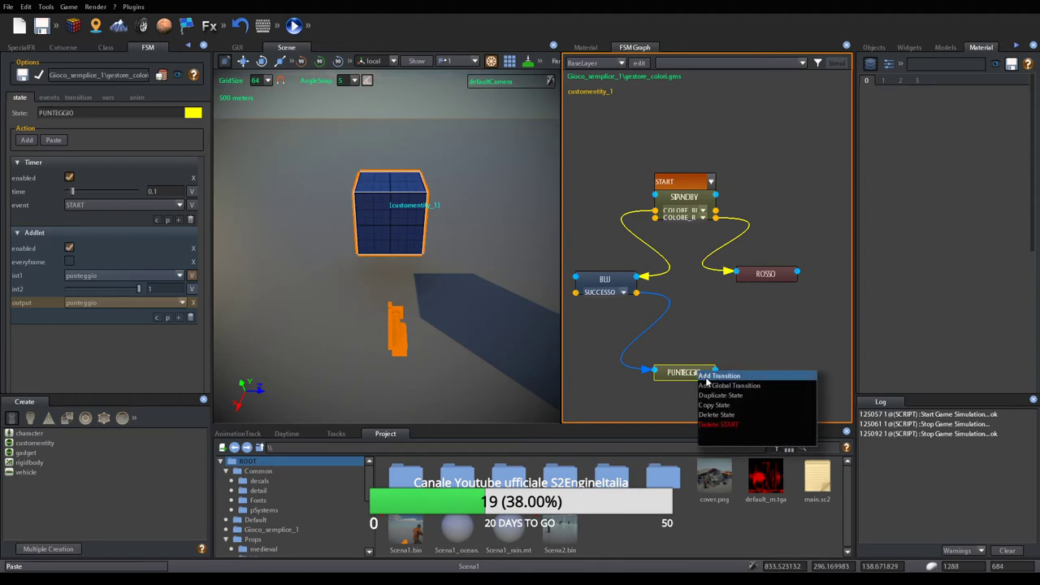
click(697, 354)
drag(692, 382, 685, 389)
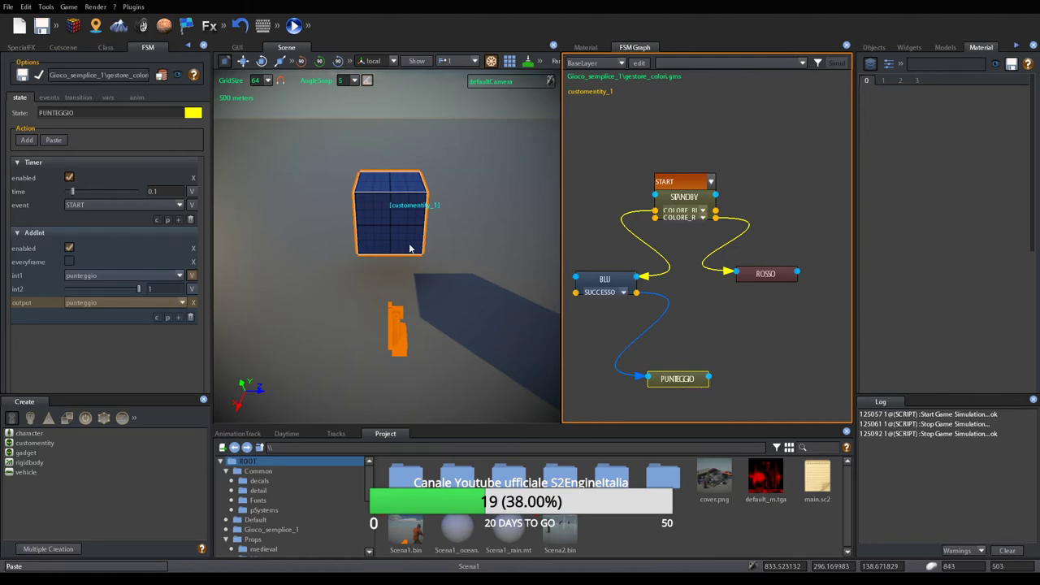
drag(693, 383, 705, 374)
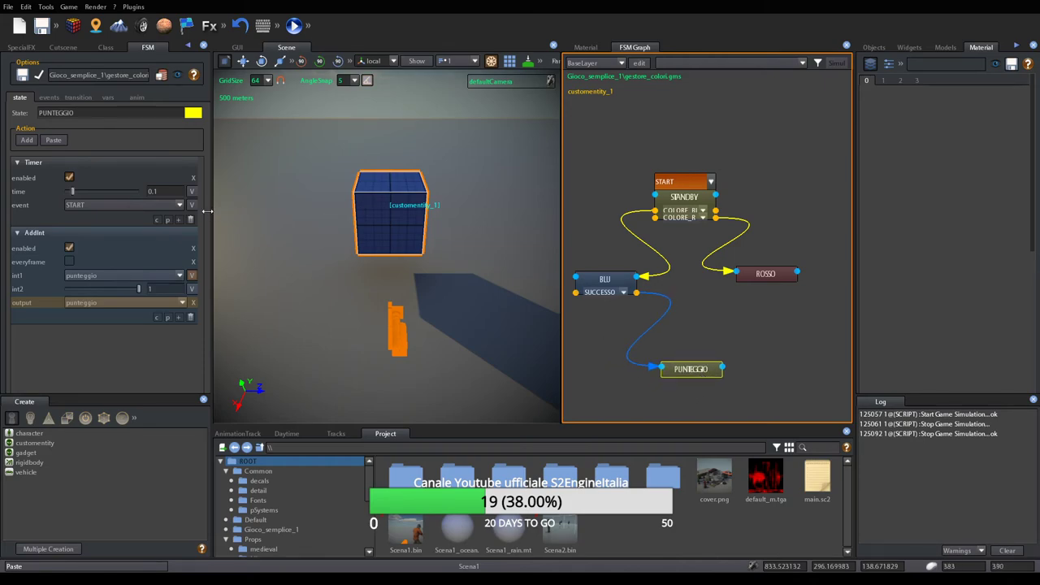
Enlarge the scene view by narrowing the areas around it, and save the state machine and the Scena1 level
drag(210, 215, 167, 215)
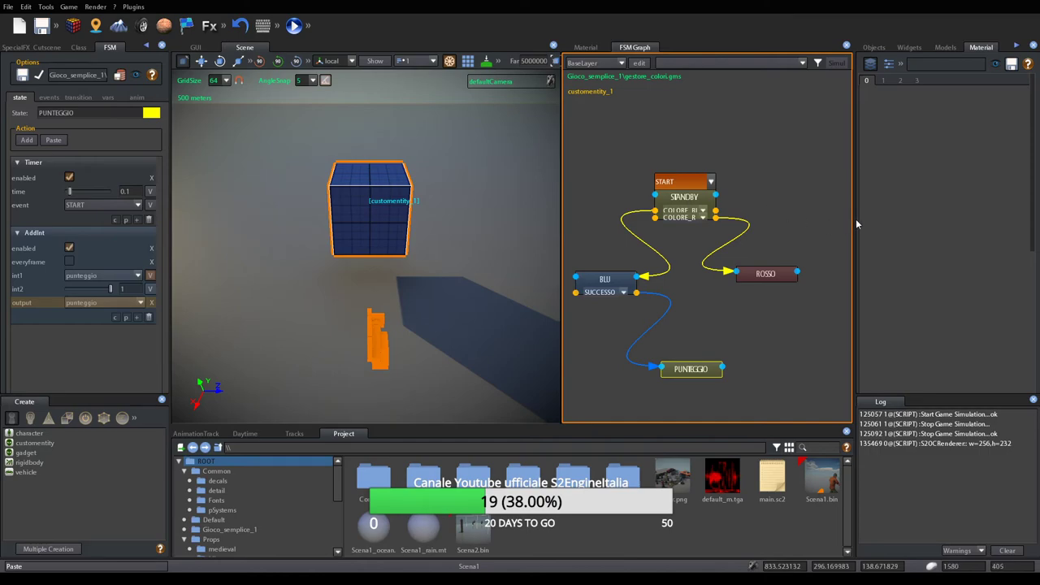
drag(858, 218, 878, 218)
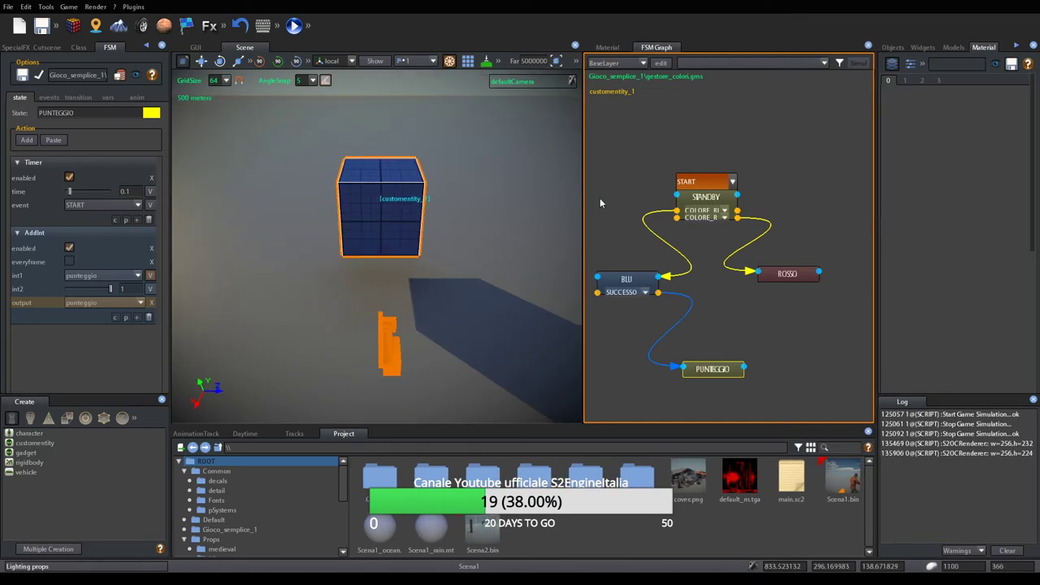
drag(583, 221, 605, 220)
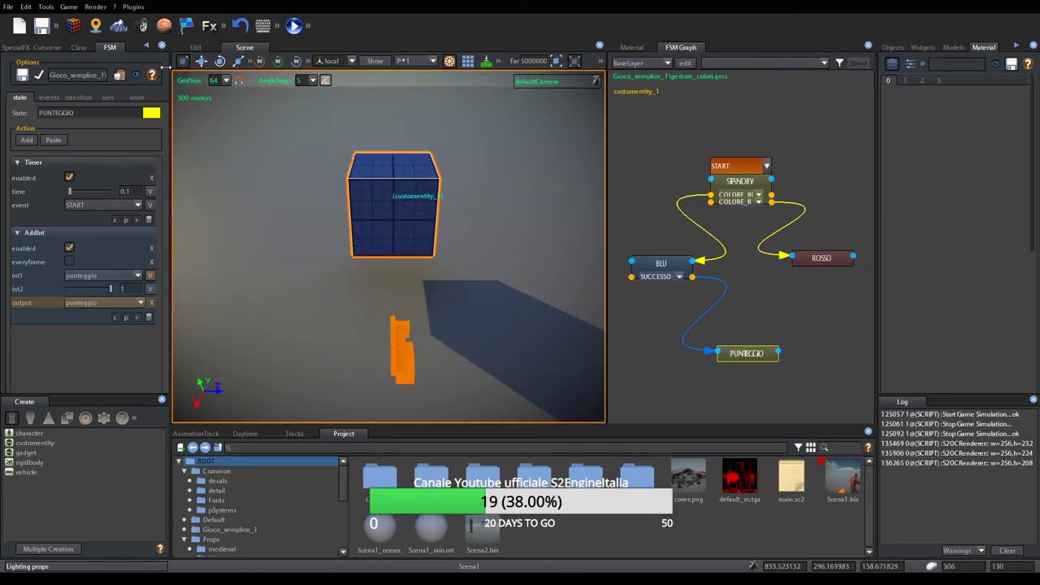
click(23, 75)
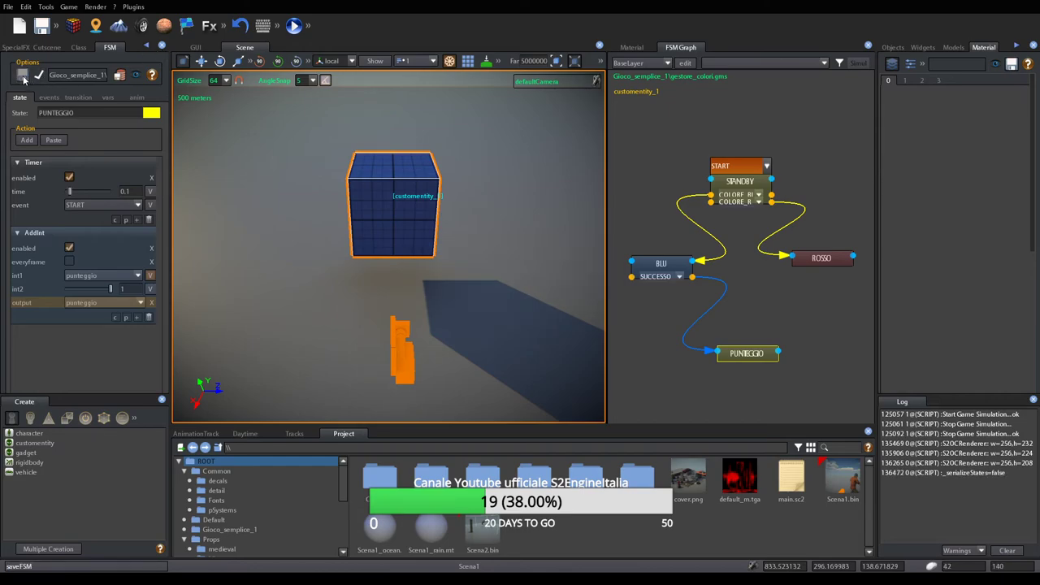
click(42, 25)
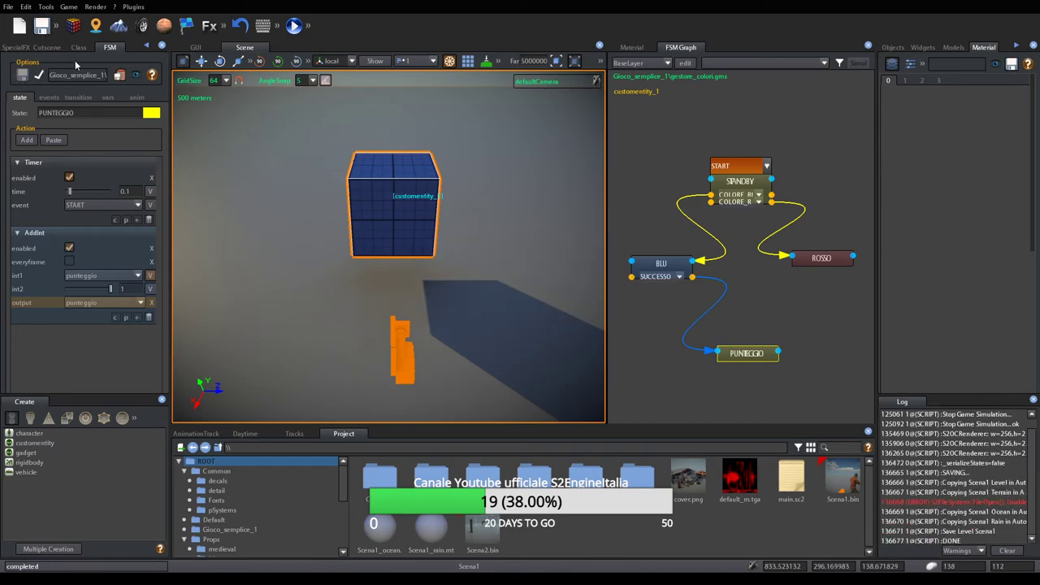
click(43, 26)
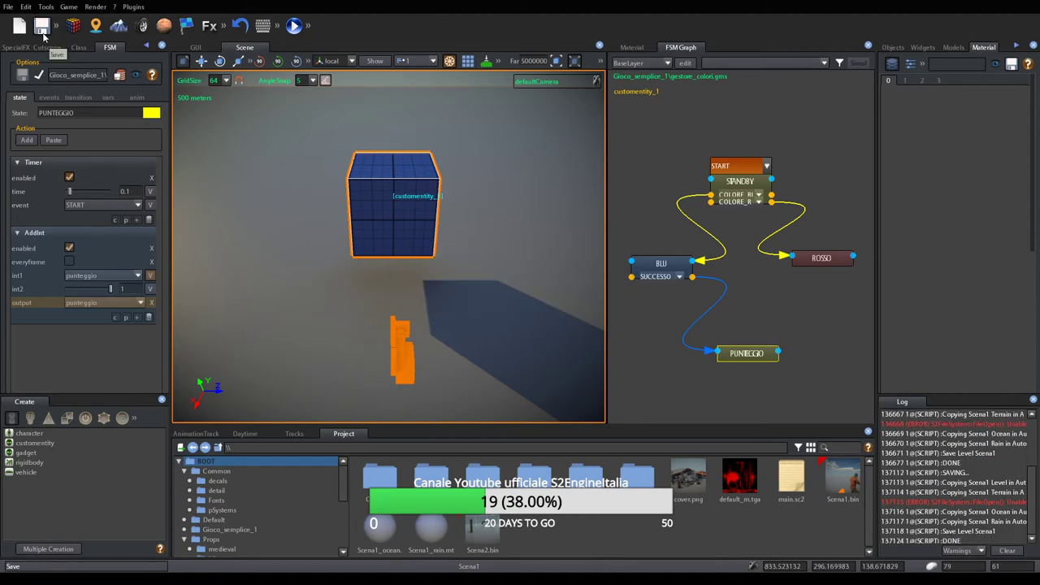
Try to insert a GUI object into the scene
click(200, 48)
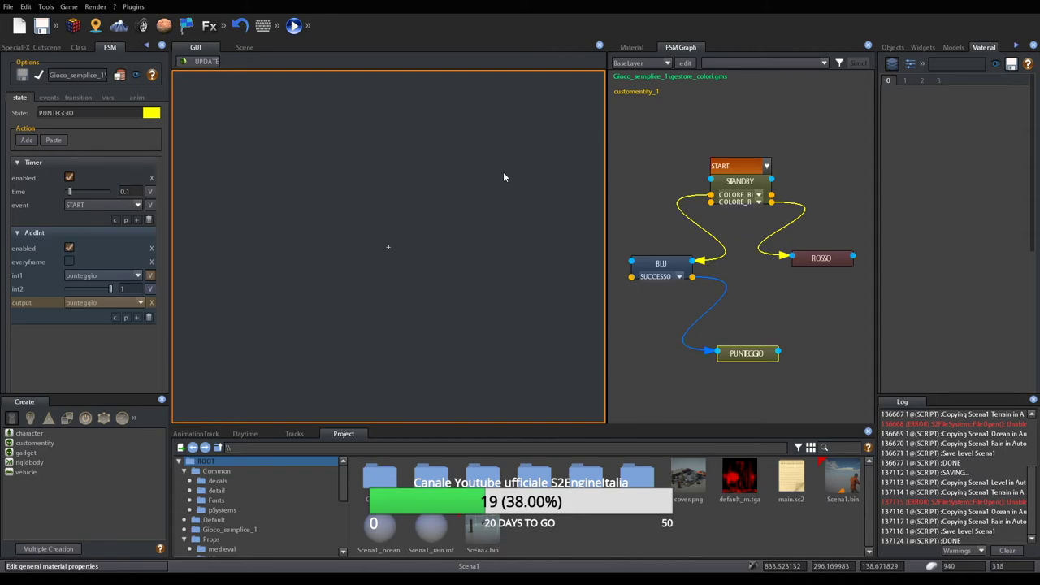
click(240, 47)
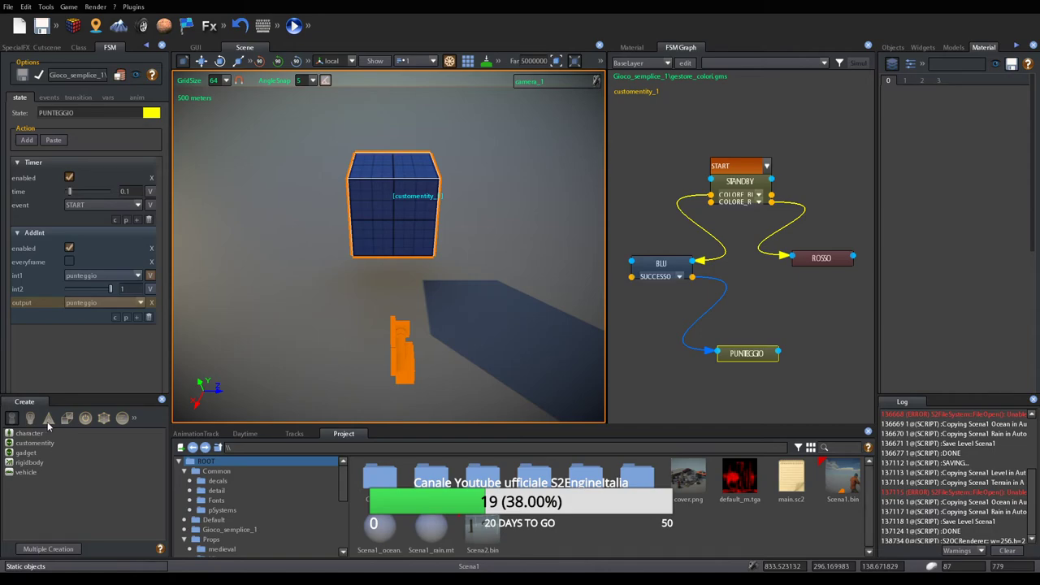
click(122, 418)
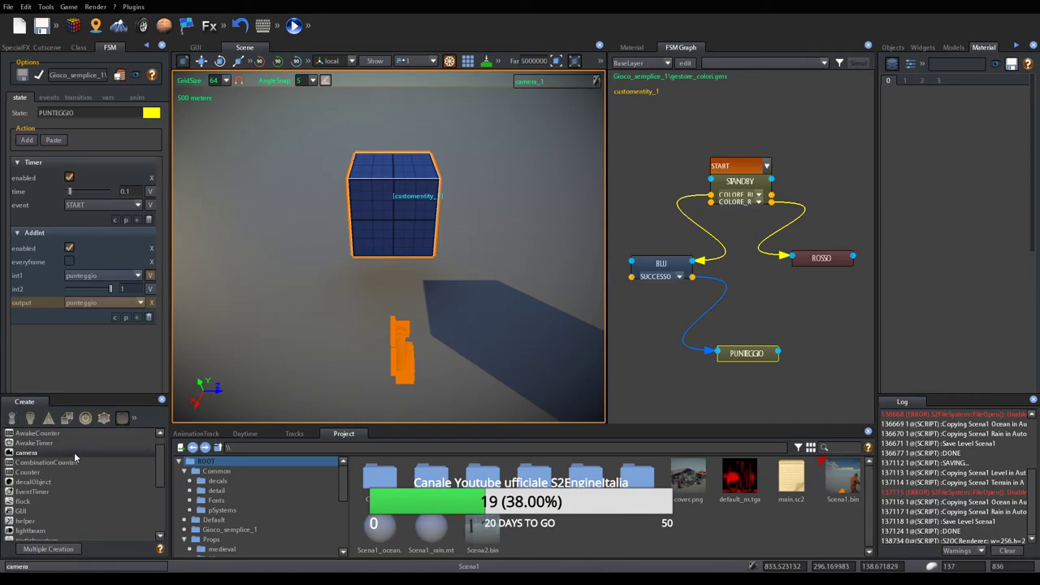
click(57, 511)
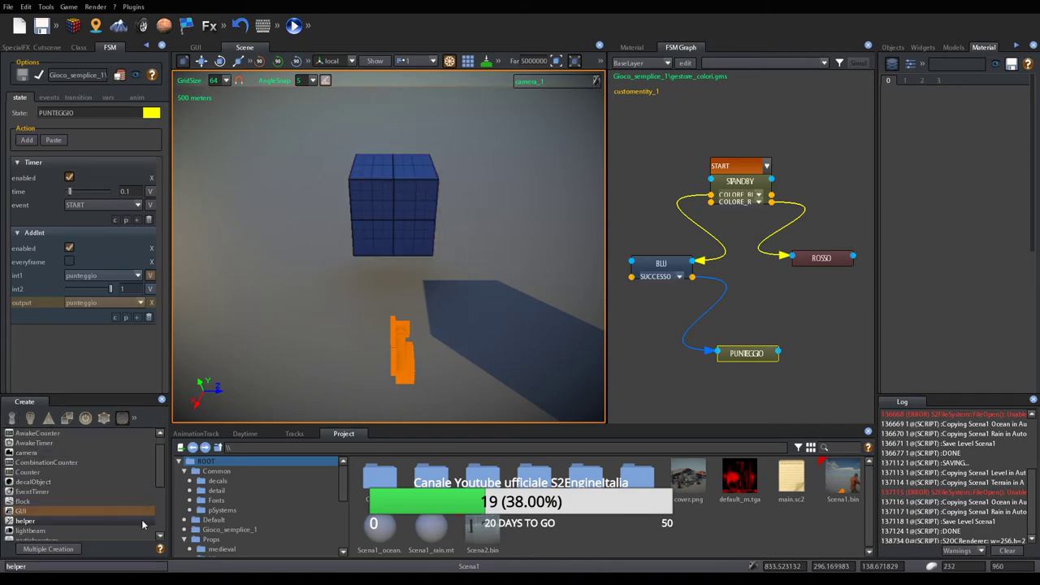
click(221, 218)
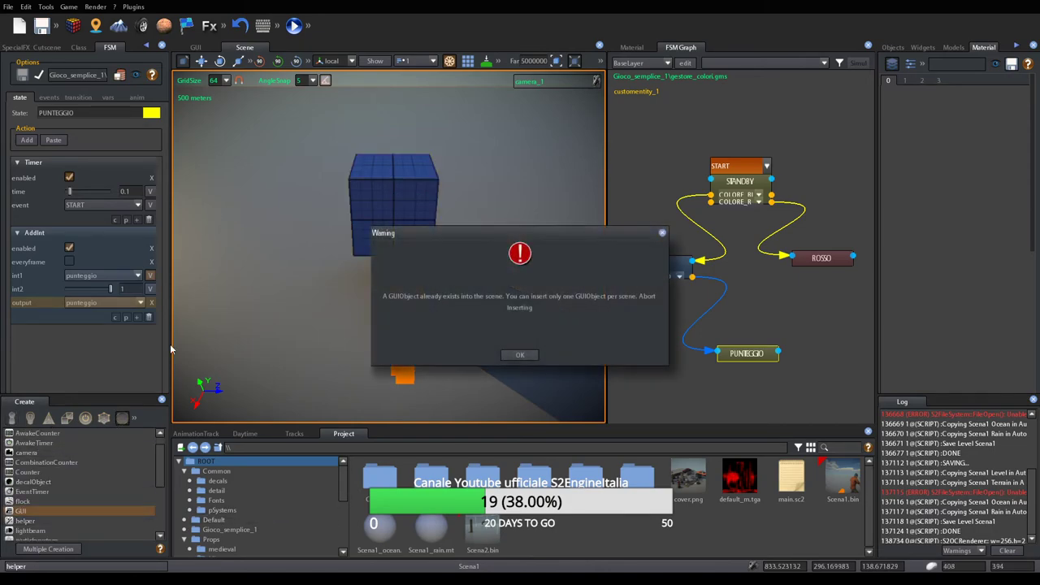
click(520, 354)
right_drag(354, 286, 409, 285)
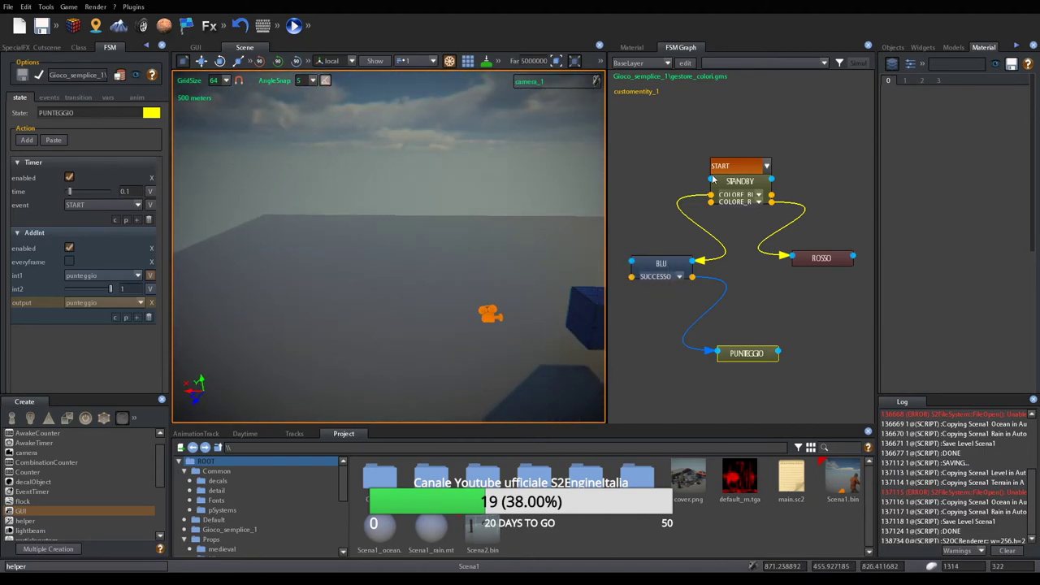
click(894, 47)
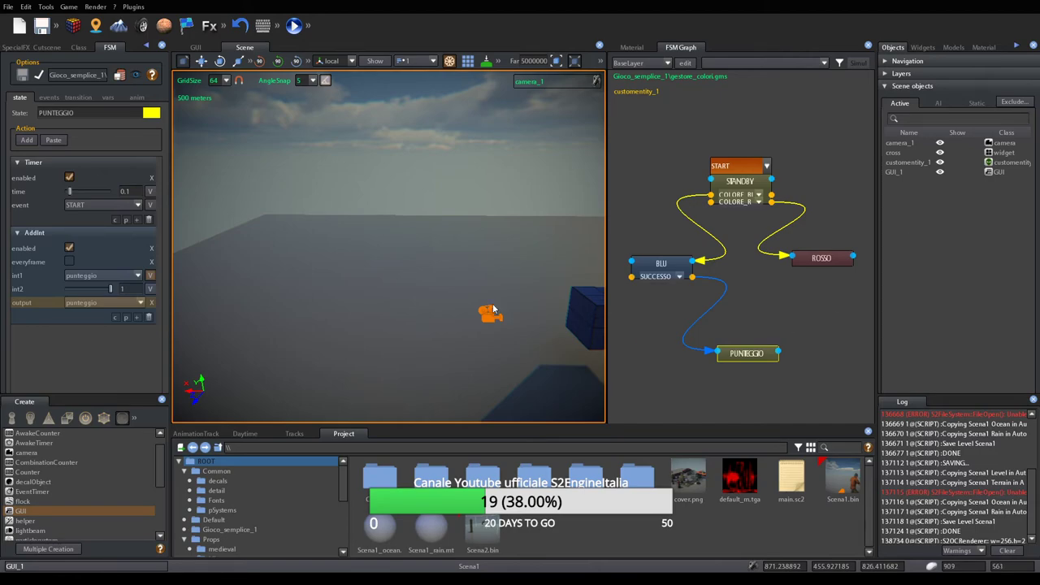
click(359, 286)
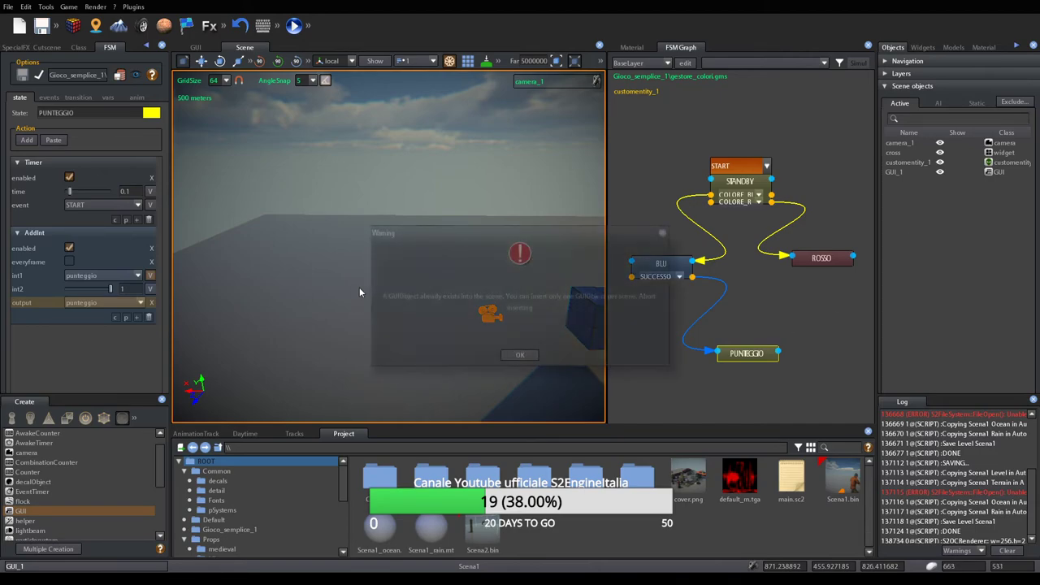
click(520, 354)
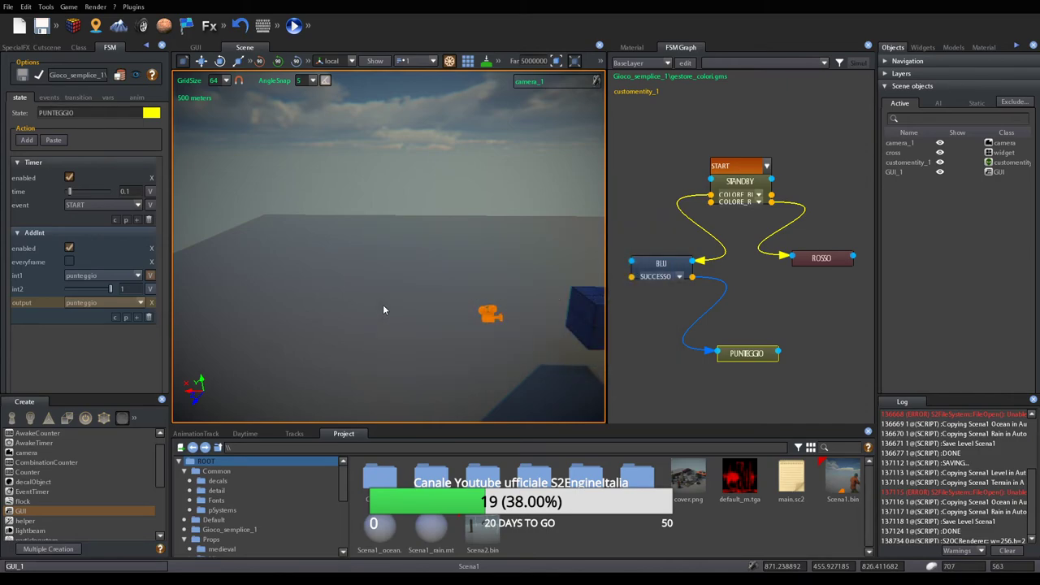
Select the existing GUI_1 object and display it in an enlarged GUI editing view
click(888, 172)
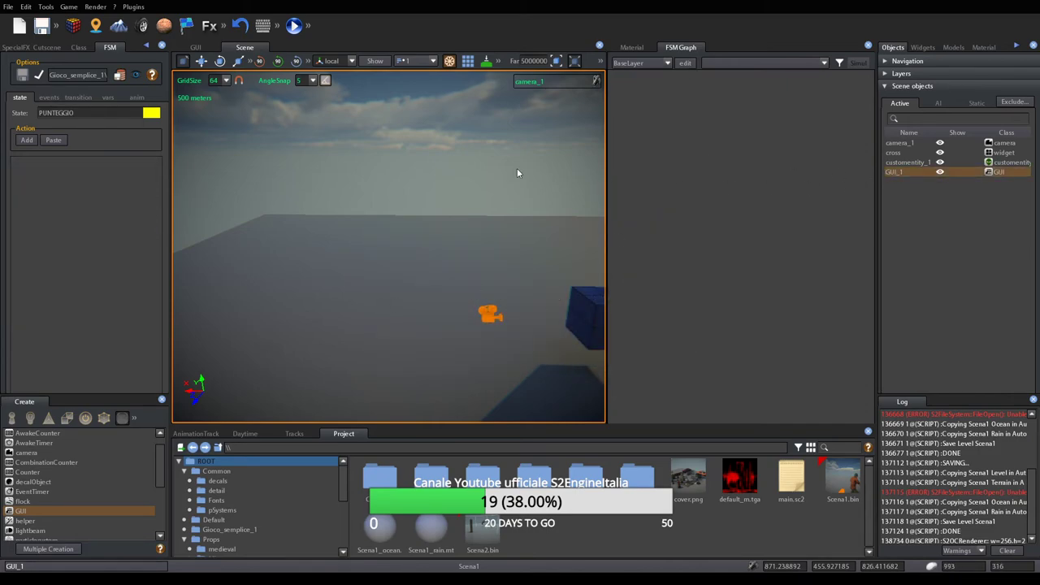
click(194, 48)
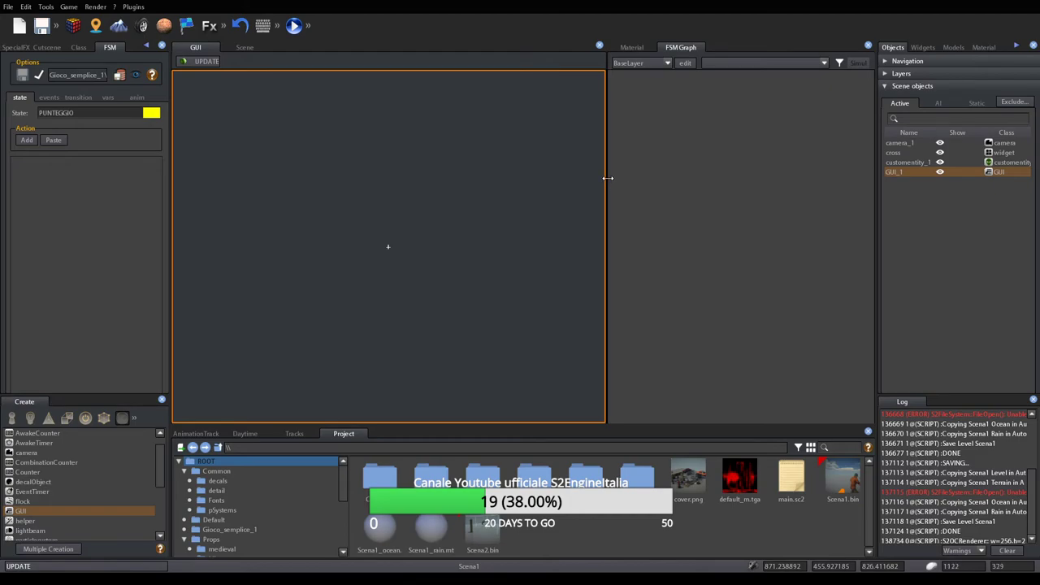
drag(606, 181, 732, 181)
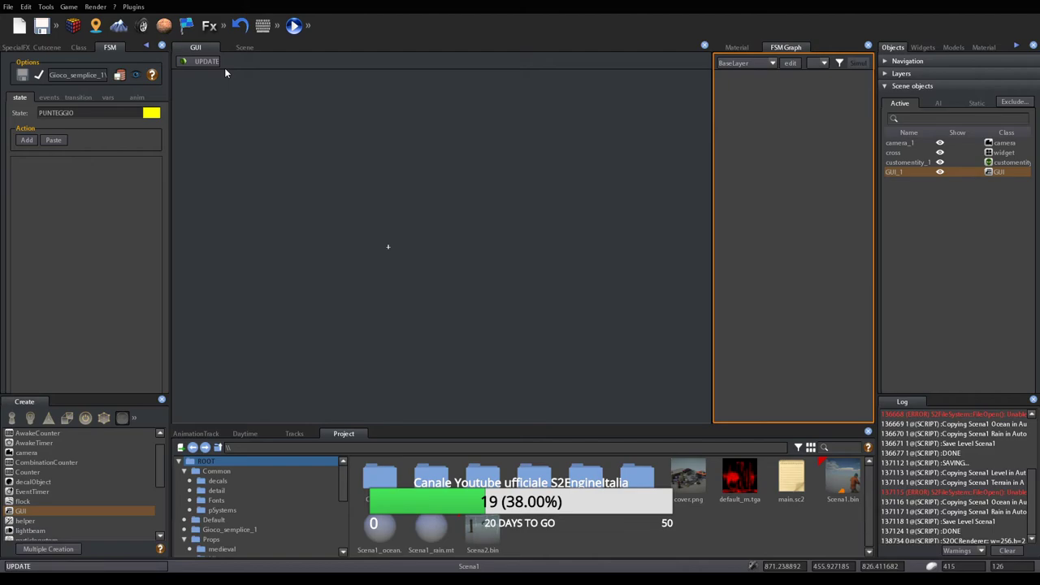
Display the GUI widgets list with more vertical room and try to add a widget to GUI_1
click(919, 46)
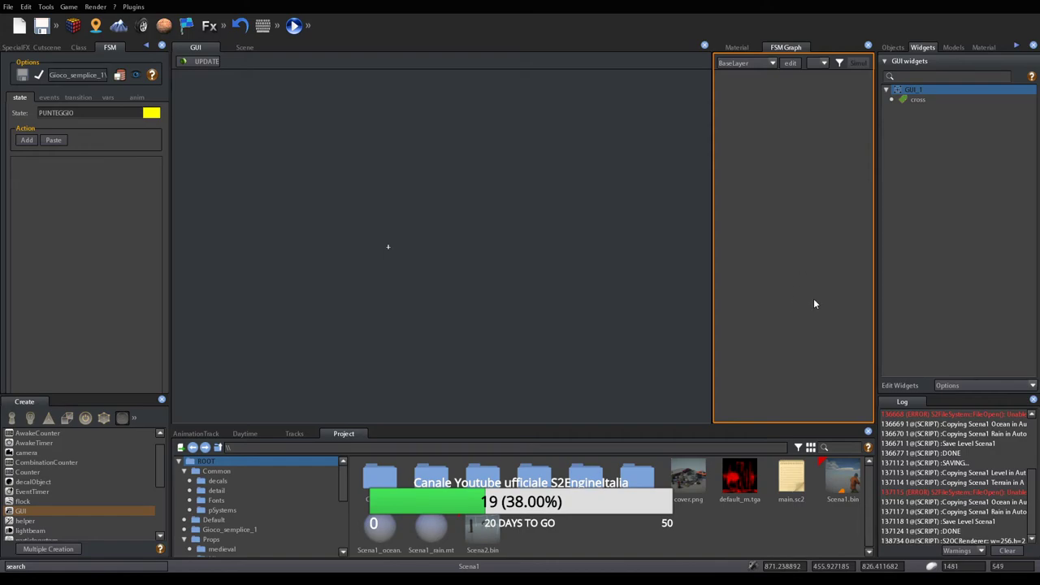
click(1033, 386)
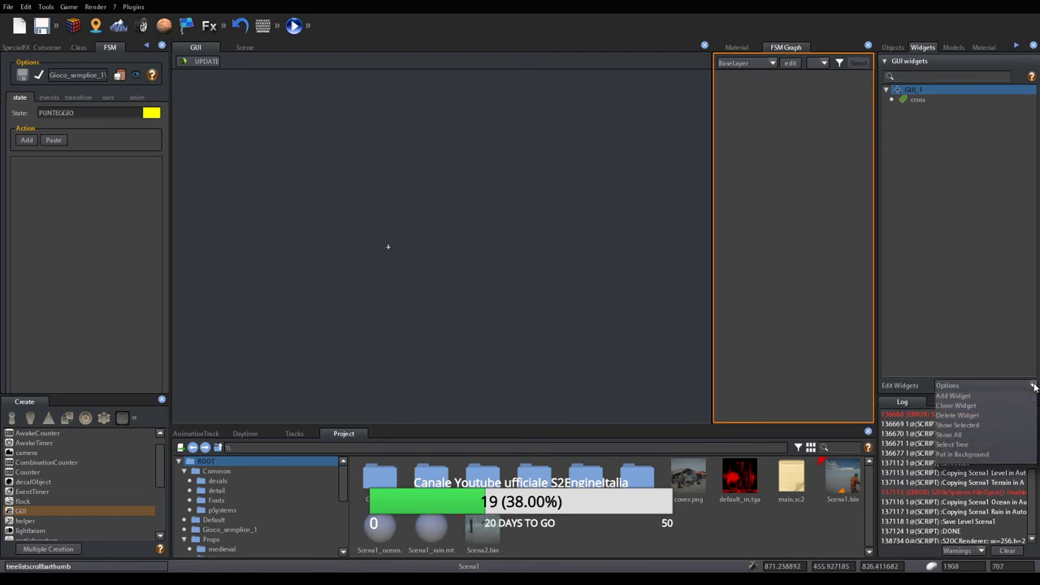
click(972, 395)
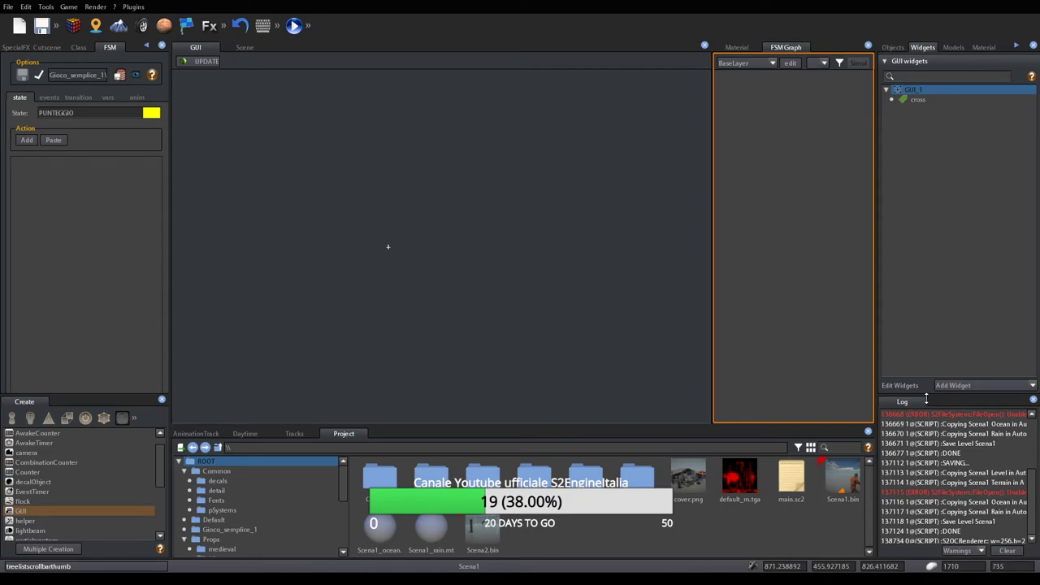
drag(926, 397, 926, 423)
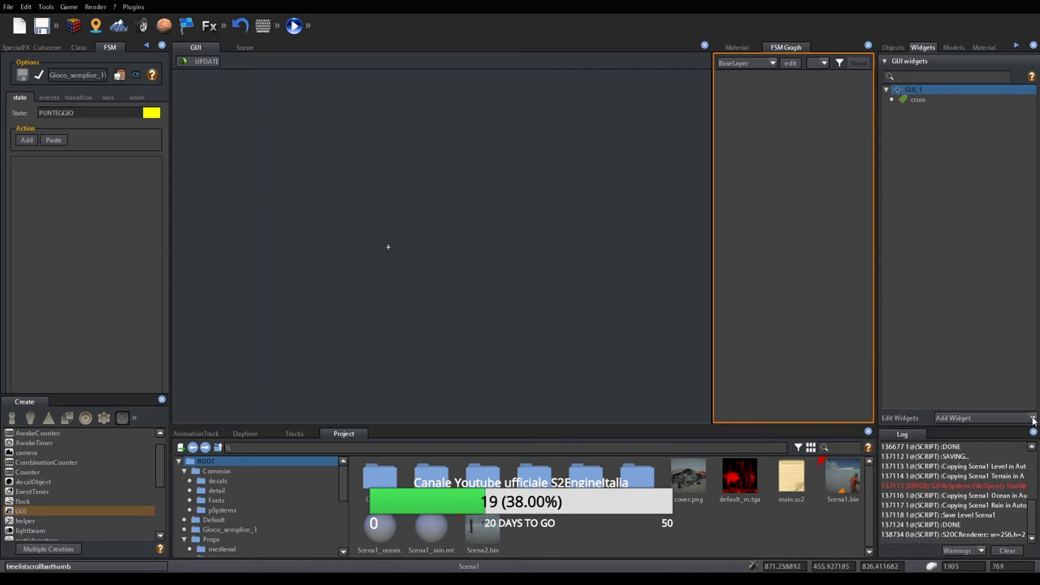
click(1033, 418)
click(949, 429)
click(1033, 418)
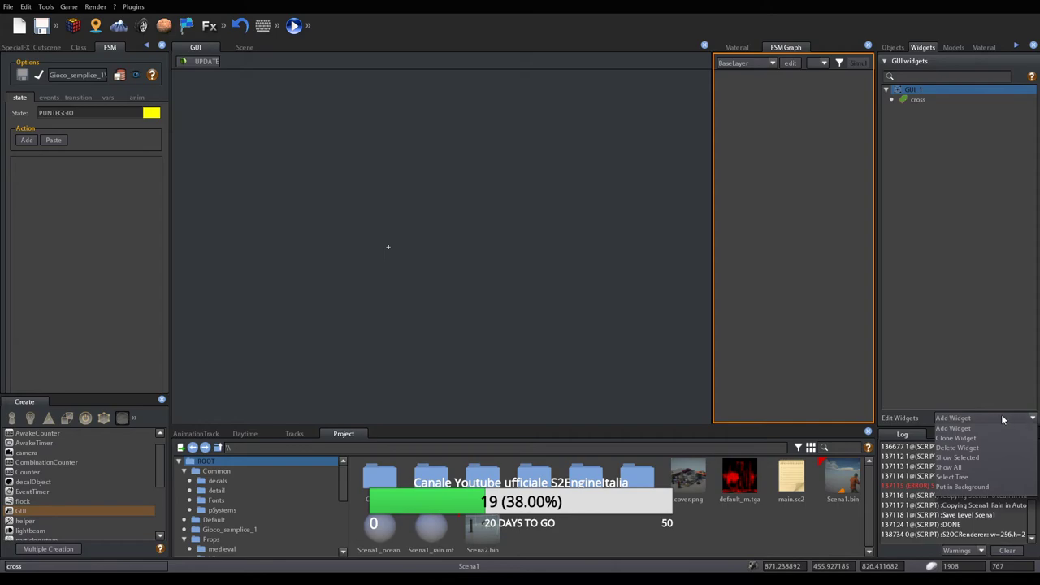
click(960, 430)
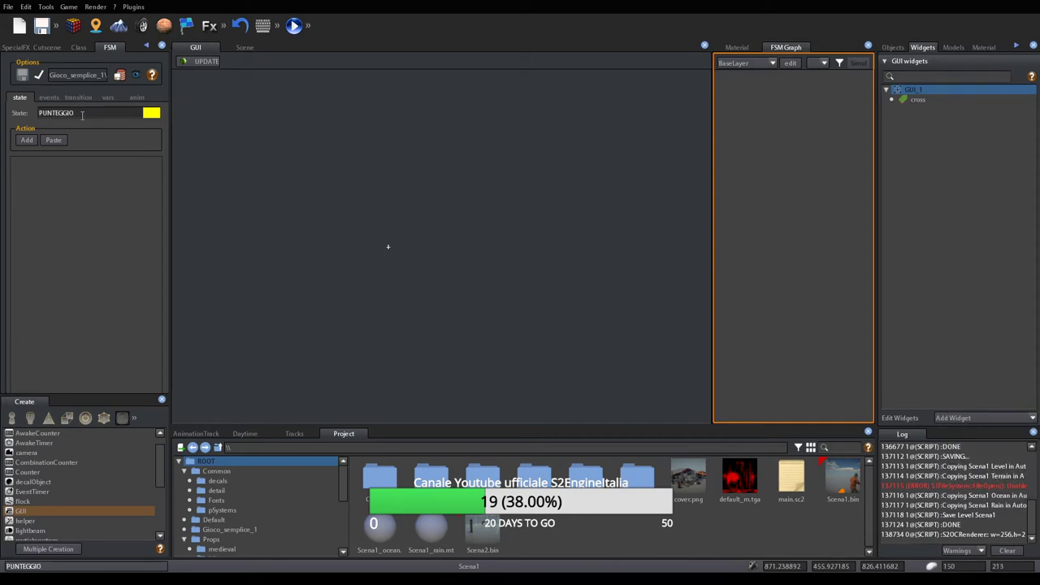
Show the class properties of GUI_1, try again to add a widget to it, and select the cross label
click(78, 47)
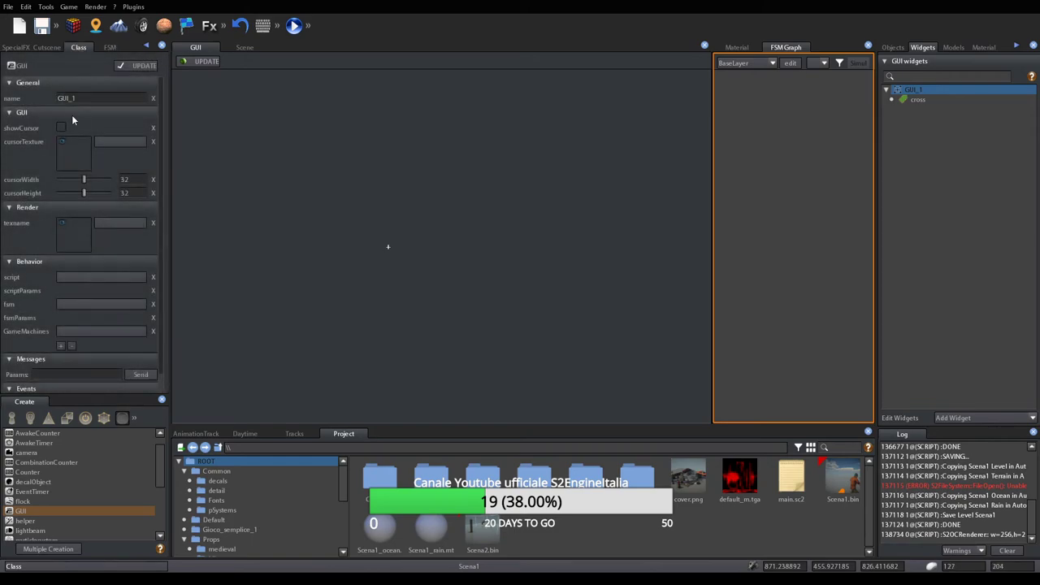
click(1032, 419)
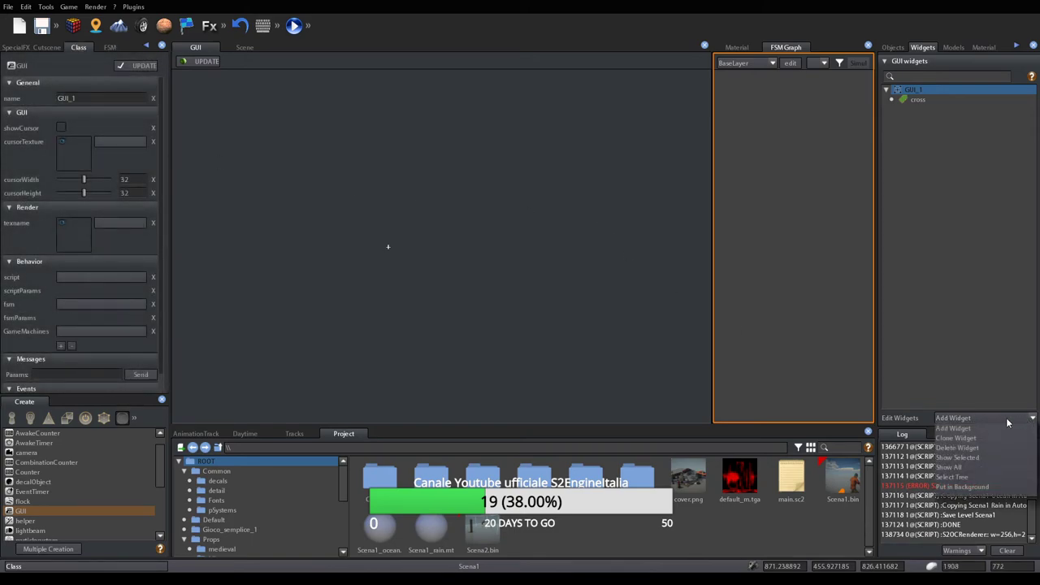
click(955, 430)
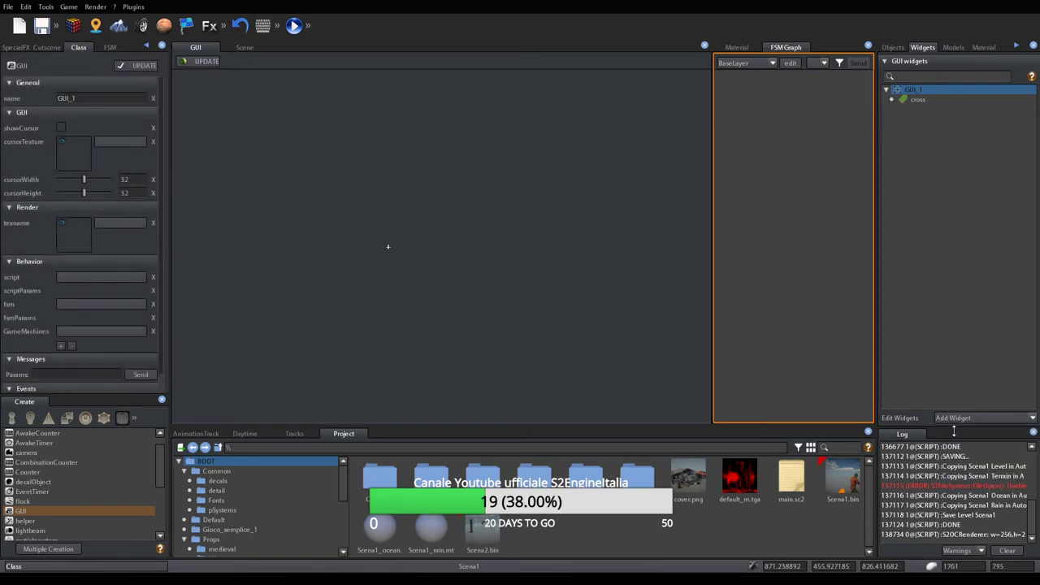
click(916, 99)
click(913, 89)
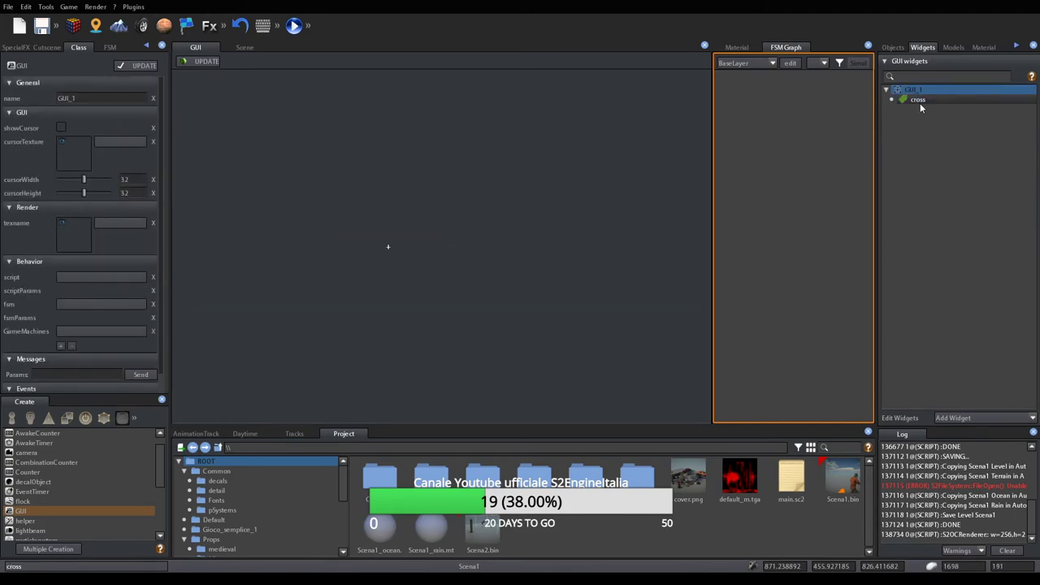
click(919, 100)
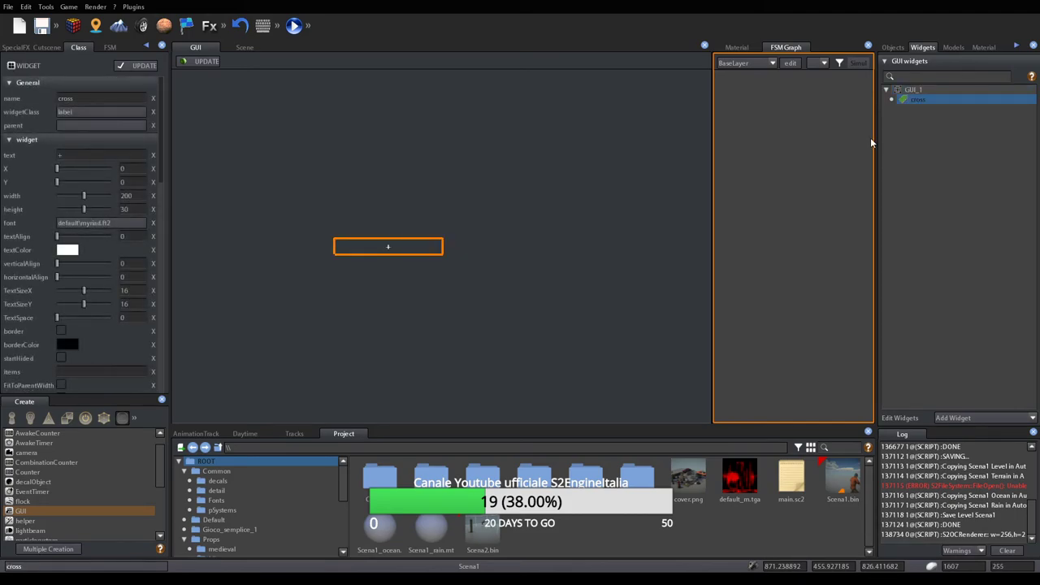
Close the FSM Graph and Material views so that the GUI view fills the freed space
click(241, 48)
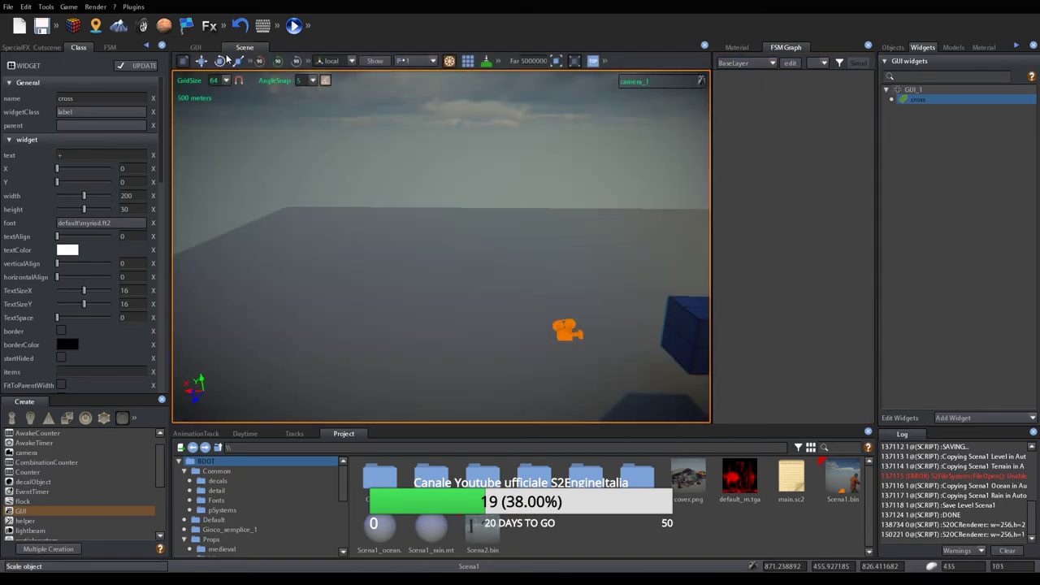
click(197, 47)
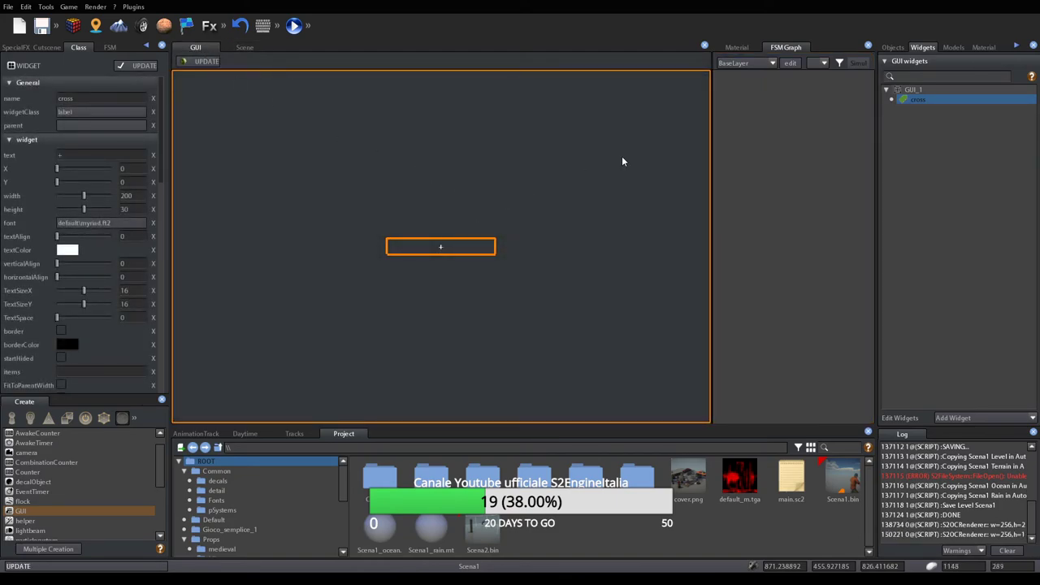
click(868, 45)
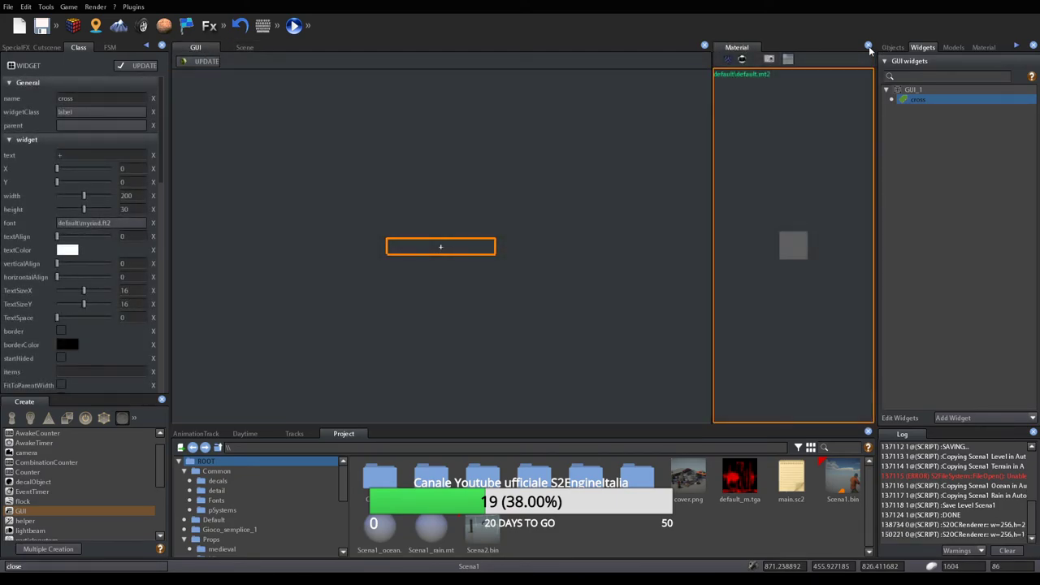
click(868, 45)
click(244, 48)
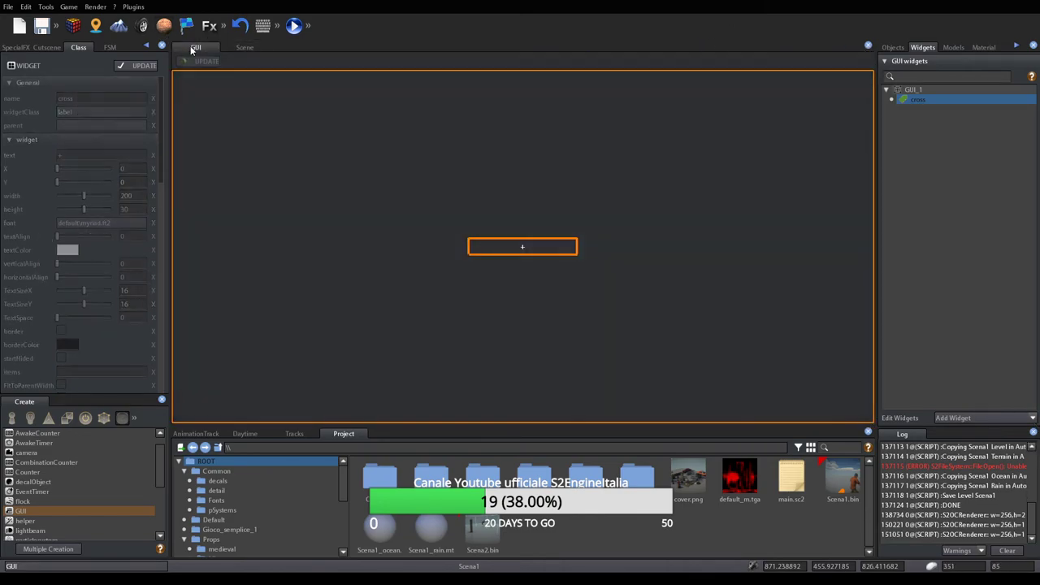
click(196, 47)
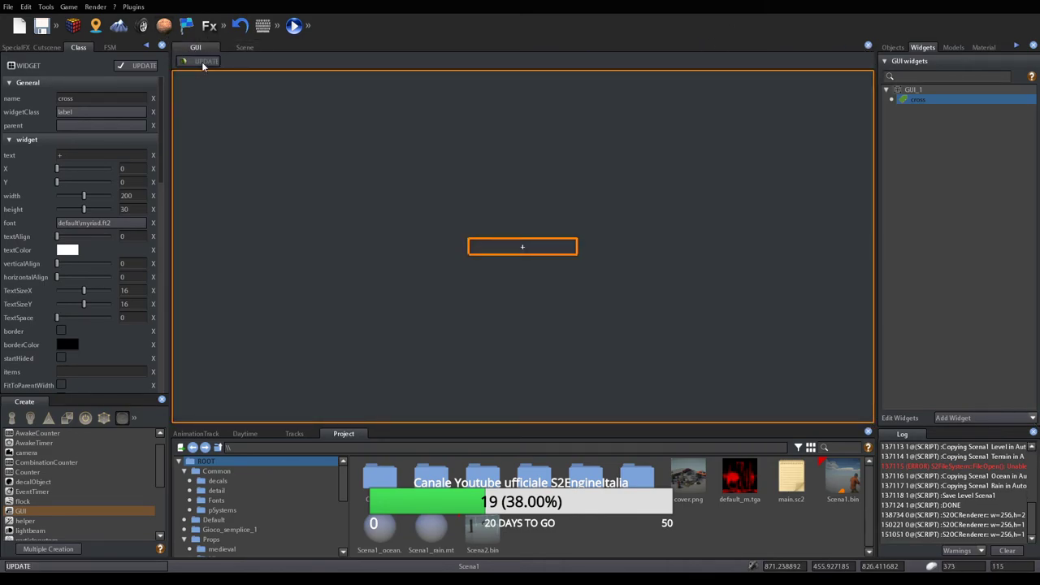
Try to add a new widget while the cross label is selected, and reselect GUI_1
click(1032, 418)
click(969, 429)
click(913, 90)
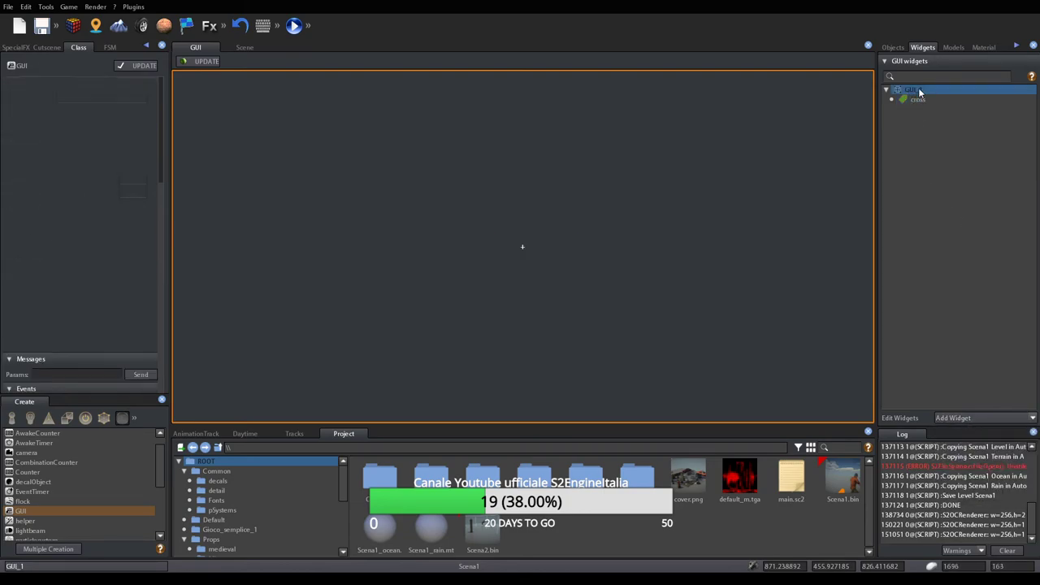
Clone the cross label and rename the copy as punteggio
click(918, 99)
click(1032, 417)
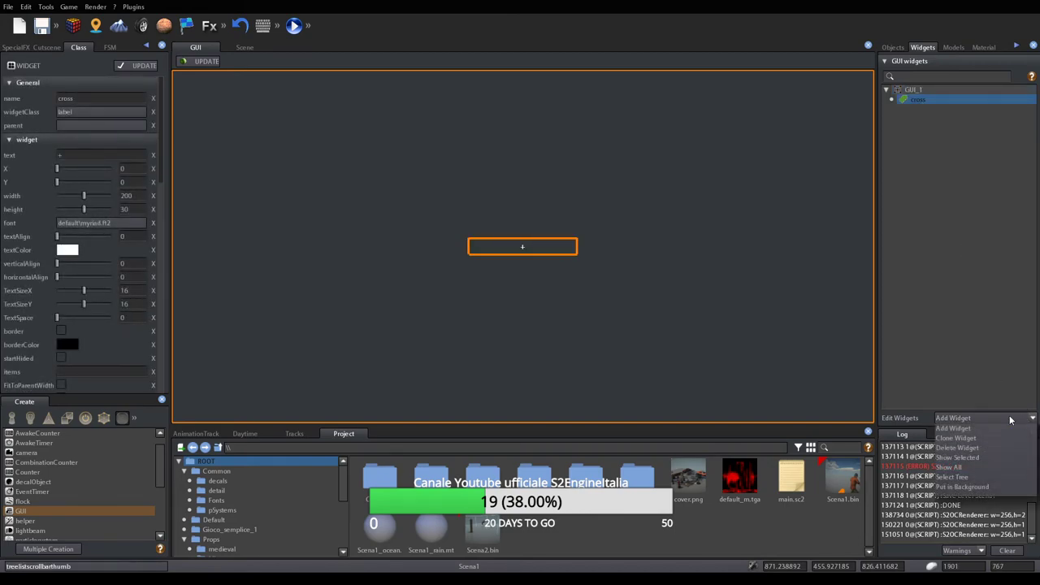
click(969, 440)
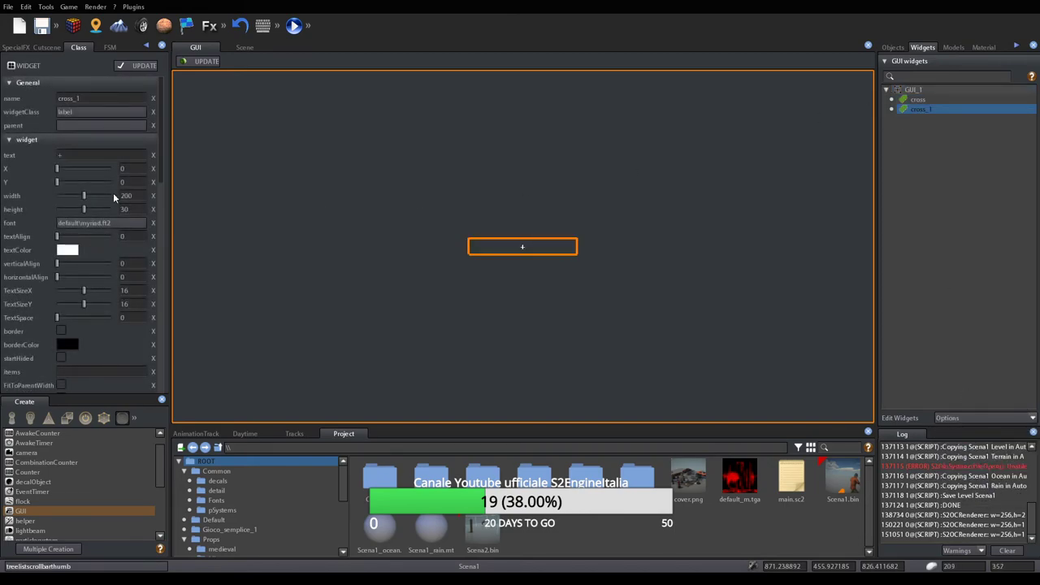
click(90, 99)
drag(90, 98, 55, 97)
text(gui)
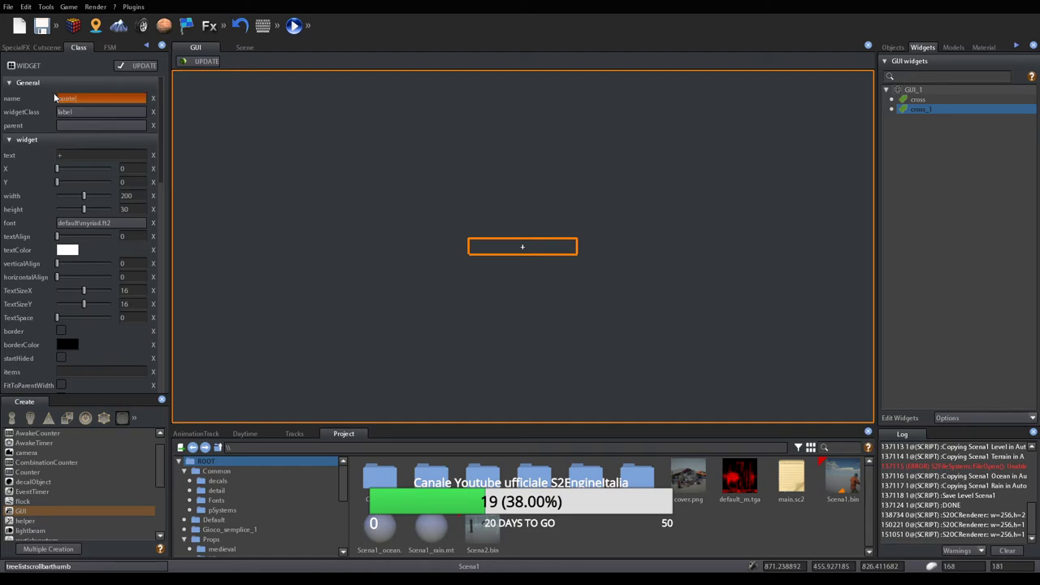
key(Return)
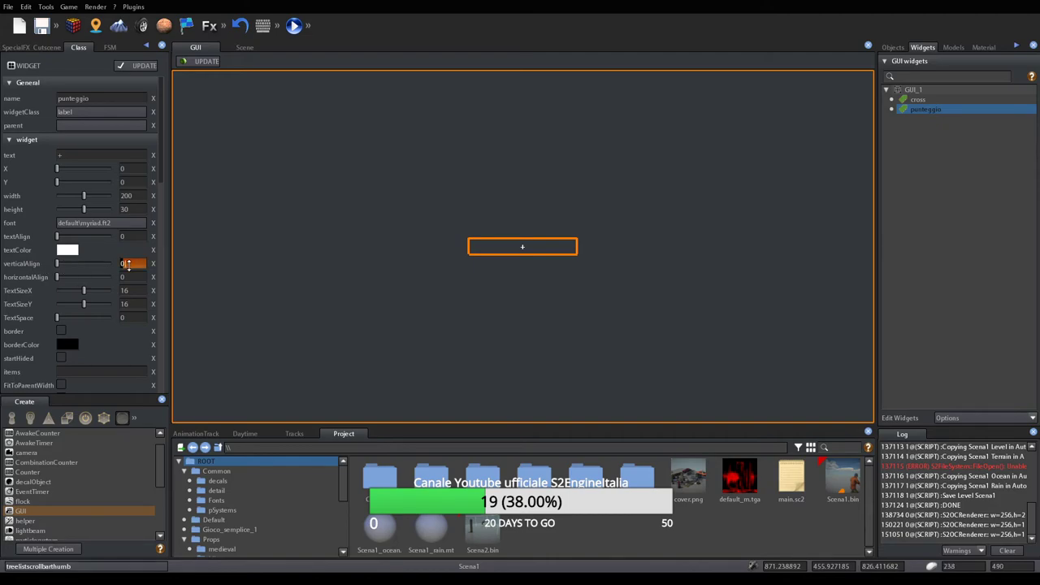
Set the punteggio label's verticalAlign to -1 and clear its + text
drag(127, 263, 128, 253)
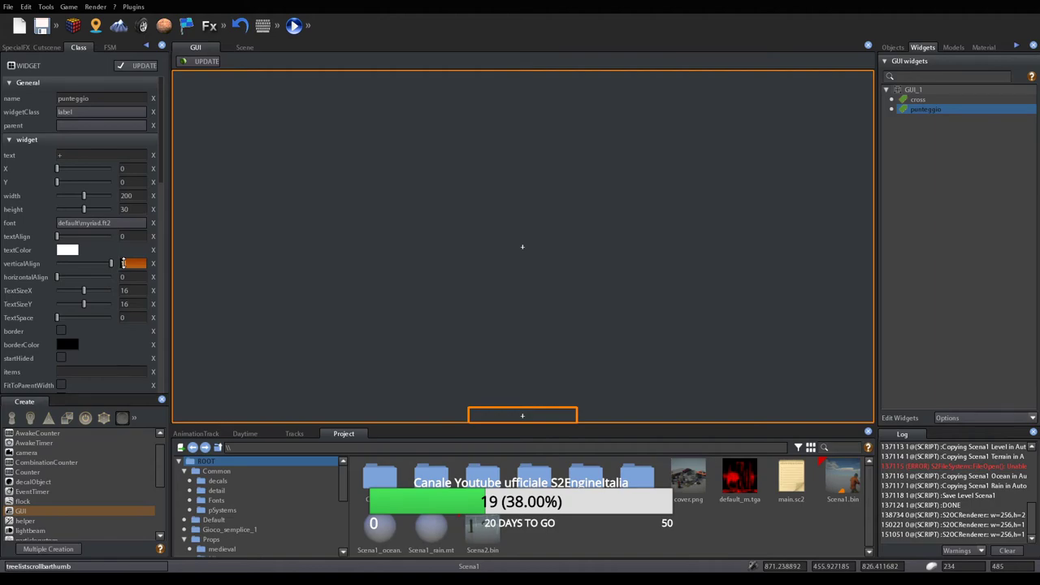
mouse_move(123, 263)
mouse_down()
mouse_move(135, 284)
mouse_move(124, 263)
mouse_move(104, 263)
mouse_up()
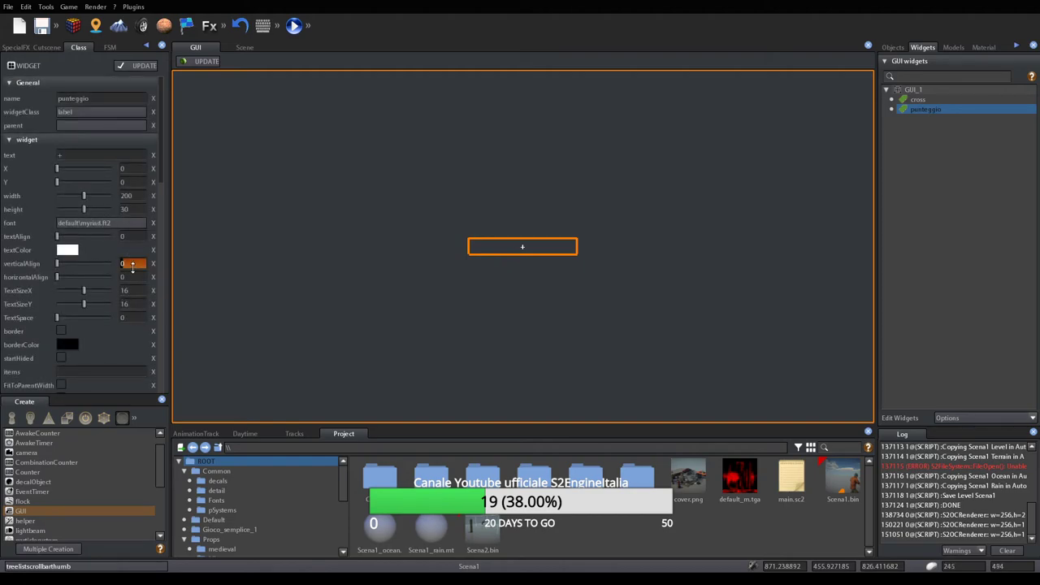
drag(128, 263, 133, 266)
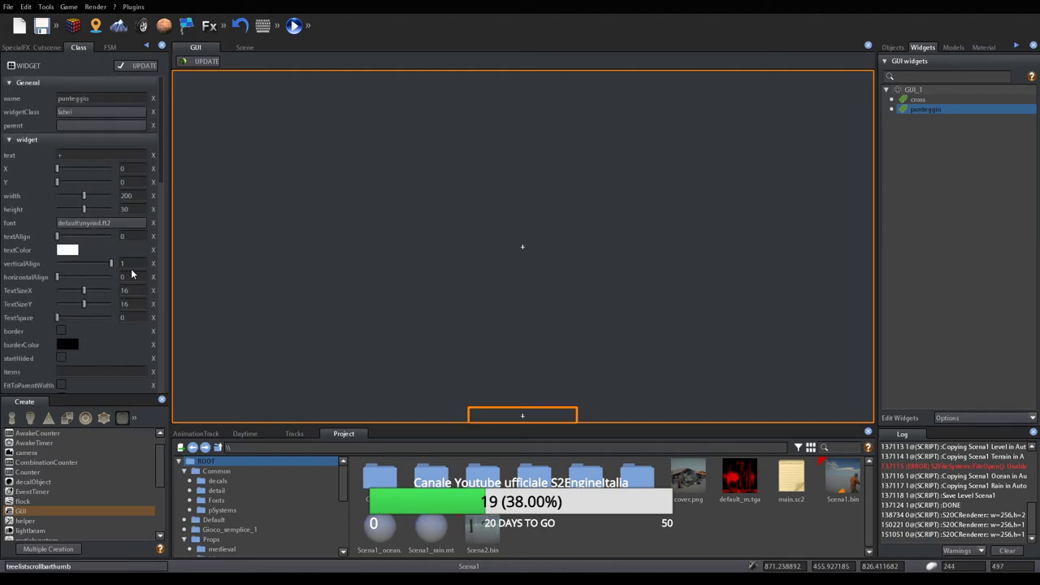
drag(126, 264, 127, 263)
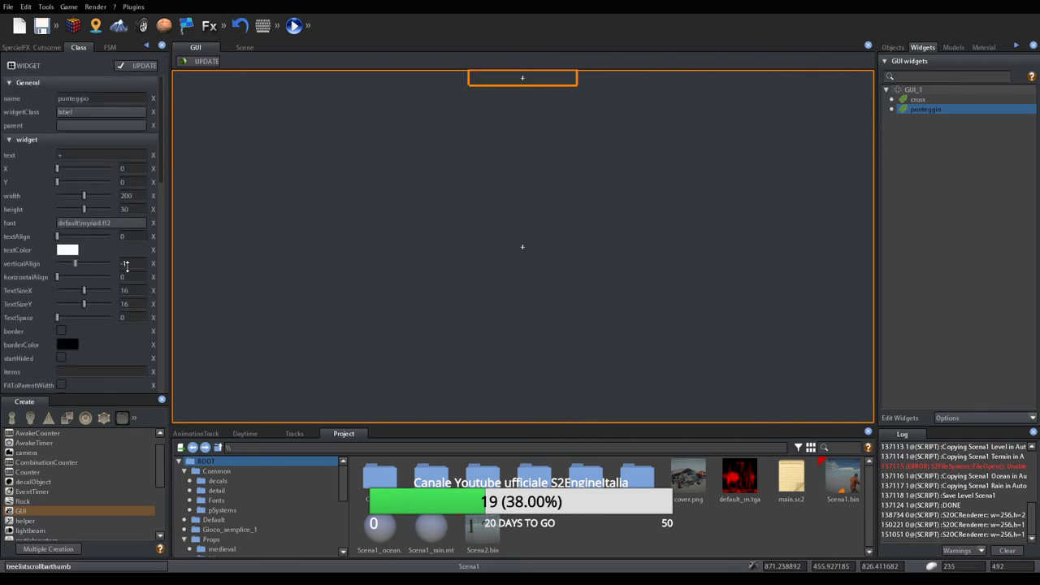
click(77, 152)
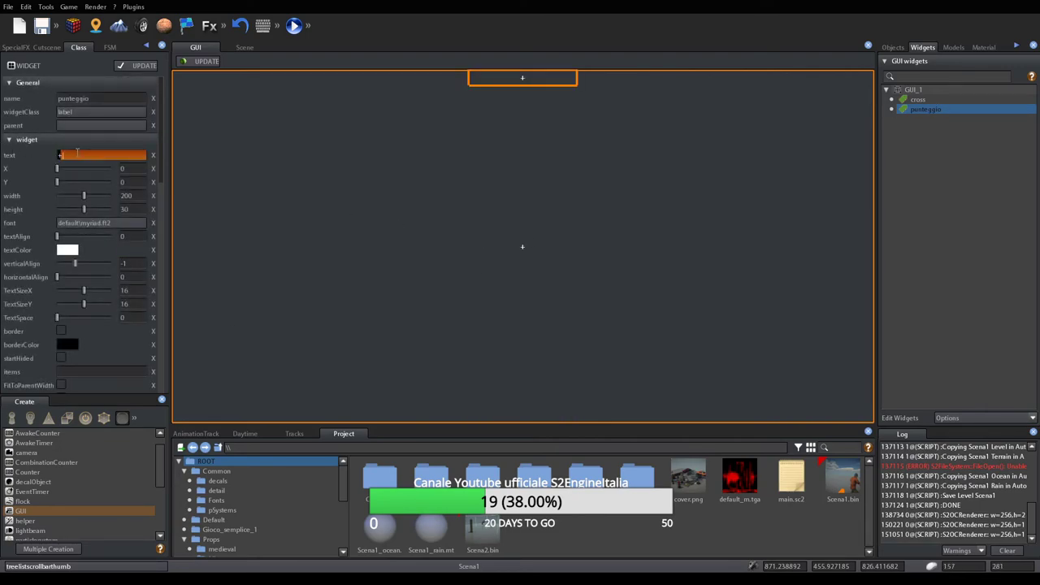
key(BackSpace)
key(Return)
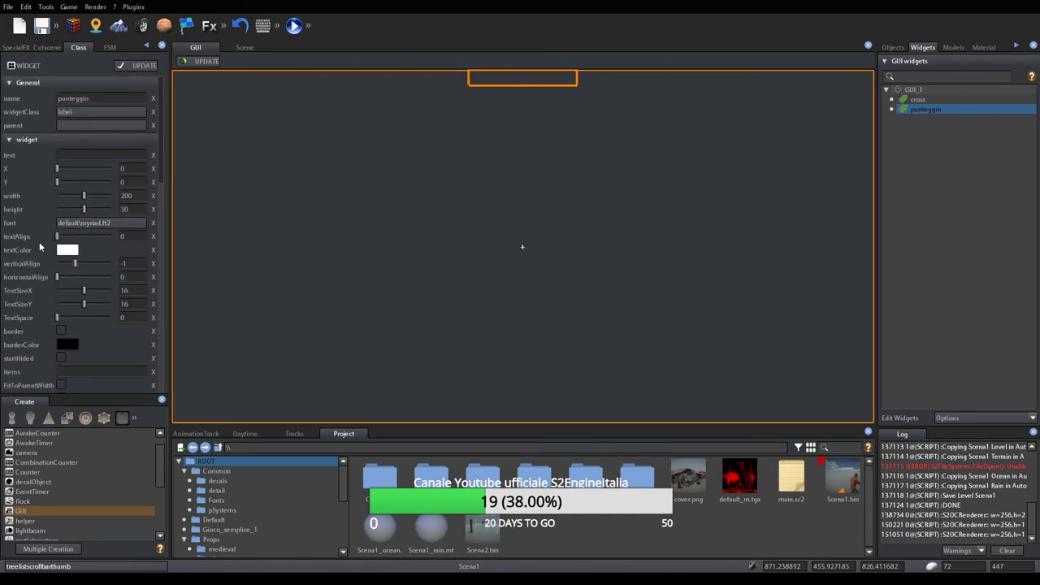
Enable the punteggio label's border and set its borderColor to yellow with R 1, G 0.9, B 0
scroll(66, 284, down, 2)
scroll(67, 285, down, 4)
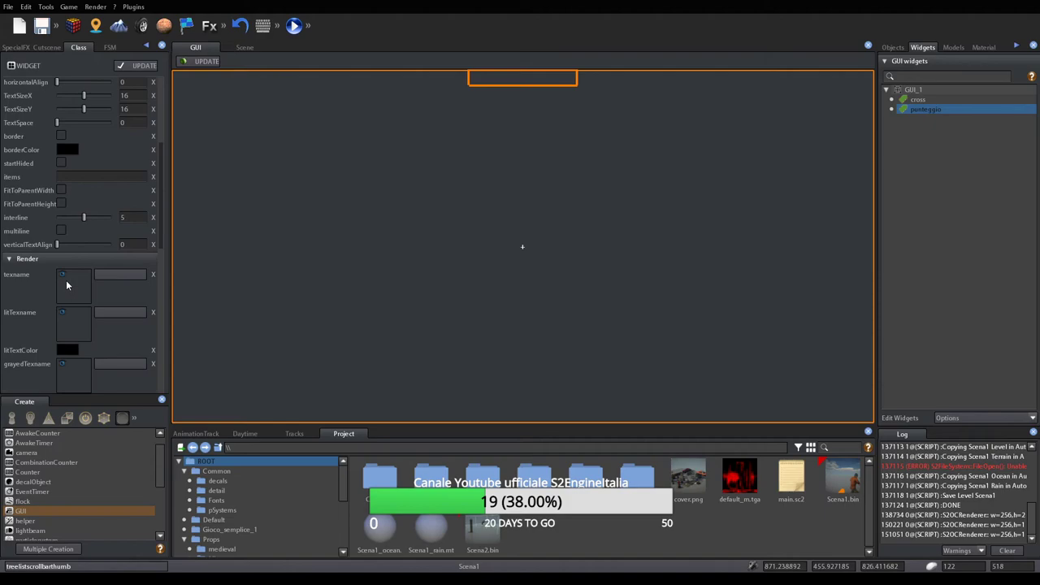
scroll(66, 279, up, 6)
scroll(69, 269, down, 6)
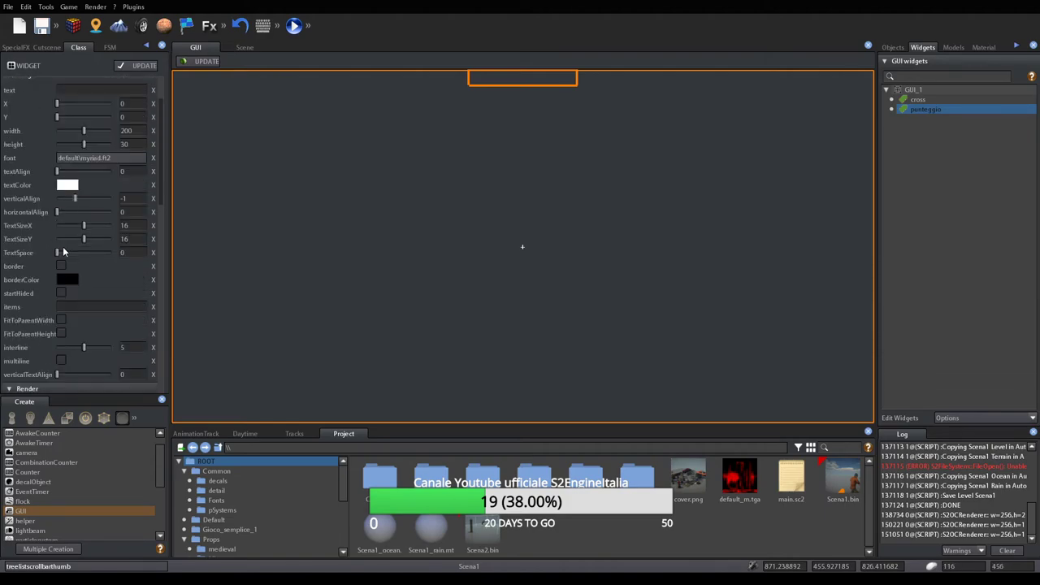
scroll(80, 272, down, 7)
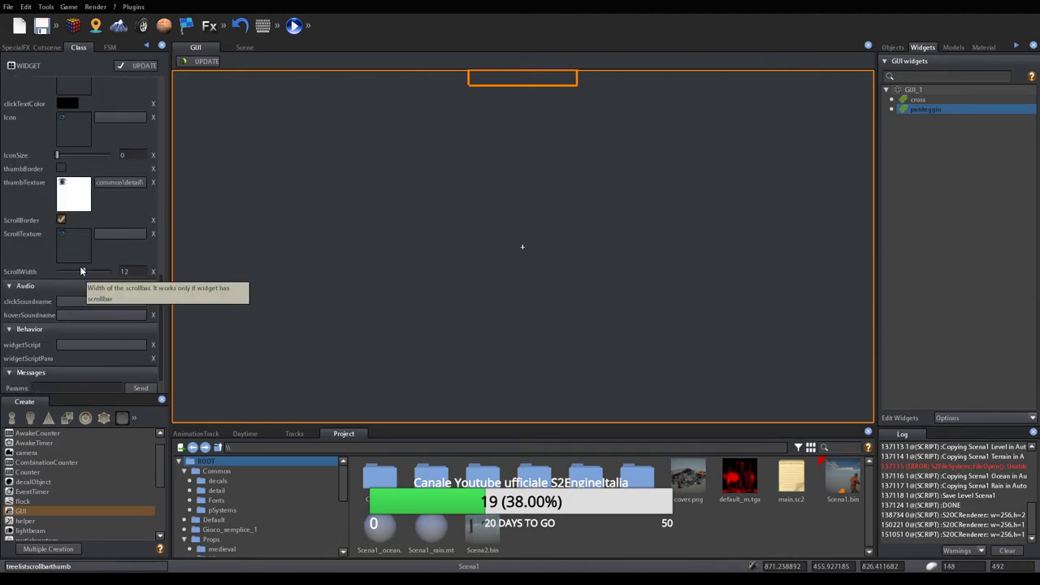
scroll(77, 274, up, 5)
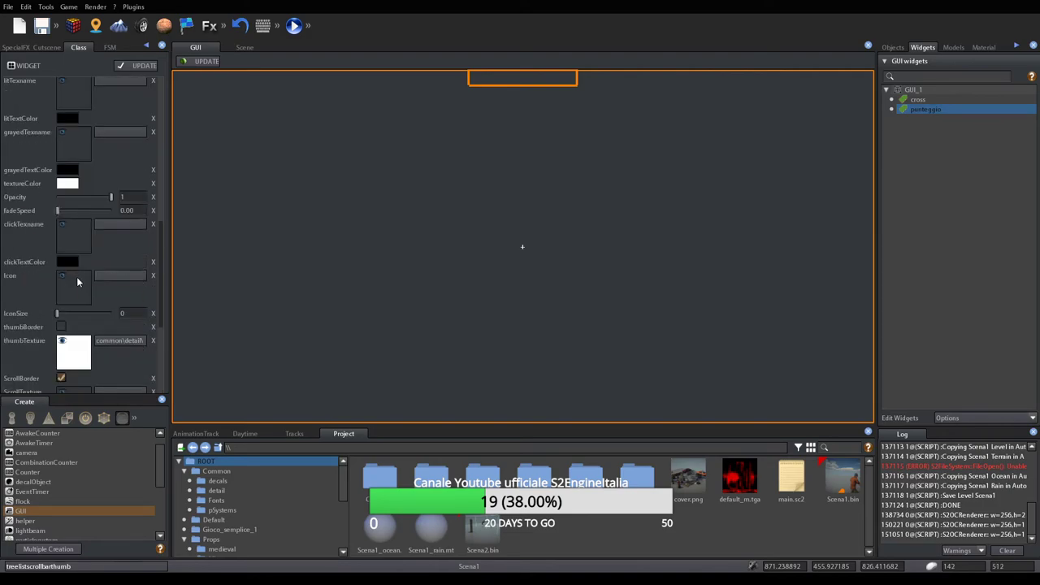
scroll(77, 277, up, 3)
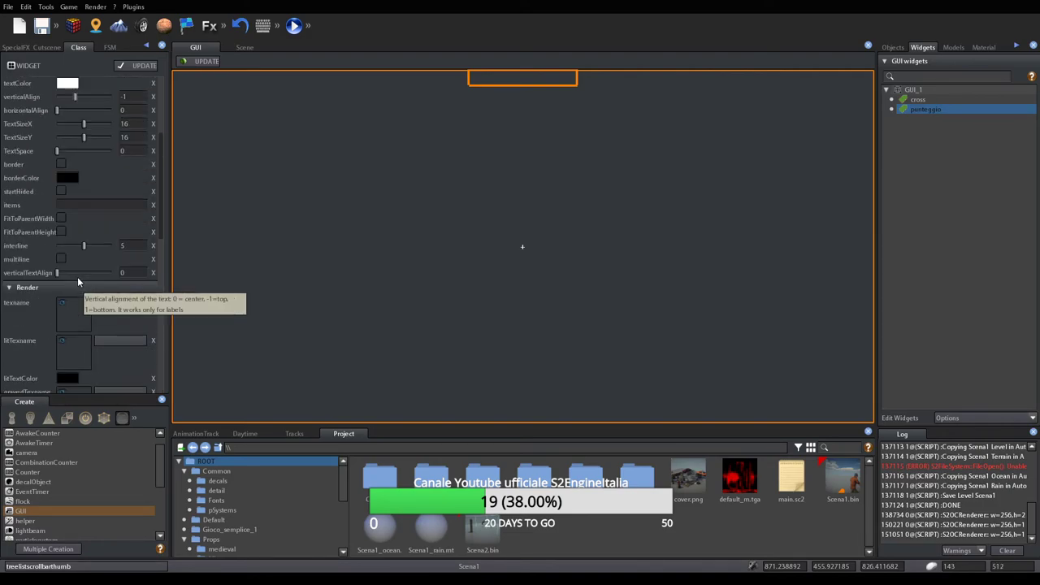
scroll(65, 243, up, 3)
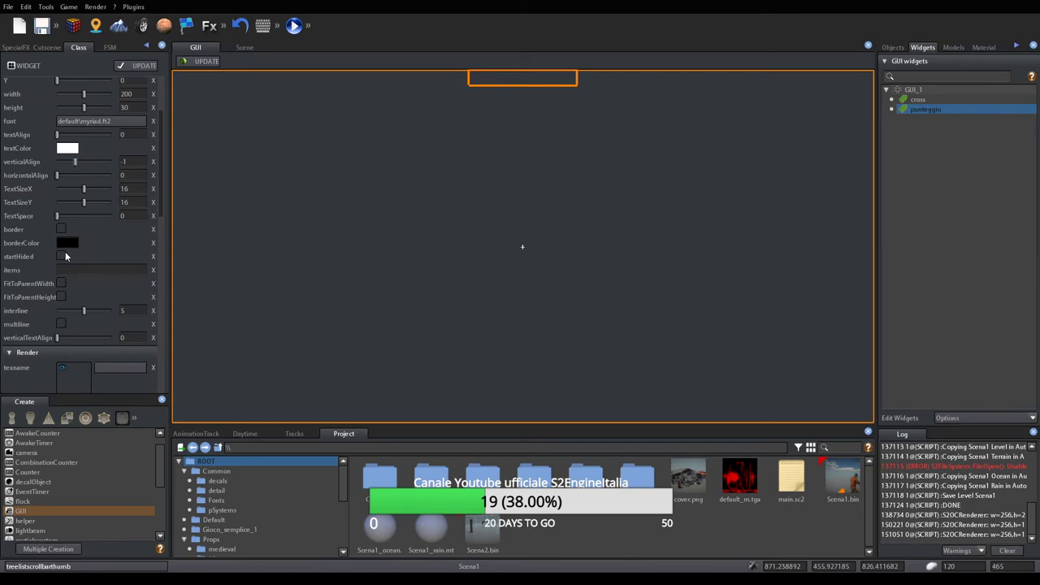
click(60, 230)
click(68, 245)
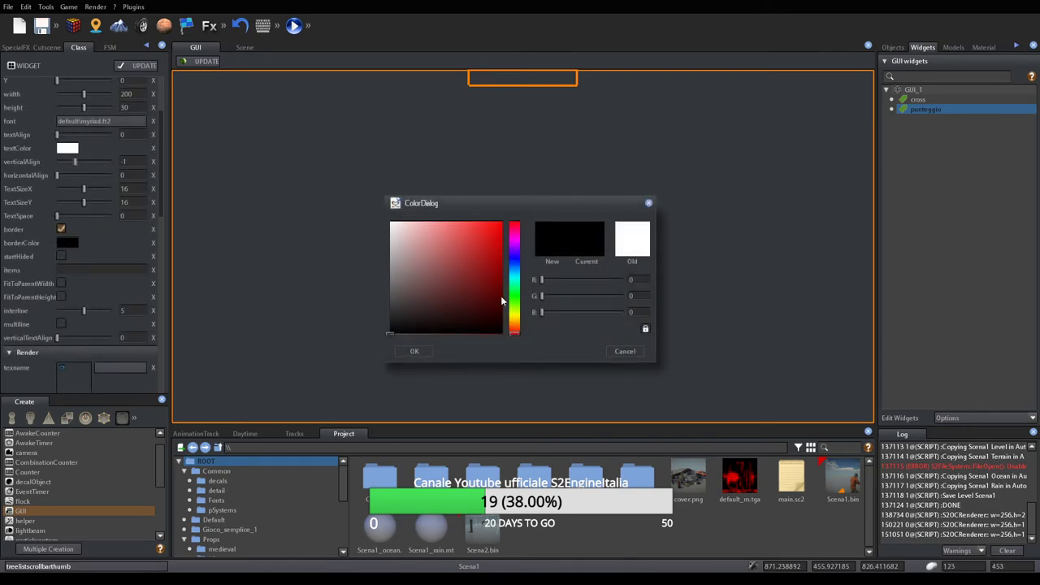
click(515, 313)
drag(481, 301, 504, 221)
drag(515, 314, 515, 323)
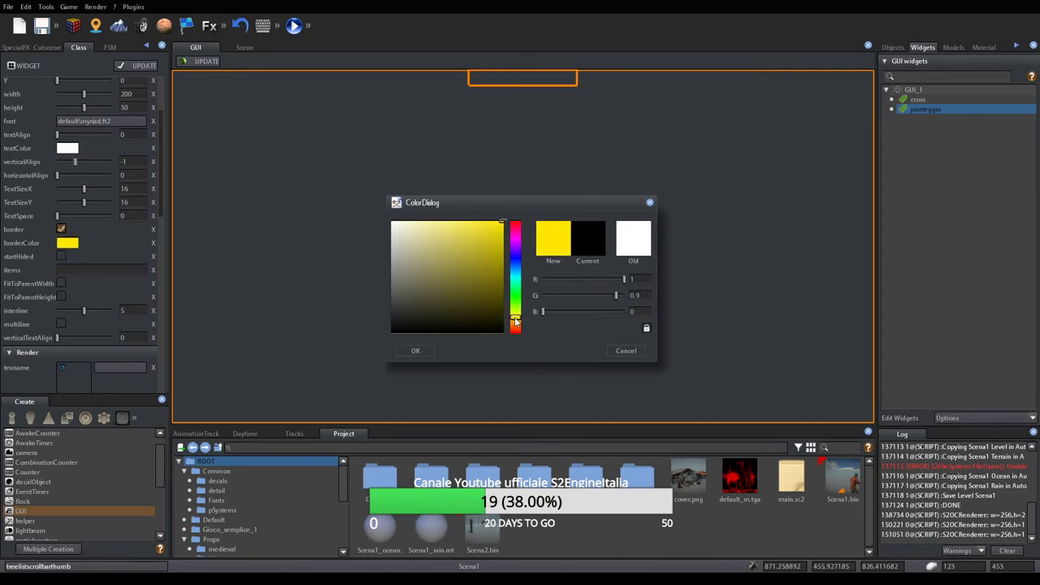
click(415, 351)
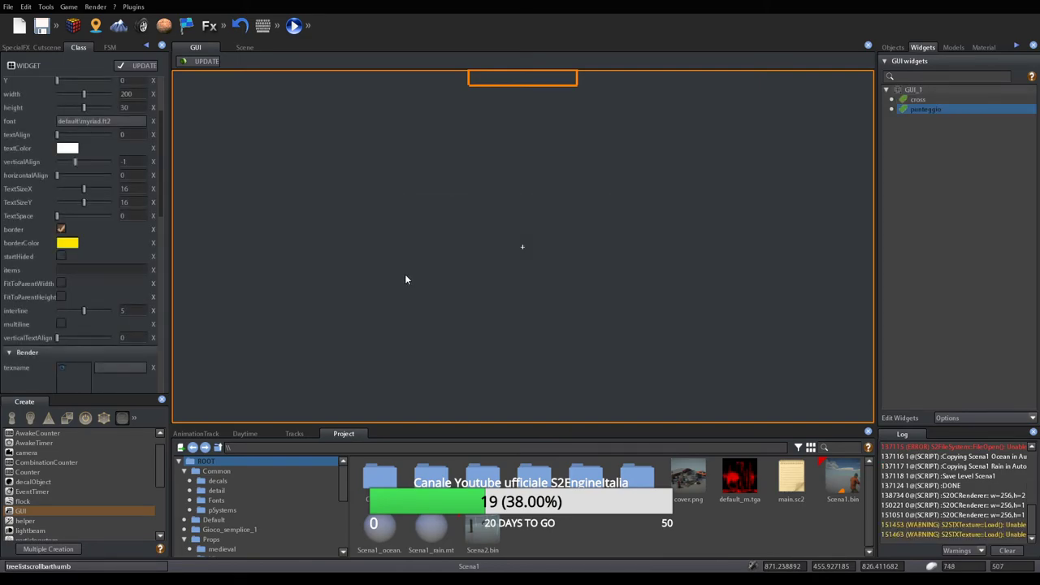
Set the punteggio label's text to 0
scroll(83, 183, up, 3)
click(82, 157)
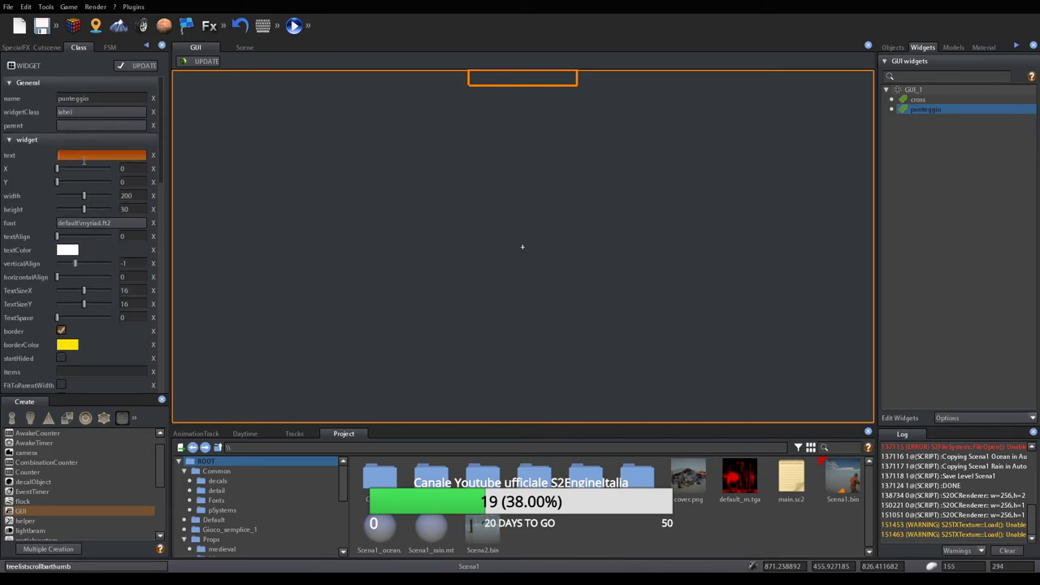
text(0)
key(Return)
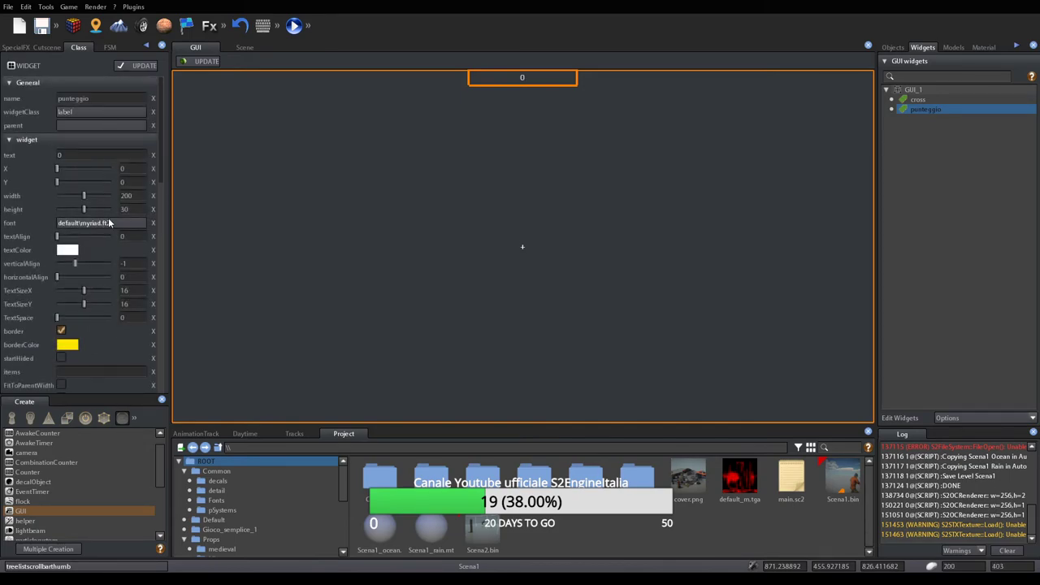
Change the punteggio label's font to arialBig.ft2 from the Common\Fonts folder
click(117, 223)
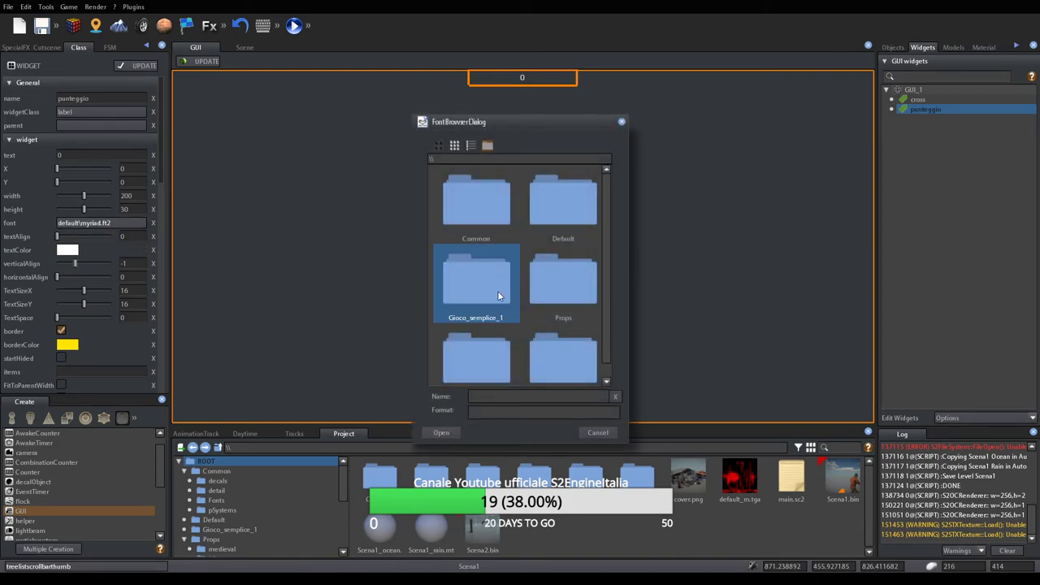
click(456, 146)
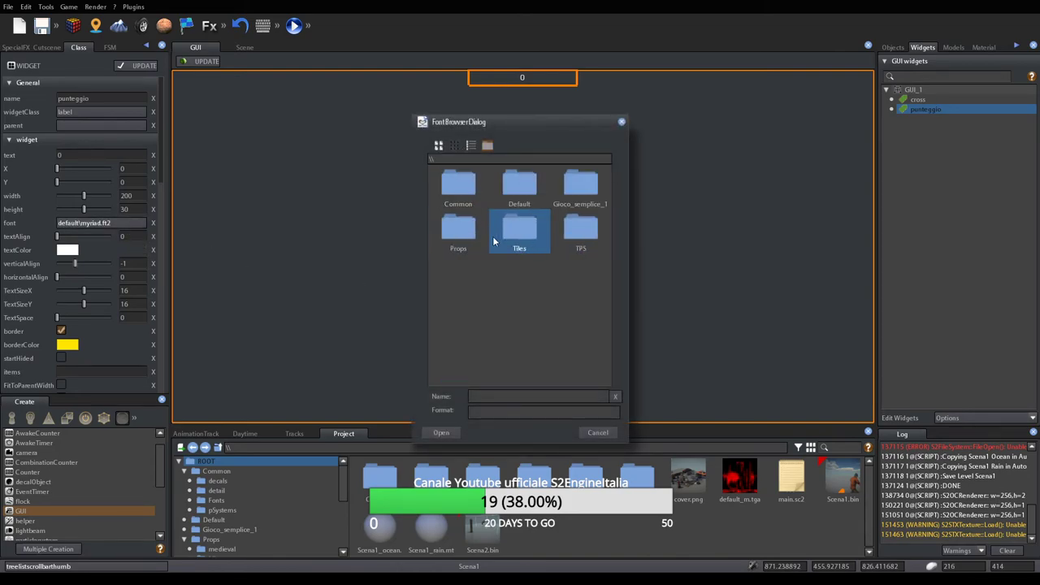
double_click(462, 196)
double_click(455, 236)
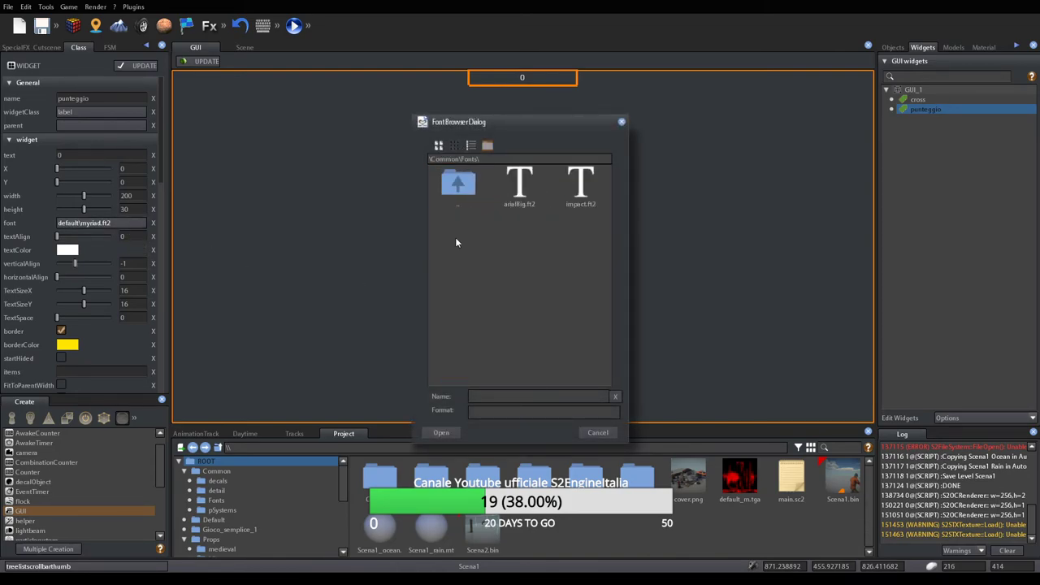
click(520, 187)
click(454, 431)
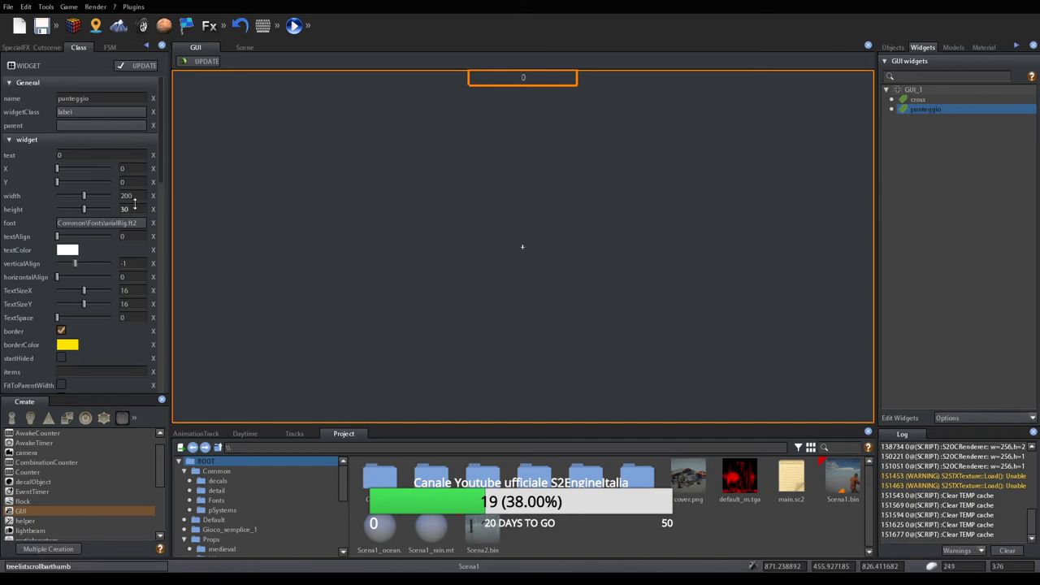
Set the punteggio label's TextSizeX and TextSizeY to 32
double_click(129, 289)
text(32)
key(Return)
double_click(127, 304)
text(32)
key(Return)
Run the game simulation in the Scene view to check the score label, and stop it
click(236, 47)
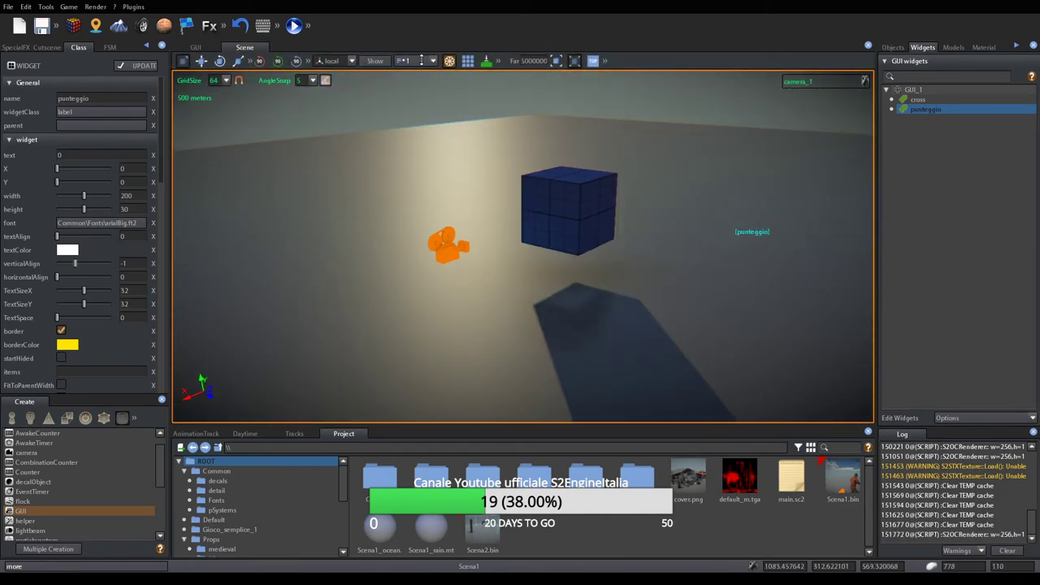
click(294, 25)
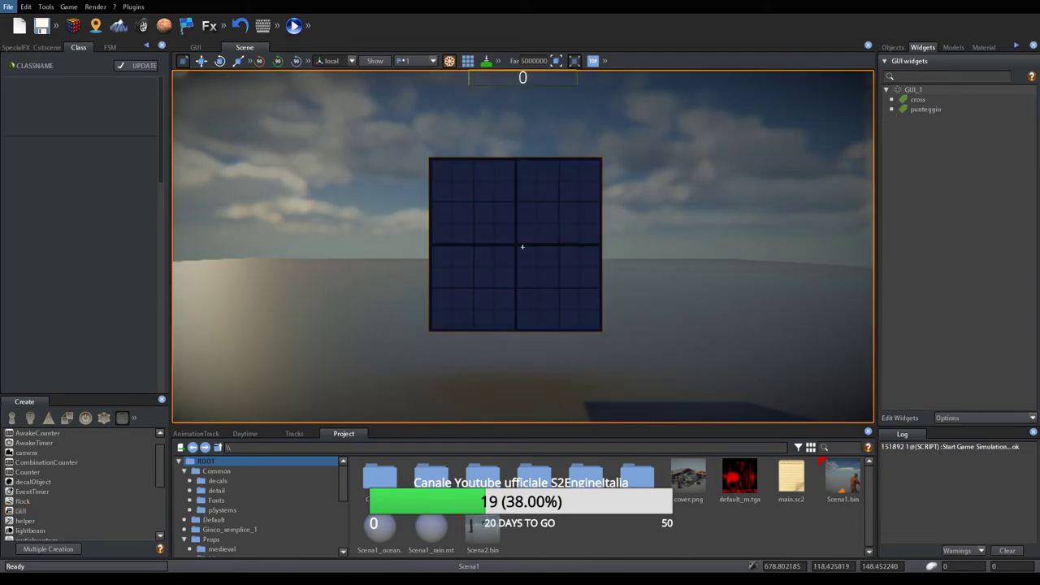
key(Escape)
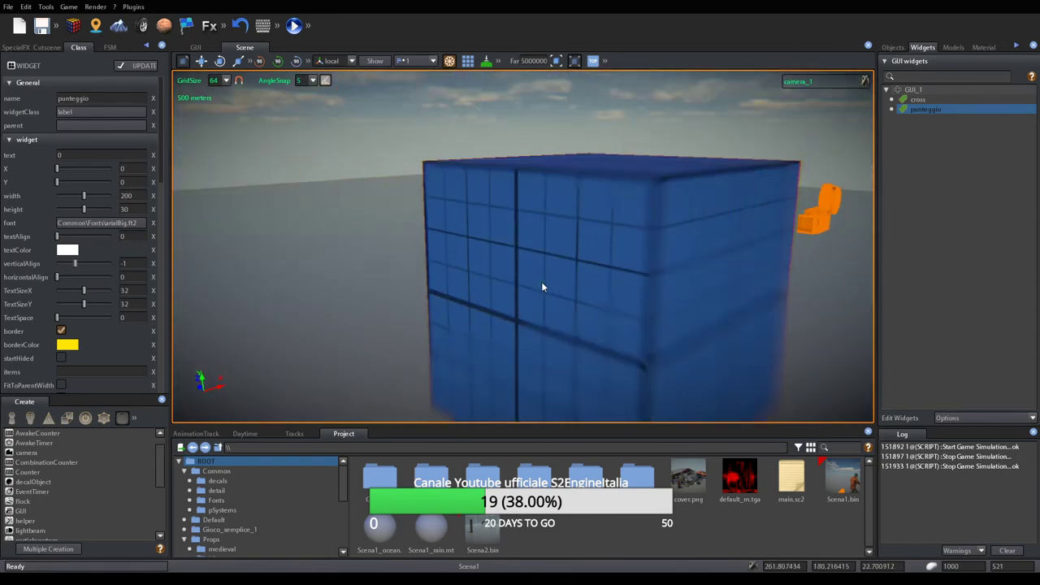
Return to the GUI view, turn off the punteggio label's border and save the level
click(210, 48)
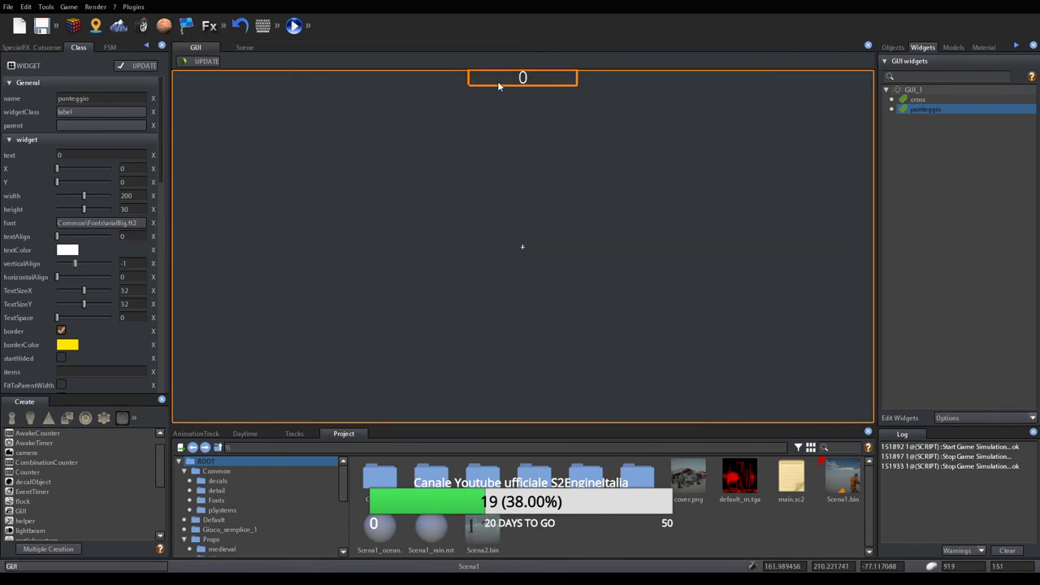
click(62, 331)
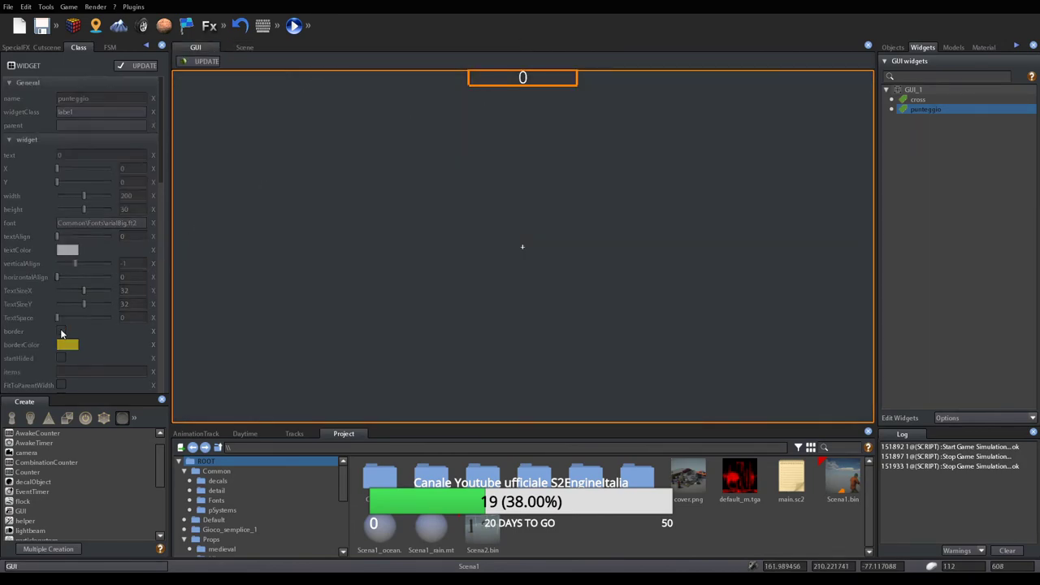
click(42, 27)
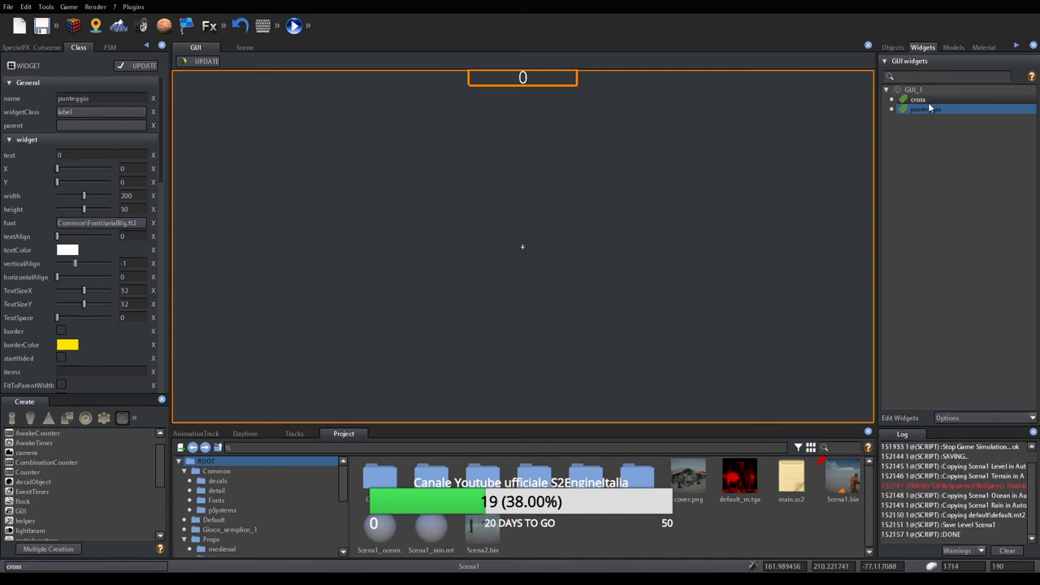
Switch back to the Scene view and select the GUI_1 object
click(242, 47)
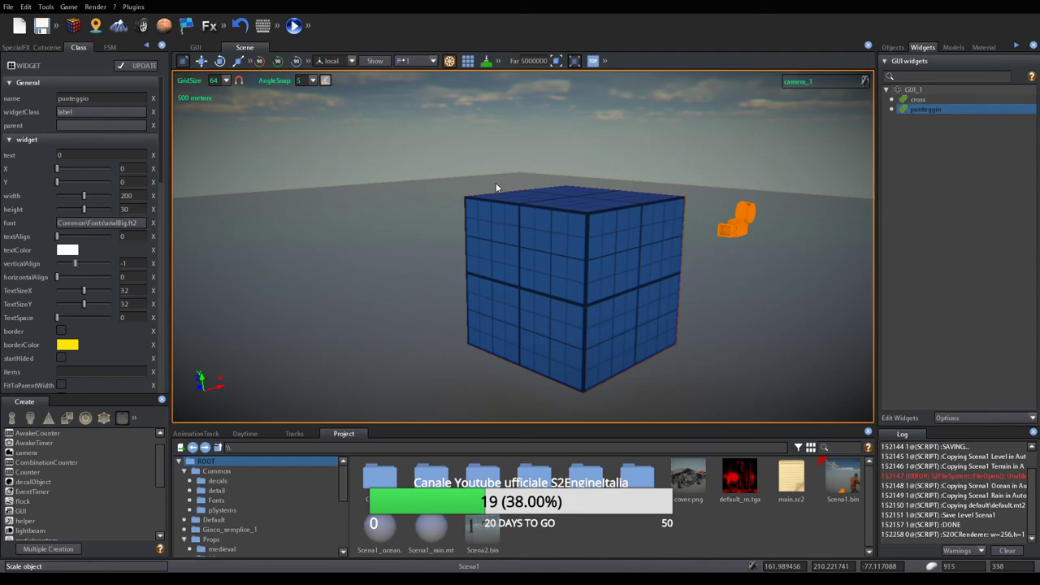
right_drag(495, 187, 436, 232)
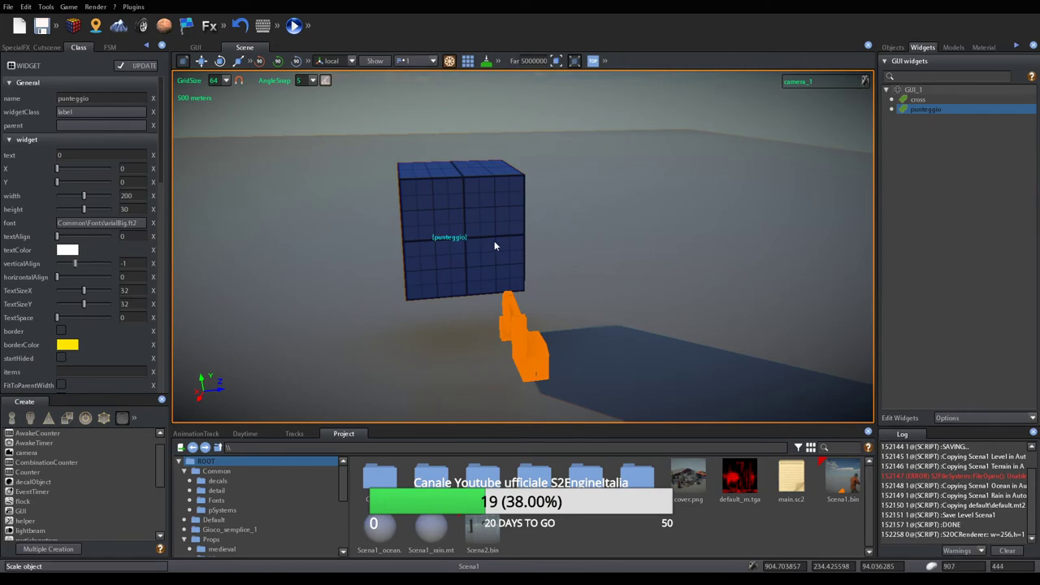
right_drag(551, 201, 561, 204)
click(571, 162)
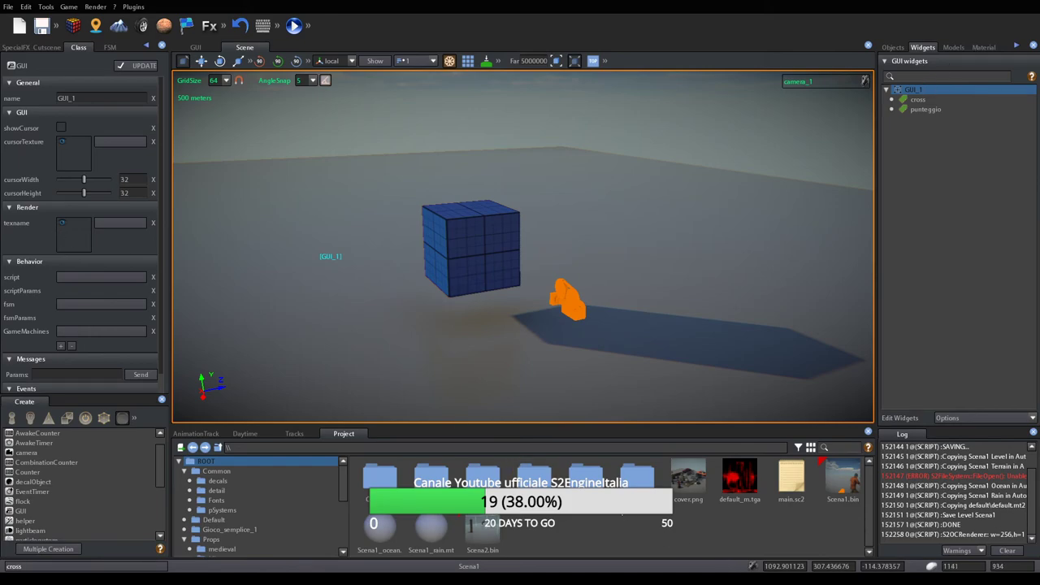
Create a new FSM named punteggio in the Gioco_semplice_1 project folder
double_click(486, 476)
right_click(619, 486)
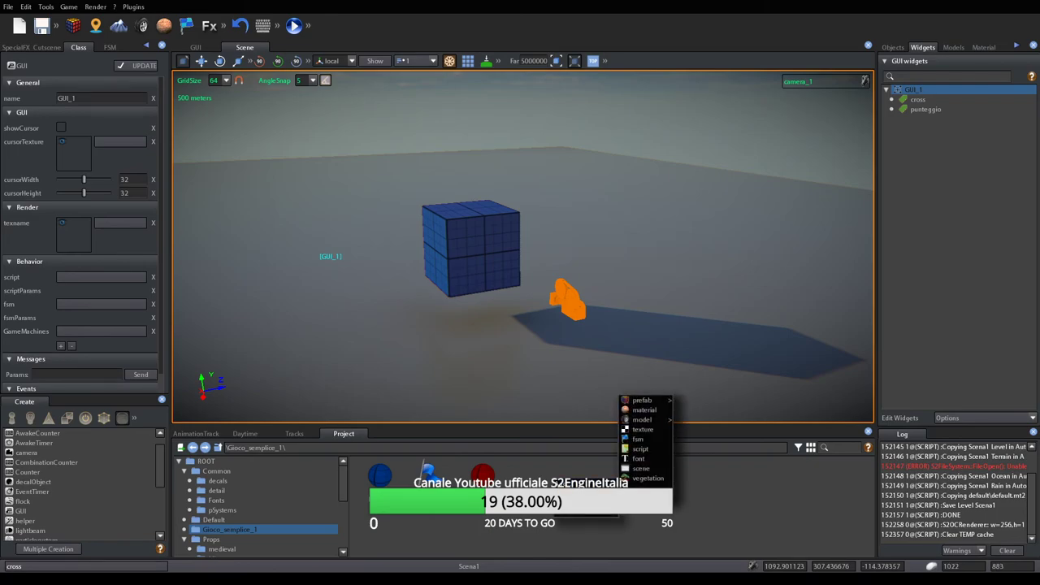
click(641, 449)
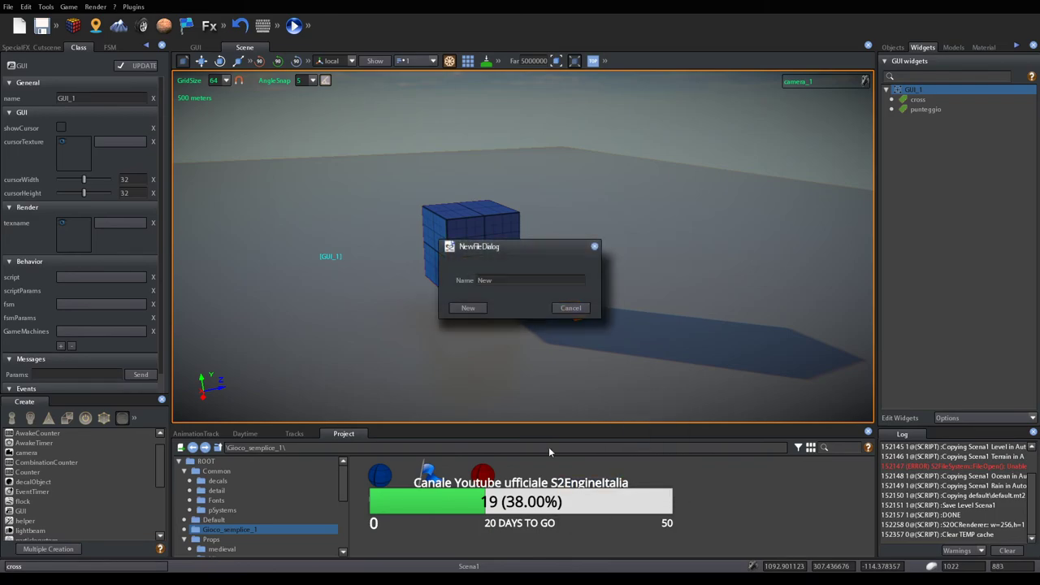
double_click(507, 281)
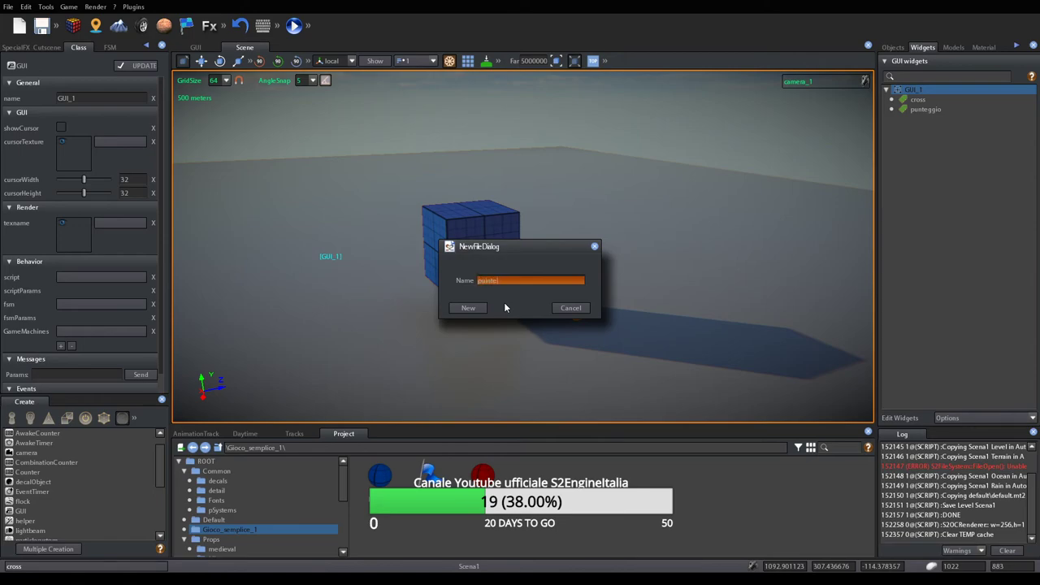
click(504, 307)
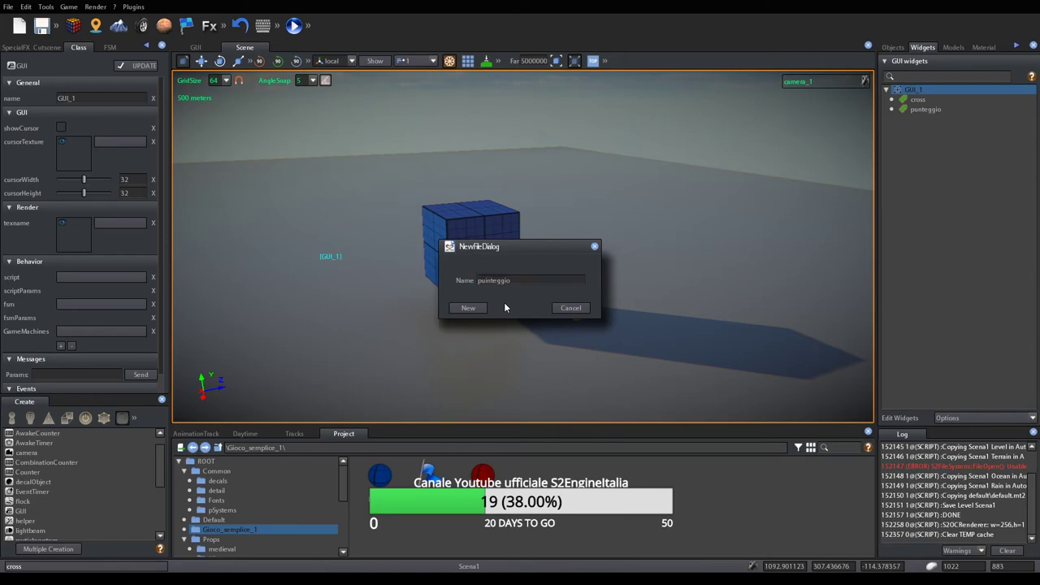
double_click(486, 278)
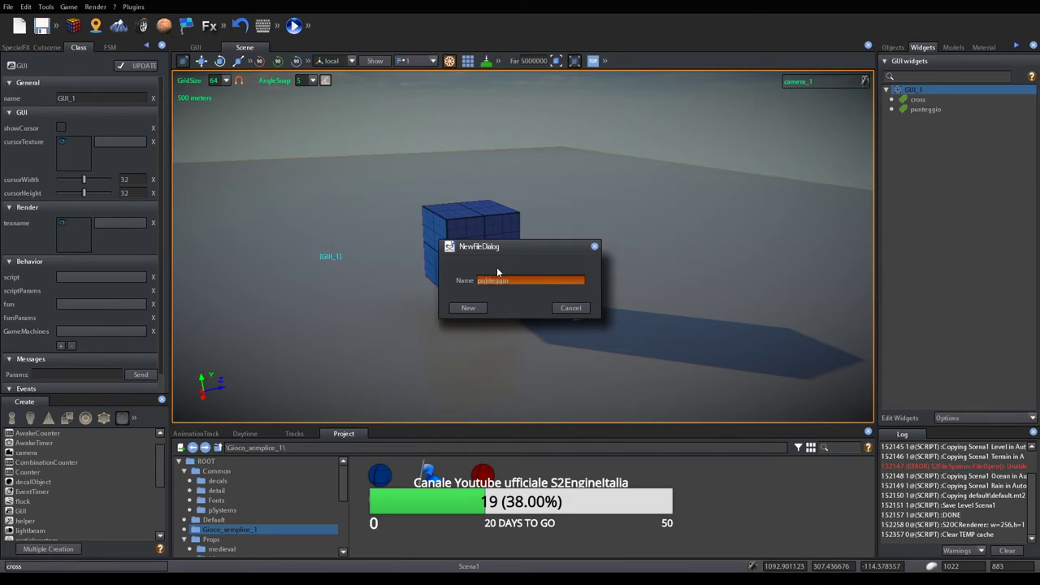
click(498, 272)
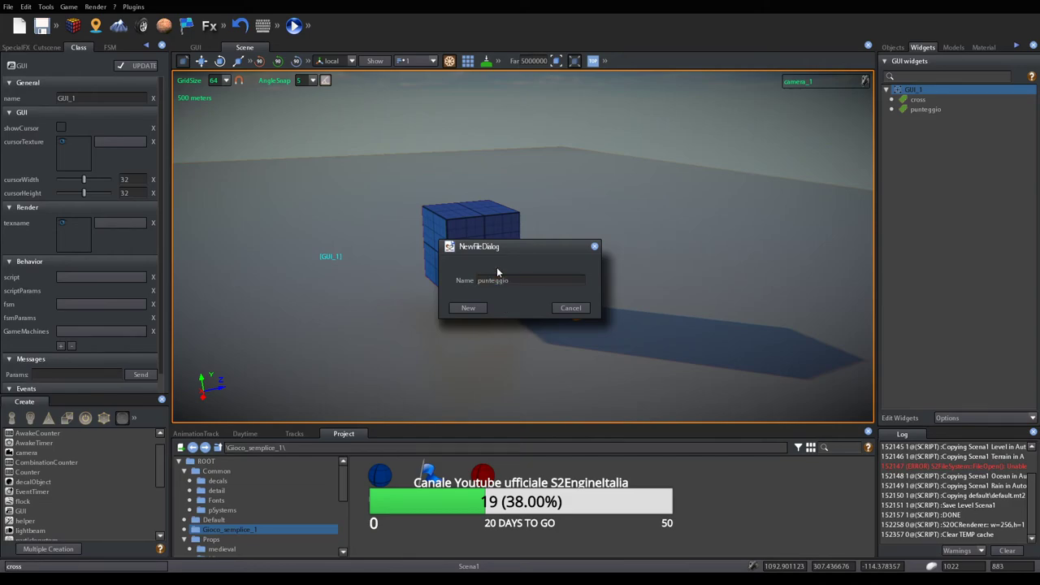
click(467, 307)
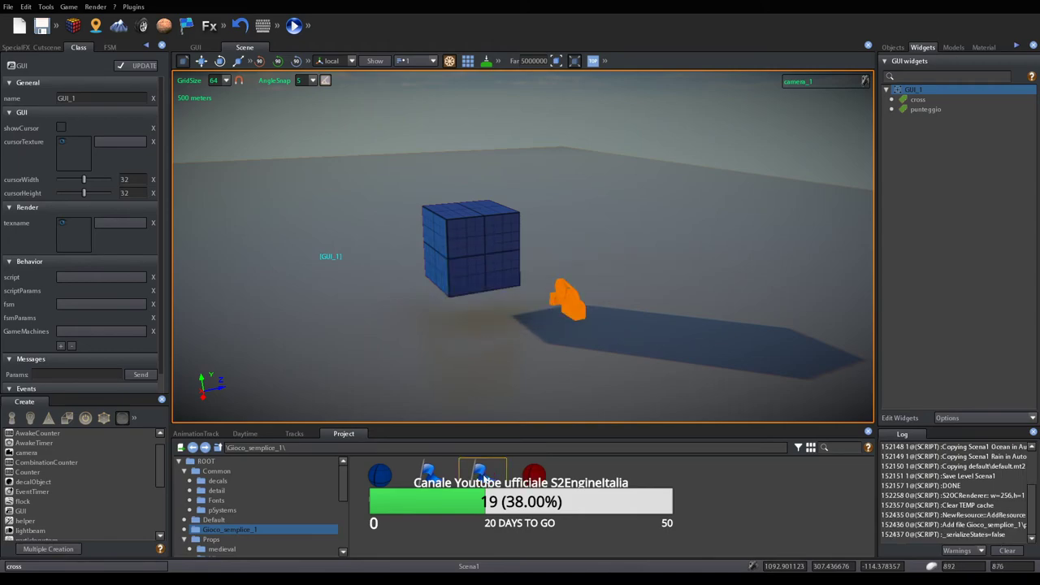
Assign the punteggio FSM to GUI_1's fsm property and open its game machine for inspection in the FSM Graph
drag(482, 478, 83, 306)
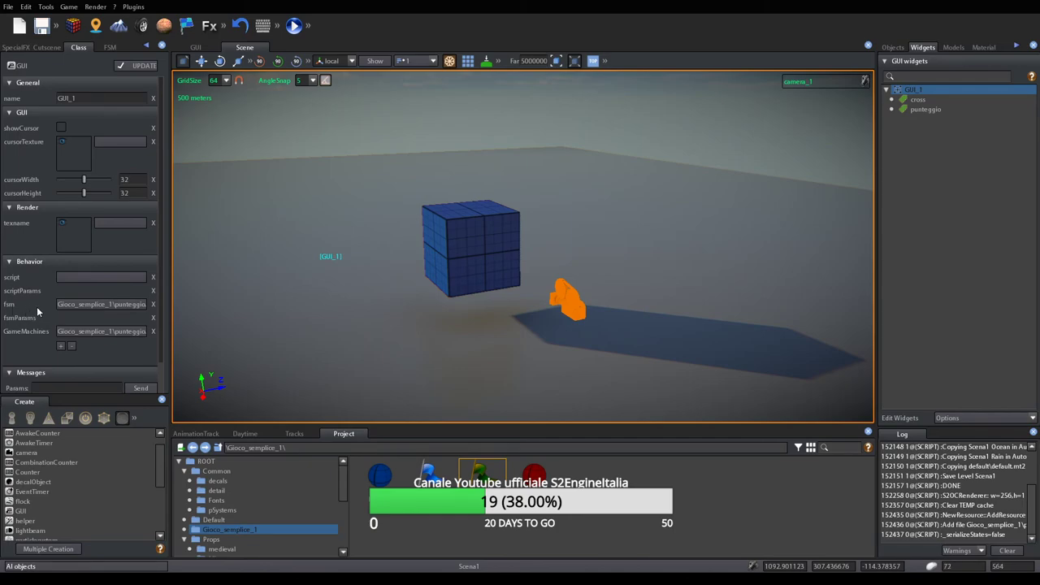
scroll(36, 311, down, 1)
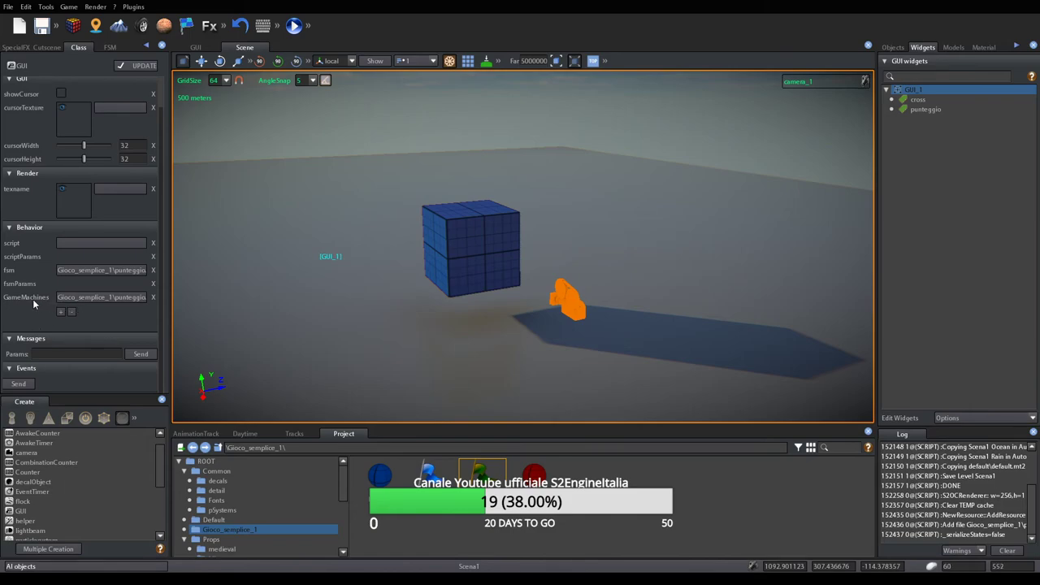
right_click(106, 298)
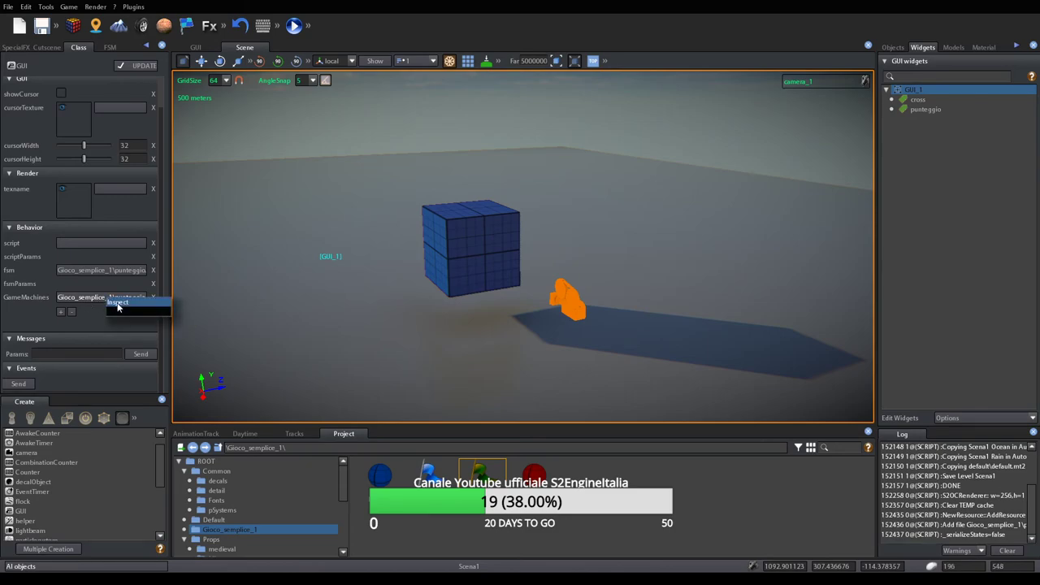
click(120, 303)
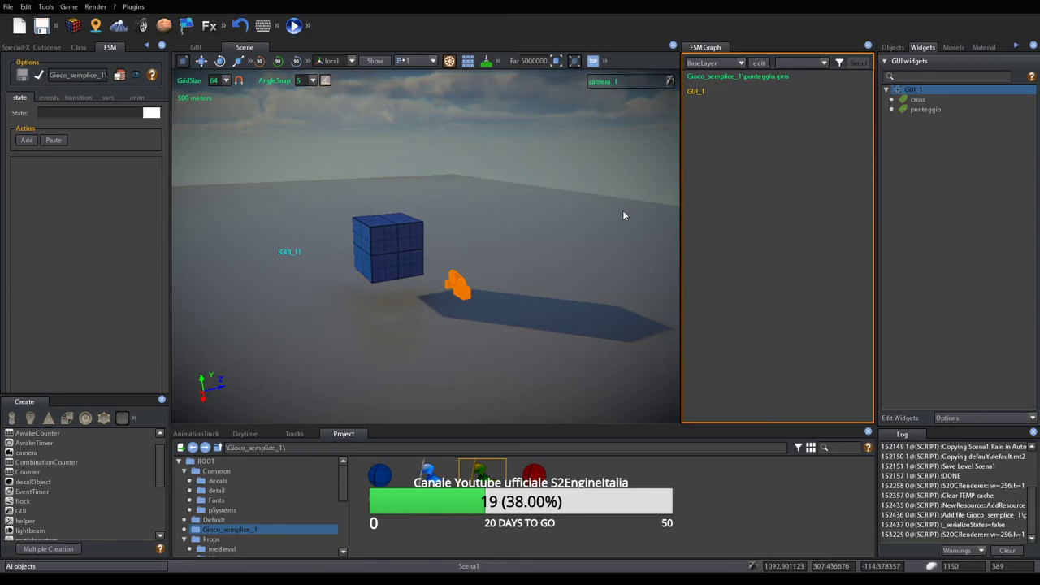
Add a state to the punteggio FSM graph and name it STANDBY
click(928, 110)
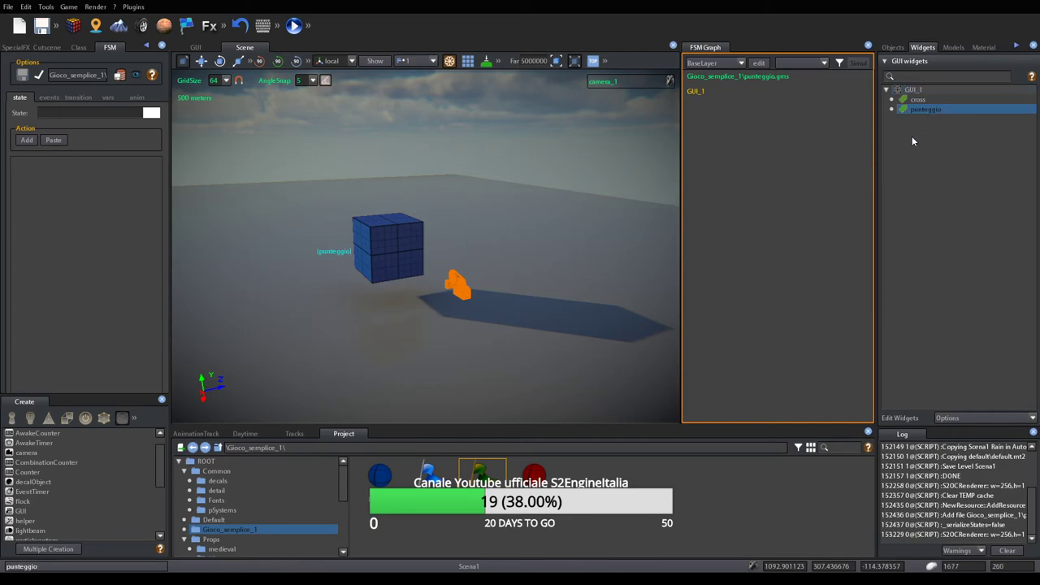
right_click(736, 150)
click(751, 159)
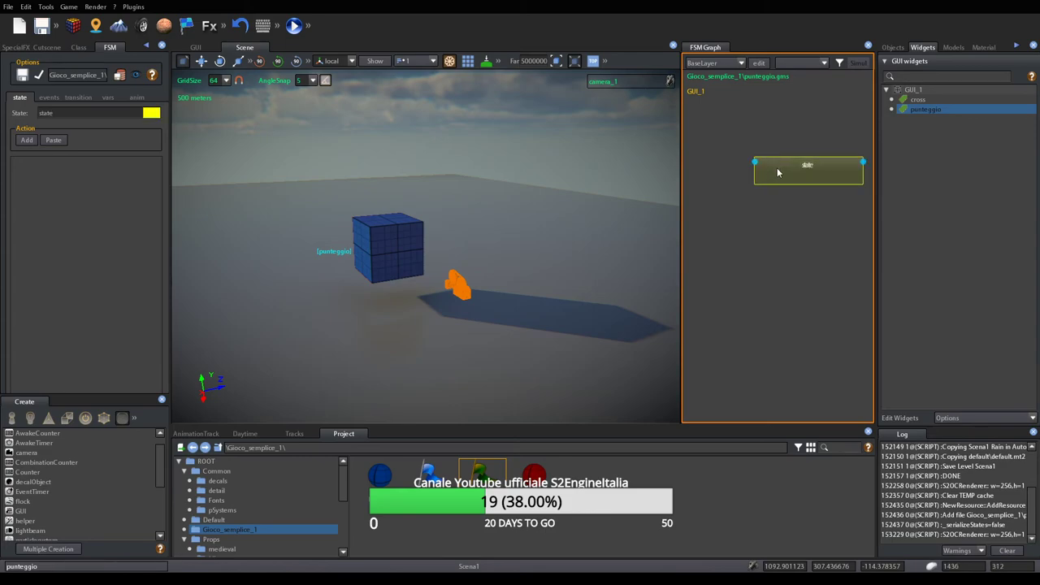
drag(778, 170, 744, 168)
click(91, 112)
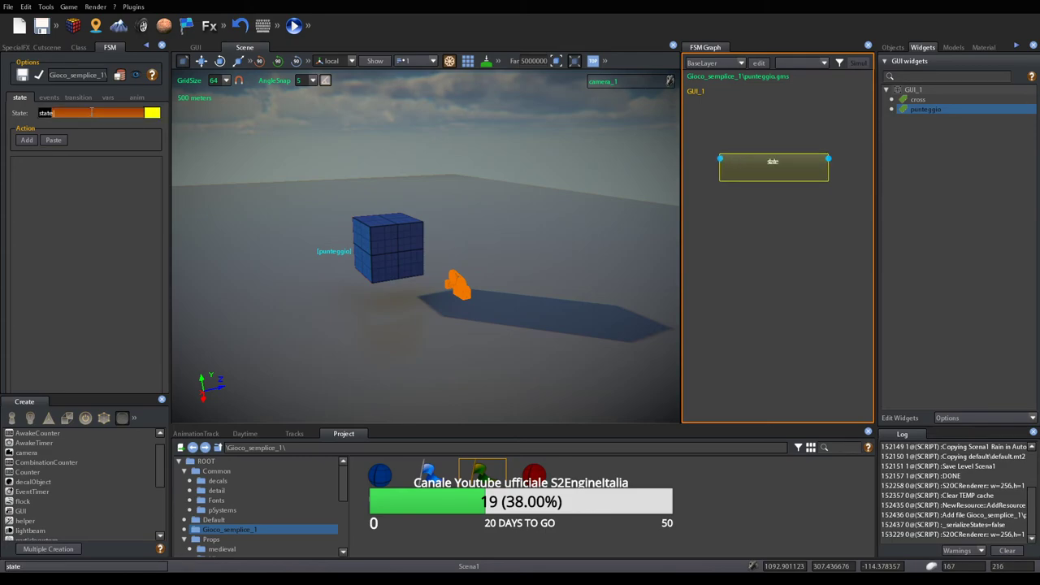
key(BackSpace)
key(BackSpace)
key(BackSpace)
key(BackSpace)
key(BackSpace)
text(STANDBY)
key(Return)
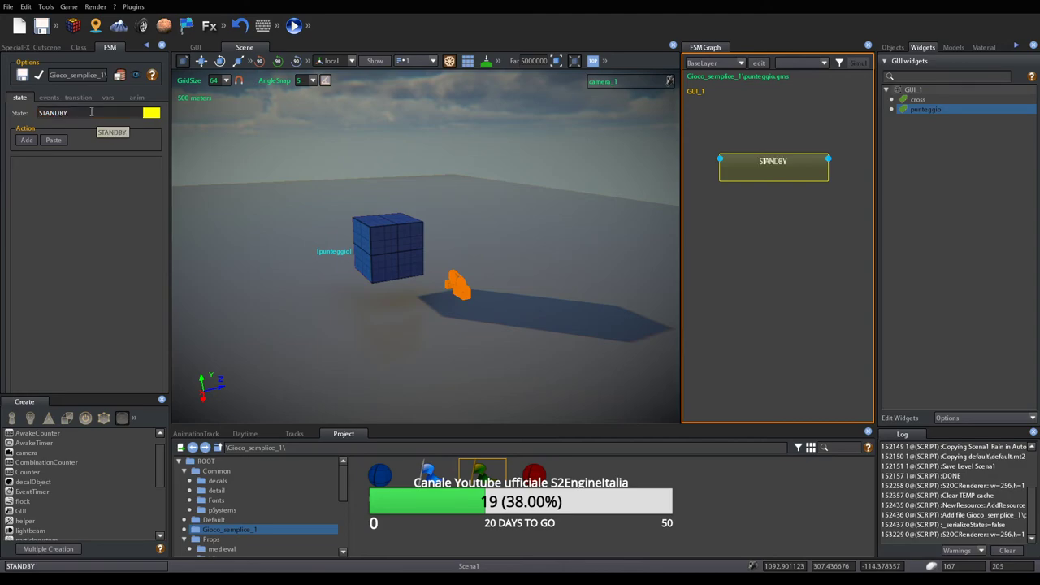
Add a global transition to the STANDBY state and assign it the START event
right_click(783, 161)
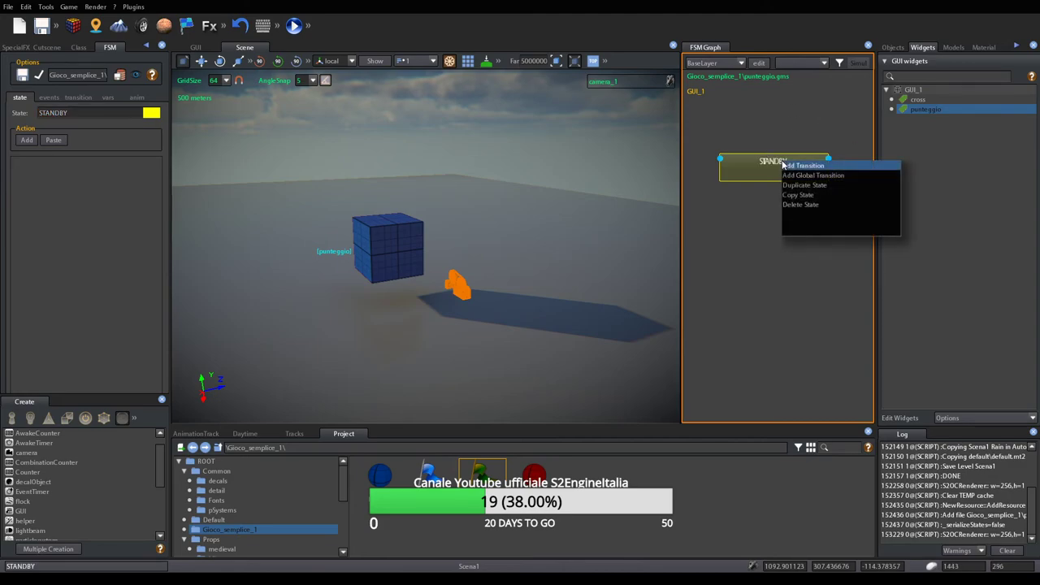
click(800, 174)
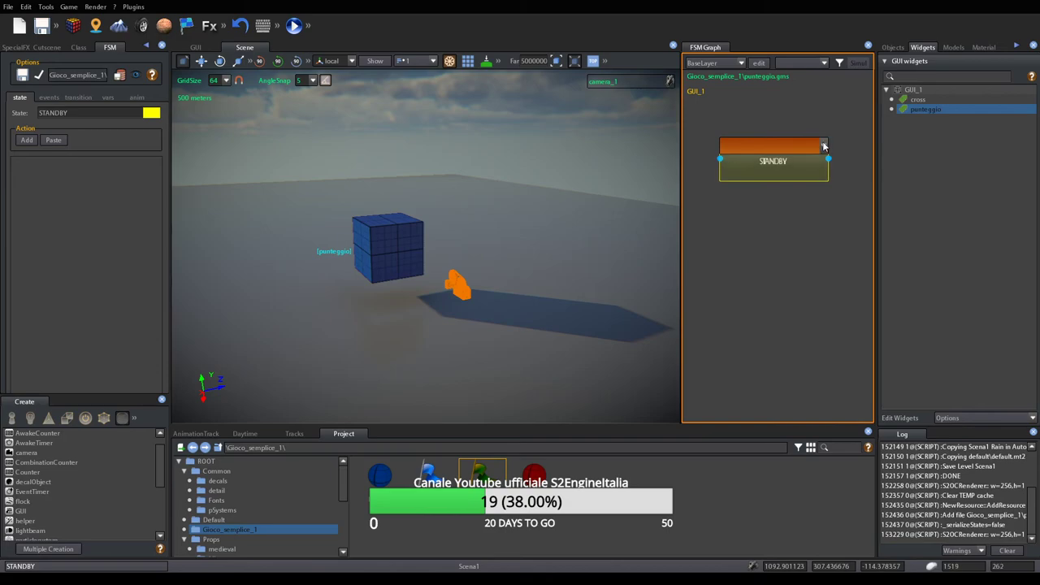
click(823, 146)
drag(825, 178, 828, 239)
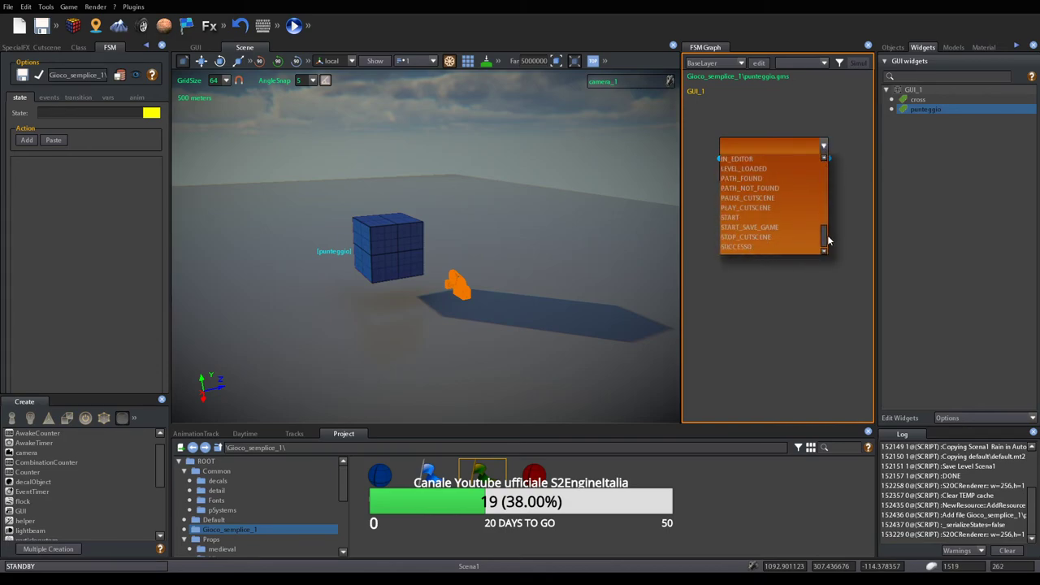
click(765, 218)
drag(774, 172, 753, 179)
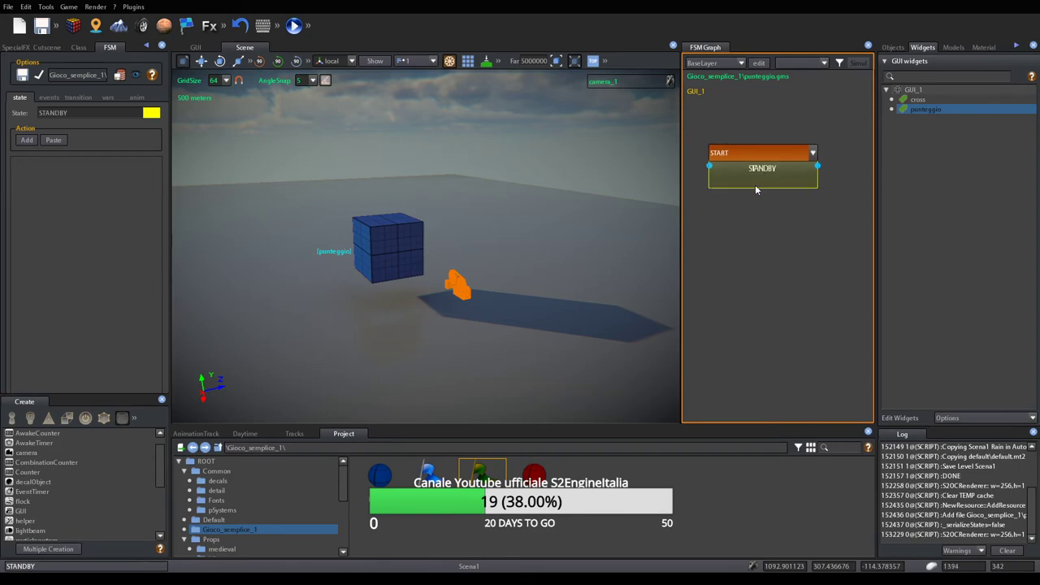
Widen the FSM Graph area, reposition the STANDBY state in it and save the punteggio FSM
right_drag(522, 234, 512, 227)
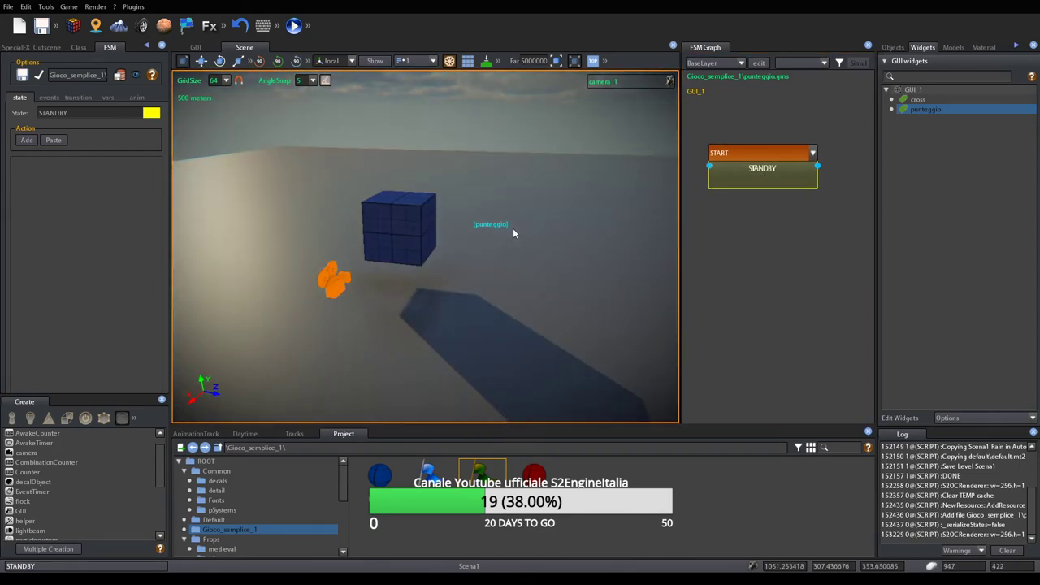
drag(678, 255, 593, 255)
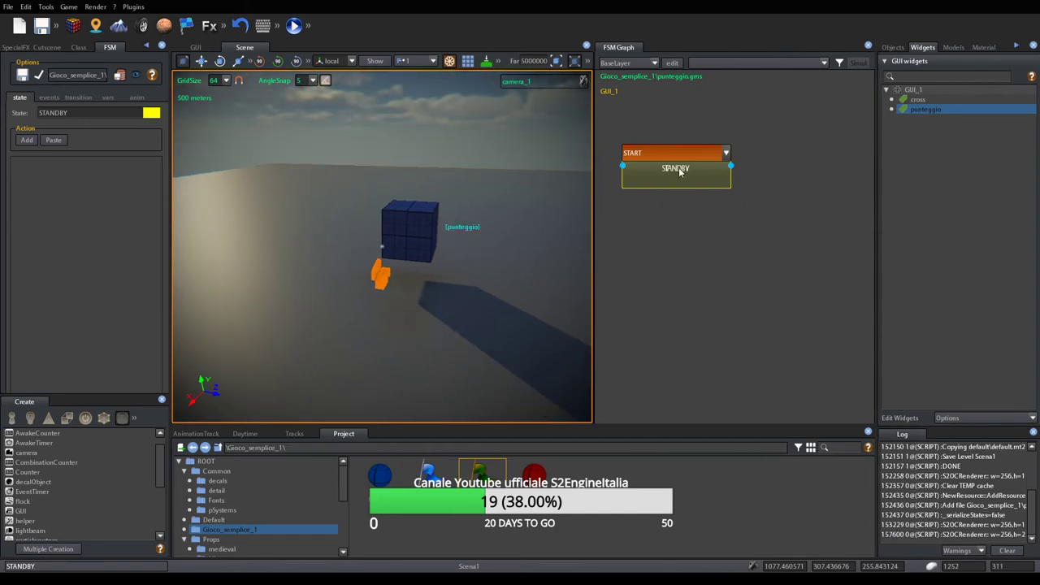
drag(679, 170, 708, 170)
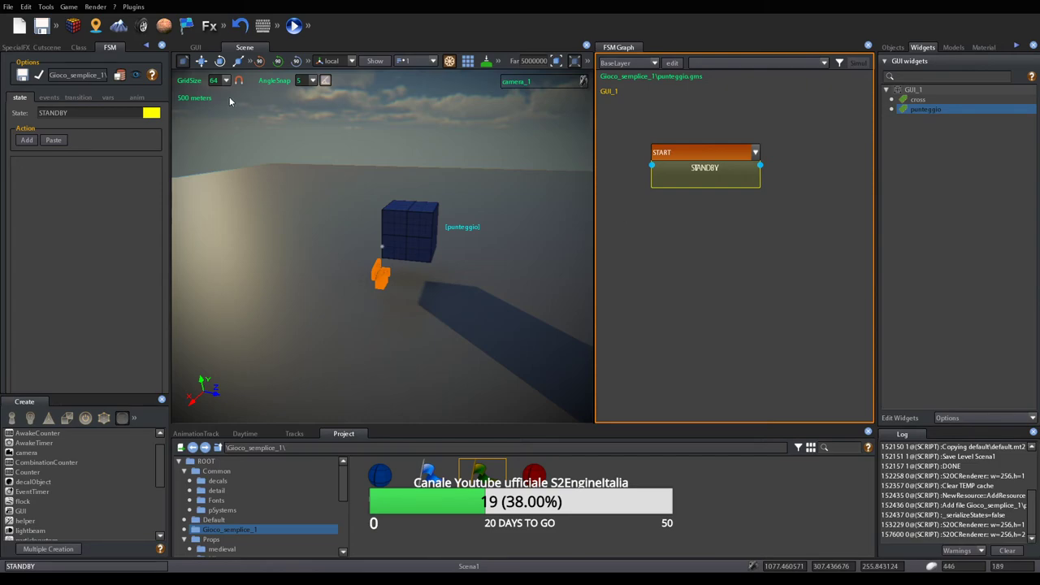
click(22, 75)
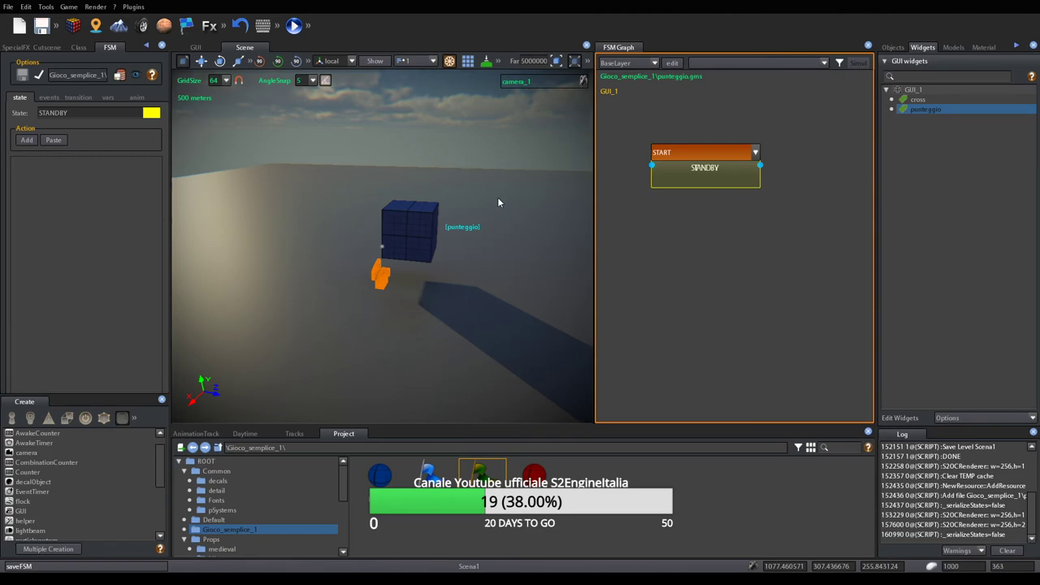
Search the available state actions for "widg" and examine the GUI widget actions without adding any
click(26, 139)
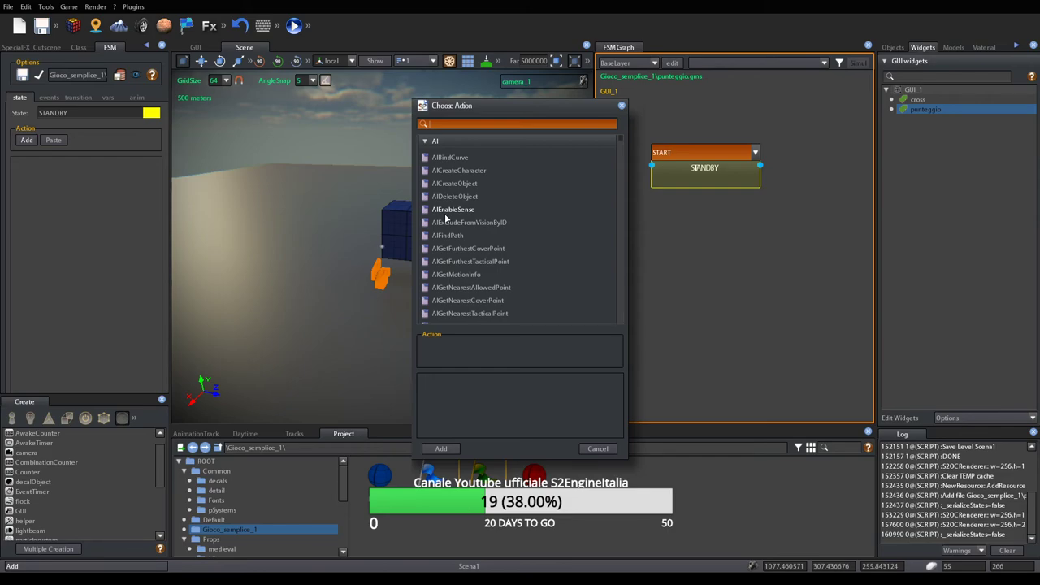
text(widg)
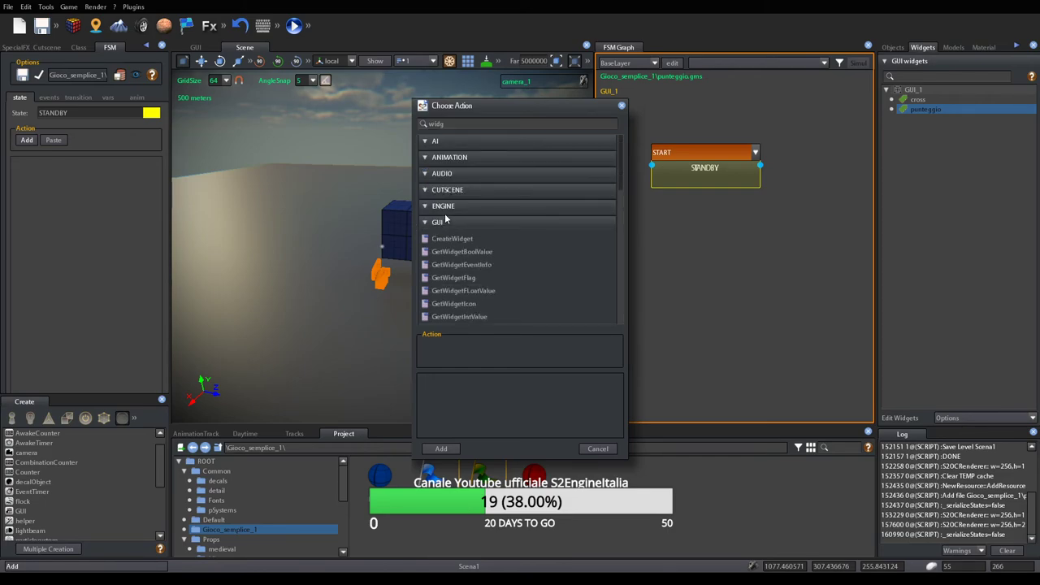
scroll(550, 257, down, 2)
scroll(537, 263, down, 10)
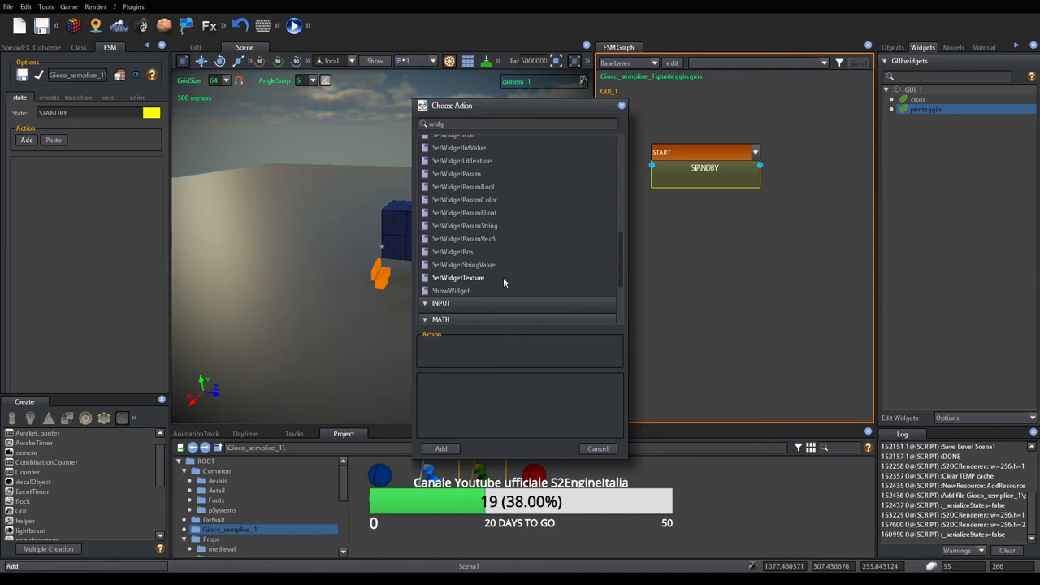
scroll(506, 282, up, 2)
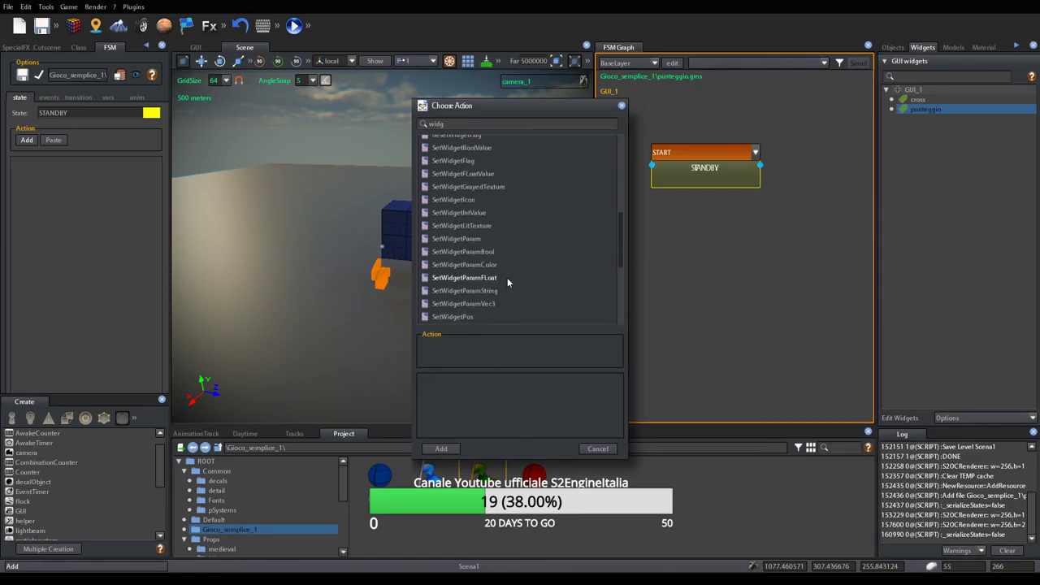
scroll(508, 282, up, 2)
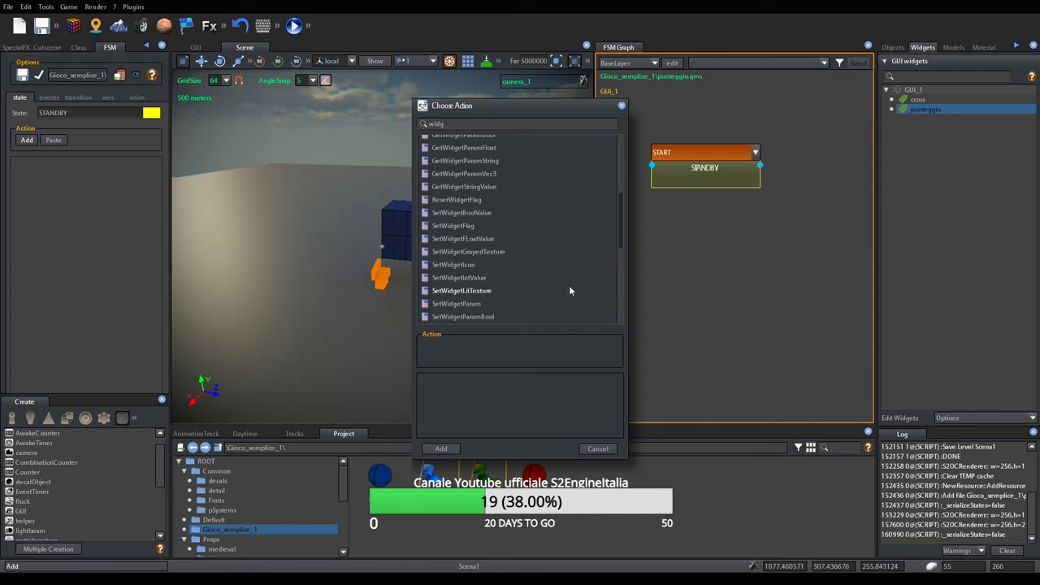
scroll(518, 288, up, 4)
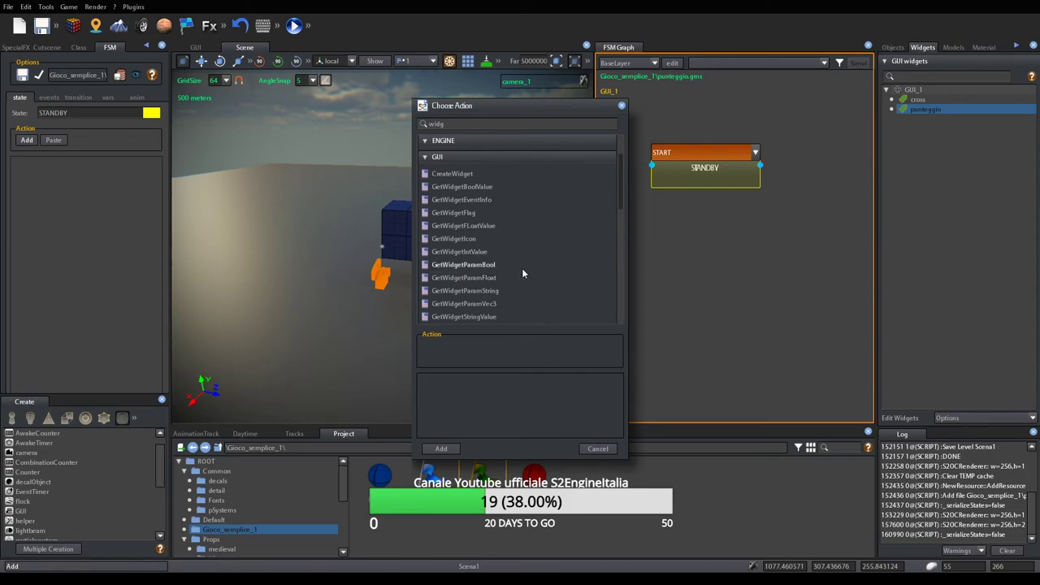
click(599, 449)
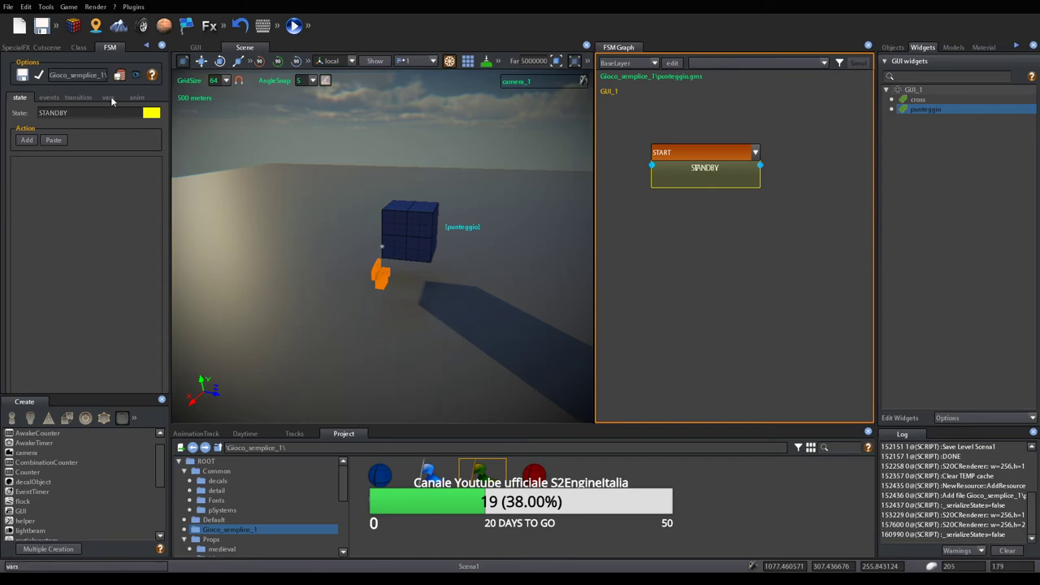
drag(687, 174, 689, 174)
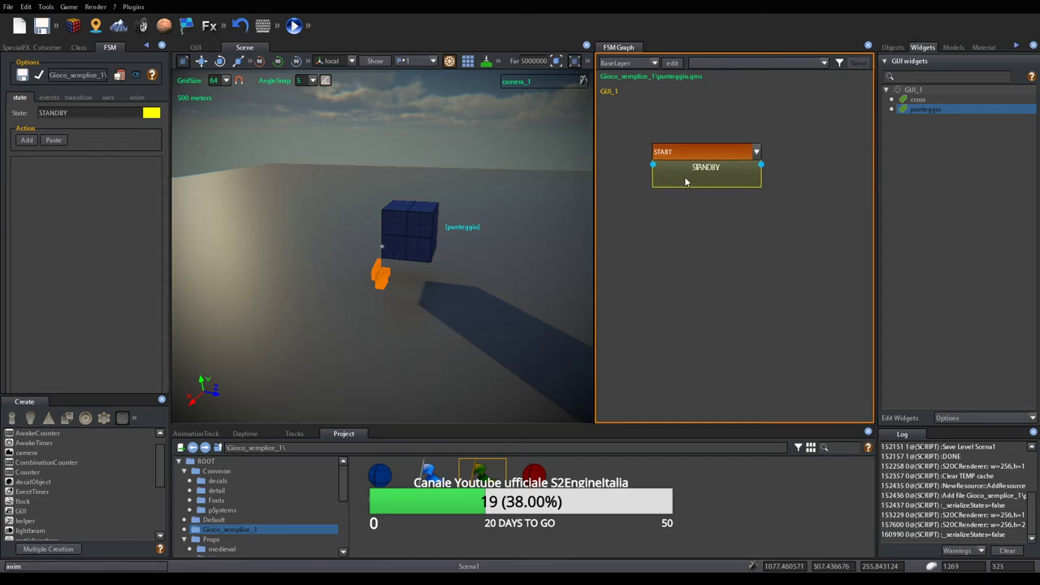
Create a local variable named stringa_punteggio in the punteggio FSM and set its type to string
click(103, 99)
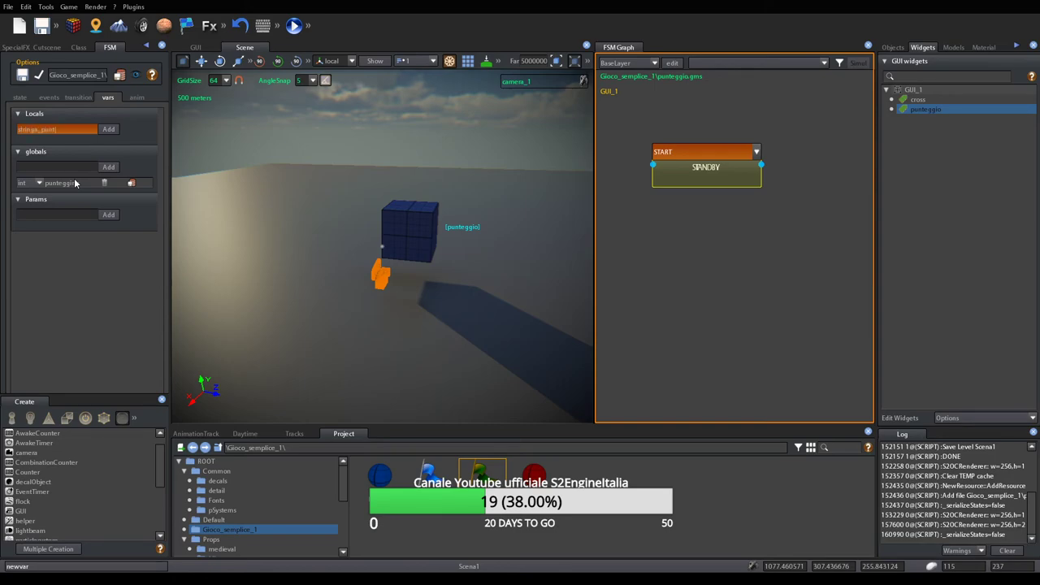
text(eggio)
key(Return)
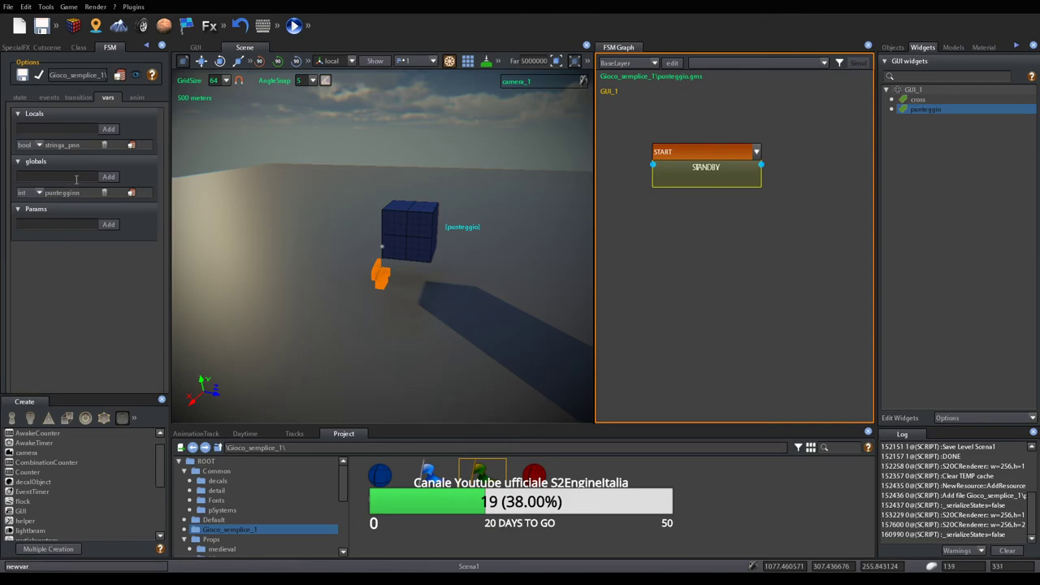
click(42, 145)
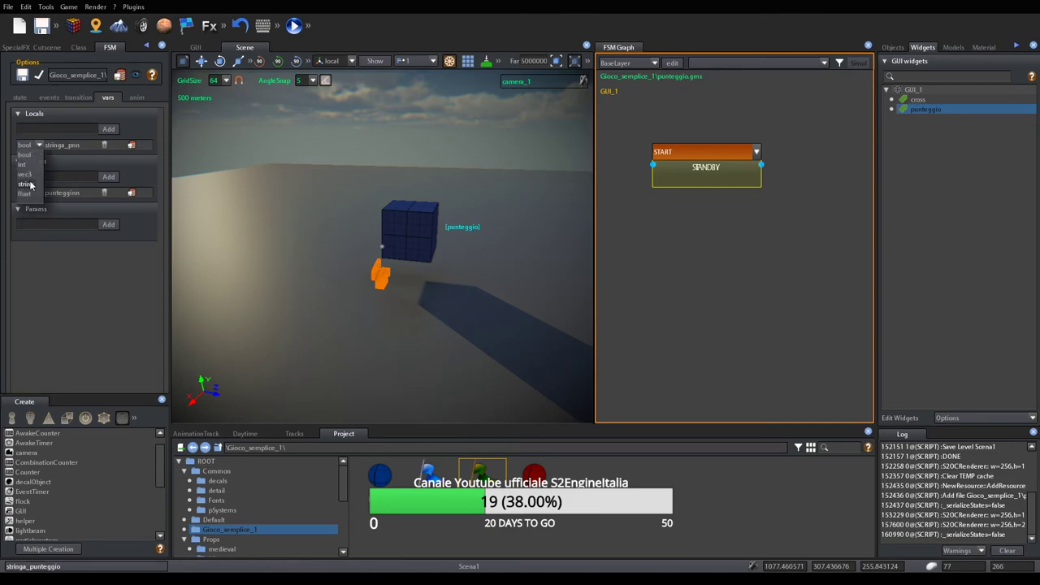
click(26, 185)
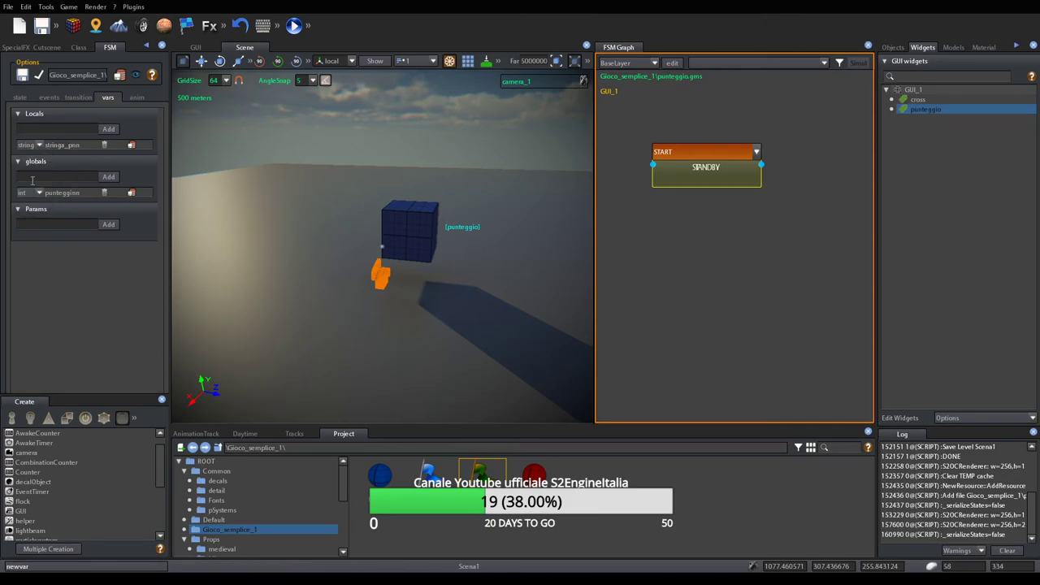
Try a StringToInt action on the STANDBY state with stringa_punteggio as its string input, and delete the action
click(21, 99)
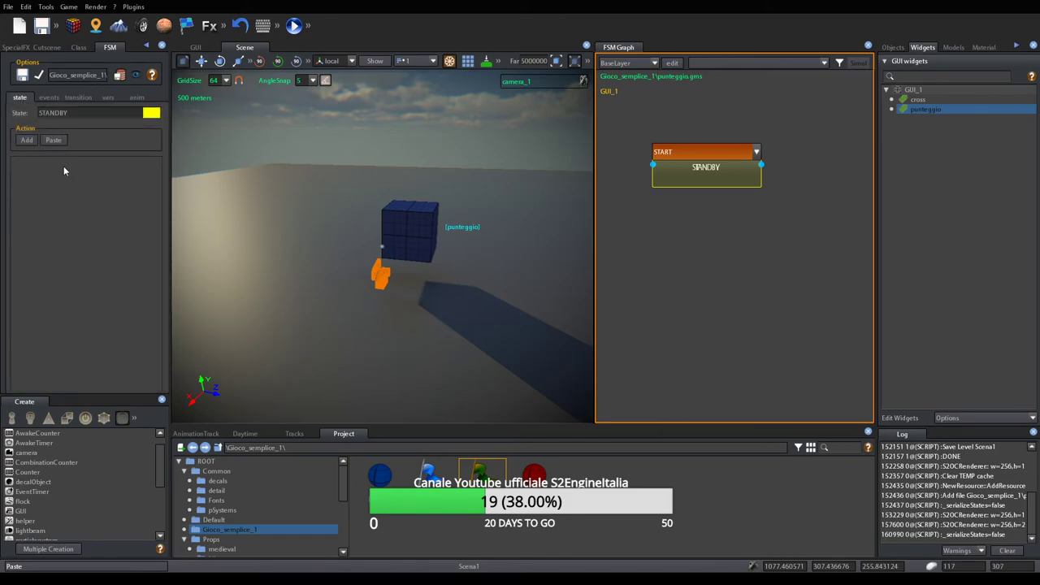
click(28, 140)
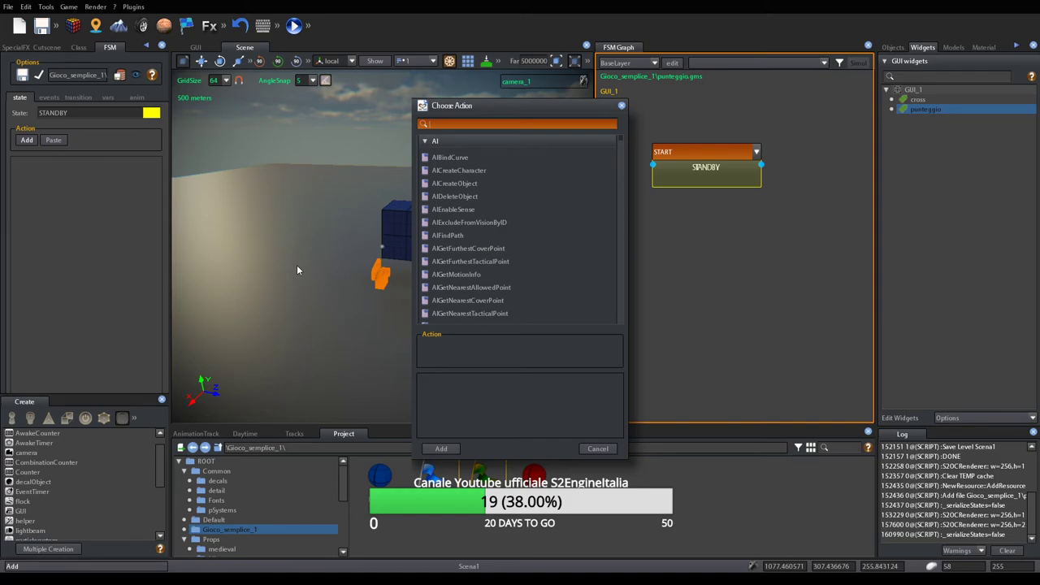
text(string)
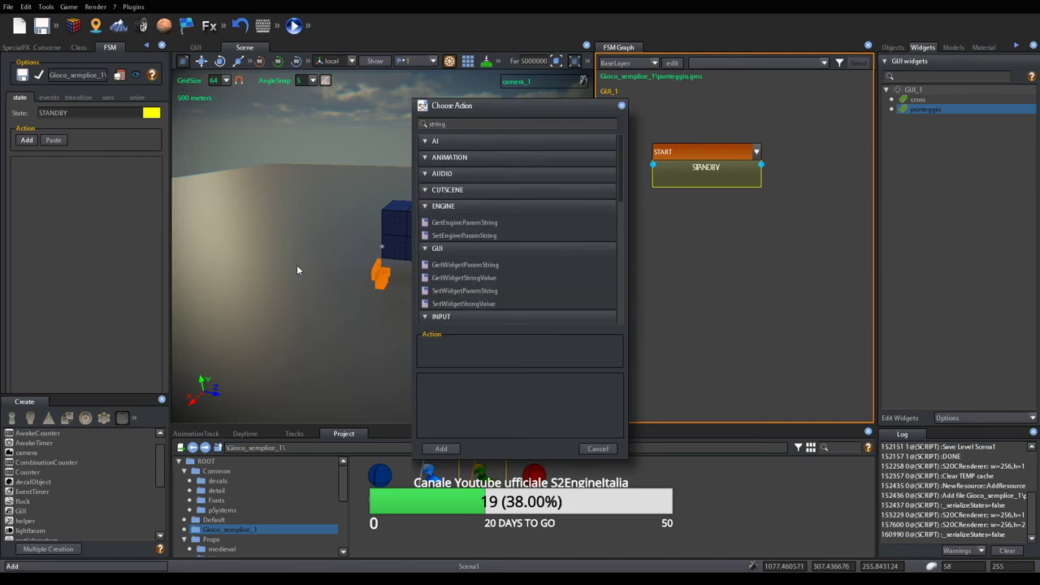
scroll(500, 231, down, 5)
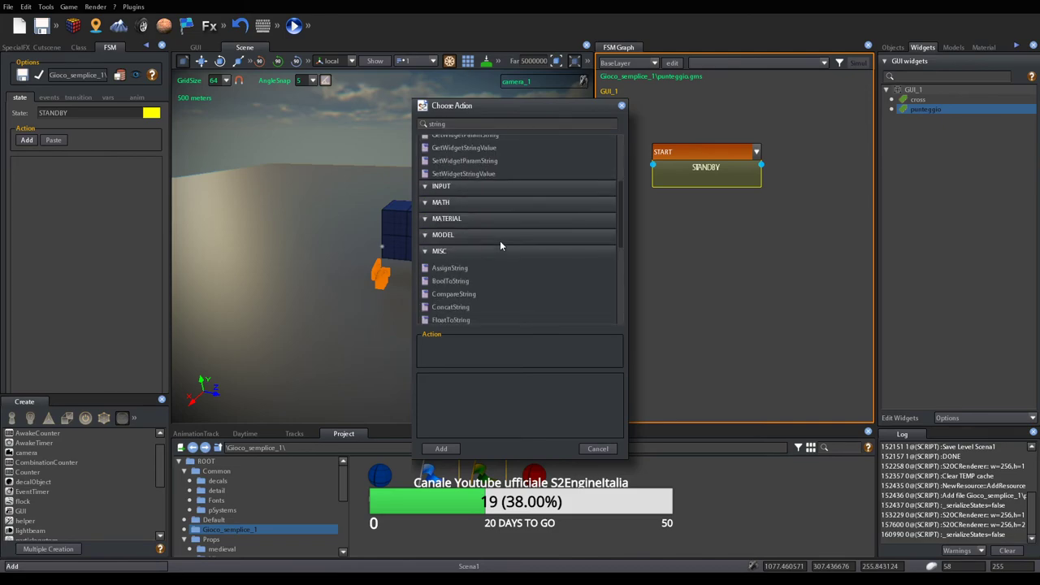
scroll(500, 242, down, 2)
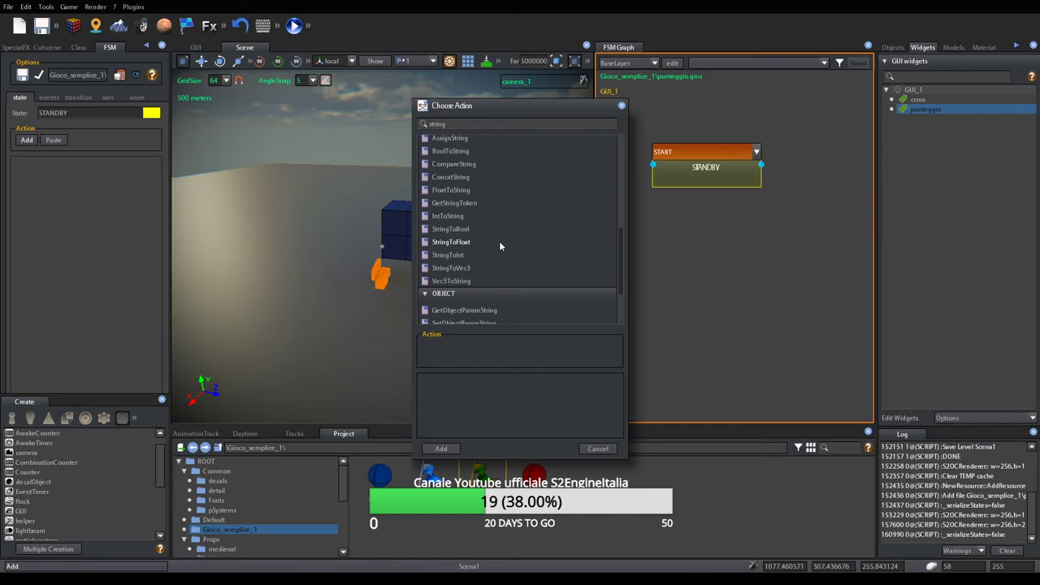
click(452, 255)
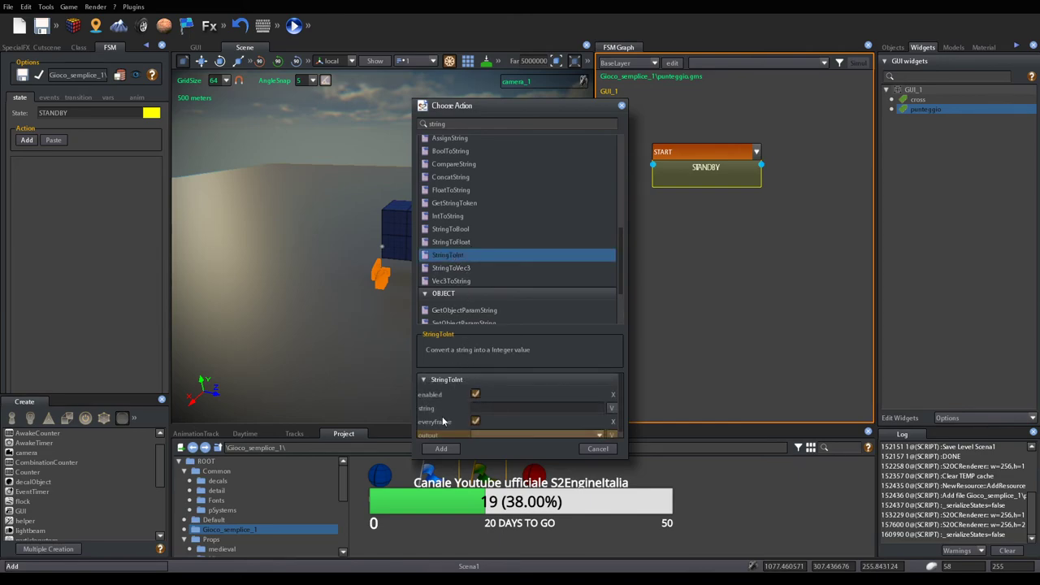
click(441, 450)
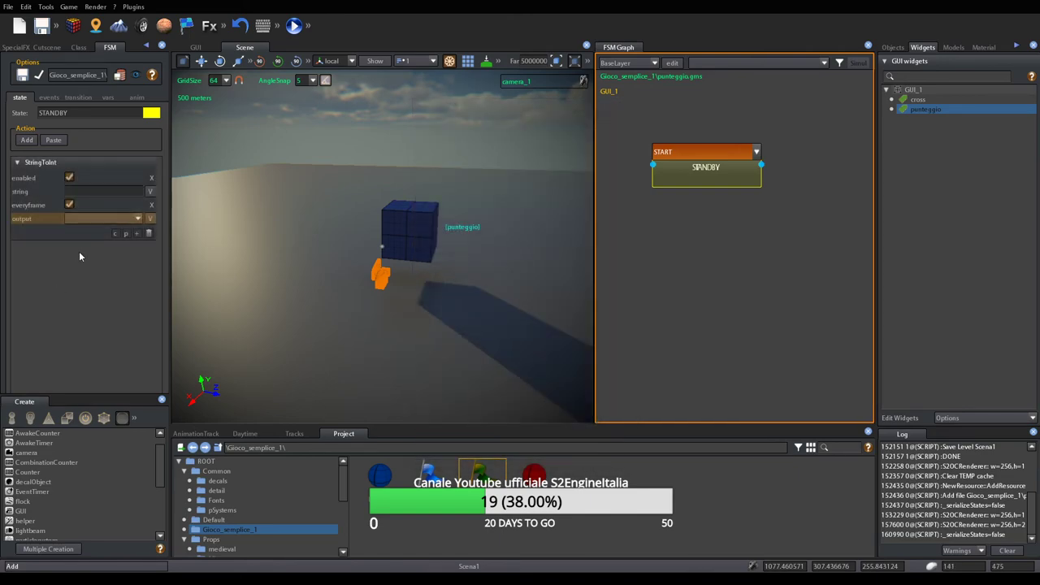
click(149, 192)
click(137, 192)
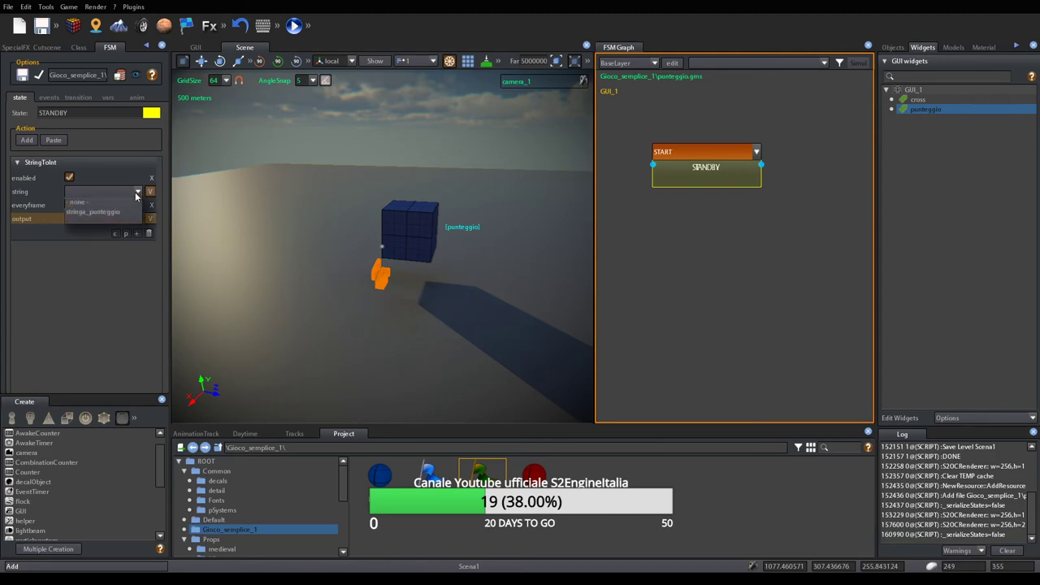
click(93, 212)
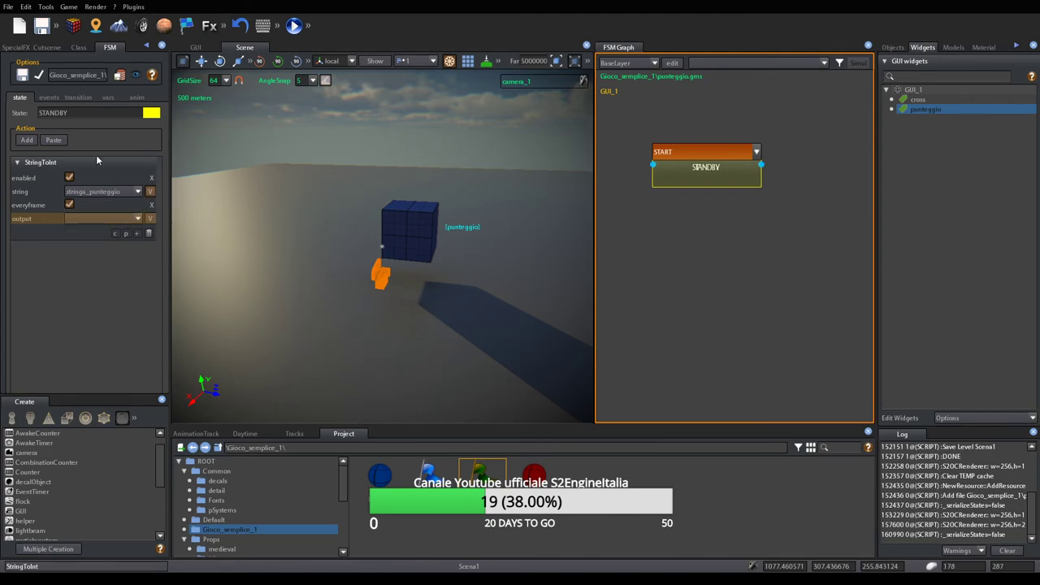
click(150, 234)
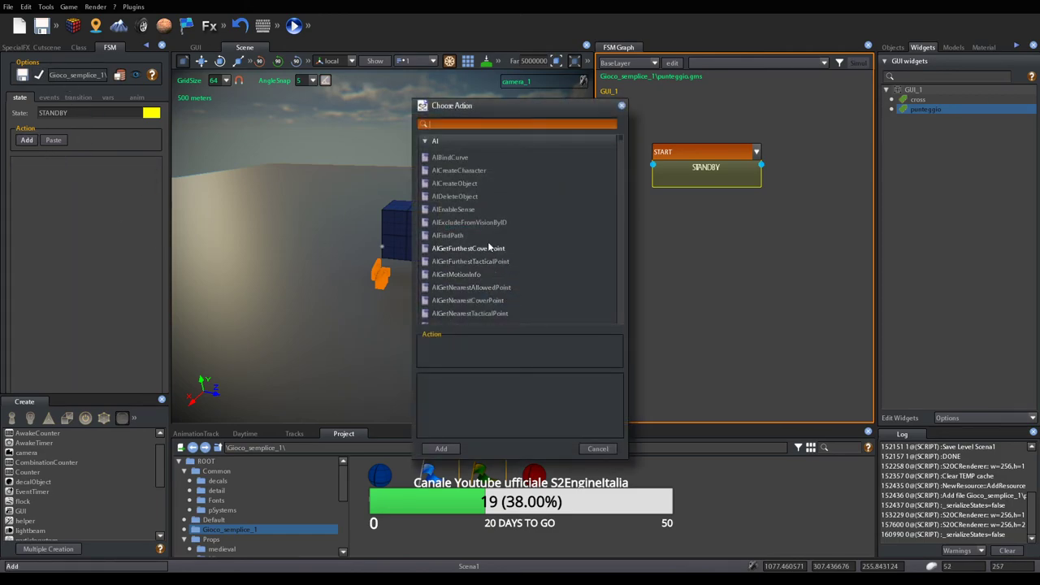
Search the available actions for "intto" and add an IntToString action to the STANDBY state
text(int)
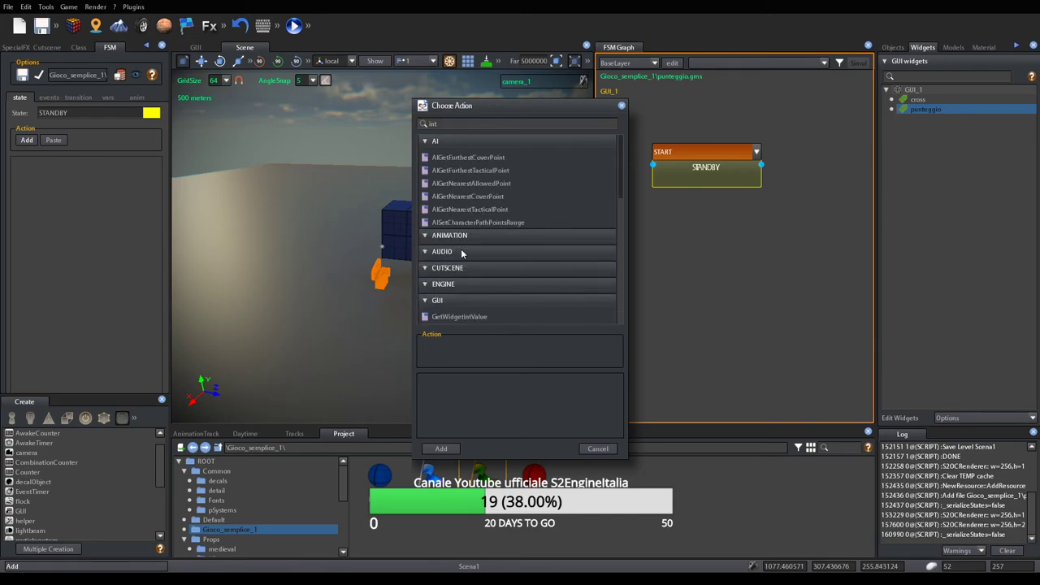
click(454, 123)
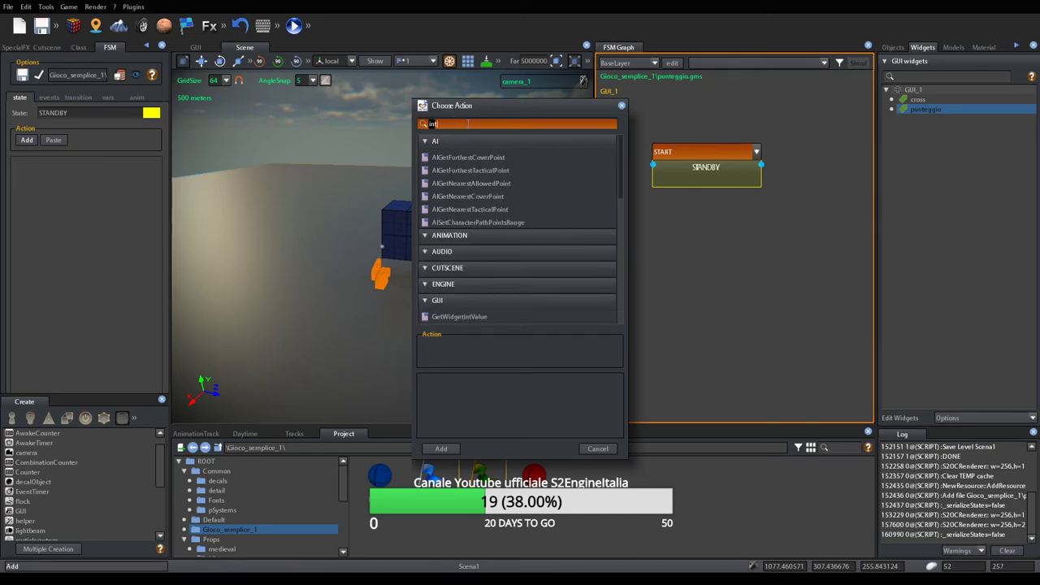
text(to)
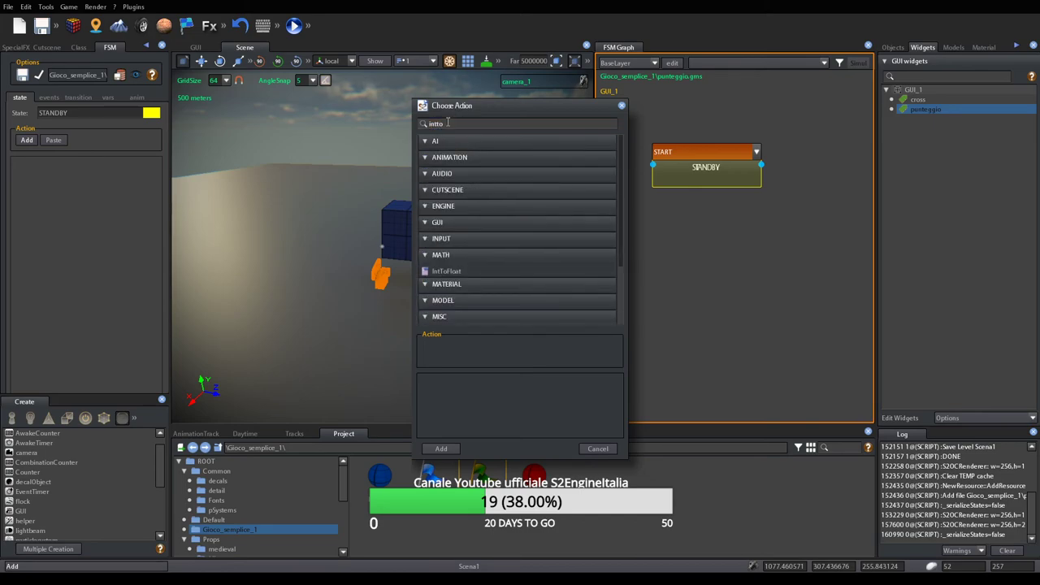
scroll(451, 246, down, 3)
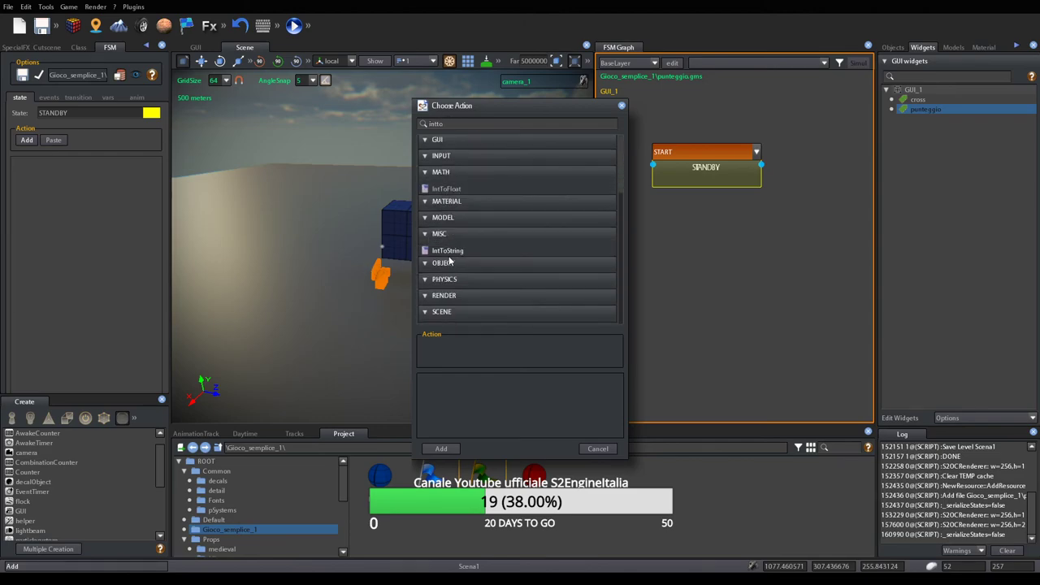
click(449, 250)
click(441, 449)
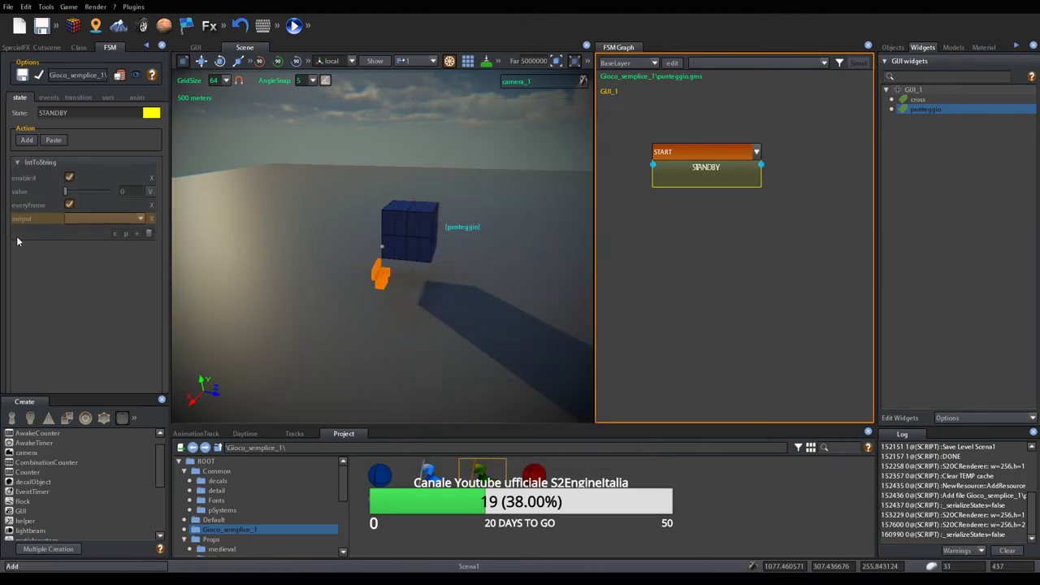
Set the IntToString action's value to the punteggio variable and its output to stringa_punteggio
click(150, 192)
click(138, 192)
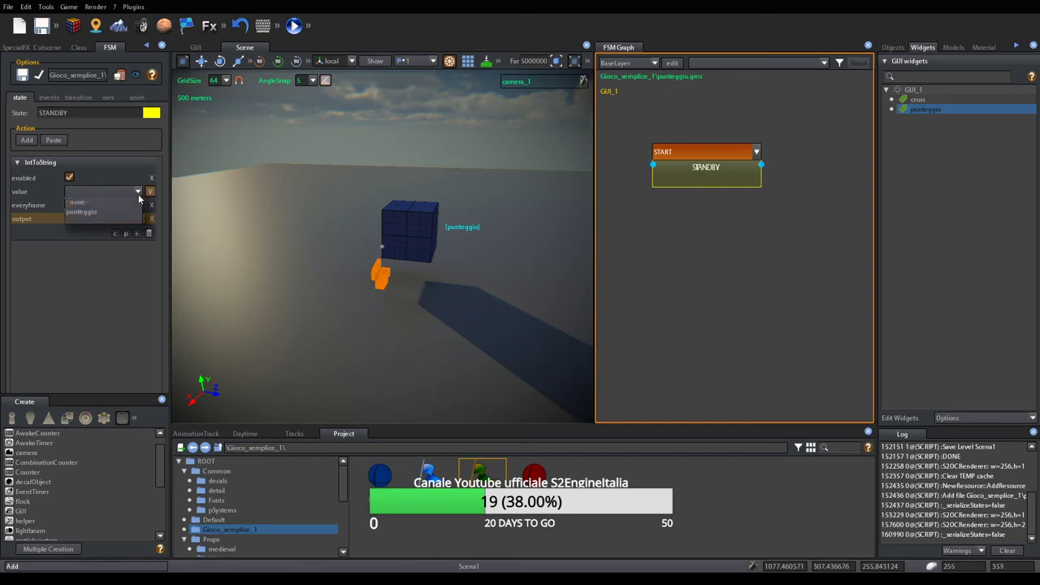
click(79, 214)
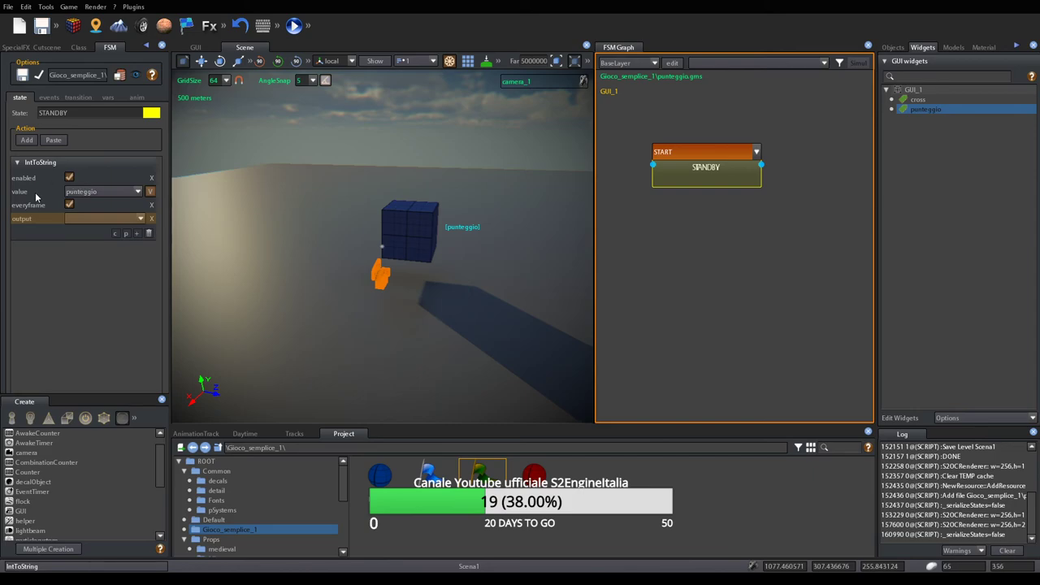
click(140, 220)
click(98, 239)
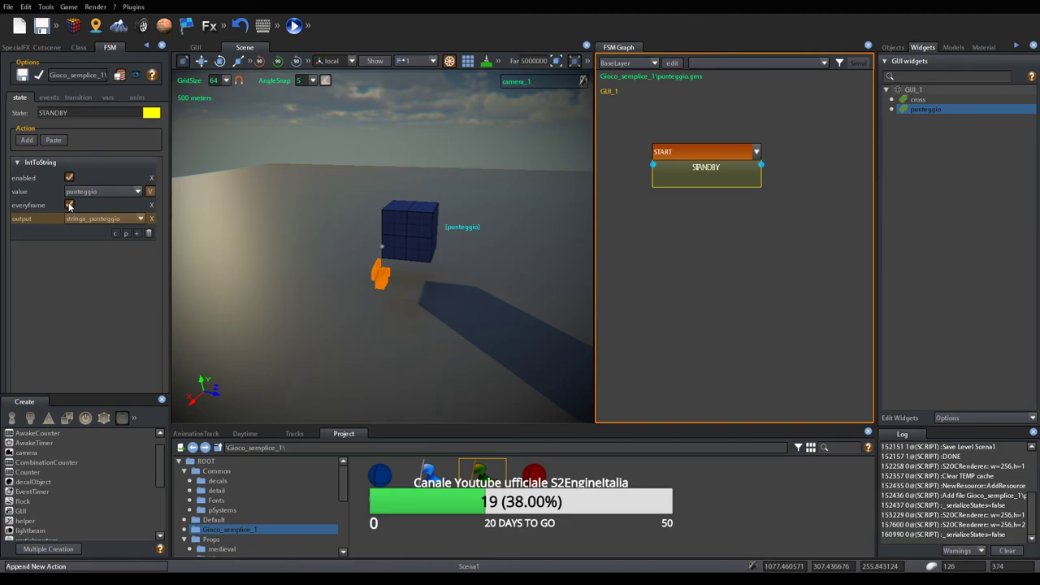
Search the available actions for "widget" and append a GetWidgetStringValue action after IntToString in the STANDBY state
click(137, 233)
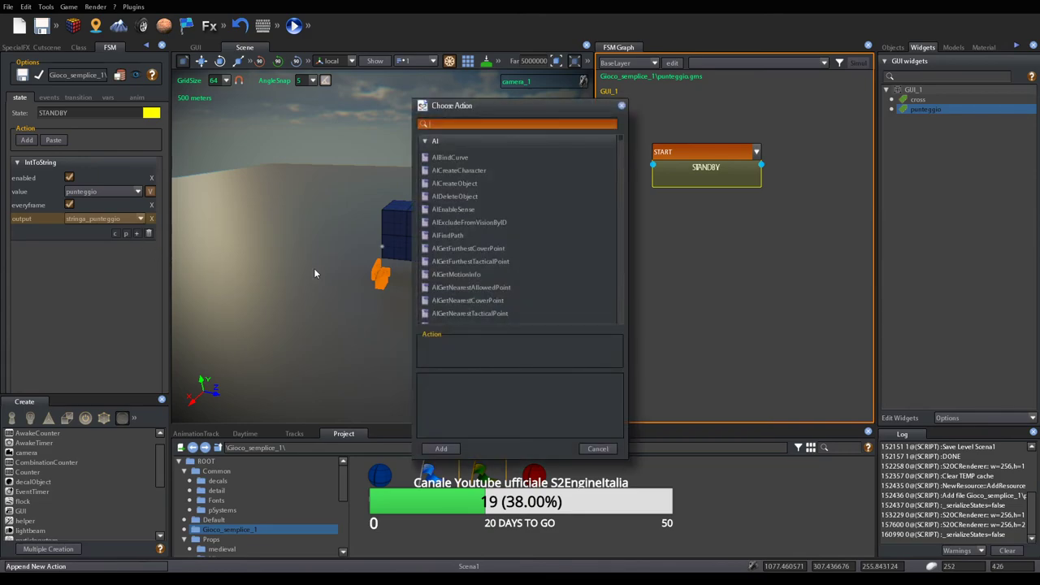
text(widget)
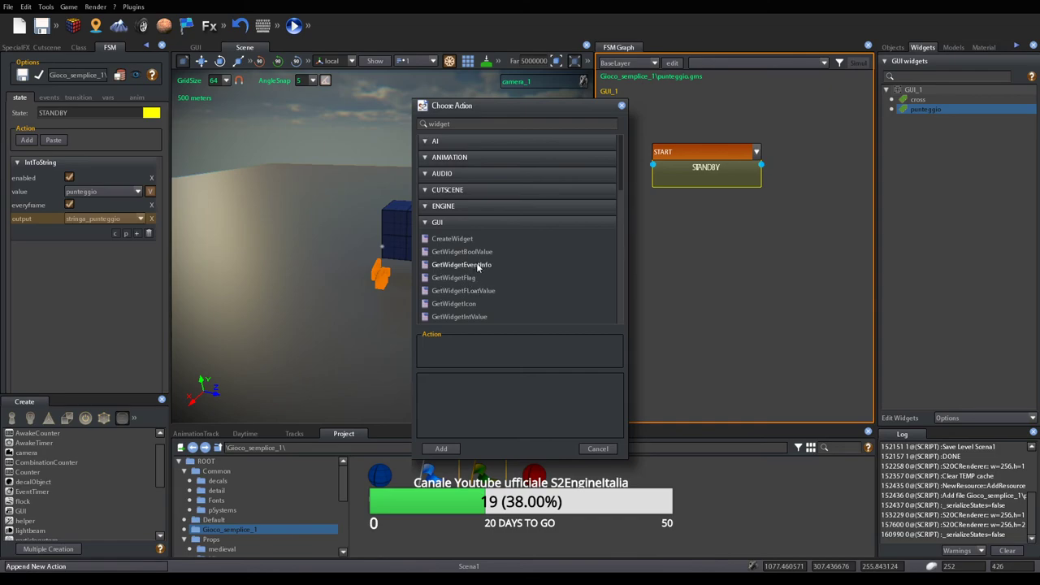
scroll(479, 266, down, 2)
scroll(480, 266, down, 5)
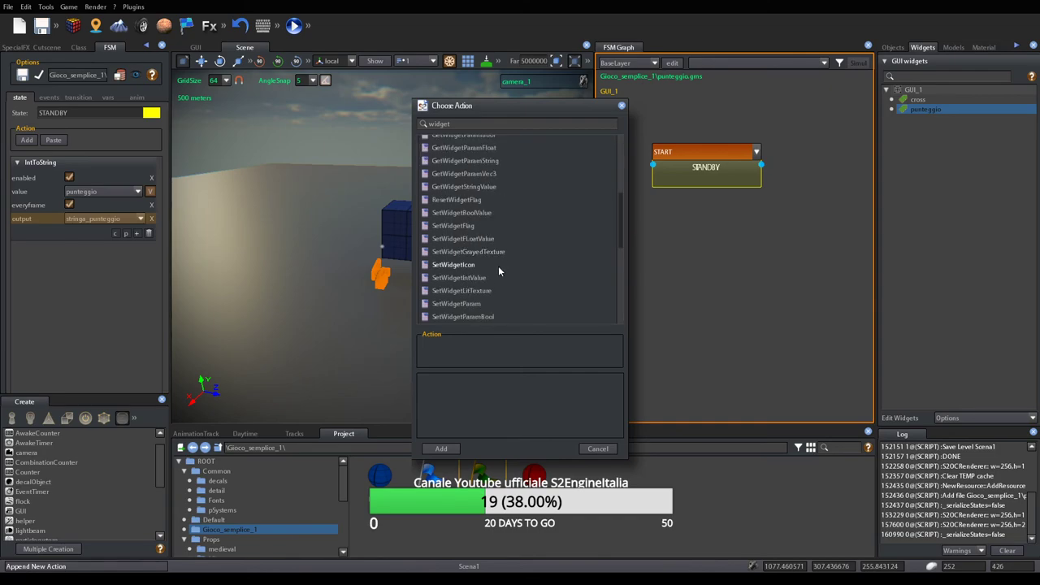
scroll(523, 266, down, 2)
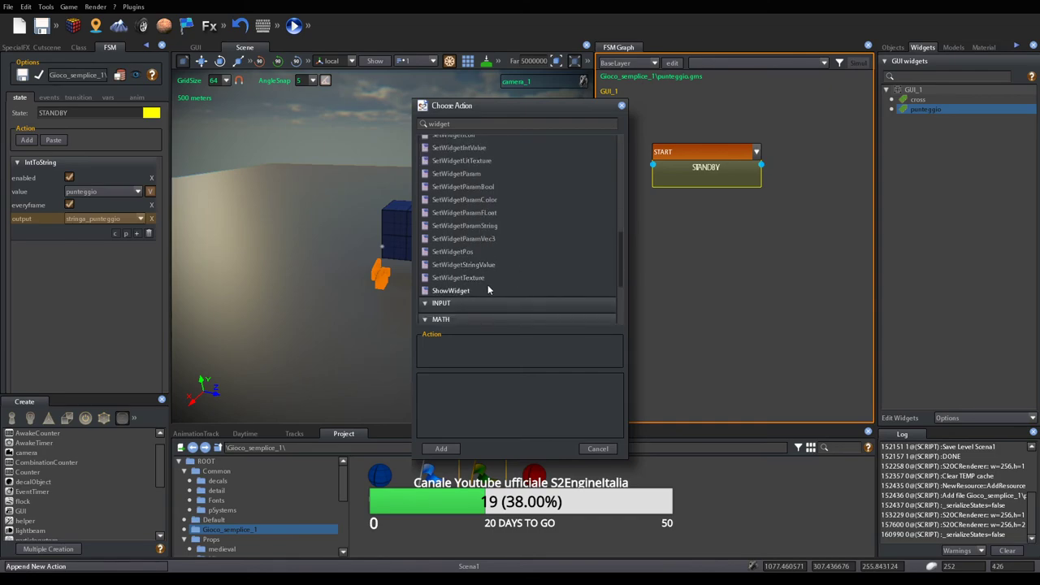
scroll(497, 282, up, 2)
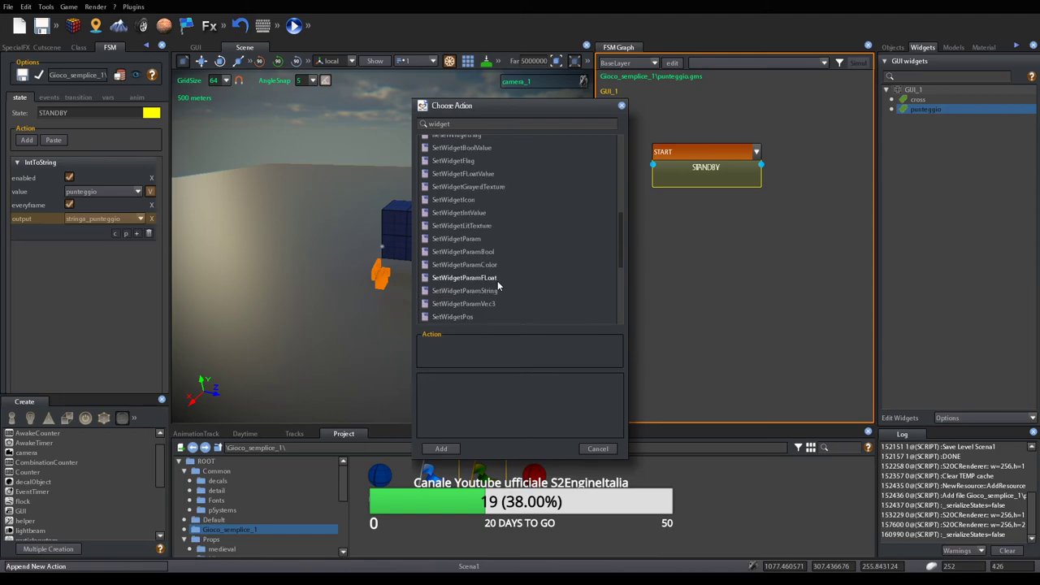
scroll(498, 281, up, 2)
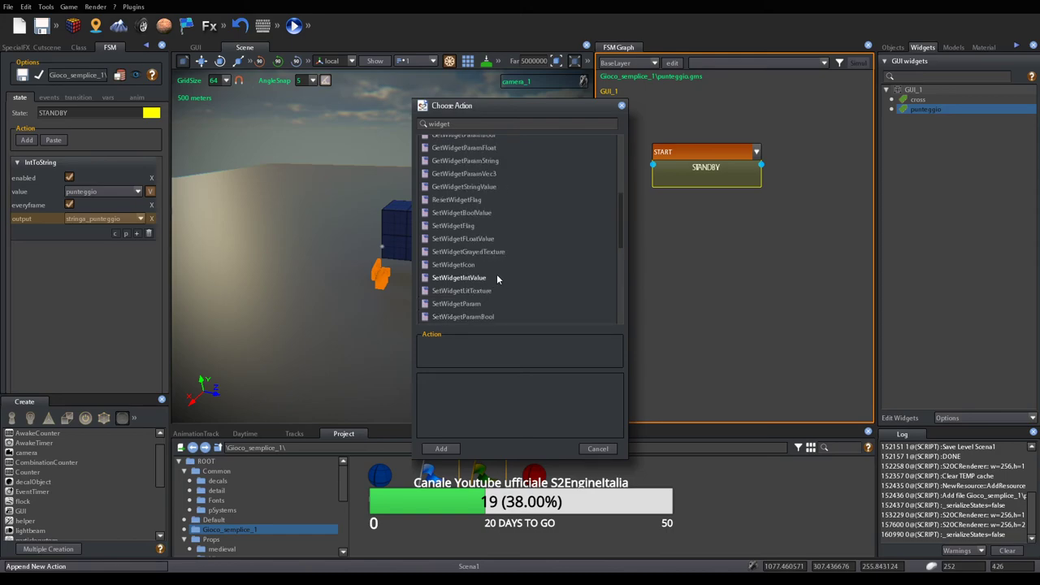
scroll(497, 279, up, 2)
scroll(497, 278, up, 2)
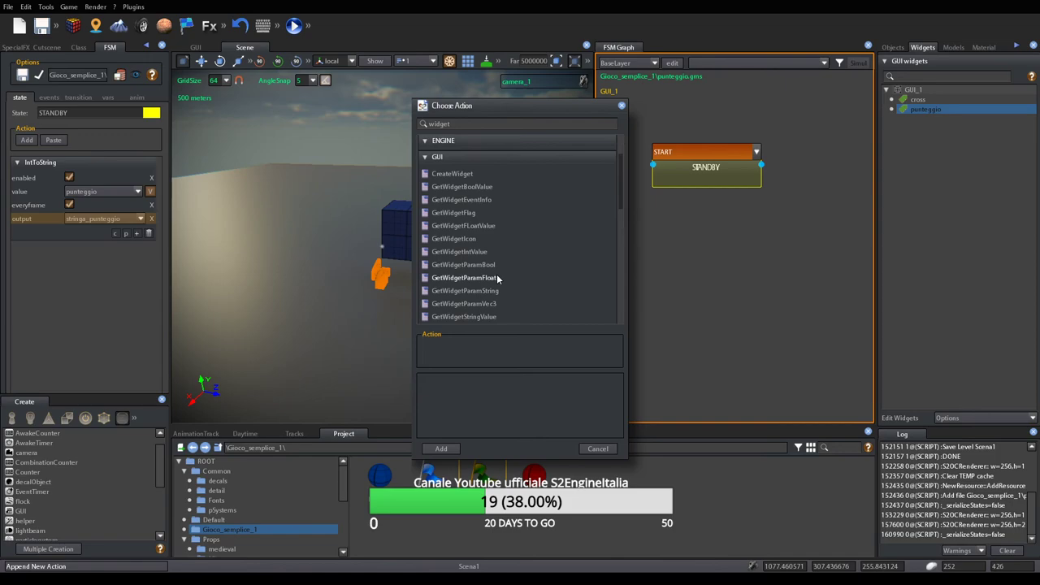
scroll(500, 239, down, 5)
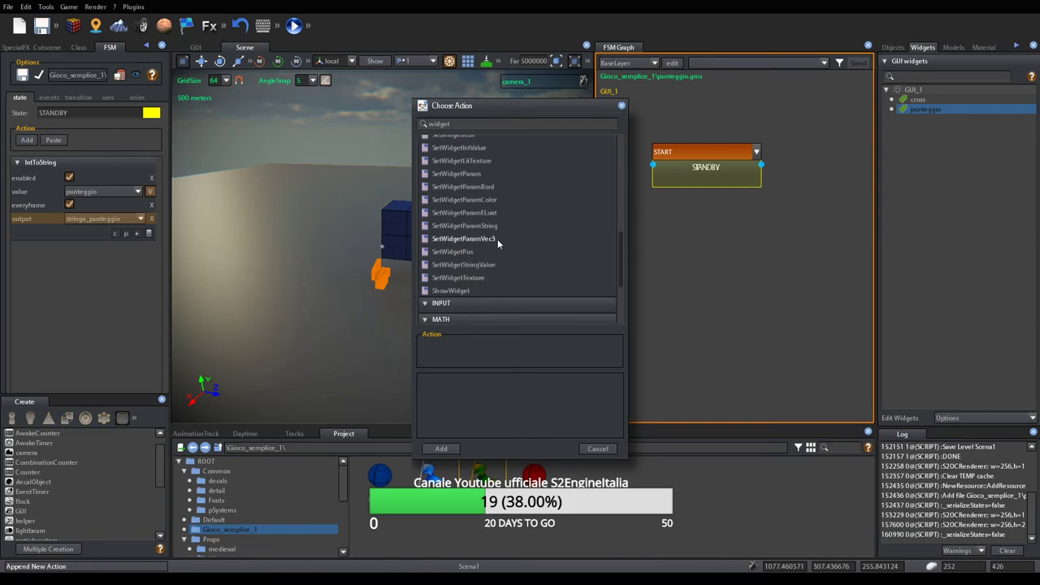
scroll(498, 239, down, 3)
scroll(495, 241, up, 5)
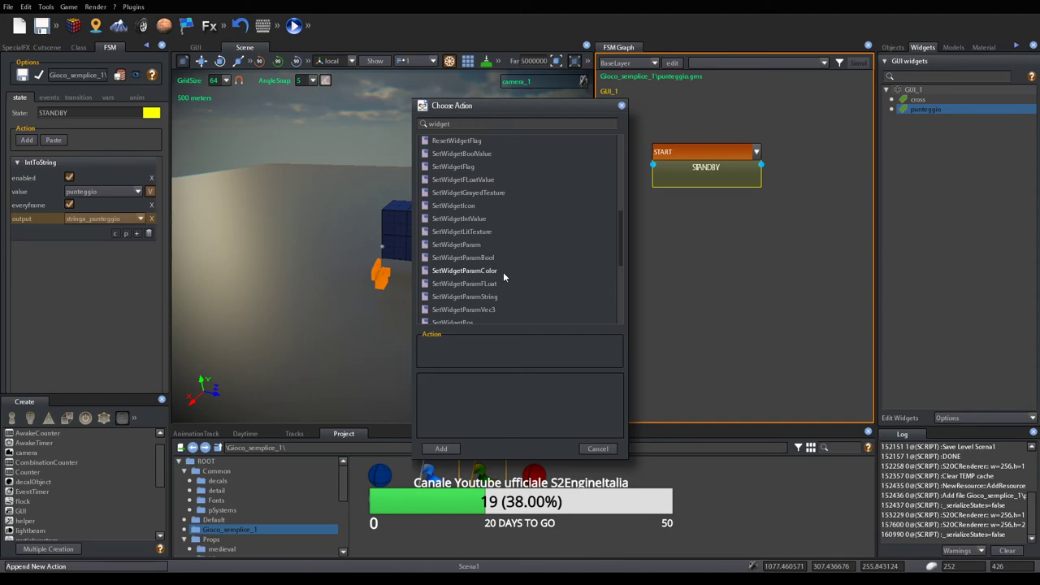
scroll(507, 284, up, 3)
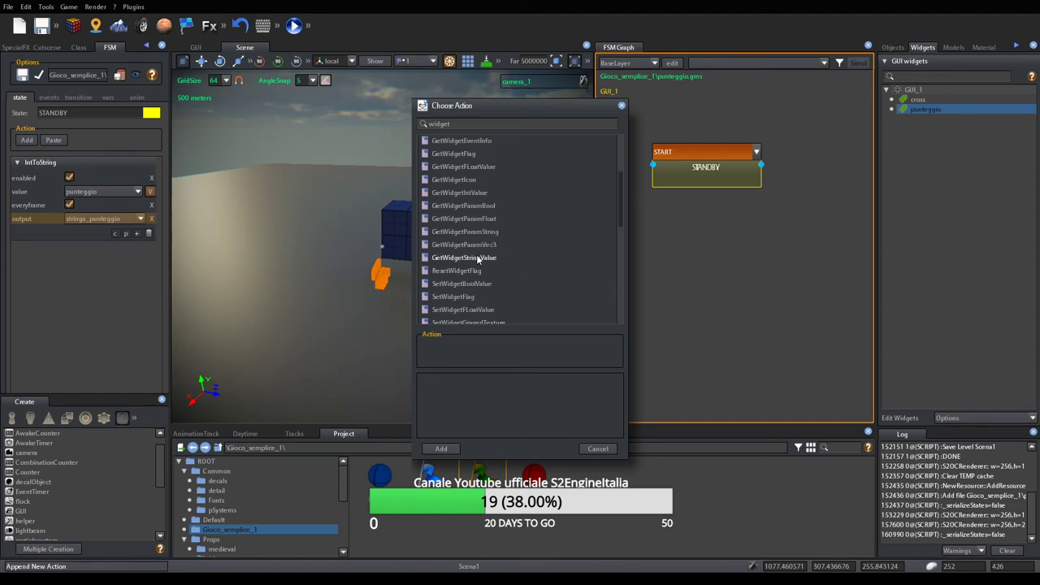
click(477, 258)
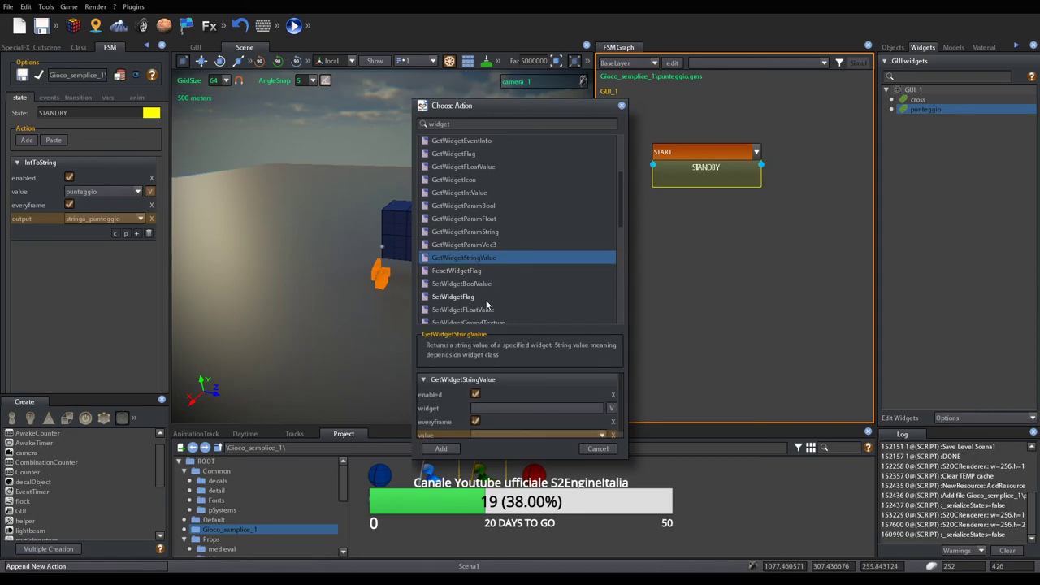
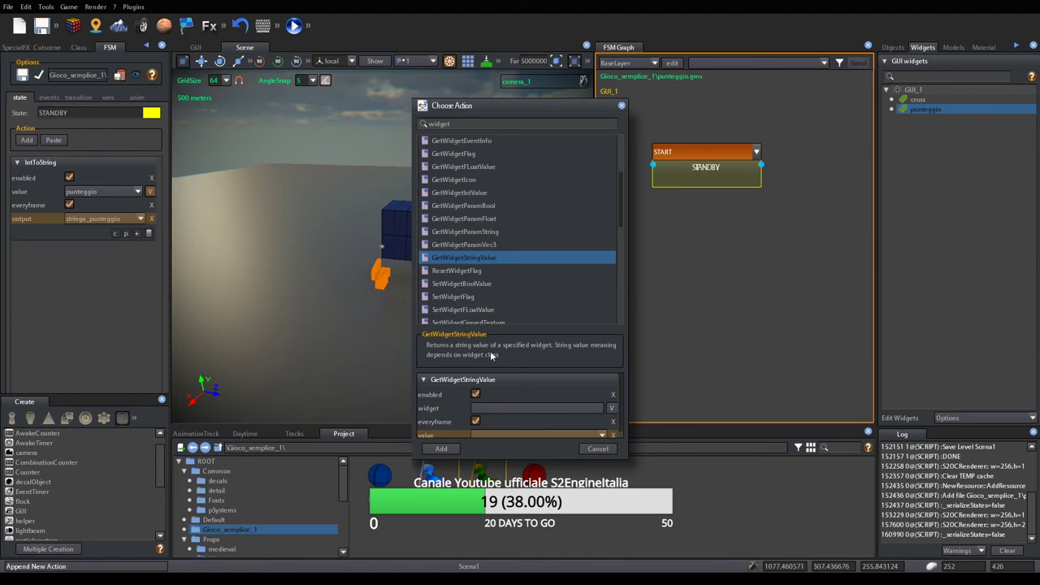
click(439, 448)
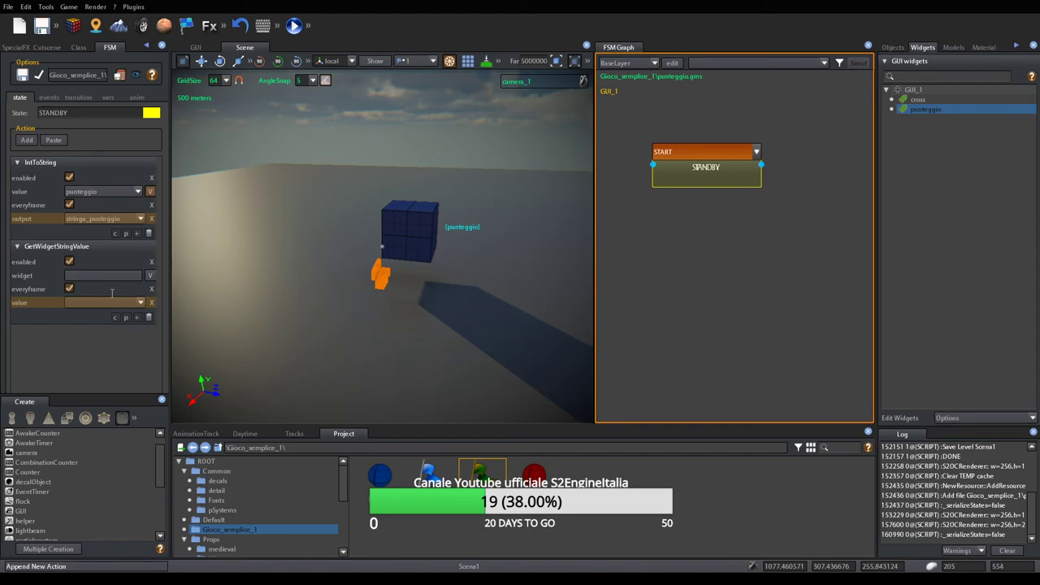
click(149, 277)
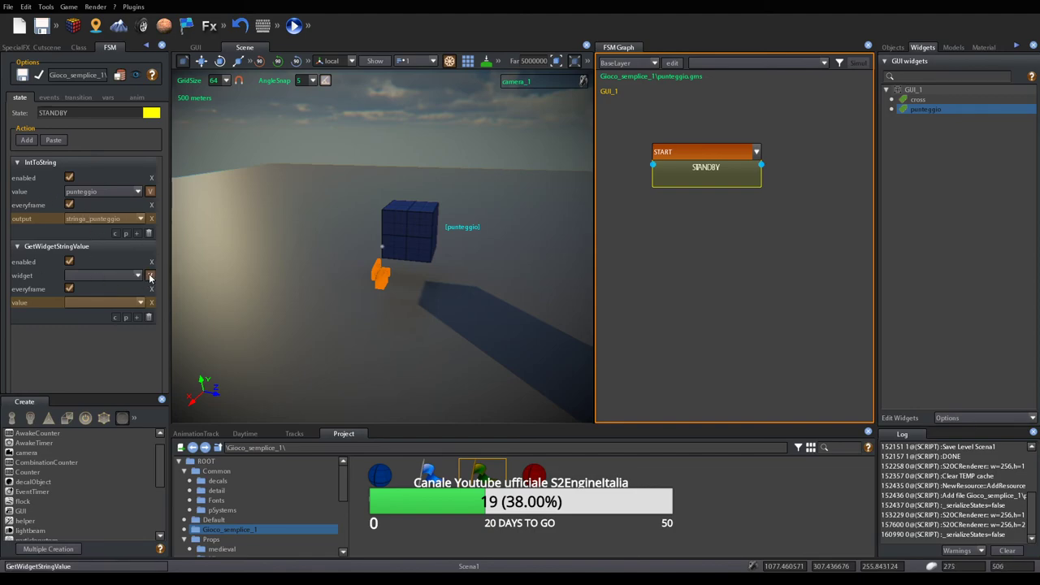
click(101, 276)
click(95, 295)
click(149, 276)
click(133, 276)
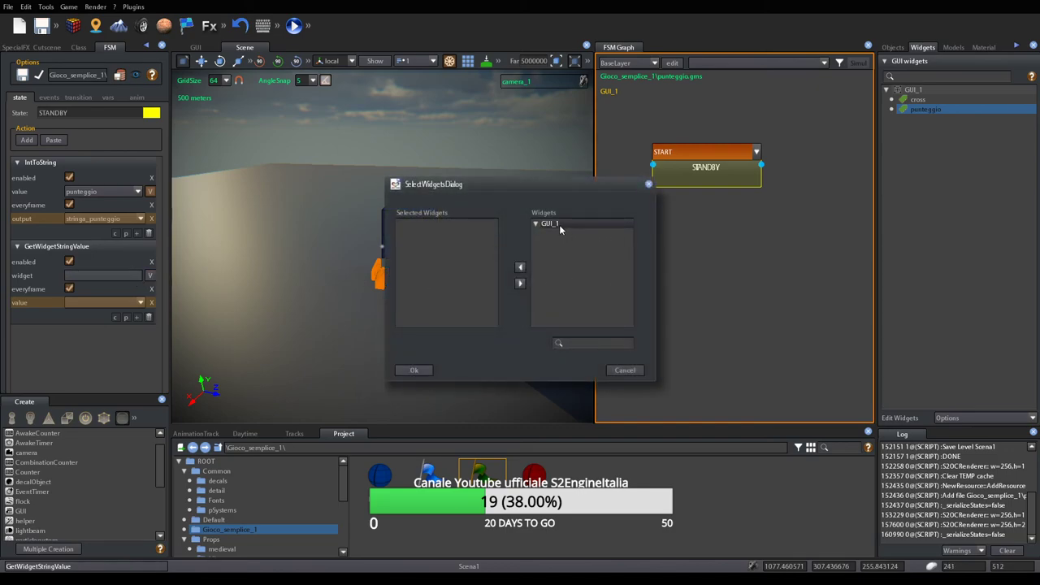
click(625, 370)
click(916, 100)
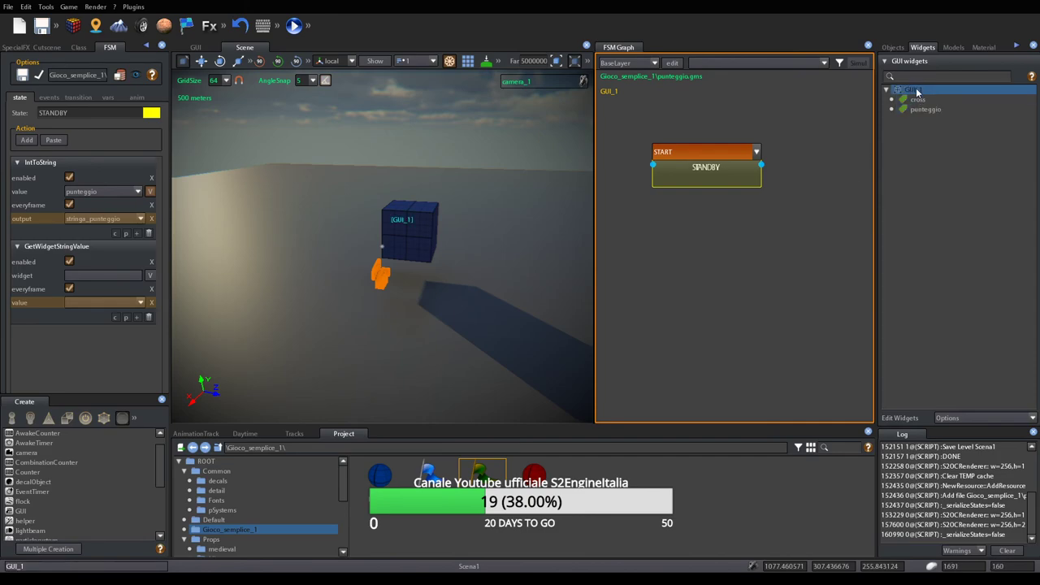
click(921, 111)
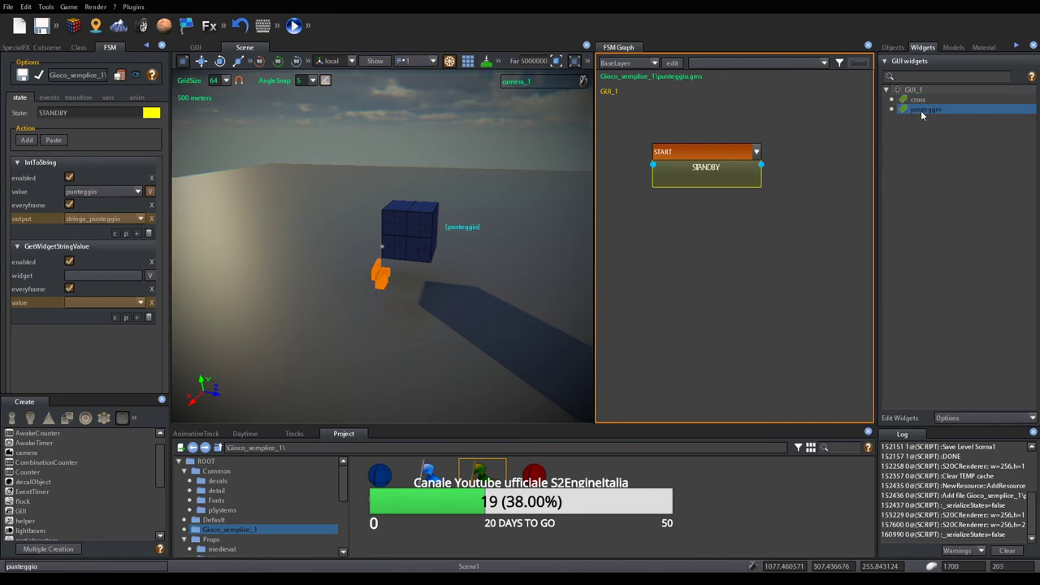
click(105, 276)
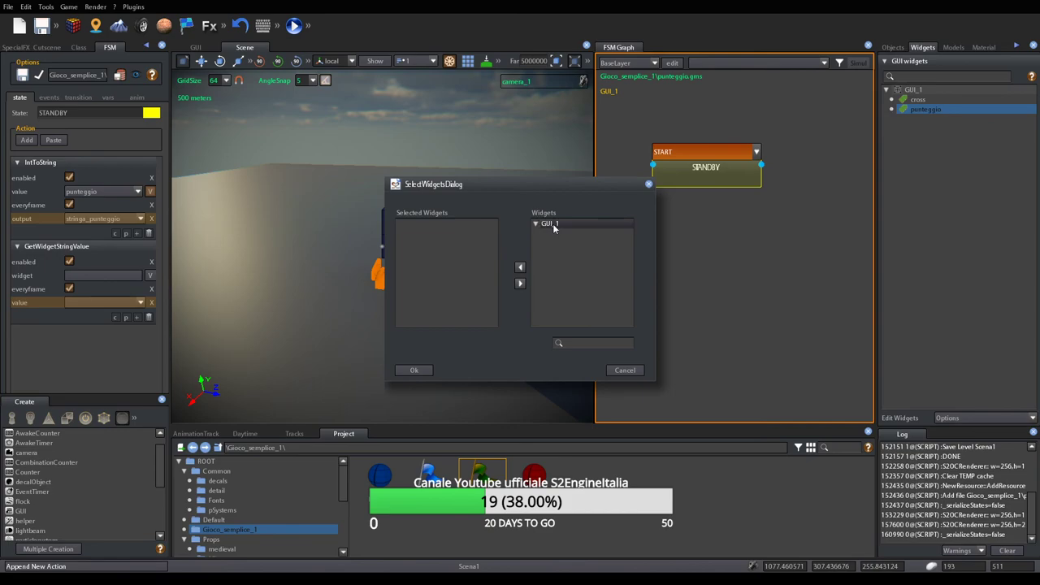
click(625, 370)
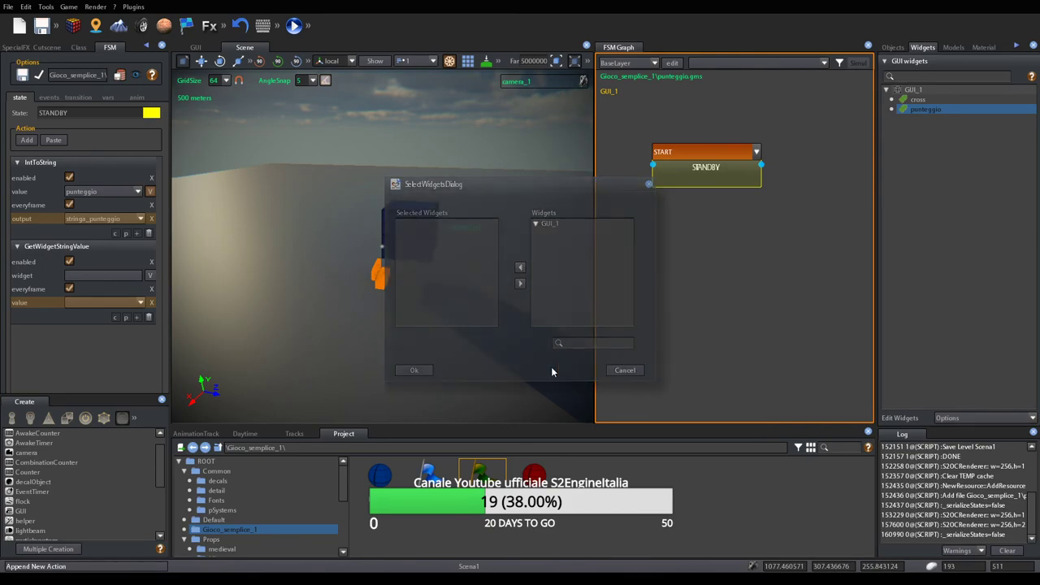
Set both the widget and the value of the GetWidgetStringValue action to the variable stringa_punteggio and save the FSM
click(142, 304)
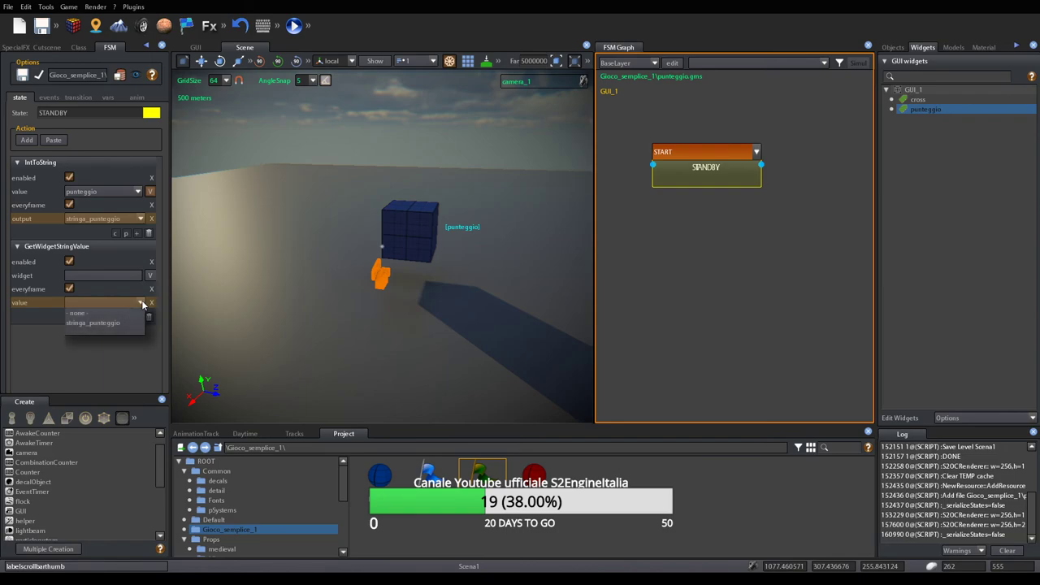
click(98, 323)
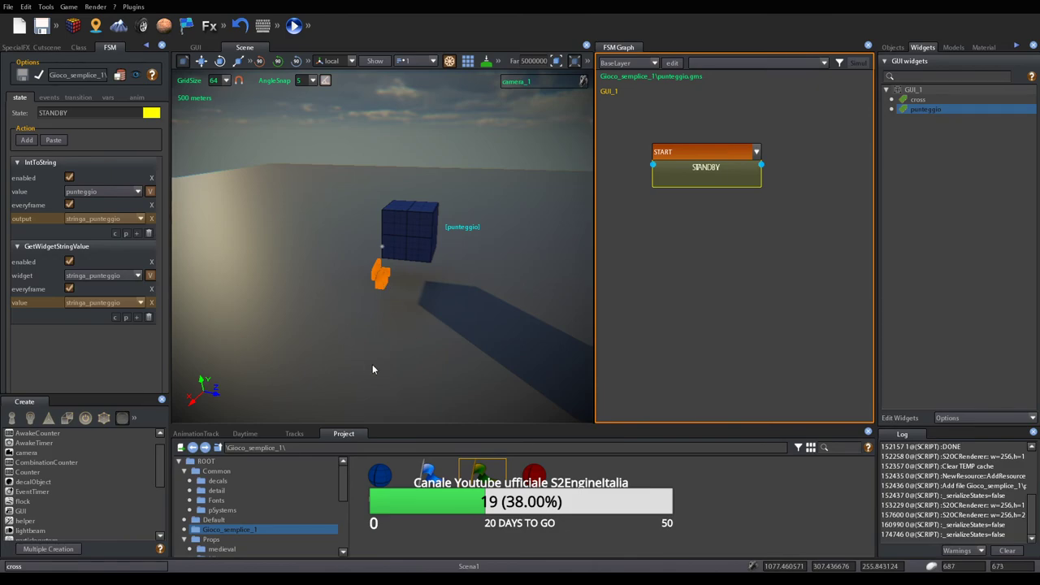
Delete the cross widget from GUI_1 and check the GUI layout, returning to the scene view
right_drag(372, 365, 417, 362)
scroll(416, 362, down, 3)
scroll(412, 368, up, 3)
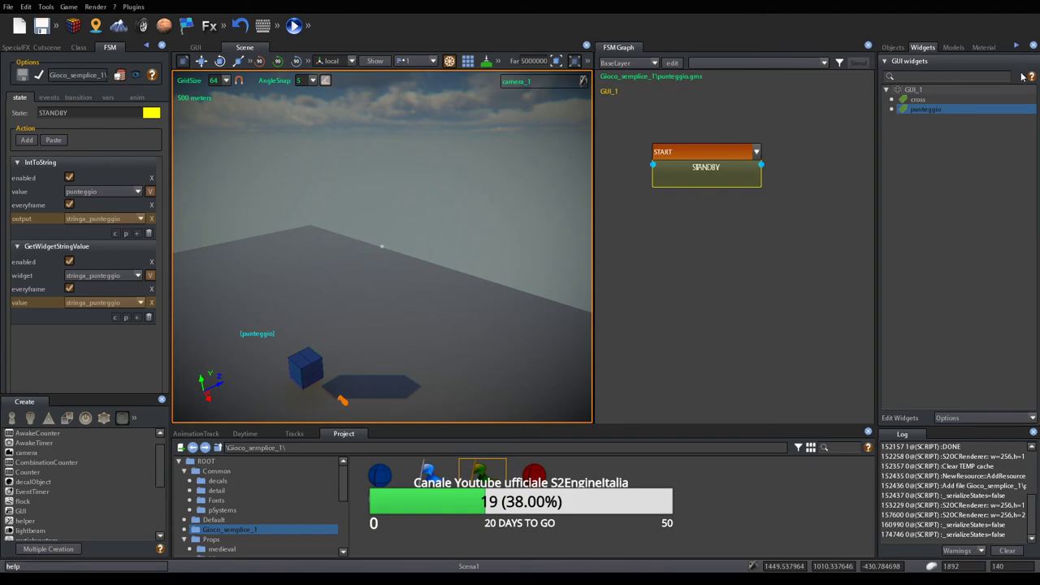
click(926, 99)
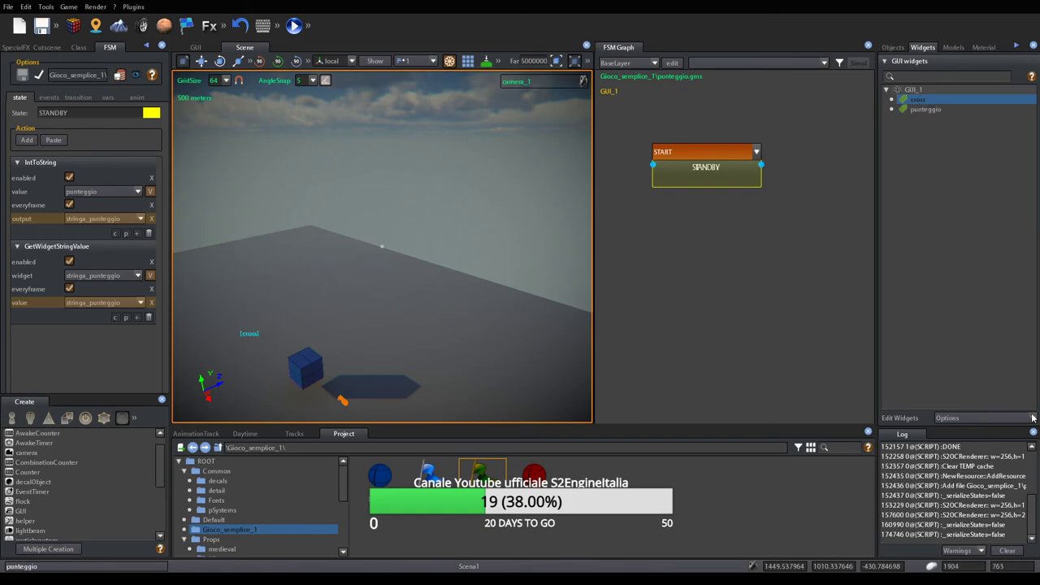
click(1032, 418)
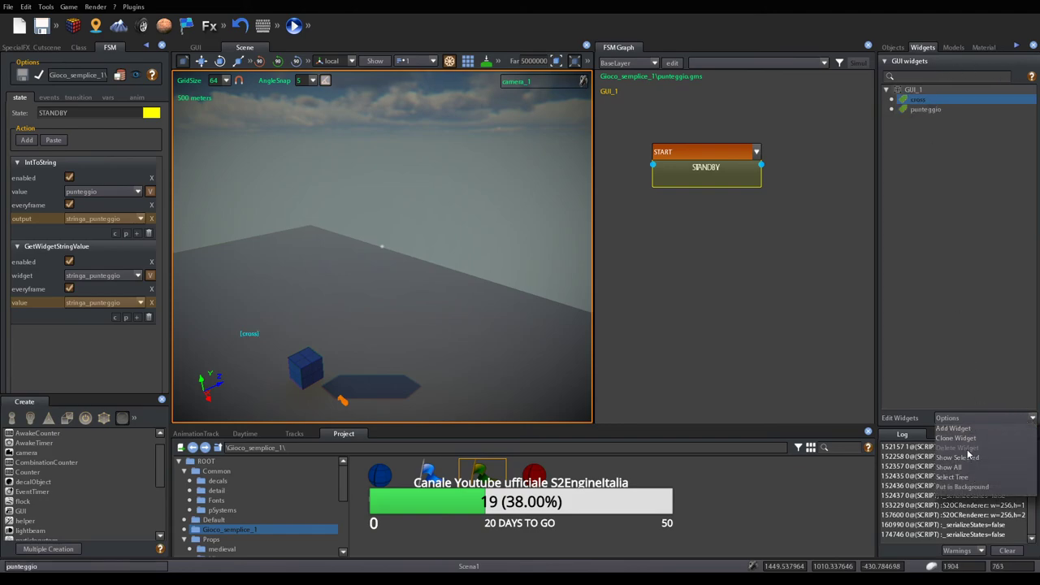
click(968, 448)
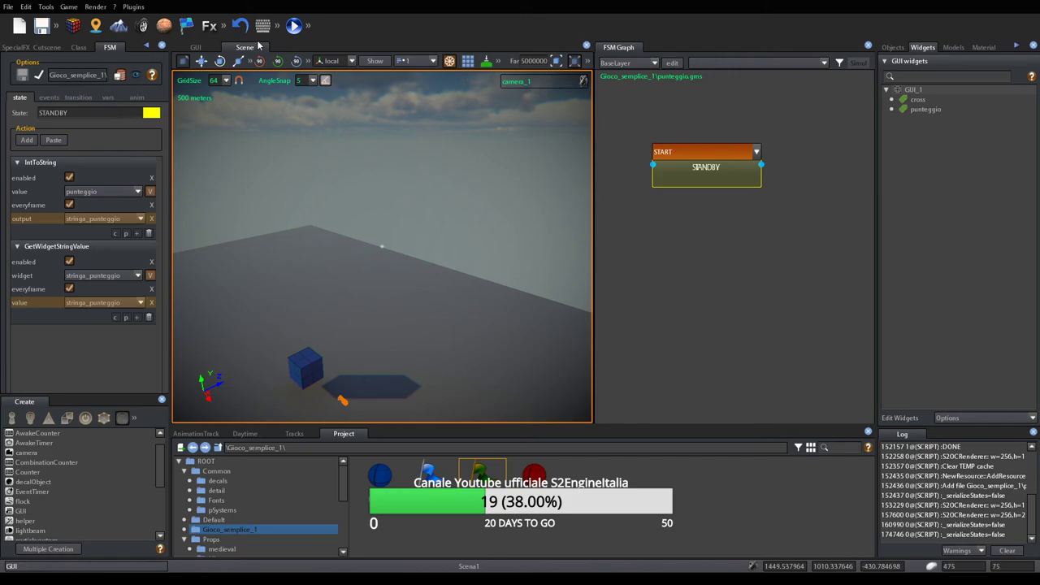
click(201, 46)
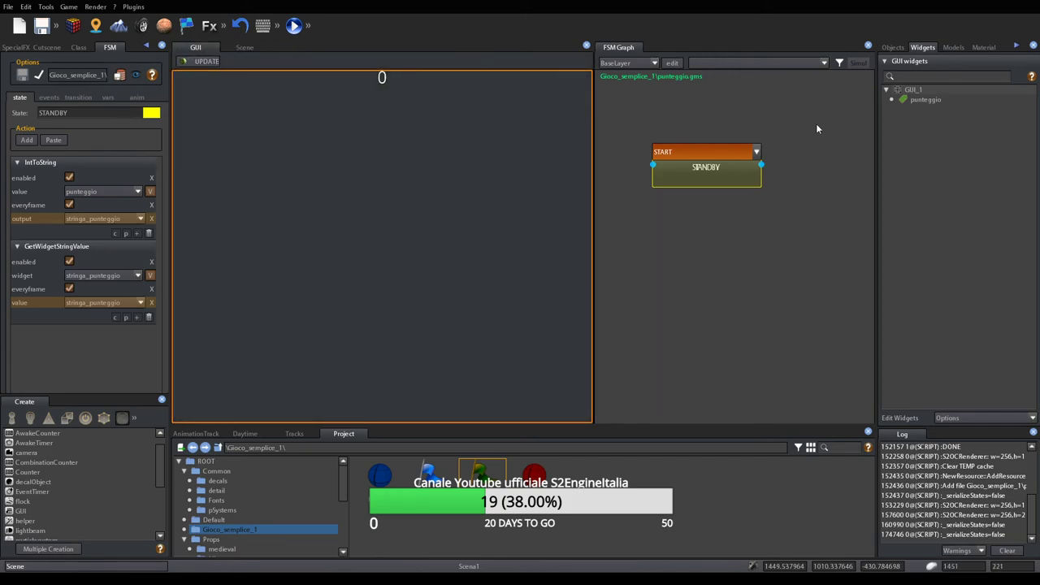
click(244, 47)
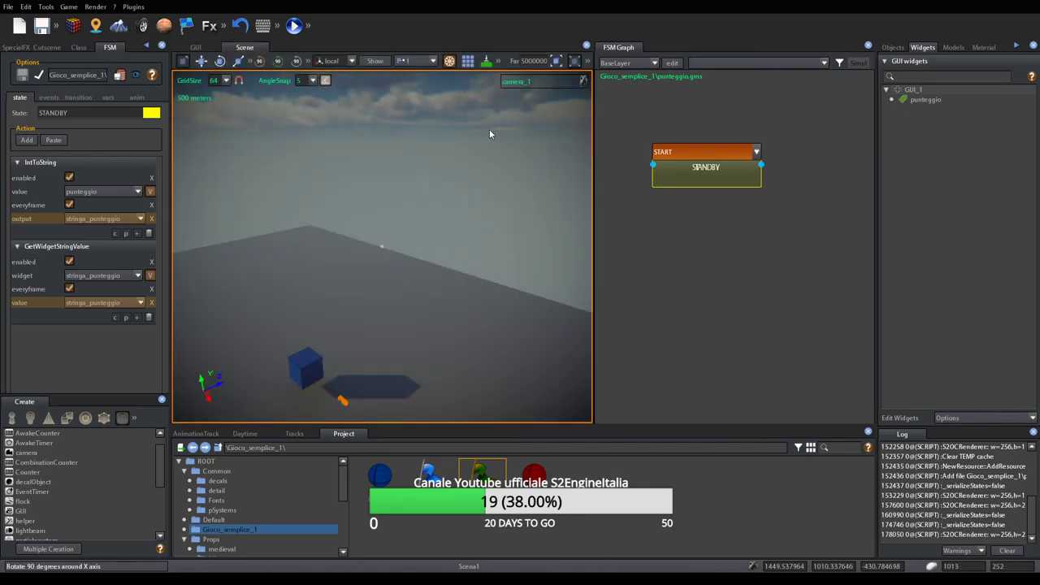
Set the GetWidgetStringValue action's widget to the punteggio label of GUI_1 and check the GUI layout
click(715, 173)
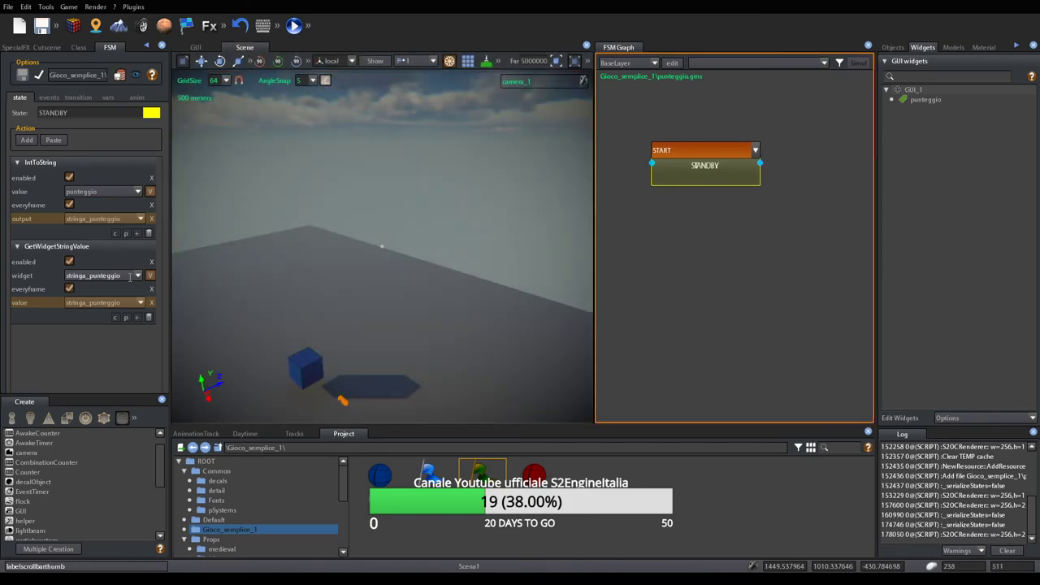
click(97, 276)
click(111, 281)
click(149, 277)
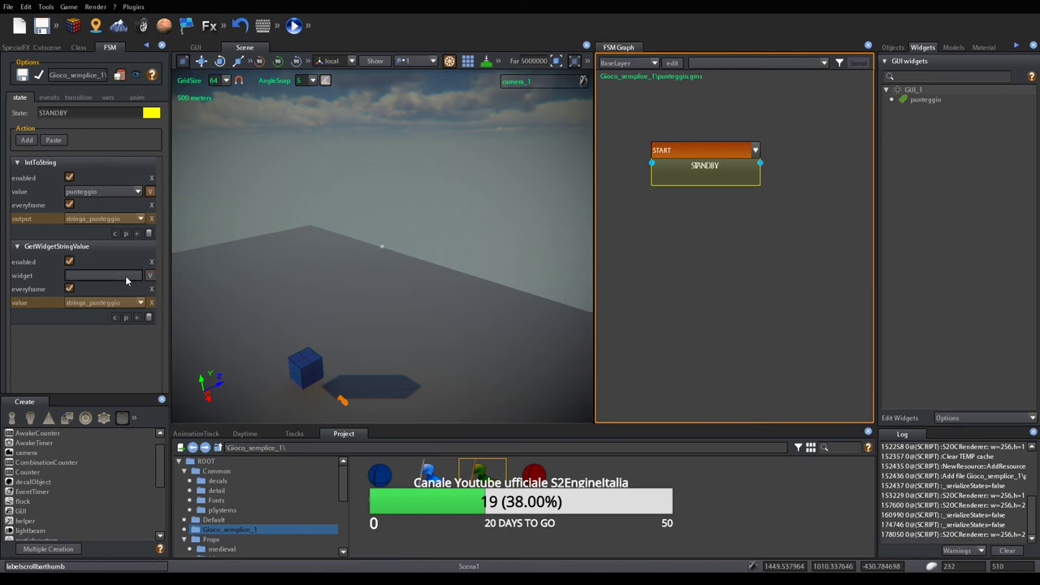
click(565, 234)
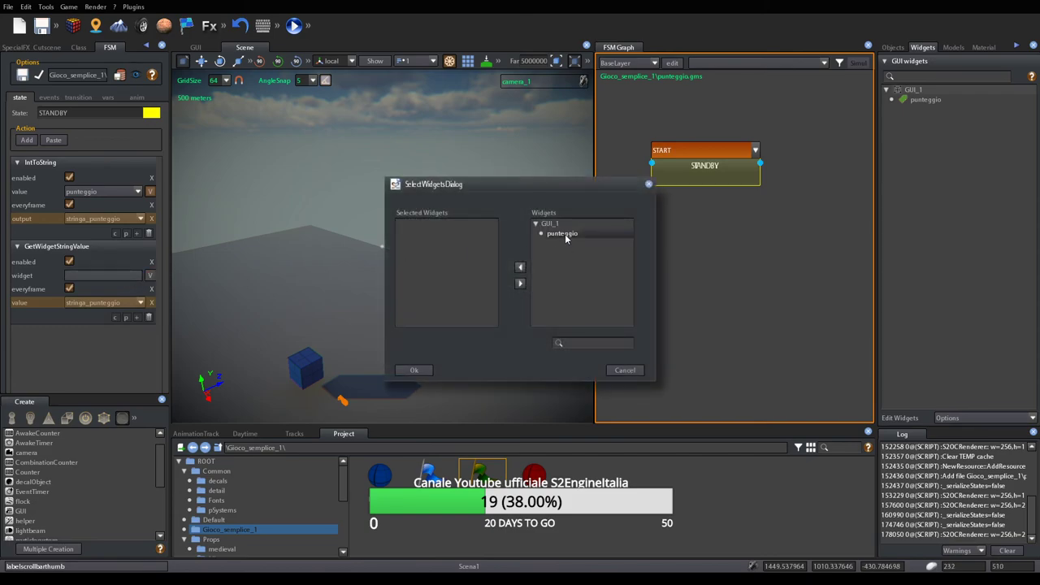
click(520, 268)
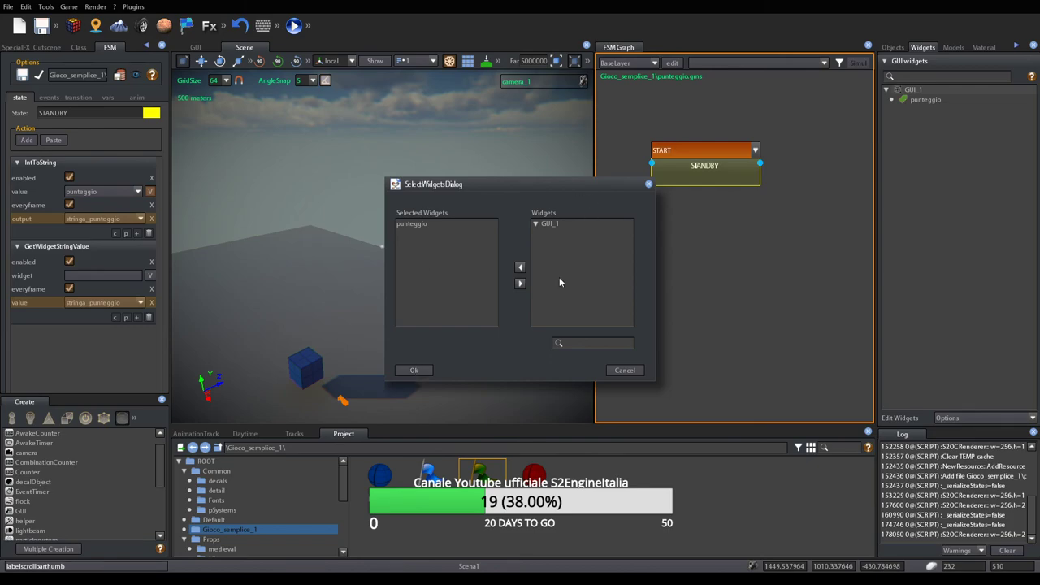
click(402, 371)
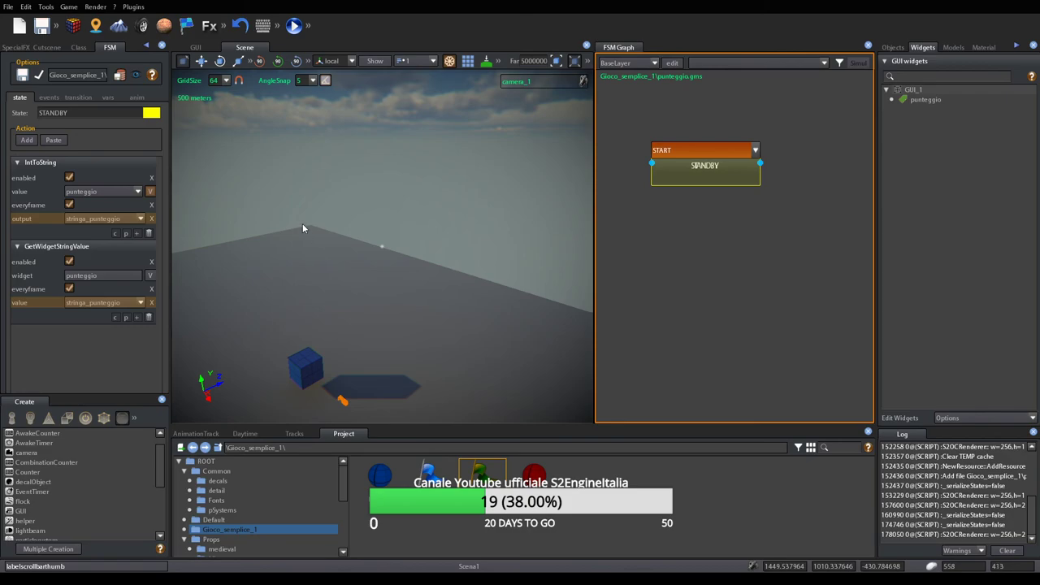
click(195, 47)
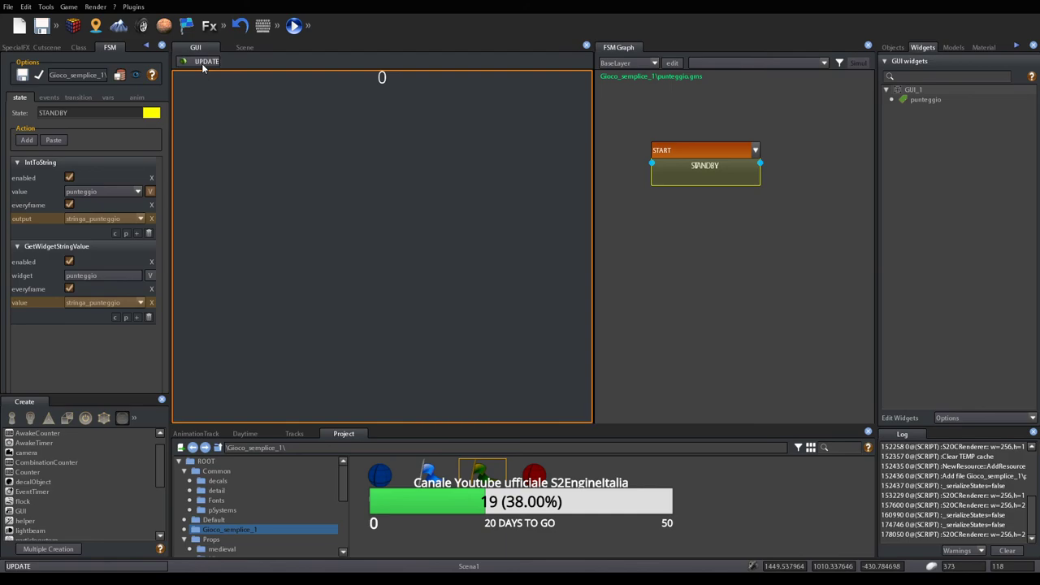
click(243, 48)
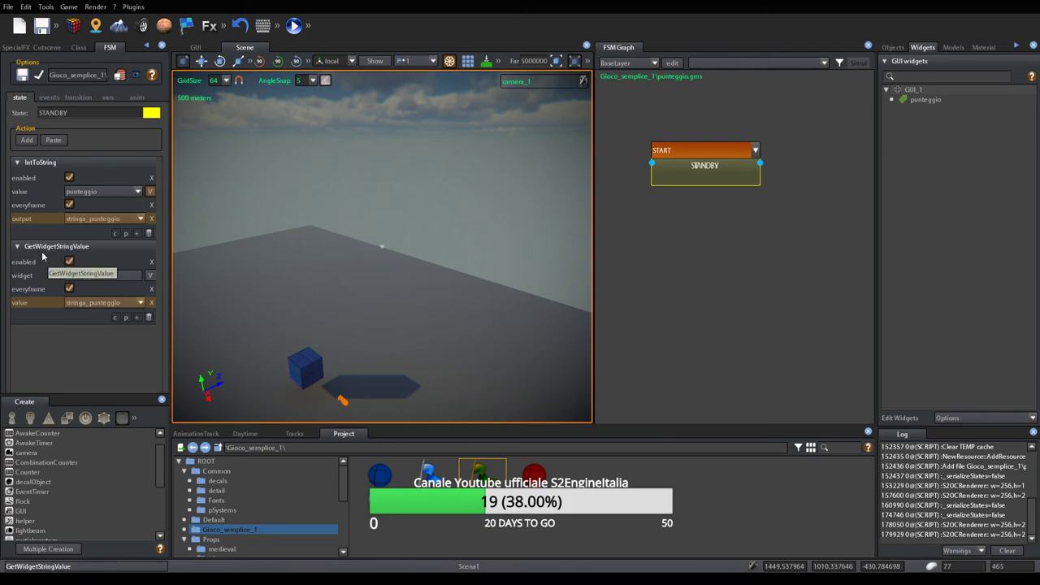
Replace the GetWidgetStringValue action in the STANDBY state with a SetWidgetStringValue action, found by searching for "setwidget"
click(149, 320)
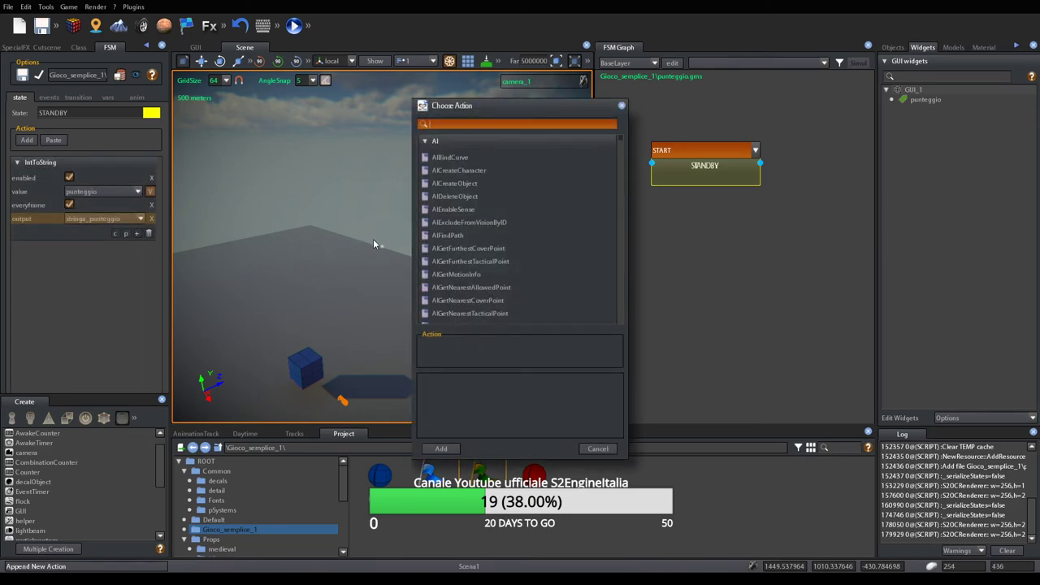
text(setwidget)
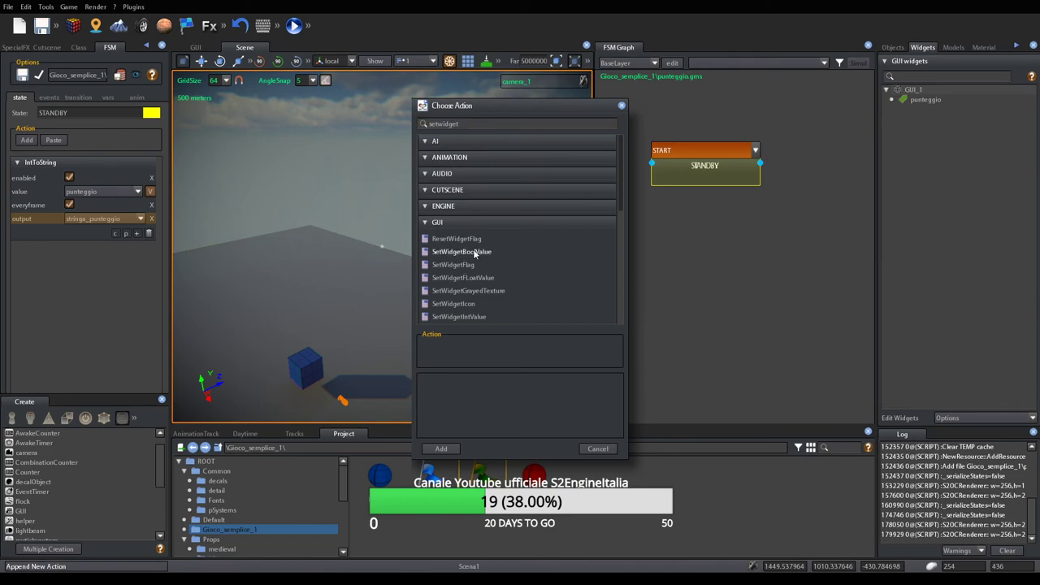
scroll(476, 254, down, 1)
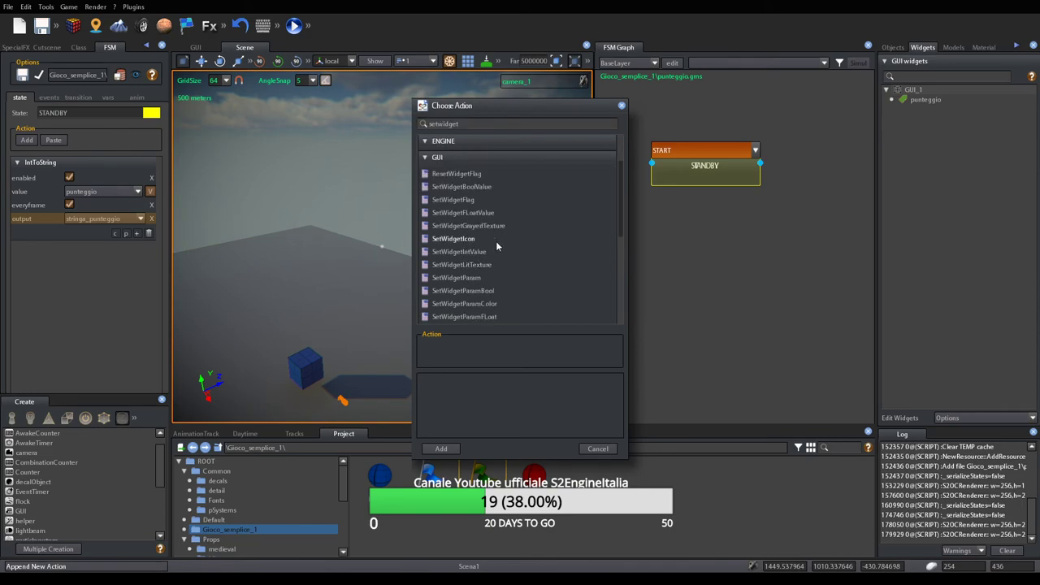
scroll(496, 240, down, 3)
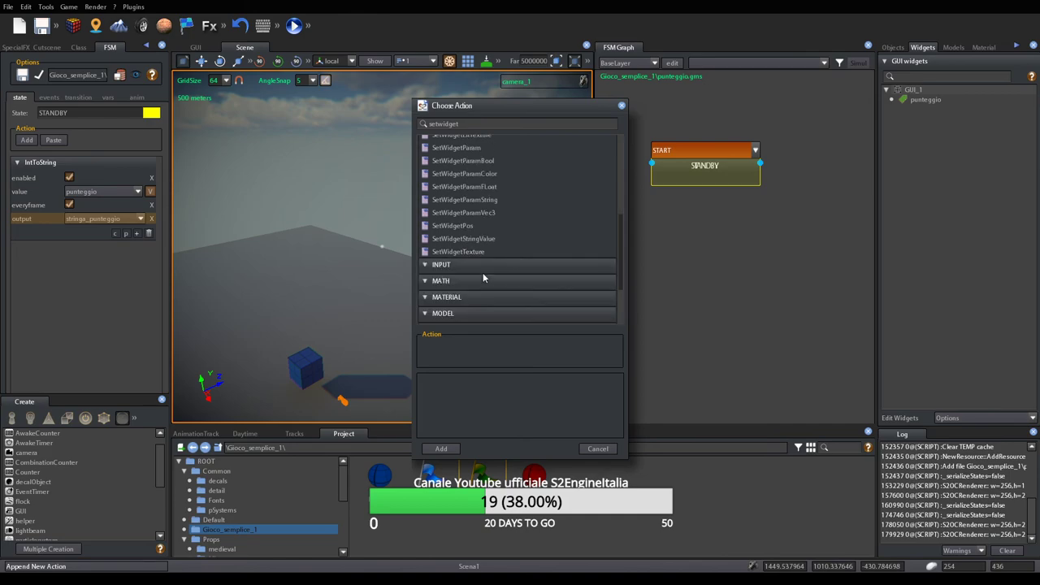
click(464, 238)
click(441, 449)
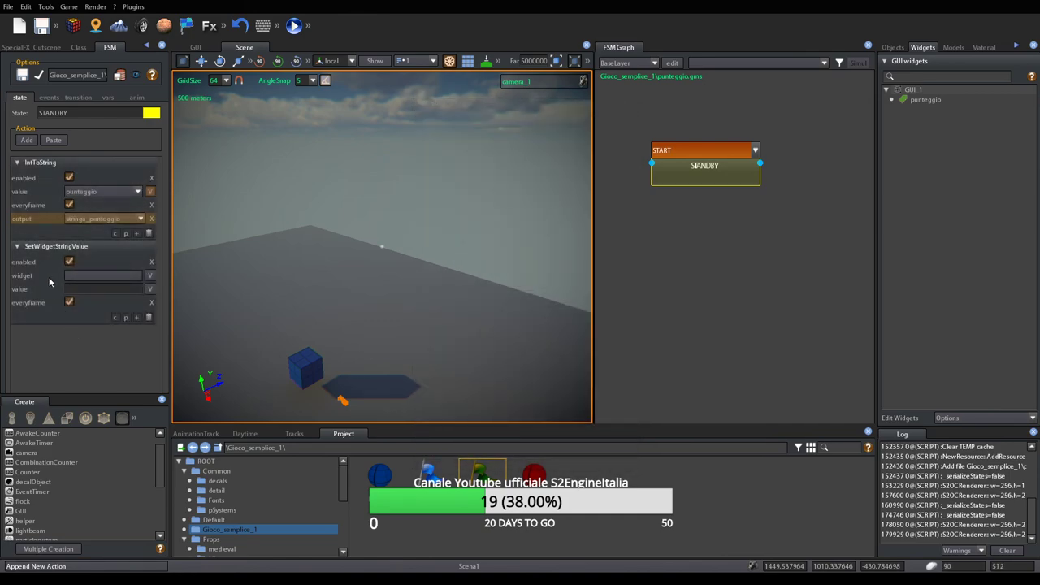
Set the SetWidgetStringValue action's widget to the punteggio label and its value to the variable stringa_punteggio, and save the FSM
click(86, 274)
click(563, 235)
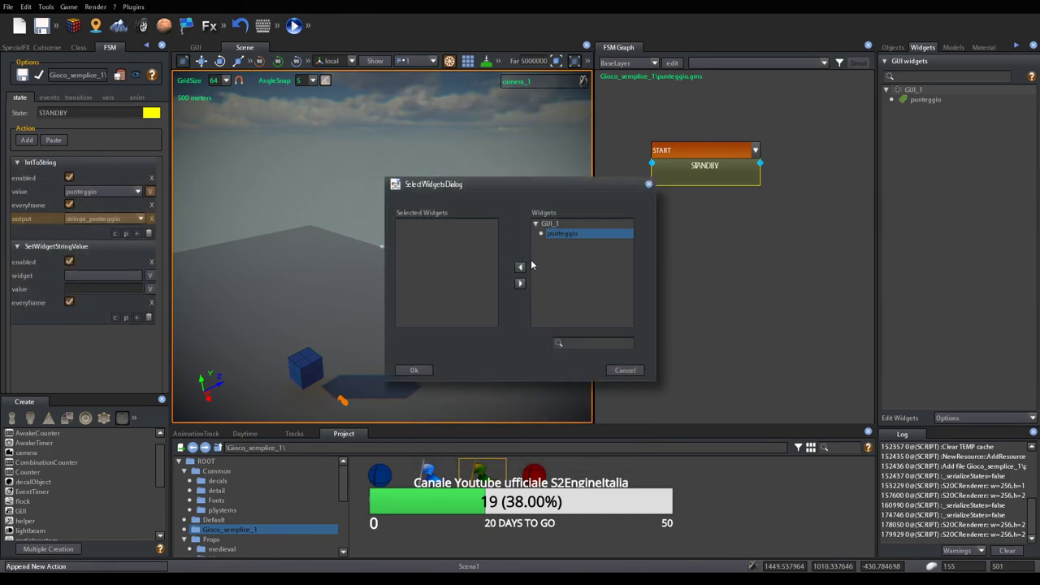
click(520, 266)
click(413, 370)
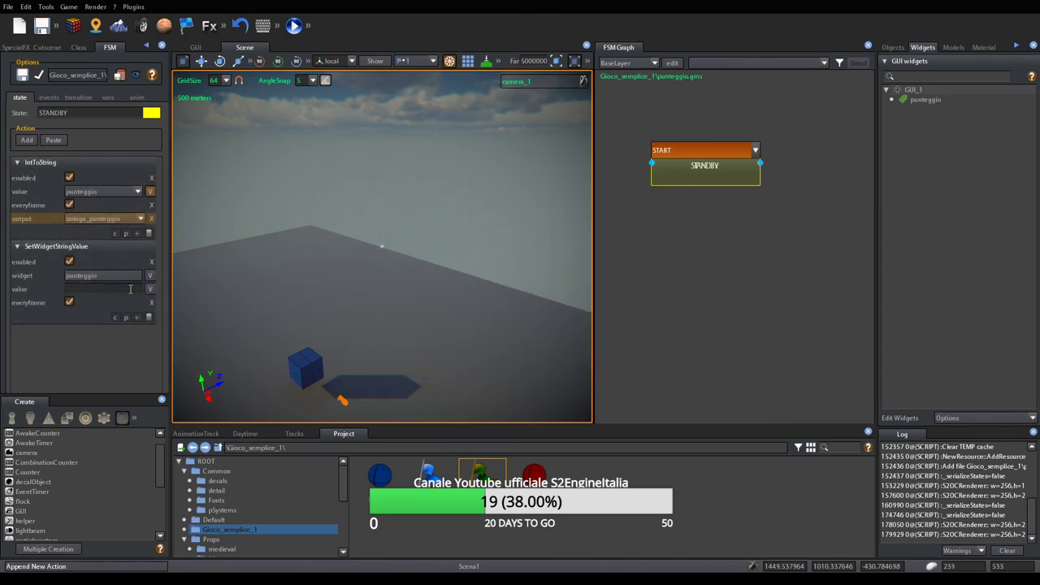
click(138, 290)
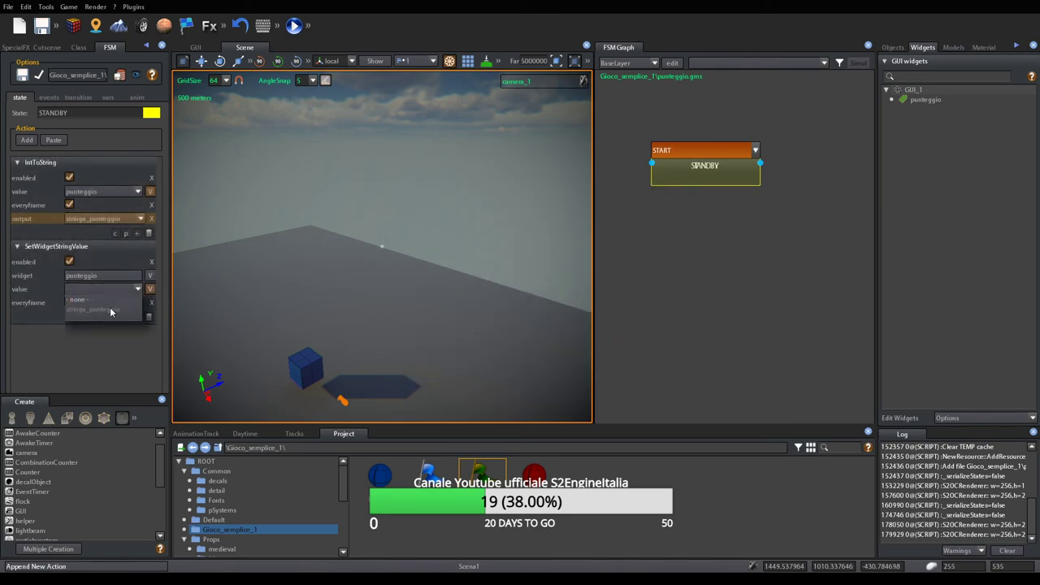
click(110, 309)
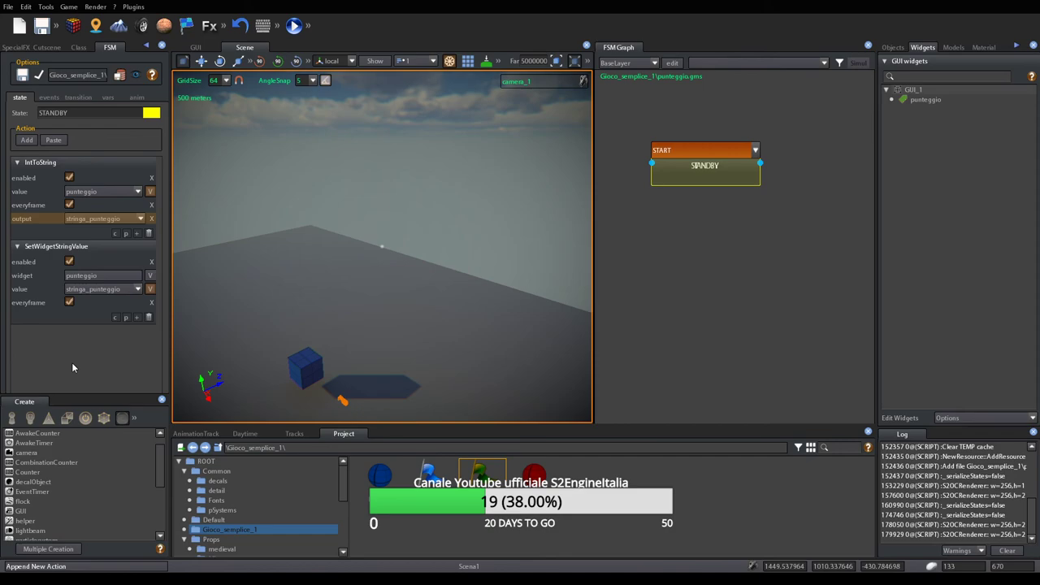
click(23, 75)
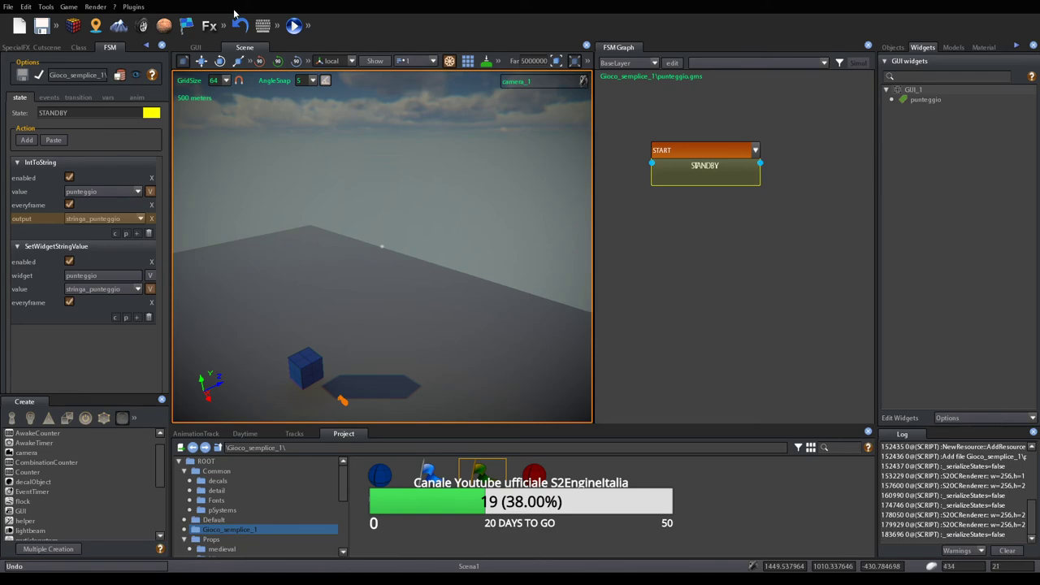
Run the game simulation, trigger azione repeatedly on the cube to test the on-screen score, and stop the simulation
click(294, 25)
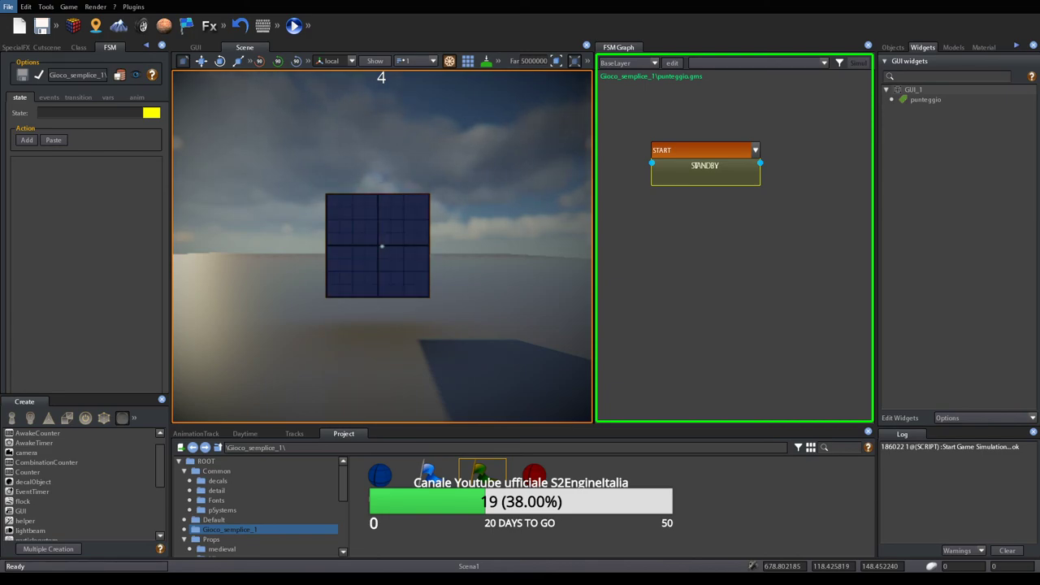
click(381, 246)
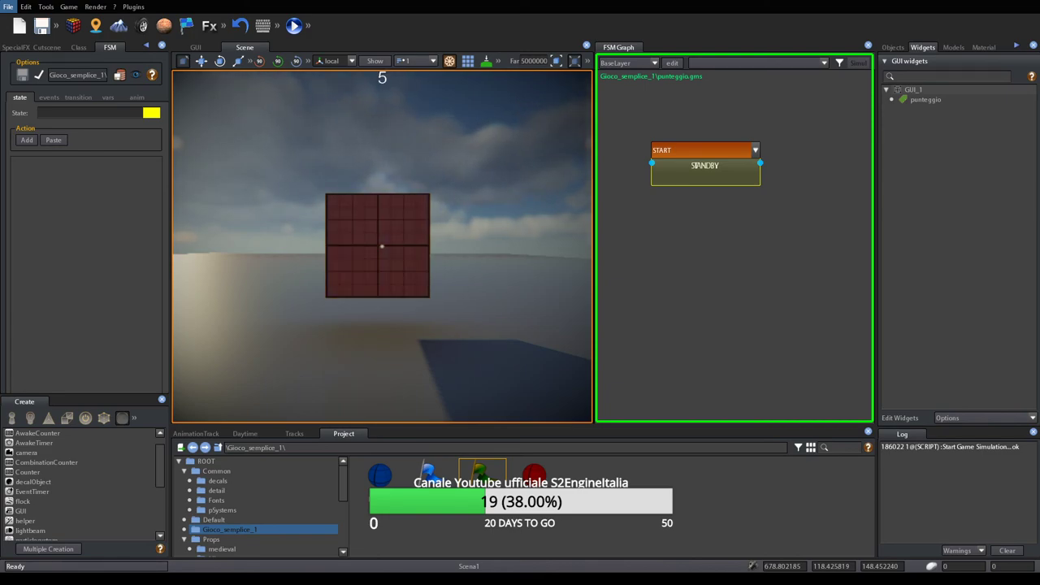
click(381, 246)
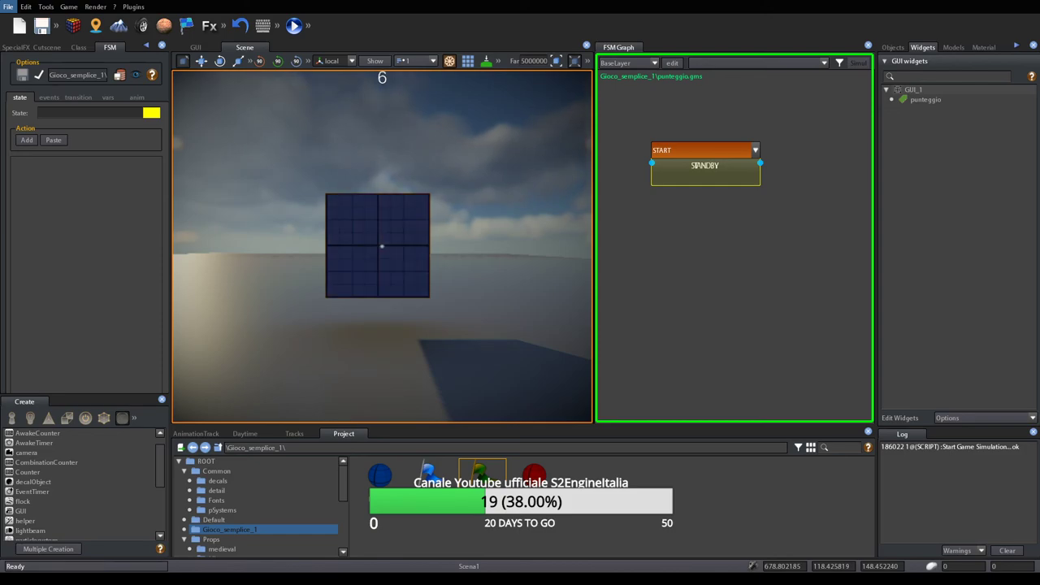
click(381, 246)
click(382, 246)
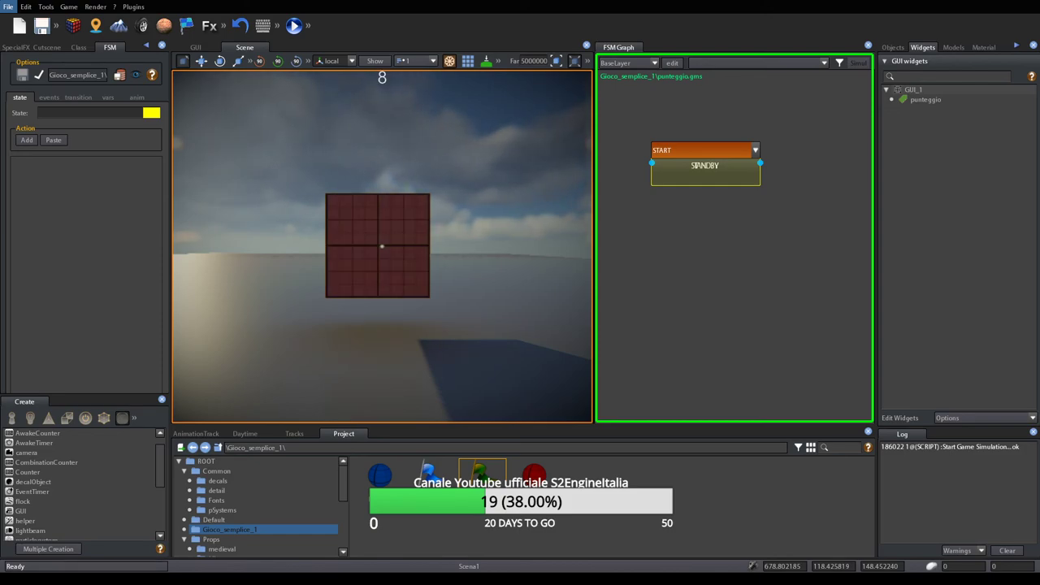
click(381, 246)
click(381, 246)
click(381, 246)
click(381, 247)
click(381, 246)
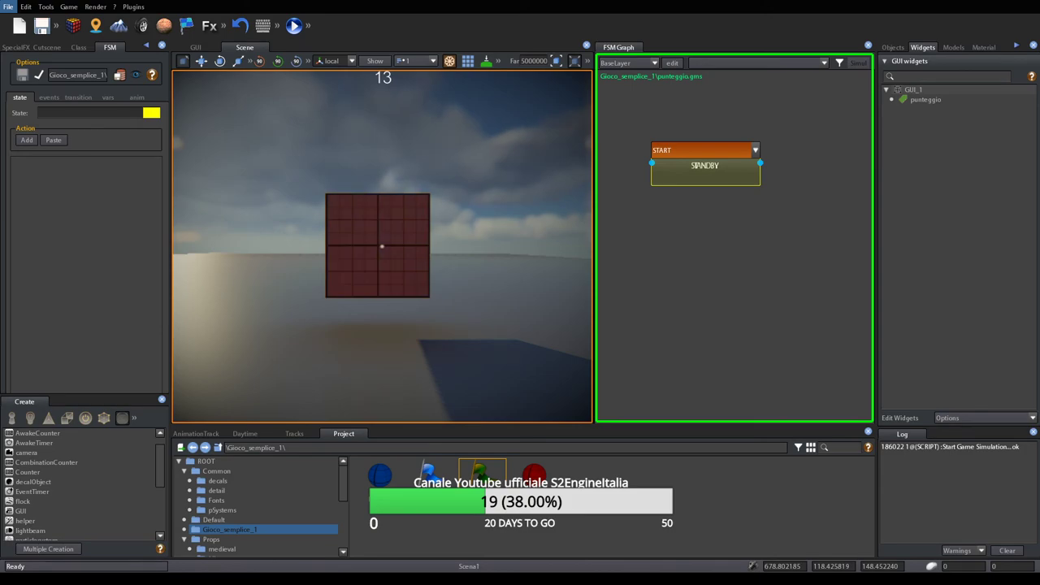
click(381, 247)
click(381, 246)
click(381, 246)
click(381, 246)
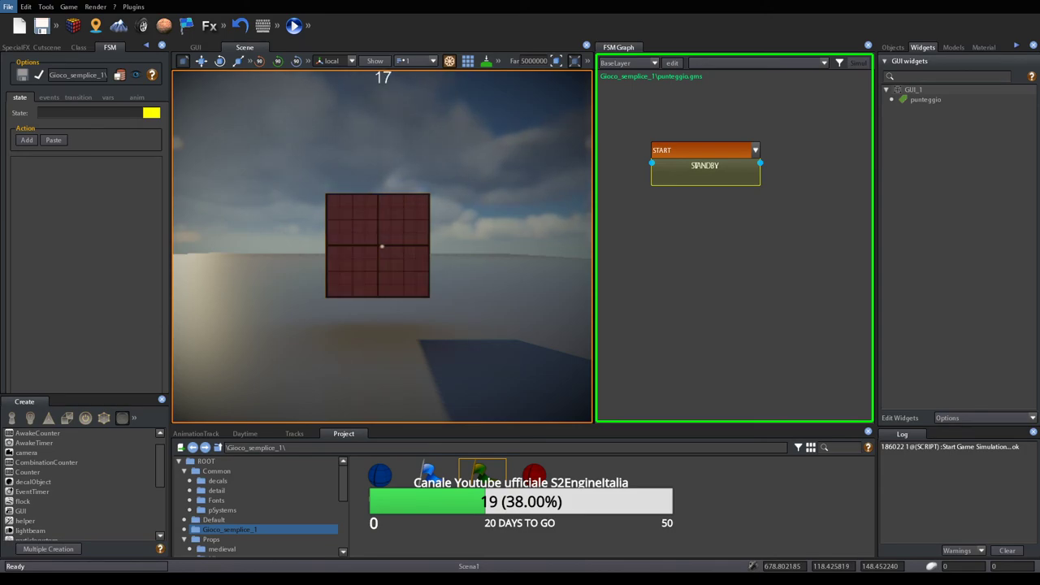
key(Escape)
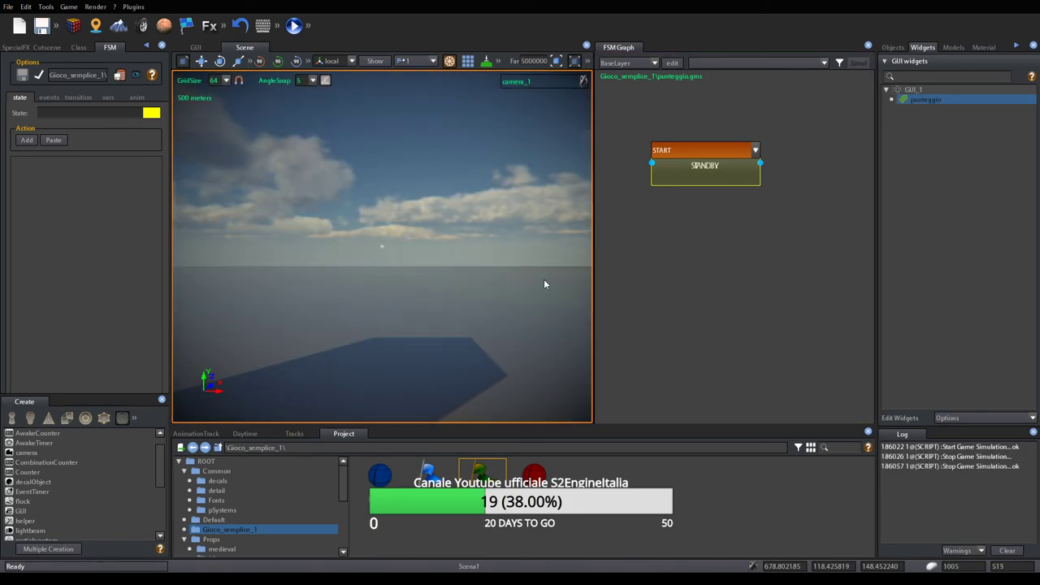
Select the cube customentity_1 to load its gestore_colori FSM, enlarge the graph area and open the PUNTEGGIO state
click(660, 238)
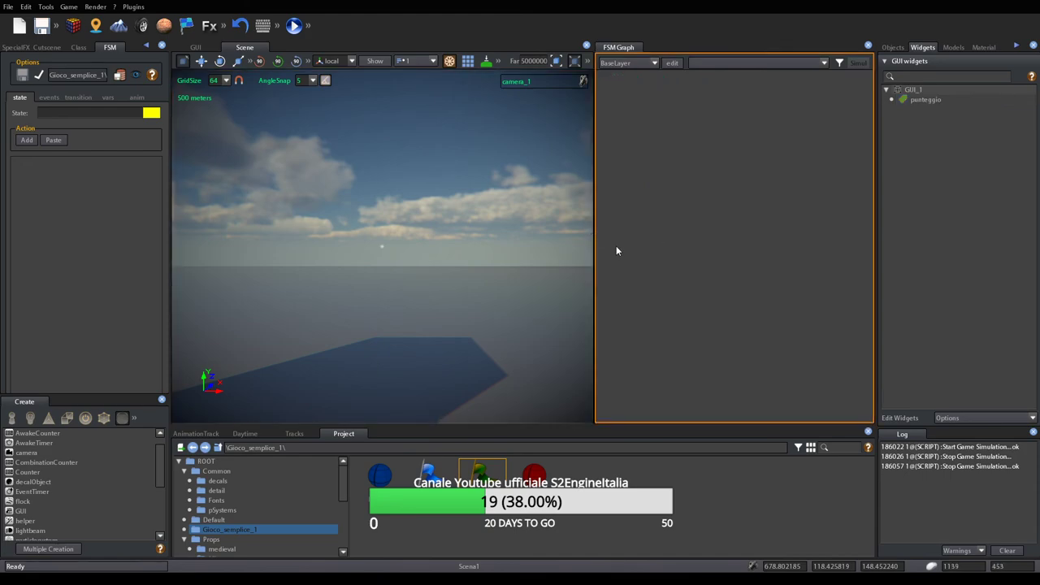
drag(597, 252, 713, 244)
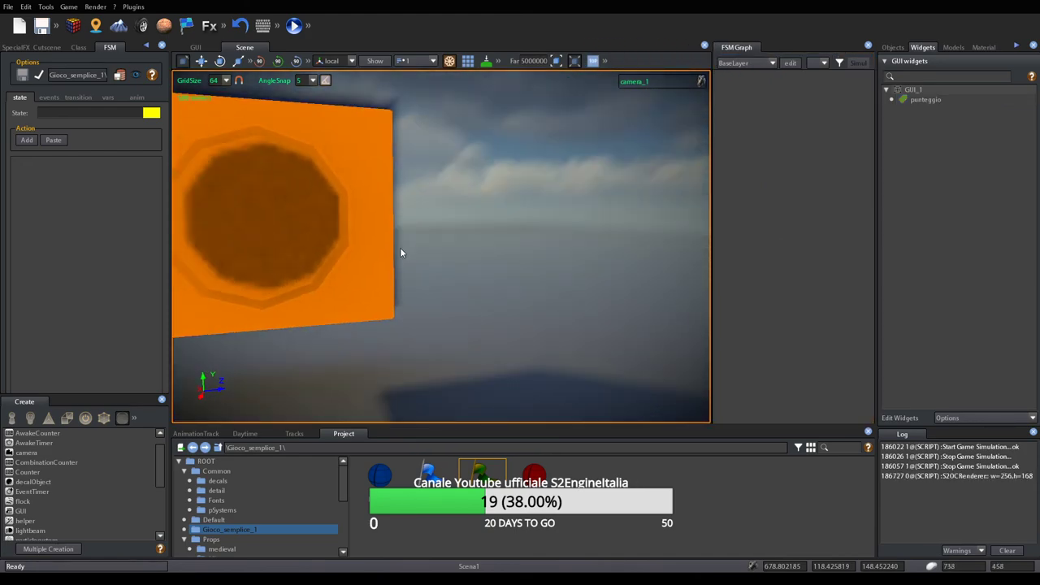
click(473, 253)
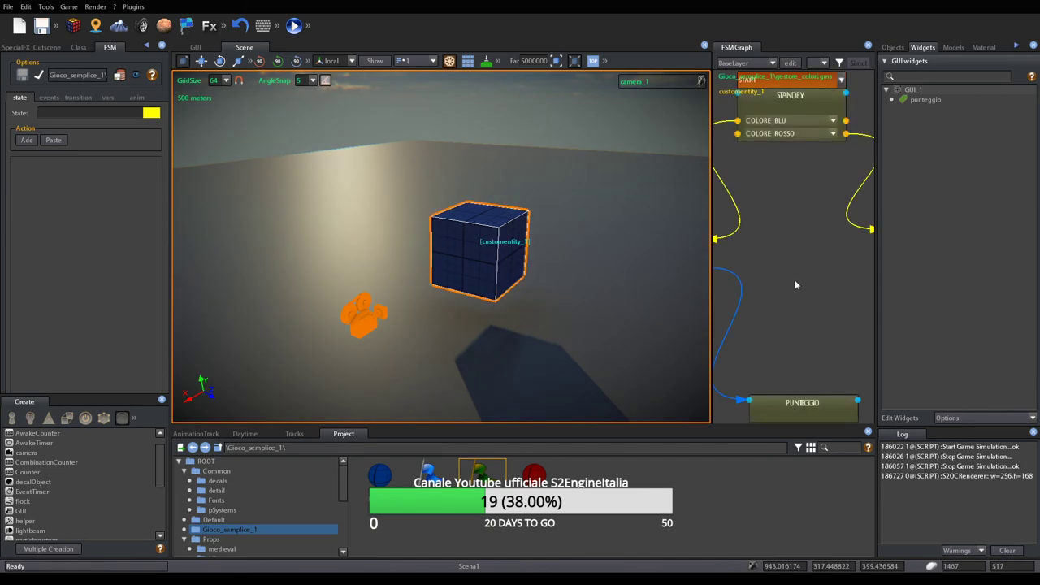
scroll(744, 287, down, 3)
drag(712, 292, 639, 292)
click(717, 322)
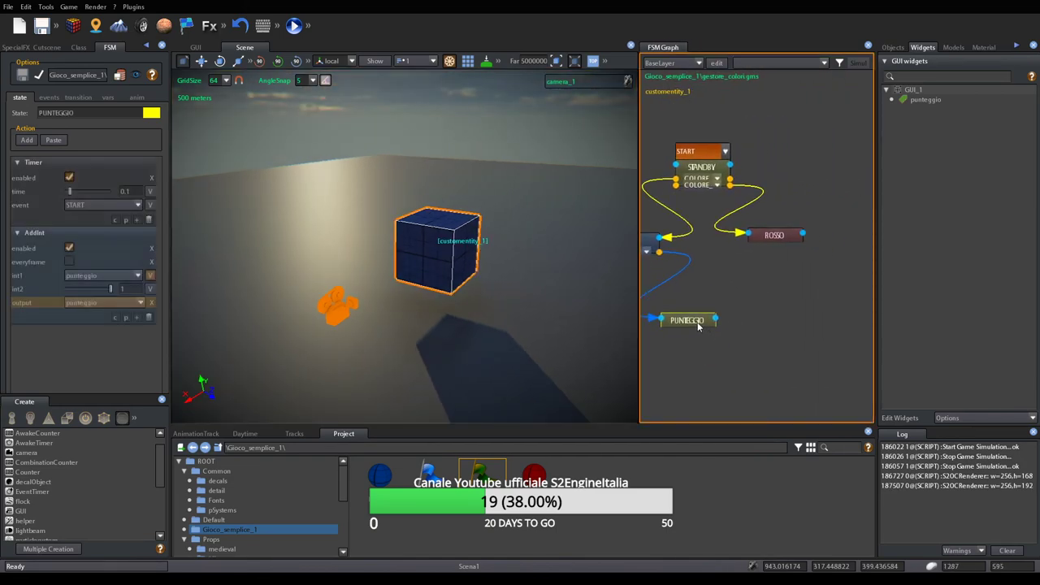
drag(727, 325, 691, 323)
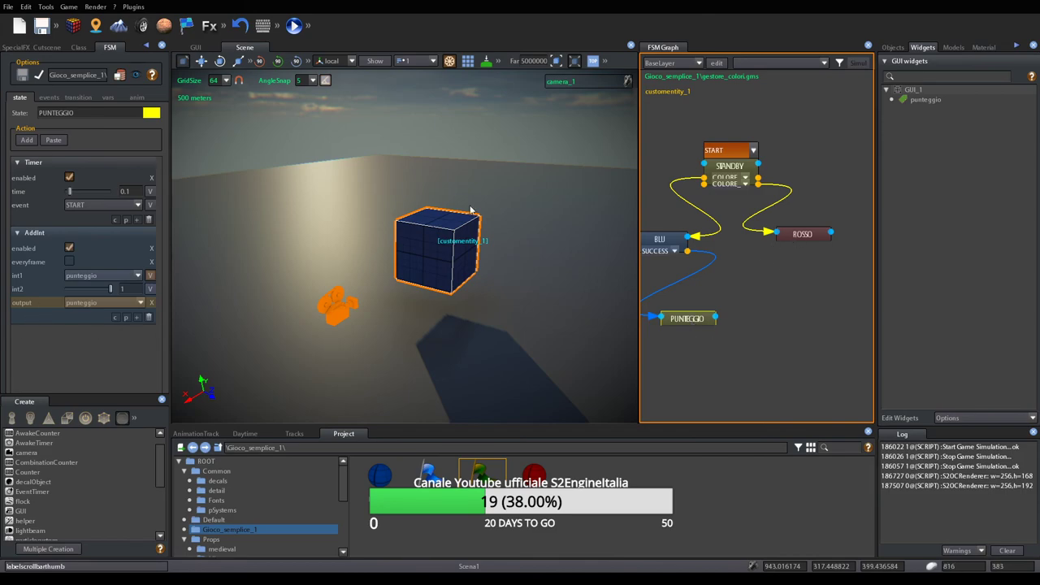
Copy the GetInputAction action from the BLU state and paste it after the first action of the ROSSO state
click(662, 241)
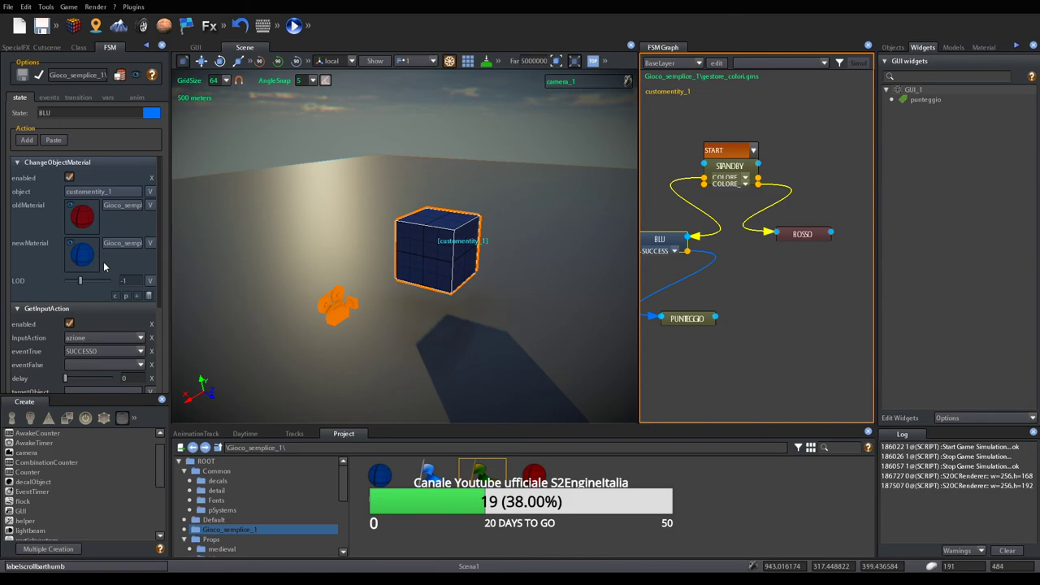
scroll(103, 262, down, 3)
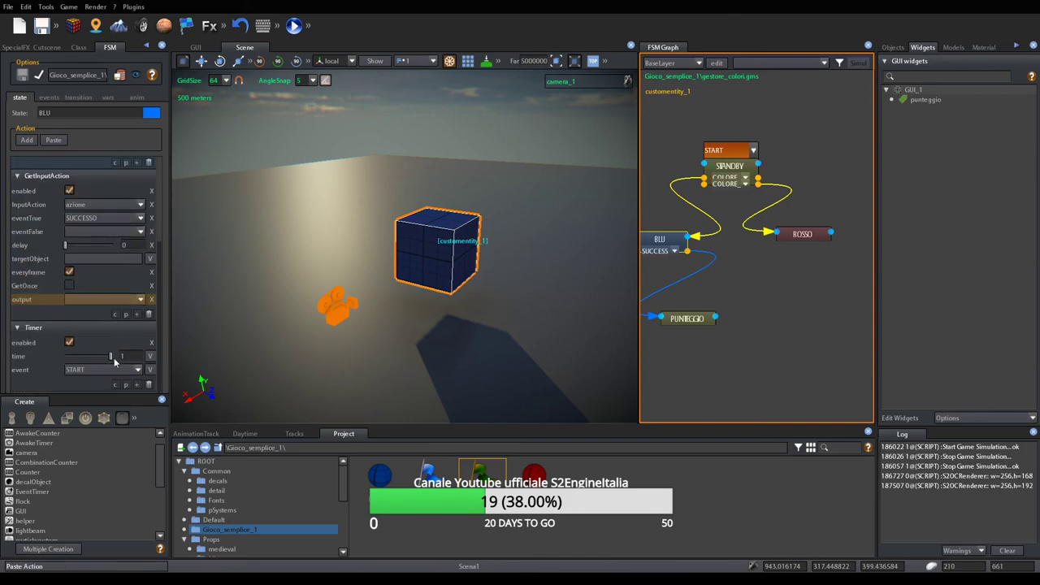
click(800, 234)
click(126, 294)
scroll(114, 281, down, 2)
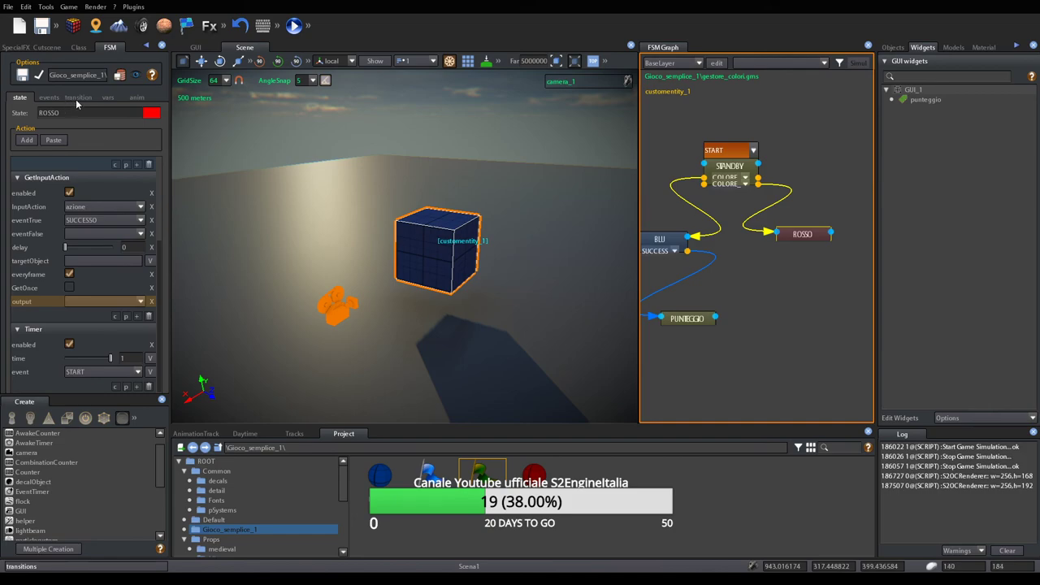
Add a custom event named FALLING to the gestore_colori FSM's event list
click(50, 99)
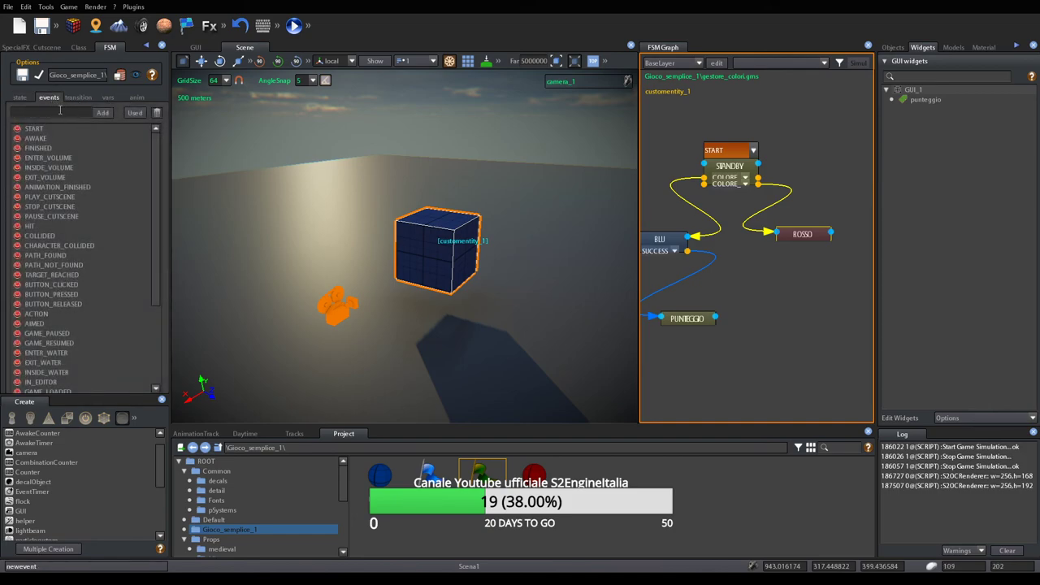
click(59, 111)
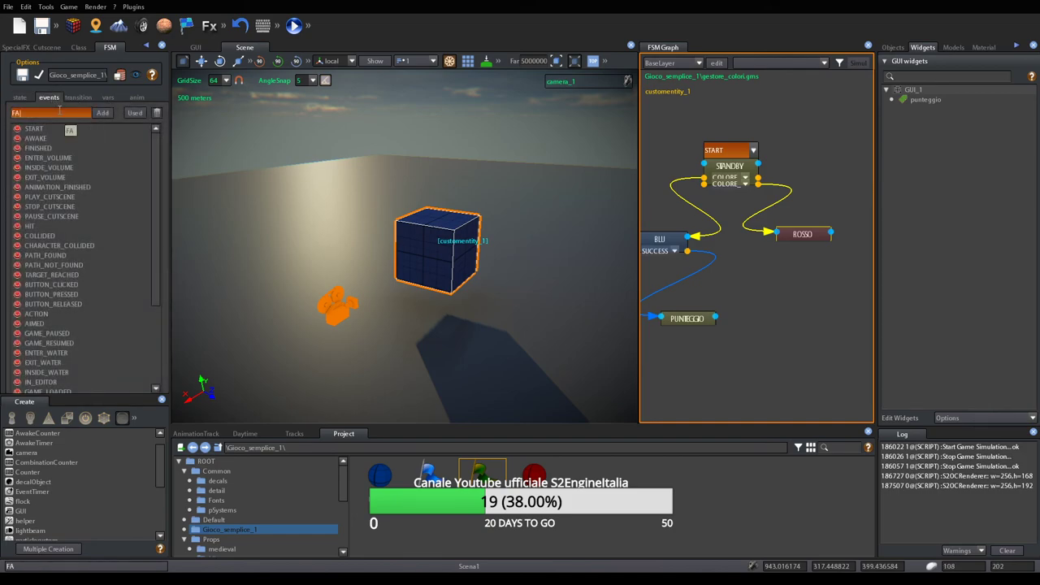
text(FALL)
key(BackSpace)
key(BackSpace)
key(BackSpace)
key(BackSpace)
text(GA)
key(BackSpace)
key(BackSpace)
text(FALLING)
key(Return)
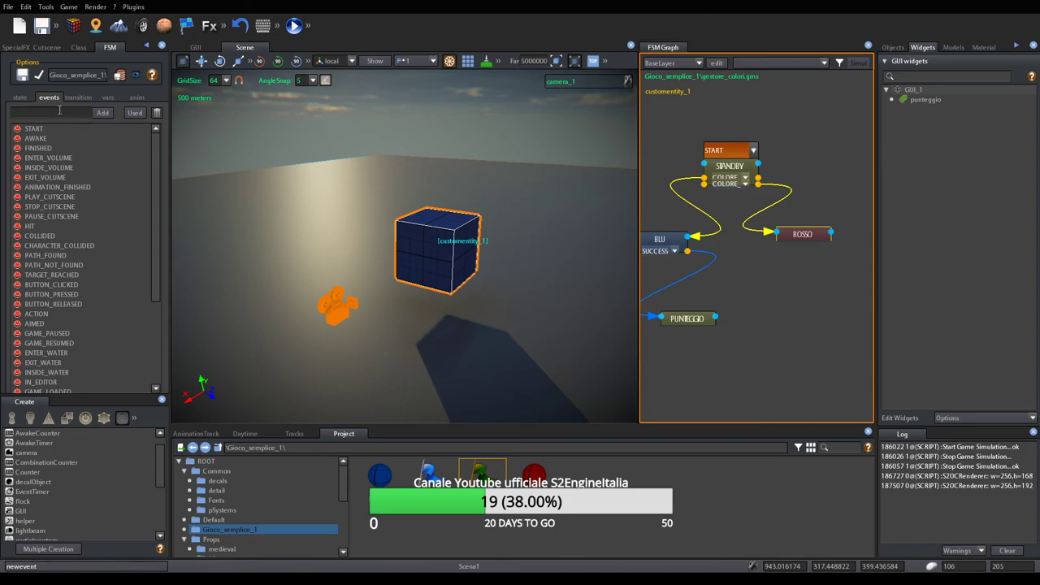
Set the eventTrue of the ROSSO state's GetInputAction to FALLIMENTO
click(20, 97)
scroll(109, 274, down, 3)
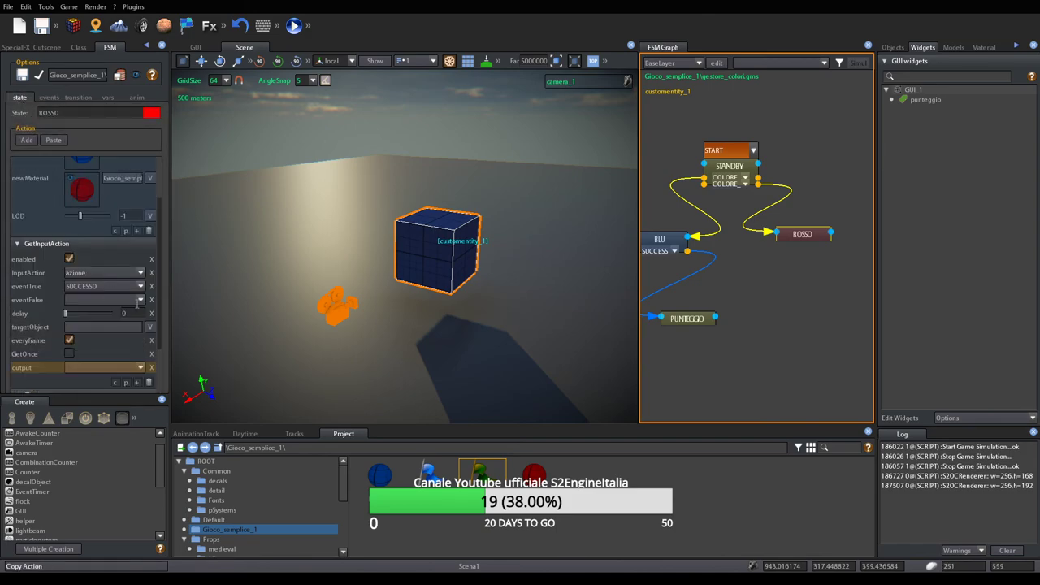
click(141, 299)
drag(143, 306, 136, 350)
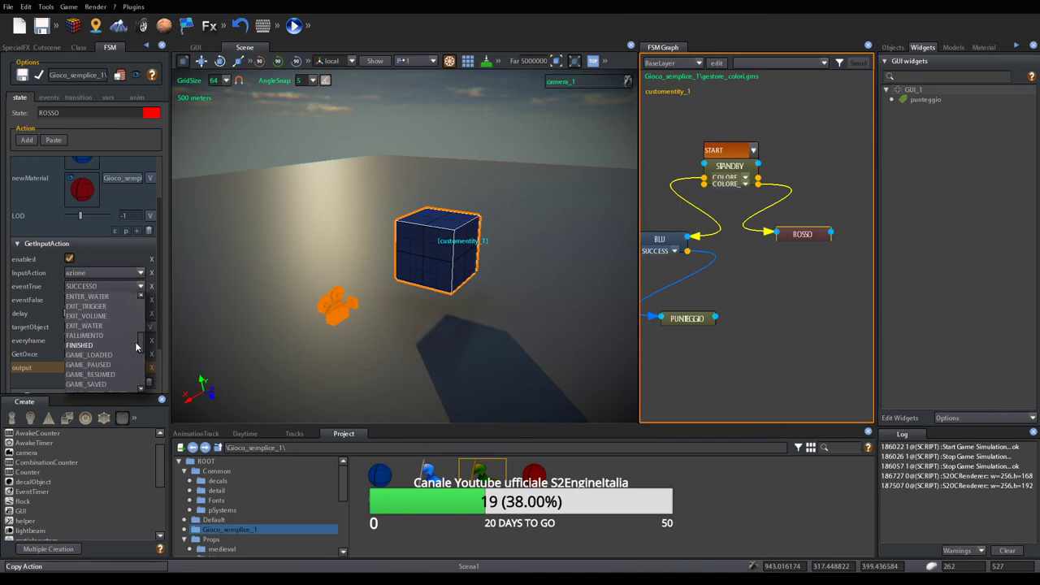
click(85, 332)
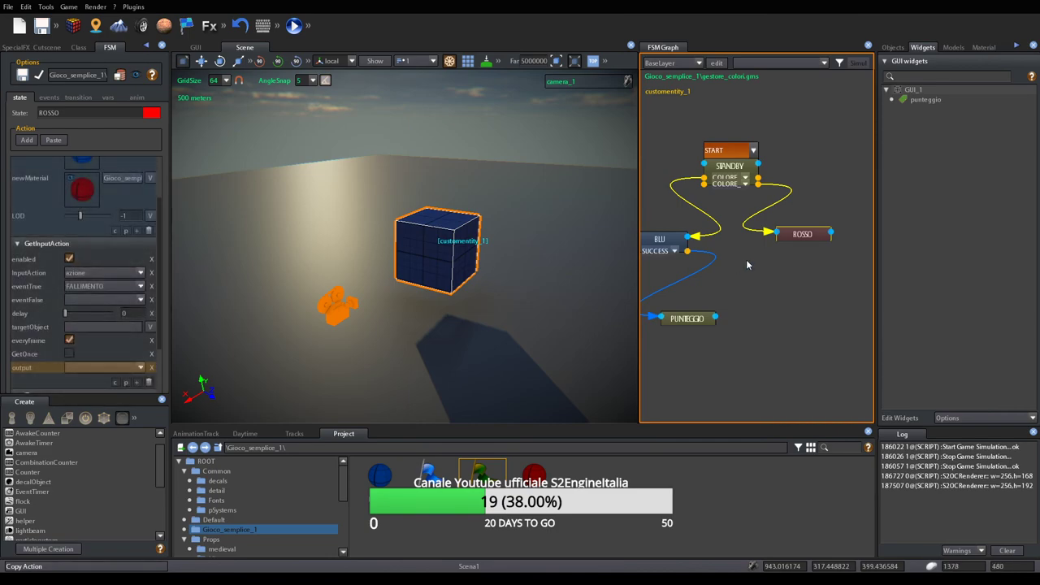
Add a new state to the FSM graph below the ROSSO state and name it GAME_OVER
drag(696, 322, 682, 300)
right_click(719, 335)
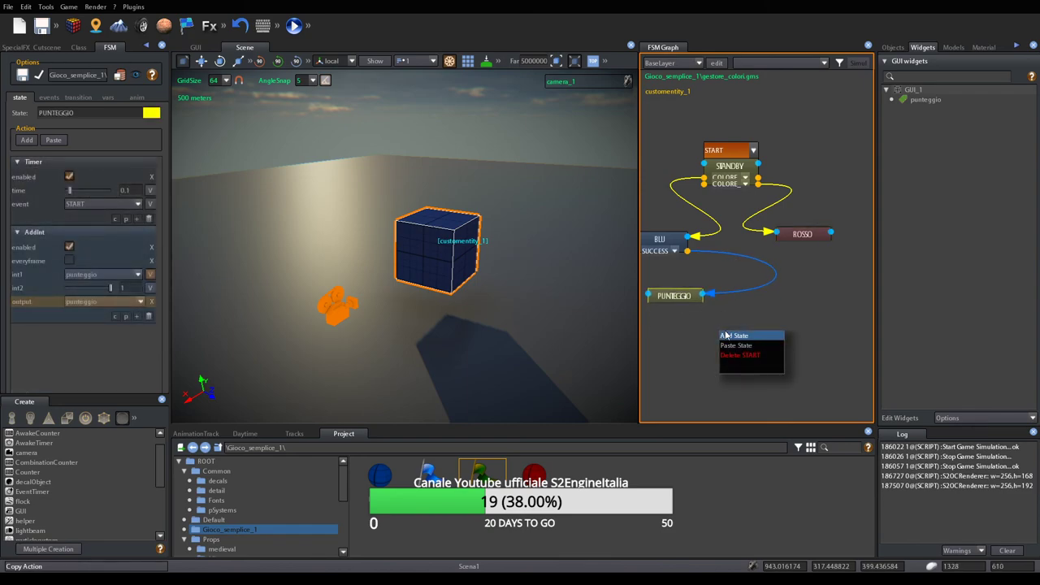
click(736, 337)
drag(745, 338, 781, 326)
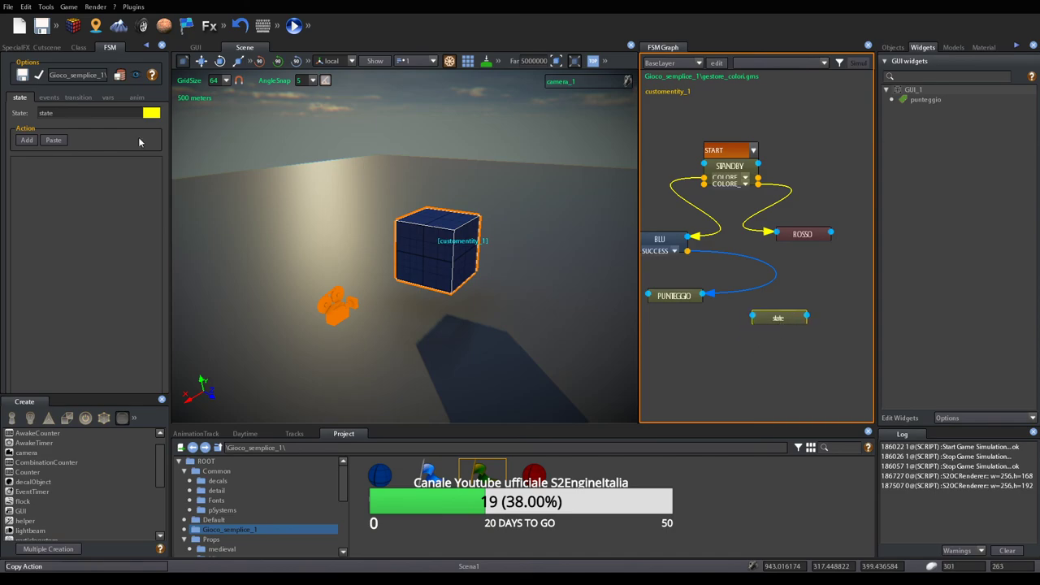
double_click(70, 113)
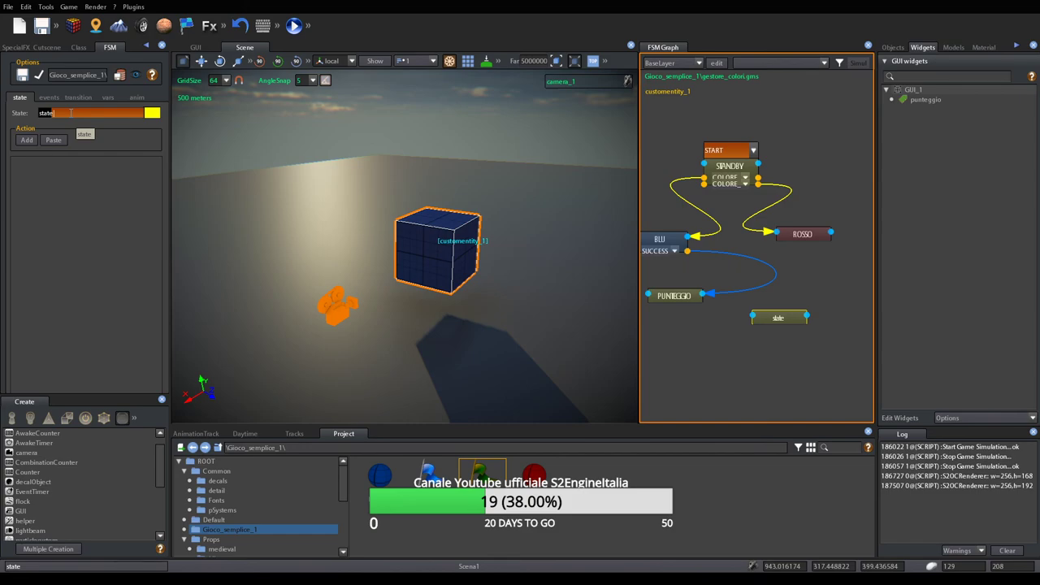
text(GAME_OVER)
key(Return)
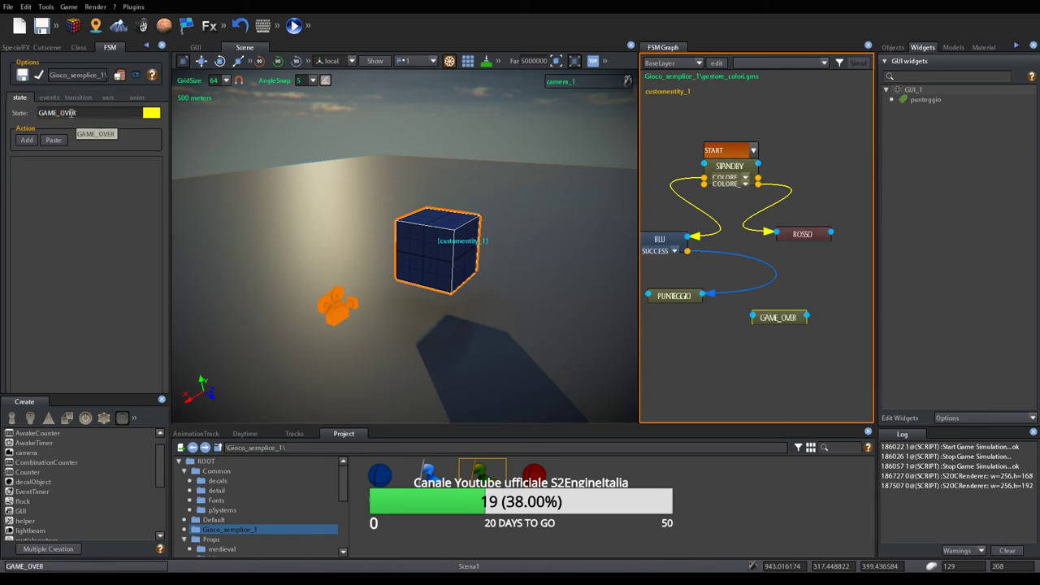
Set the GAME_OVER state's color to black and space the PUNTEGGIO and GAME_OVER nodes apart
click(151, 113)
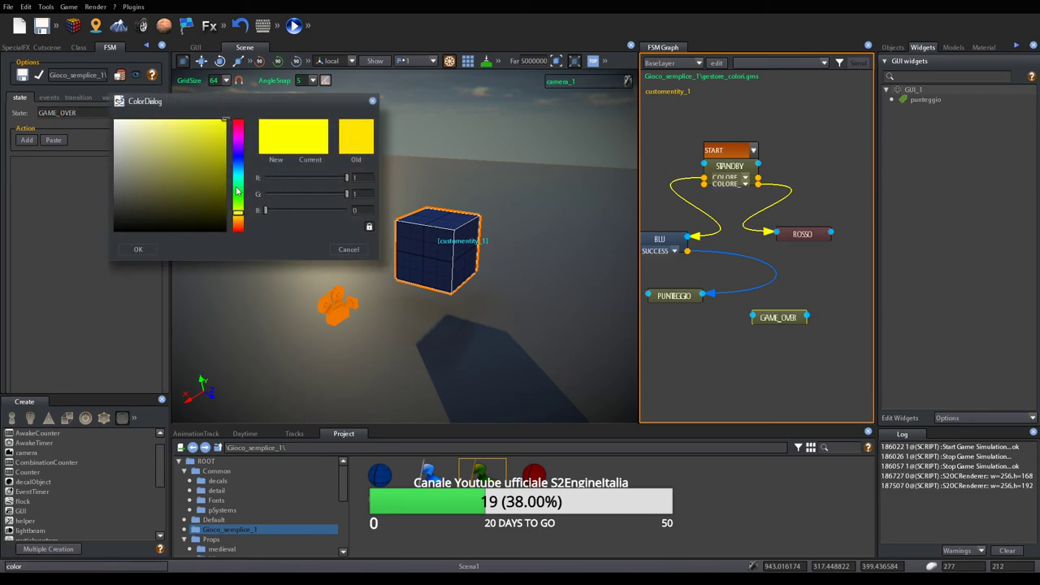
drag(123, 215, 121, 231)
click(138, 249)
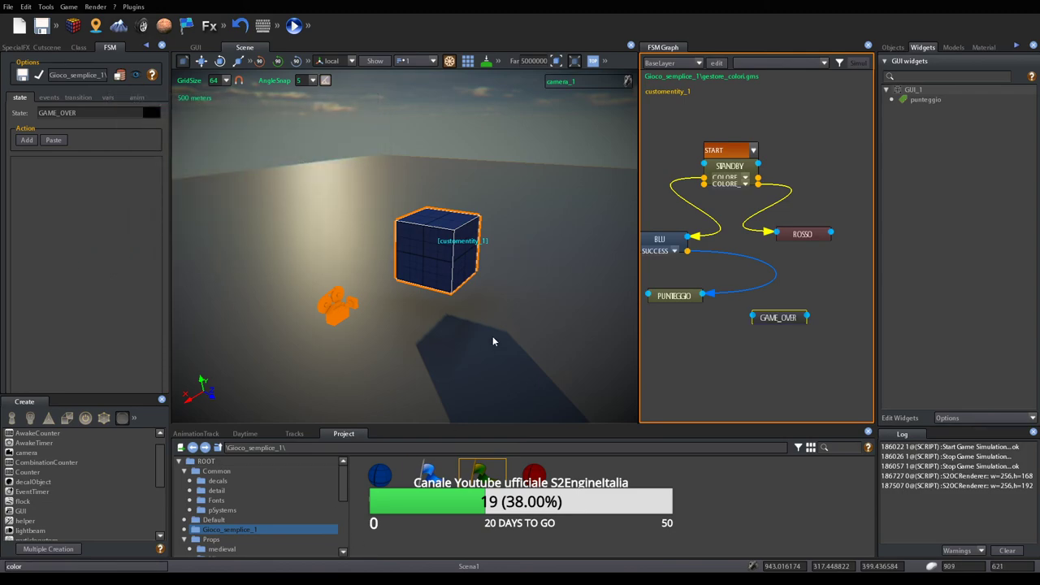
drag(681, 298, 664, 324)
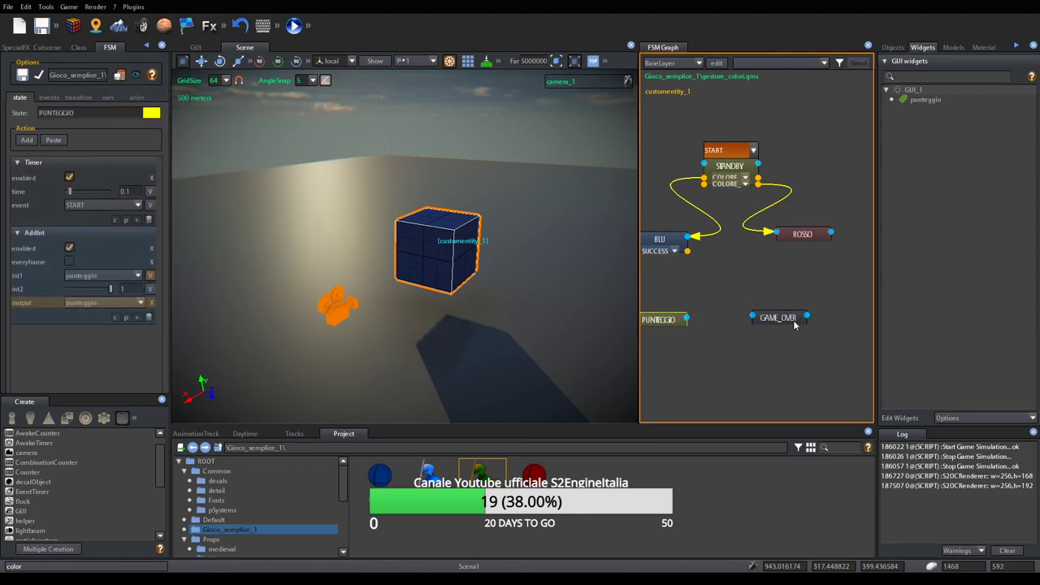
drag(795, 319, 805, 310)
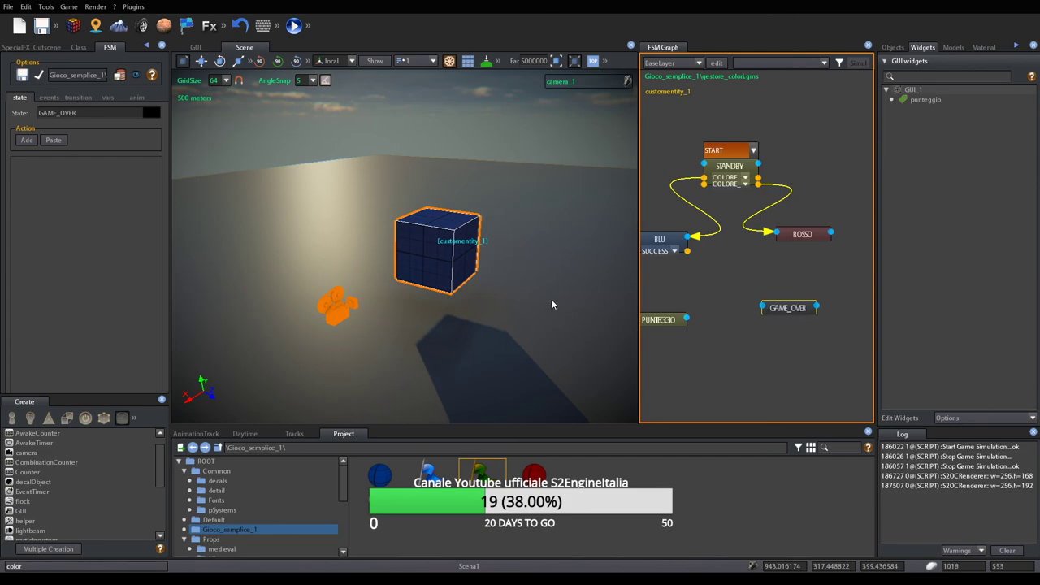
Add a transition to the ROSSO state and assign it the FALLIMENTO event
click(807, 236)
right_click(806, 236)
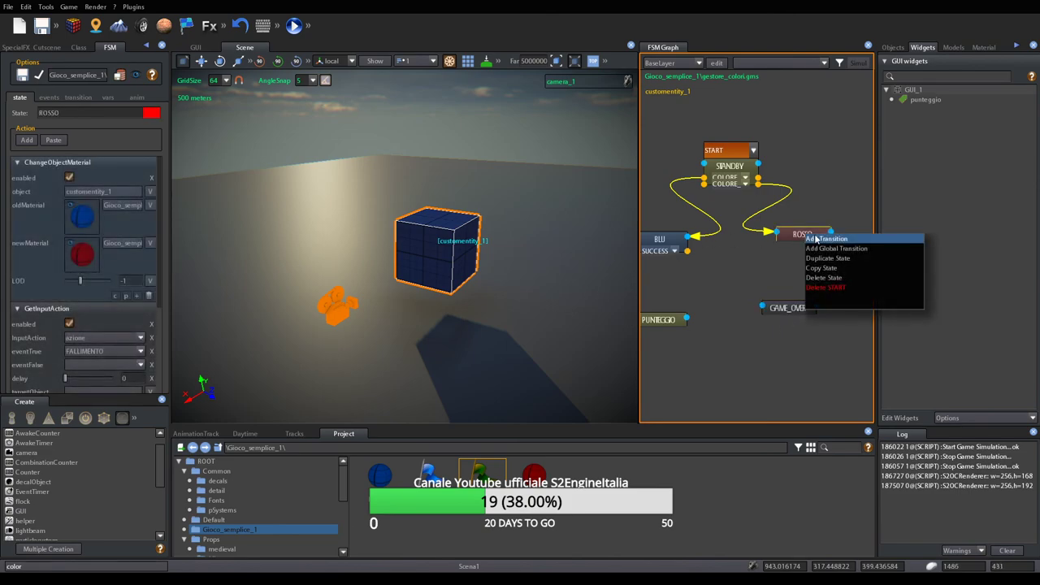
click(816, 239)
scroll(823, 257, up, 1)
scroll(829, 260, up, 1)
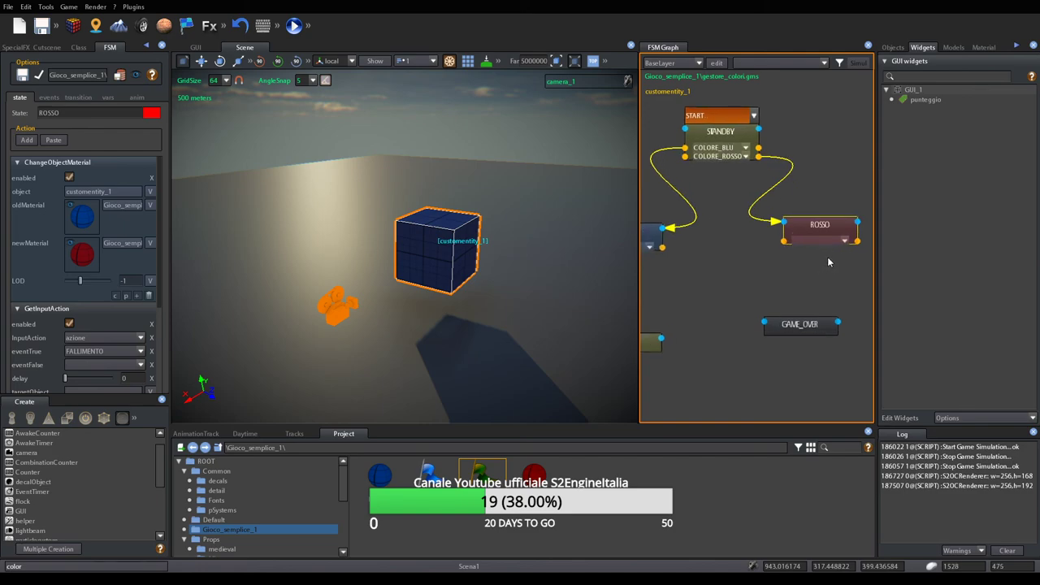
scroll(829, 261, up, 3)
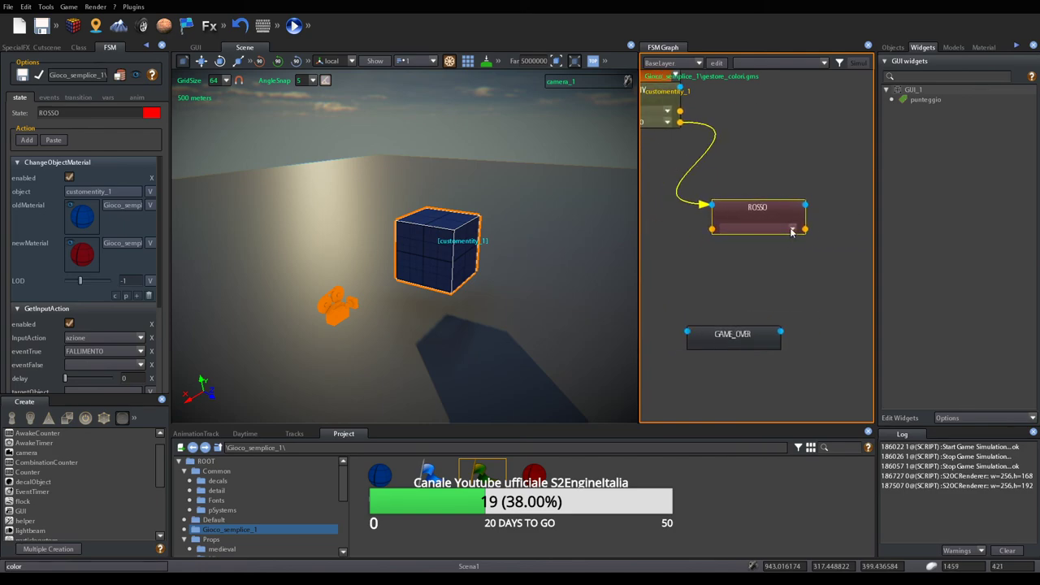
click(792, 232)
drag(795, 254, 796, 281)
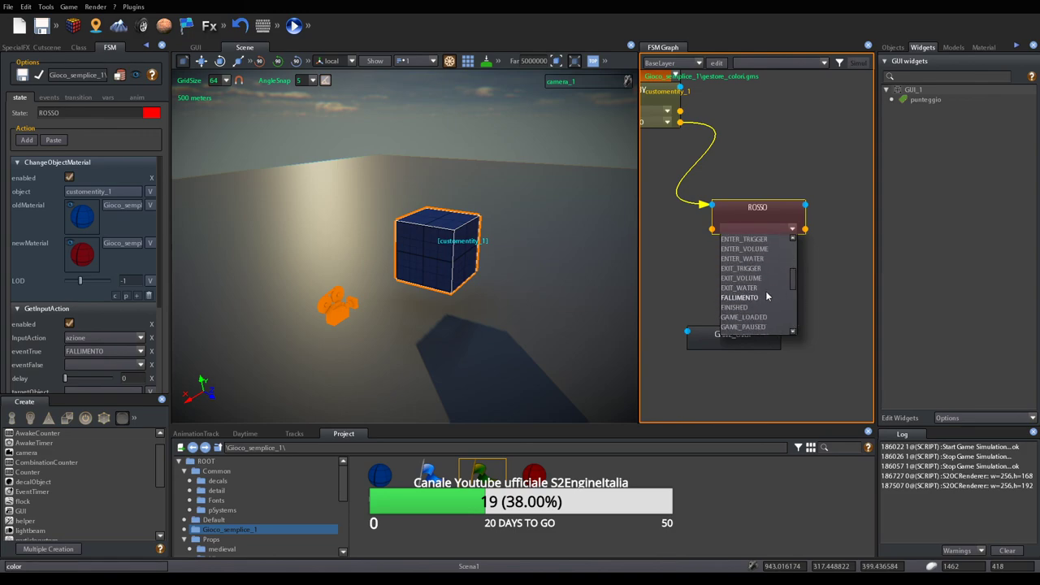
click(766, 297)
Connect ROSSO's FALLIMENTO transition to the GAME_OVER state and rearrange the PUNTEGGIO and GAME_OVER nodes in the graph
drag(804, 228, 782, 333)
scroll(743, 290, down, 4)
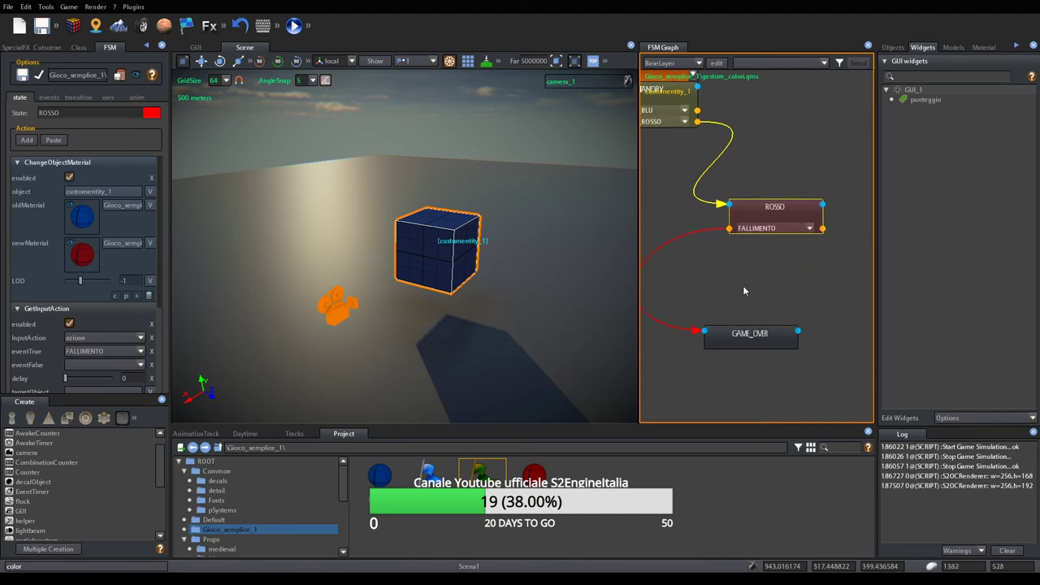
drag(709, 325, 725, 308)
drag(810, 312, 818, 300)
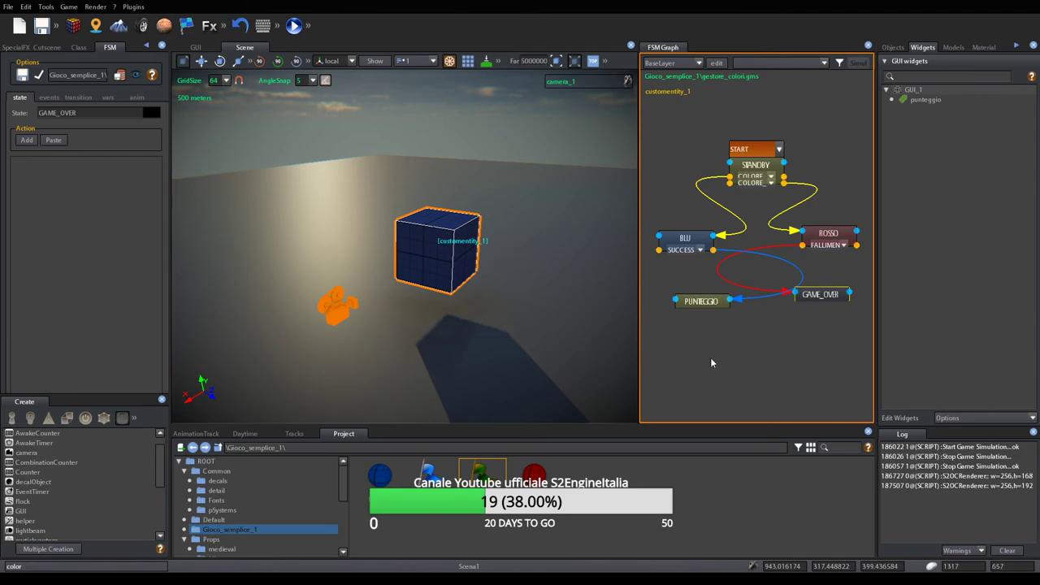
drag(711, 301, 693, 293)
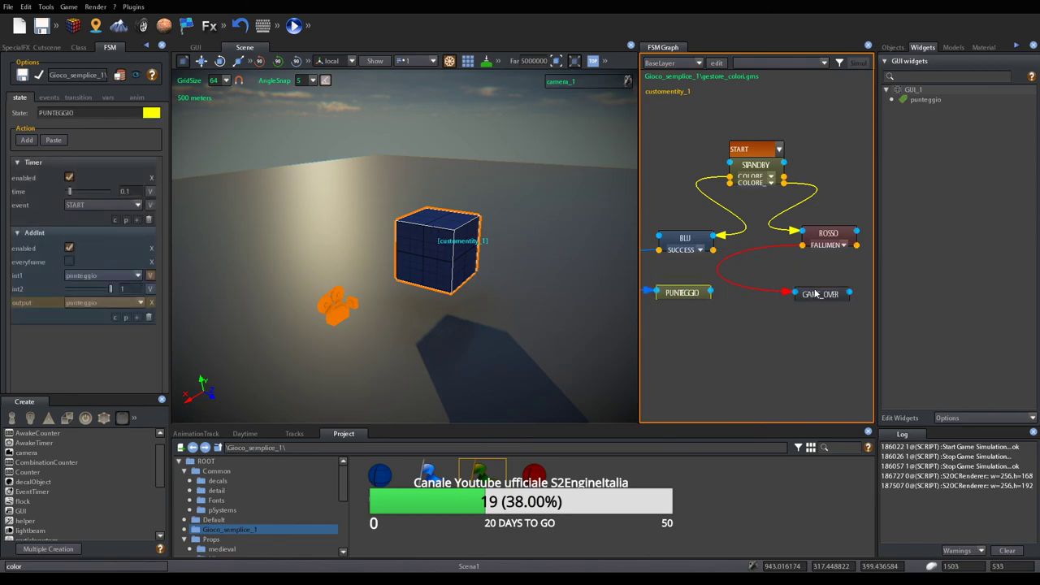
drag(819, 300, 817, 314)
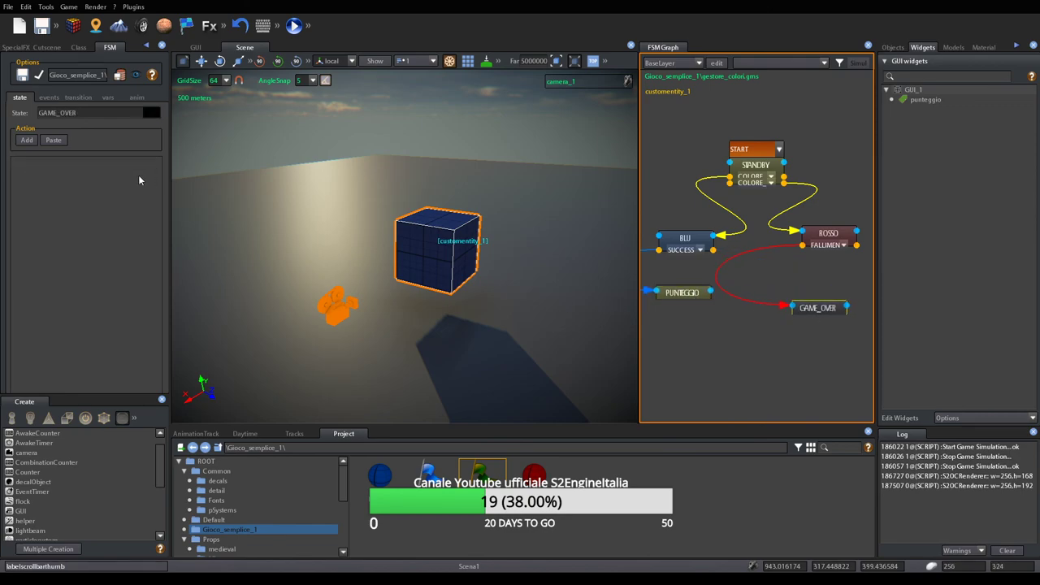
Copy the Timer action from the PUNTEGGIO state and paste it into the GAME_OVER state
click(693, 299)
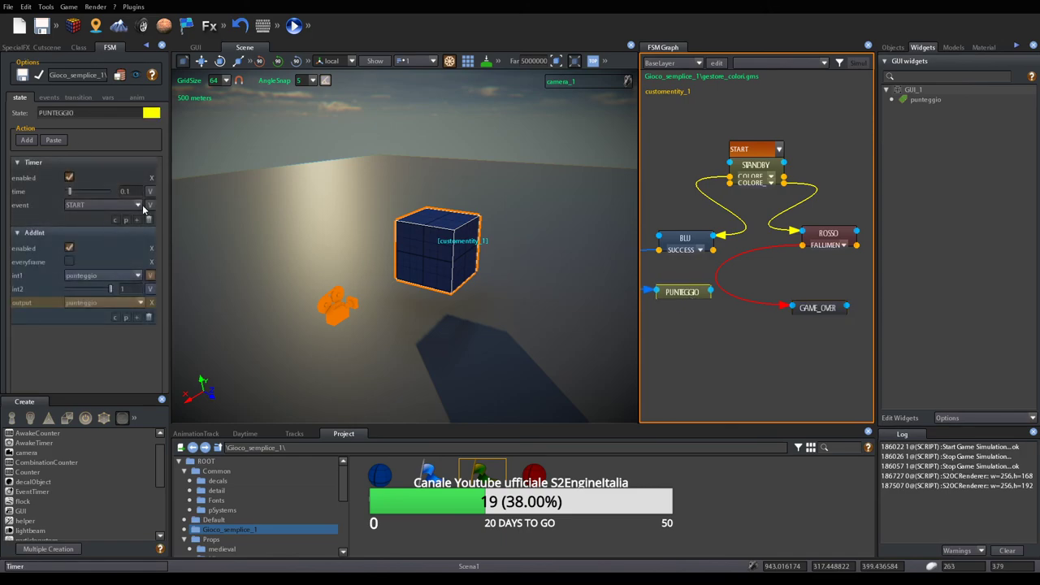
click(831, 317)
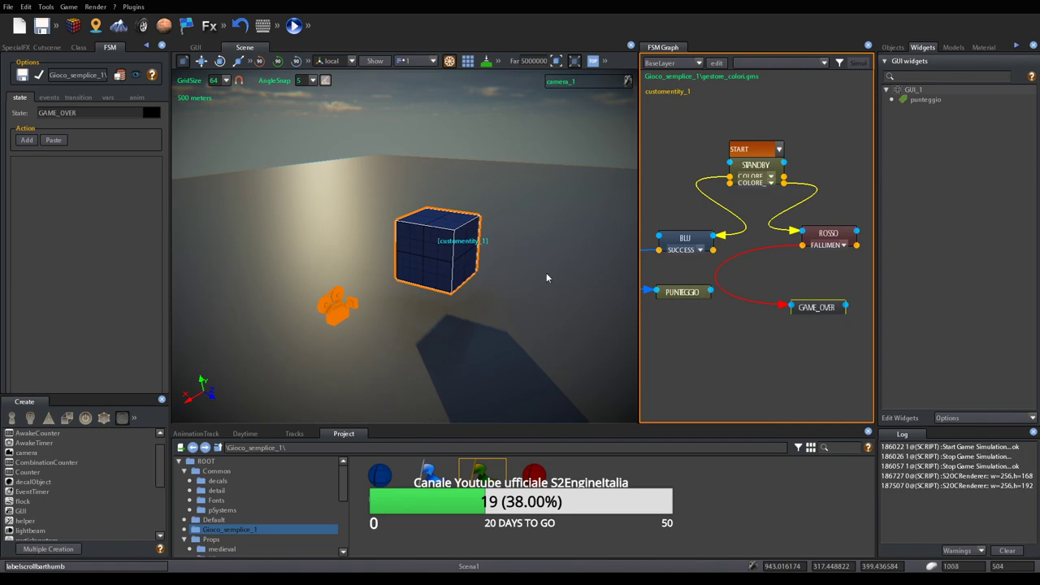
click(53, 140)
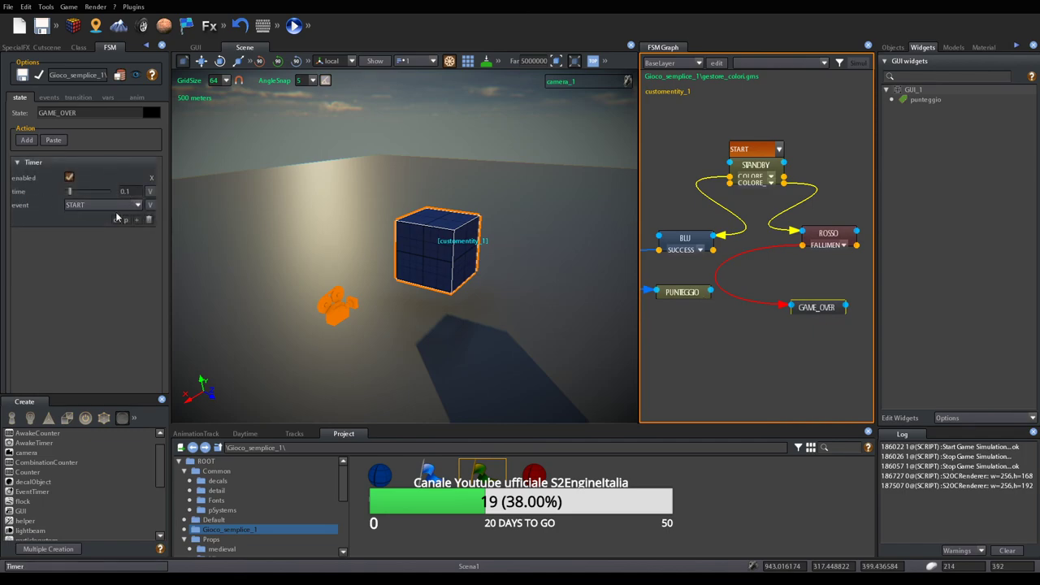
Add an AssignInt action to the GAME_OVER state
click(26, 140)
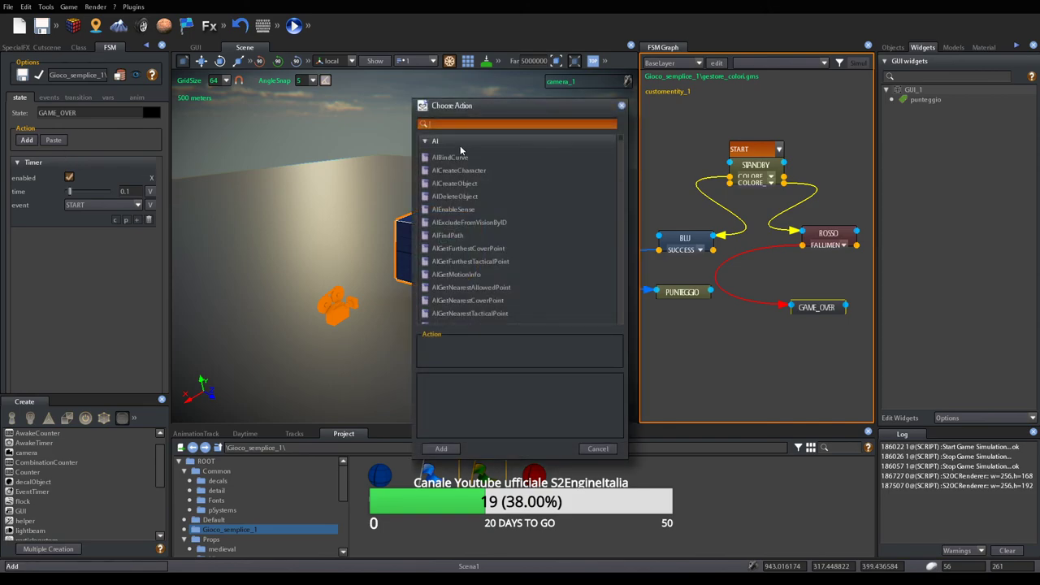
text(assign)
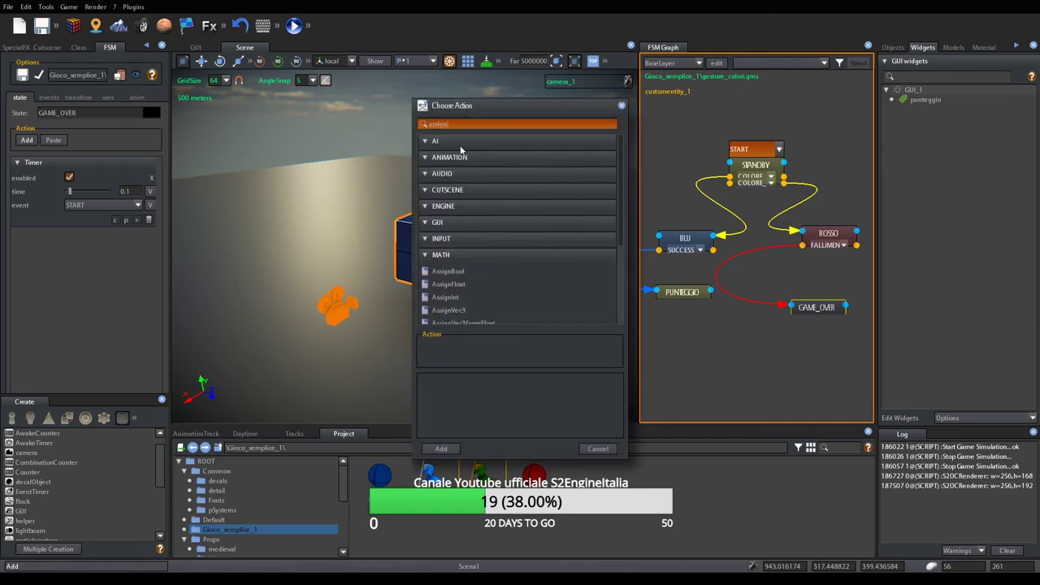
click(447, 297)
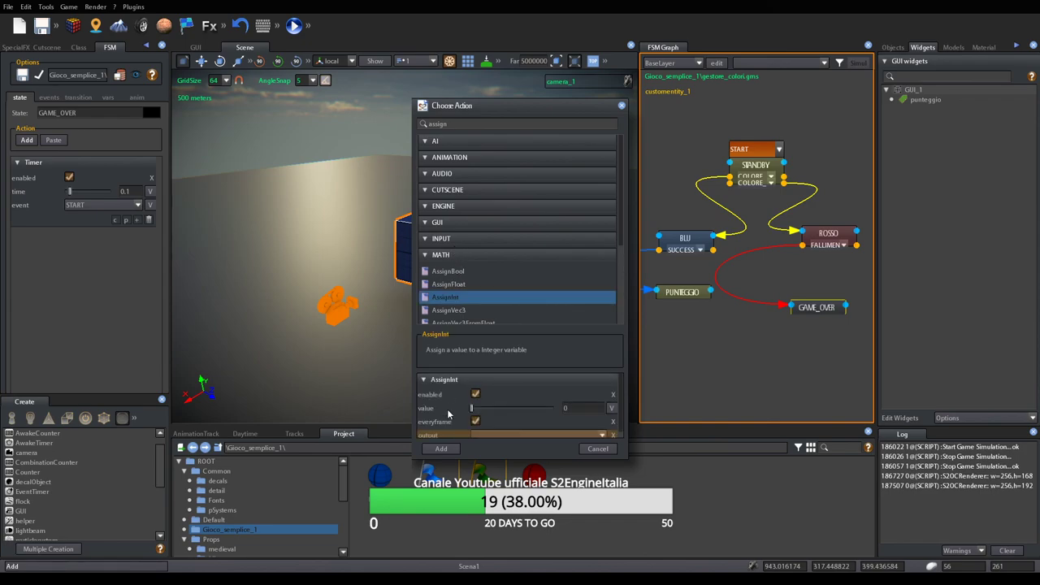
click(441, 449)
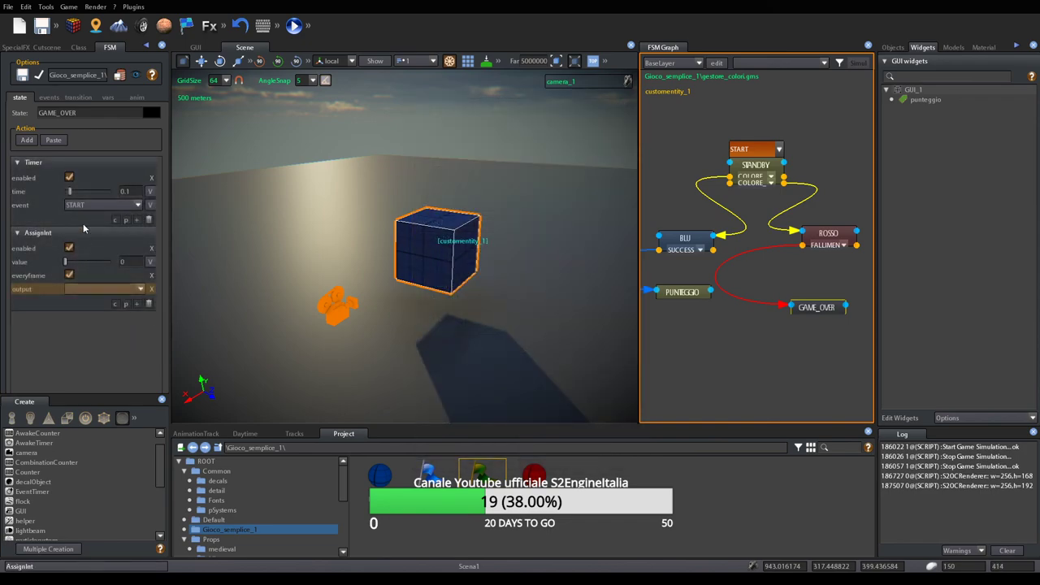
Reorder the GAME_OVER actions by pasting a copy of the Timer after AssignInt and deleting the original Timer
click(114, 220)
click(126, 304)
click(149, 220)
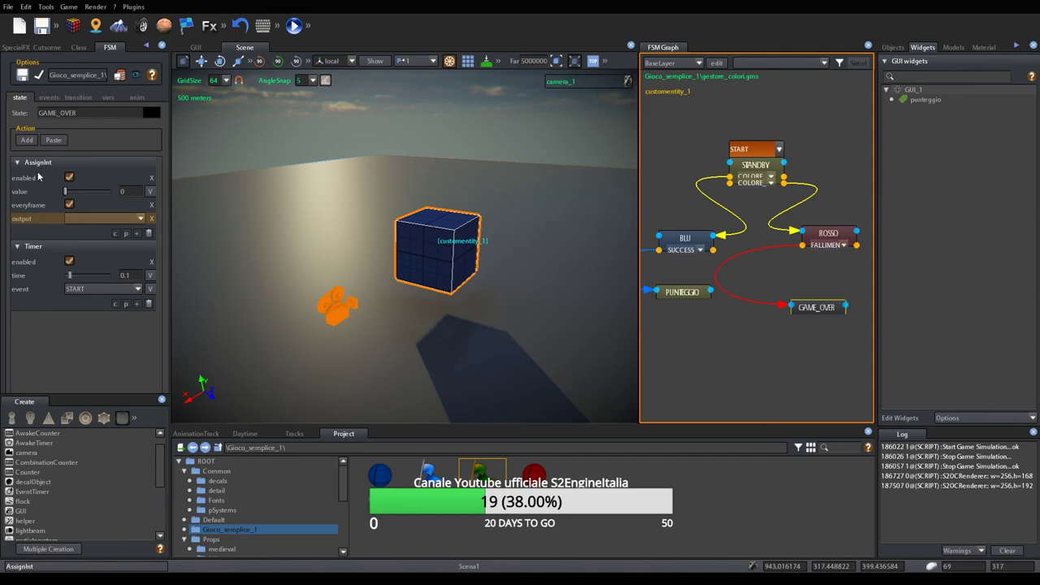
Set the AssignInt output to the punteggio variable and turn off its everyframe option
click(140, 219)
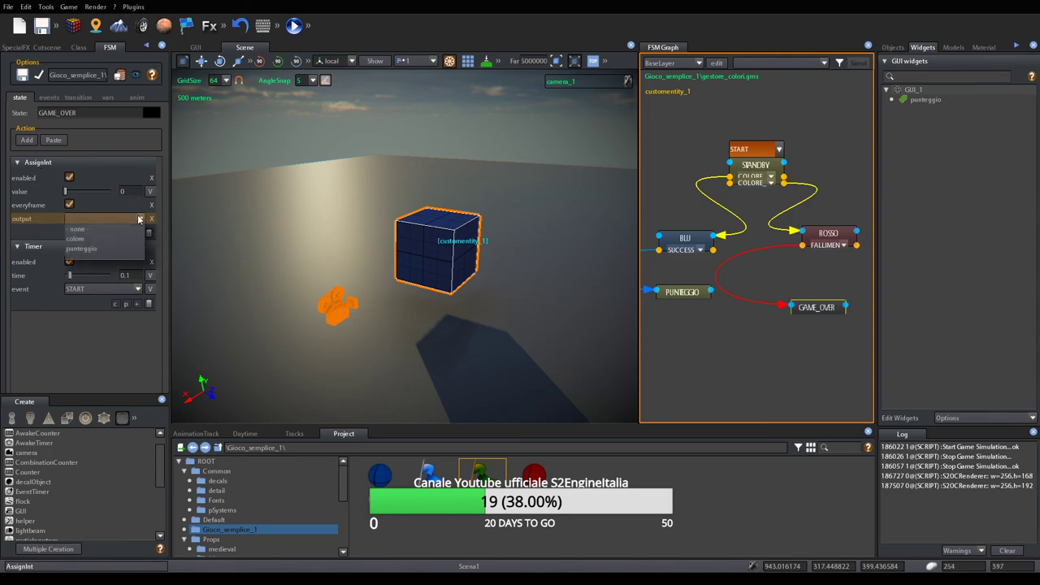
click(86, 249)
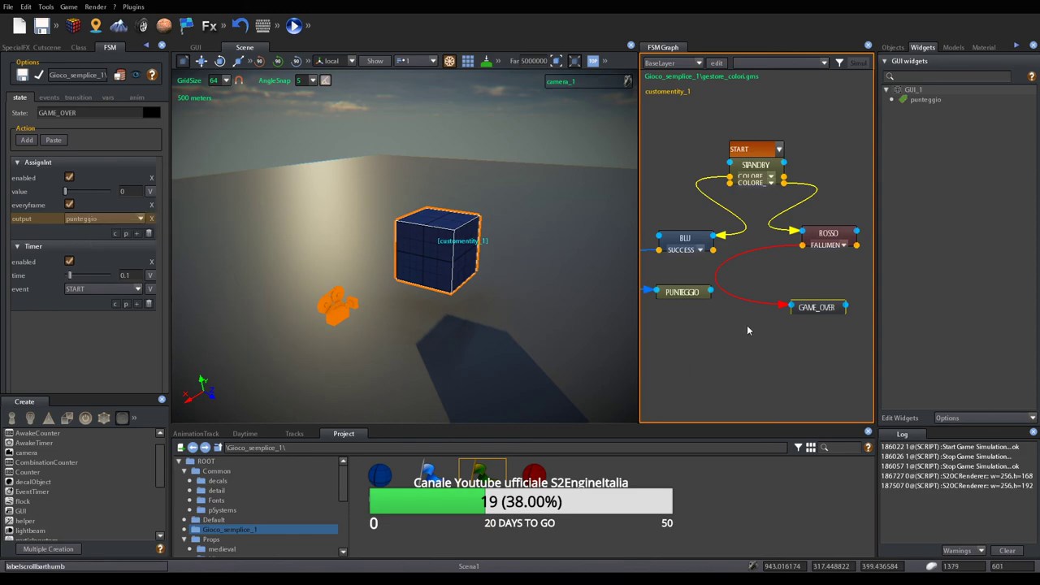
drag(814, 307, 784, 303)
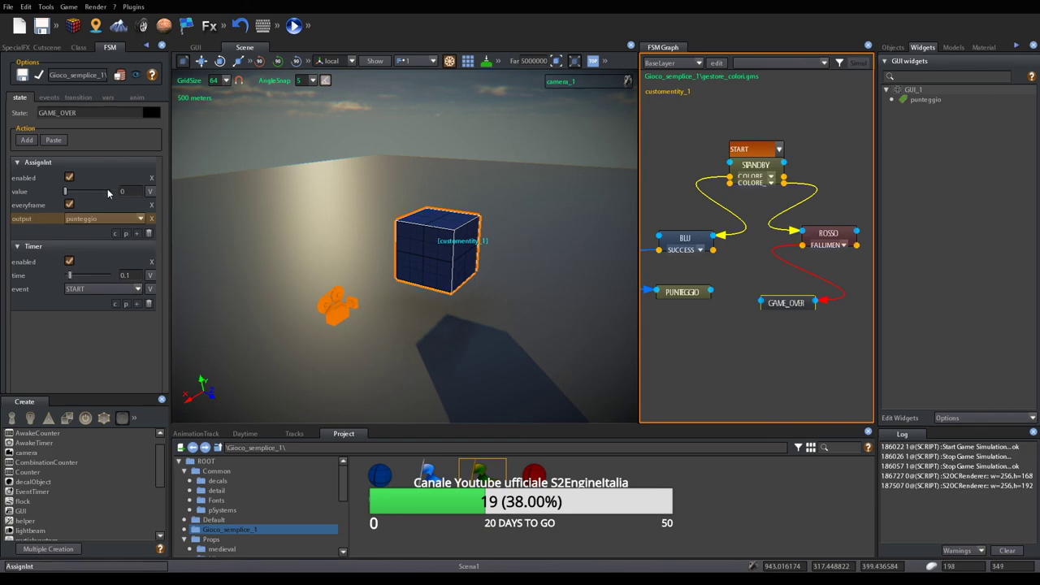
click(69, 204)
Reposition the GAME_OVER node below ROSSO and apply the changes to the gestore_colori FSM
drag(796, 310, 820, 296)
click(830, 235)
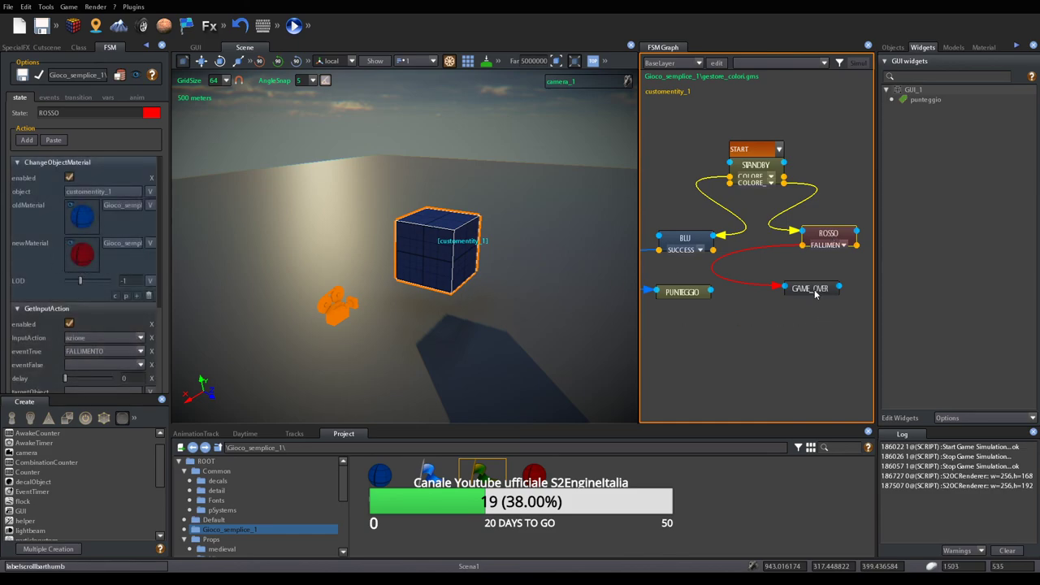
drag(815, 293, 805, 299)
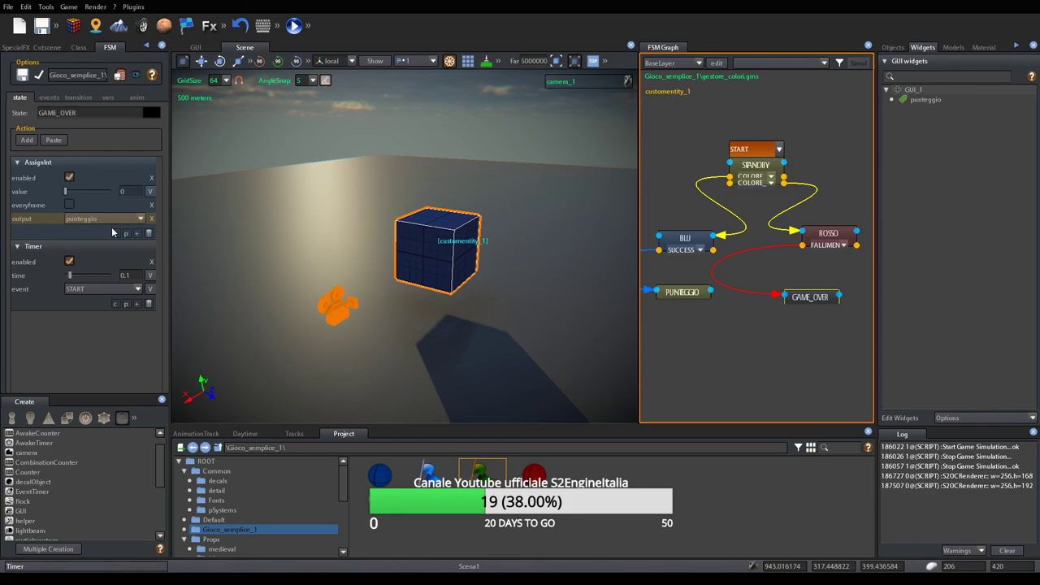
click(38, 75)
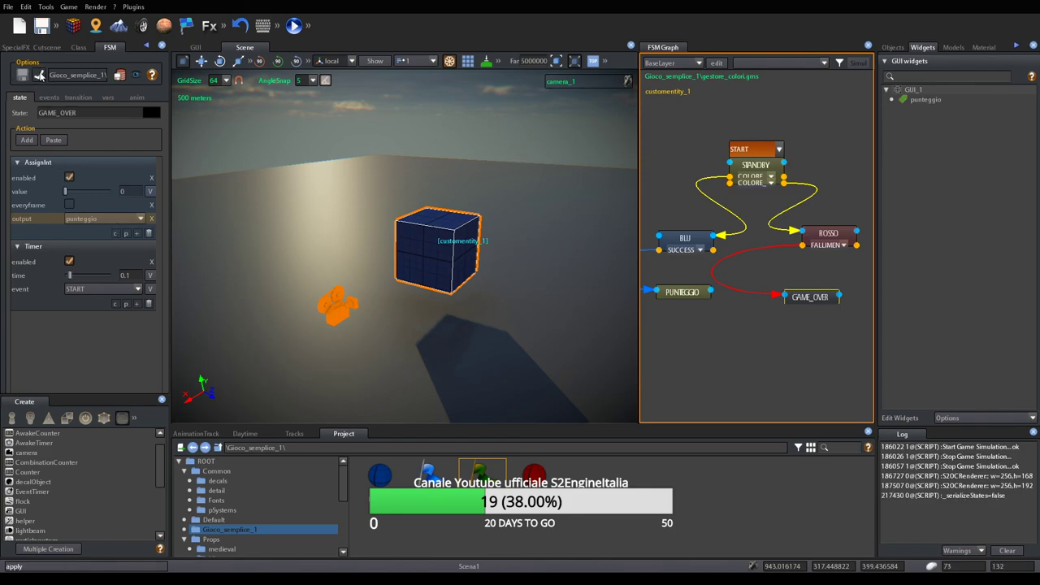
Run the game simulation to test the score reset, stop it, and save the level
click(294, 26)
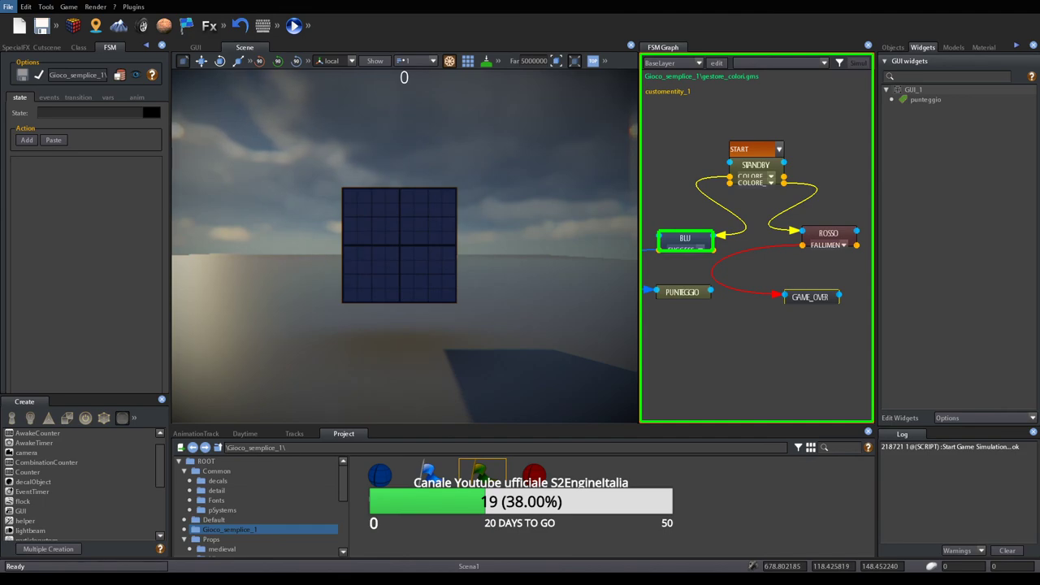
key(Escape)
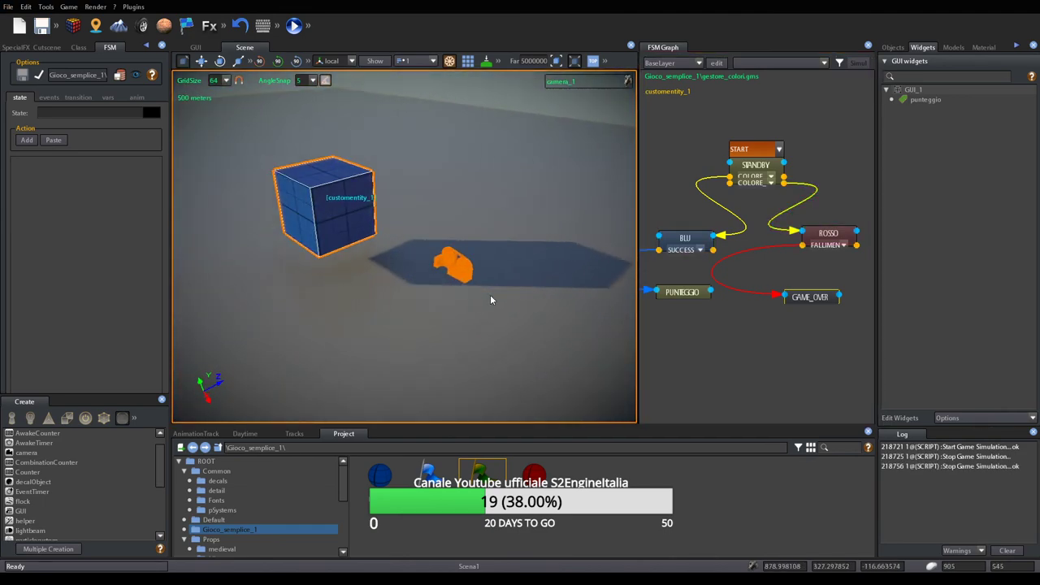
click(42, 27)
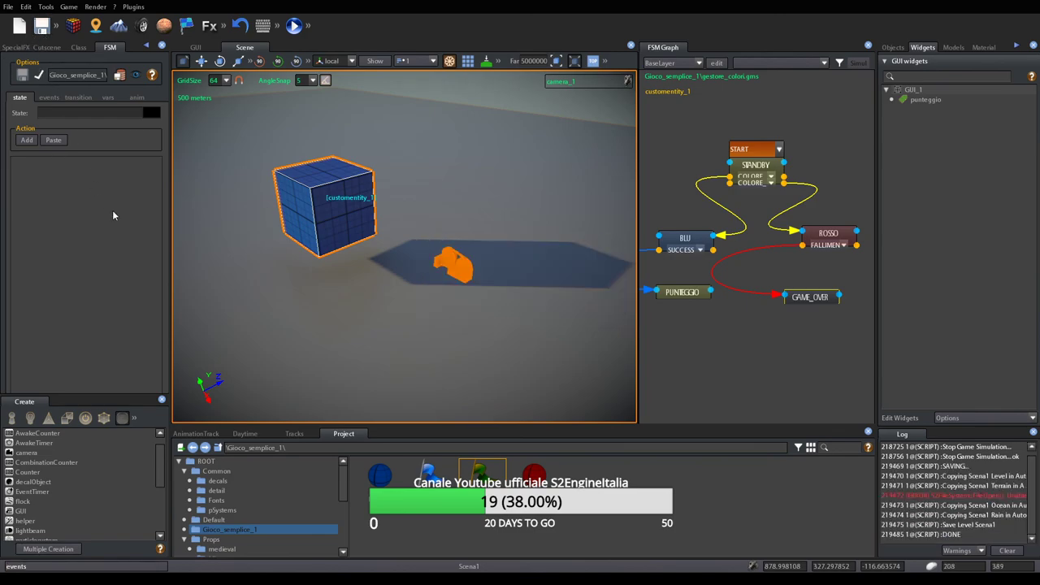